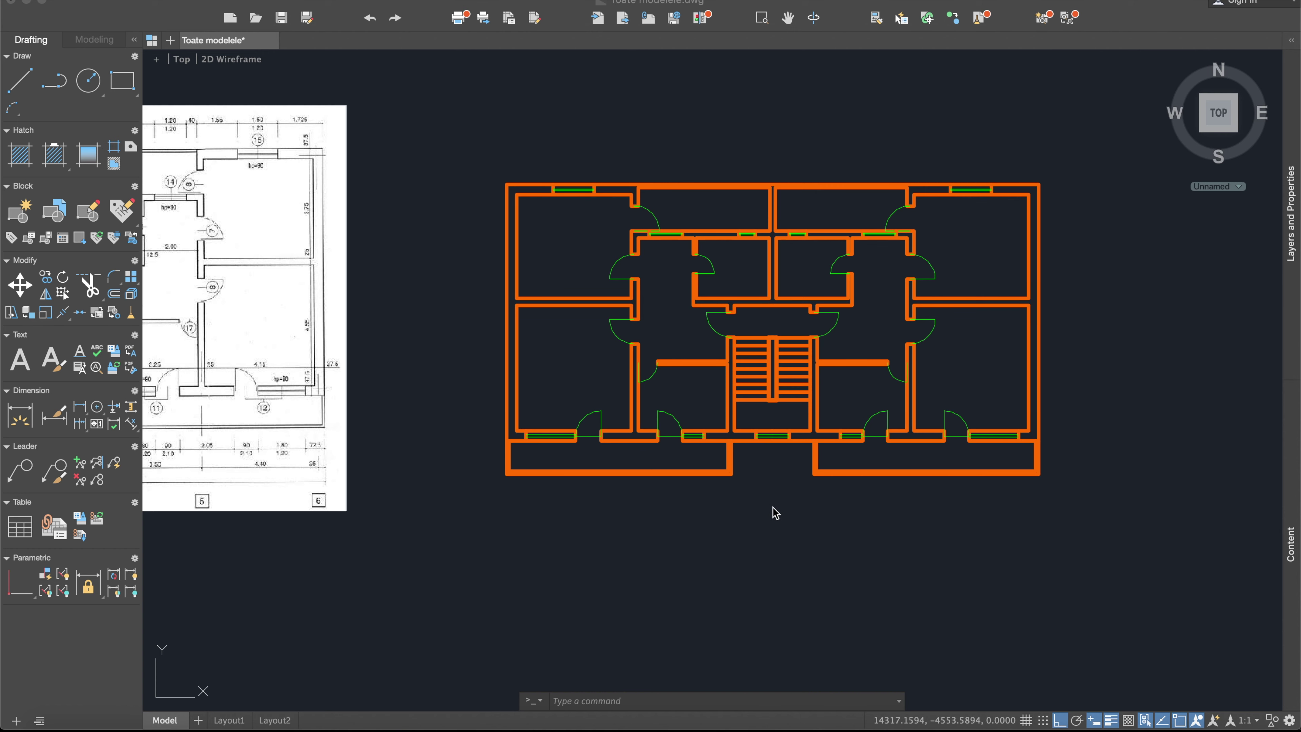
# Pan and zoom to the floor plan's bottom wall and stairs, beside the reference scan.
pyautogui.moveTo(780, 491); pyautogui.dragTo(748, 505, button='middle')
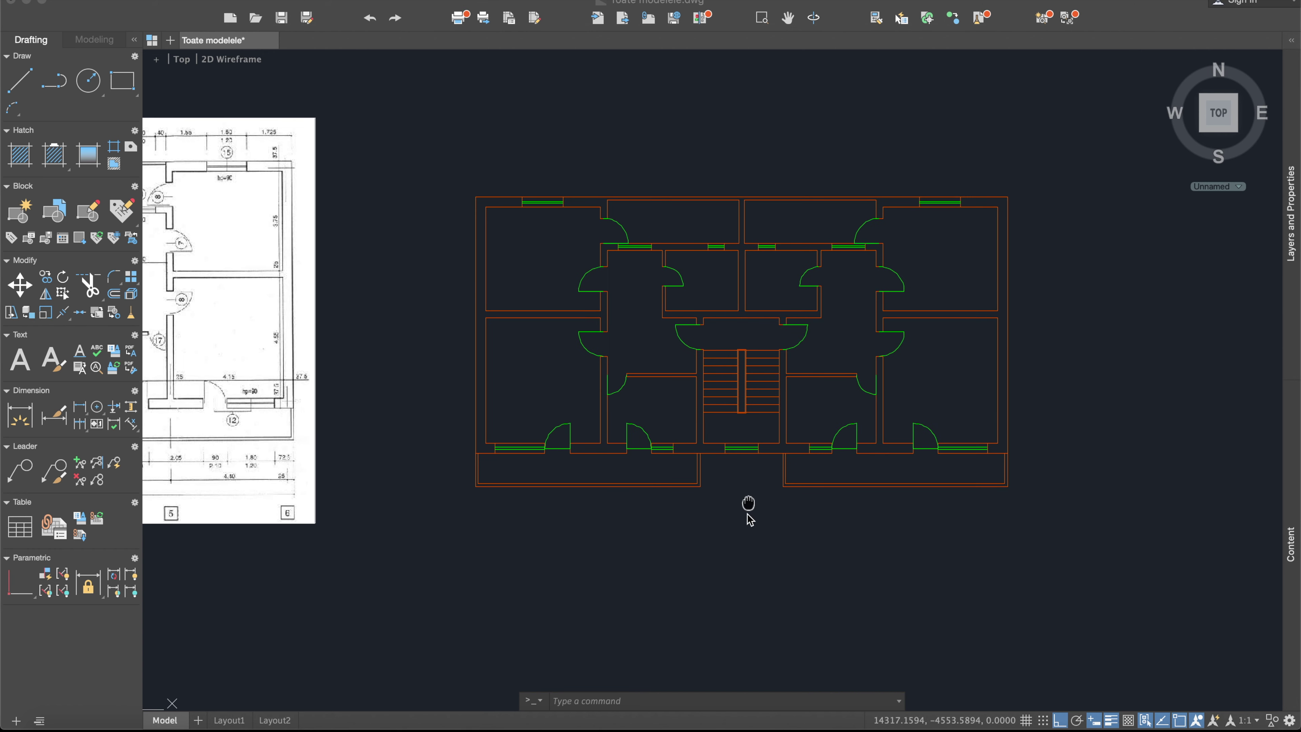
pyautogui.moveTo(856, 533); pyautogui.dragTo(807, 571, button='middle')
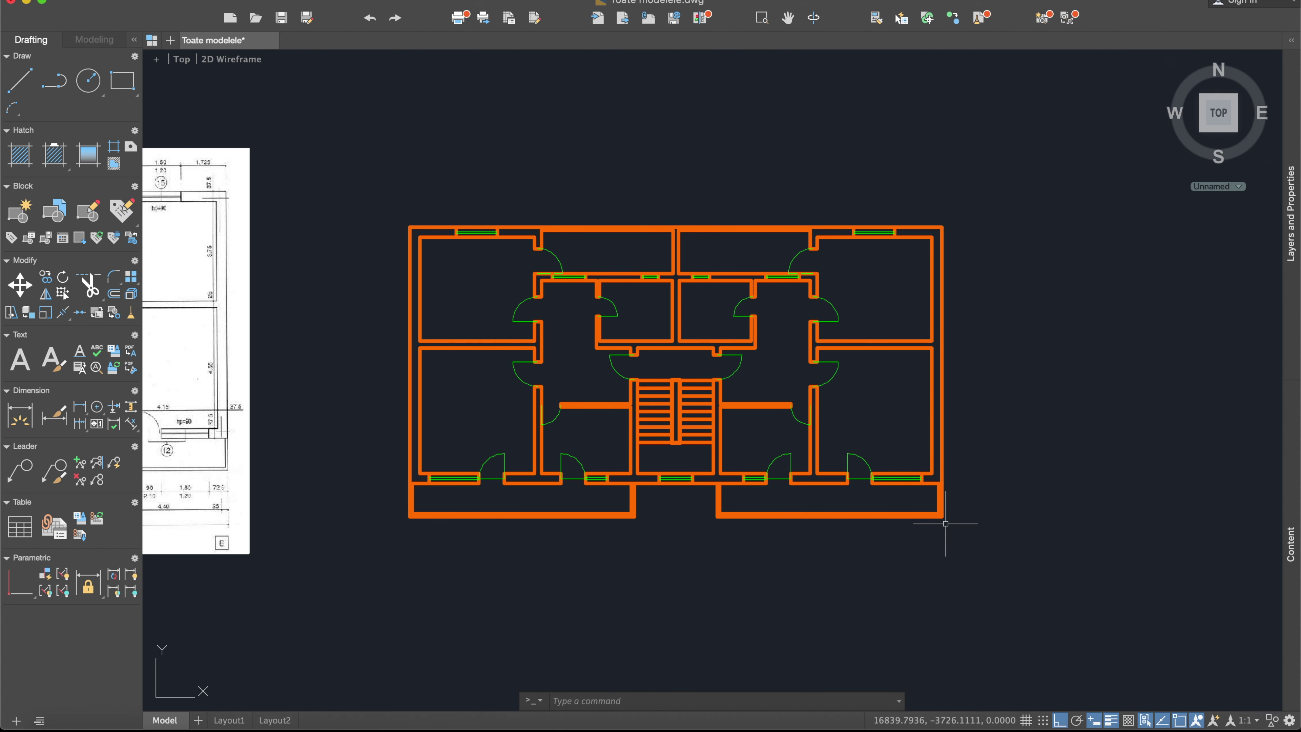
pyautogui.moveTo(948, 521); pyautogui.dragTo(975, 438, button='middle')
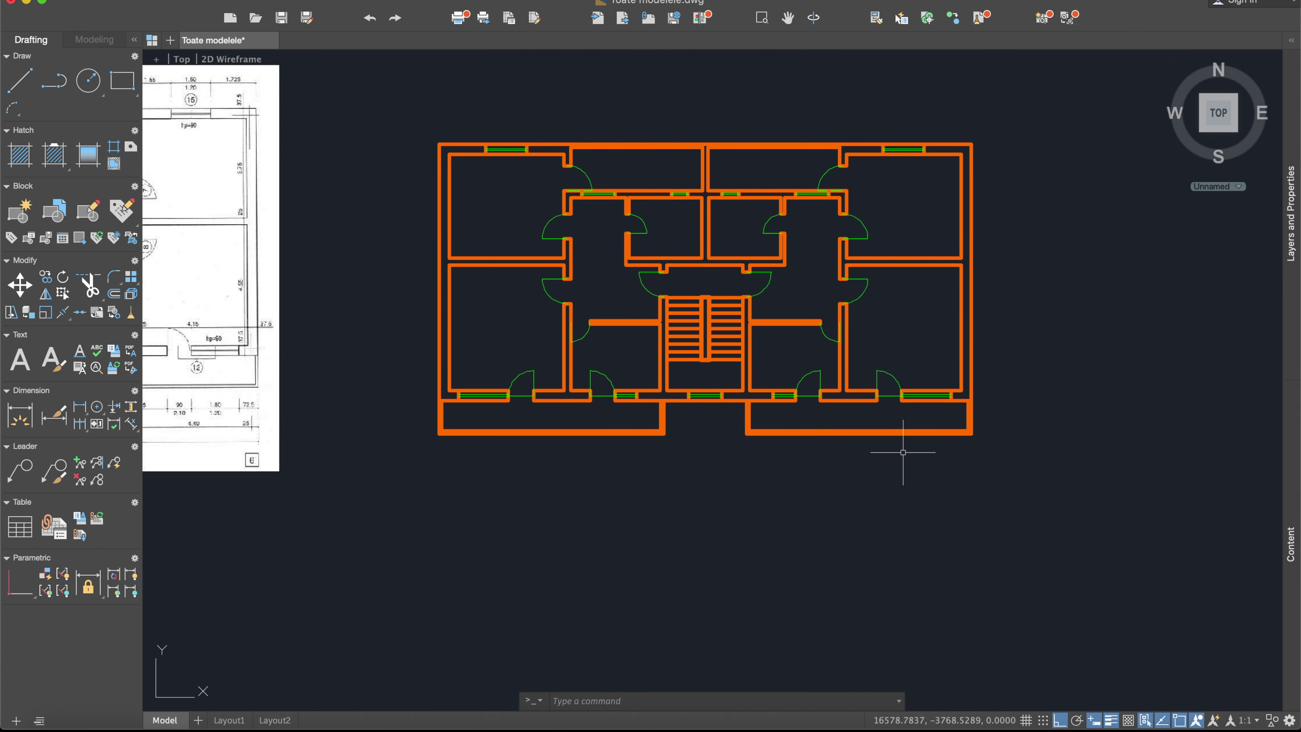
pyautogui.scroll(2, 712, 408)
pyautogui.scroll(2, 710, 408)
pyautogui.moveTo(734, 413); pyautogui.dragTo(996, 327, button='middle')
pyautogui.scroll(-2, 733, 379)
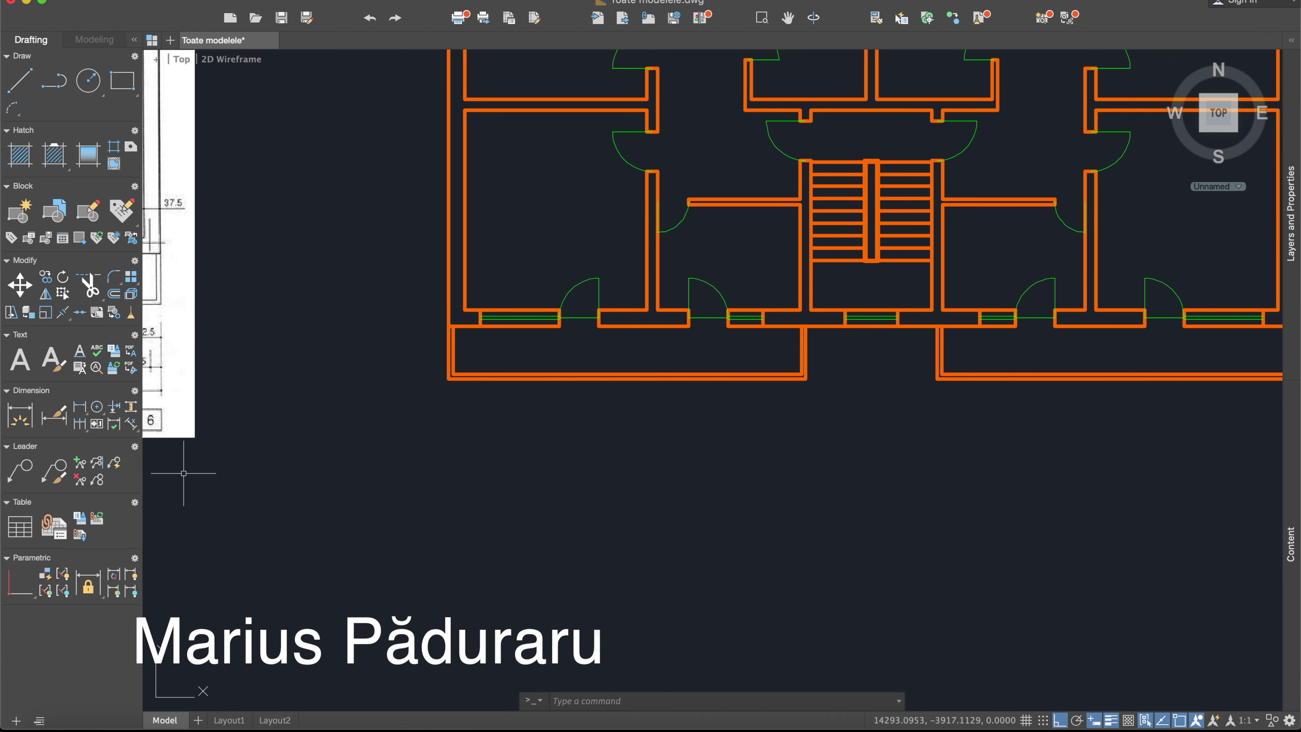
# Place the first 73 linear dimension from the left wall corner to the window edge.
pyautogui.click(20, 415)
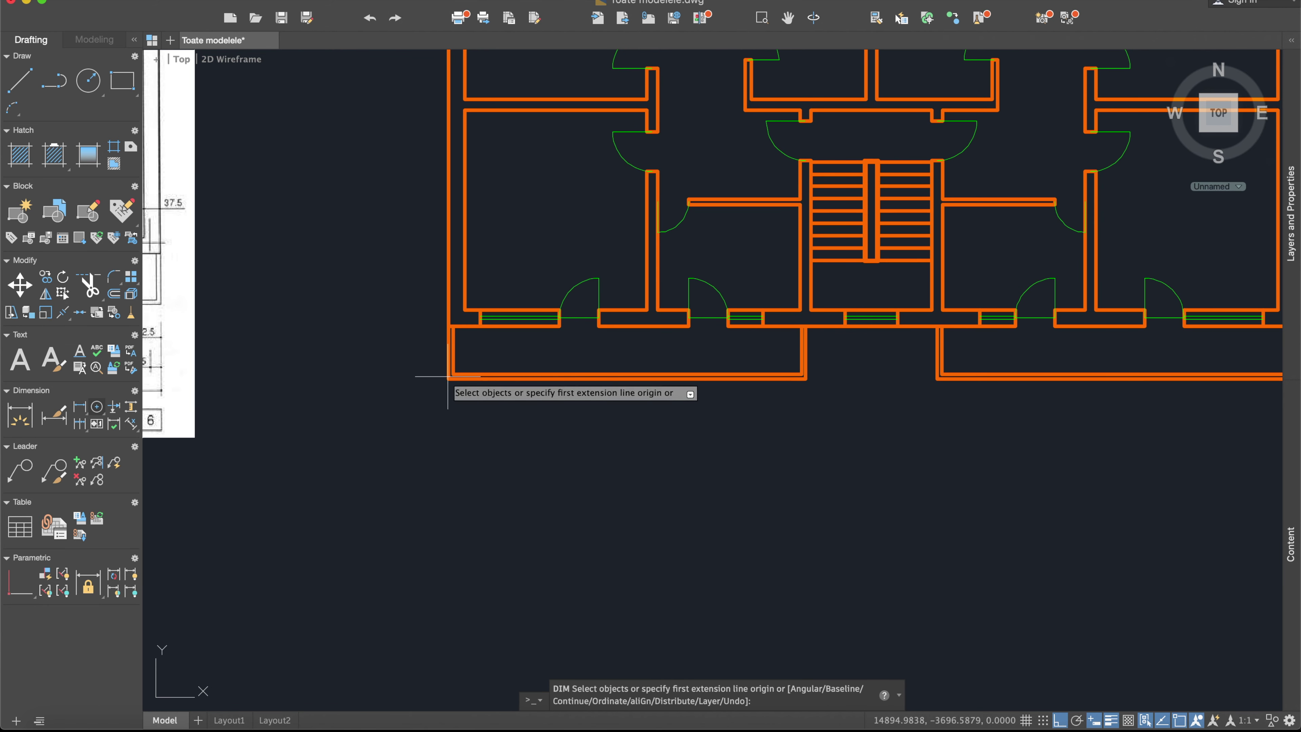
pyautogui.scroll(2, 440, 310)
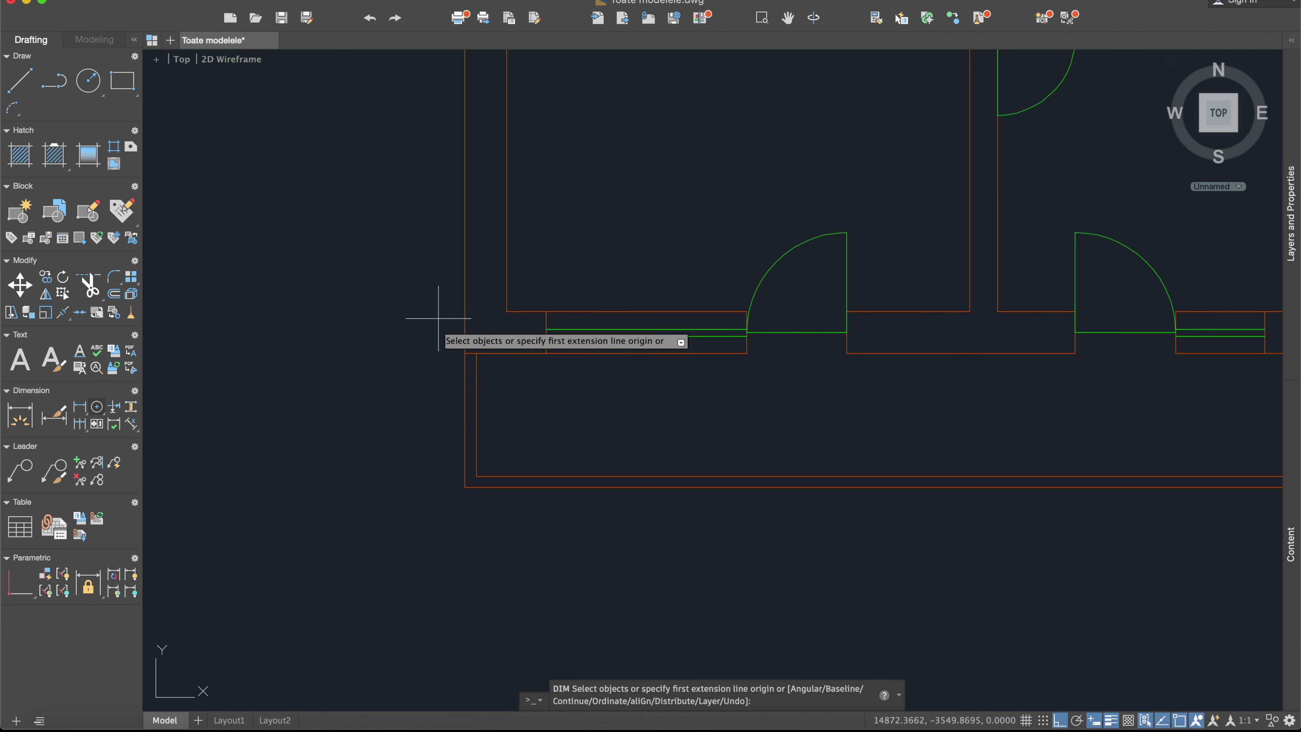
pyautogui.click(464, 353)
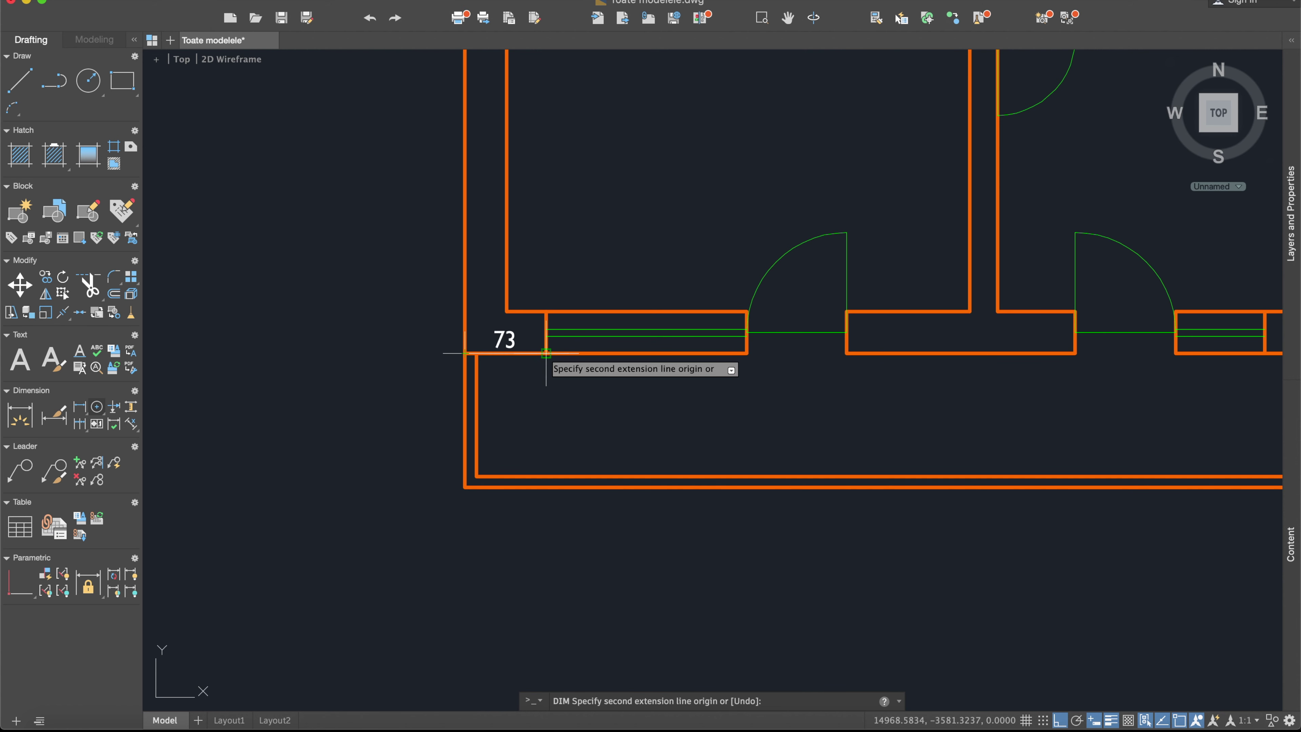
pyautogui.click(546, 353)
pyautogui.scroll(-2, 494, 536)
pyautogui.moveTo(494, 537); pyautogui.dragTo(525, 375, button='middle')
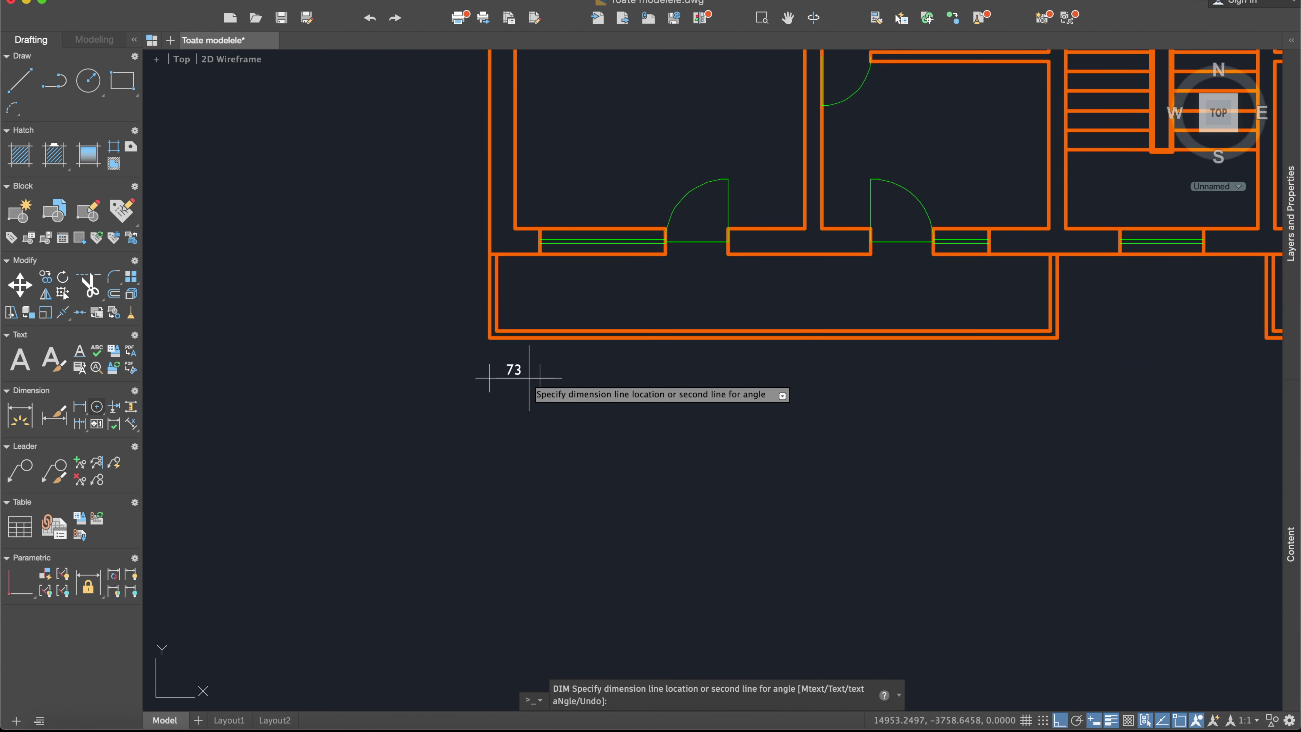
pyautogui.click(533, 385)
pyautogui.press('Escape')
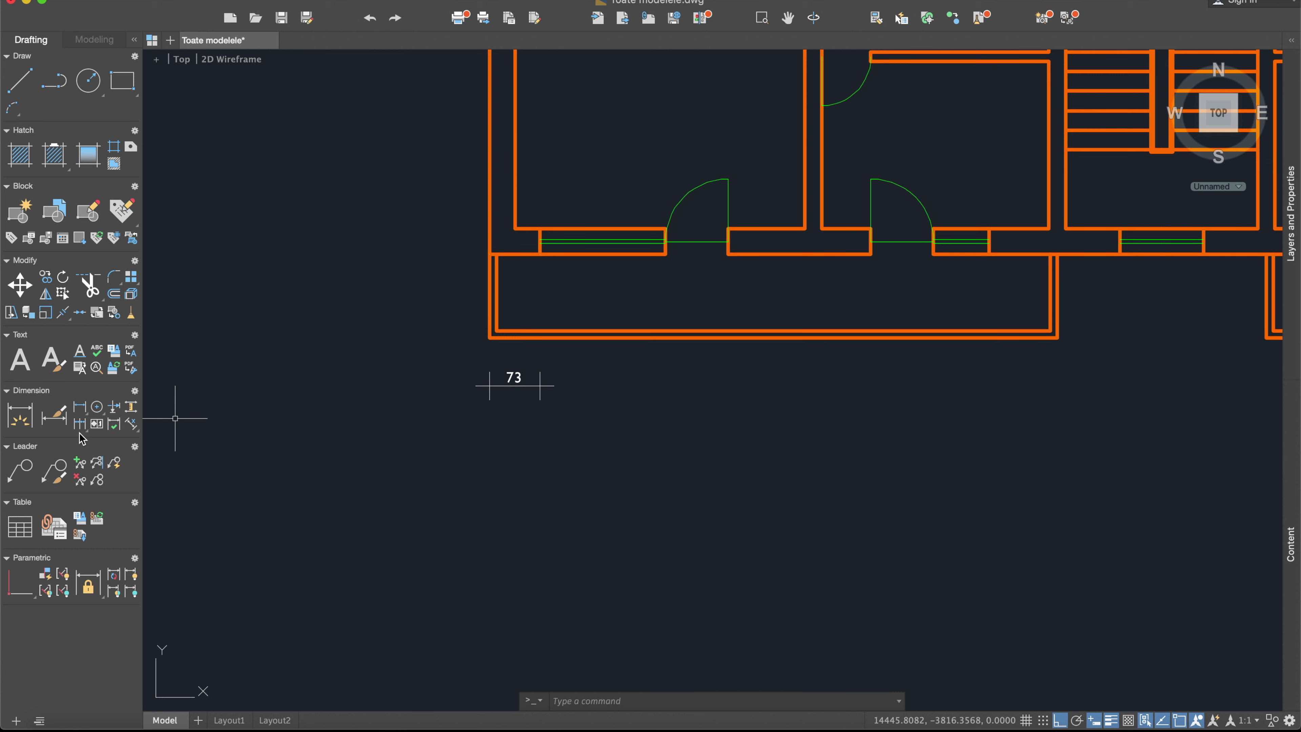
# Continue the chain with 180, 90, 205, 90, 80, 98, 120 and 90 dimensions.
pyautogui.click(79, 424)
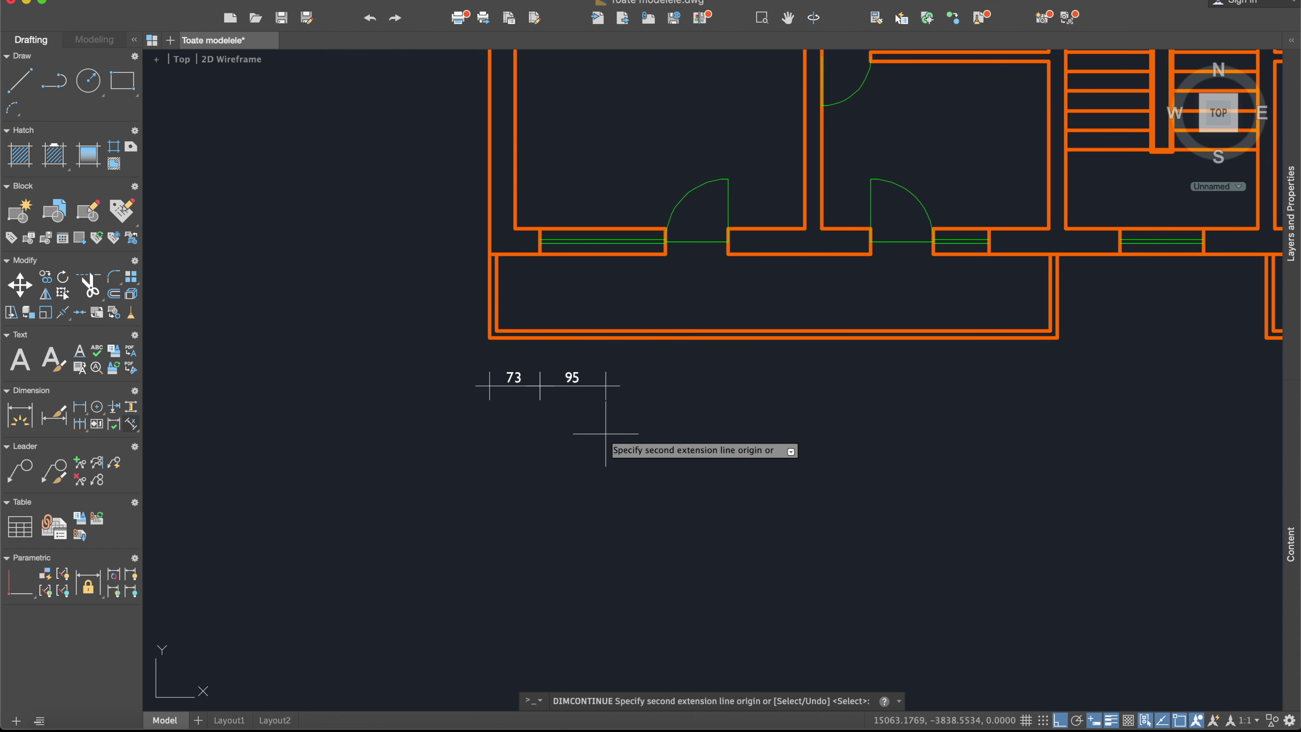
pyautogui.click(665, 254)
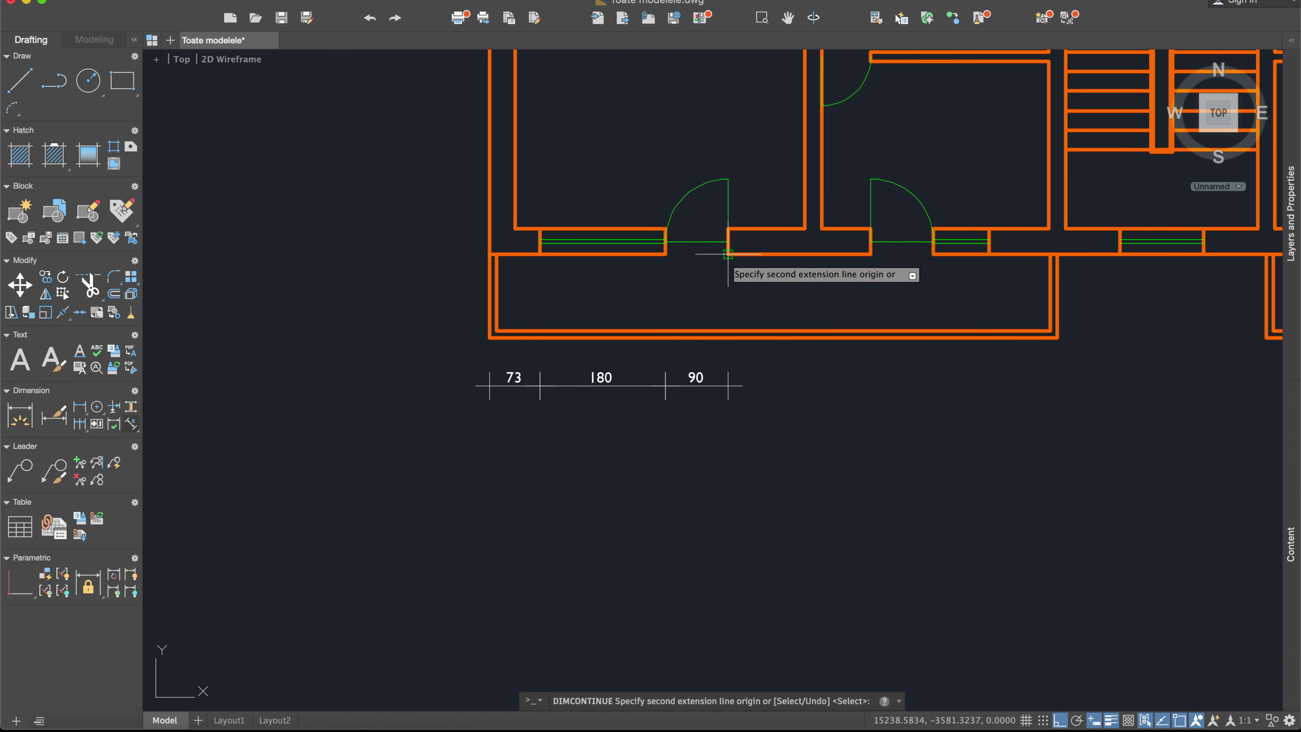
pyautogui.click(747, 255)
pyautogui.click(871, 253)
pyautogui.click(933, 253)
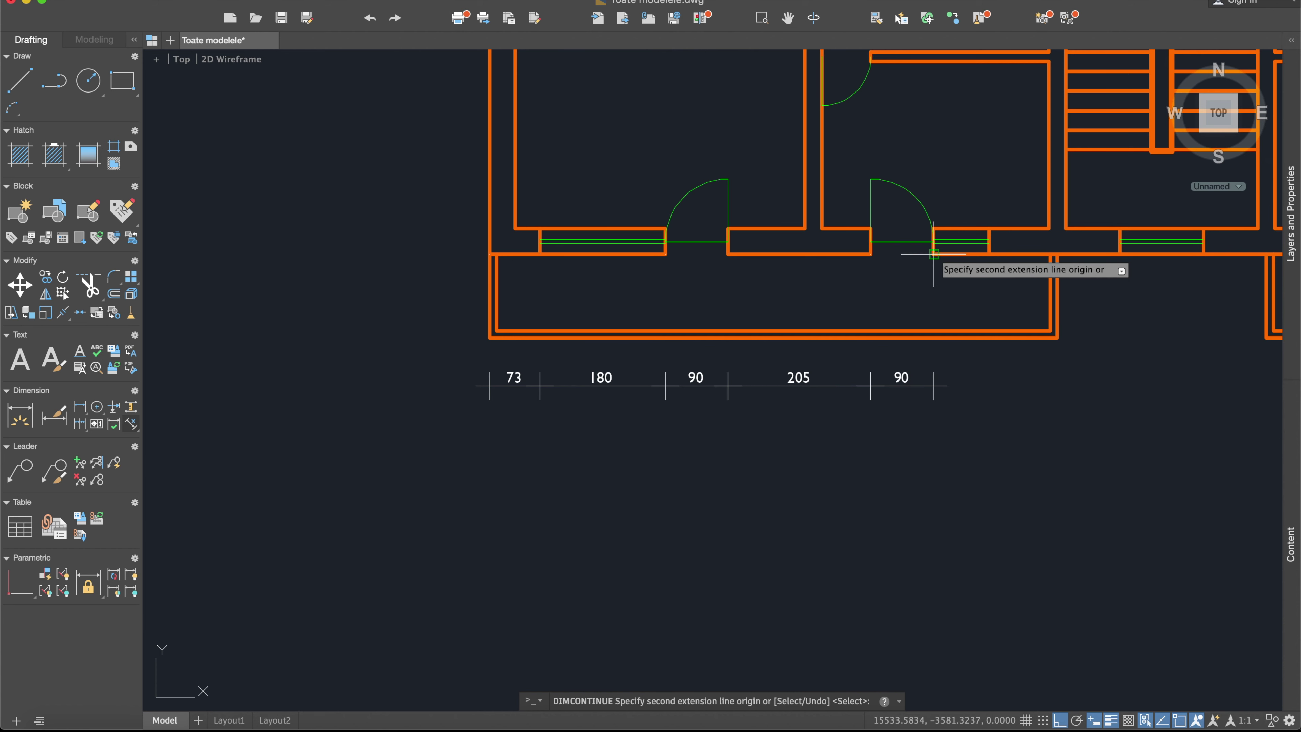
pyautogui.click(988, 254)
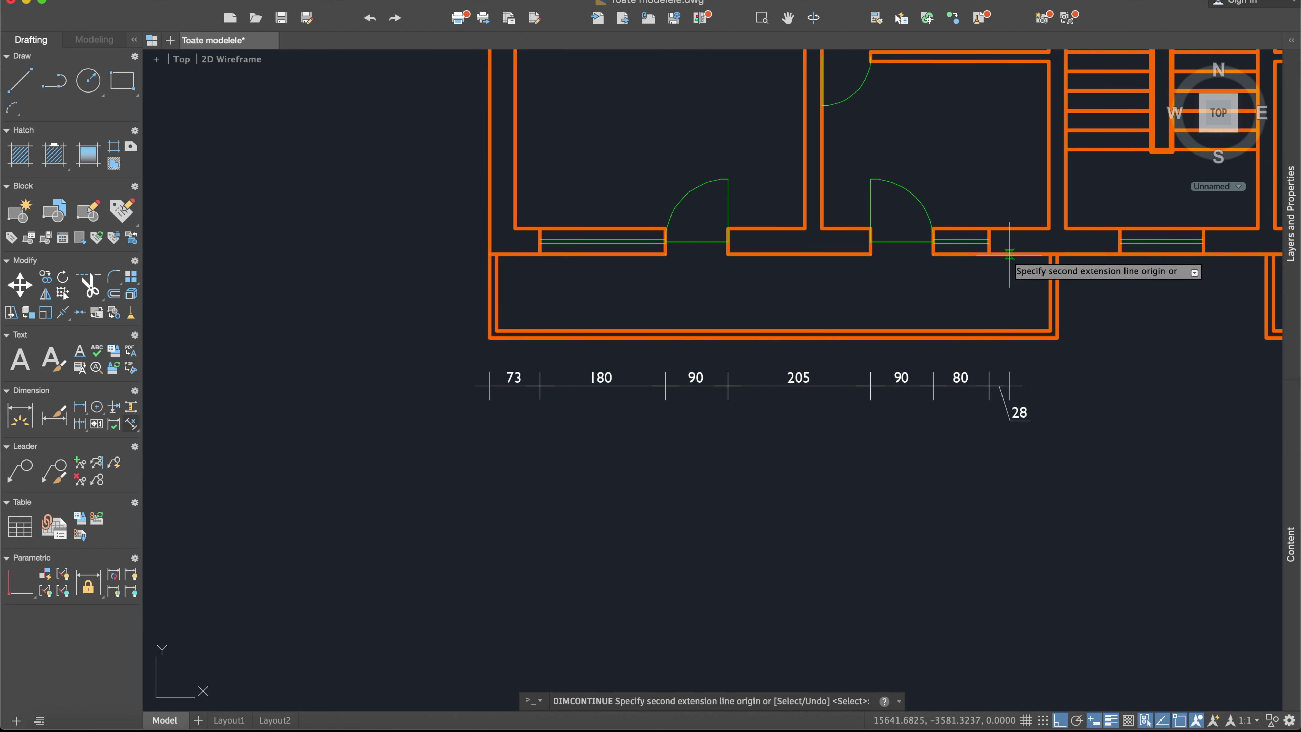
pyautogui.moveTo(1003, 254); pyautogui.dragTo(783, 266, button='middle')
pyautogui.click(818, 268)
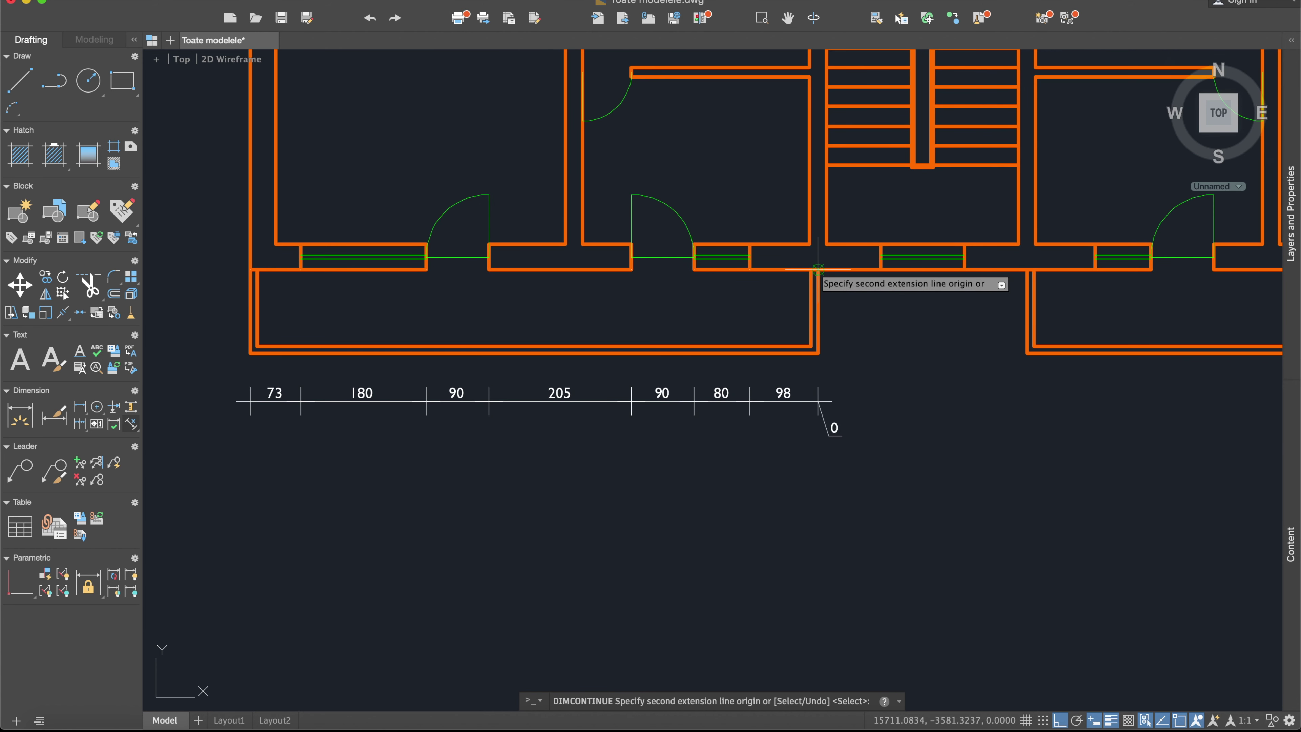
pyautogui.click(963, 268)
pyautogui.click(1027, 268)
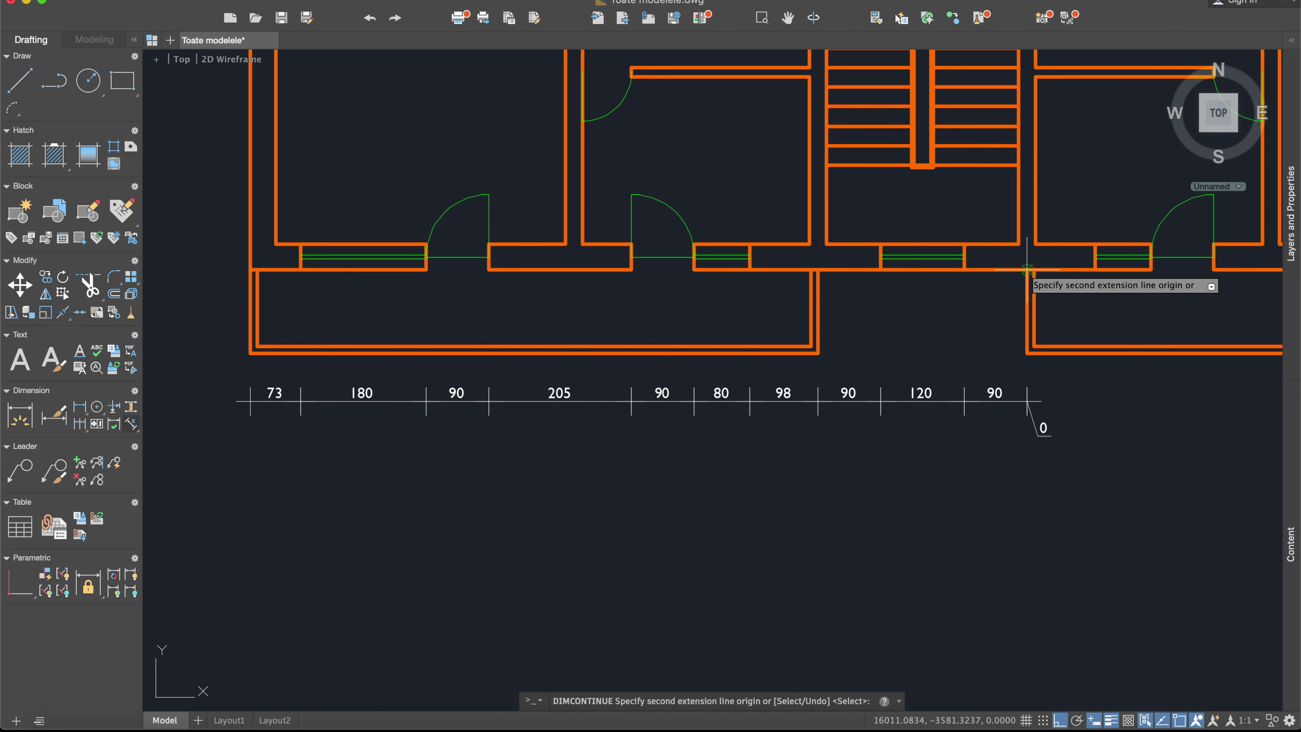
# Finish the chain with 98, 80, 205, 90, 180 and a final 73 at the right corner.
pyautogui.moveTo(1027, 269); pyautogui.dragTo(760, 258, button='middle')
pyautogui.click(827, 258)
pyautogui.click(883, 258)
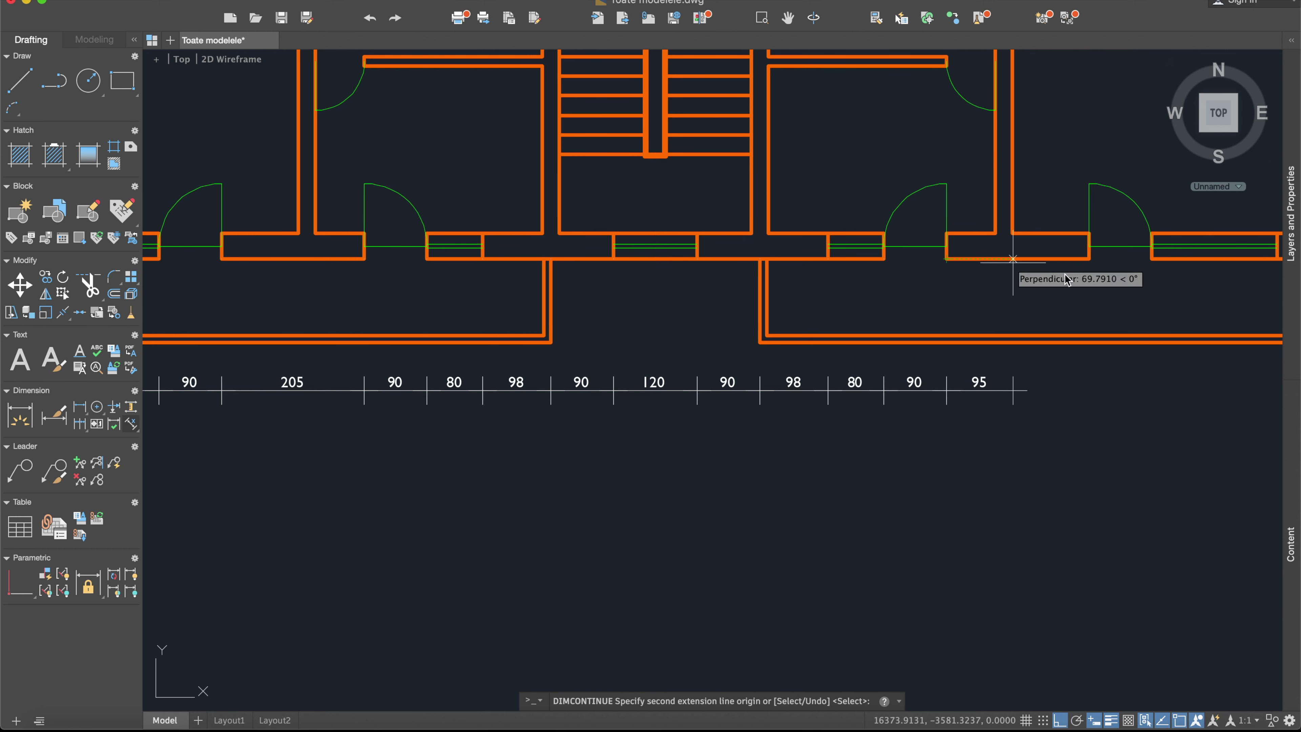
pyautogui.click(1089, 258)
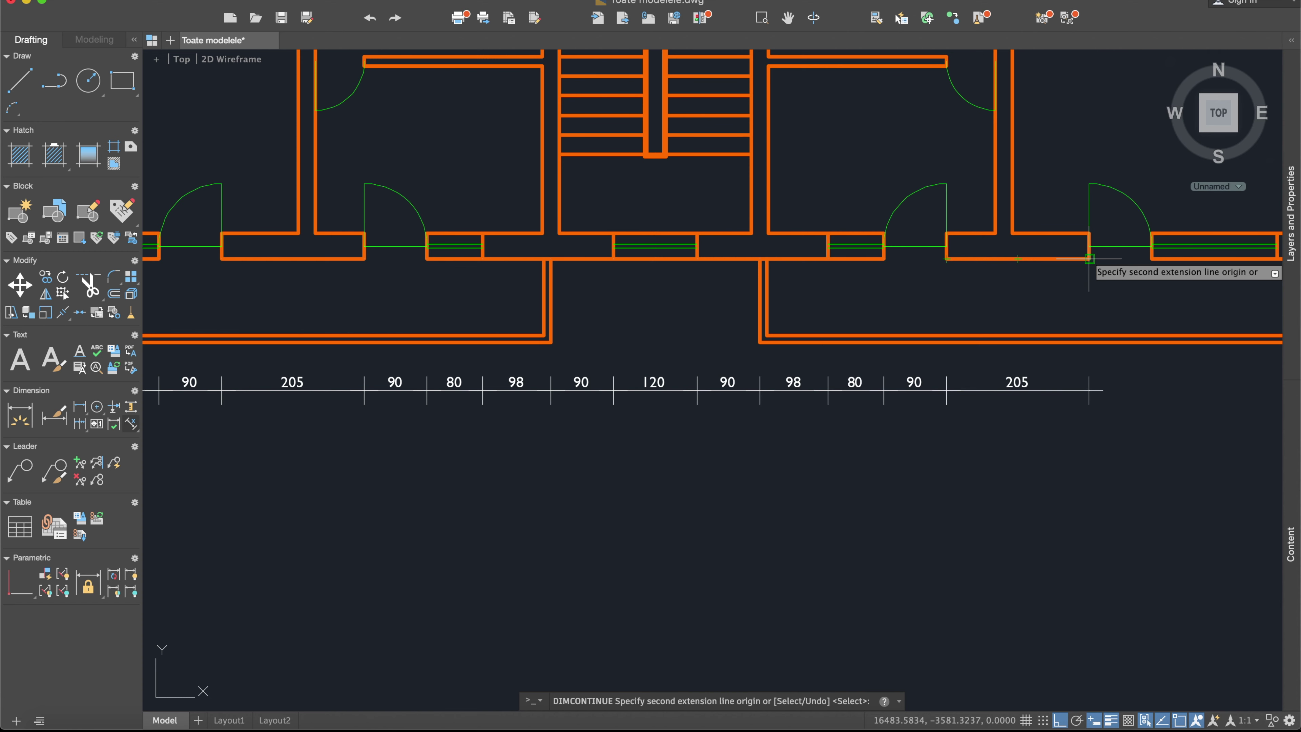
pyautogui.click(1150, 258)
pyautogui.moveTo(1150, 258); pyautogui.dragTo(889, 256, button='middle')
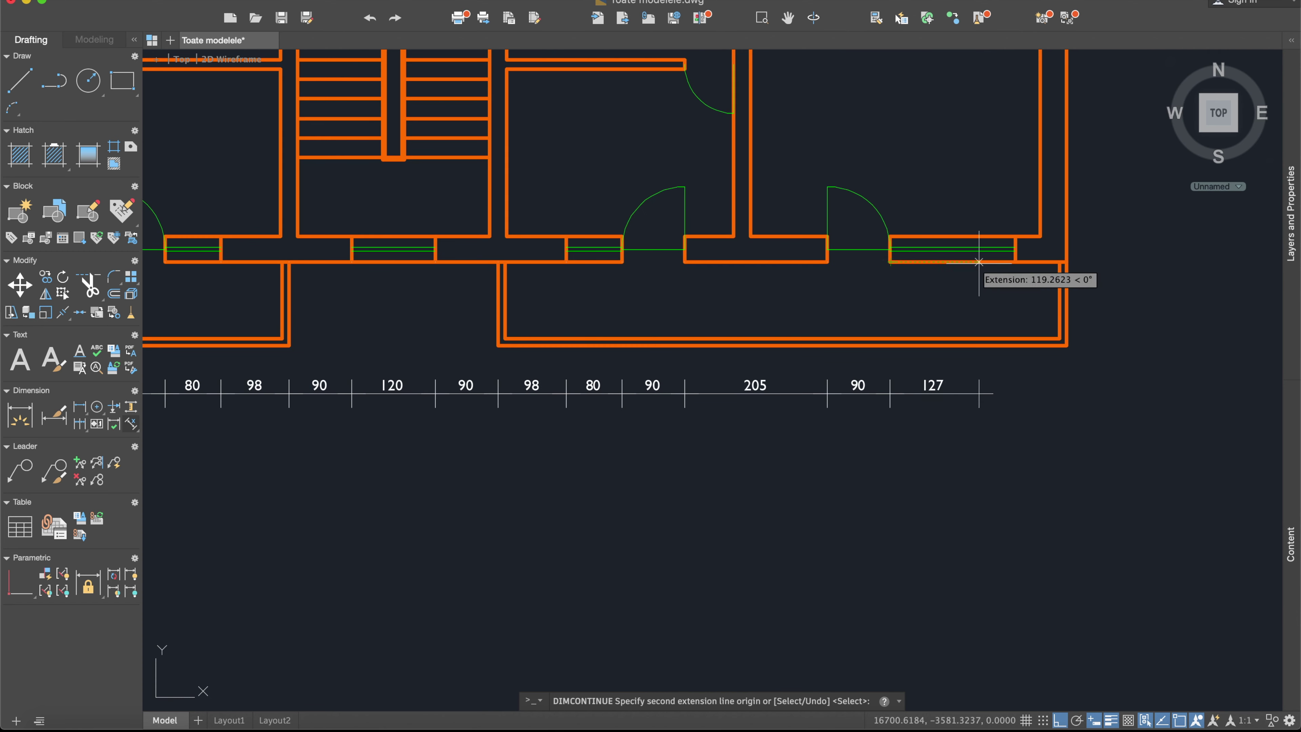
pyautogui.click(1014, 262)
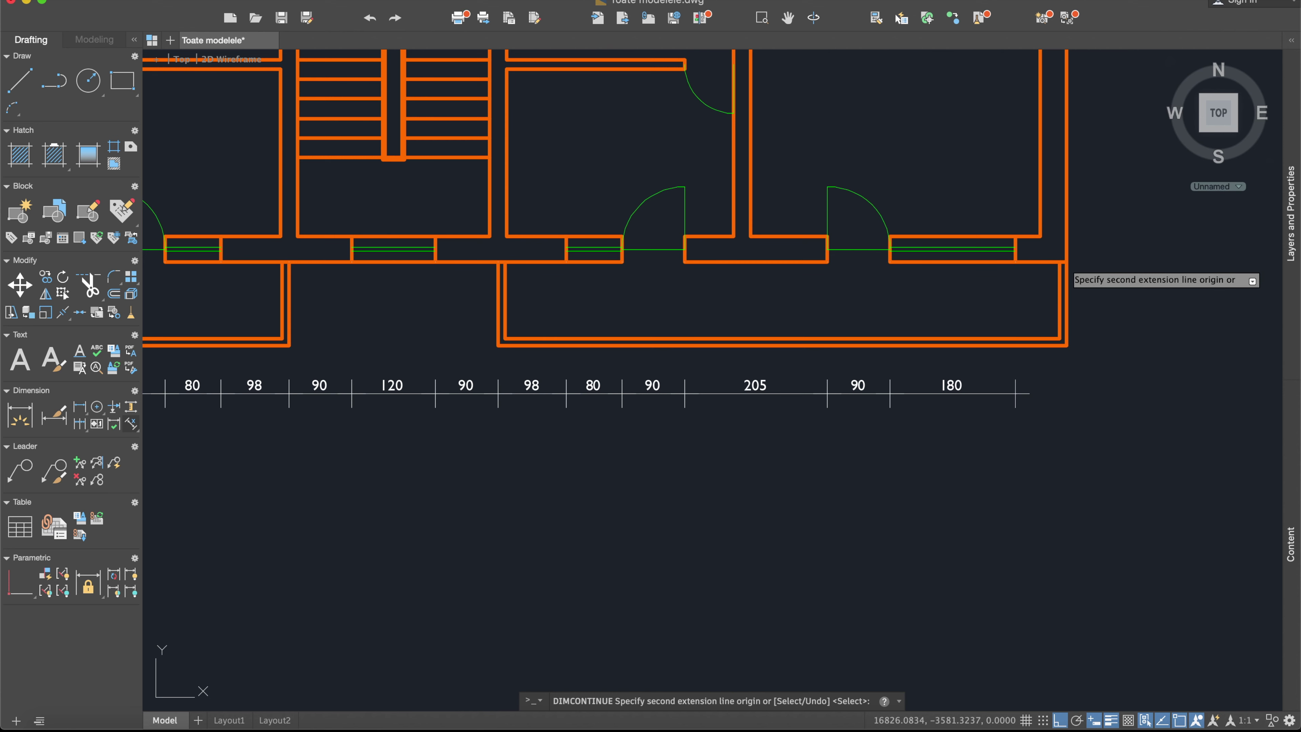
pyautogui.click(1066, 261)
pyautogui.press('Escape')
pyautogui.scroll(-3, 1043, 281)
pyautogui.moveTo(862, 395)
pyautogui.mouseDown(button='middle')
pyautogui.moveTo(935, 363)
pyautogui.moveTo(885, 220)
pyautogui.mouseUp(button='middle')
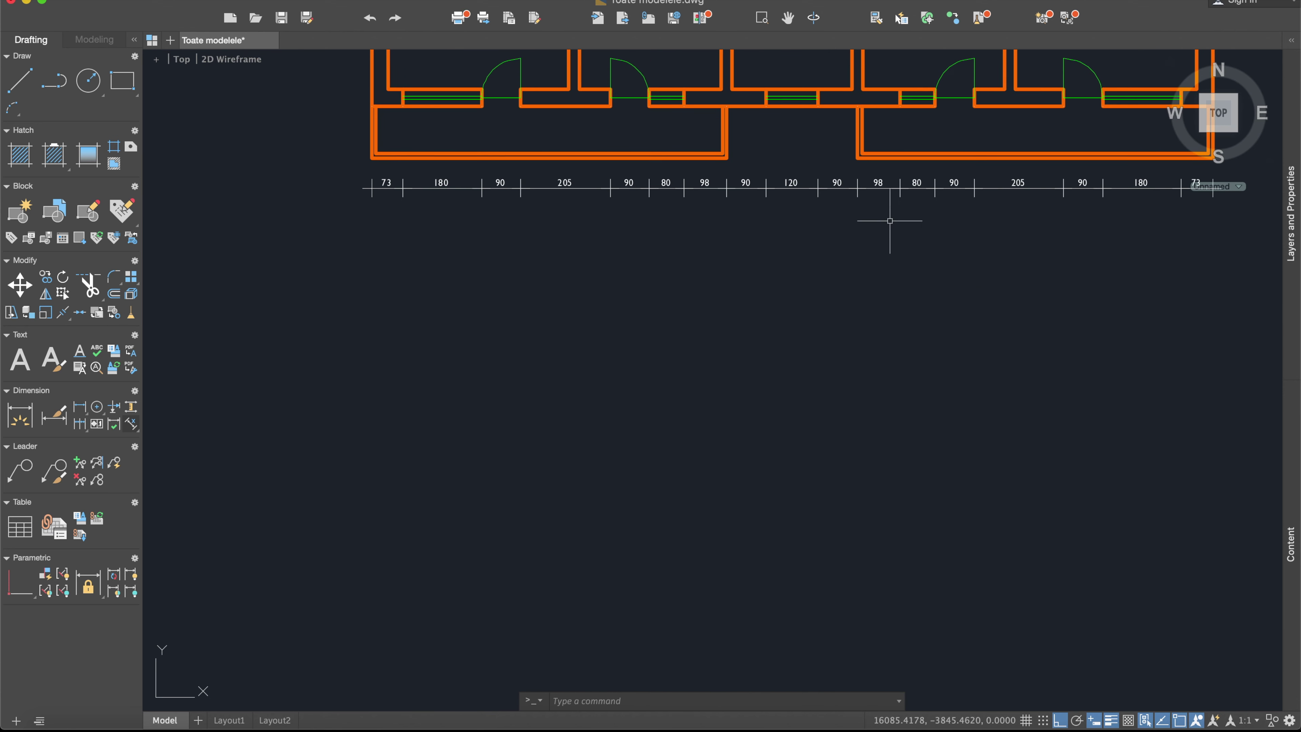
pyautogui.moveTo(687, 207); pyautogui.dragTo(701, 285, button='middle')
# Draw a vertical line down from the left wall corner past the dimension row.
pyautogui.scroll(2, 494, 267)
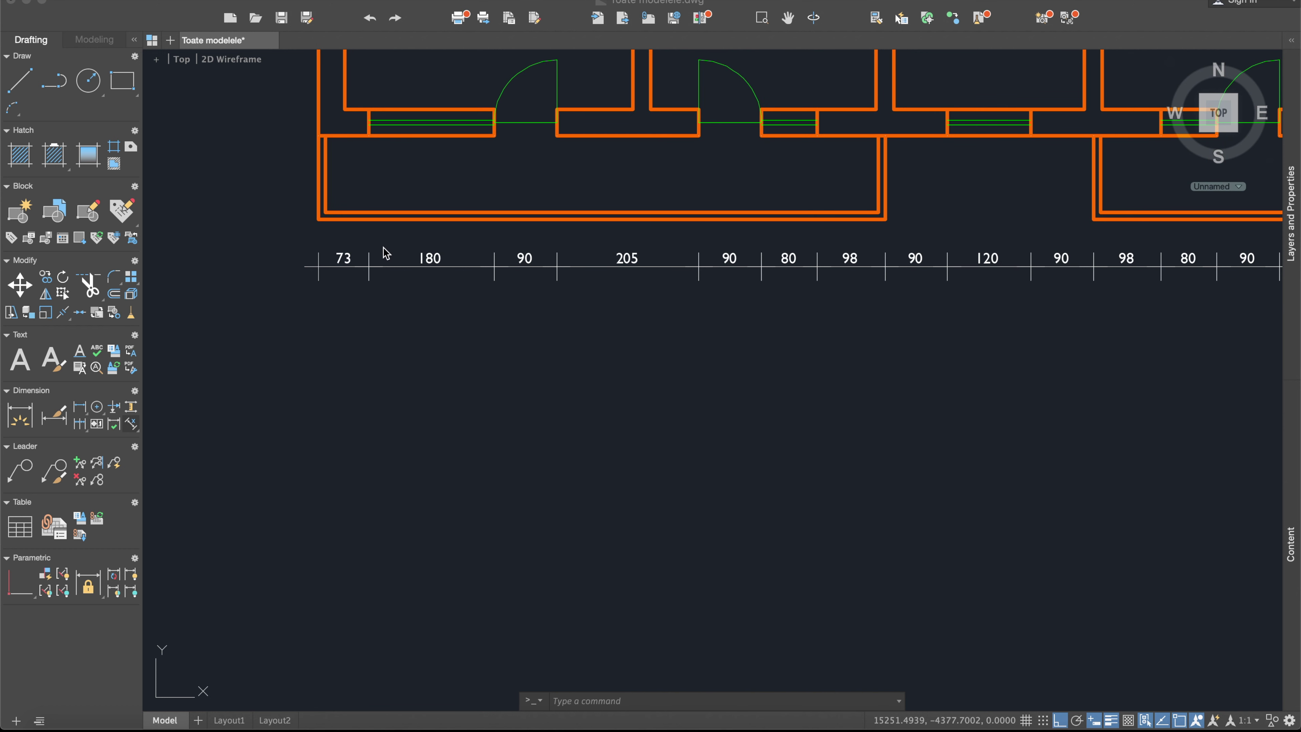
pyautogui.click(12, 87)
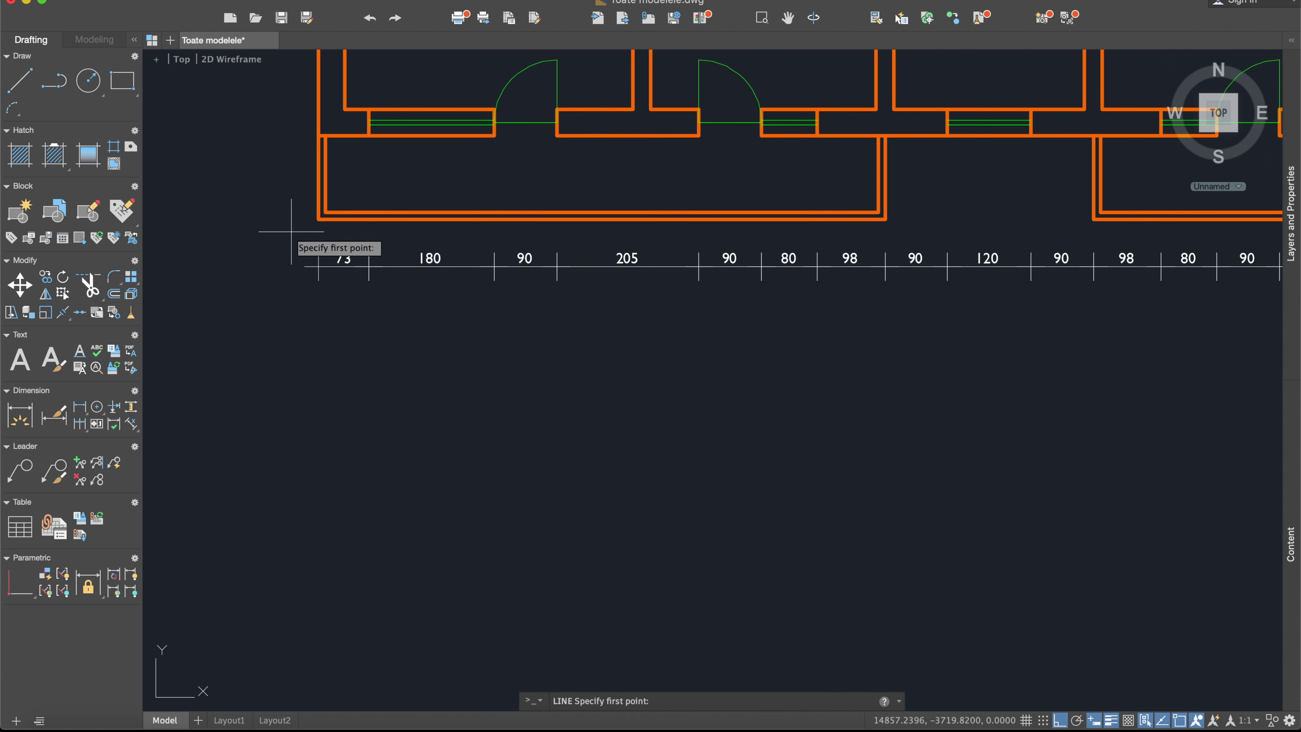
pyautogui.click(318, 218)
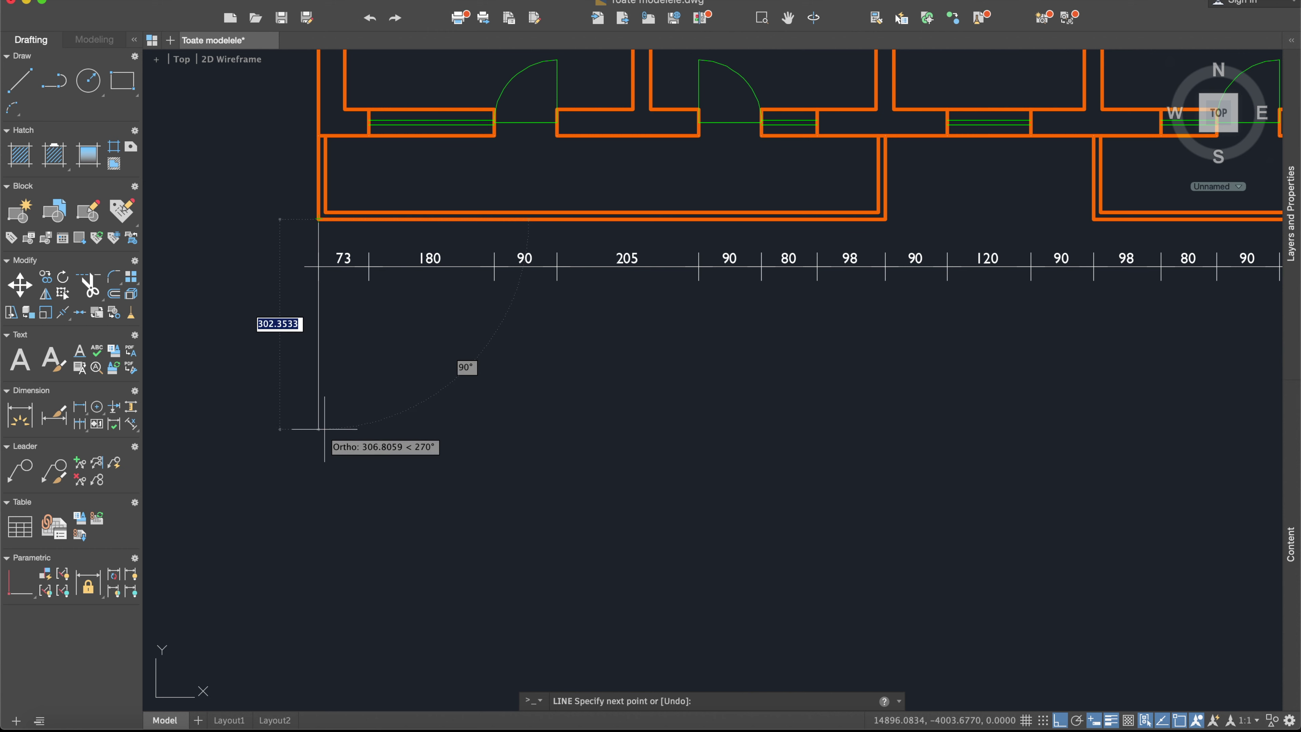
pyautogui.click(311, 414)
pyautogui.press('Return')
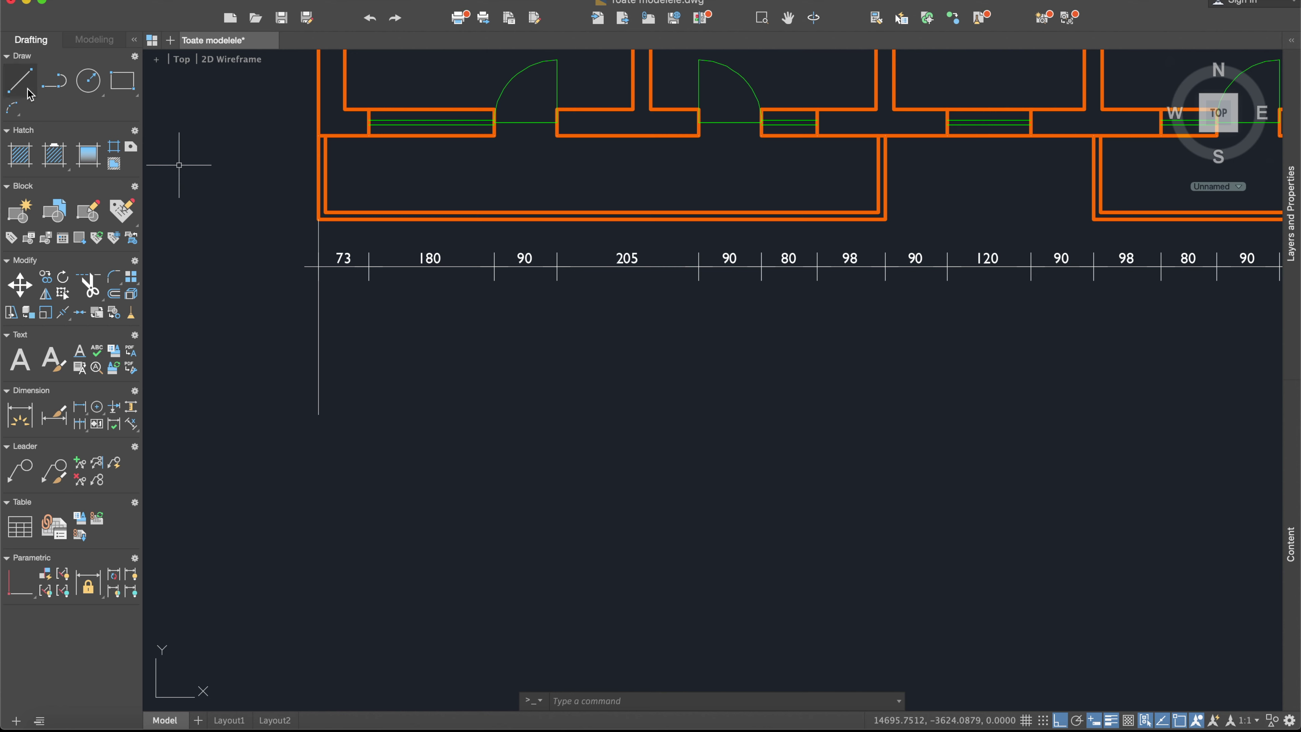
# Start a line at the right wall corner, then cancel it unfinished.
pyautogui.click(30, 94)
pyautogui.hscroll(-5, 850, 418)
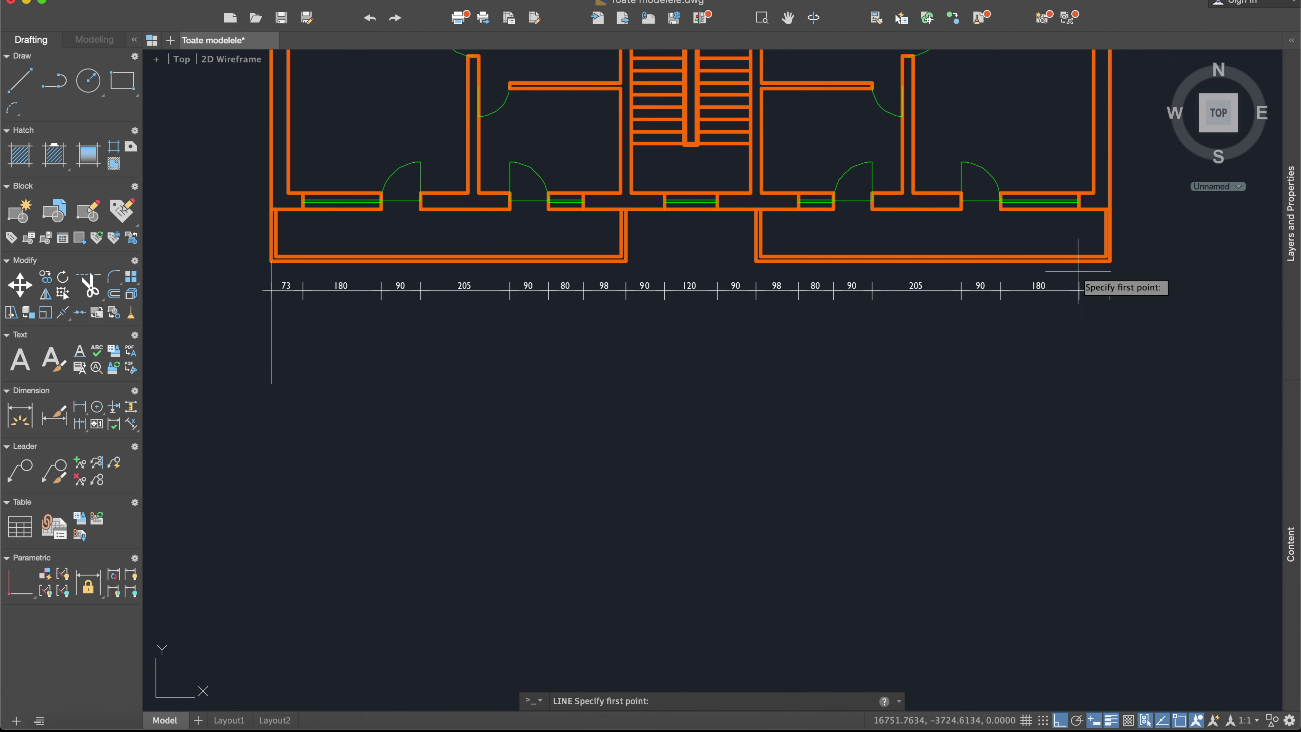
pyautogui.hscroll(-5, 1127, 269)
pyautogui.click(1129, 253)
pyautogui.press('Escape')
pyautogui.scroll(-5, 845, 455)
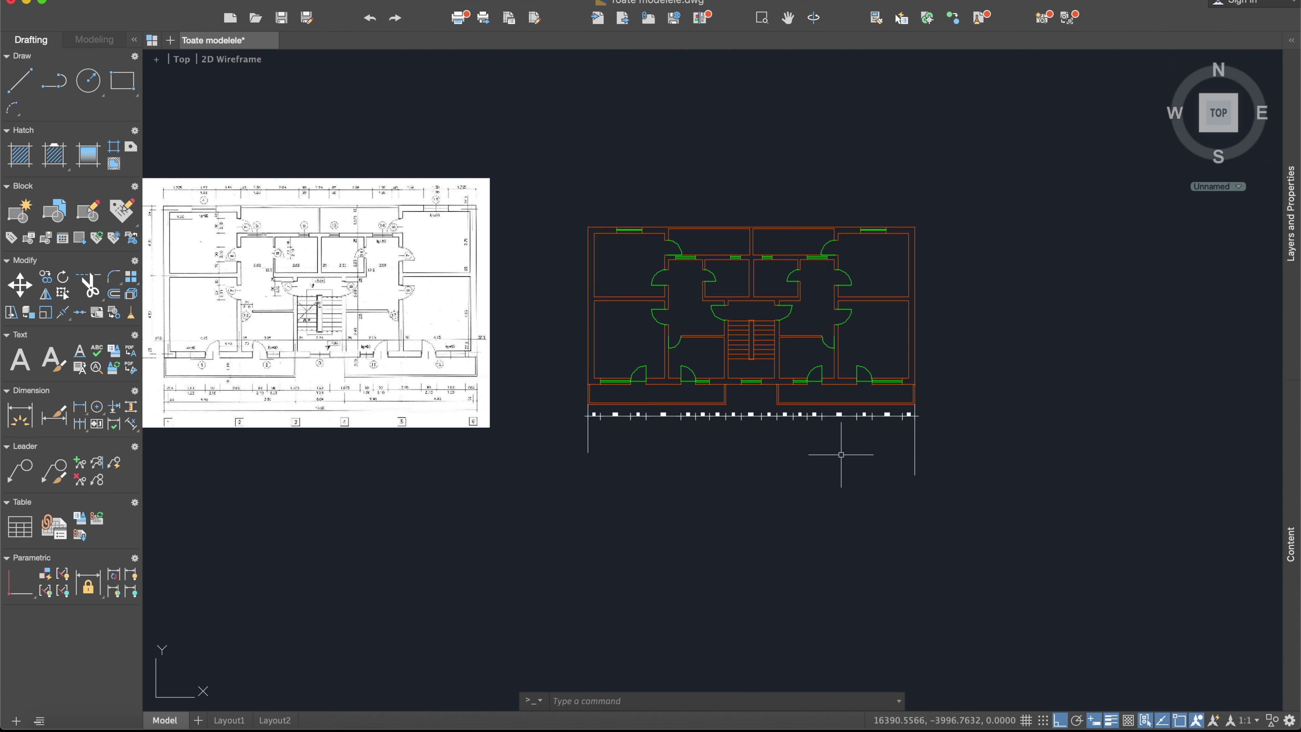
# Draw the 1930-long horizontal line linking the left and right vertical guides.
pyautogui.click(19, 80)
pyautogui.scroll(2, 637, 282)
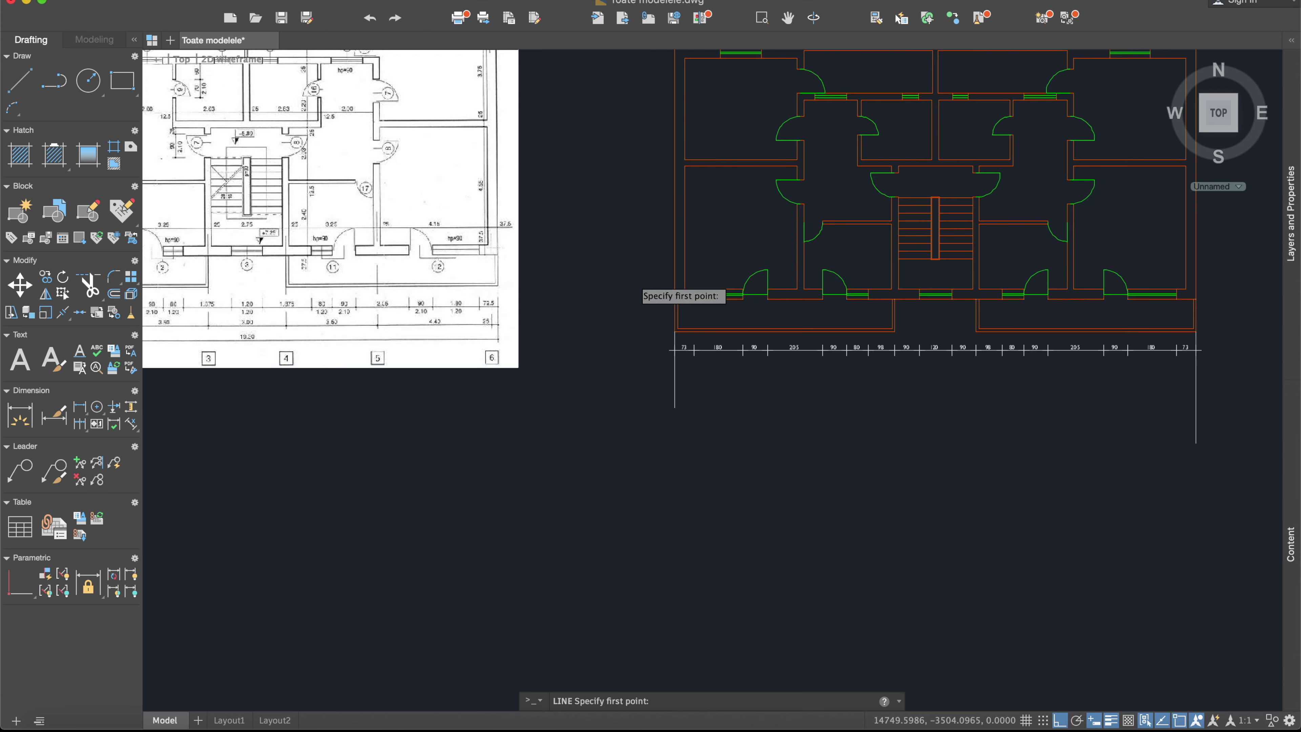
pyautogui.scroll(2, 634, 277)
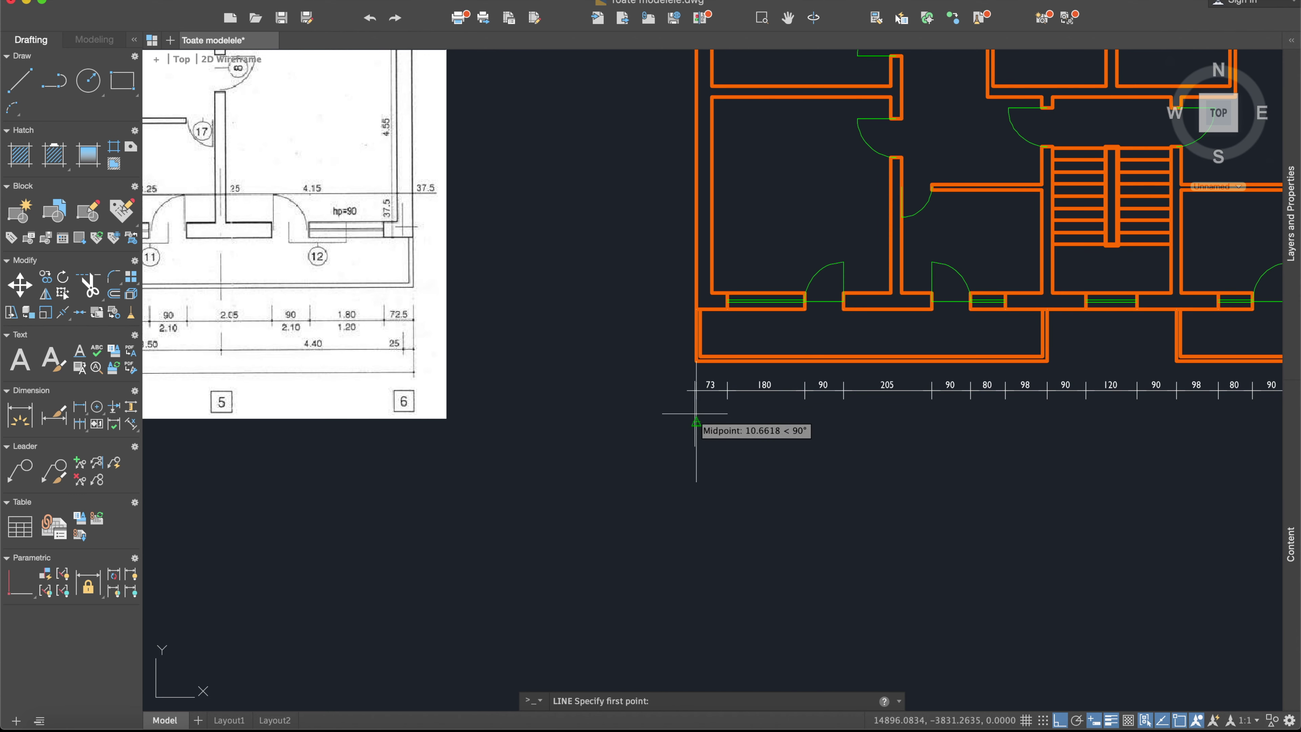
pyautogui.scroll(4, 695, 417)
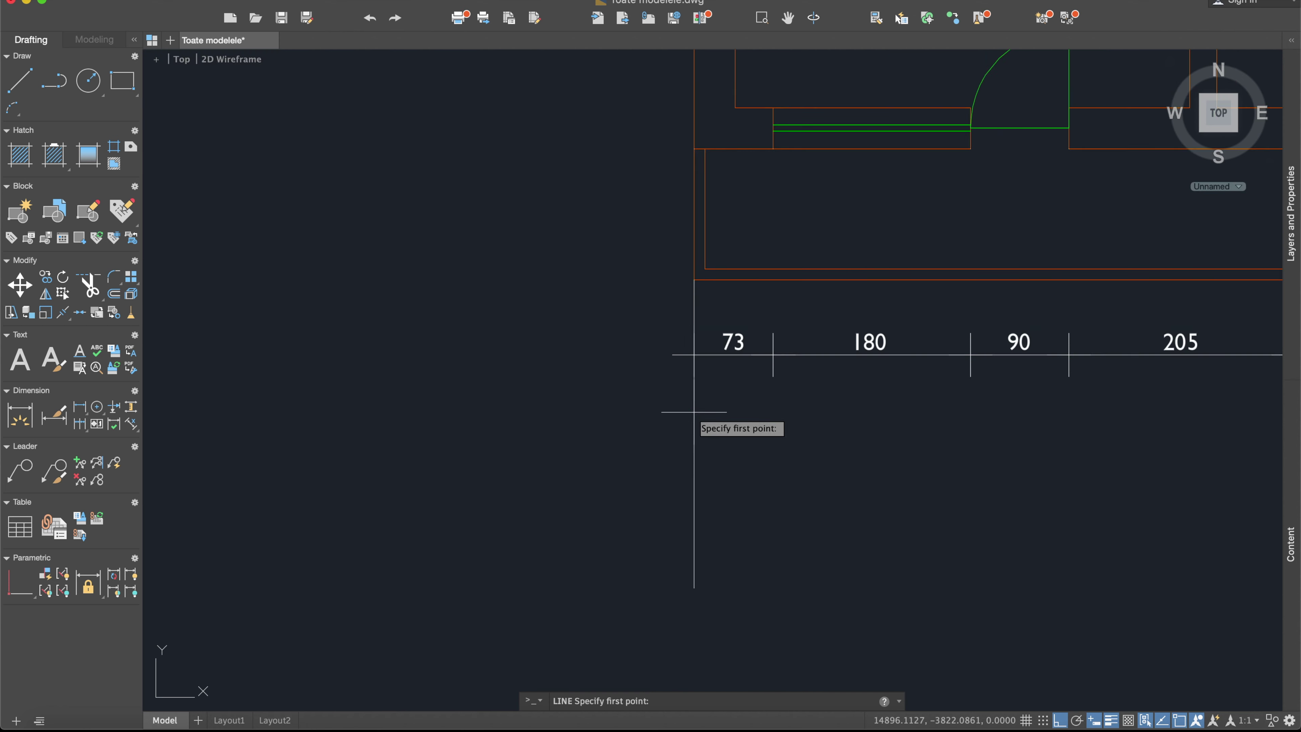
pyautogui.click(693, 430)
pyautogui.scroll(-4, 583, 430)
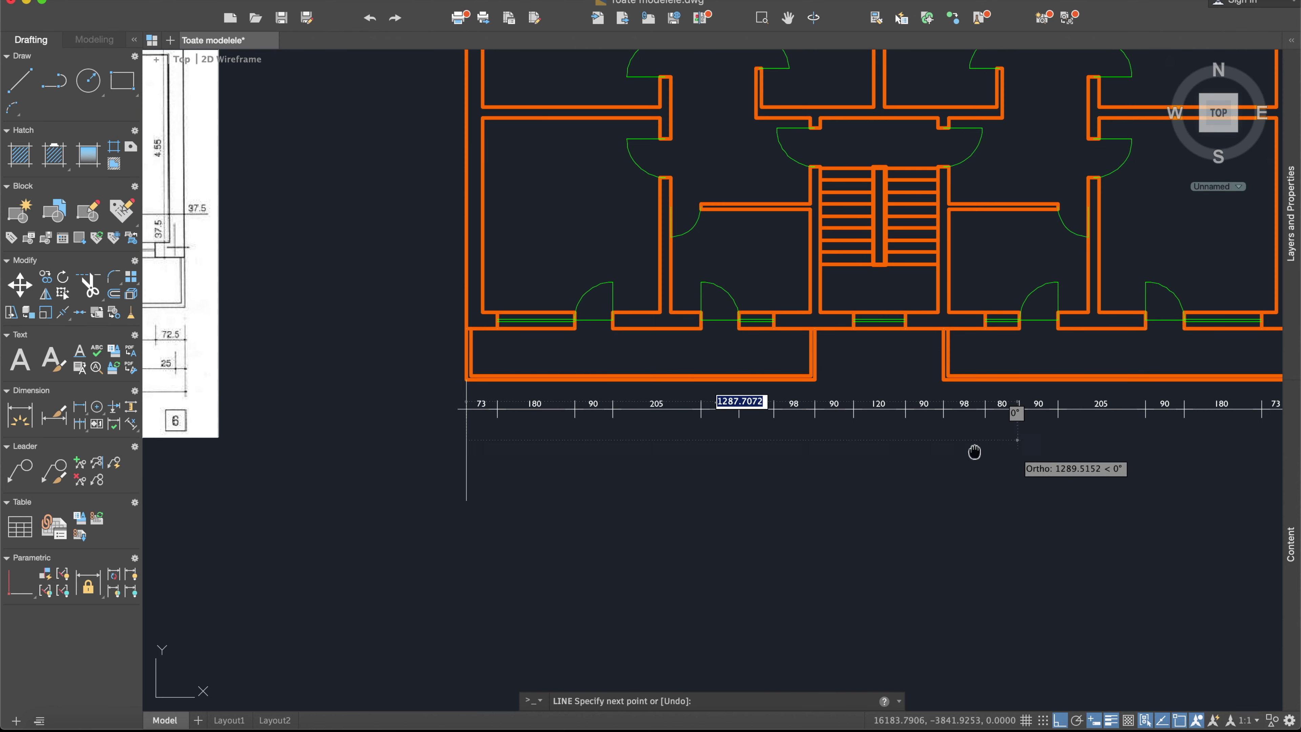
pyautogui.hscroll(5, 1018, 452)
pyautogui.scroll(2, 962, 435)
pyautogui.click(977, 422)
pyautogui.press('Return')
pyautogui.scroll(-3, 697, 451)
pyautogui.scroll(-2, 763, 406)
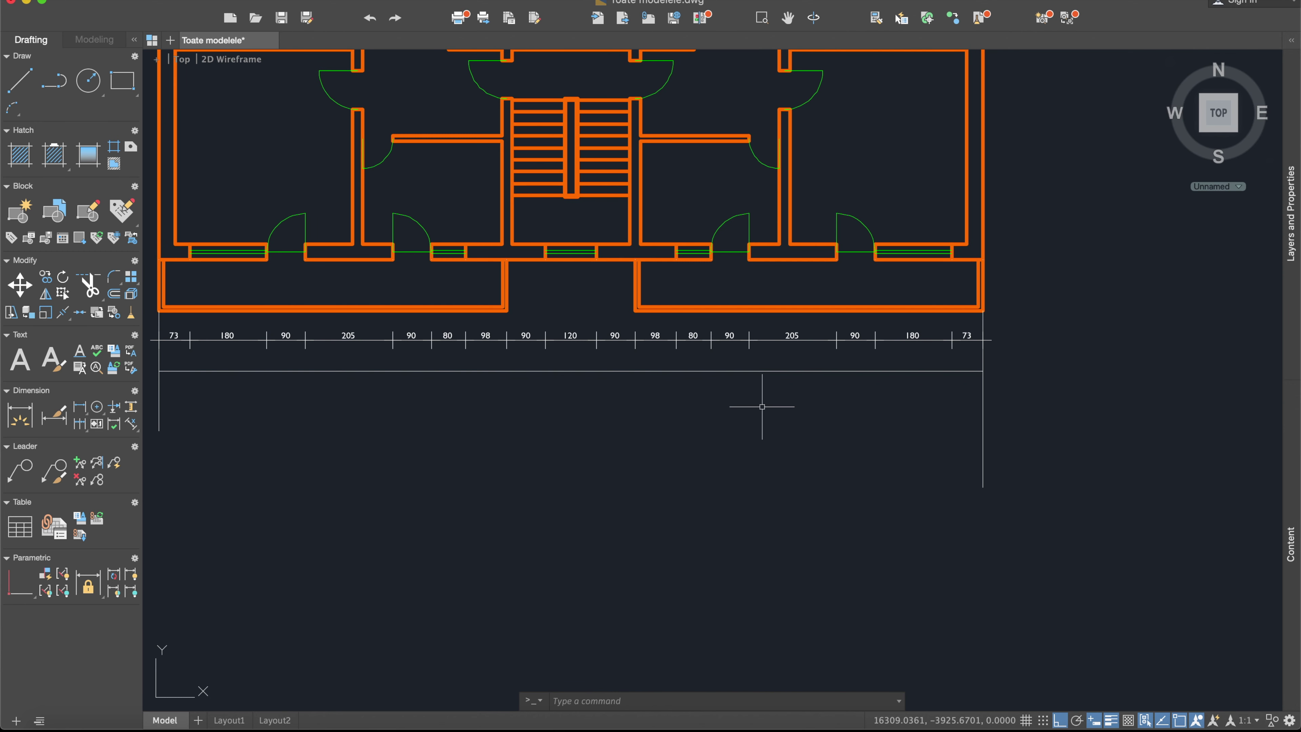
pyautogui.scroll(2, 758, 395)
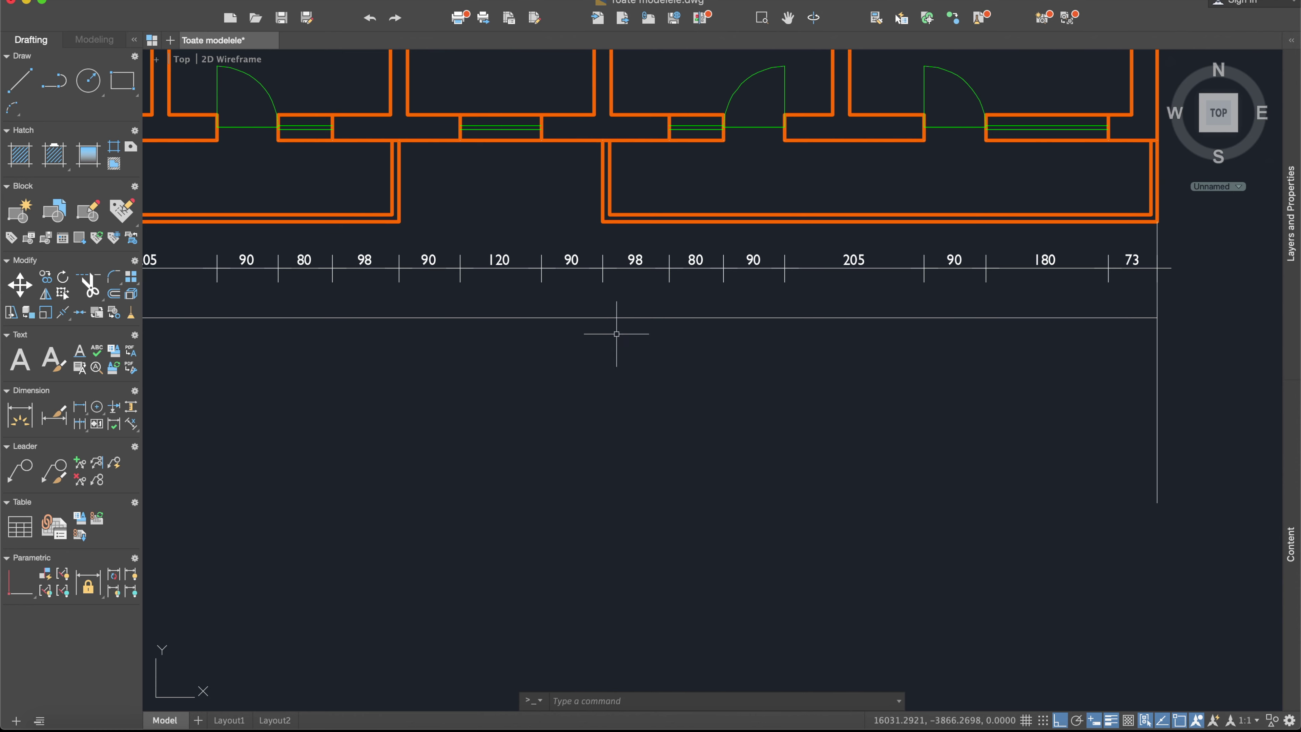
pyautogui.scroll(-2, 793, 323)
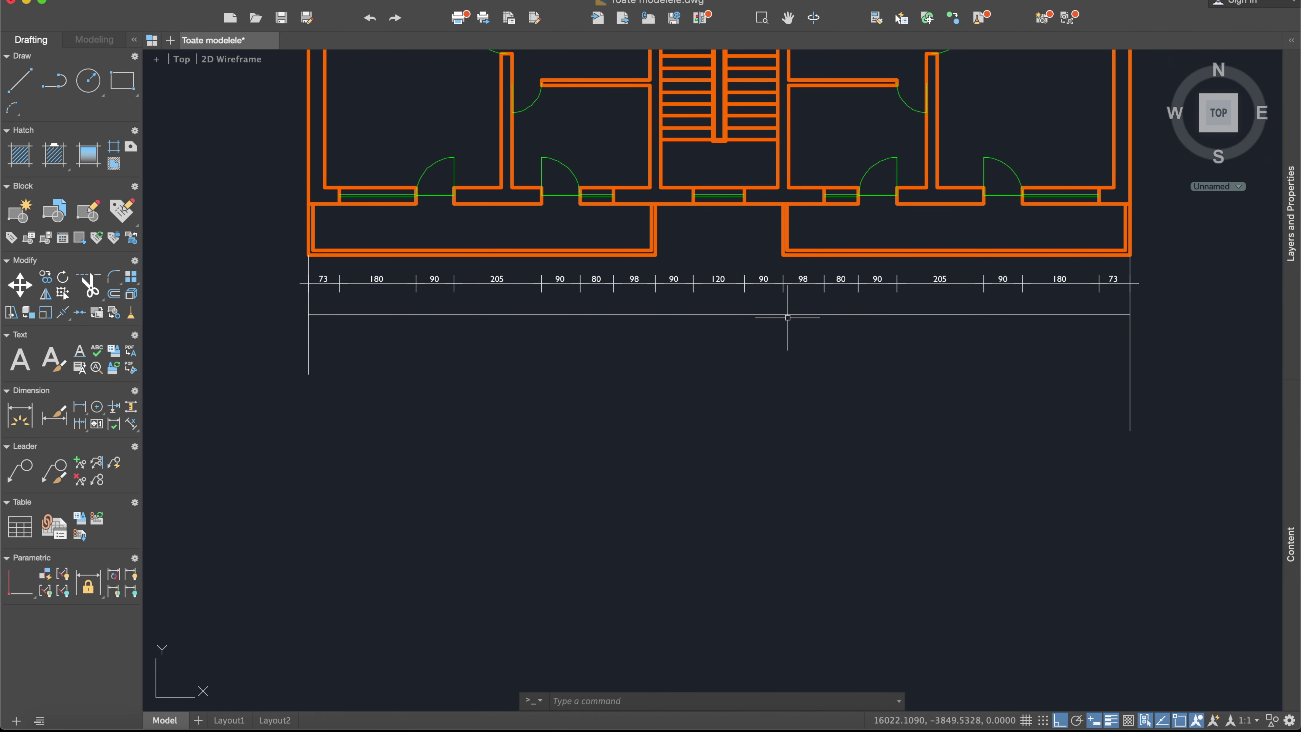
# Offset the horizontal line under the dimensions 50 units down.
pyautogui.write('off')
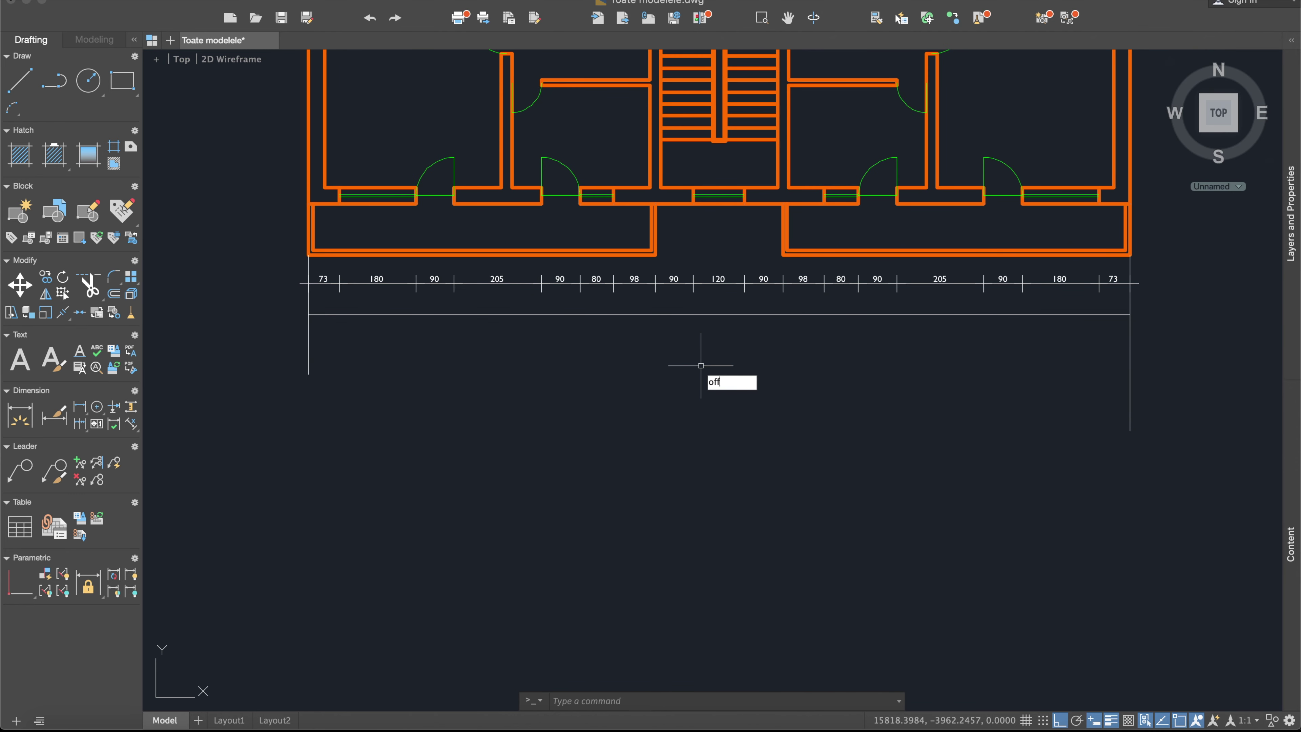
pyautogui.press('Return')
pyautogui.press('Return')
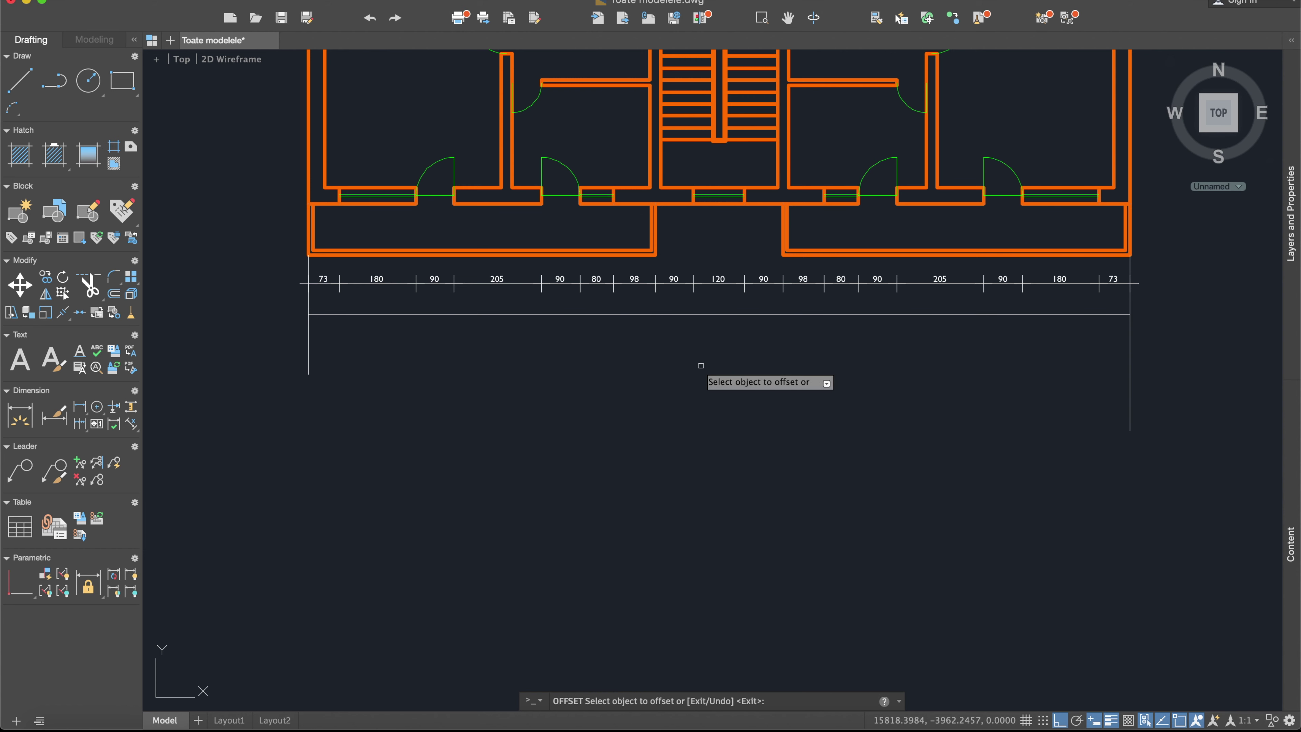
pyautogui.click(689, 314)
pyautogui.click(446, 325)
pyautogui.press('Escape')
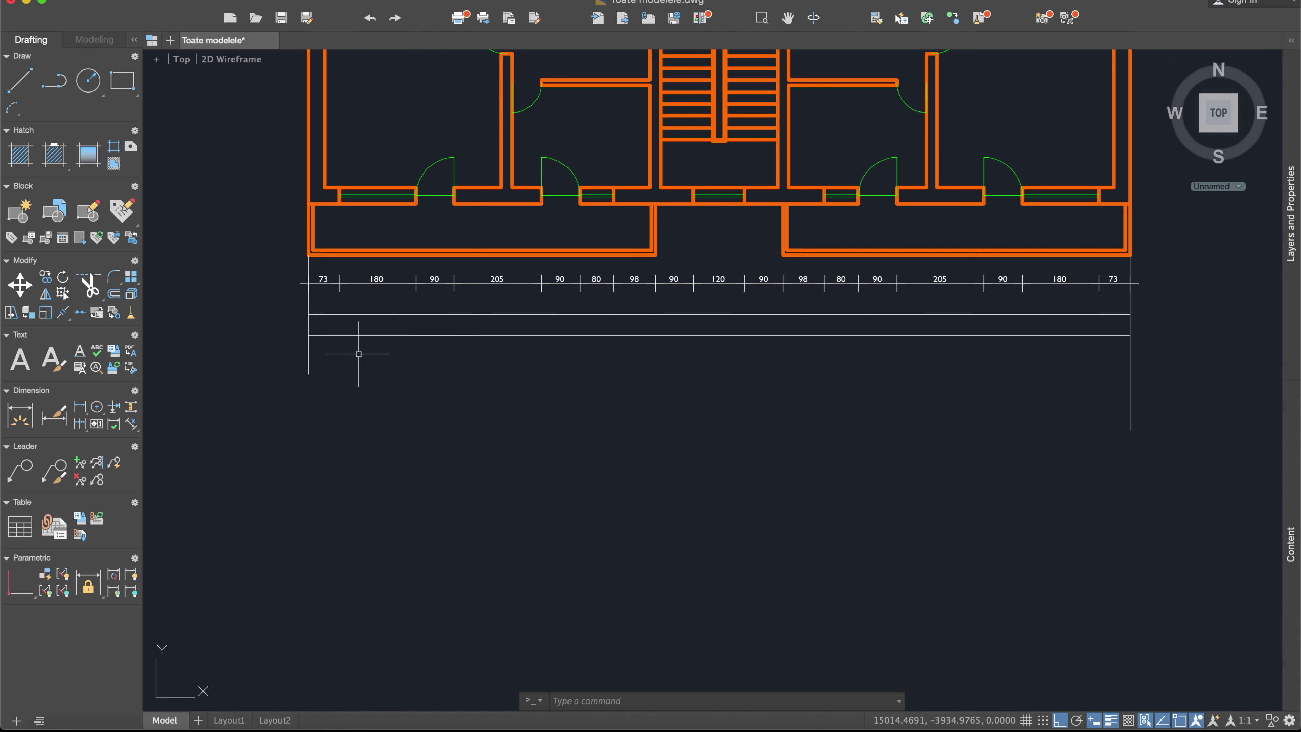
# Erase the left and right vertical end lines.
pyautogui.click(332, 366)
pyautogui.click(291, 363)
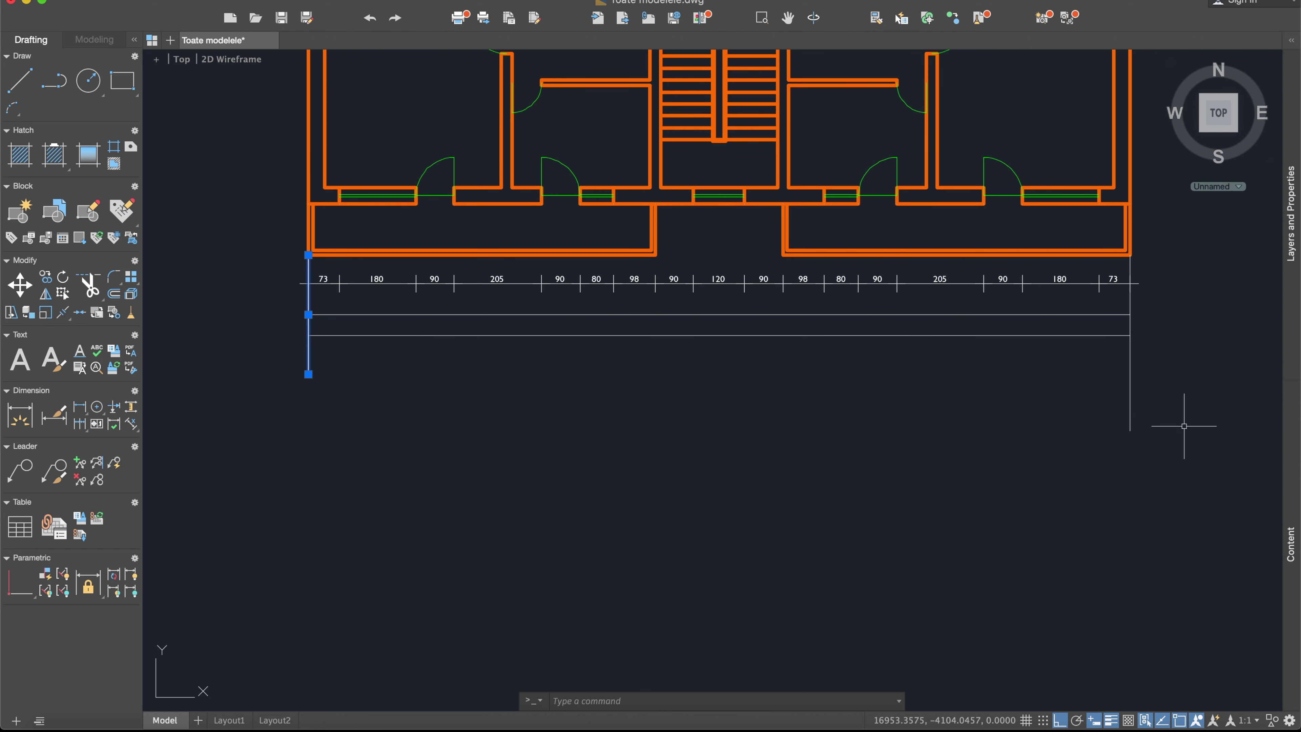
pyautogui.click(1160, 392)
pyautogui.click(1127, 408)
pyautogui.press('Delete')
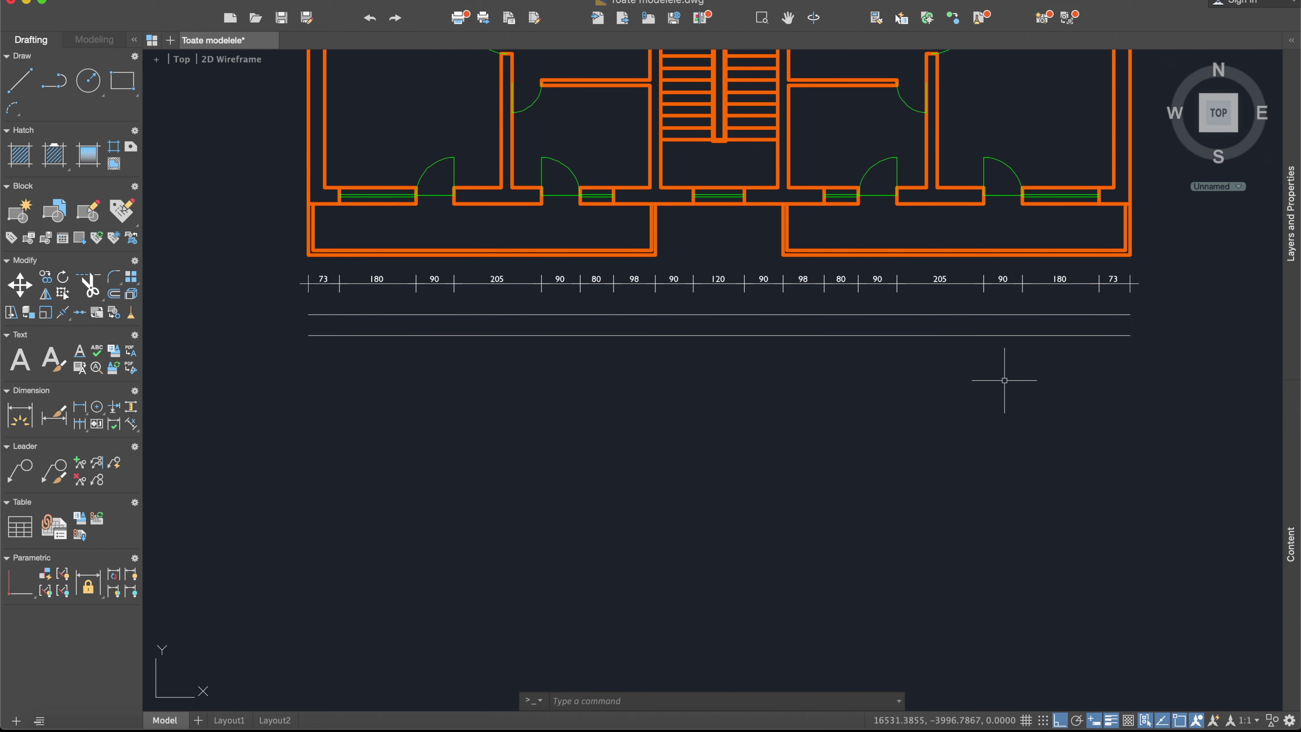
# Offset the lower horizontal line 280 units down.
pyautogui.scroll(-2, 808, 386)
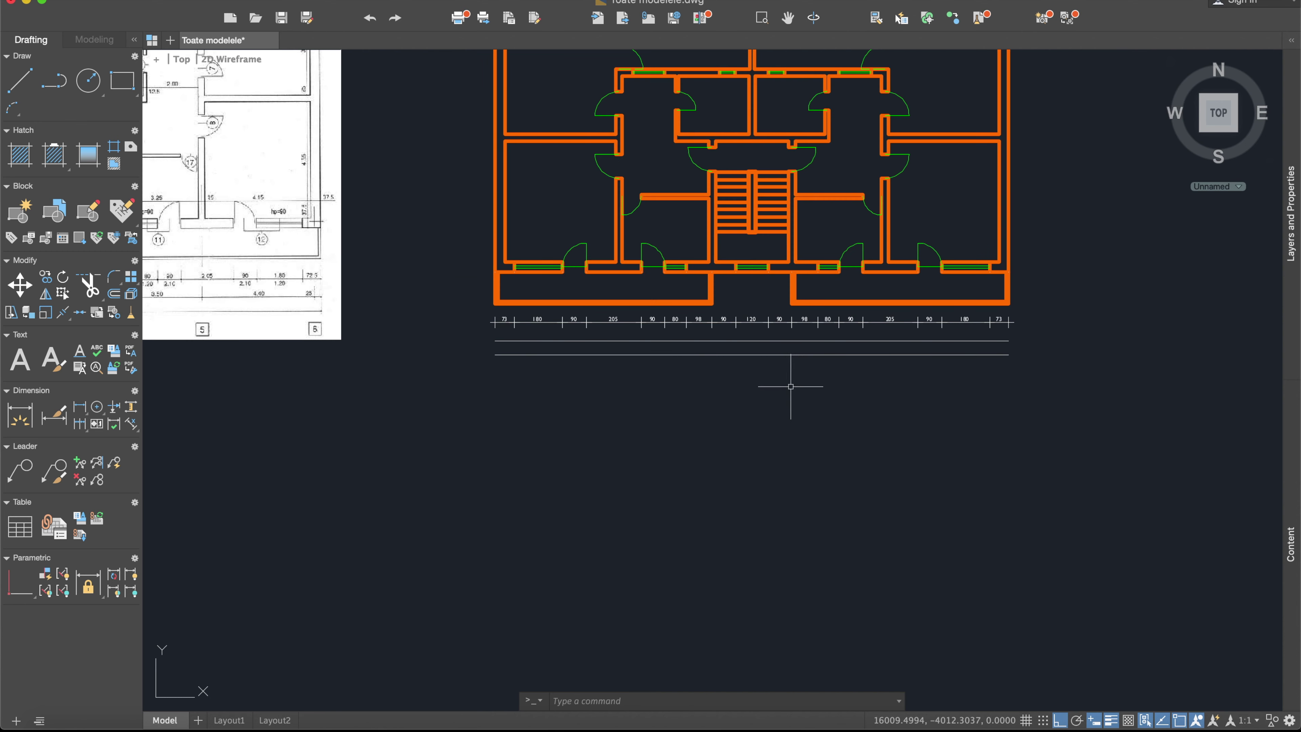
pyautogui.scroll(1, 781, 369)
pyautogui.scroll(1, 547, 349)
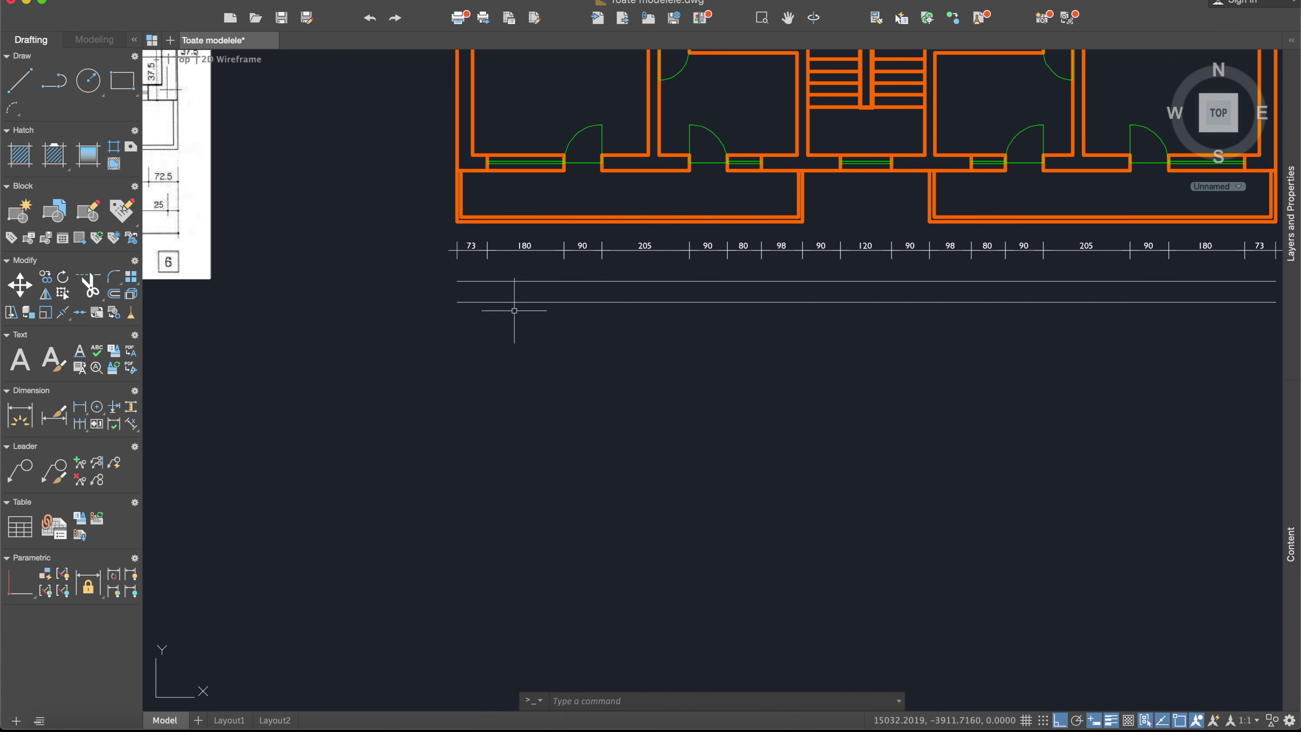
pyautogui.moveTo(516, 357); pyautogui.dragTo(509, 271, button='middle')
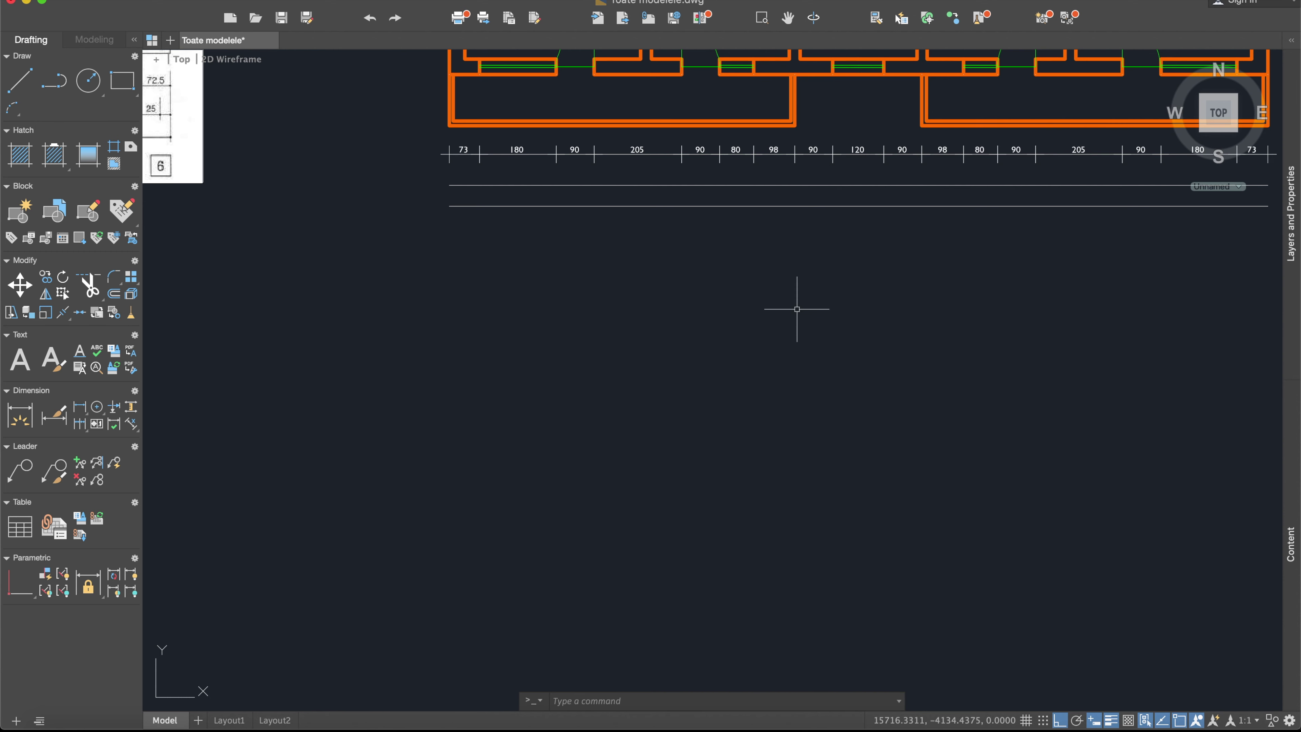
pyautogui.moveTo(792, 304); pyautogui.dragTo(780, 288, button='middle')
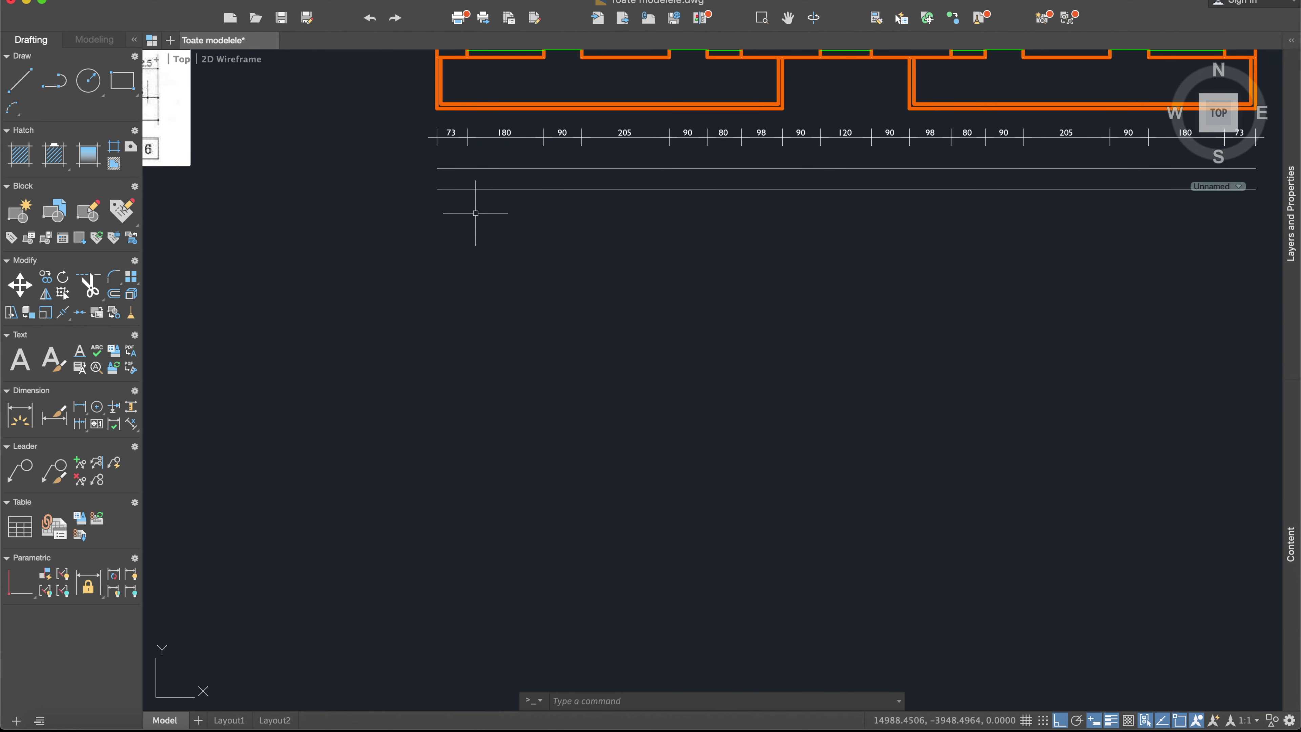
pyautogui.write('off')
pyautogui.press('Return')
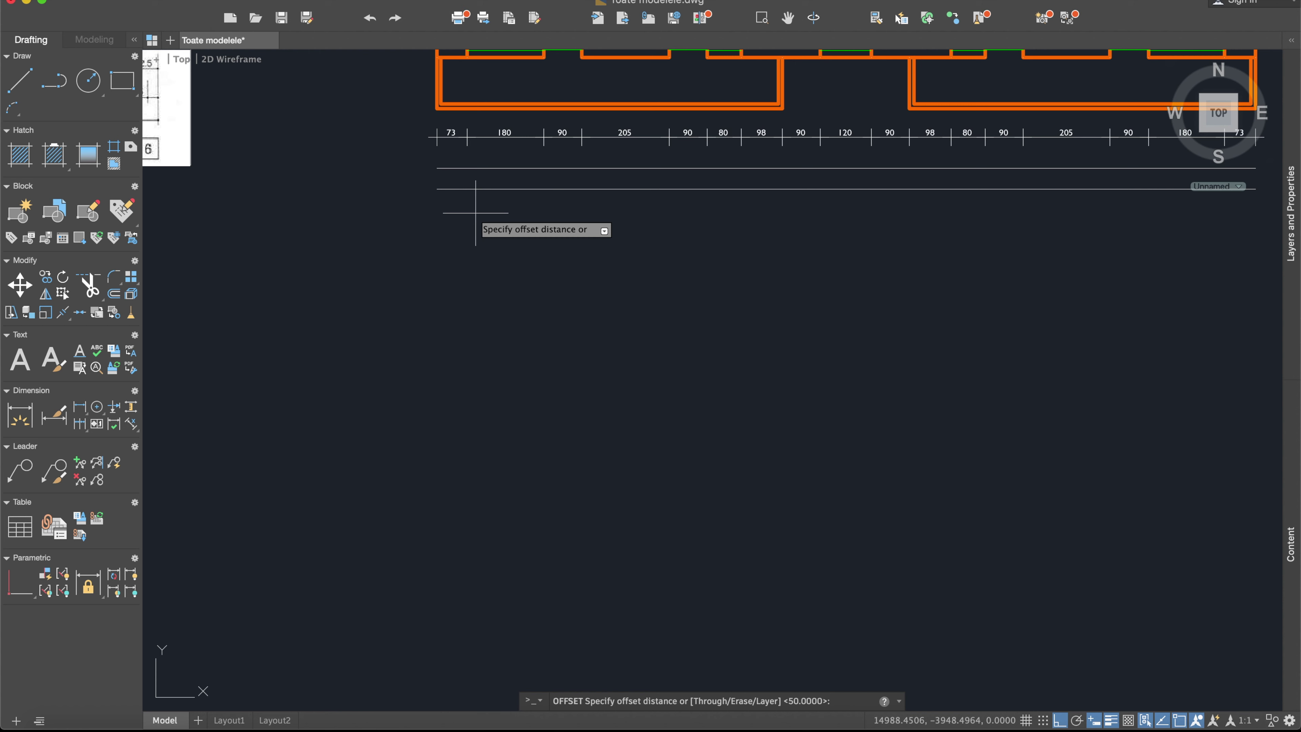
pyautogui.write('280')
pyautogui.press('Return')
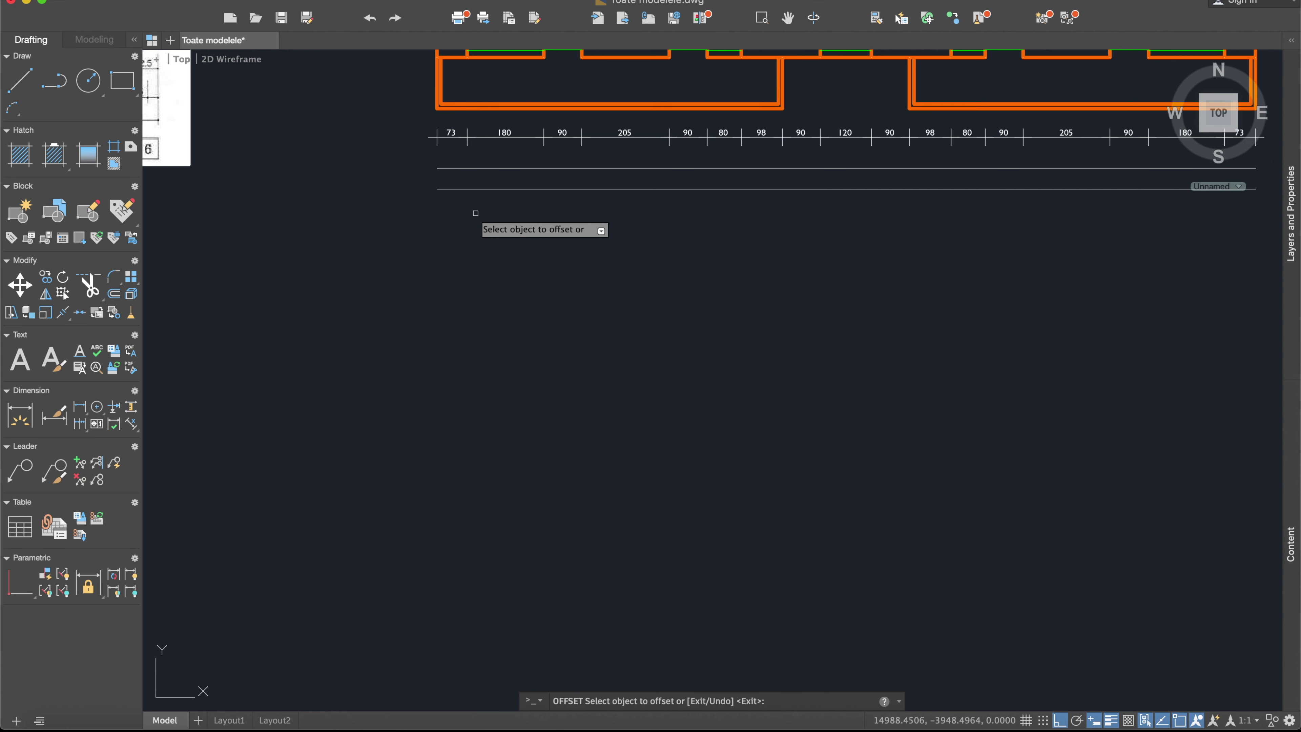
pyautogui.click(473, 189)
pyautogui.click(474, 277)
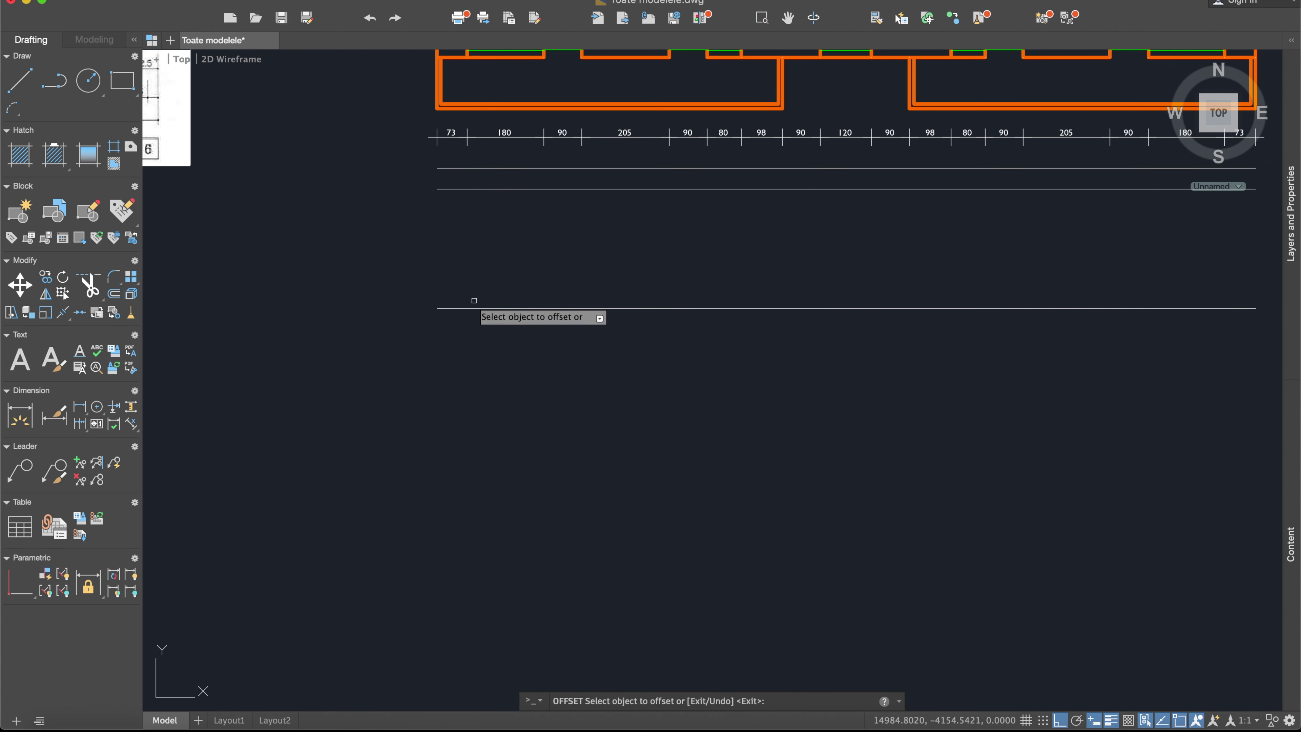
pyautogui.press('Return')
pyautogui.scroll(2, 547, 264)
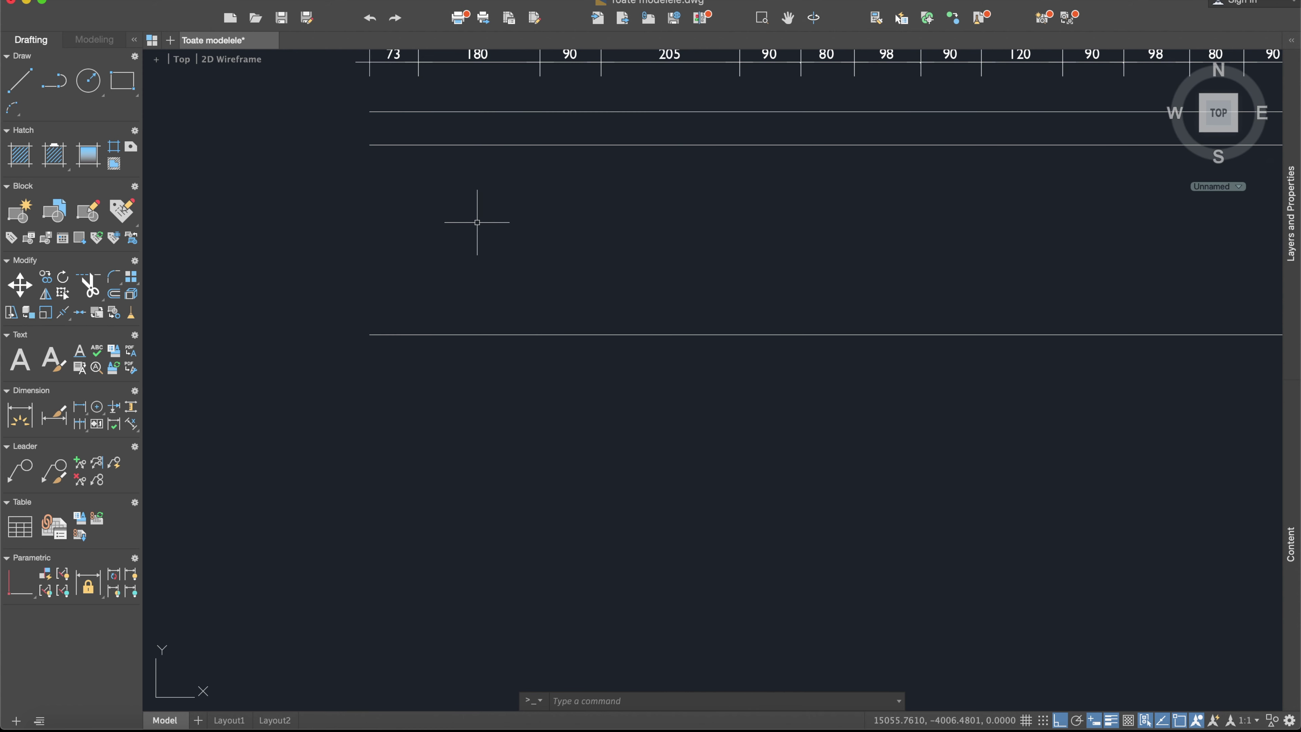
# Draw a vertical line joining the left ends of the upper and bottom lines.
pyautogui.click(20, 80)
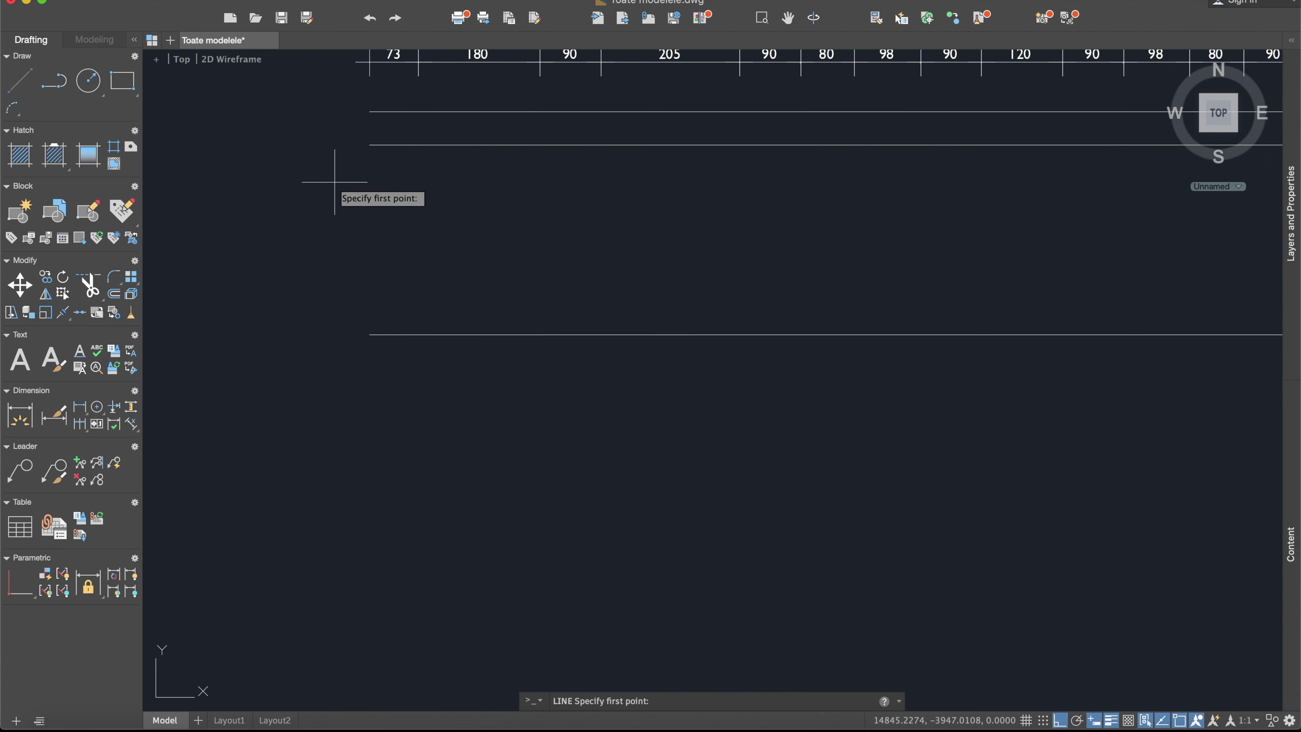
pyautogui.click(369, 145)
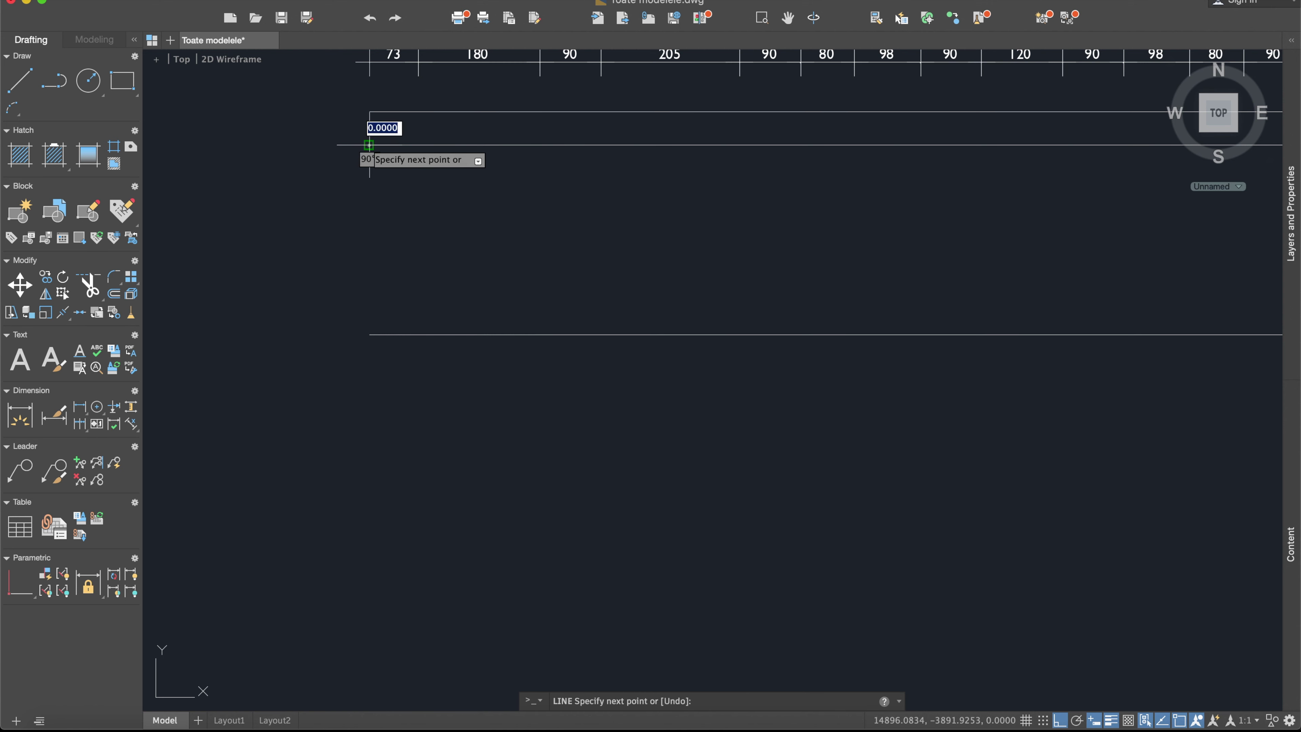
pyautogui.click(369, 334)
pyautogui.press('Escape')
pyautogui.scroll(-2, 369, 334)
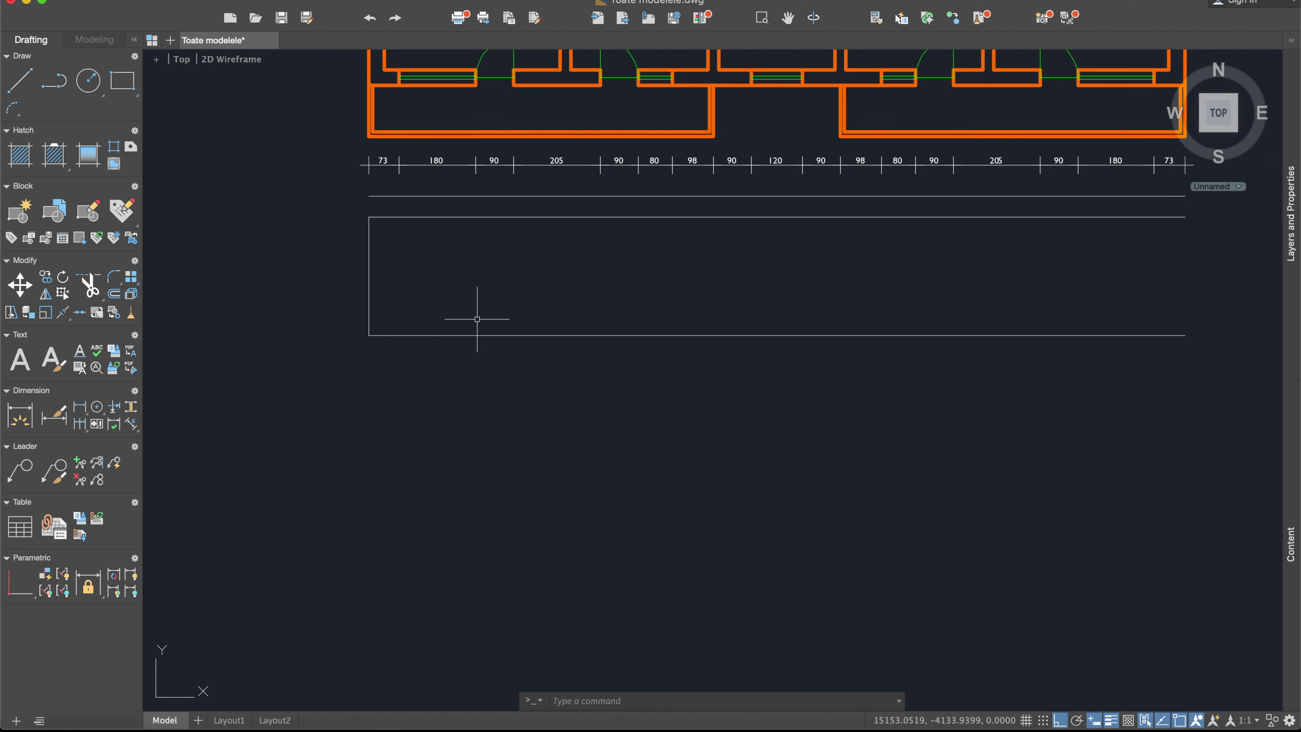
pyautogui.scroll(-2, 479, 318)
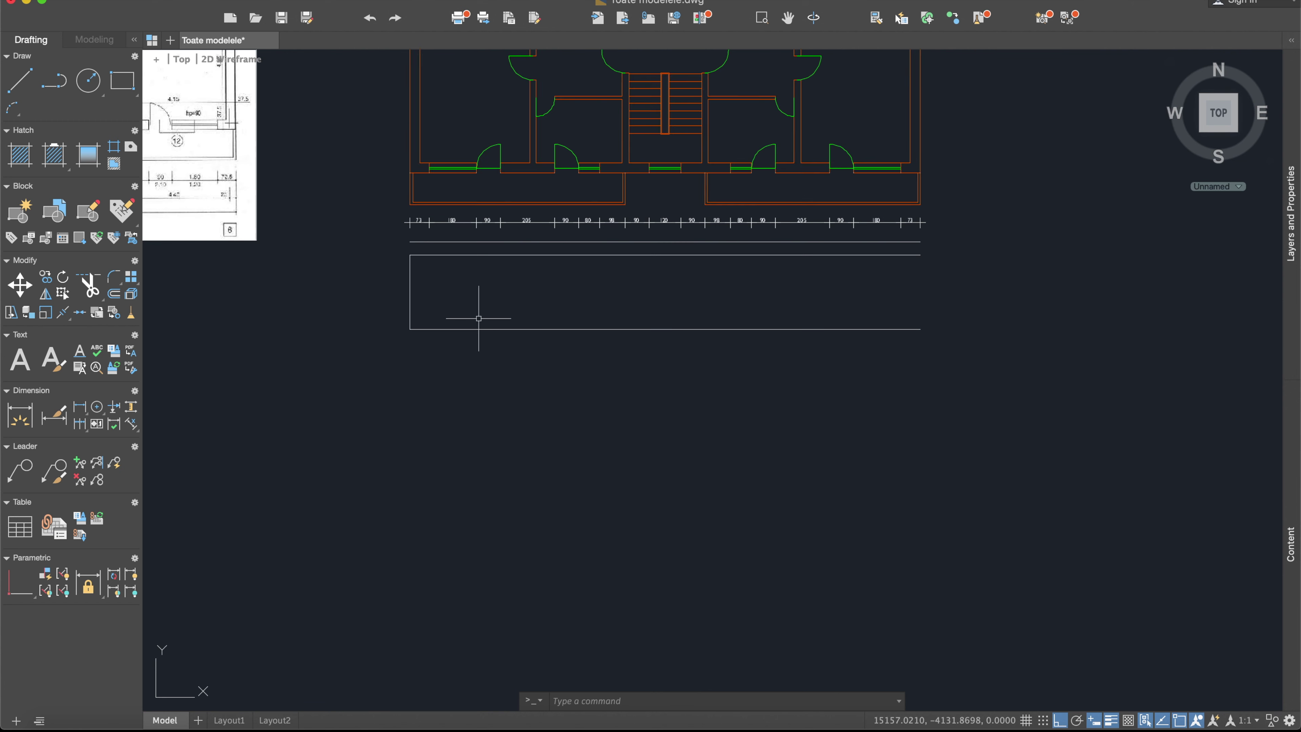
pyautogui.scroll(2, 476, 170)
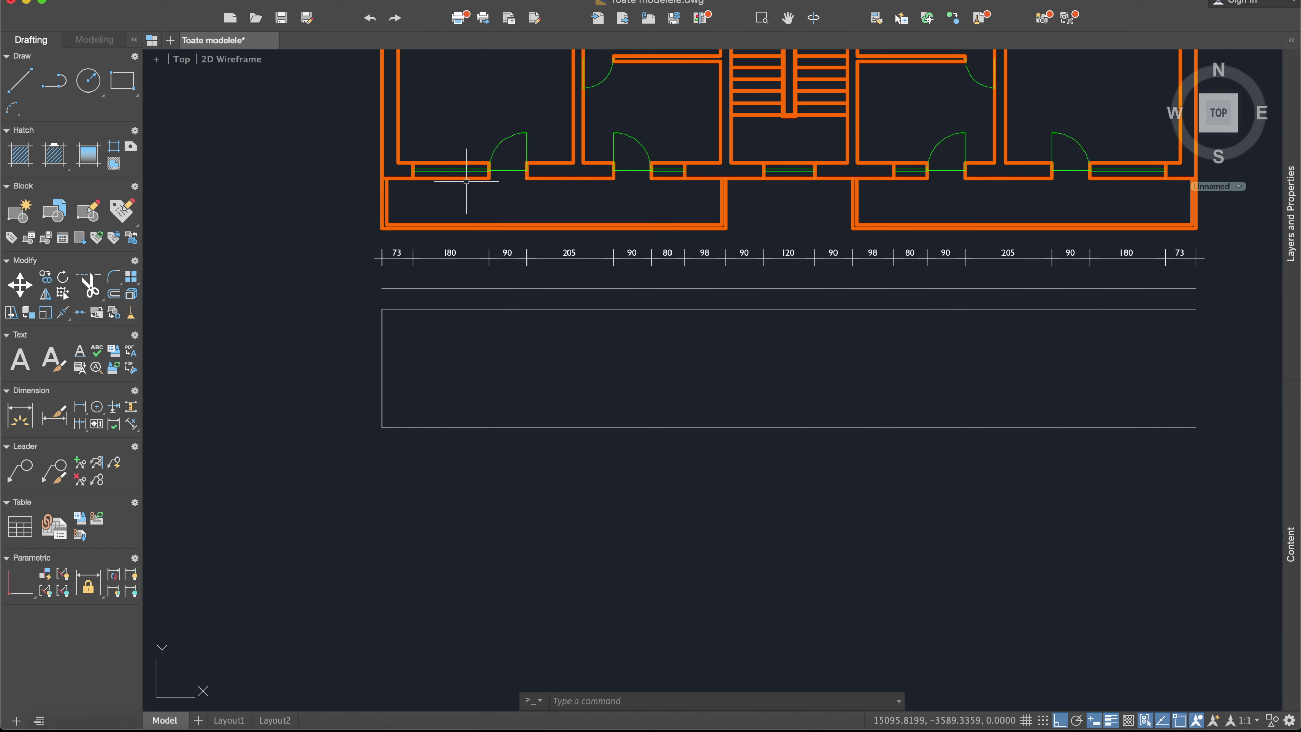
pyautogui.scroll(-2, 437, 253)
pyautogui.scroll(2, 691, 256)
pyautogui.moveTo(421, 256); pyautogui.dragTo(601, 343, button='middle')
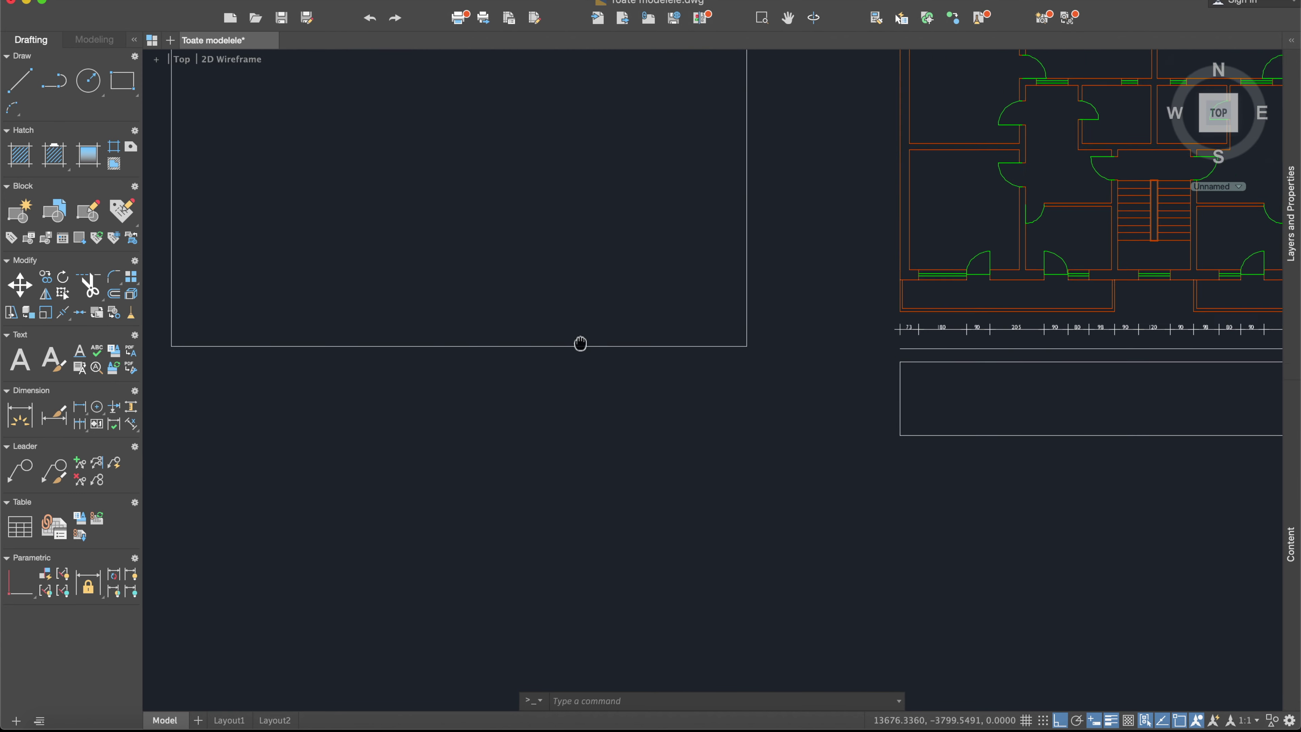
pyautogui.scroll(4, 229, 282)
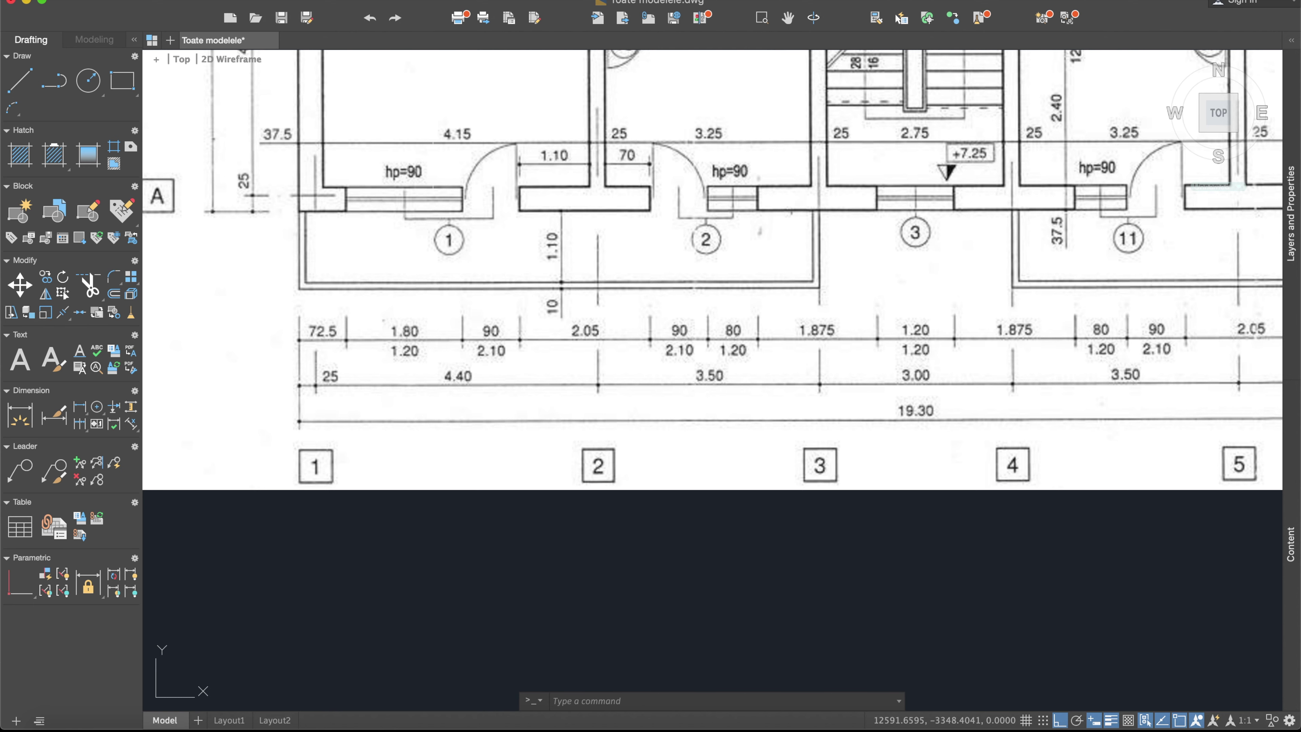
pyautogui.scroll(-2, 761, 232)
pyautogui.scroll(2, 766, 234)
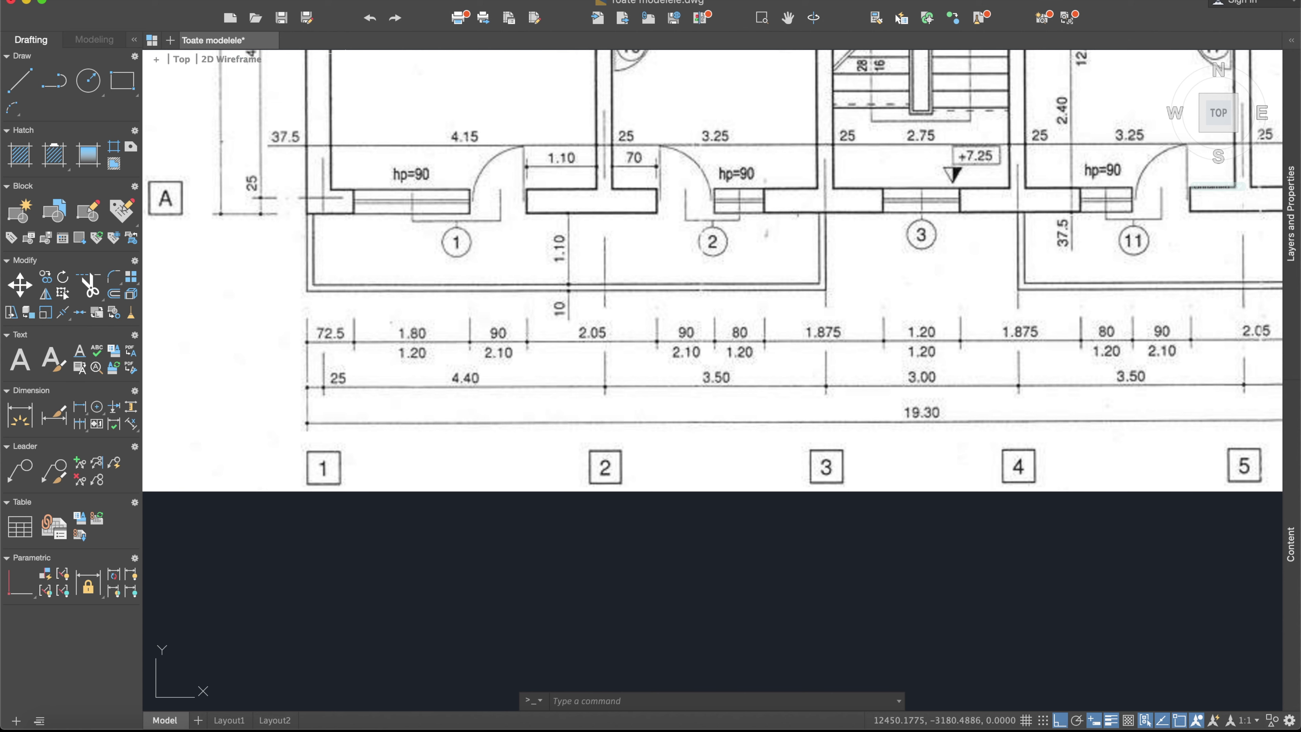
pyautogui.click(20, 80)
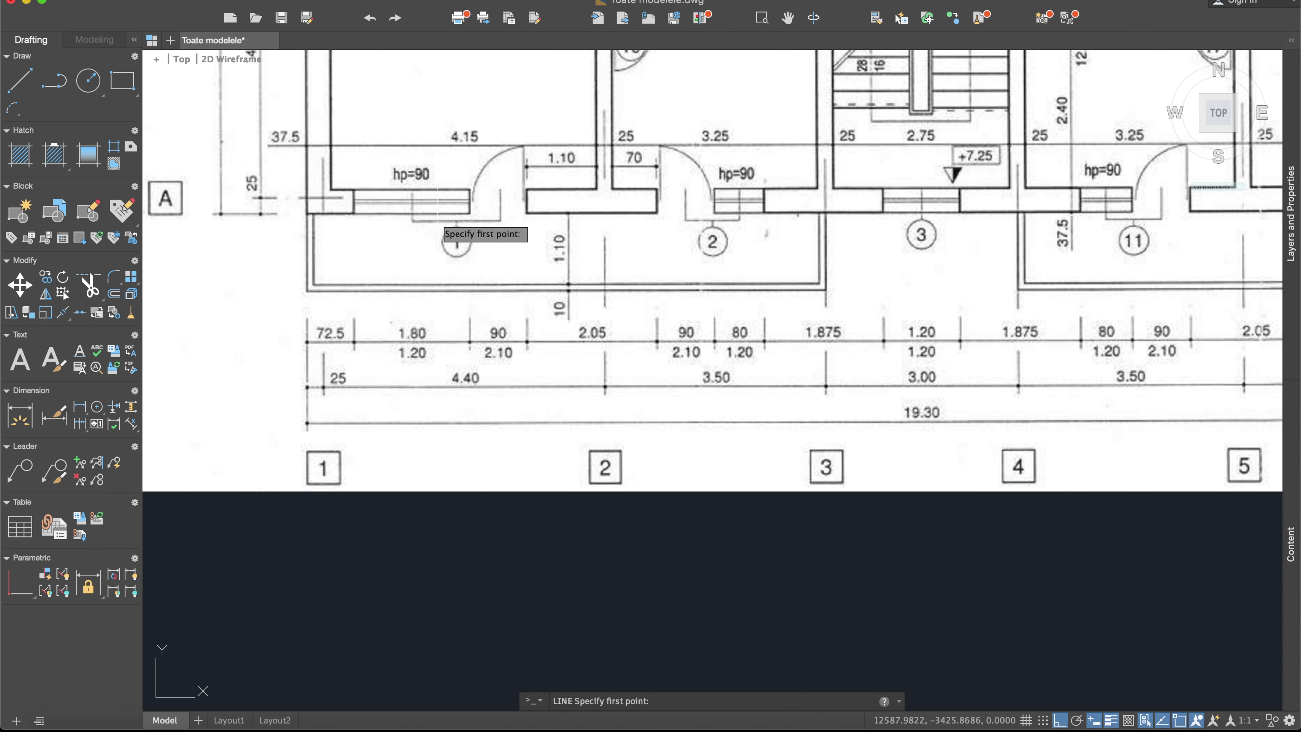
pyautogui.scroll(-4, 454, 244)
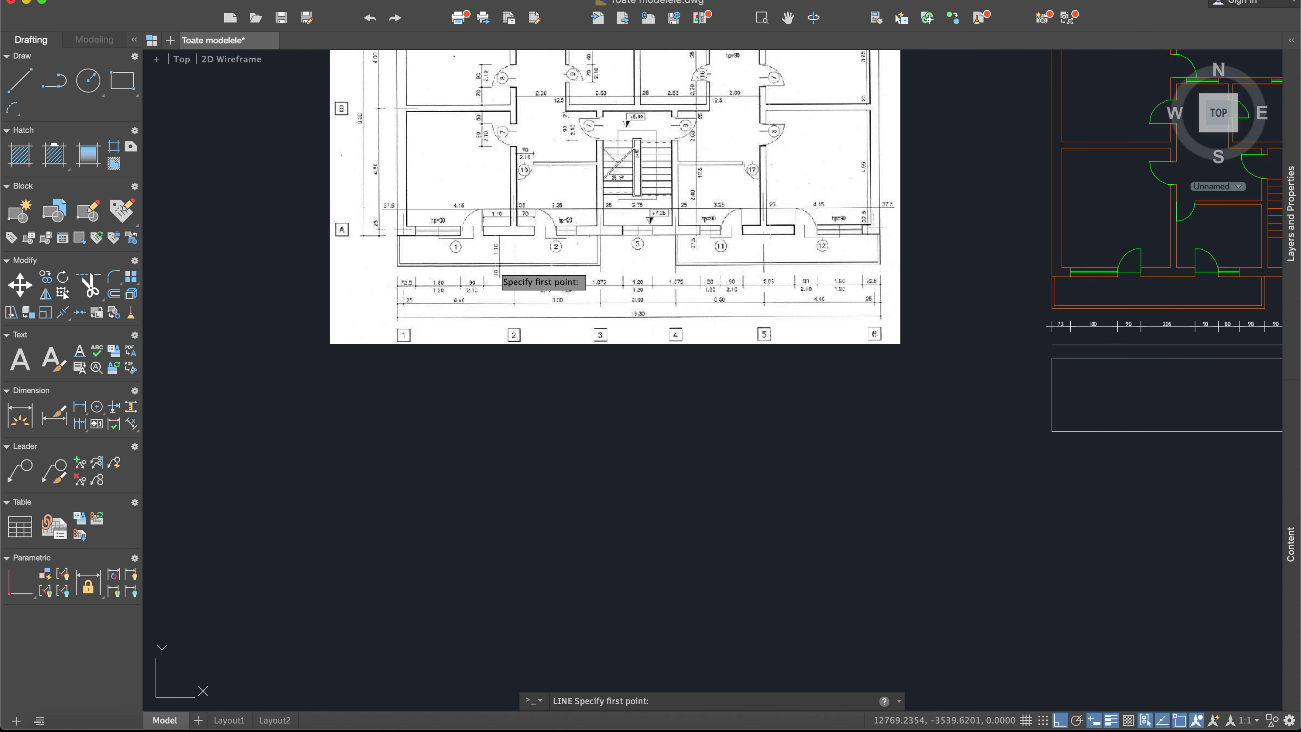
pyautogui.moveTo(961, 340); pyautogui.dragTo(851, 310, button='middle')
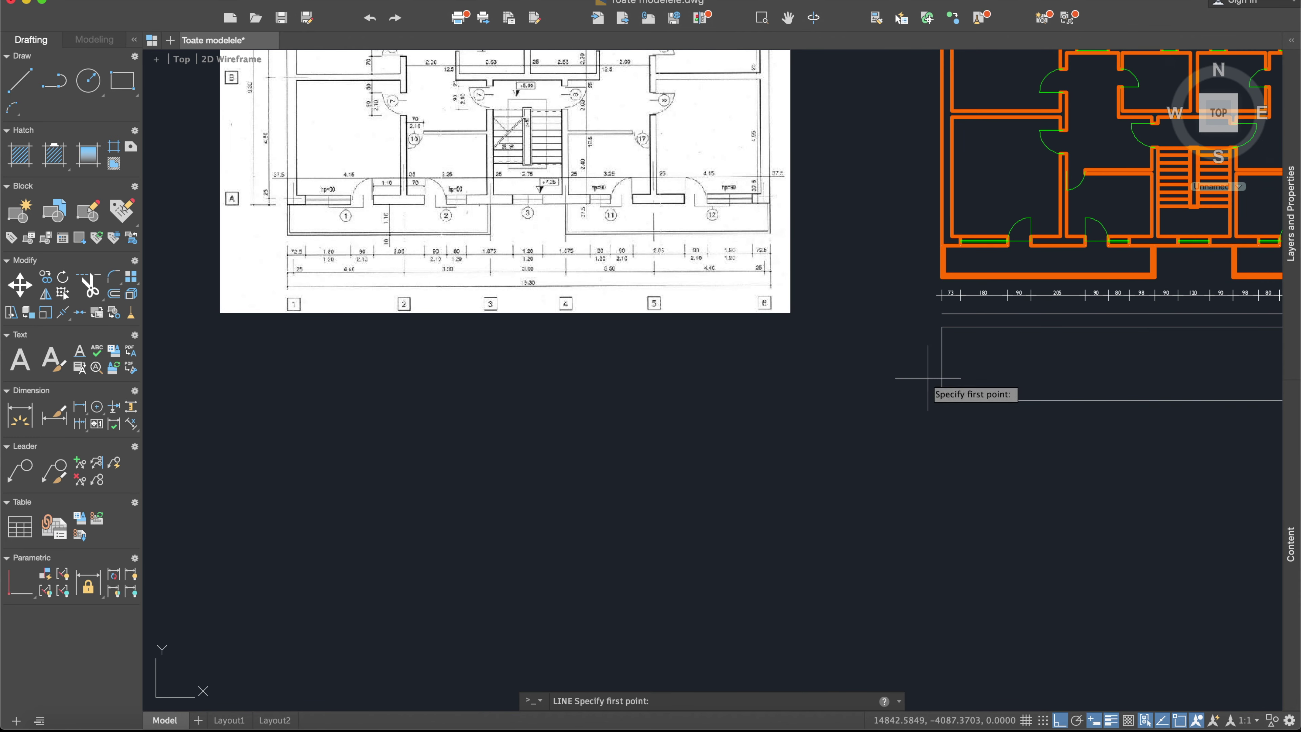
pyautogui.scroll(2, 962, 314)
pyautogui.scroll(2, 734, 256)
pyautogui.scroll(2, 720, 200)
pyautogui.scroll(-2, 746, 227)
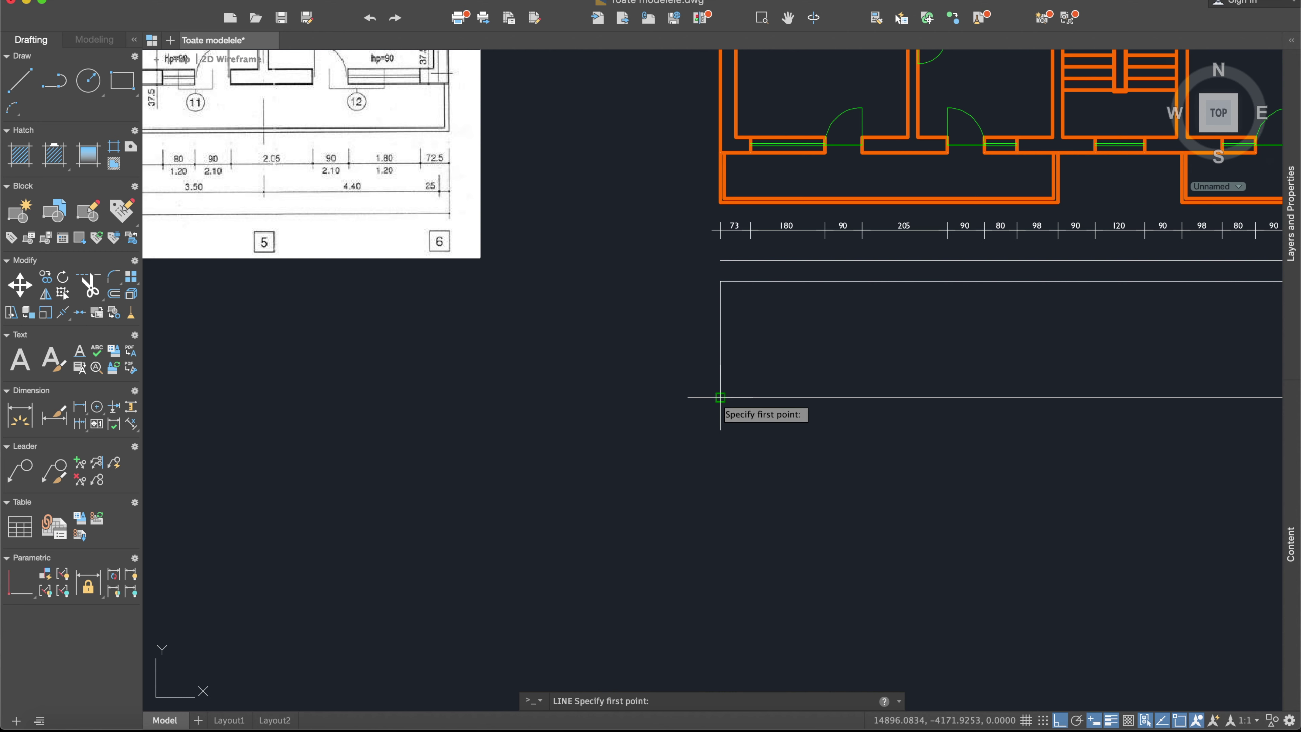
pyautogui.moveTo(721, 397); pyautogui.dragTo(626, 400, button='middle')
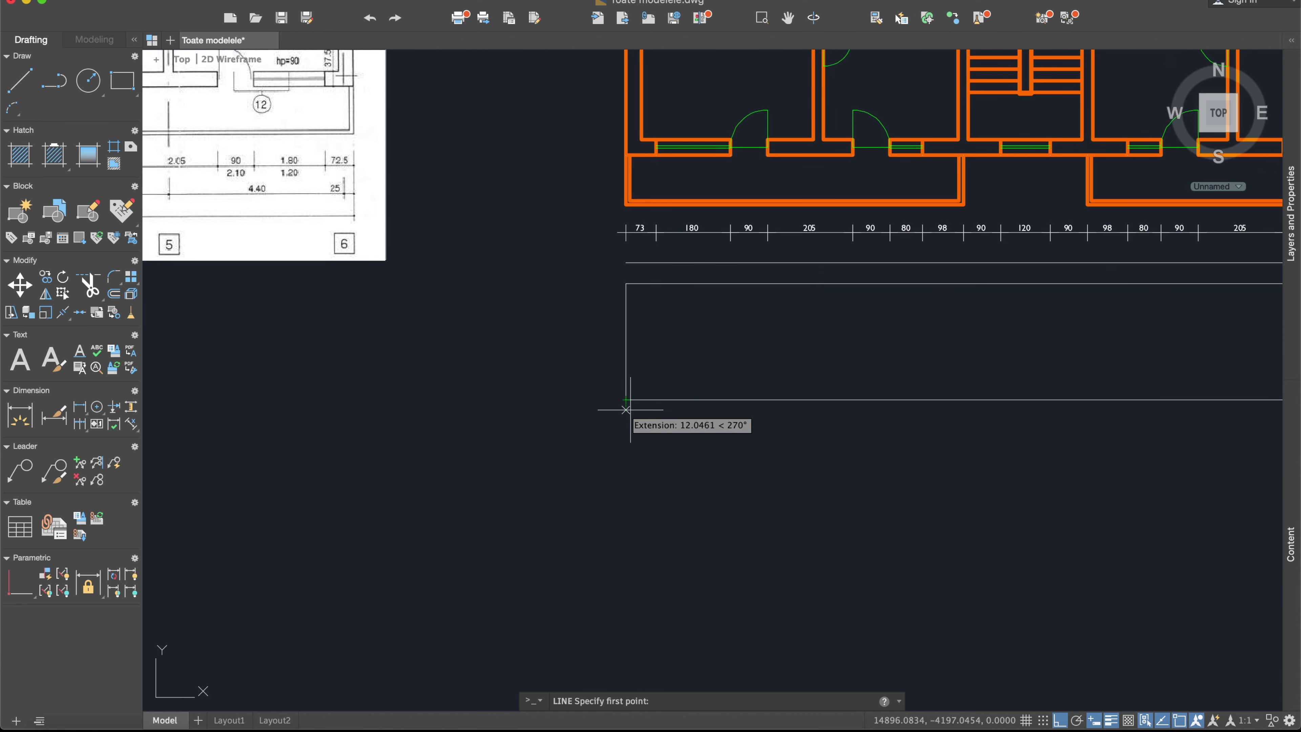
pyautogui.click(1290, 215)
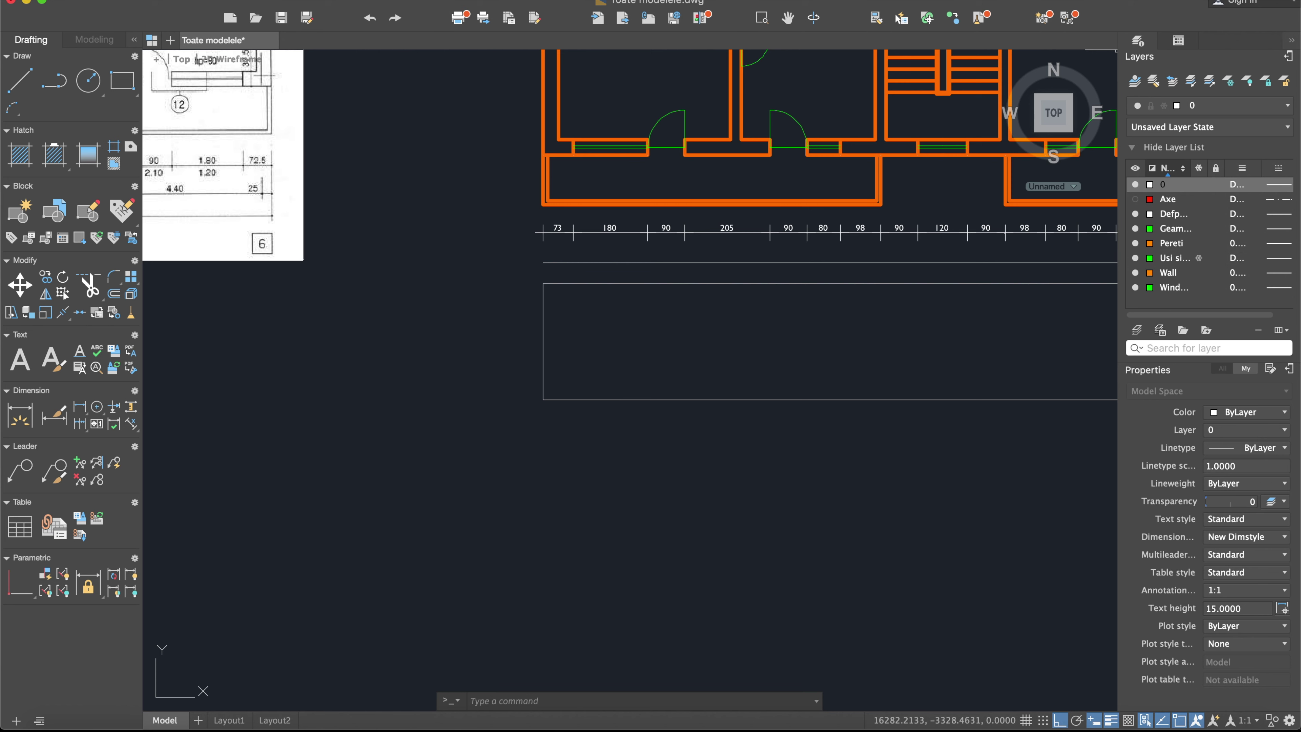
# Set Pereti current from the Layers palette beside the facade outline.
pyautogui.moveTo(1094, 254); pyautogui.dragTo(909, 281, button='middle')
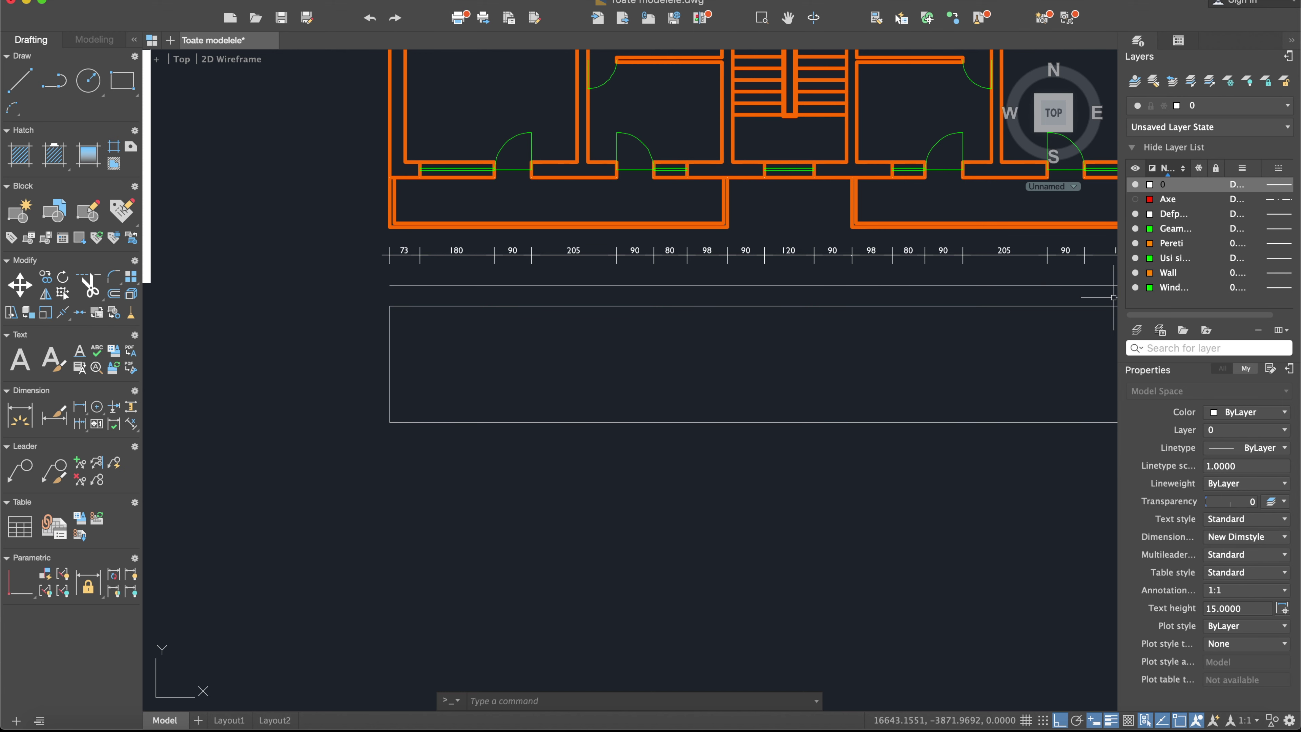
pyautogui.doubleClick(1170, 243)
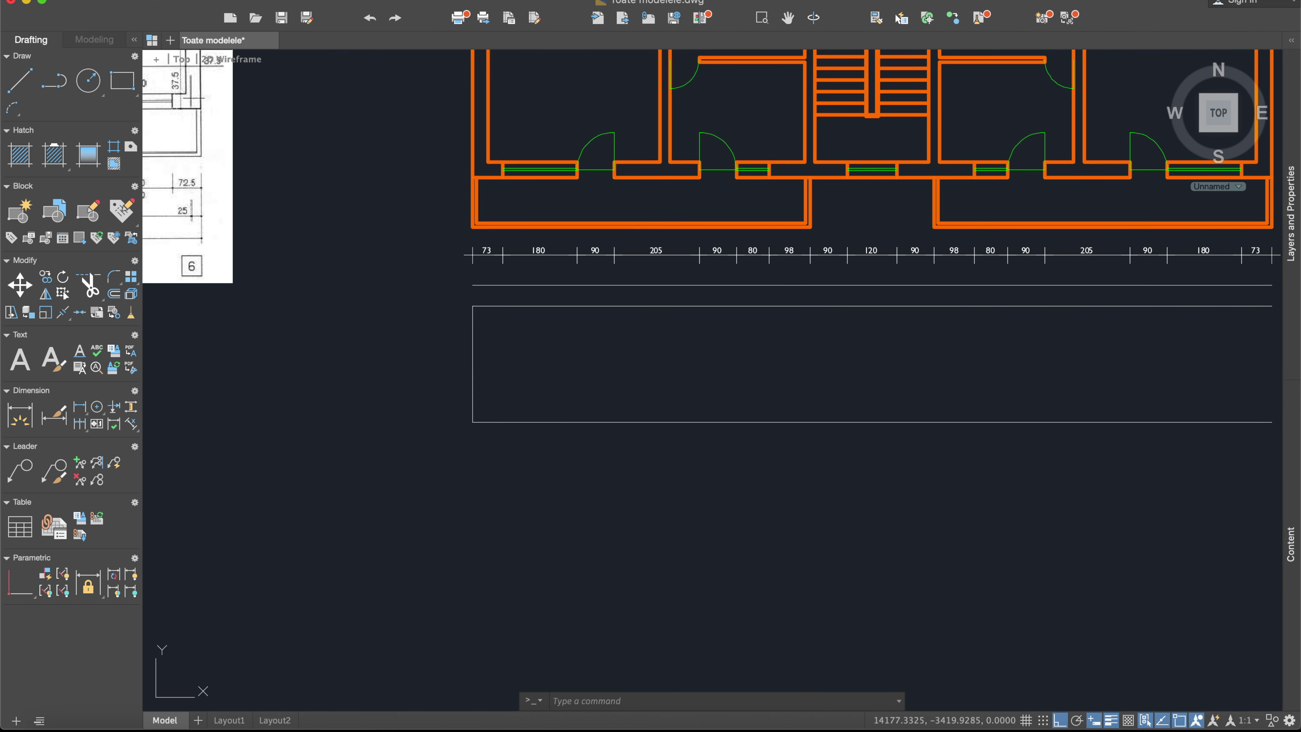
# From the ground-line corner, draw 73 across, 90 up, then a 180 by 120 box.
pyautogui.click(19, 80)
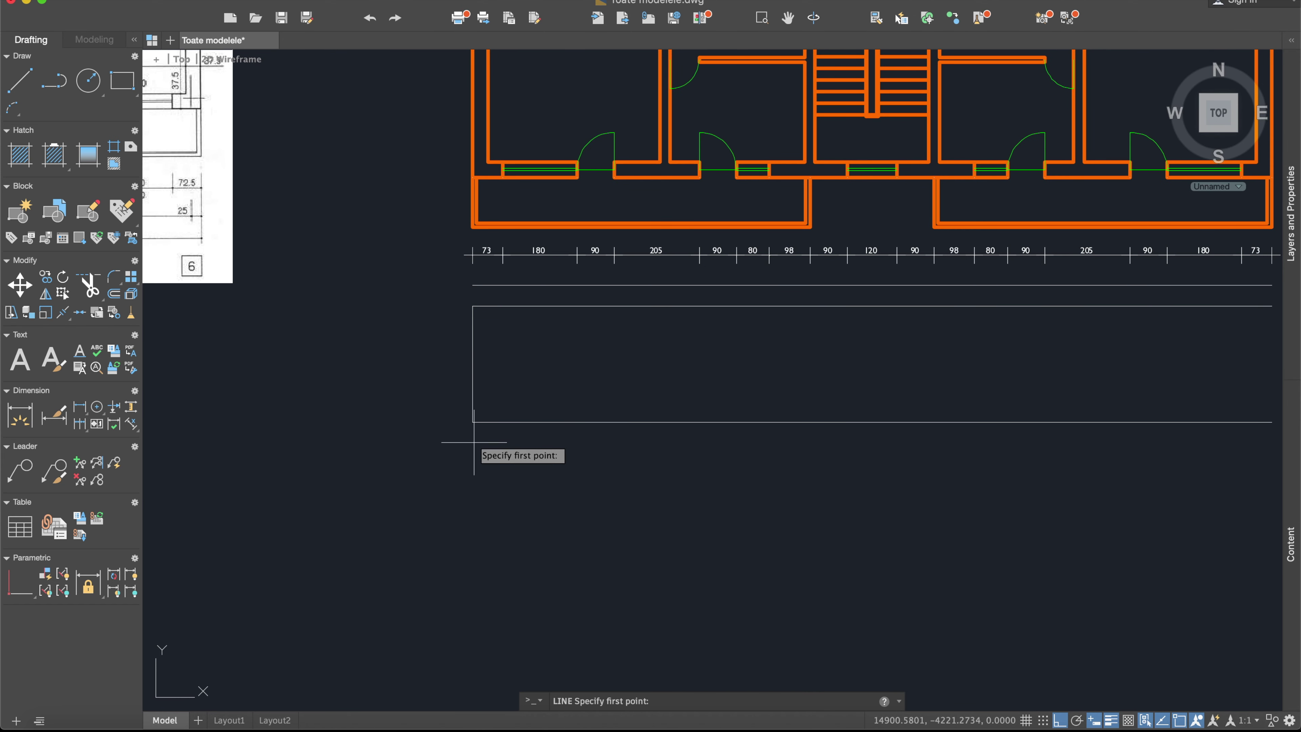
pyautogui.click(472, 422)
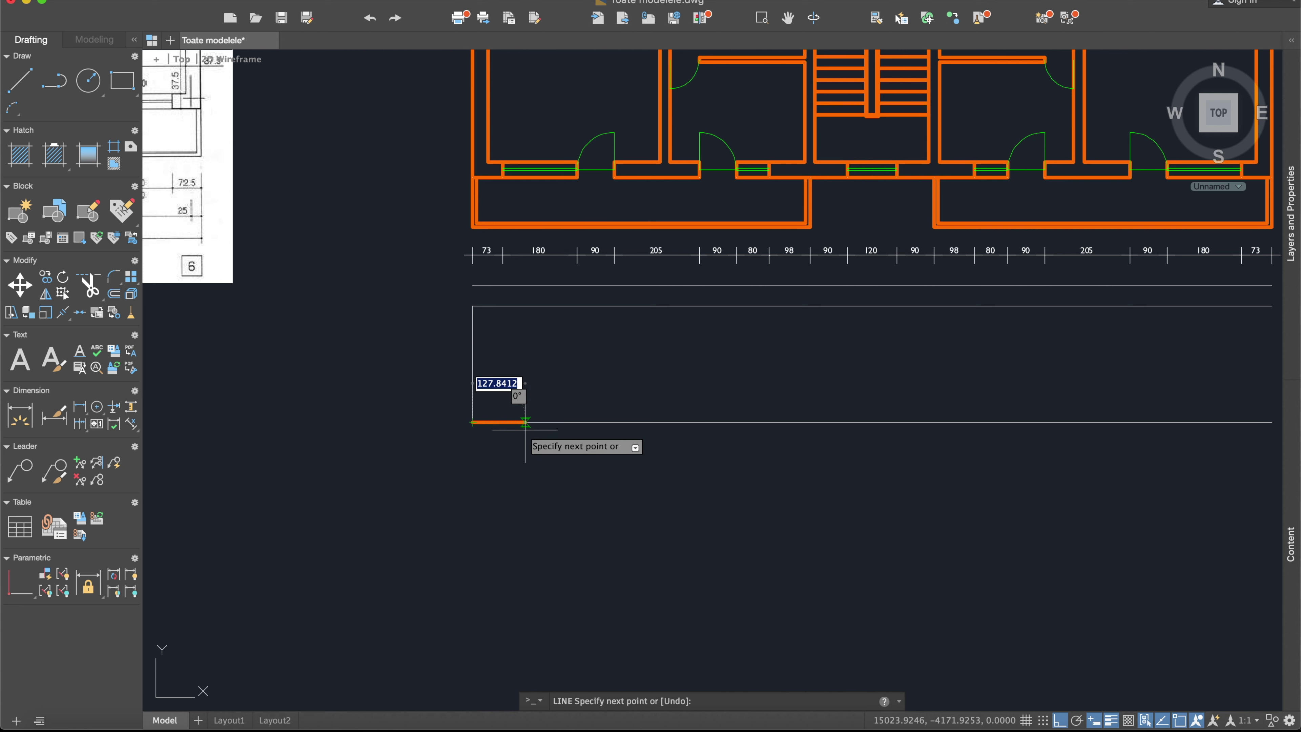
pyautogui.write('73')
pyautogui.press('Return')
pyautogui.write('90')
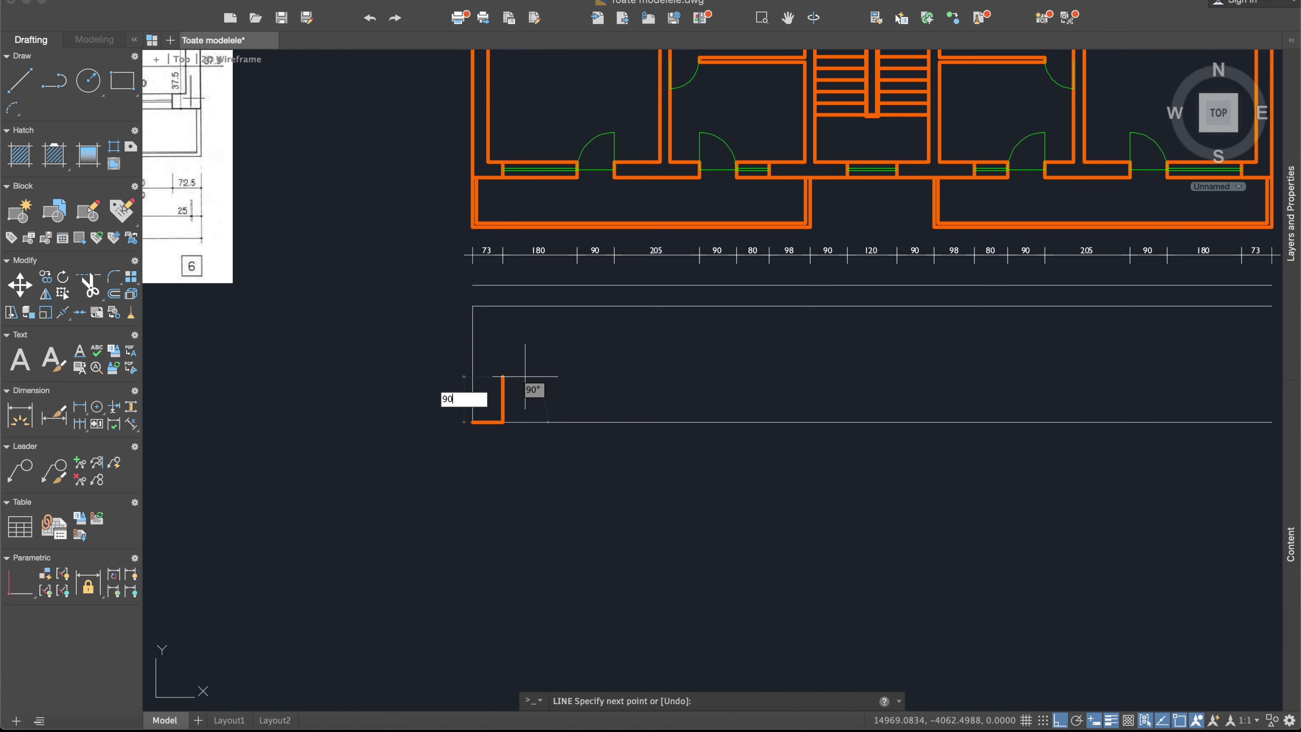
pyautogui.press('Return')
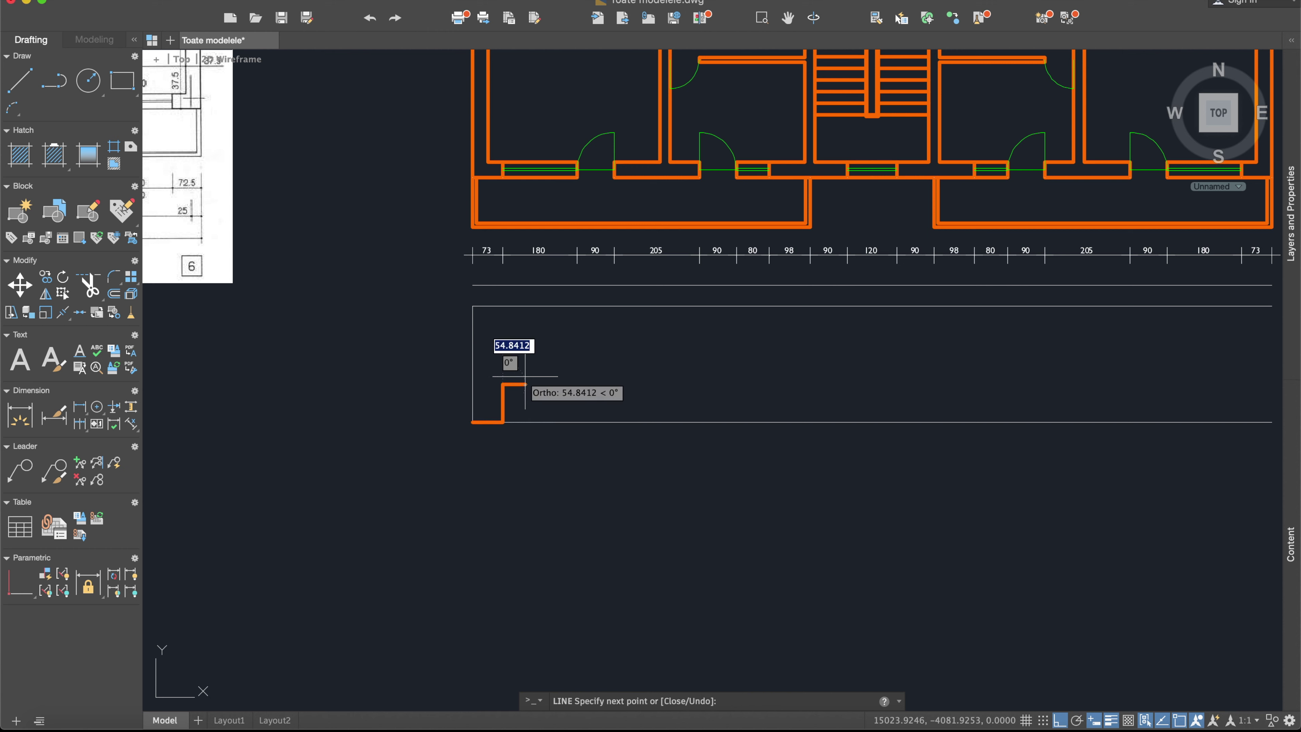
pyautogui.write('180')
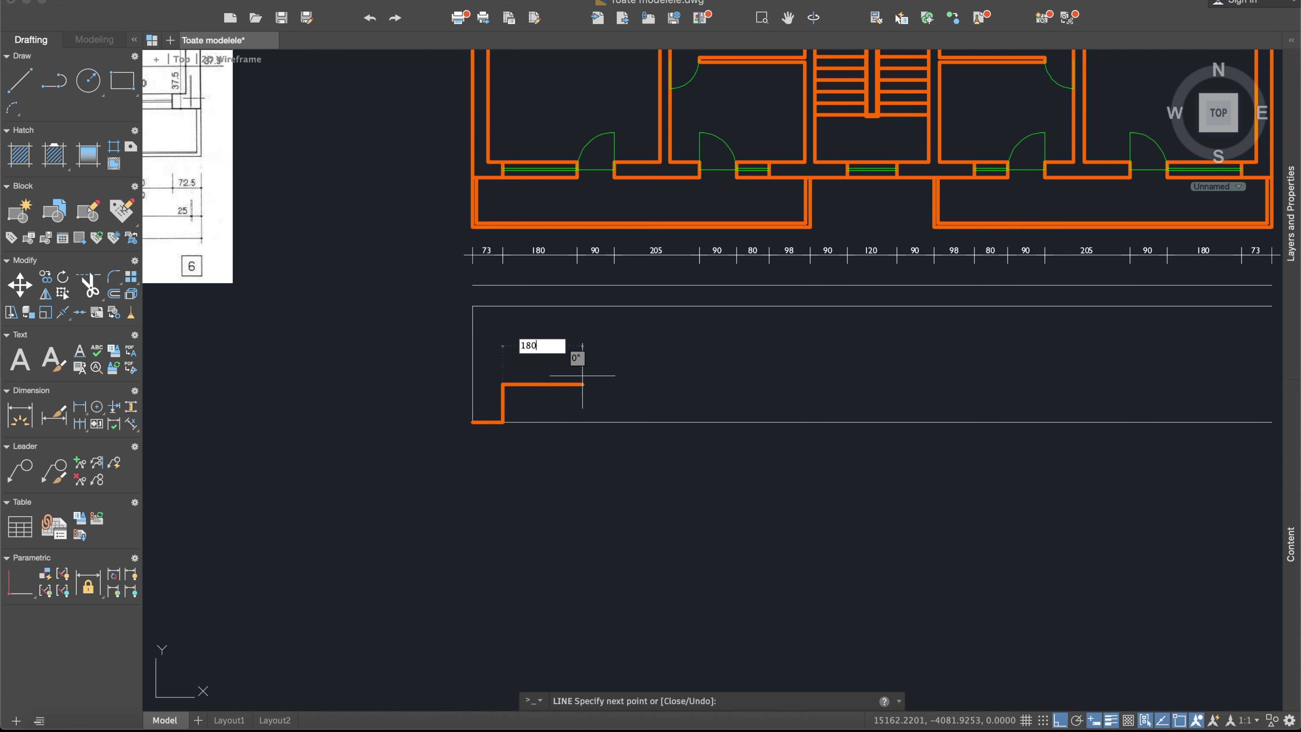
pyautogui.press('Return')
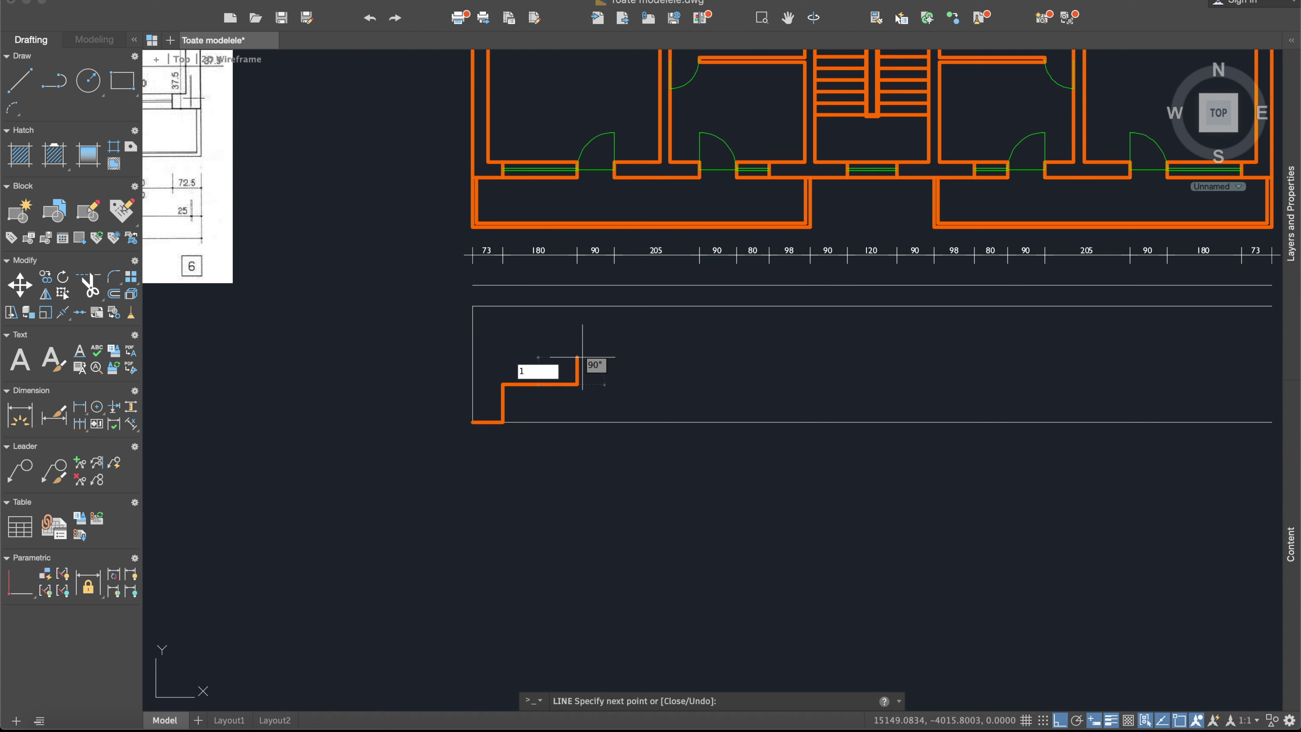
pyautogui.write('20')
pyautogui.press('Return')
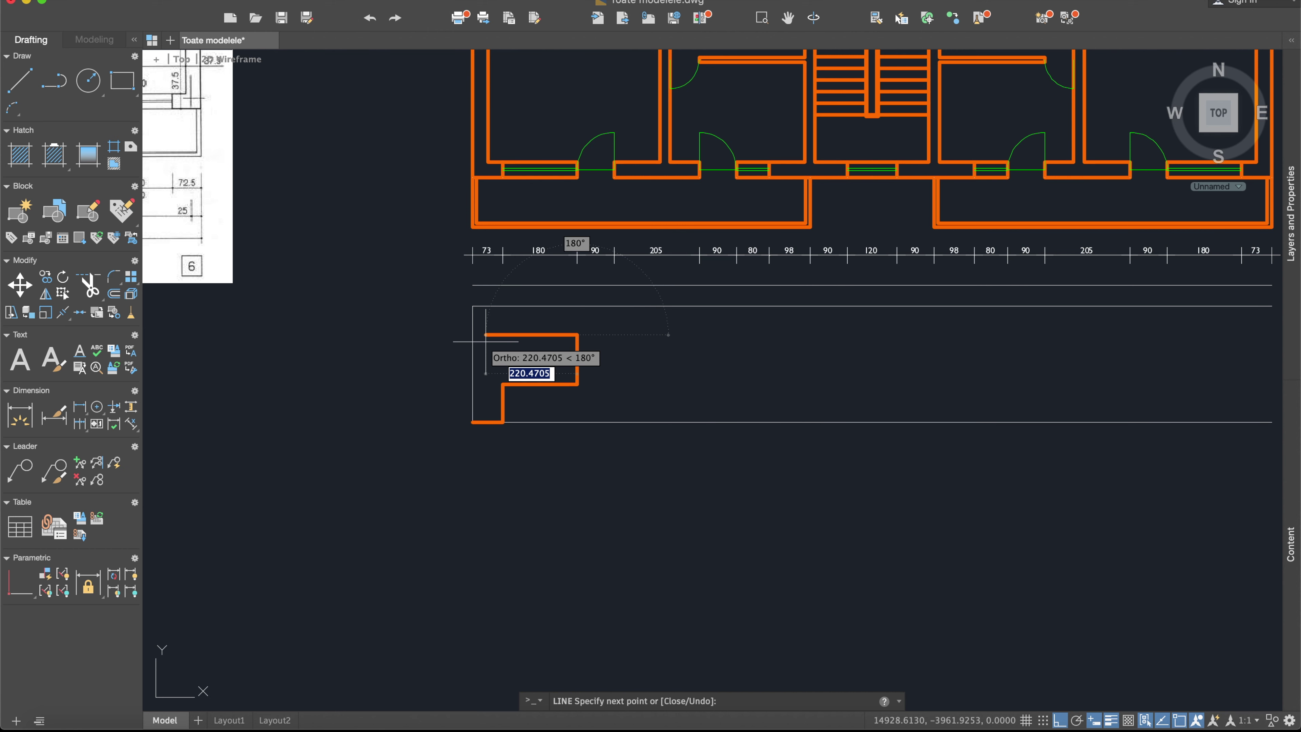
pyautogui.press('Return')
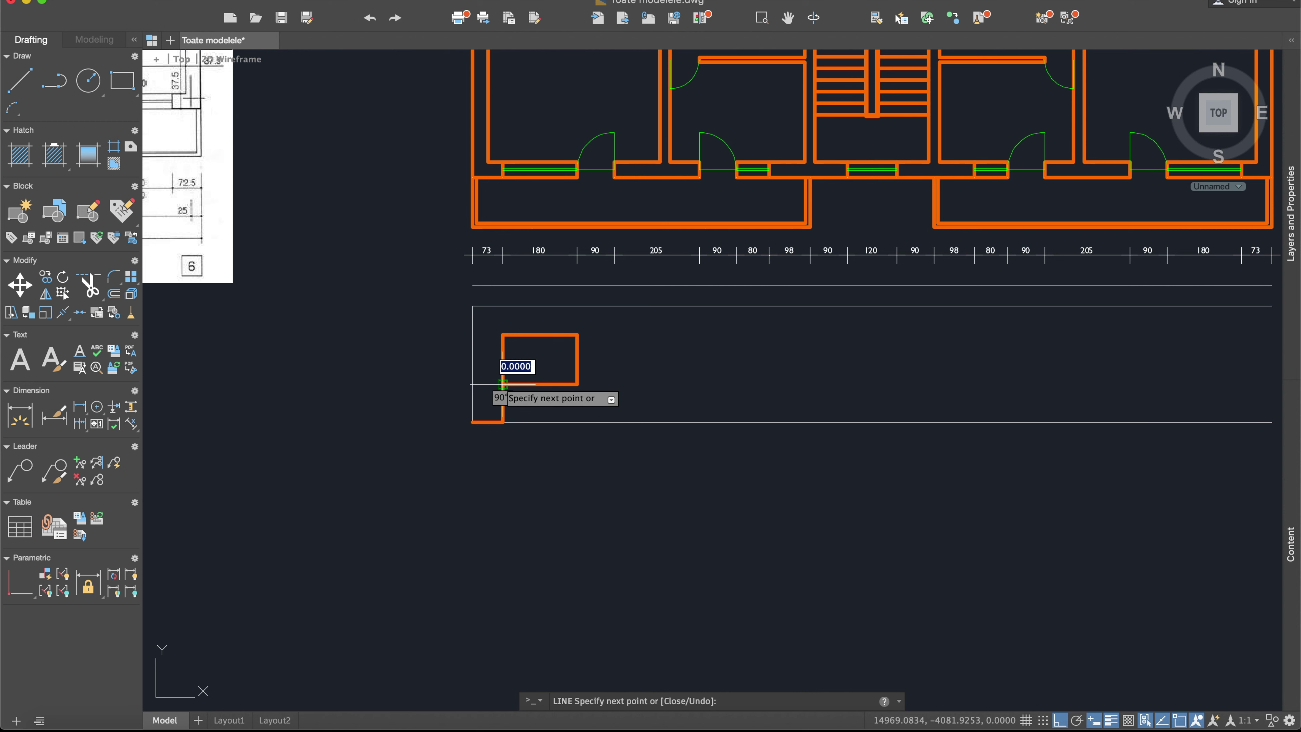
pyautogui.press('Return')
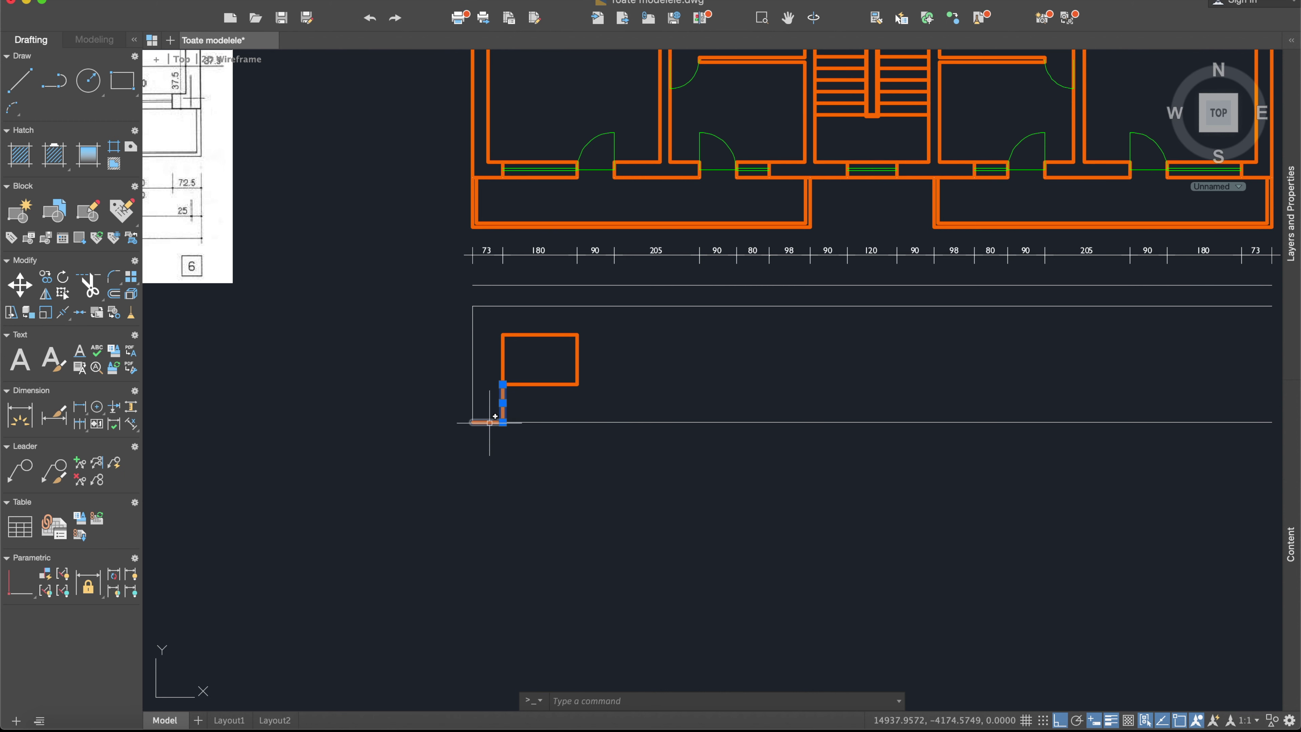
pyautogui.scroll(3, 409, 349)
# Zoom to the balcony box and offset its top edge 3 units inward.
pyautogui.moveTo(531, 363); pyautogui.dragTo(522, 343, button='middle')
pyautogui.scroll(2, 450, 317)
pyautogui.moveTo(450, 316); pyautogui.dragTo(502, 358, button='middle')
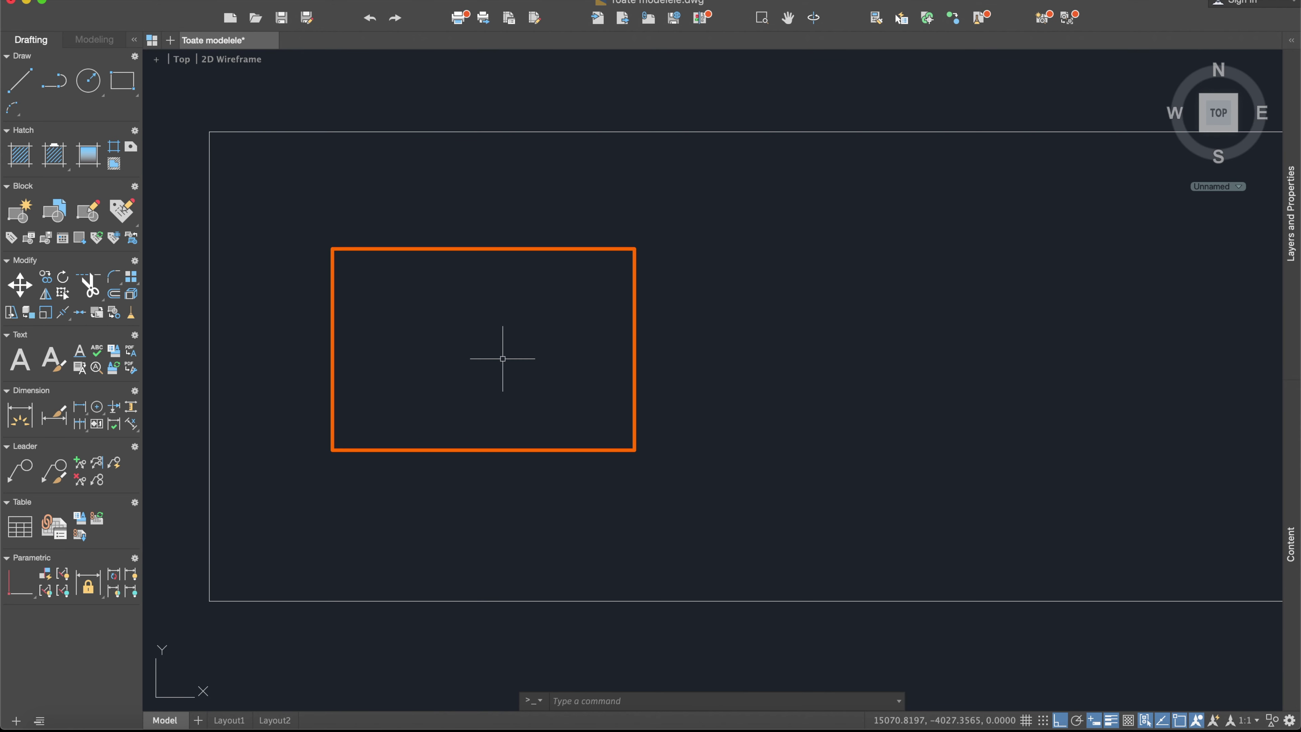
pyautogui.write('off')
pyautogui.press('Return')
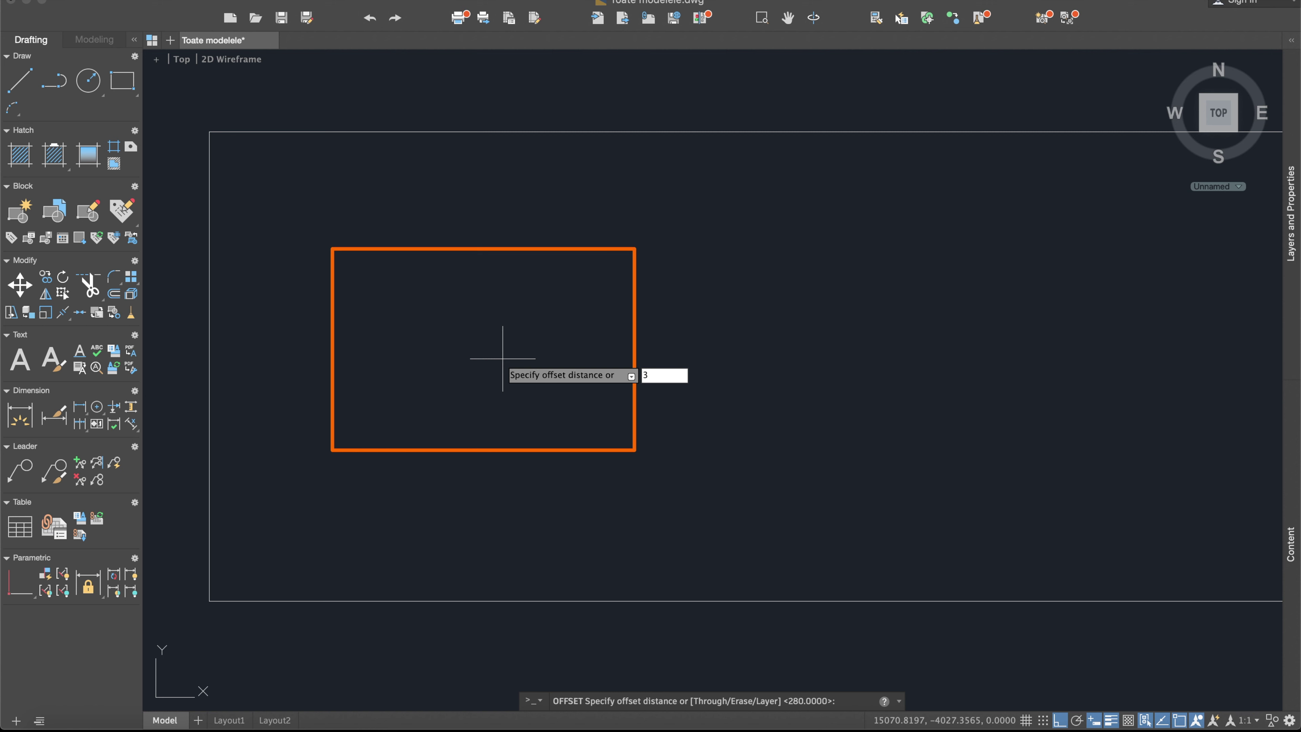
pyautogui.press('Return')
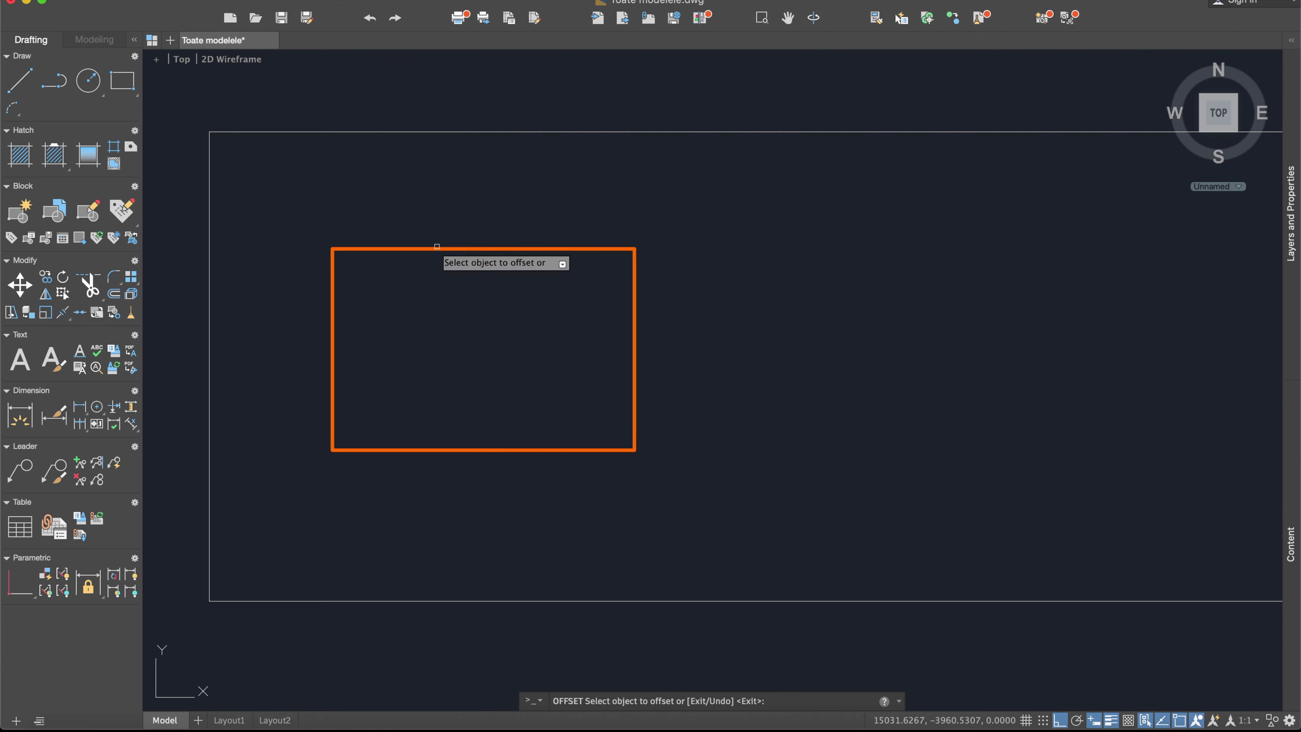
pyautogui.click(435, 249)
pyautogui.click(435, 284)
# Offset the left, bottom and right edges 3 units inward as well.
pyautogui.click(332, 292)
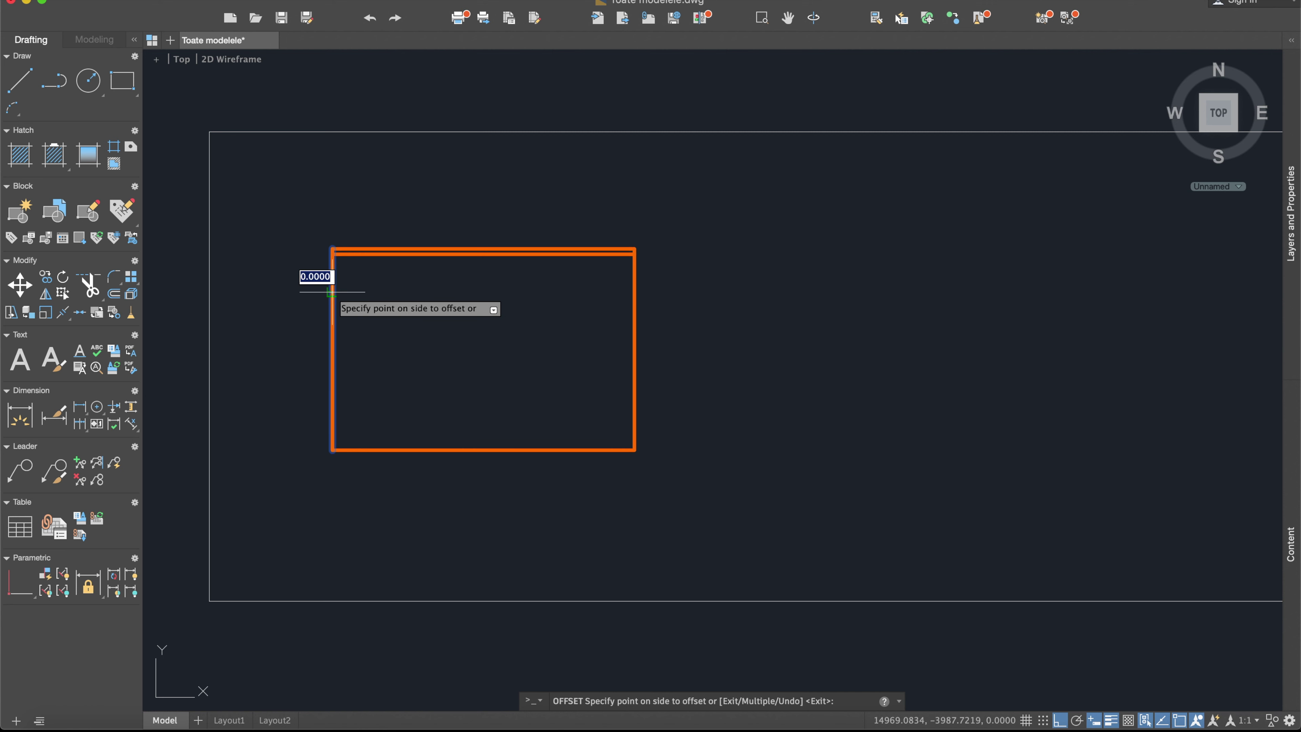
pyautogui.click(481, 445)
pyautogui.click(466, 407)
pyautogui.click(633, 390)
pyautogui.click(589, 388)
pyautogui.scroll(2, 342, 290)
pyautogui.press('Return')
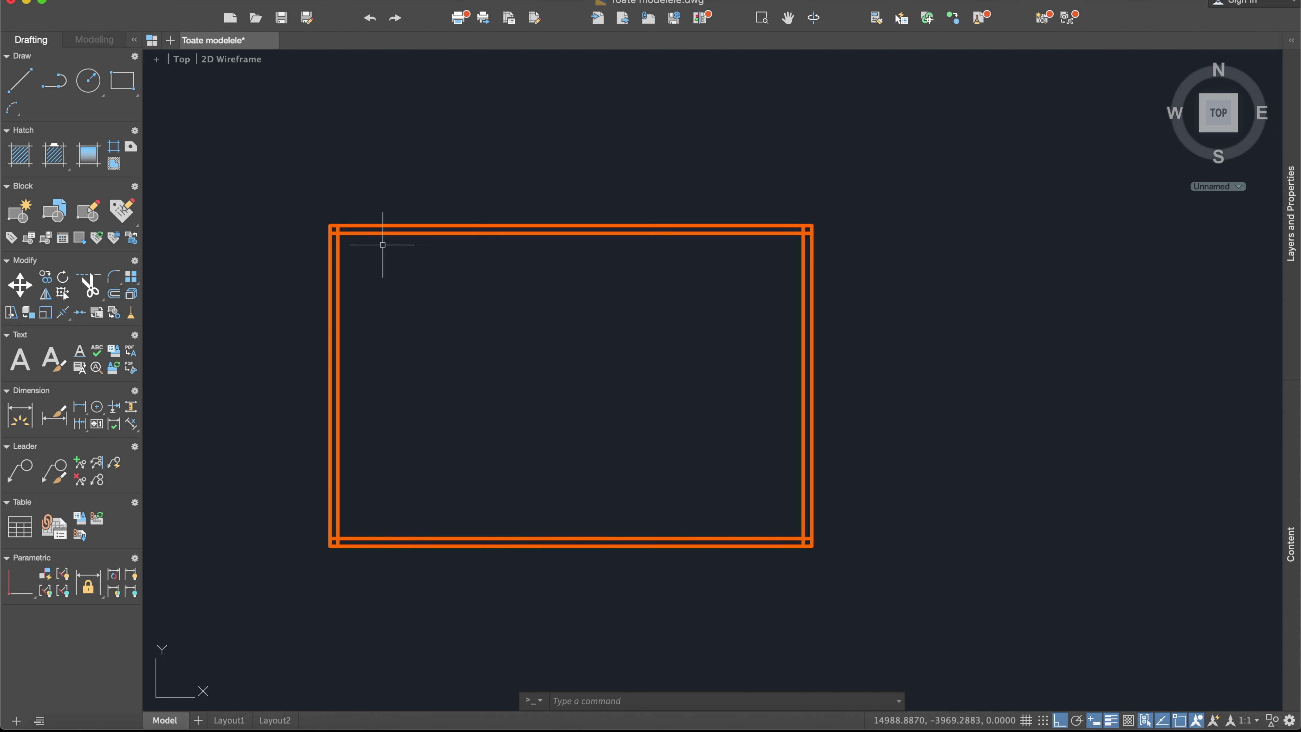
# Fillet the balcony's top-left inner corner with radius 0.
pyautogui.write('trim')
pyautogui.press('BackSpace')
pyautogui.press('BackSpace')
pyautogui.press('BackSpace')
pyautogui.write('fil')
pyautogui.press('Return')
pyautogui.write('r')
pyautogui.press('Return')
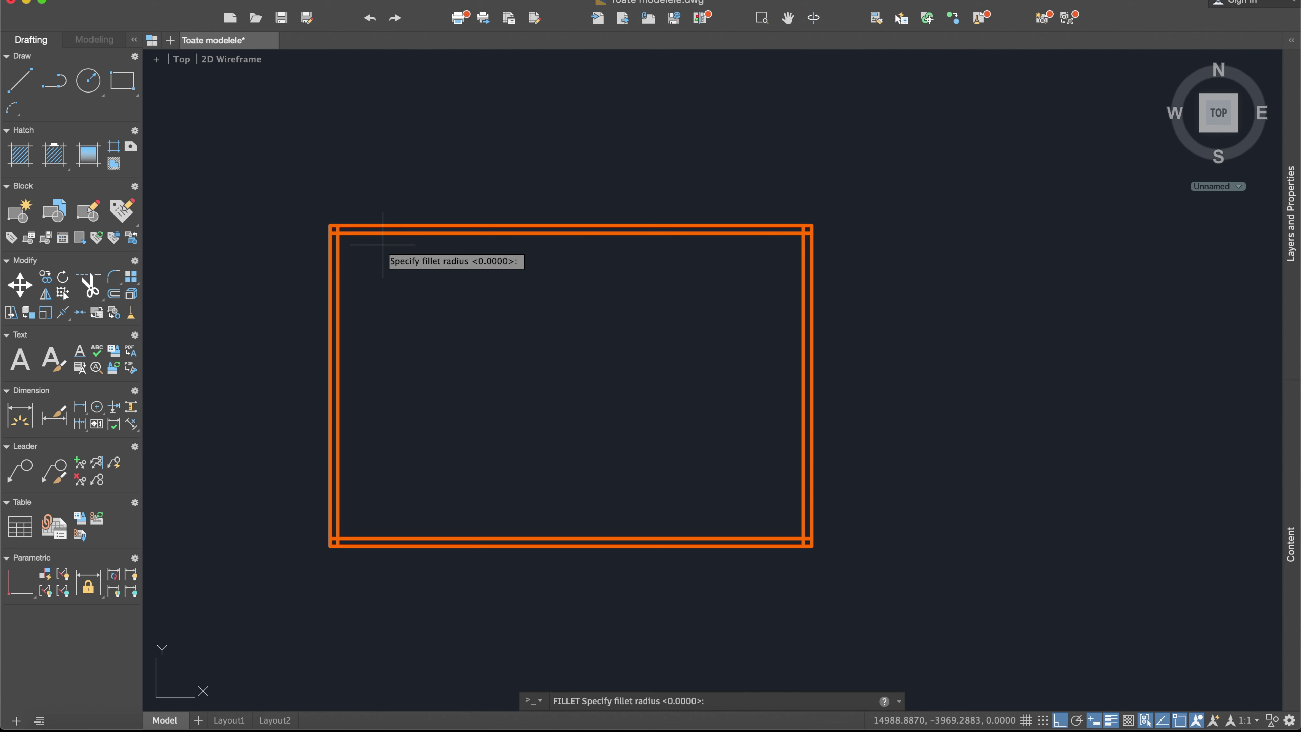
pyautogui.write('0')
pyautogui.press('Return')
pyautogui.scroll(5, 359, 241)
pyautogui.click(301, 218)
pyautogui.click(296, 228)
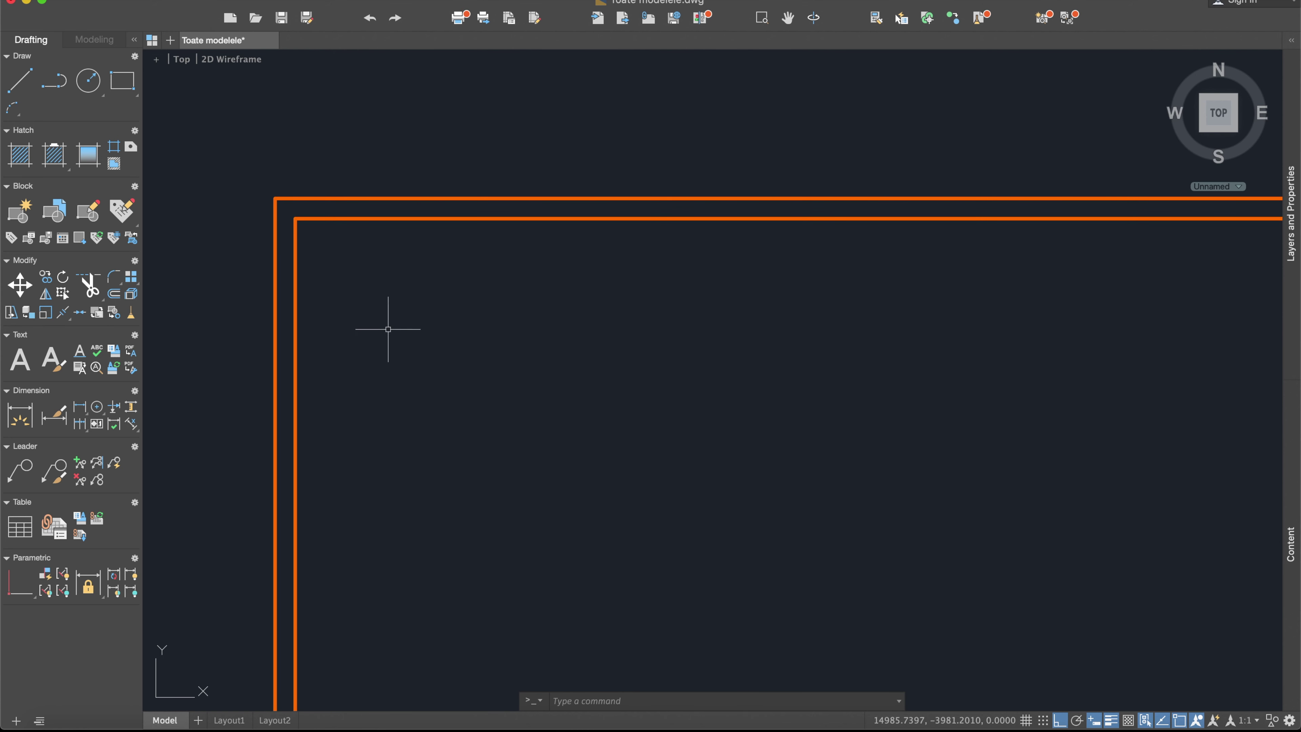
pyautogui.write('f')
# Join the inner lines at the bottom-left corner with a zero-radius fillet.
pyautogui.press('Return')
pyautogui.write('r')
pyautogui.press('Return')
pyautogui.press('Return')
pyautogui.scroll(-4, 412, 348)
pyautogui.moveTo(502, 518); pyautogui.dragTo(502, 357, button='middle')
pyautogui.scroll(4, 502, 357)
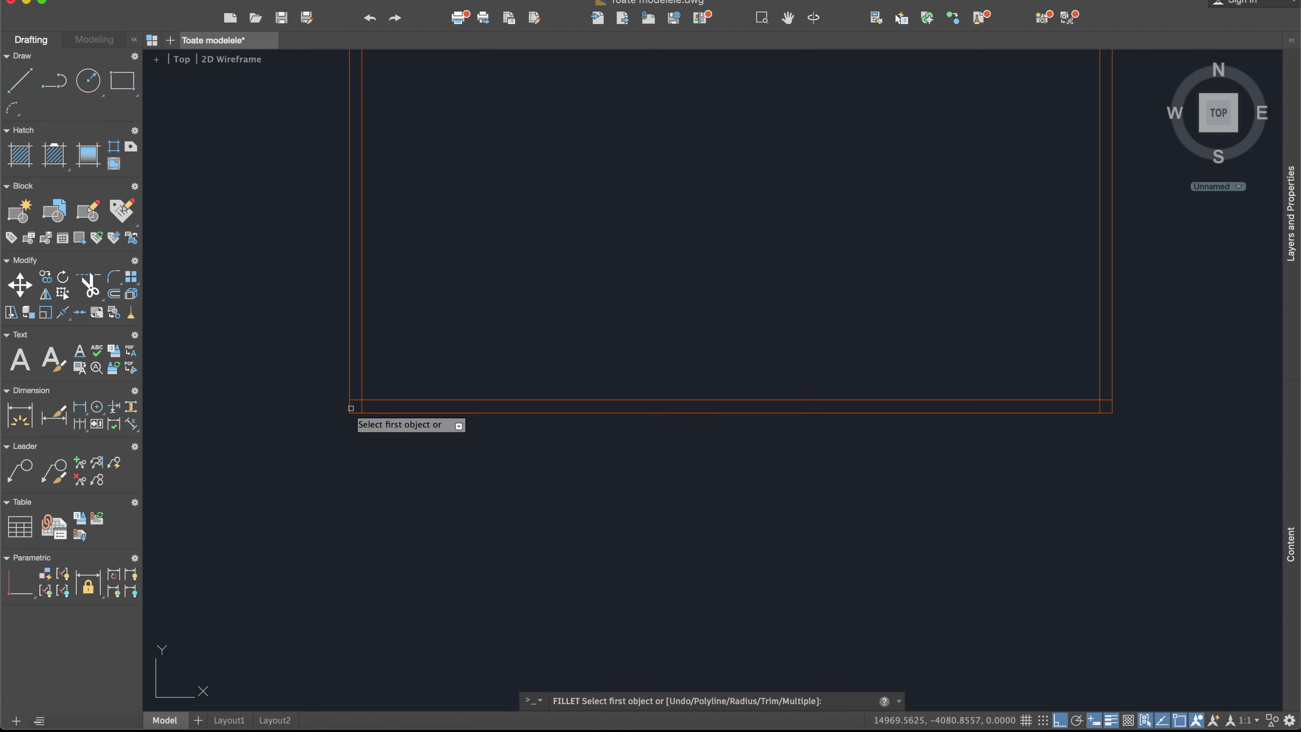
pyautogui.click(370, 393)
pyautogui.click(362, 381)
# Zero-radius fillet the bottom-right and top-right inner corners.
pyautogui.moveTo(759, 285); pyautogui.dragTo(567, 323, button='middle')
pyautogui.write('illet')
pyautogui.press('Return')
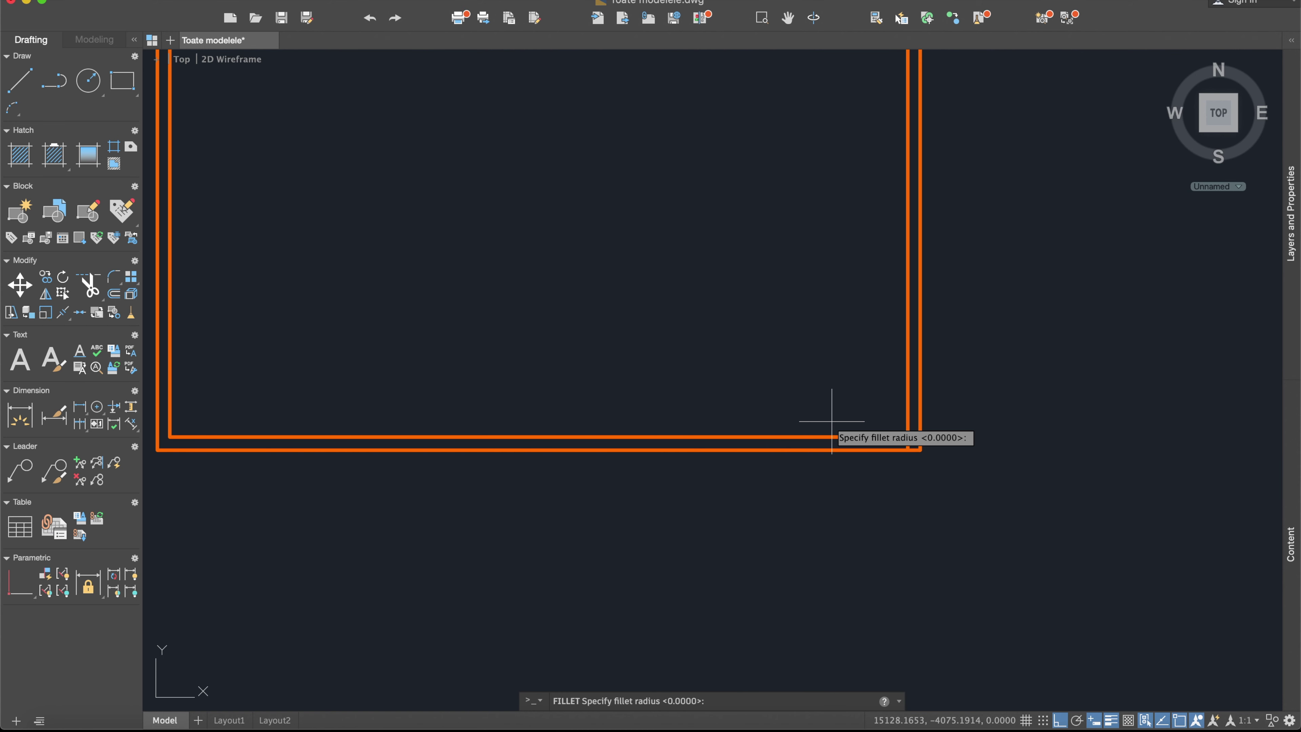
pyautogui.scroll(2, 1026, 435)
pyautogui.click(824, 439)
pyautogui.click(835, 332)
pyautogui.scroll(5, 784, 224)
pyautogui.scroll(8, 755, 194)
pyautogui.write('fillet')
pyautogui.press('Return')
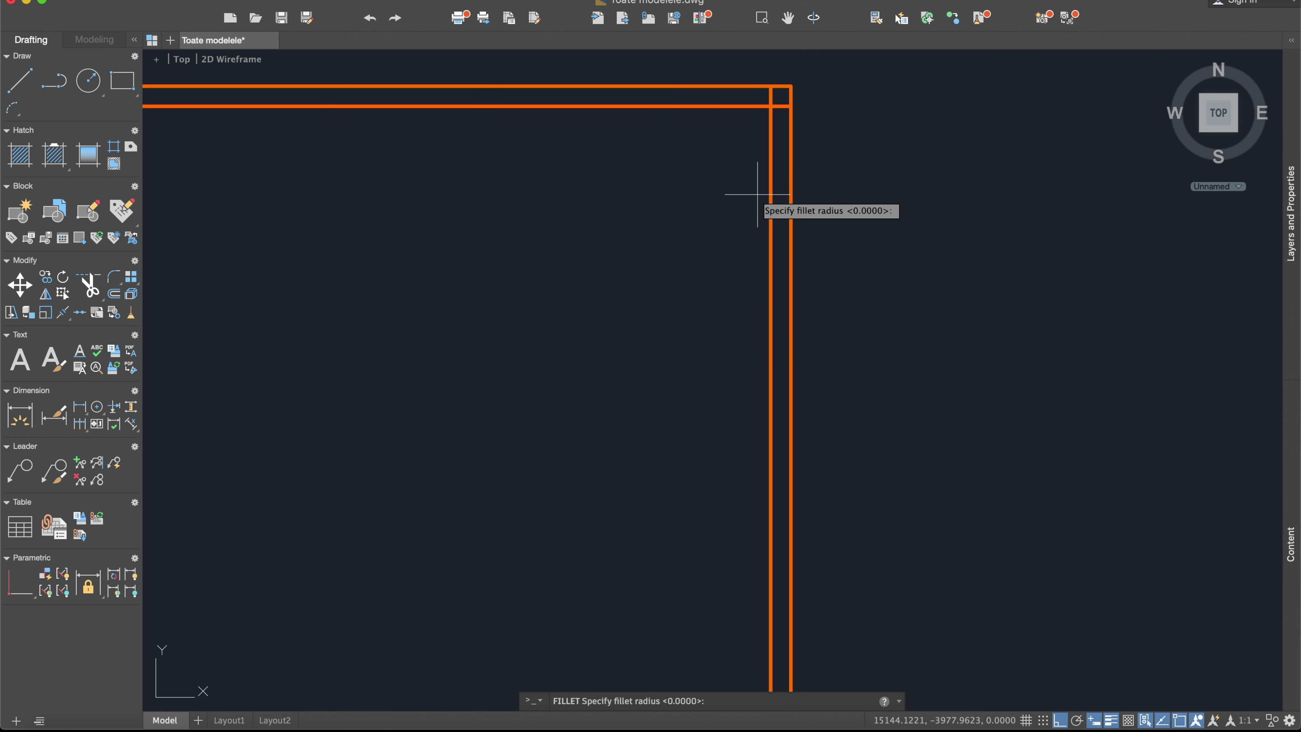
pyautogui.click(768, 139)
pyautogui.click(723, 106)
pyautogui.scroll(-5, 660, 230)
pyautogui.scroll(-5, 583, 307)
pyautogui.scroll(3, 637, 95)
pyautogui.scroll(2, 637, 95)
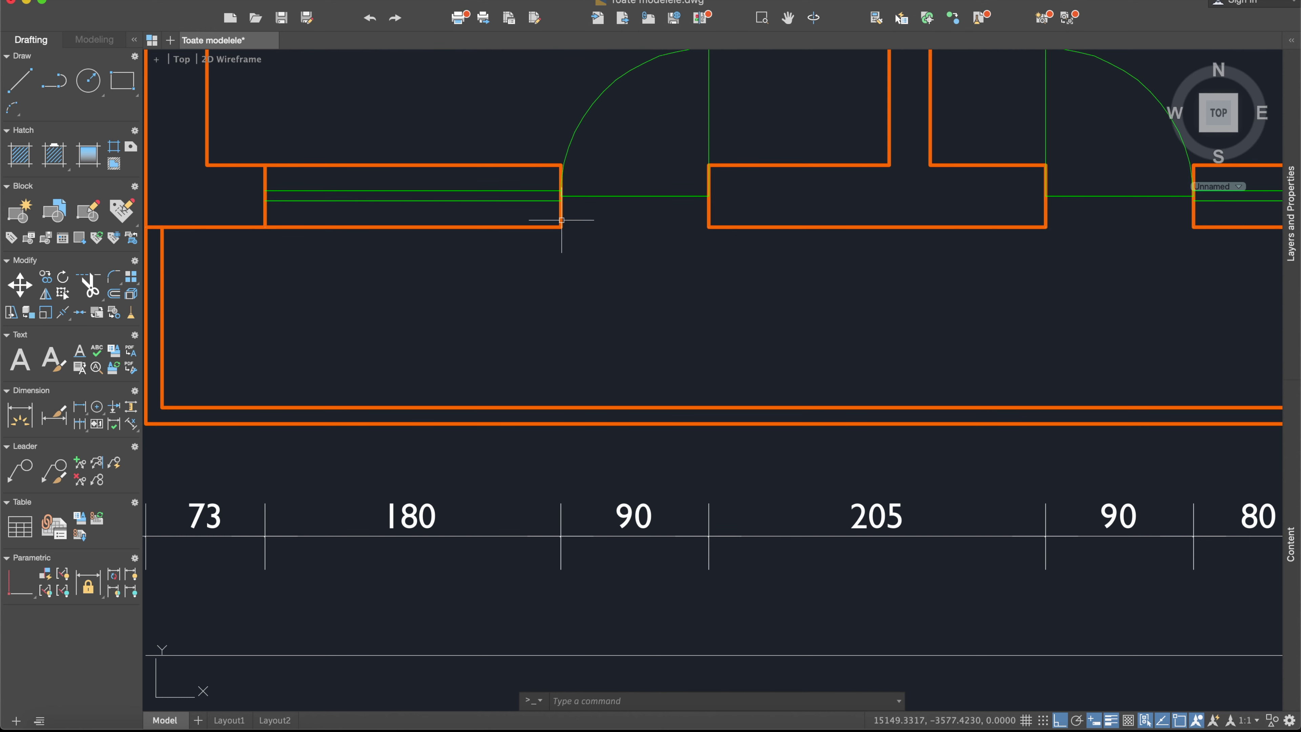
pyautogui.scroll(-4, 653, 203)
pyautogui.scroll(-4, 635, 230)
pyautogui.scroll(2, 635, 230)
pyautogui.scroll(-2, 688, 256)
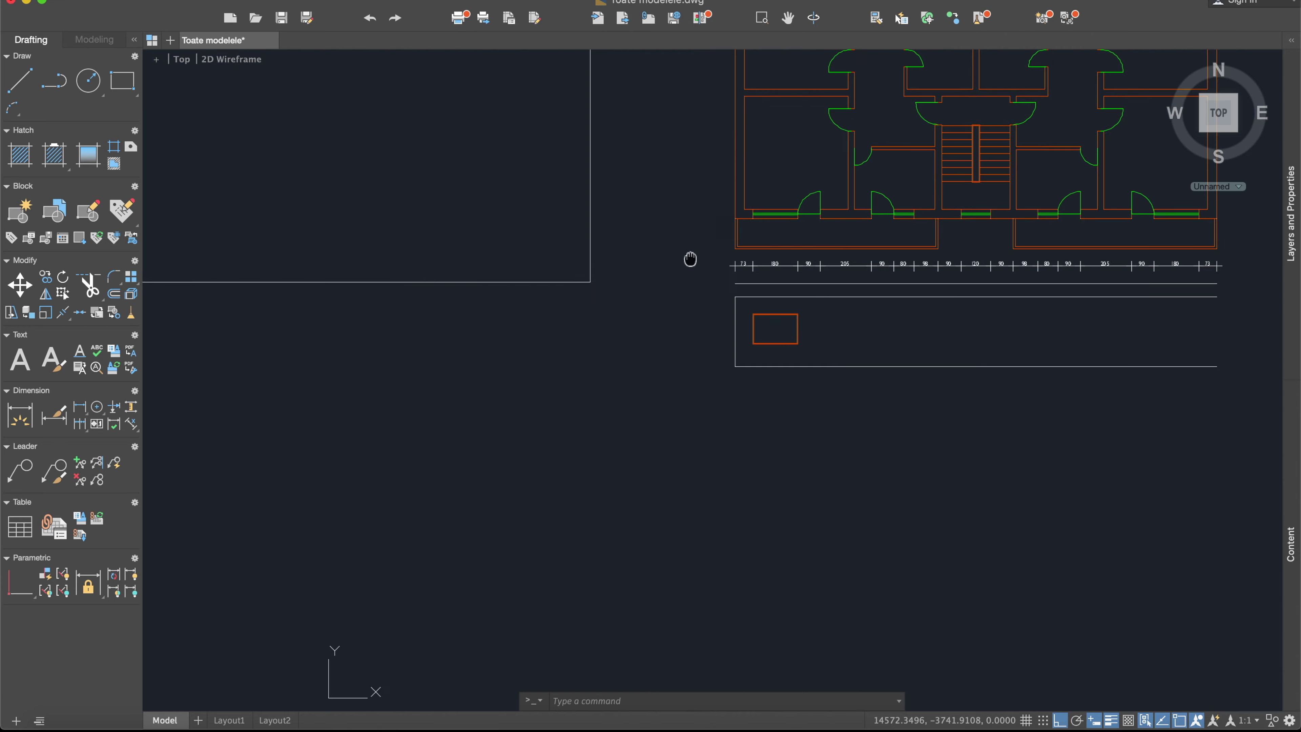
pyautogui.moveTo(688, 256); pyautogui.dragTo(409, 229, button='middle')
pyautogui.scroll(2, 409, 229)
pyautogui.scroll(2, 416, 211)
pyautogui.scroll(2, 610, 248)
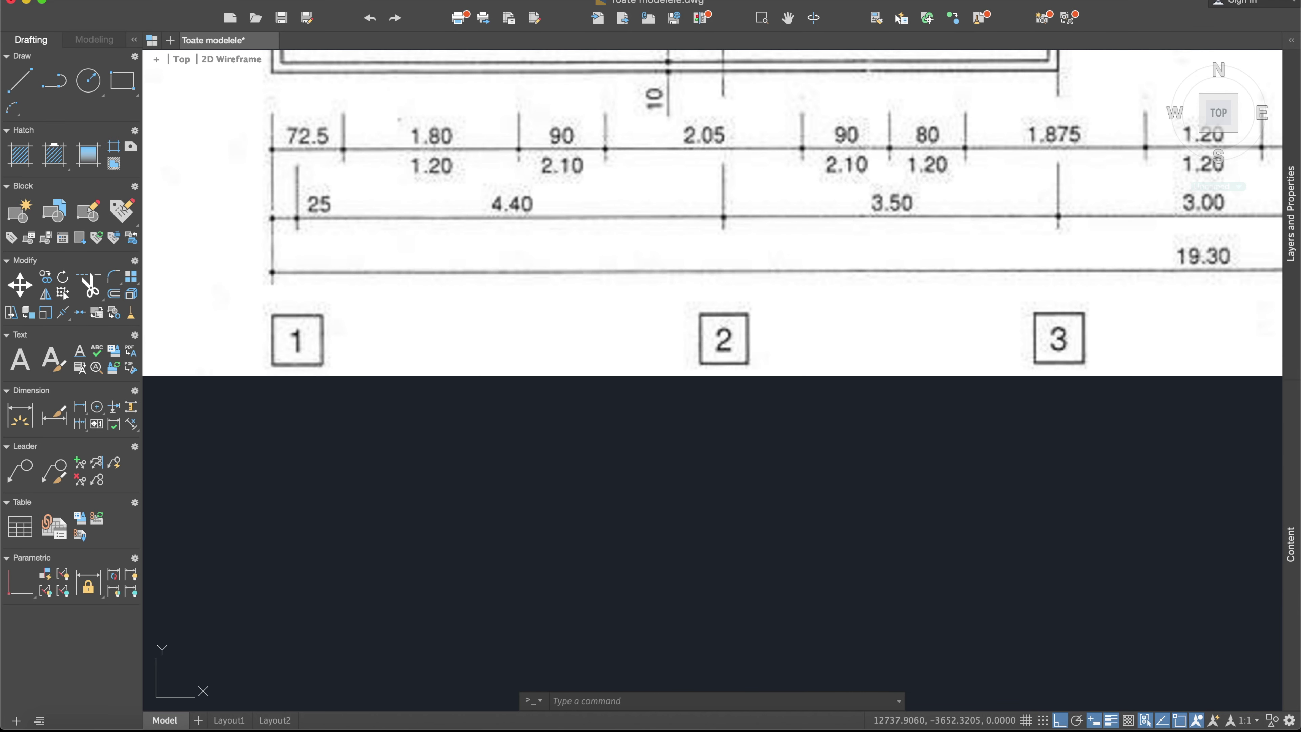
pyautogui.scroll(-2, 666, 246)
pyautogui.scroll(-3, 665, 246)
pyautogui.moveTo(969, 248); pyautogui.dragTo(727, 248, button='middle')
pyautogui.scroll(3, 728, 247)
pyautogui.scroll(3, 691, 244)
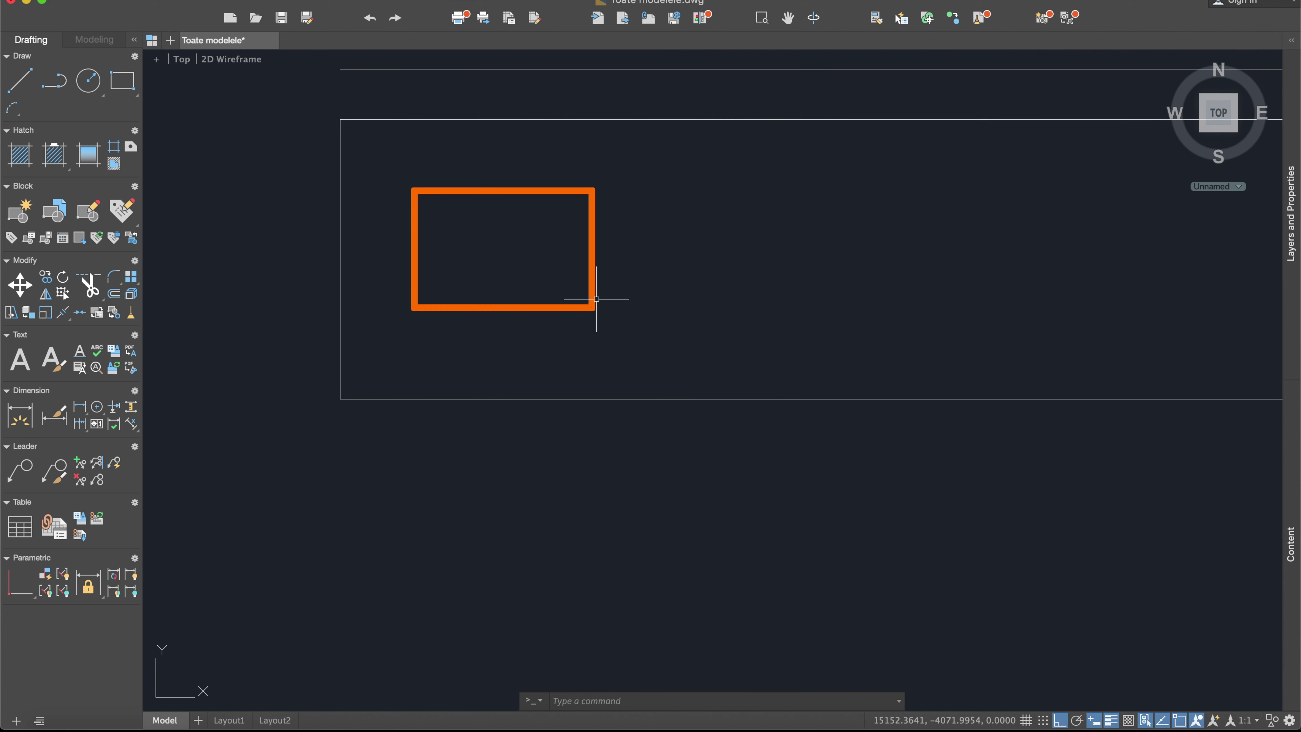
# Draw a vertical line from the box corner and trim away its part above the ground line.
pyautogui.click(19, 80)
pyautogui.scroll(3, 609, 343)
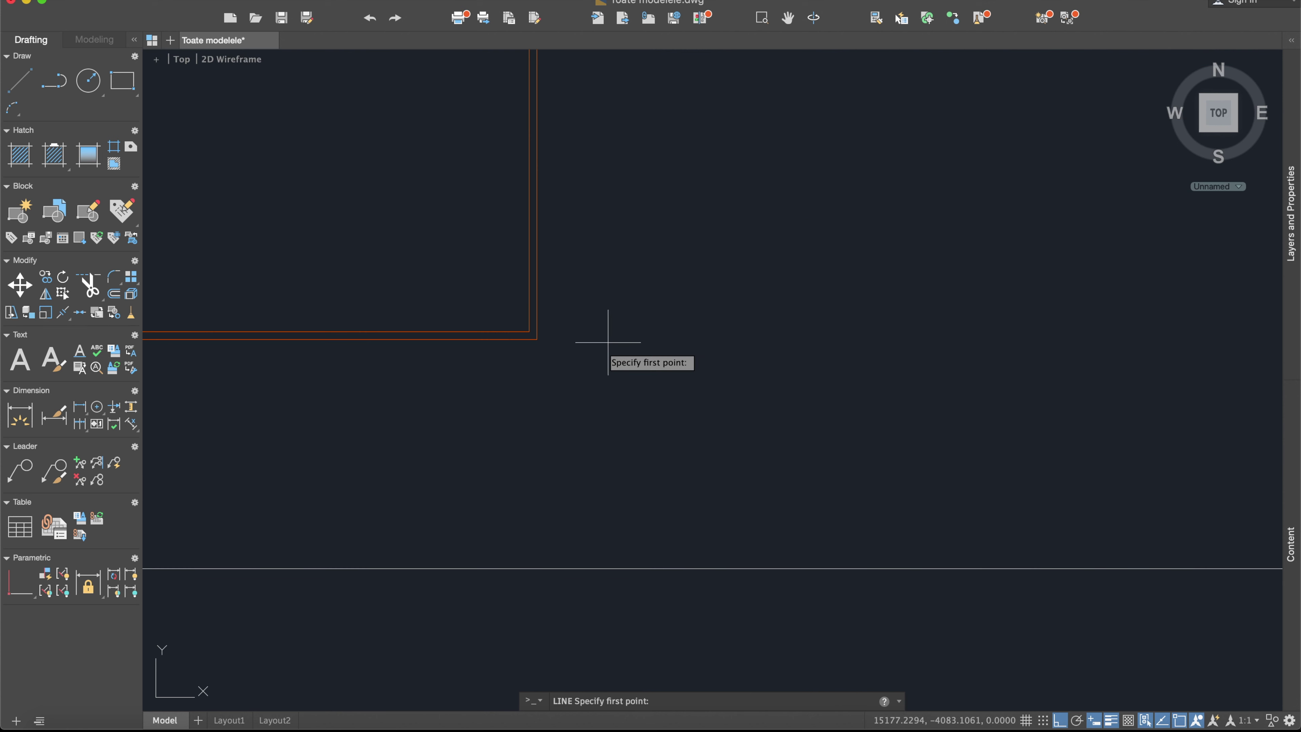
pyautogui.click(537, 339)
pyautogui.scroll(-3, 536, 359)
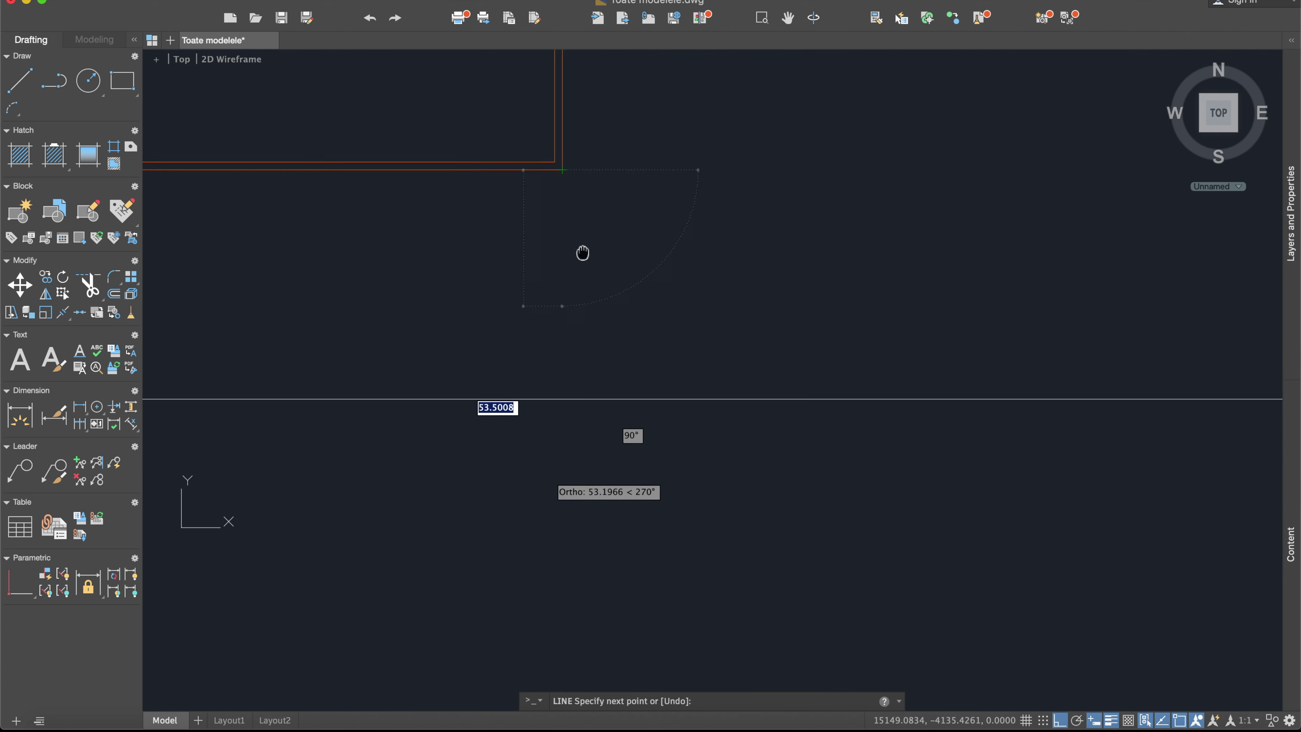
pyautogui.scroll(3, 563, 410)
pyautogui.click(574, 430)
pyautogui.press('Escape')
pyautogui.press('Return')
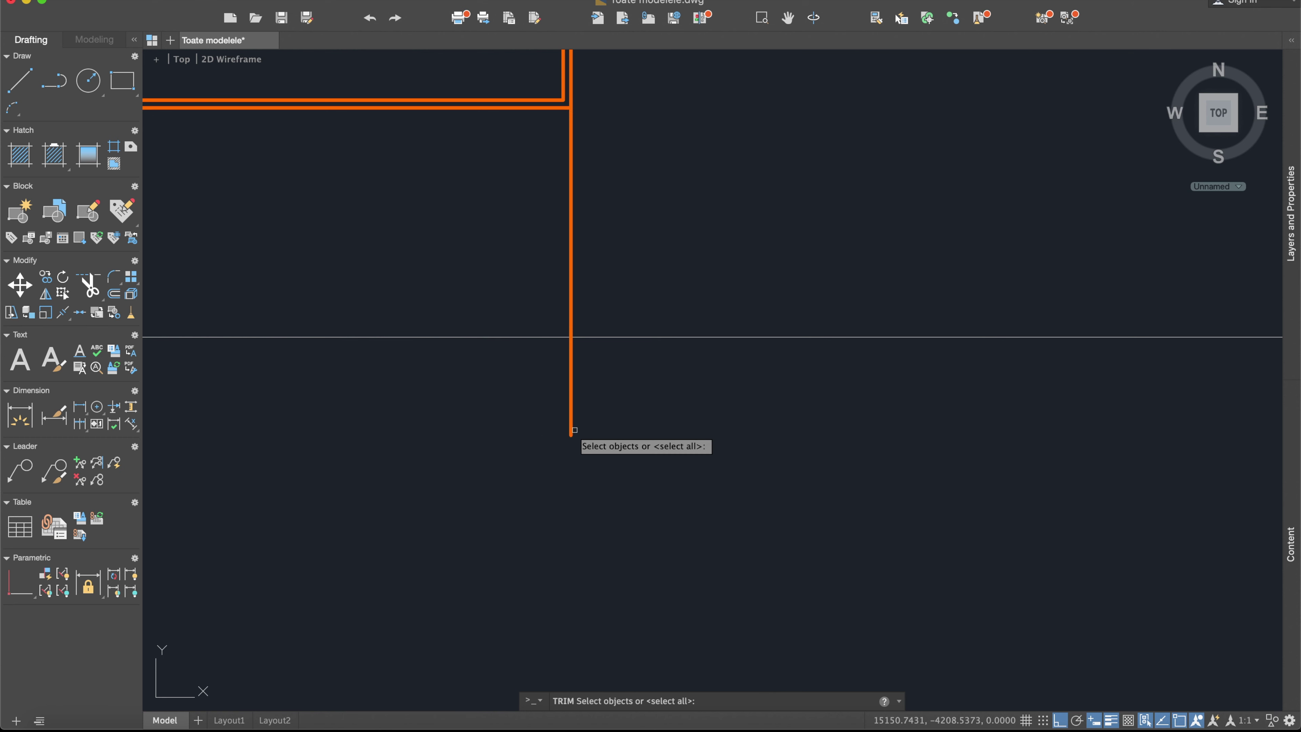
pyautogui.moveTo(677, 451); pyautogui.dragTo(496, 222)
pyautogui.press('Return')
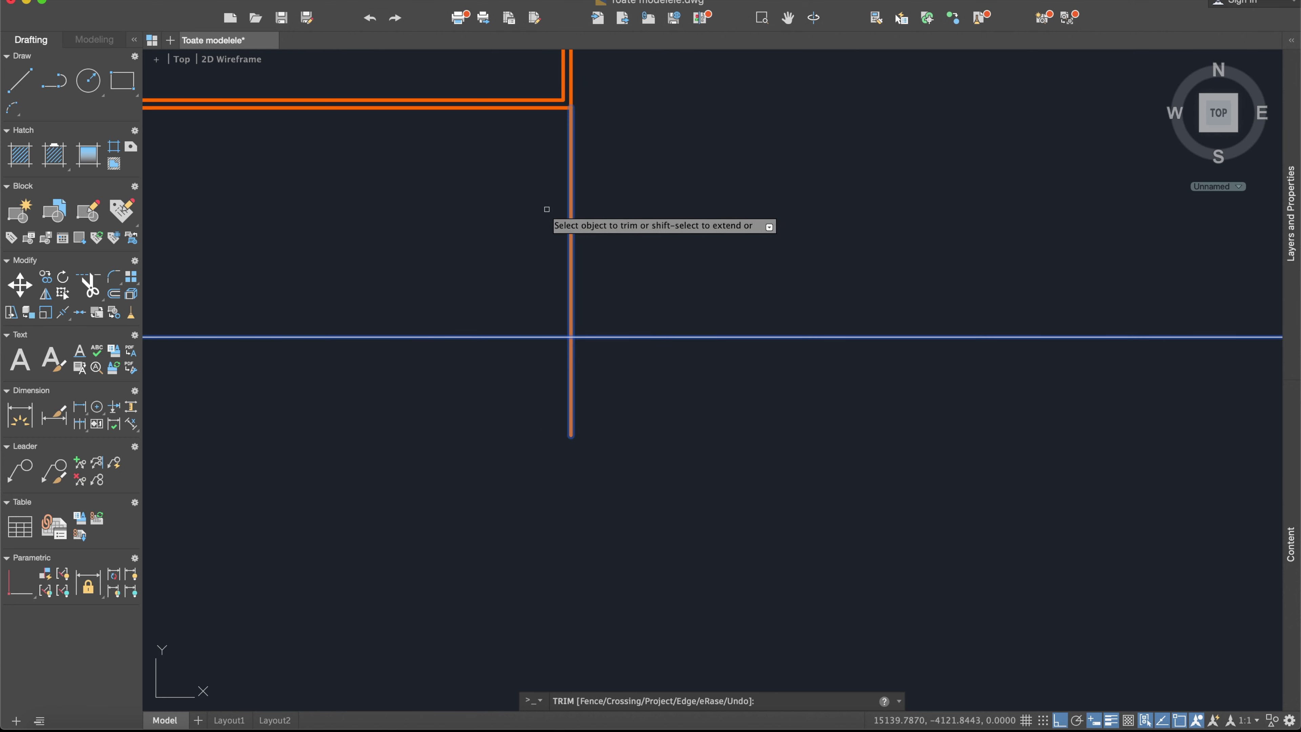
pyautogui.click(570, 211)
pyautogui.press('Return')
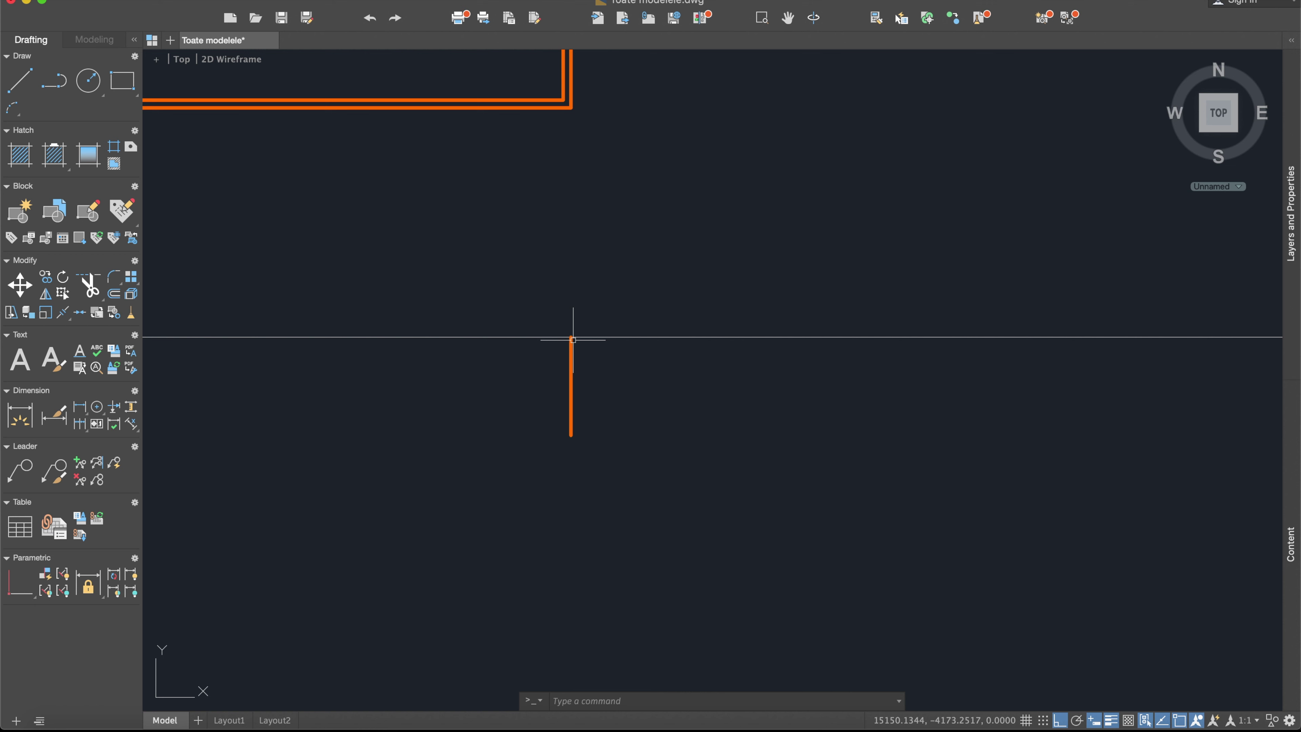
# Draw the door outline: 210 up, 90 across, then 210 back down.
pyautogui.click(29, 88)
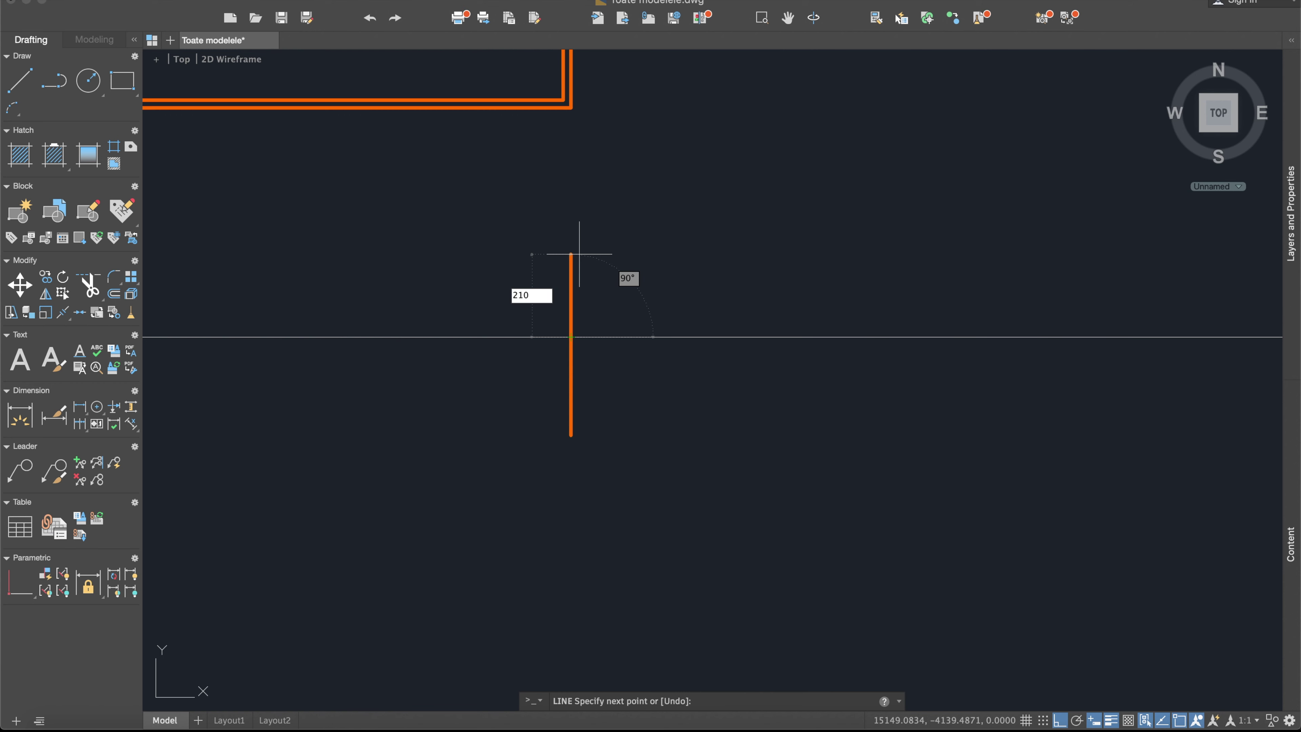
pyautogui.press('Return')
pyautogui.moveTo(769, 180); pyautogui.dragTo(638, 386, button='middle')
pyautogui.moveTo(590, 200); pyautogui.dragTo(584, 288, button='middle')
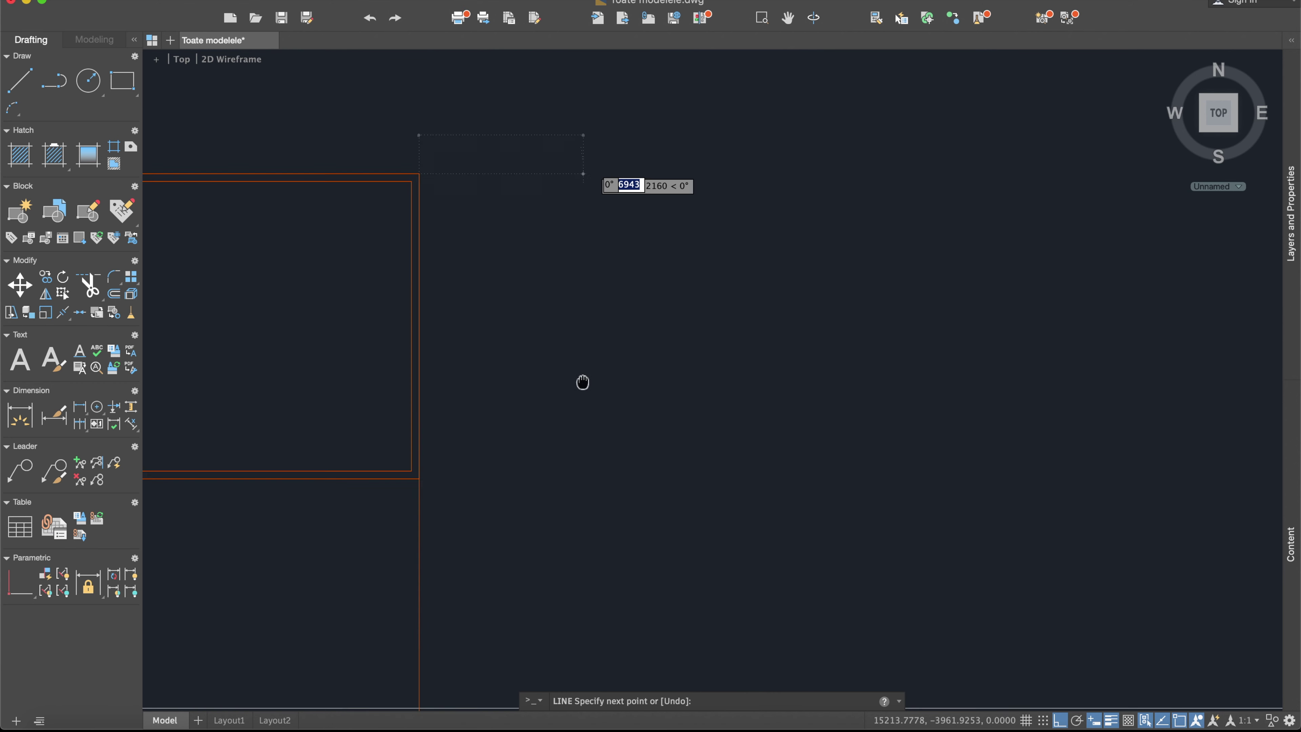
pyautogui.scroll(-4, 584, 307)
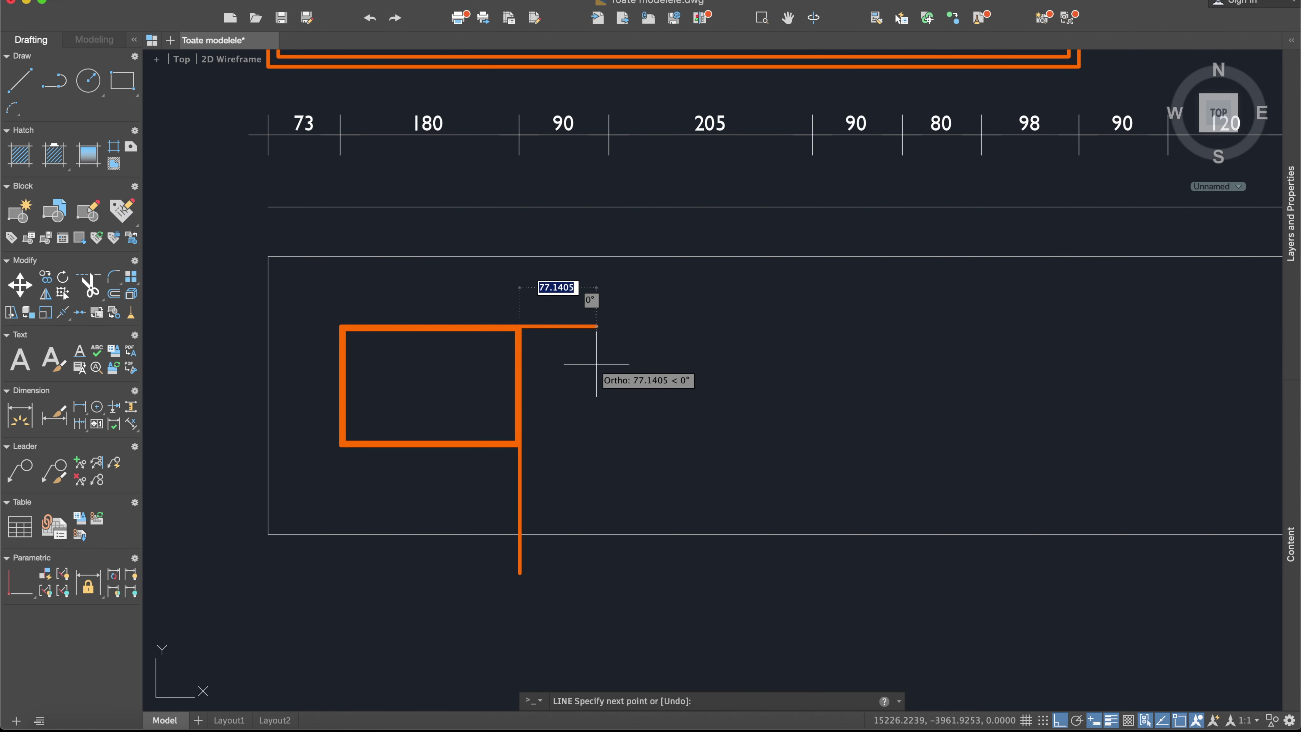
pyautogui.press('Return')
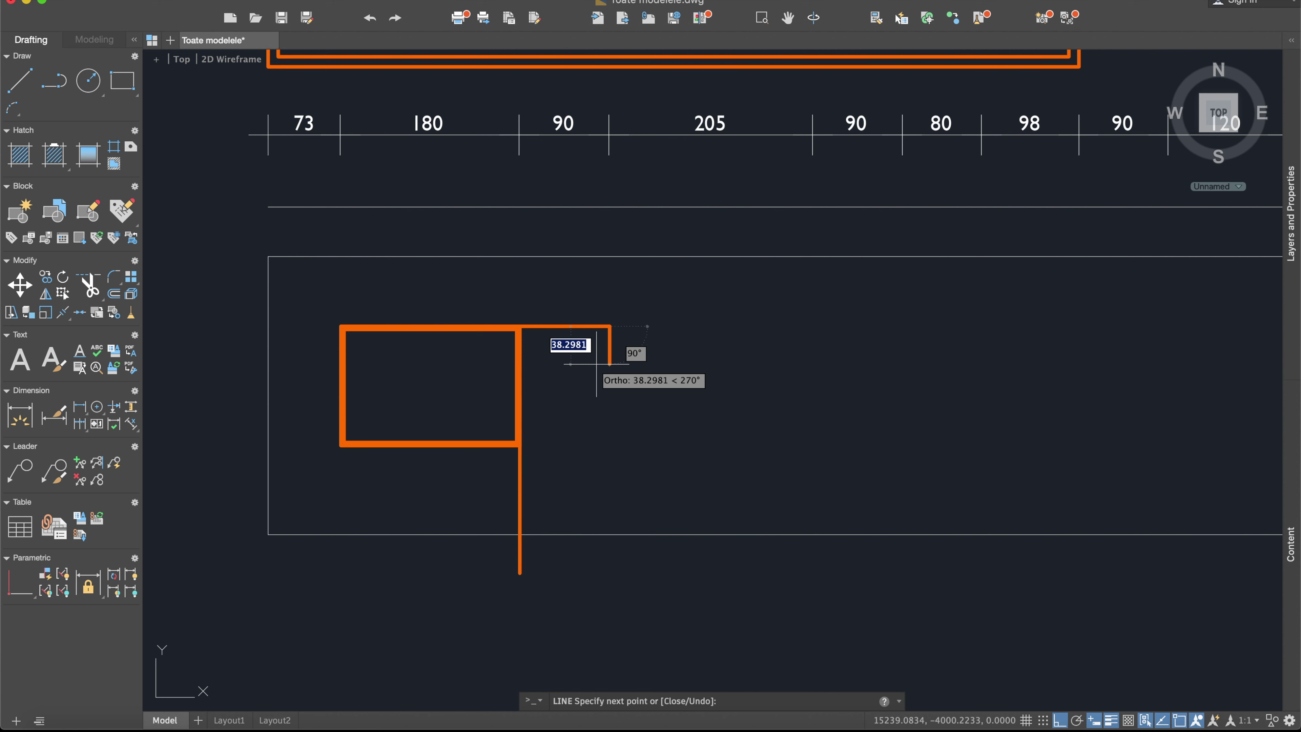
pyautogui.write('210')
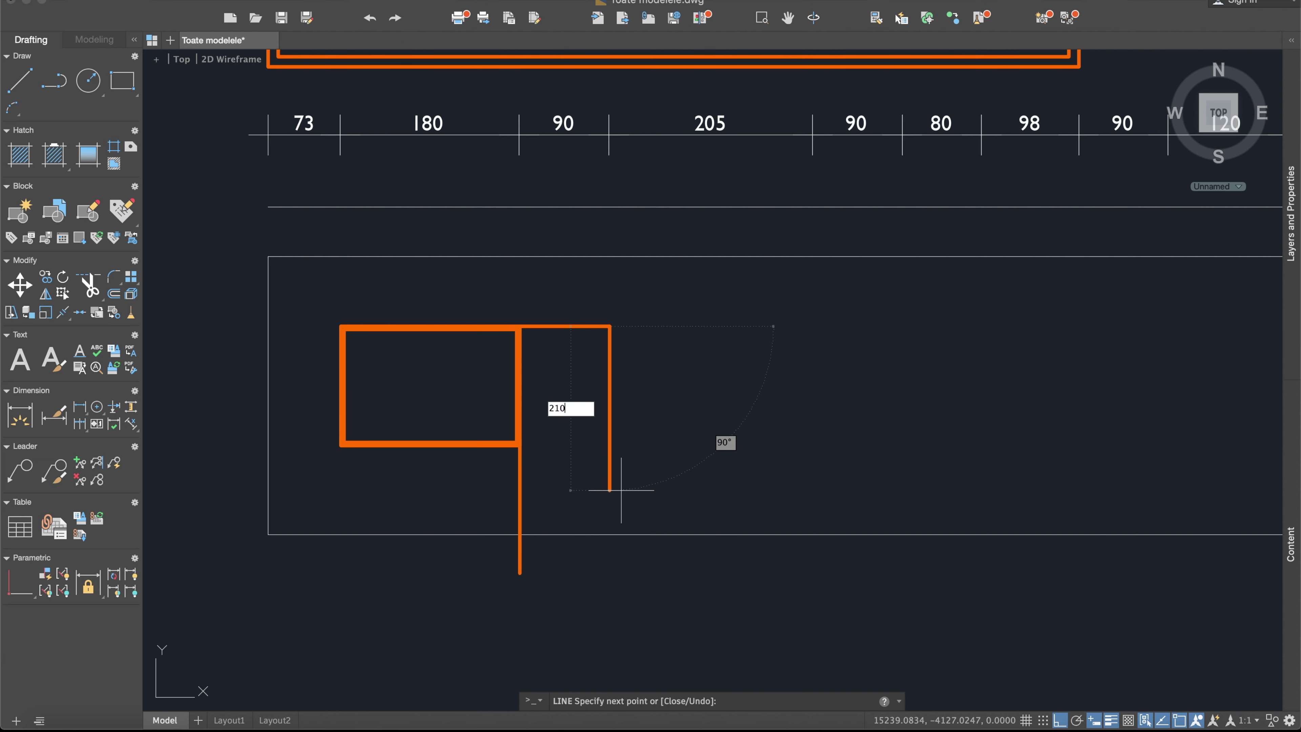
pyautogui.press('Return')
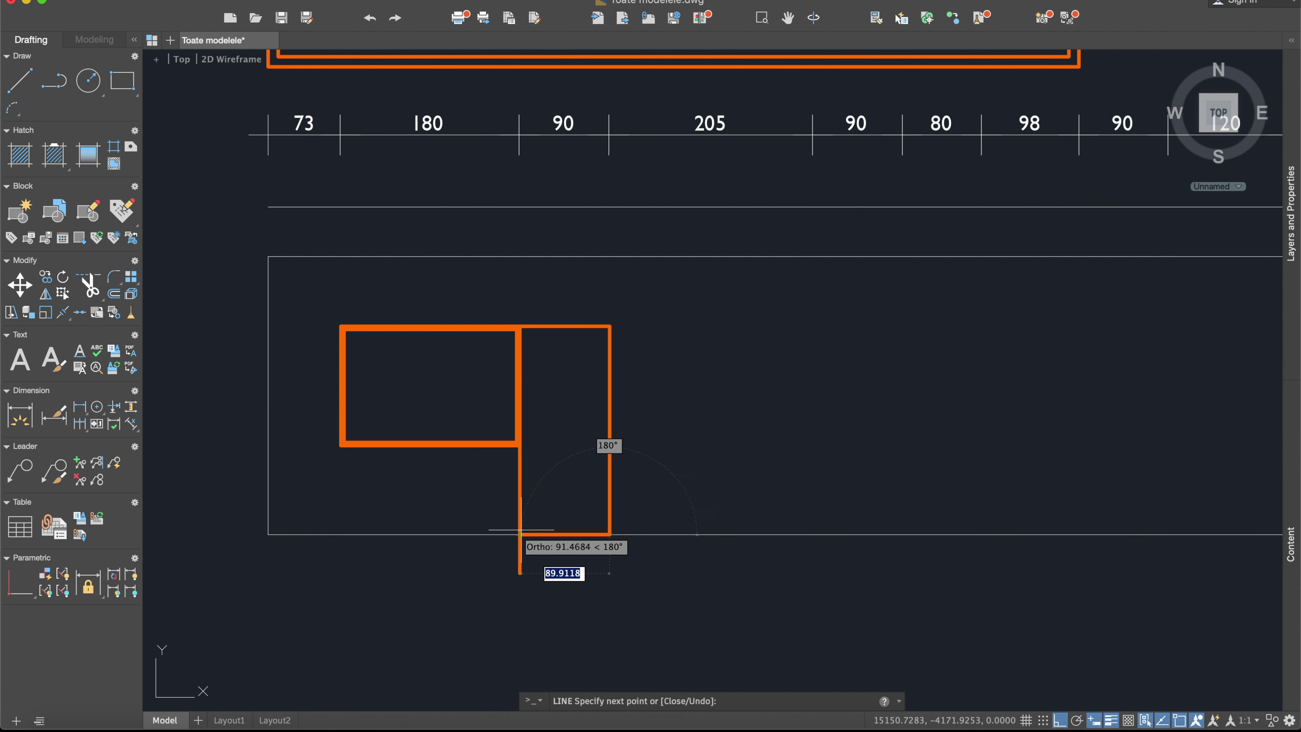
pyautogui.press('Escape')
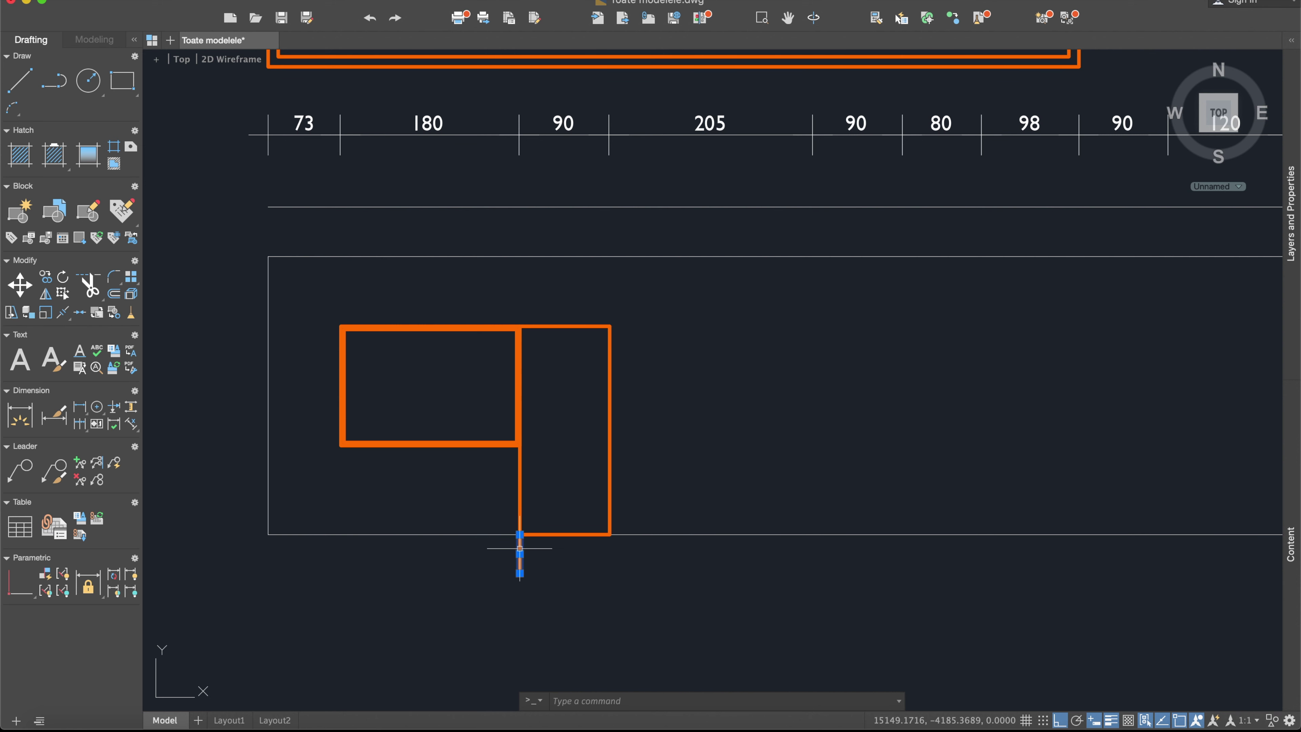
# Offset the door's top, left, right and bottom edges 3 units inward.
pyautogui.scroll(2, 573, 397)
pyautogui.write('o')
pyautogui.press('Return')
pyautogui.press('Return')
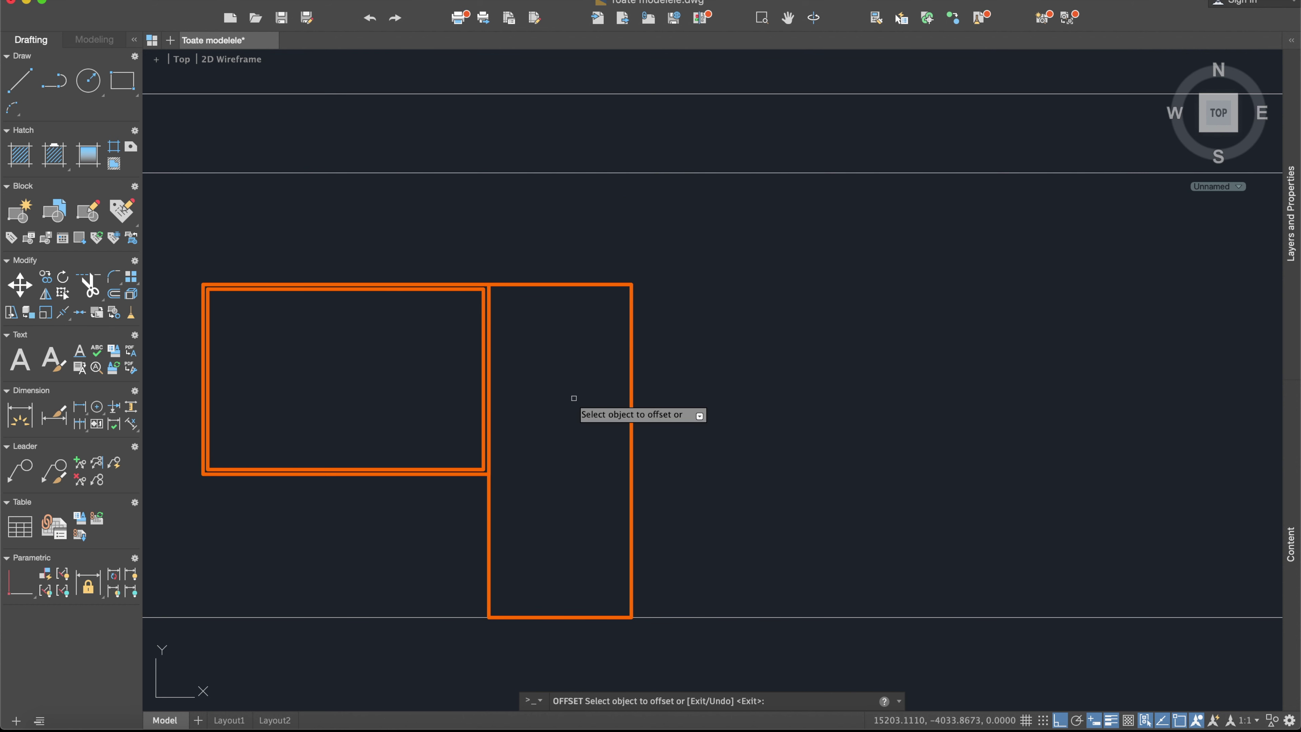
pyautogui.scroll(2, 554, 309)
pyautogui.click(540, 274)
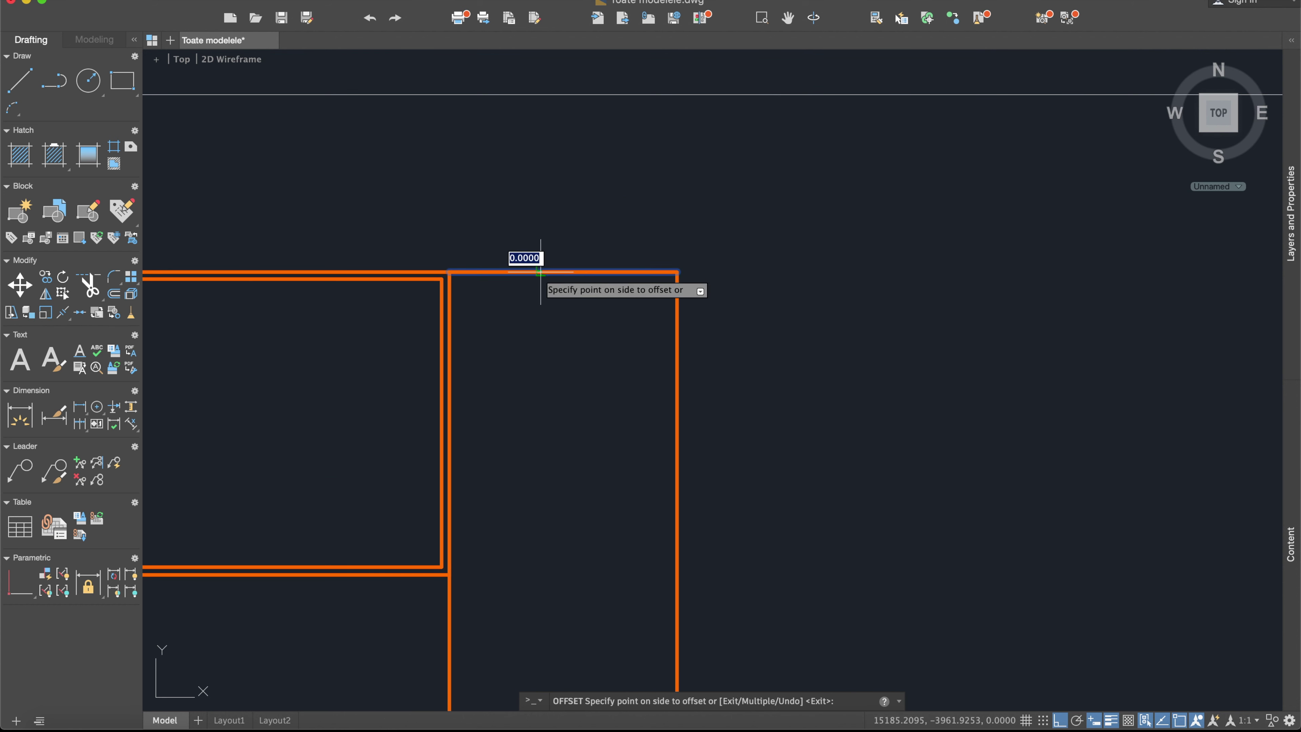
pyautogui.click(451, 319)
pyautogui.click(674, 342)
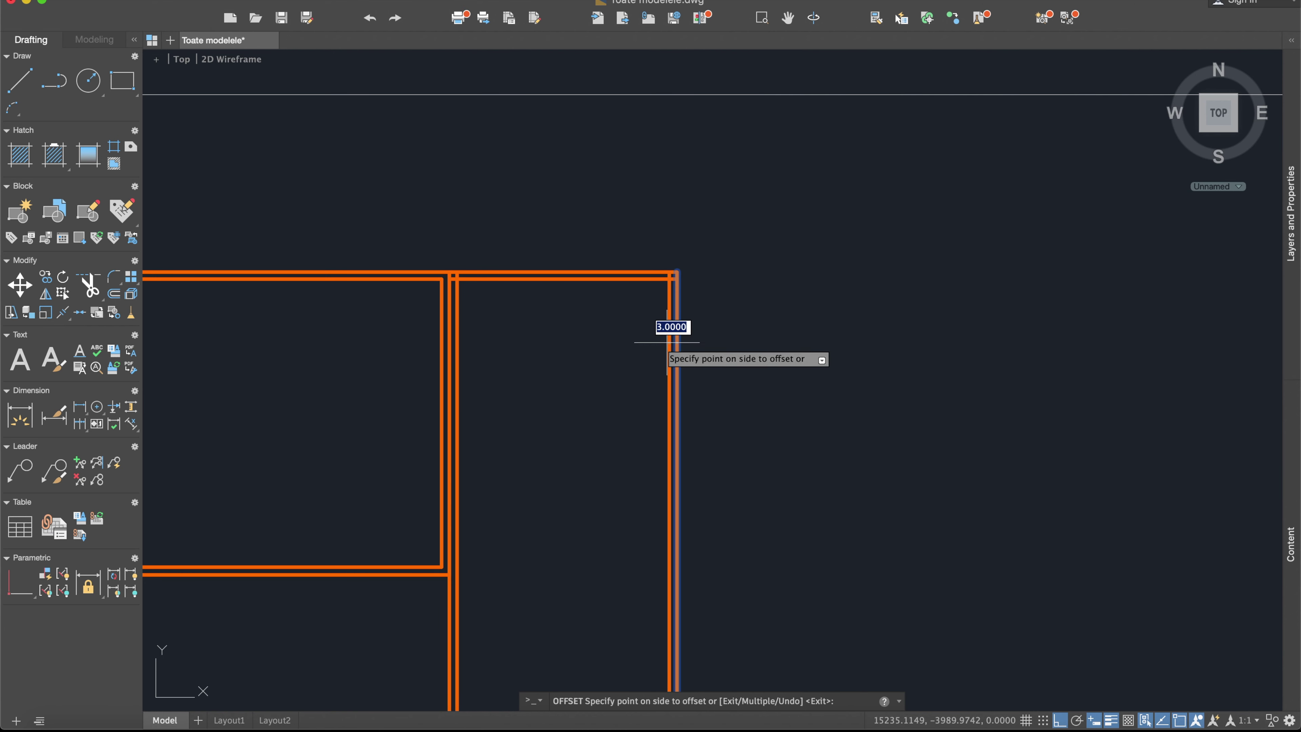
pyautogui.scroll(2, 645, 398)
pyautogui.scroll(-2, 581, 325)
pyautogui.scroll(-3, 561, 400)
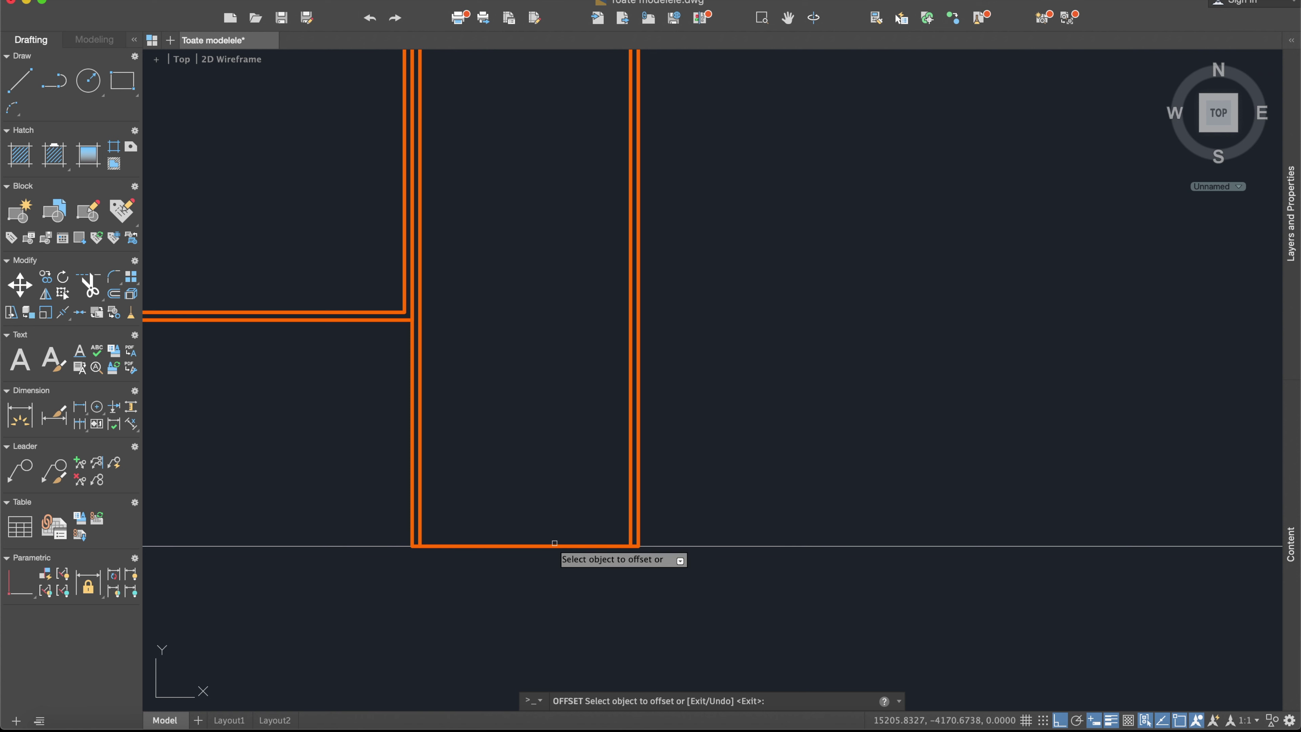
pyautogui.click(541, 544)
pyautogui.click(539, 491)
pyautogui.press('Escape')
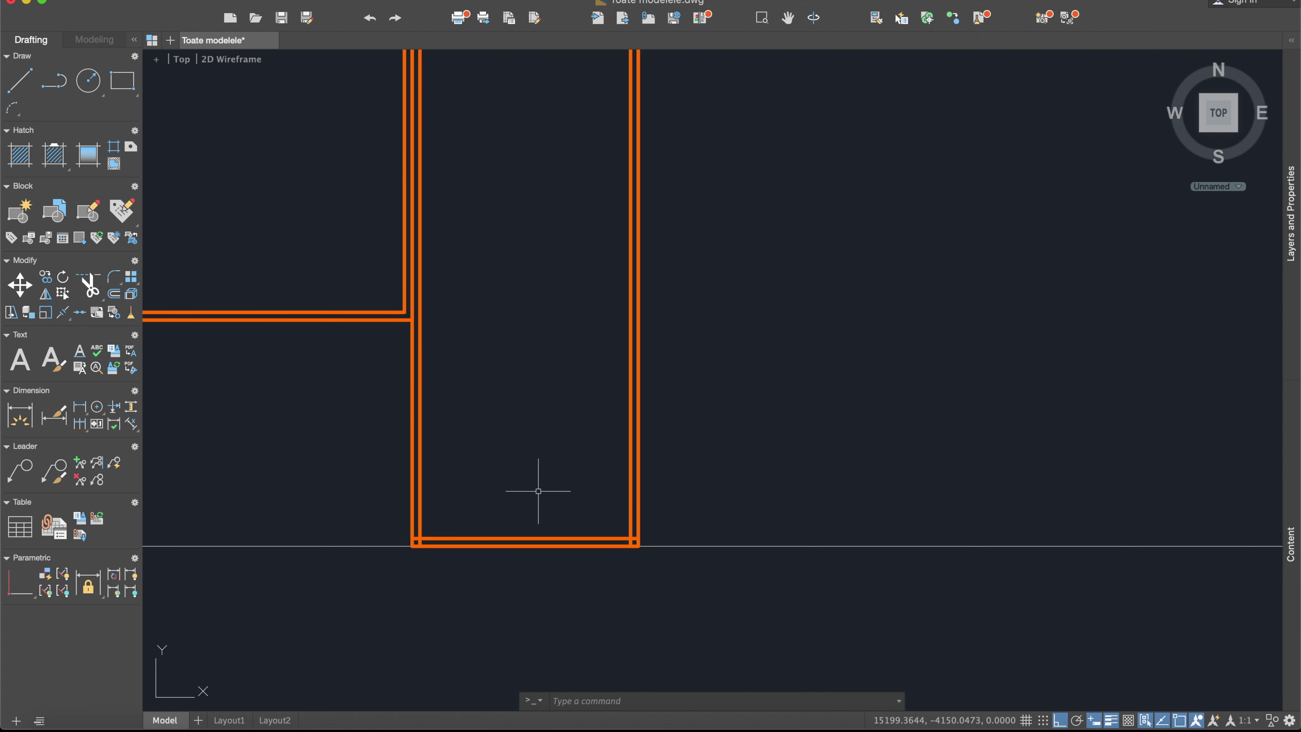
pyautogui.write('tri')
pyautogui.press('Return')
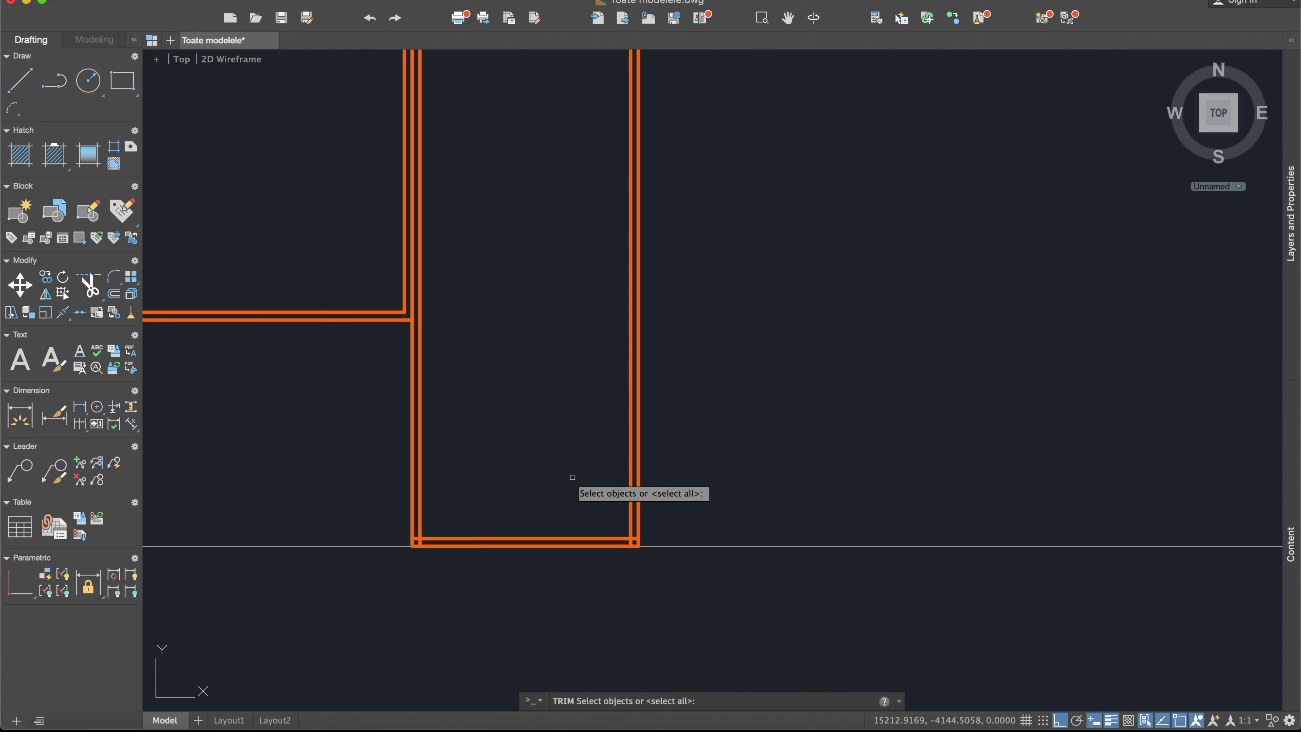
# Use the orange lines as cutting edges to trim the door's bottom line and junction overlap.
pyautogui.scroll(-4, 594, 513)
pyautogui.click(654, 545)
pyautogui.click(481, 249)
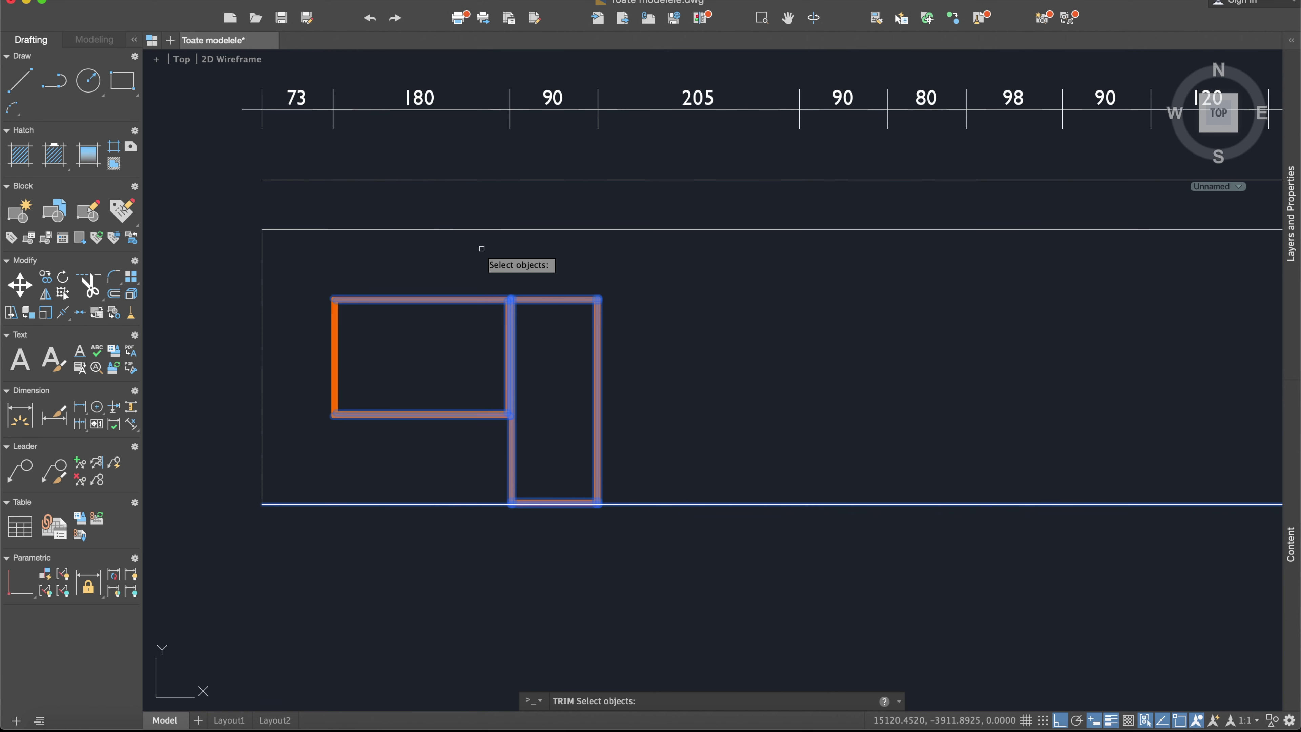
pyautogui.press('Return')
pyautogui.scroll(5, 583, 308)
pyautogui.scroll(3, 627, 333)
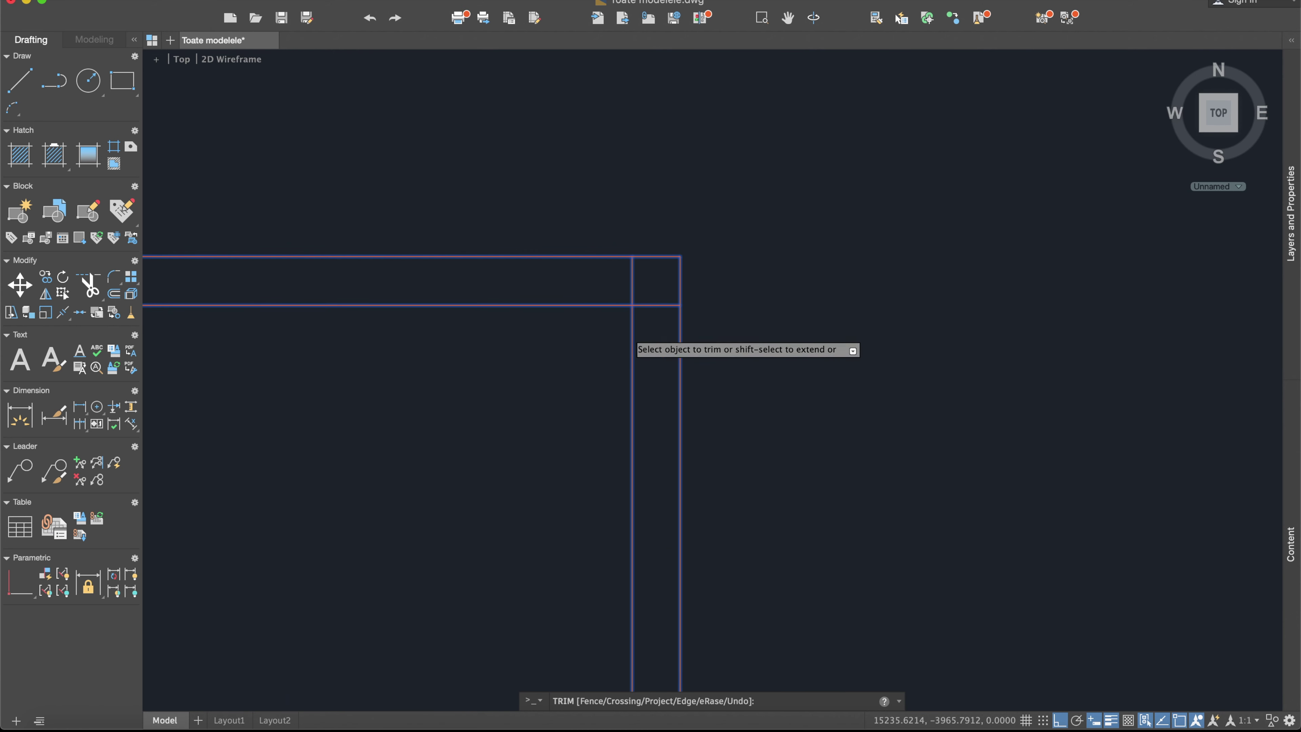
pyautogui.click(668, 307)
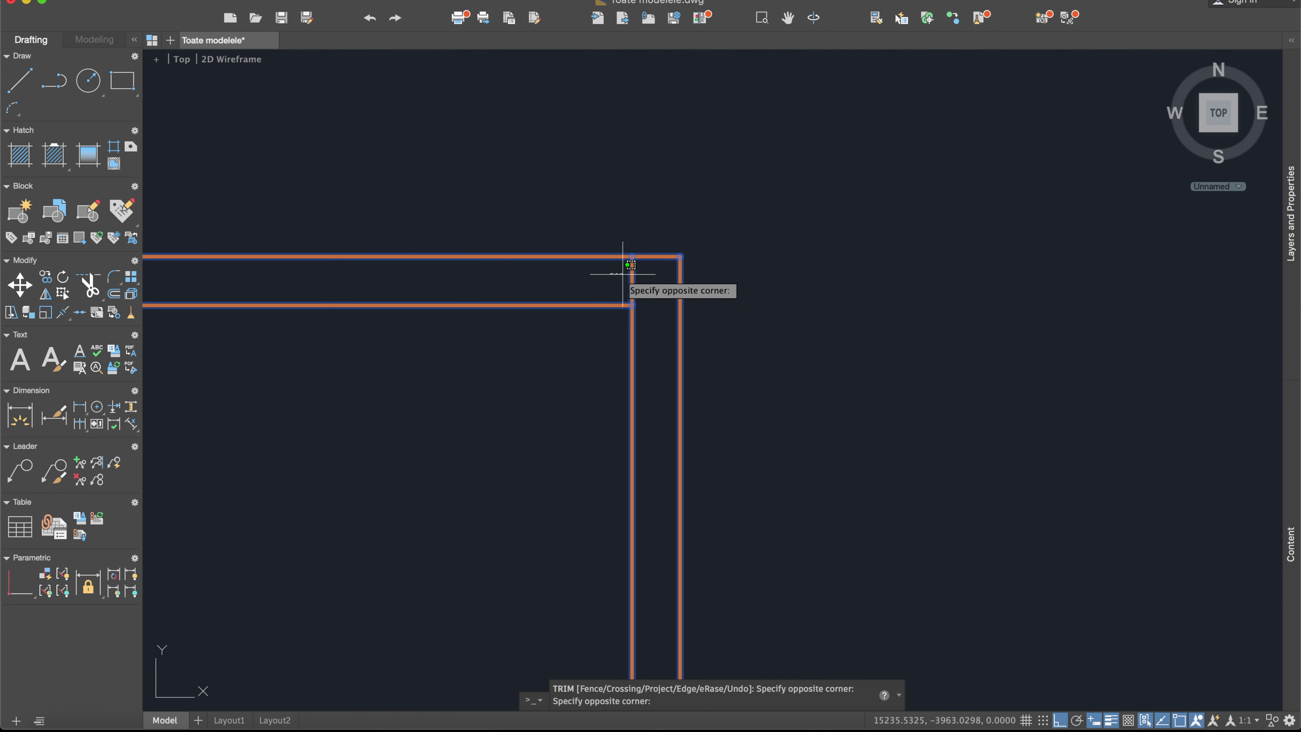
pyautogui.moveTo(616, 276); pyautogui.dragTo(871, 293, button='middle')
pyautogui.scroll(-4, 467, 299)
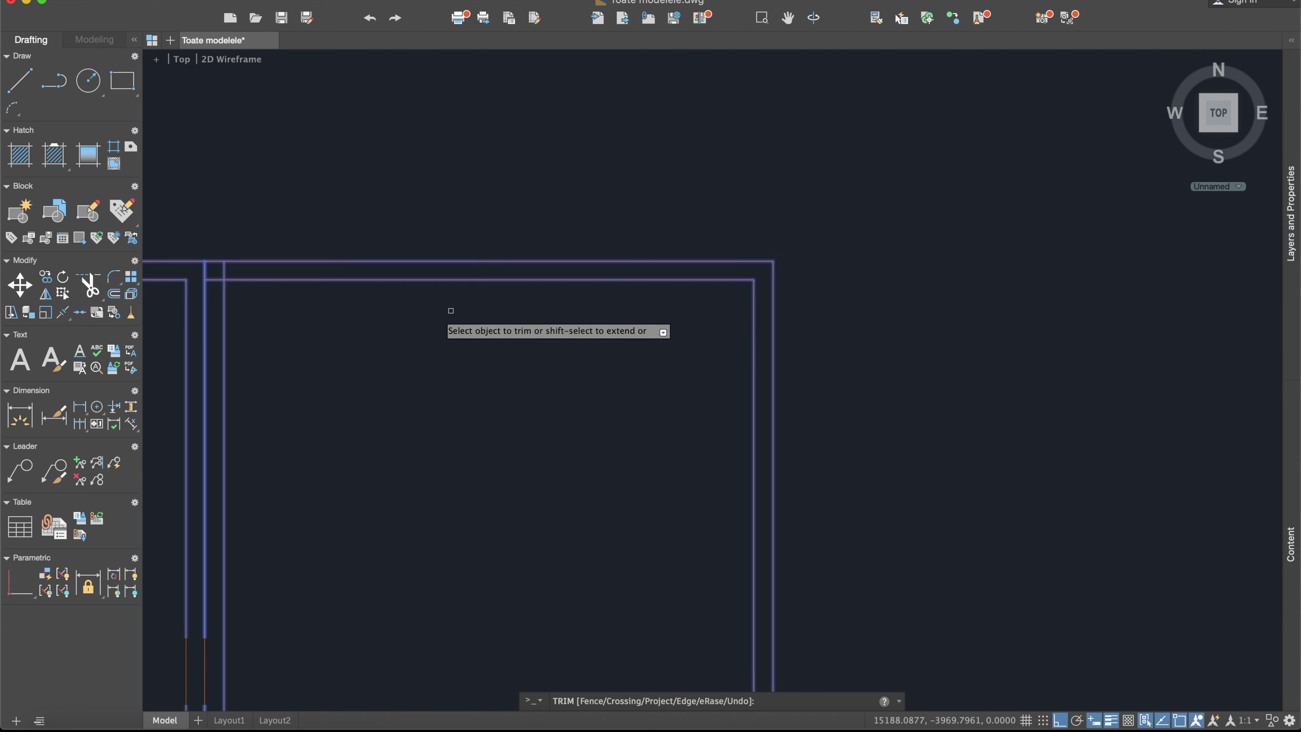
pyautogui.scroll(4, 573, 248)
pyautogui.click(612, 259)
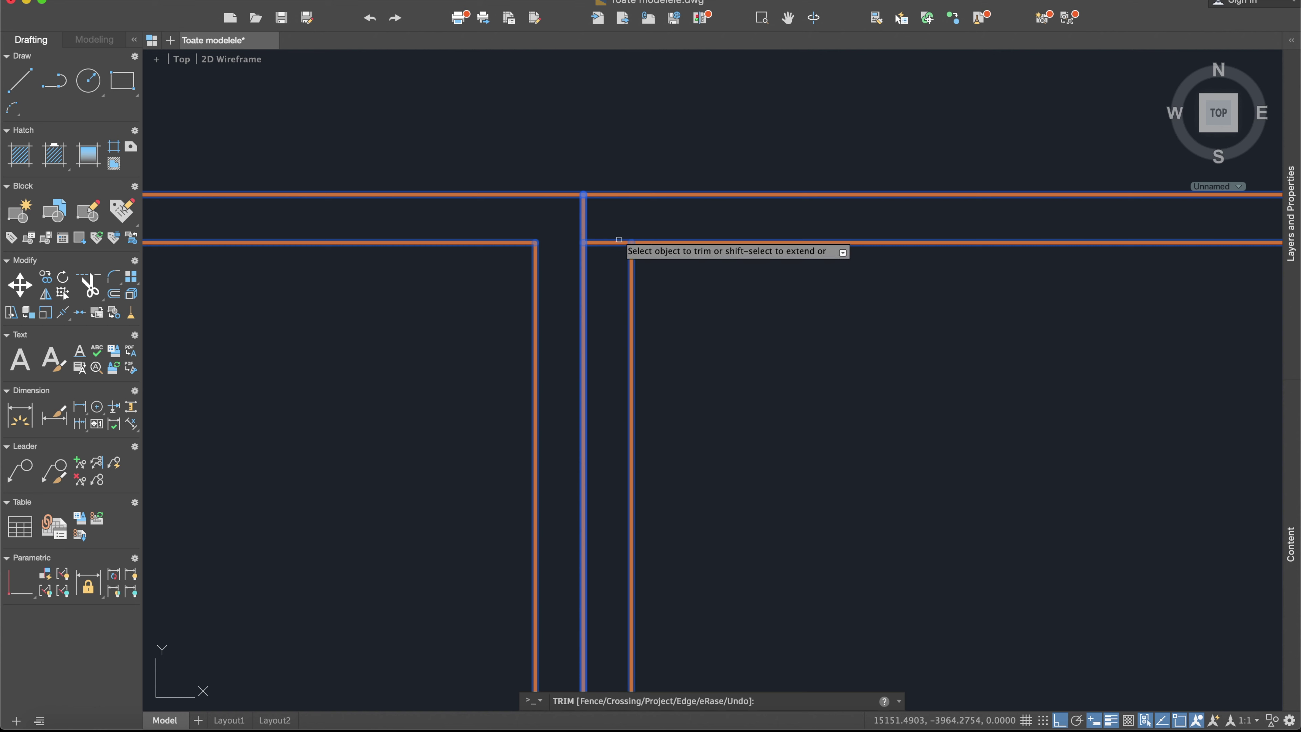
pyautogui.click(610, 204)
pyautogui.scroll(-5, 625, 305)
pyautogui.scroll(-3, 677, 406)
pyautogui.scroll(5, 621, 366)
pyautogui.scroll(3, 584, 227)
# Trim the remaining overlapping wall line and leftover horizontal and vertical segments.
pyautogui.click(568, 118)
pyautogui.click(607, 145)
pyautogui.click(633, 164)
pyautogui.scroll(-3, 681, 195)
pyautogui.moveTo(1208, 231); pyautogui.dragTo(794, 287, button='middle')
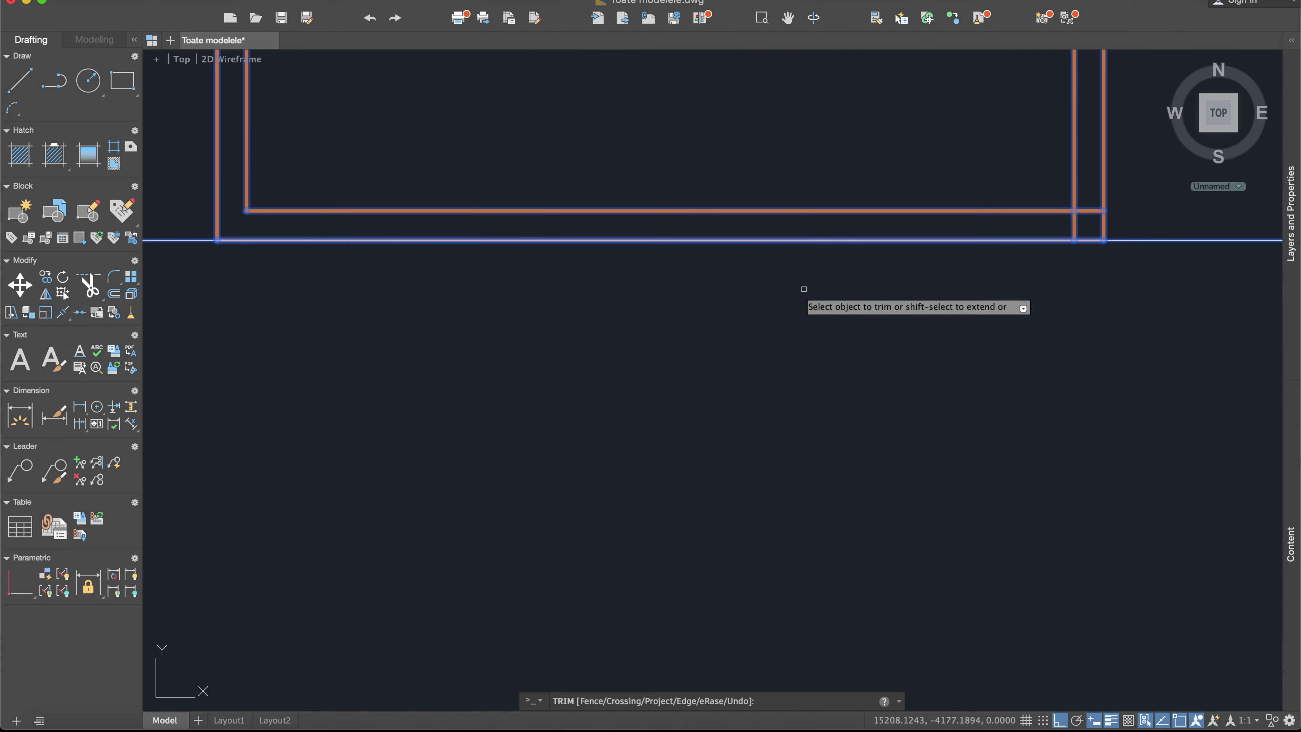
pyautogui.scroll(5, 1134, 220)
pyautogui.click(935, 134)
pyautogui.click(900, 212)
pyautogui.click(862, 233)
pyautogui.scroll(-2, 861, 233)
pyautogui.scroll(-3, 670, 160)
pyautogui.press('Escape')
pyautogui.moveTo(670, 160); pyautogui.dragTo(662, 401, button='middle')
pyautogui.scroll(-3, 662, 401)
pyautogui.scroll(-2, 662, 401)
pyautogui.moveTo(768, 325); pyautogui.dragTo(691, 365, button='middle')
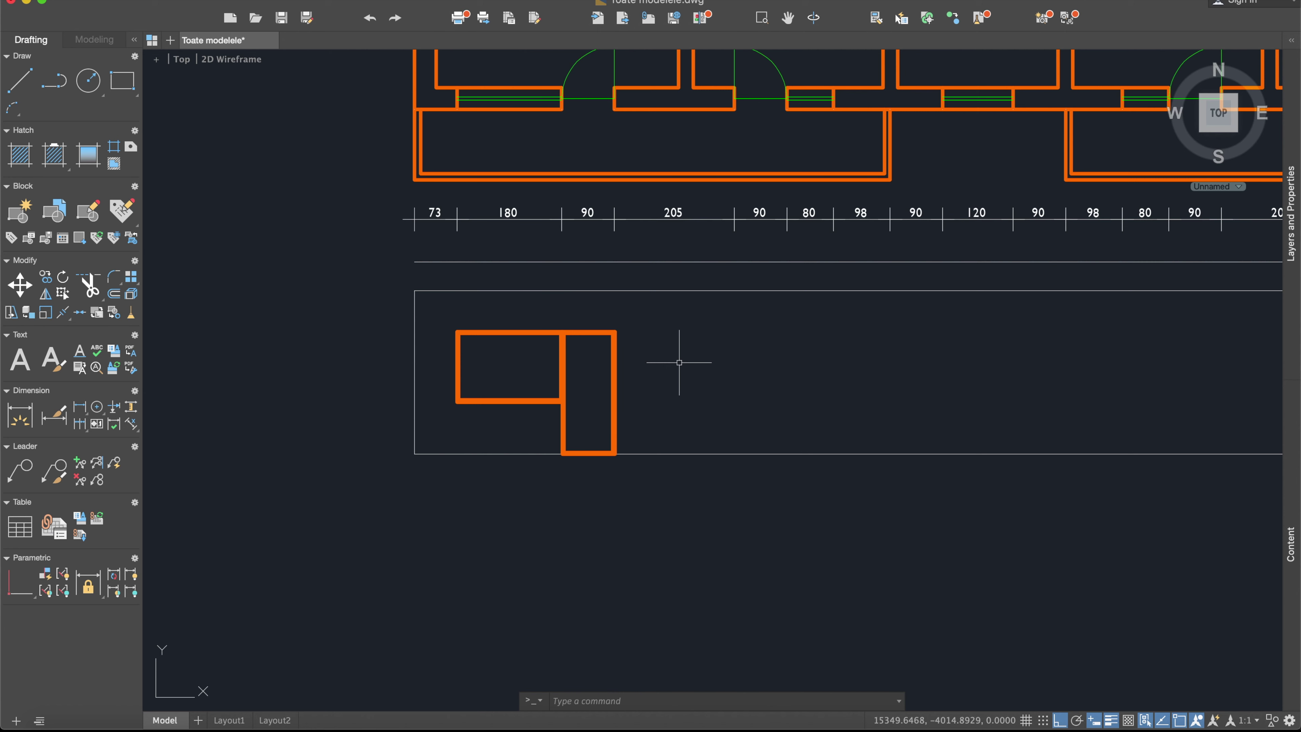
# Draw a 30-long vertical marker line down from the lower wall's midpoint.
pyautogui.click(24, 81)
pyautogui.scroll(2, 610, 122)
pyautogui.click(711, 103)
pyautogui.write('30')
pyautogui.press('Return')
pyautogui.press('Return')
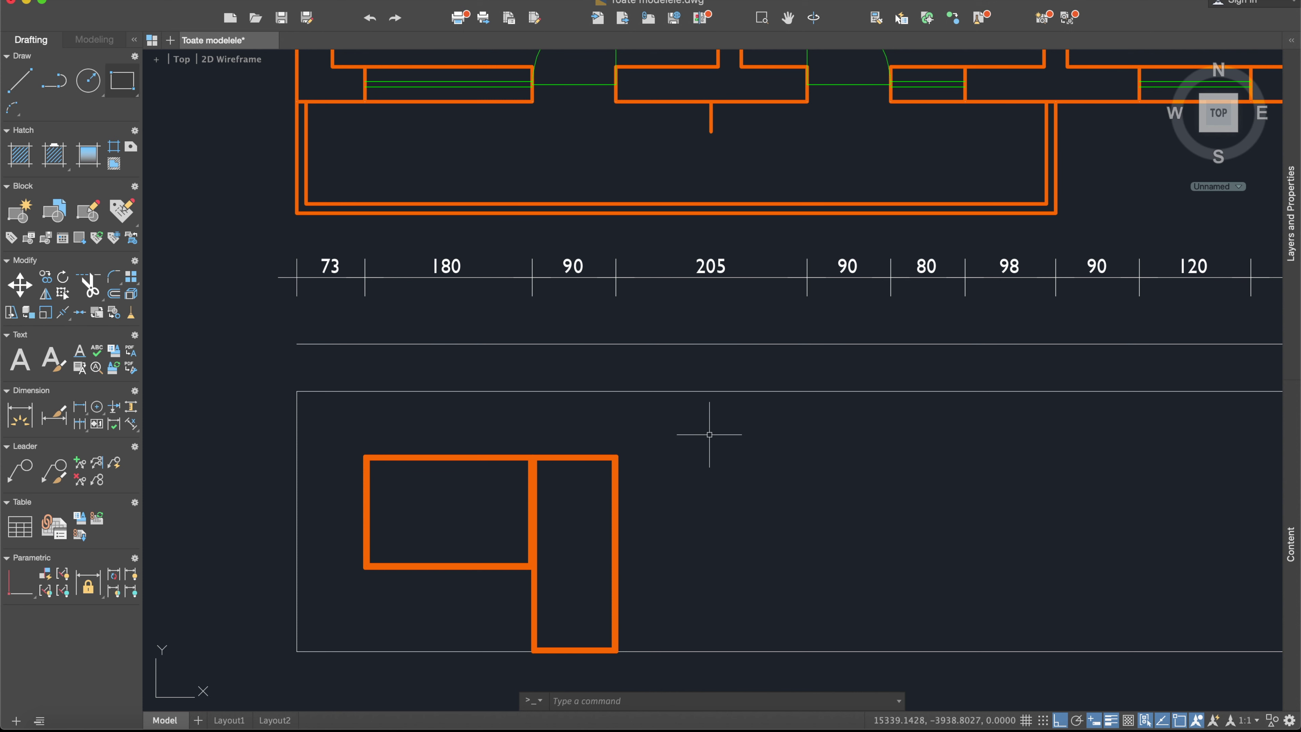
# Start MIRROR and select all four edges of the tall door outline.
pyautogui.write('miro')
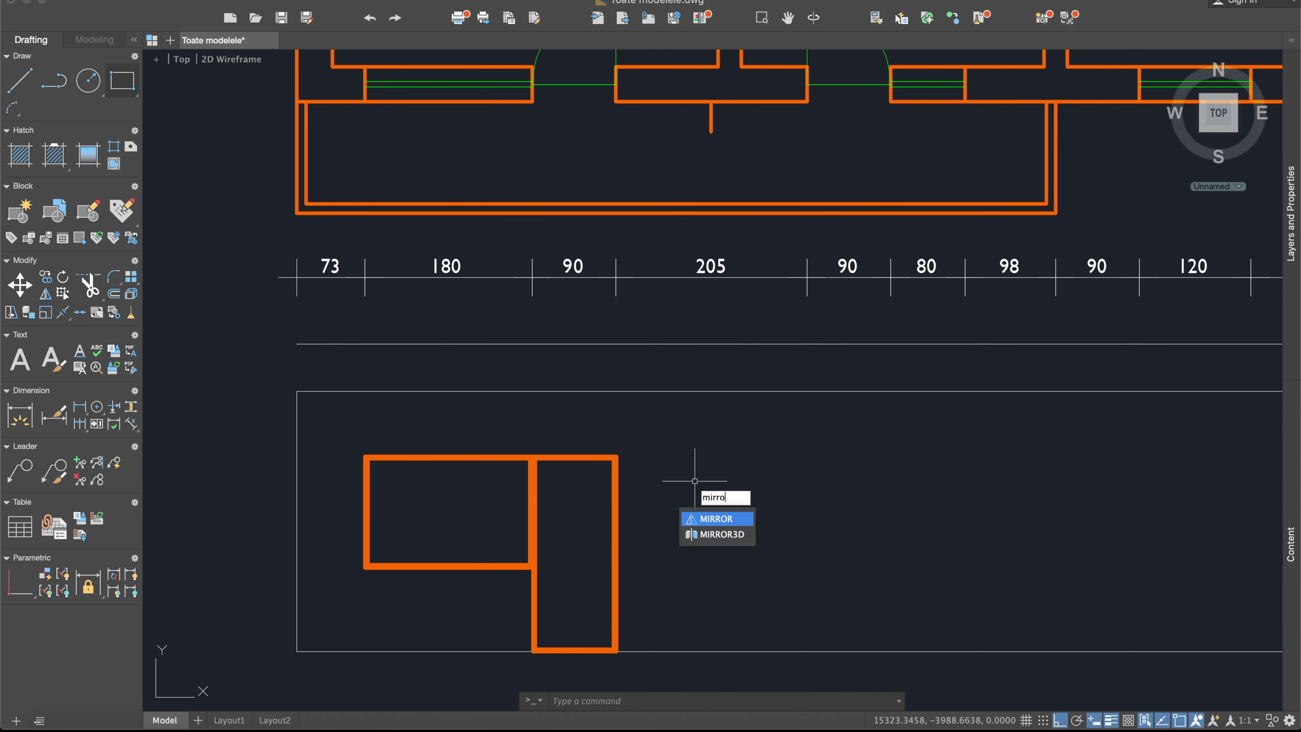
pyautogui.press('Return')
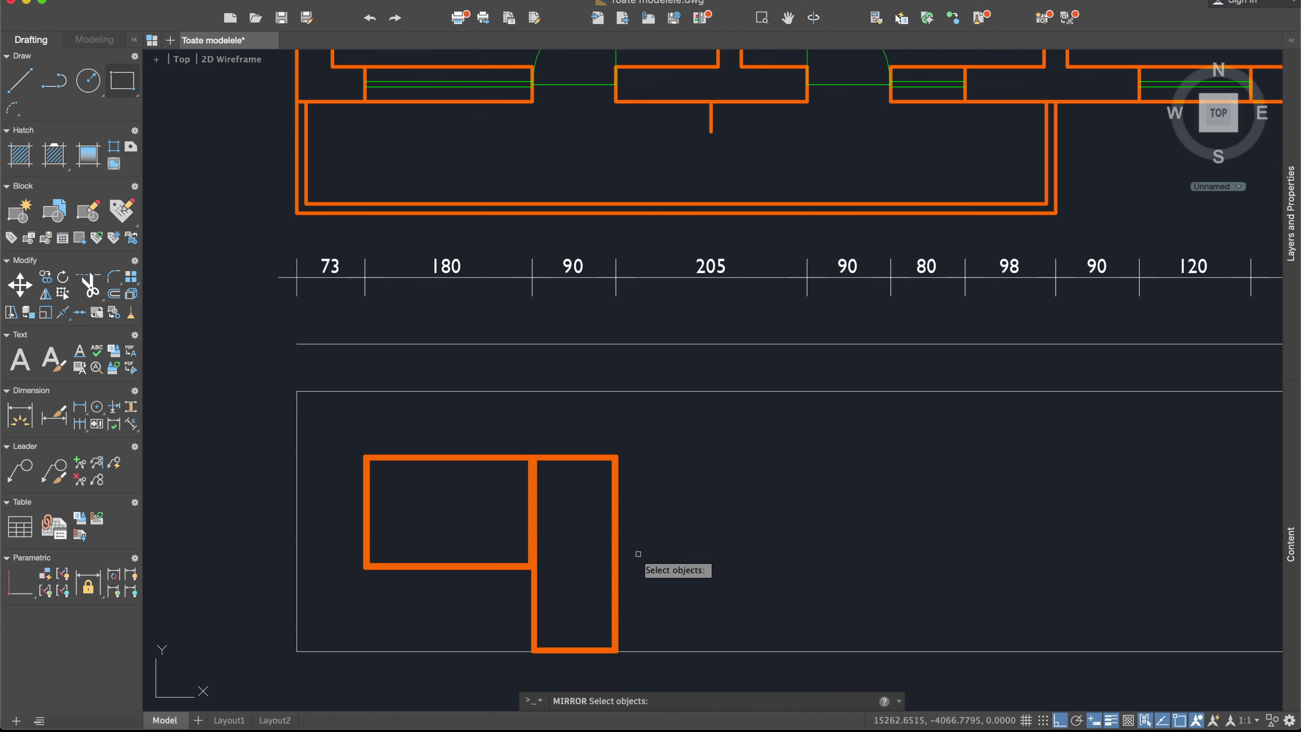
pyautogui.click(640, 565)
pyautogui.click(588, 431)
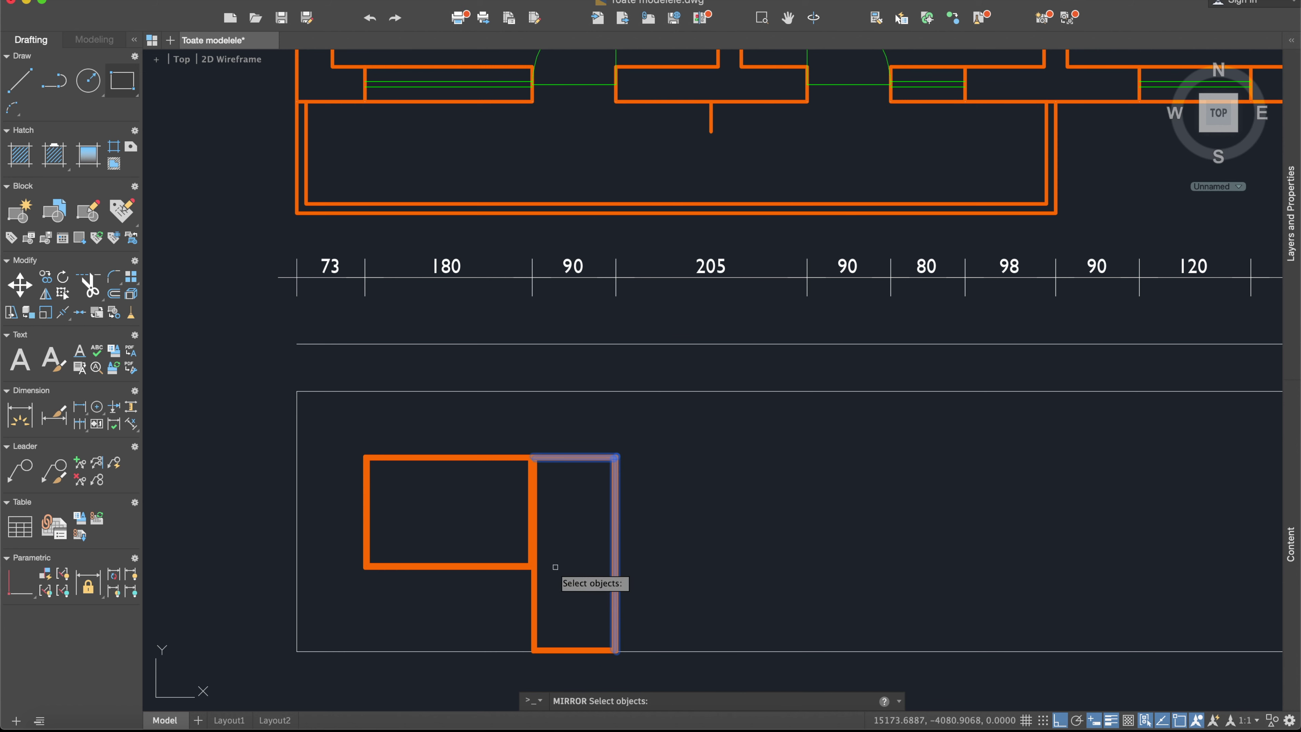
pyautogui.click(553, 596)
pyautogui.click(529, 657)
# Mirror the door about the vertical centre marker line, keeping the original.
pyautogui.scroll(8, 600, 645)
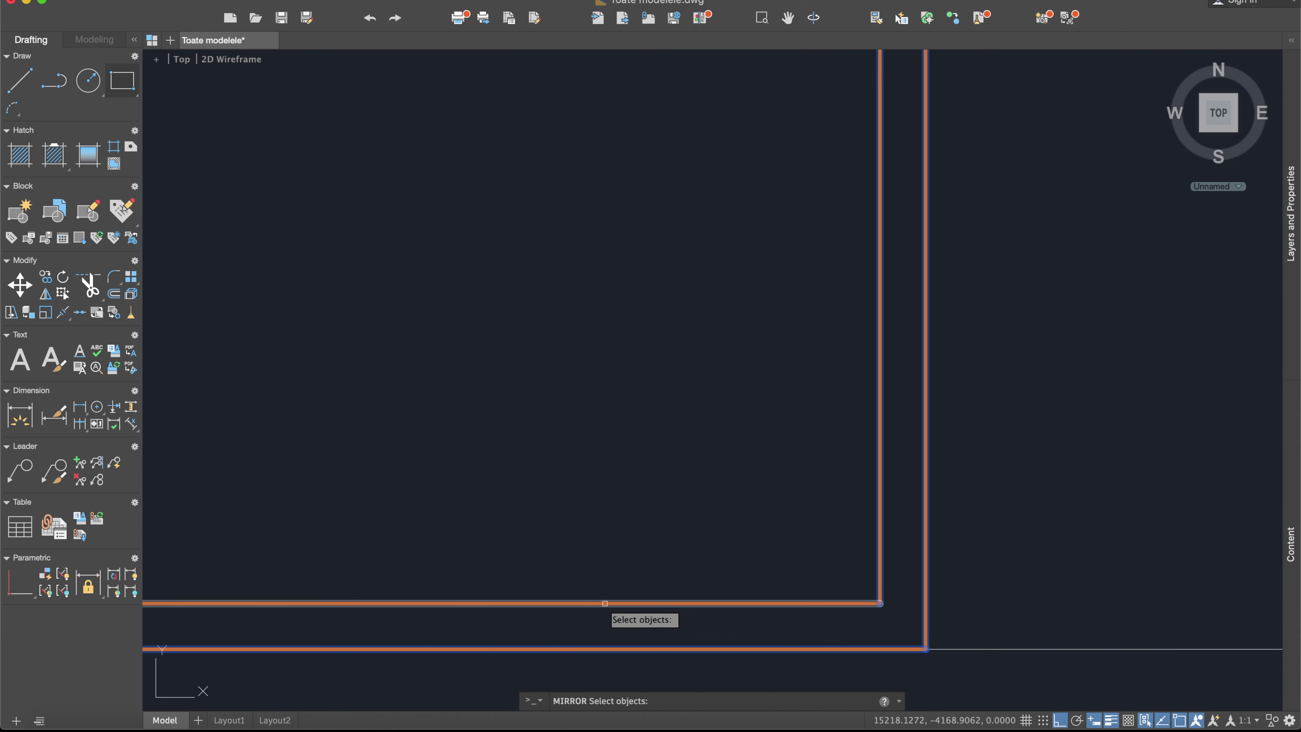
pyautogui.scroll(-4, 605, 602)
pyautogui.scroll(-6, 605, 603)
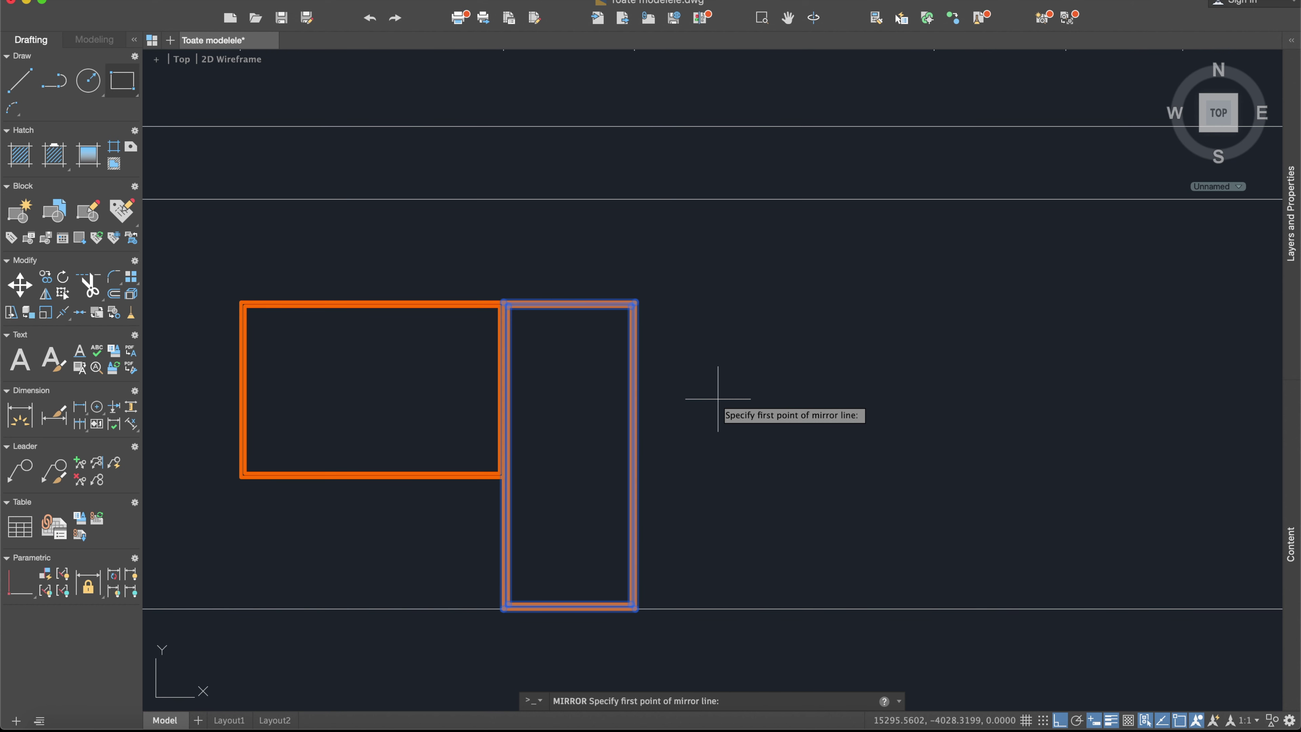
pyautogui.scroll(5, 768, 269)
pyautogui.scroll(-8, 753, 301)
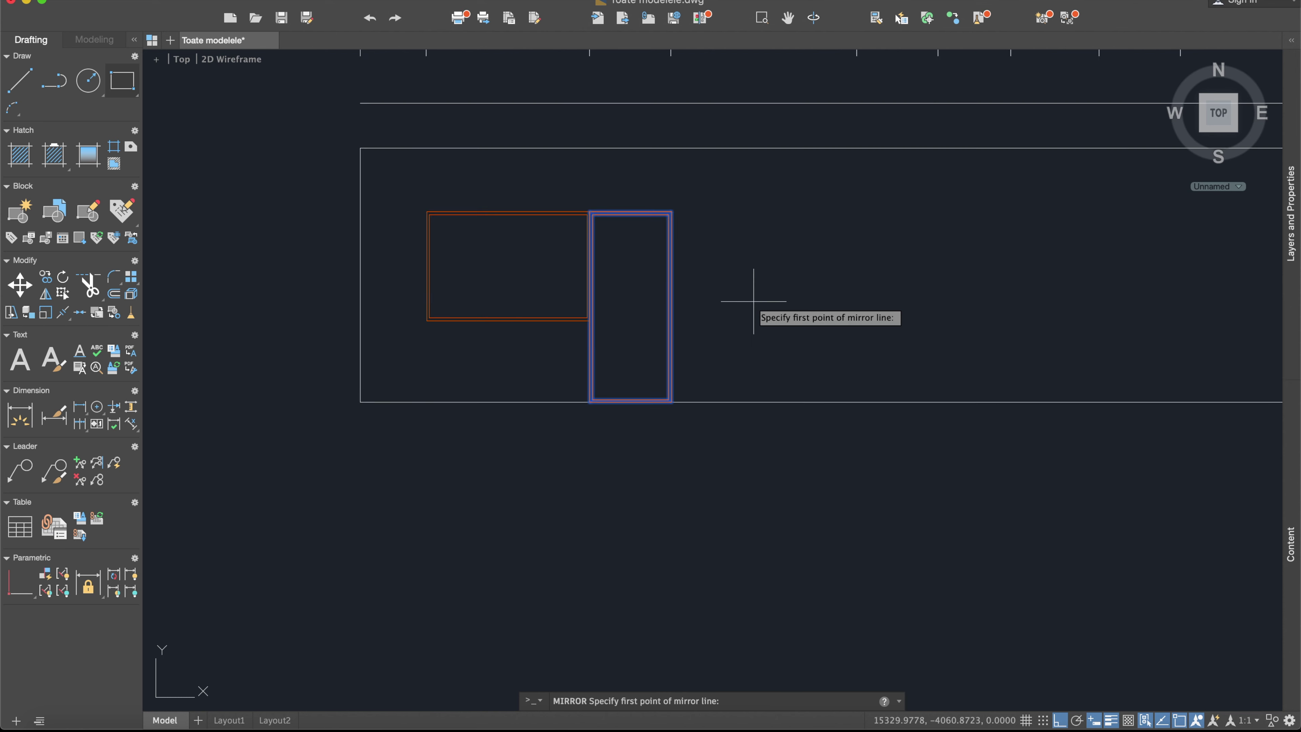
pyautogui.scroll(-3, 737, 284)
pyautogui.scroll(3, 694, 131)
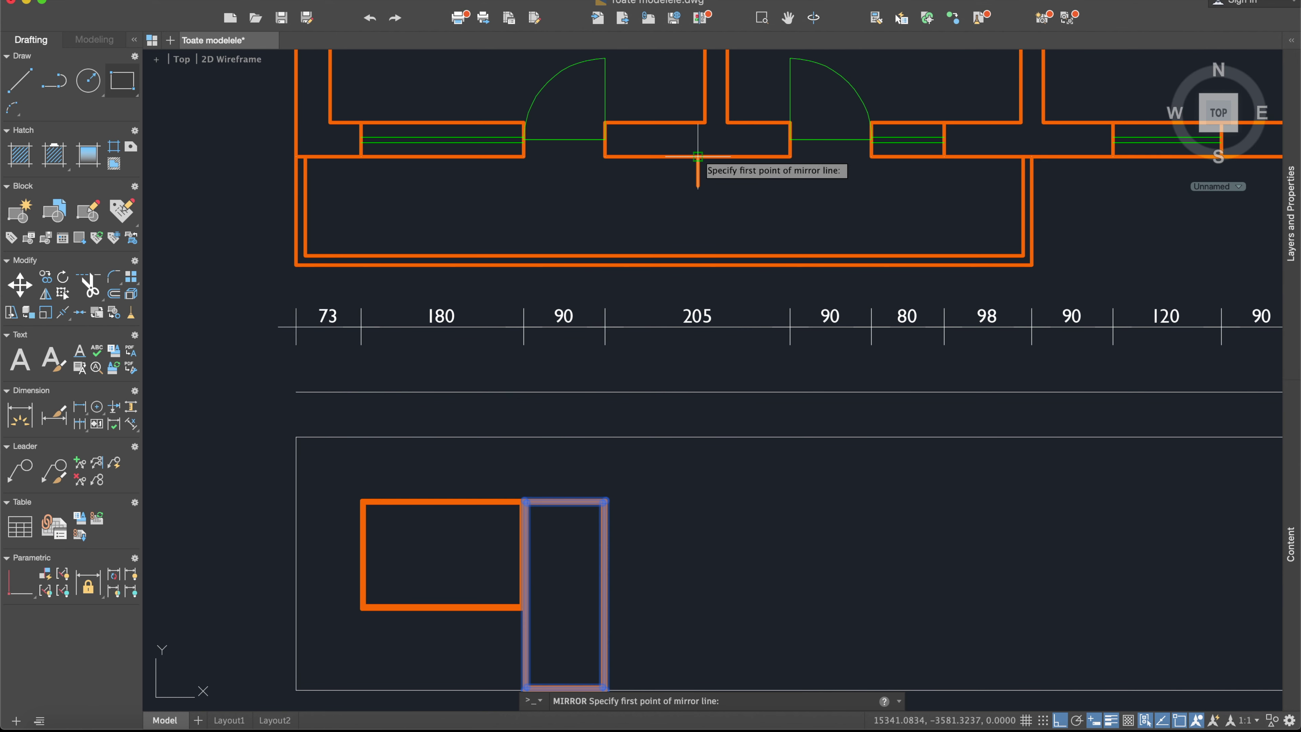
pyautogui.click(697, 156)
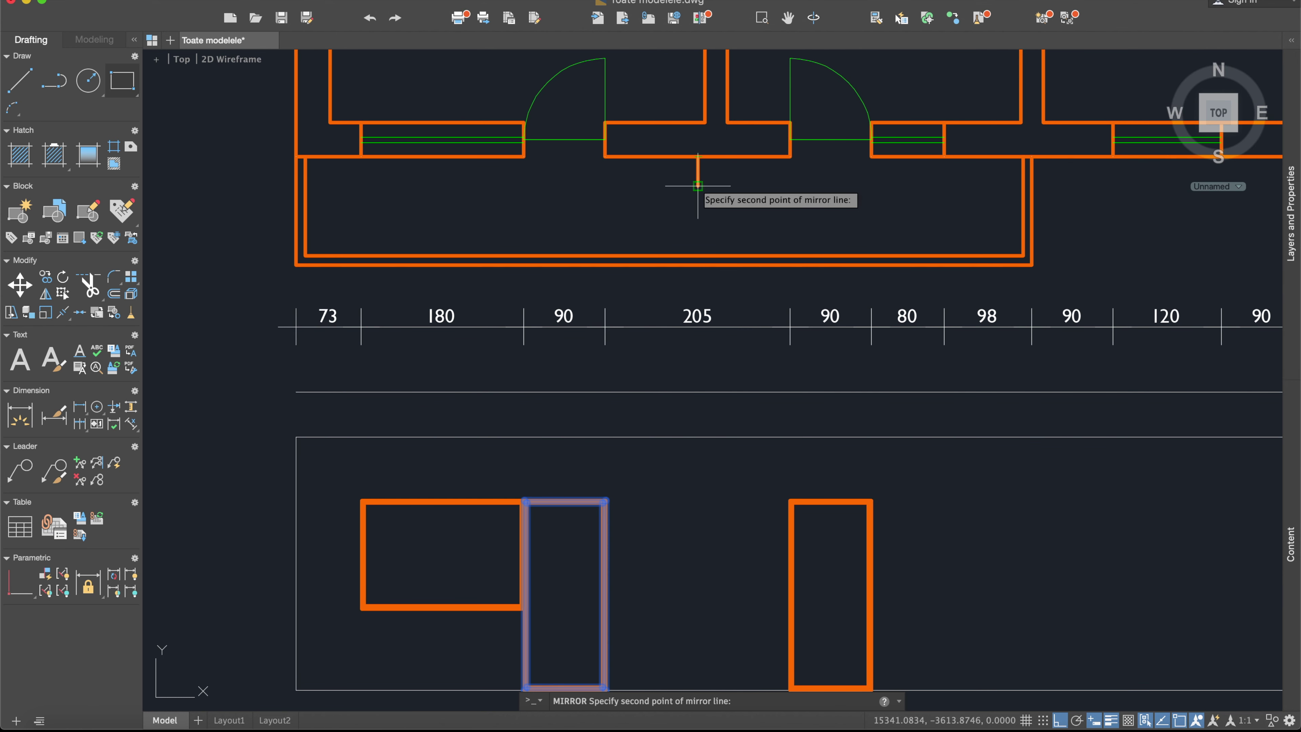
pyautogui.click(697, 183)
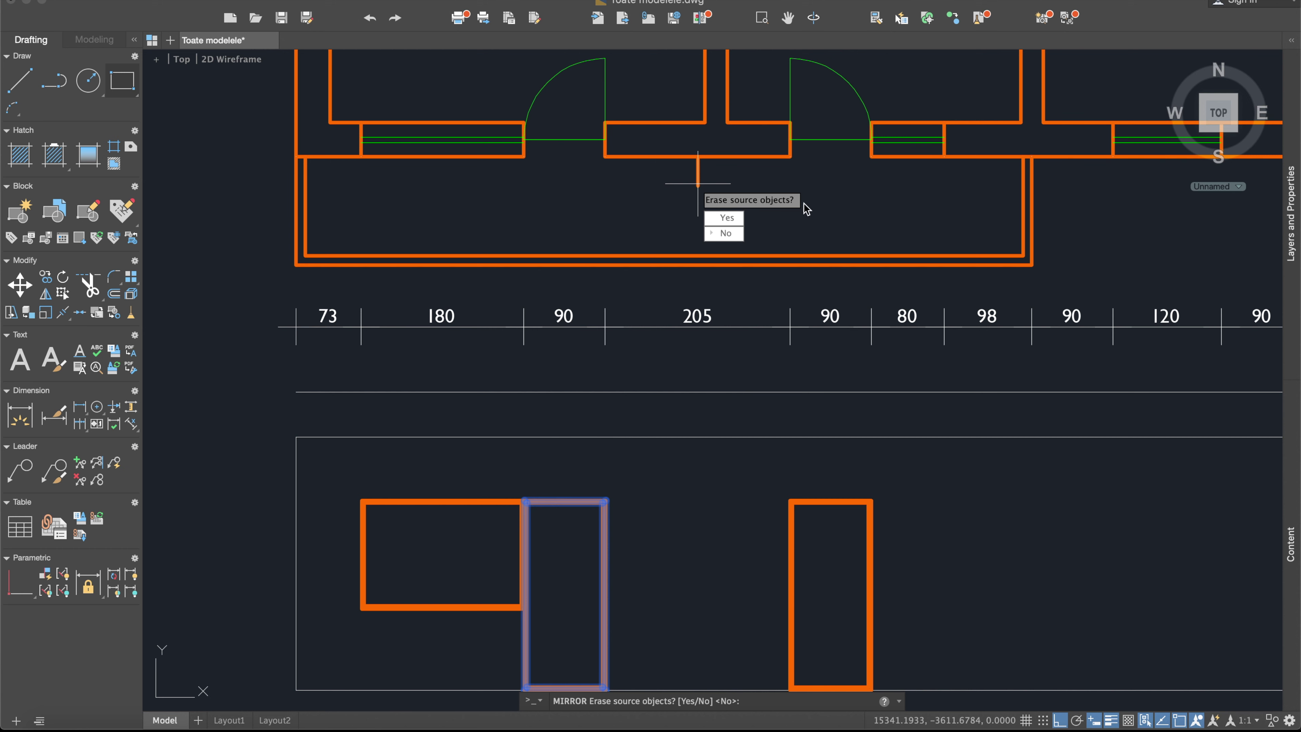
pyautogui.click(733, 234)
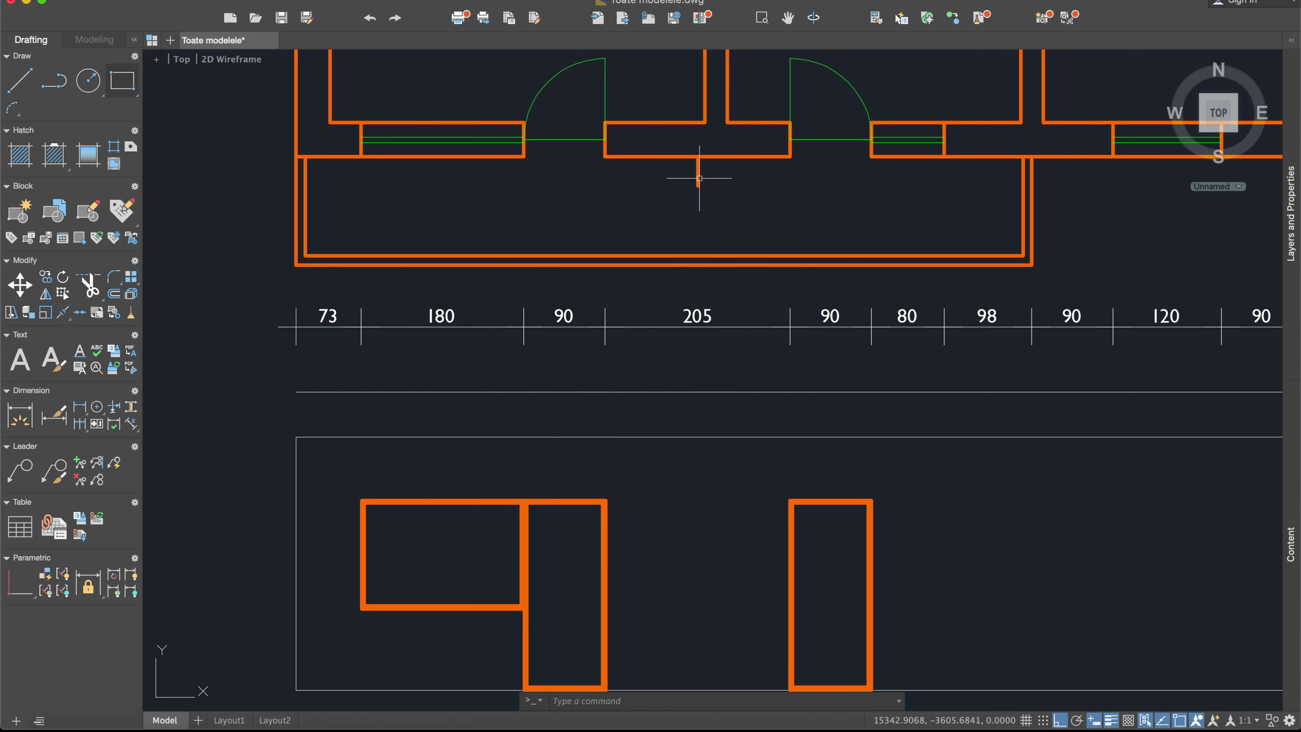
pyautogui.click(700, 193)
pyautogui.moveTo(698, 181)
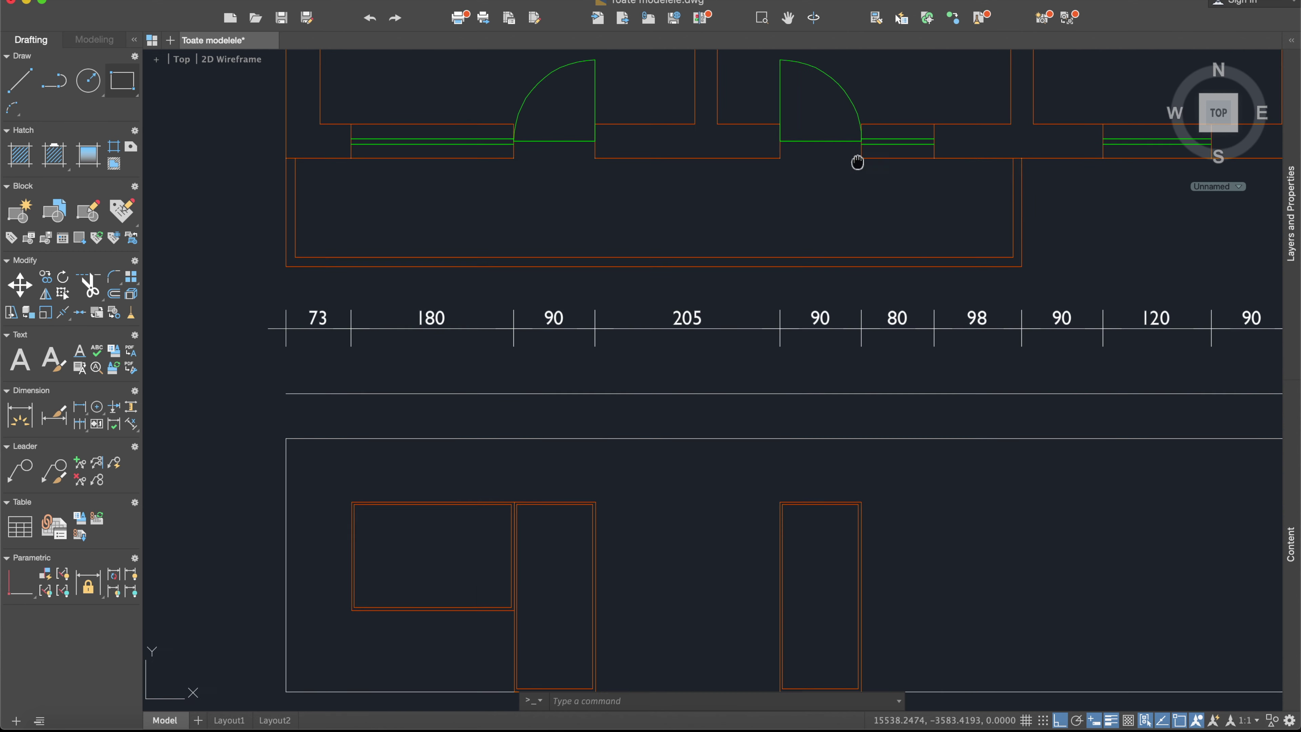
# Pan and zoom between the scanned reference plan and the vector floor plan to compare them.
pyautogui.moveTo(870, 160); pyautogui.dragTo(817, 153, button='middle')
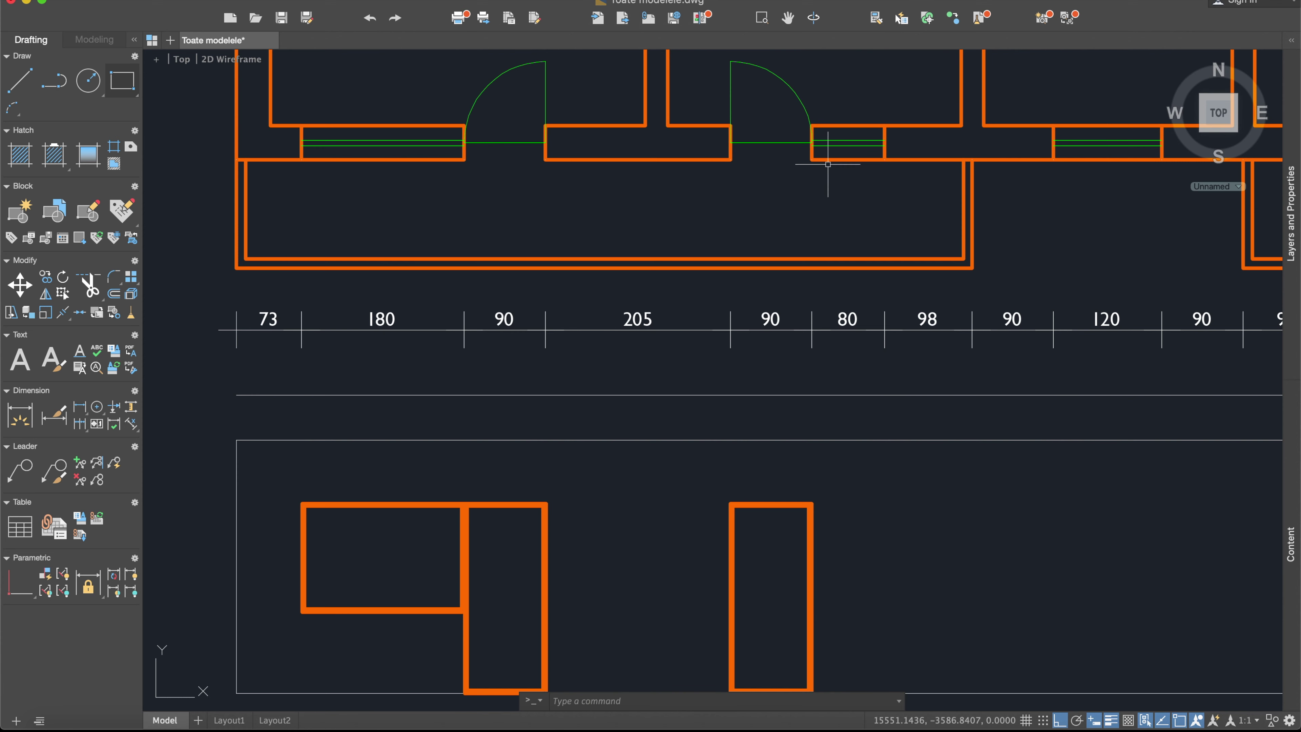
pyautogui.scroll(-5, 827, 163)
pyautogui.scroll(5, 273, 140)
pyautogui.scroll(3, 645, 204)
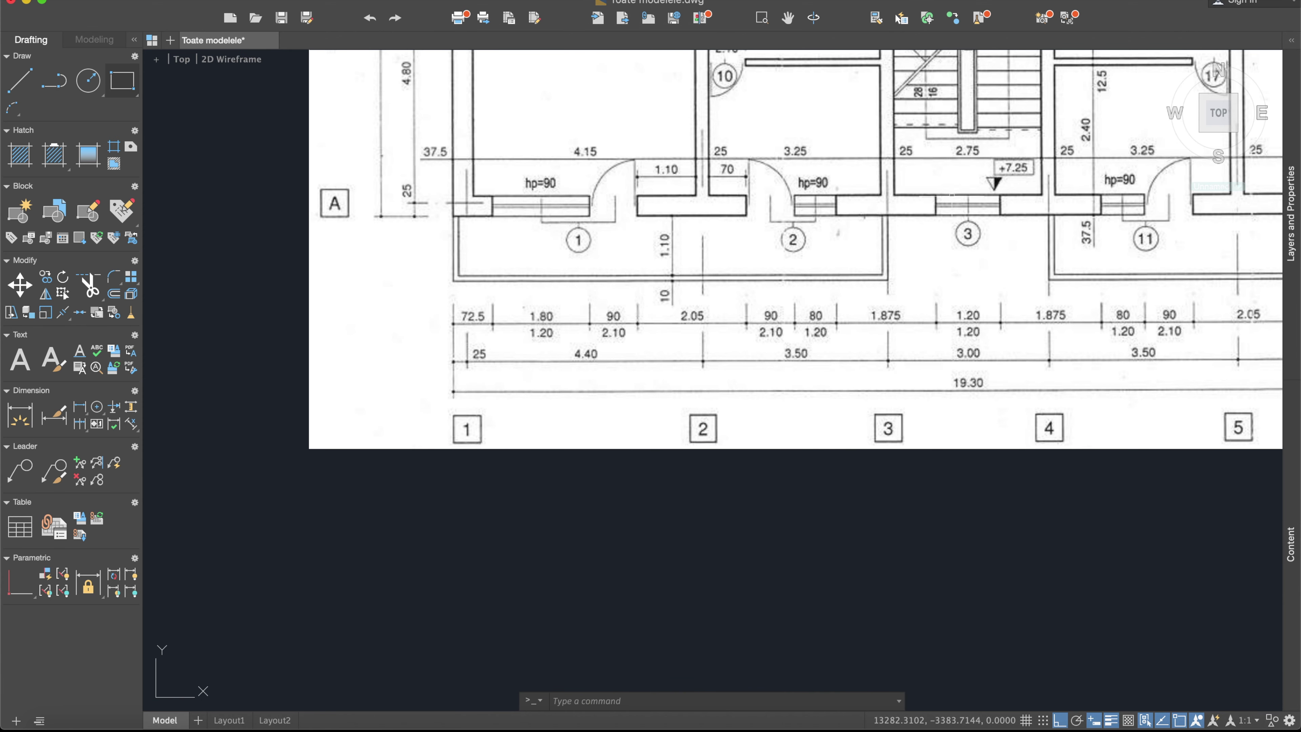
pyautogui.scroll(-5, 1109, 77)
pyautogui.moveTo(1229, 223); pyautogui.dragTo(697, 261, button='middle')
pyautogui.scroll(3, 799, 250)
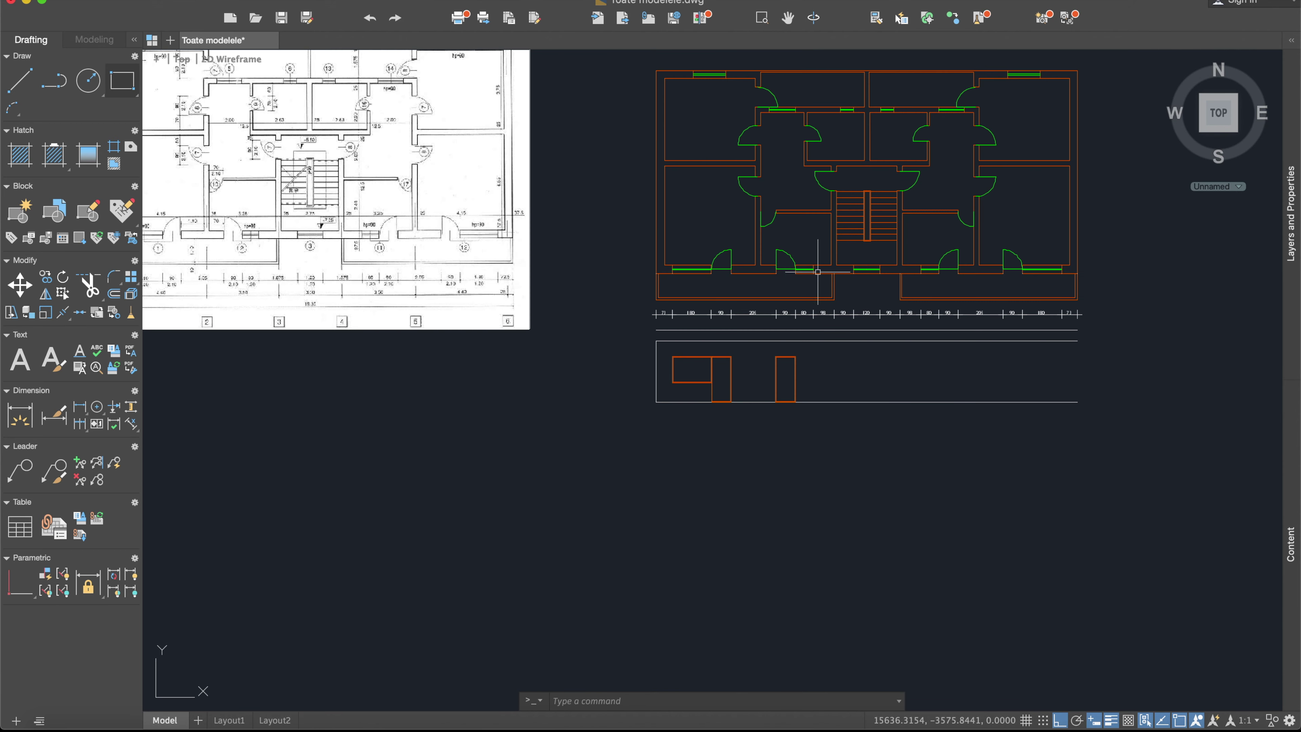
pyautogui.scroll(3, 819, 205)
pyautogui.scroll(3, 749, 479)
pyautogui.scroll(2, 378, 427)
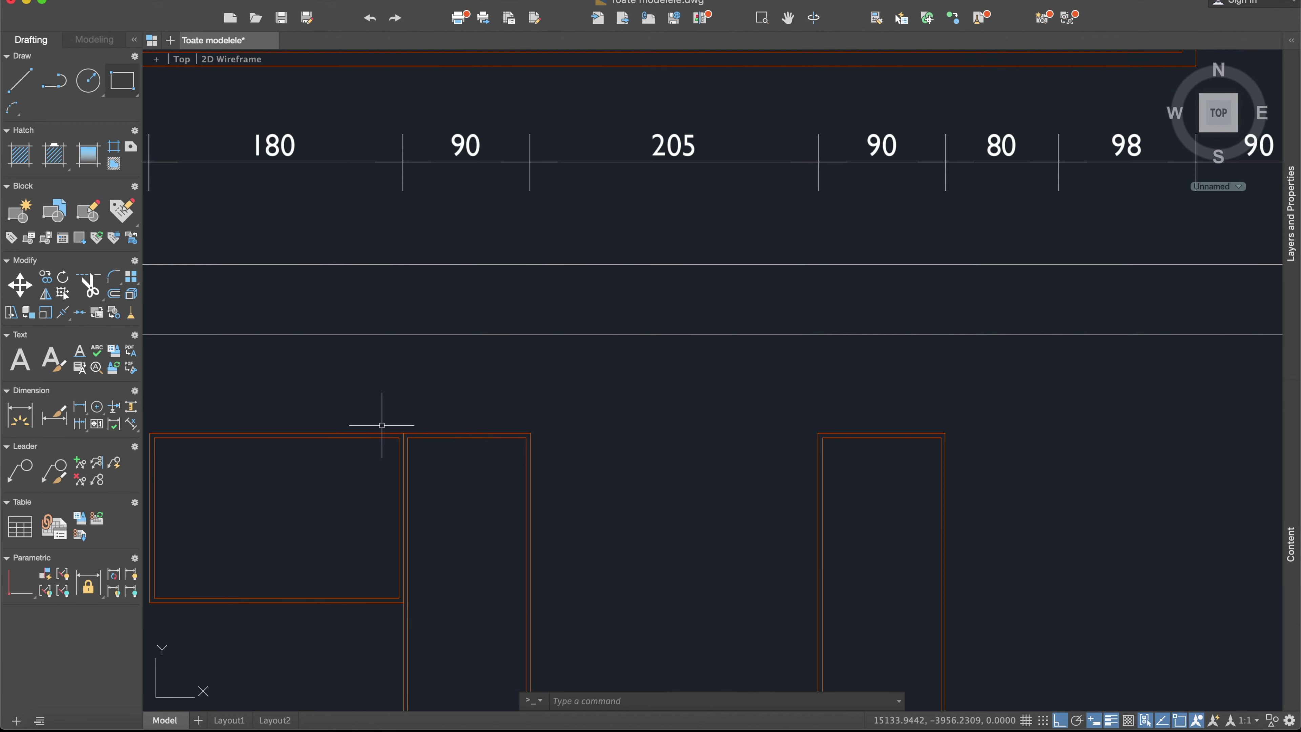
pyautogui.scroll(-5, 458, 444)
pyautogui.scroll(-3, 479, 442)
pyautogui.scroll(-3, 549, 442)
# Zoom in on the elevation's lower orange openings and start a new line.
pyautogui.moveTo(566, 327); pyautogui.dragTo(989, 297, button='middle')
pyautogui.scroll(-5, 771, 318)
pyautogui.scroll(5, 421, 225)
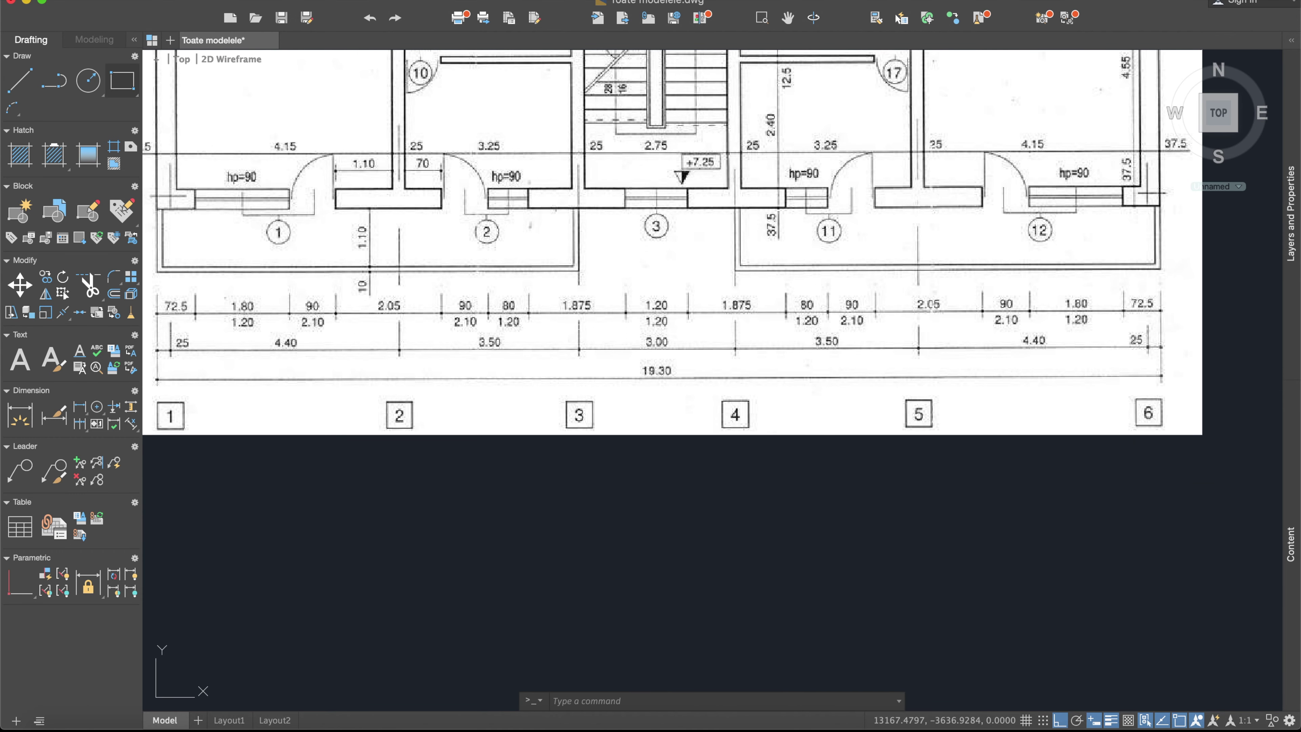
pyautogui.scroll(-4, 540, 297)
pyautogui.scroll(-2, 540, 317)
pyautogui.scroll(4, 769, 389)
pyautogui.scroll(2, 665, 431)
pyautogui.moveTo(348, 336); pyautogui.dragTo(690, 319, button='middle')
pyautogui.scroll(2, 691, 319)
pyautogui.scroll(2, 665, 317)
pyautogui.click(19, 81)
pyautogui.scroll(3, 626, 250)
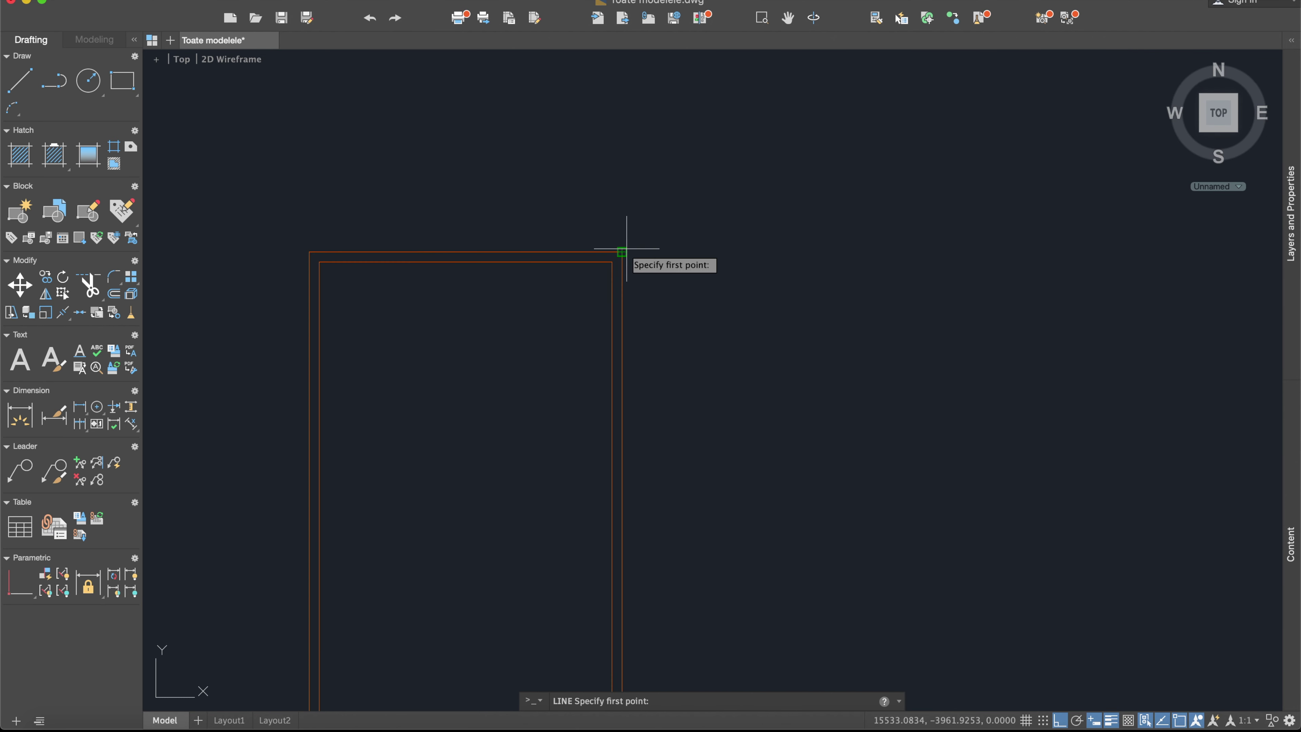
# From the tall rectangle's top-right corner, draw a closed outline: 80 right, 120 down, 80 left, back up.
pyautogui.click(621, 251)
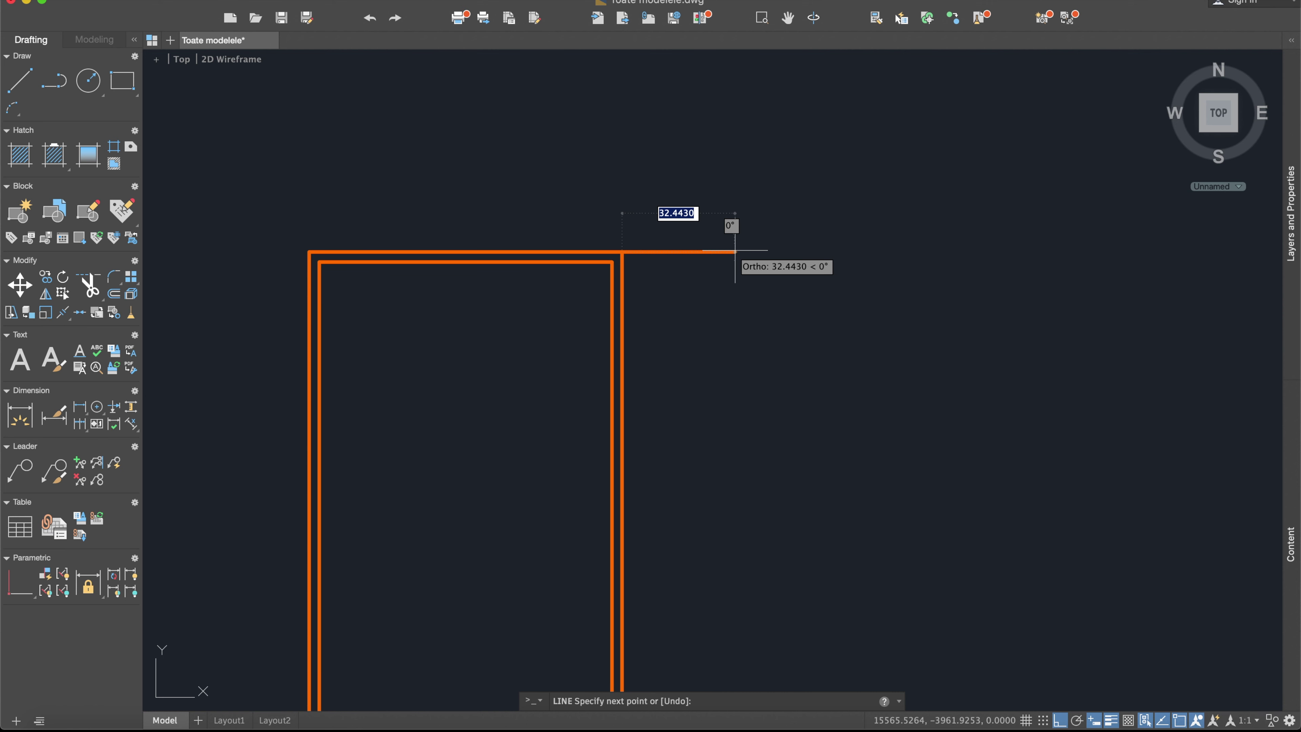
pyautogui.write('80')
pyautogui.press('Return')
pyautogui.write('120')
pyautogui.press('Return')
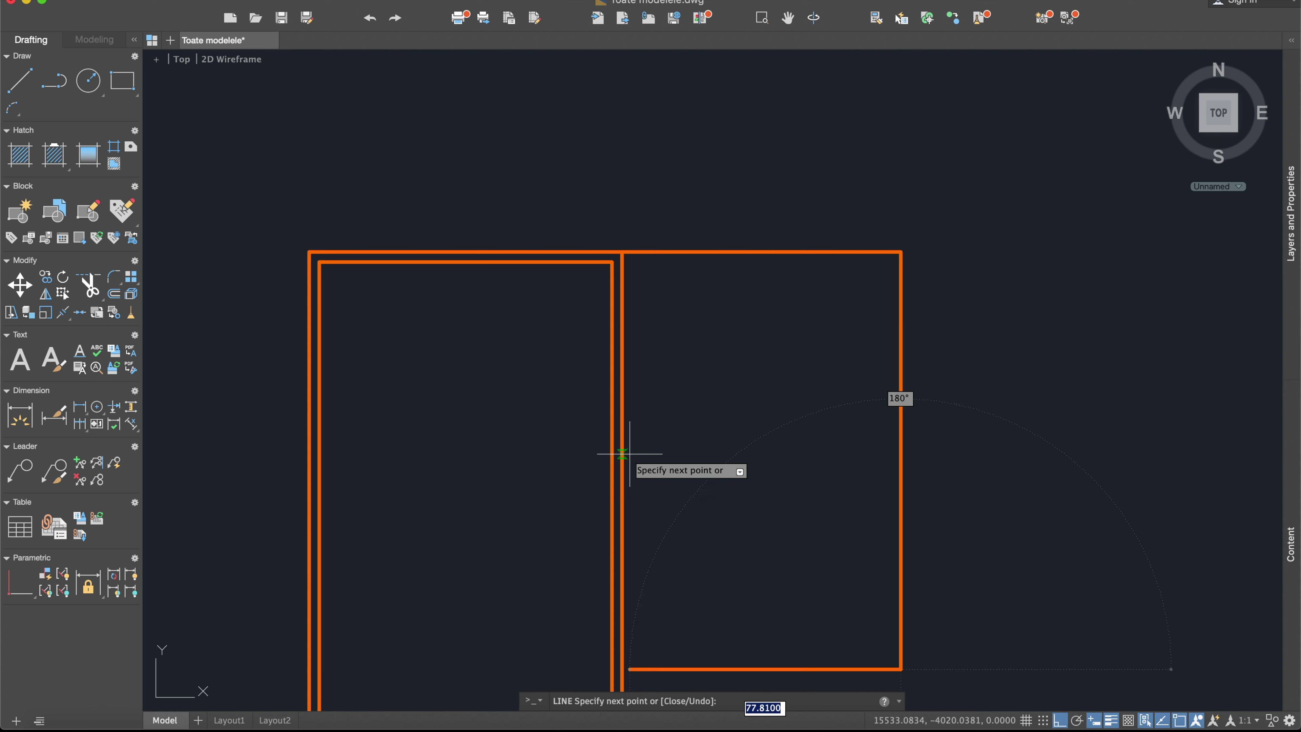
pyautogui.scroll(-5, 656, 443)
pyautogui.write('80')
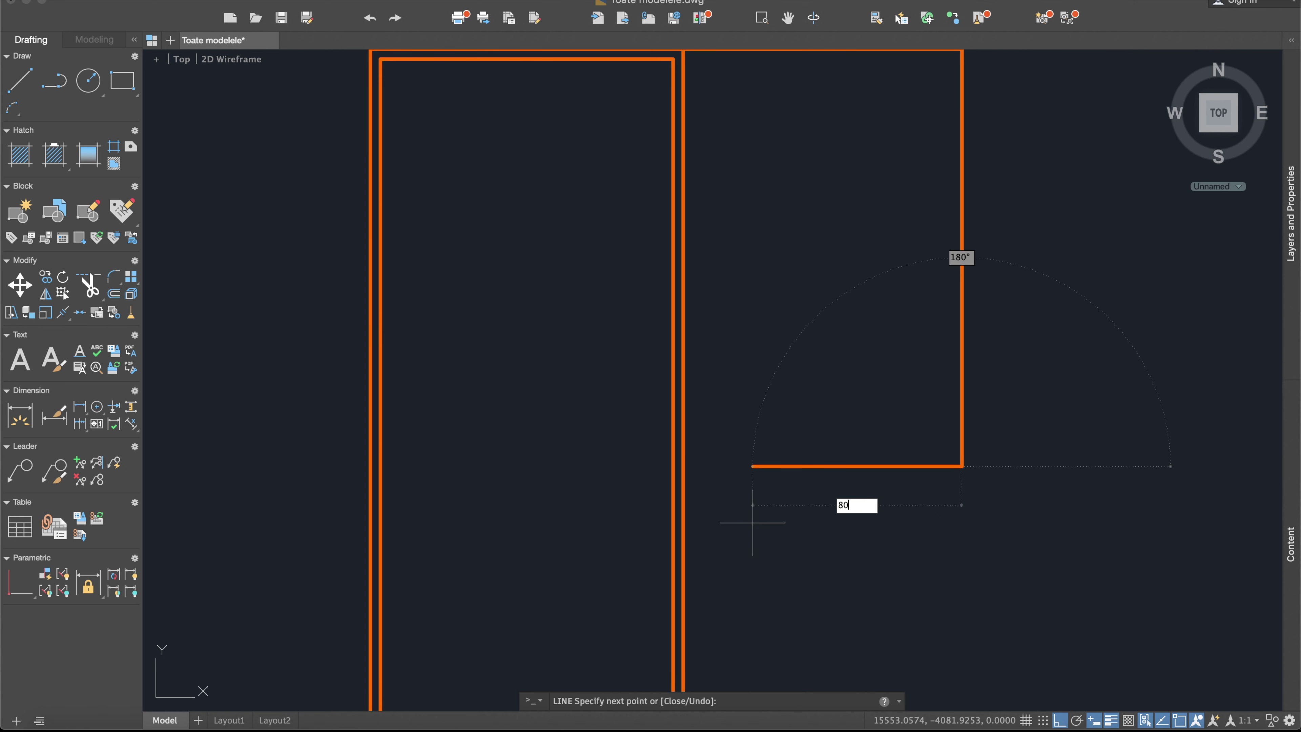
pyautogui.press('Return')
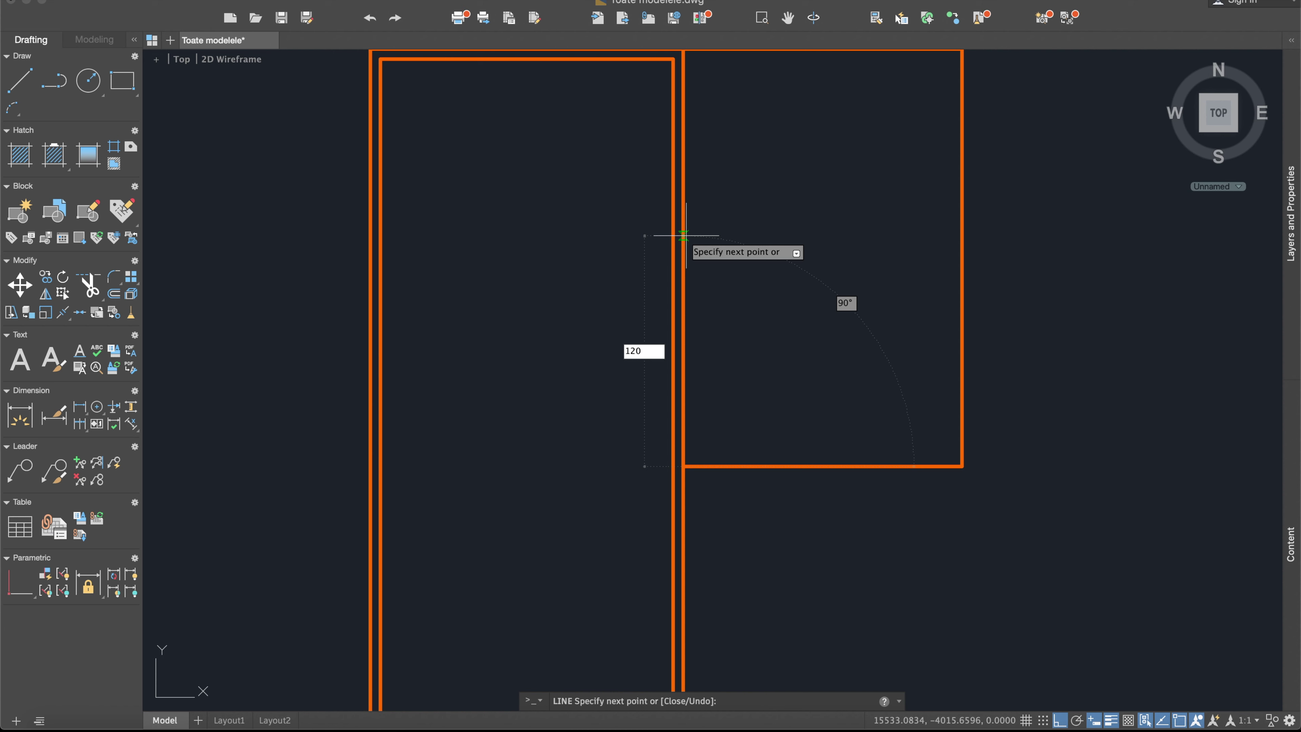
pyautogui.press('Return')
pyautogui.press('Return')
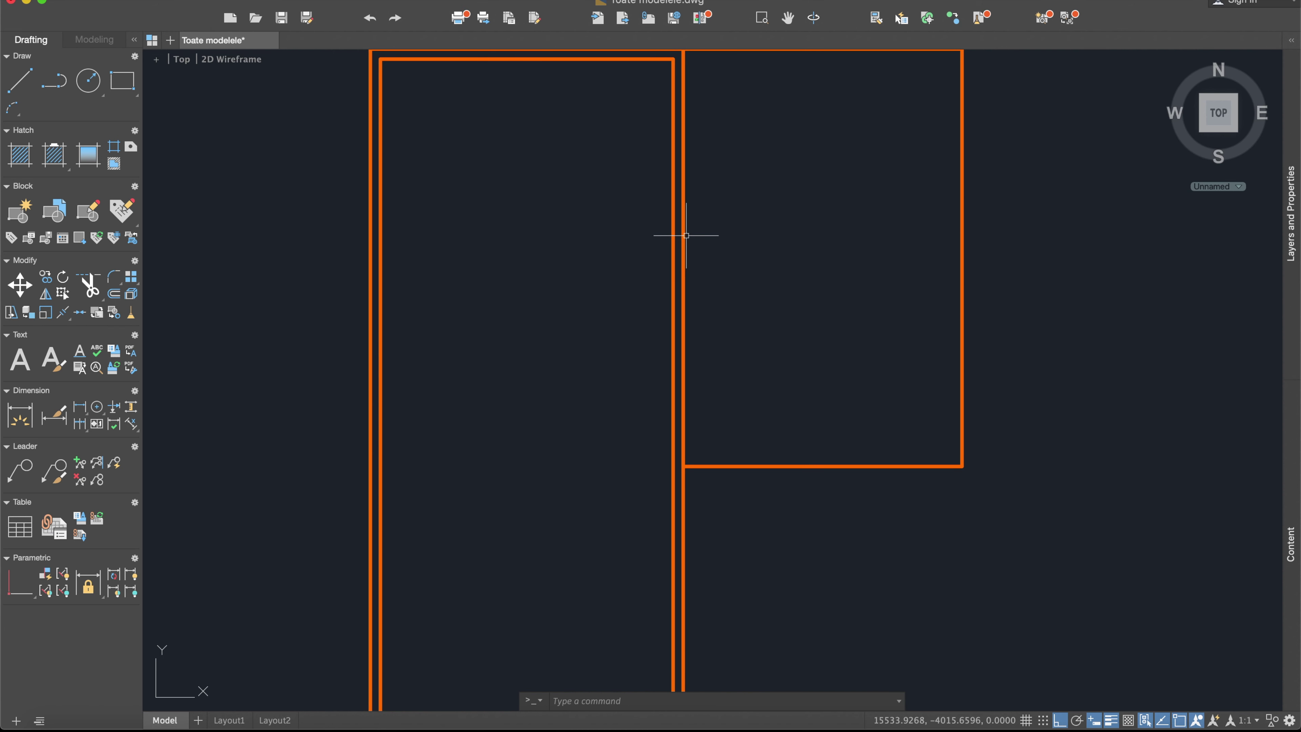
pyautogui.write('off')
pyautogui.press('Return')
pyautogui.scroll(2, 737, 225)
# Offset the new rectangle's top, right, bottom and left edges inward as inner wall lines.
pyautogui.scroll(-4, 778, 221)
pyautogui.click(832, 119)
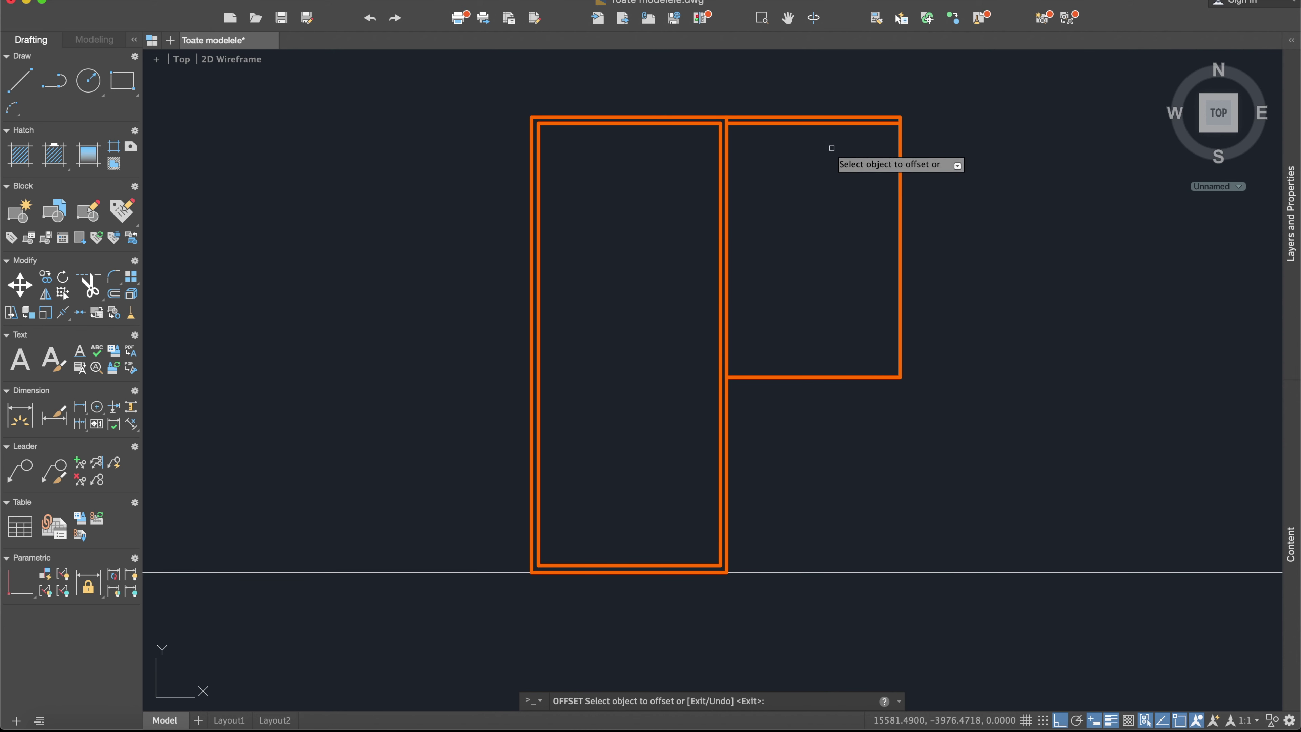
pyautogui.click(900, 231)
pyautogui.click(842, 241)
pyautogui.click(815, 378)
pyautogui.click(814, 281)
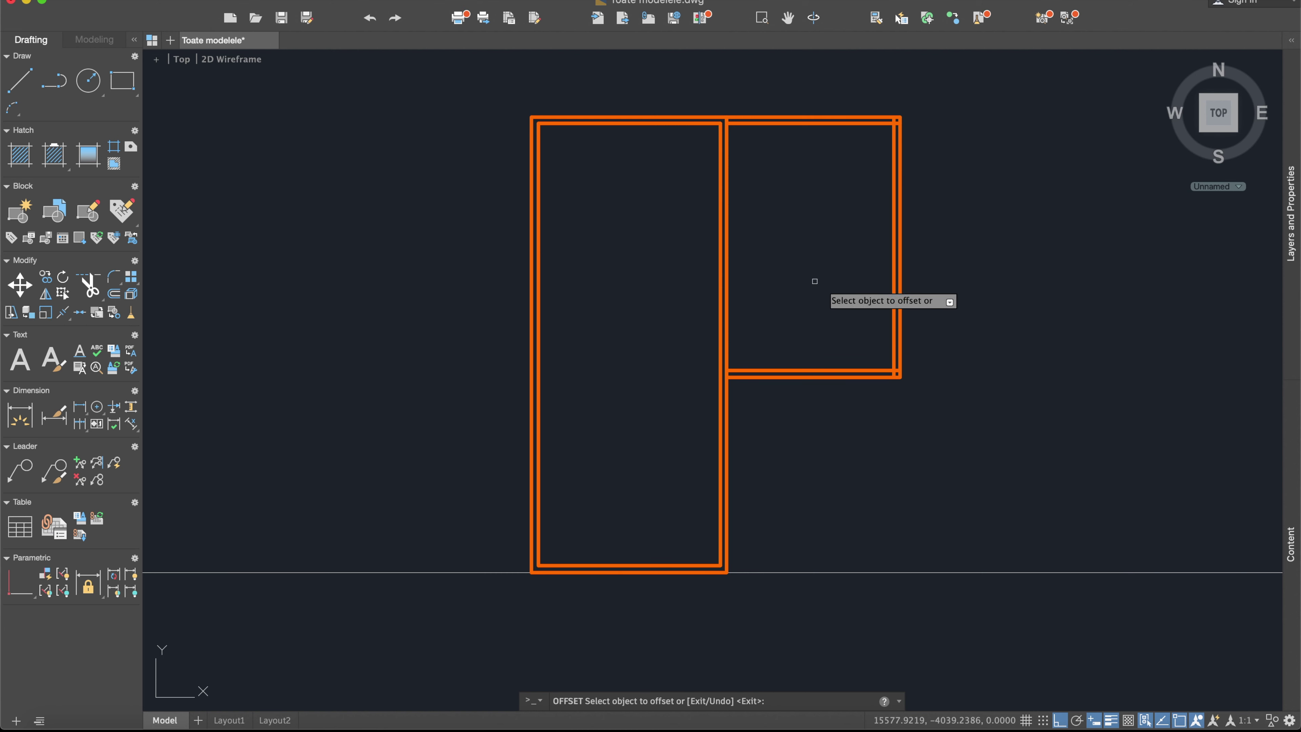
pyautogui.click(724, 236)
pyautogui.click(799, 239)
pyautogui.press('Escape')
# Trim the overlapping wall lines at the top junction with the tall rectangle.
pyautogui.press('Return')
pyautogui.click(907, 408)
pyautogui.click(630, 102)
pyautogui.press('Return')
pyautogui.scroll(5, 725, 116)
pyautogui.scroll(3, 786, 87)
pyautogui.click(785, 90)
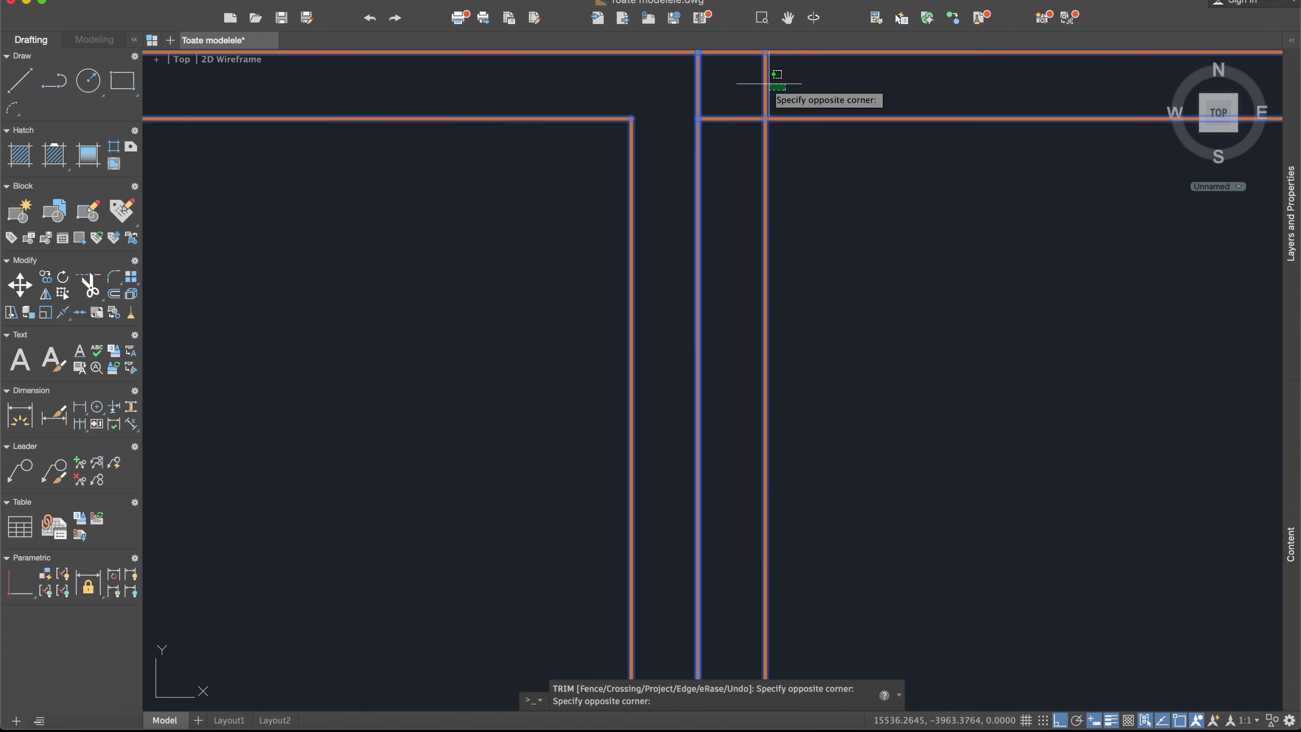
pyautogui.click(734, 128)
pyautogui.click(788, 199)
pyautogui.scroll(-5, 896, 403)
pyautogui.scroll(3, 762, 448)
pyautogui.scroll(3, 748, 434)
pyautogui.scroll(2, 756, 442)
# Trim the remaining overlapping lines at the lower junction and the wall corner.
pyautogui.click(762, 443)
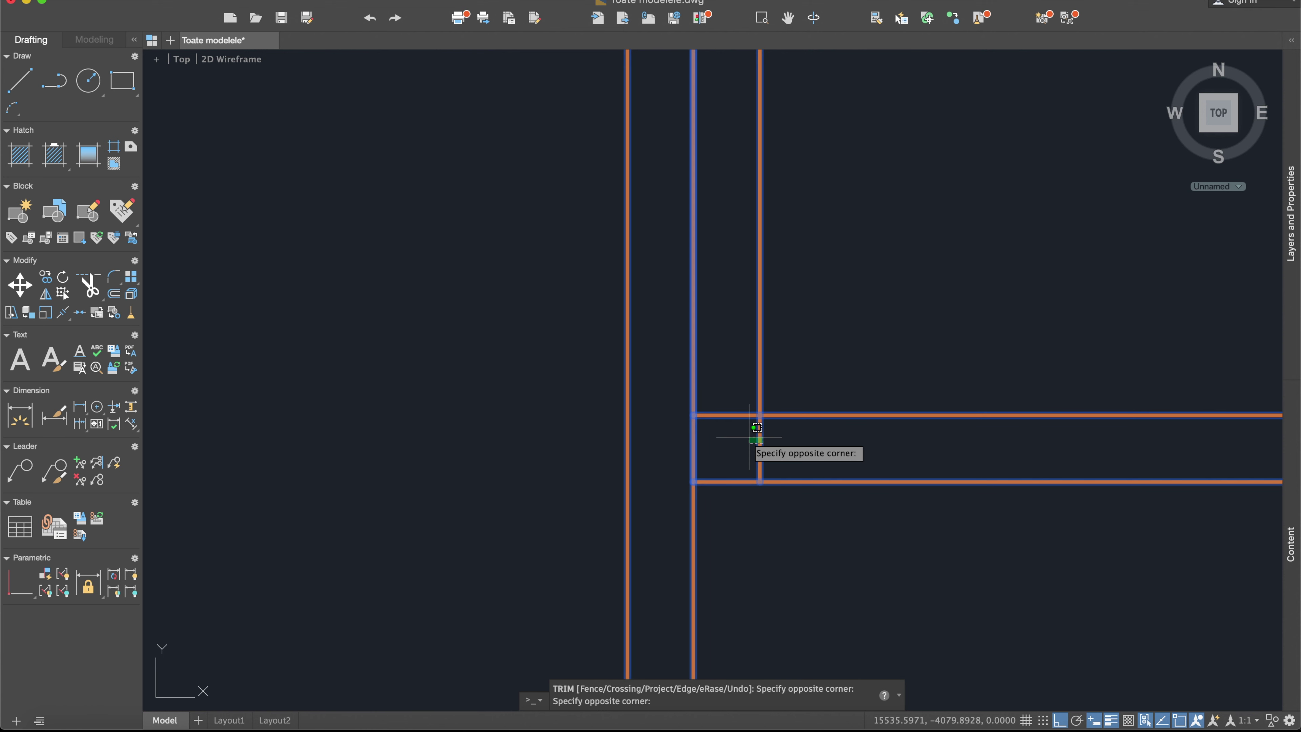
pyautogui.click(743, 421)
pyautogui.scroll(-2, 882, 408)
pyautogui.scroll(-2, 882, 342)
pyautogui.scroll(-1, 1074, 314)
pyautogui.scroll(2, 843, 313)
pyautogui.scroll(2, 843, 448)
pyautogui.click(823, 431)
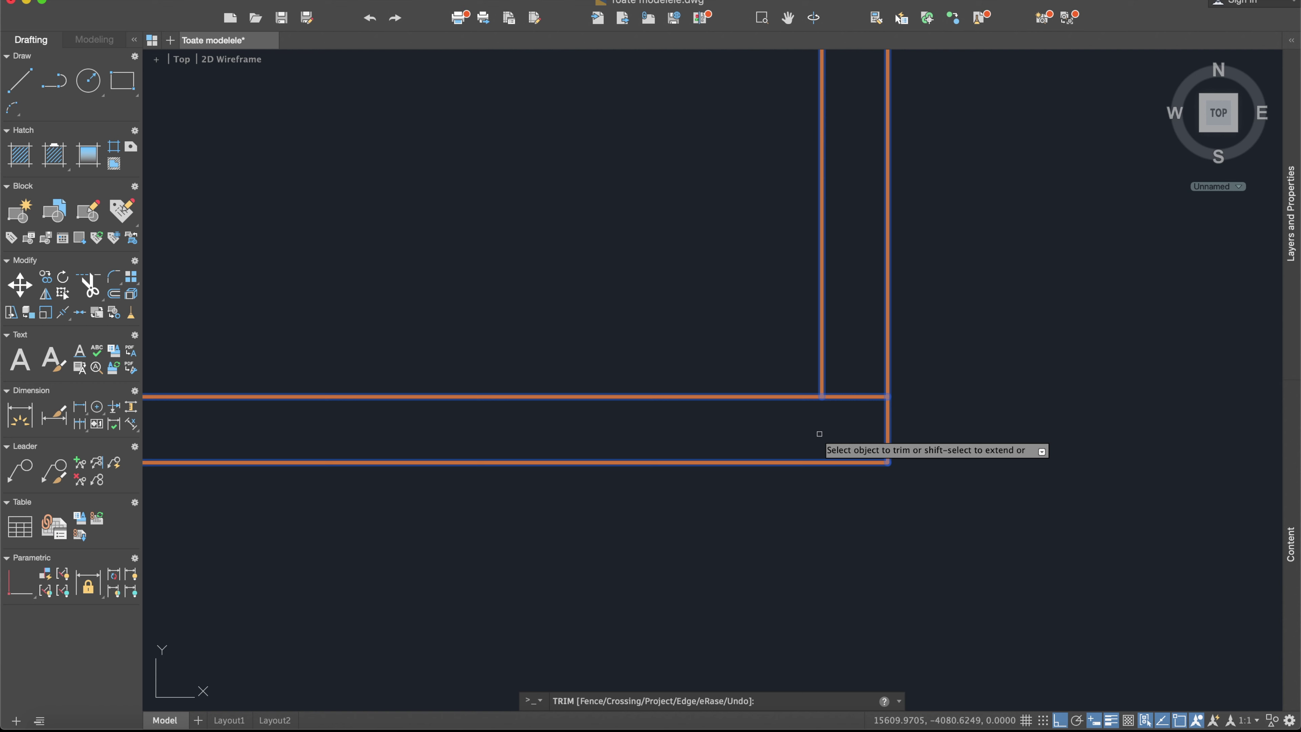
pyautogui.scroll(-1, 844, 397)
pyautogui.scroll(-1, 861, 301)
pyautogui.moveTo(861, 300); pyautogui.dragTo(861, 417, button='middle')
pyautogui.scroll(3, 858, 297)
pyautogui.scroll(2, 916, 247)
pyautogui.click(916, 239)
pyautogui.click(870, 215)
pyautogui.scroll(-4, 866, 276)
pyautogui.scroll(-1, 866, 276)
pyautogui.press('Escape')
pyautogui.scroll(-4, 767, 379)
pyautogui.moveTo(701, 323); pyautogui.dragTo(785, 474, button='middle')
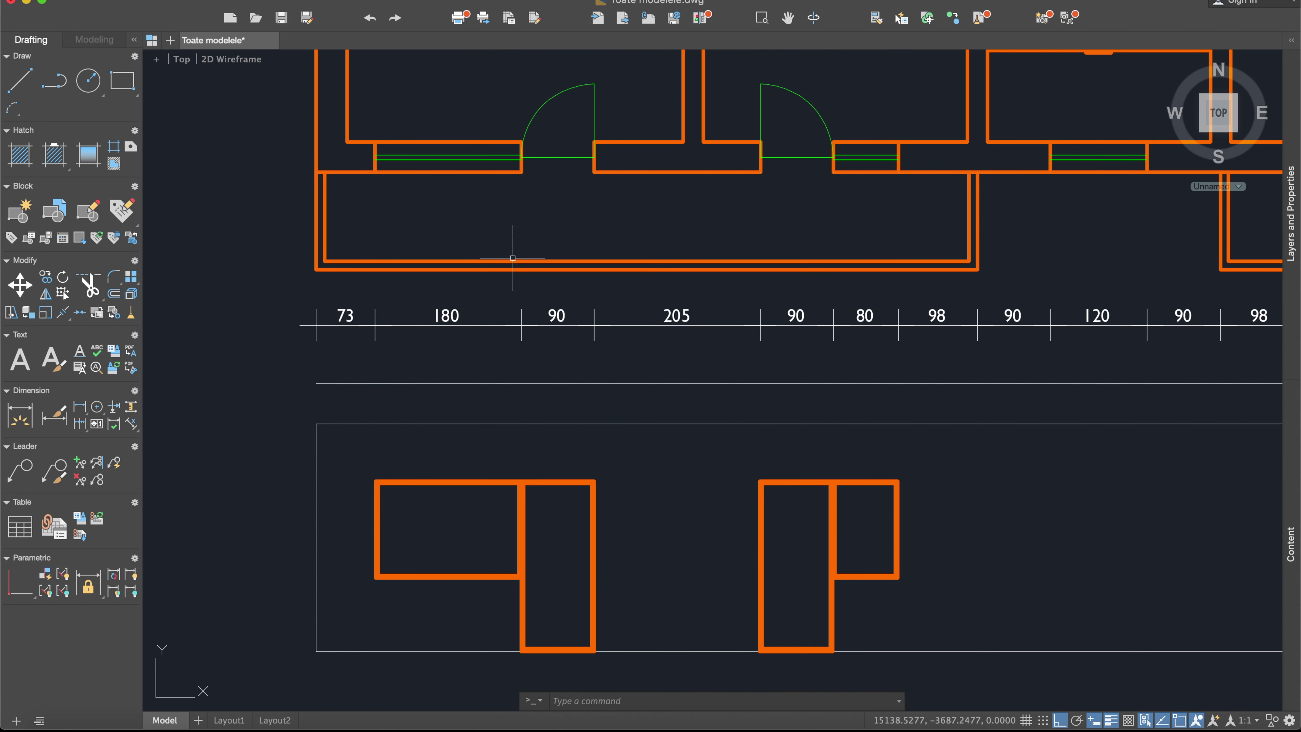
# Draw a vertical line from the wall shape's corner down past the elevation frame.
pyautogui.moveTo(930, 589); pyautogui.dragTo(865, 456, button='middle')
pyautogui.scroll(4, 833, 415)
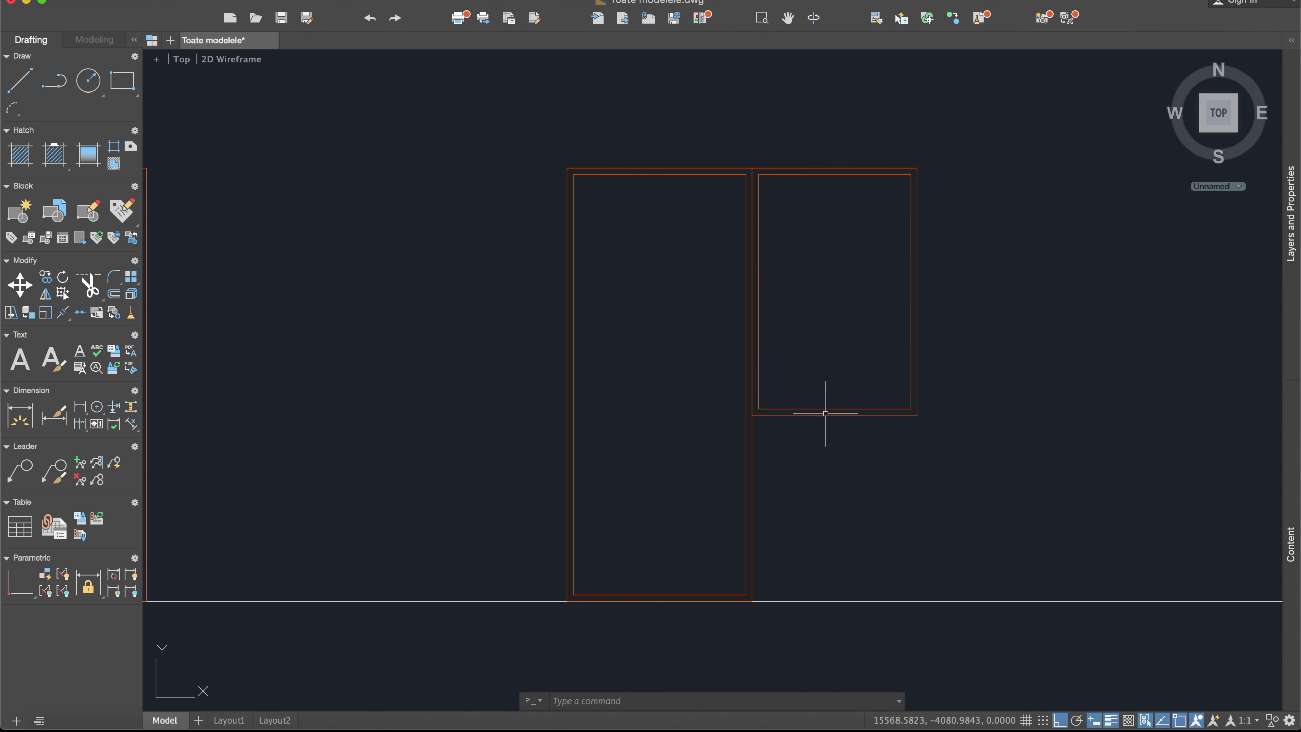
pyautogui.scroll(4, 831, 413)
pyautogui.scroll(-5, 831, 413)
pyautogui.scroll(-4, 832, 413)
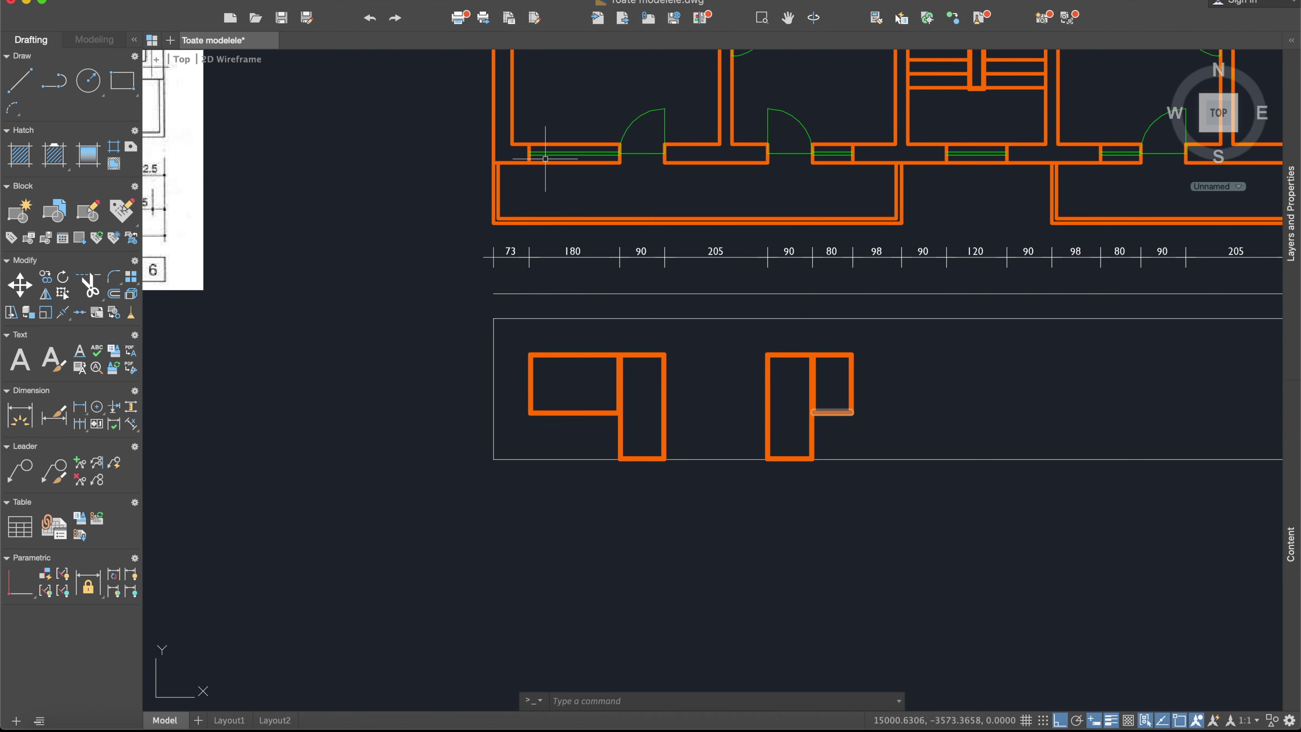
pyautogui.click(19, 80)
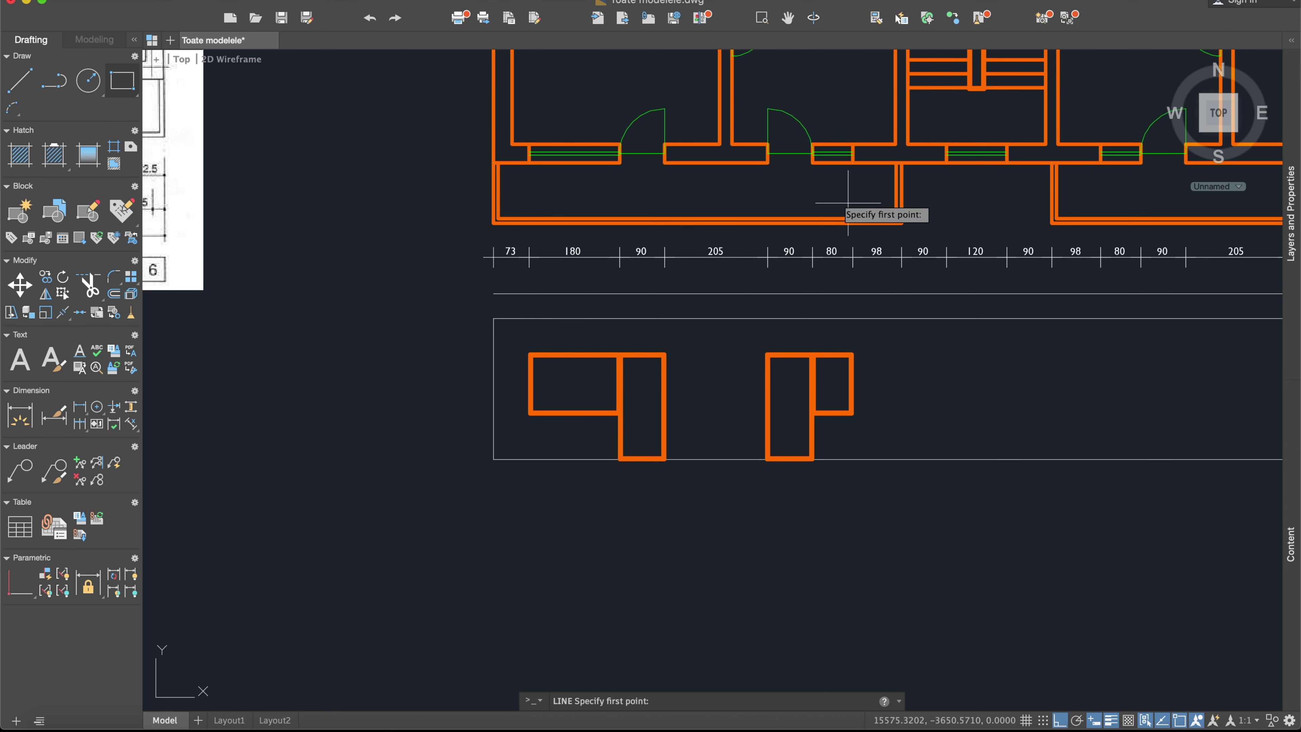
pyautogui.scroll(2, 924, 238)
pyautogui.click(884, 210)
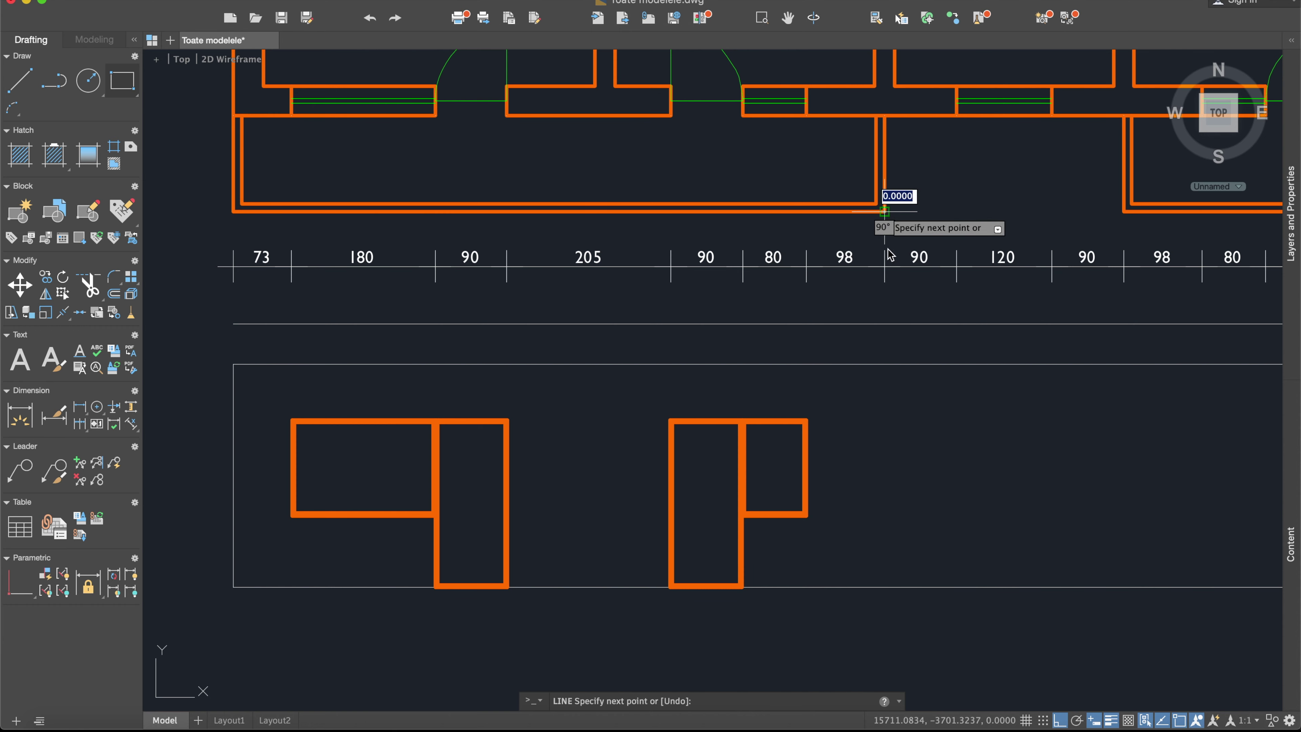
pyautogui.moveTo(886, 363); pyautogui.dragTo(876, 108, button='middle')
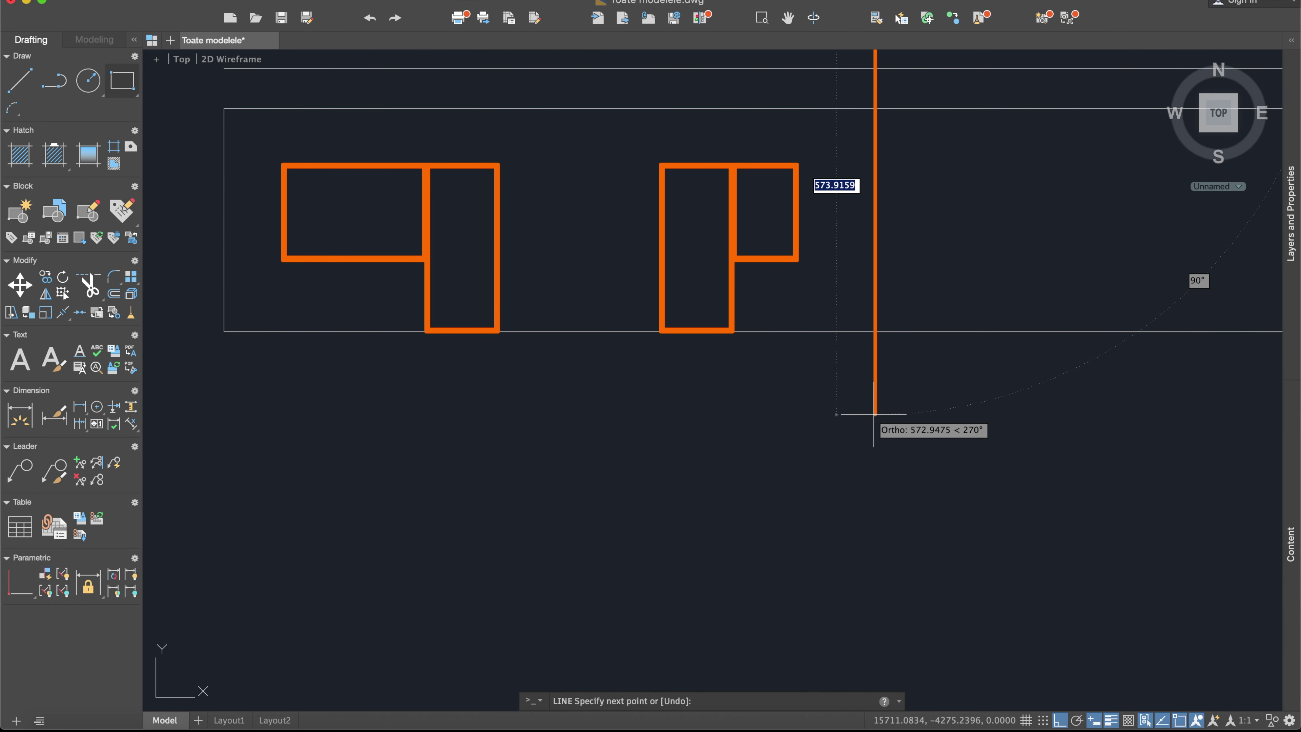
pyautogui.click(875, 414)
pyautogui.press('Escape')
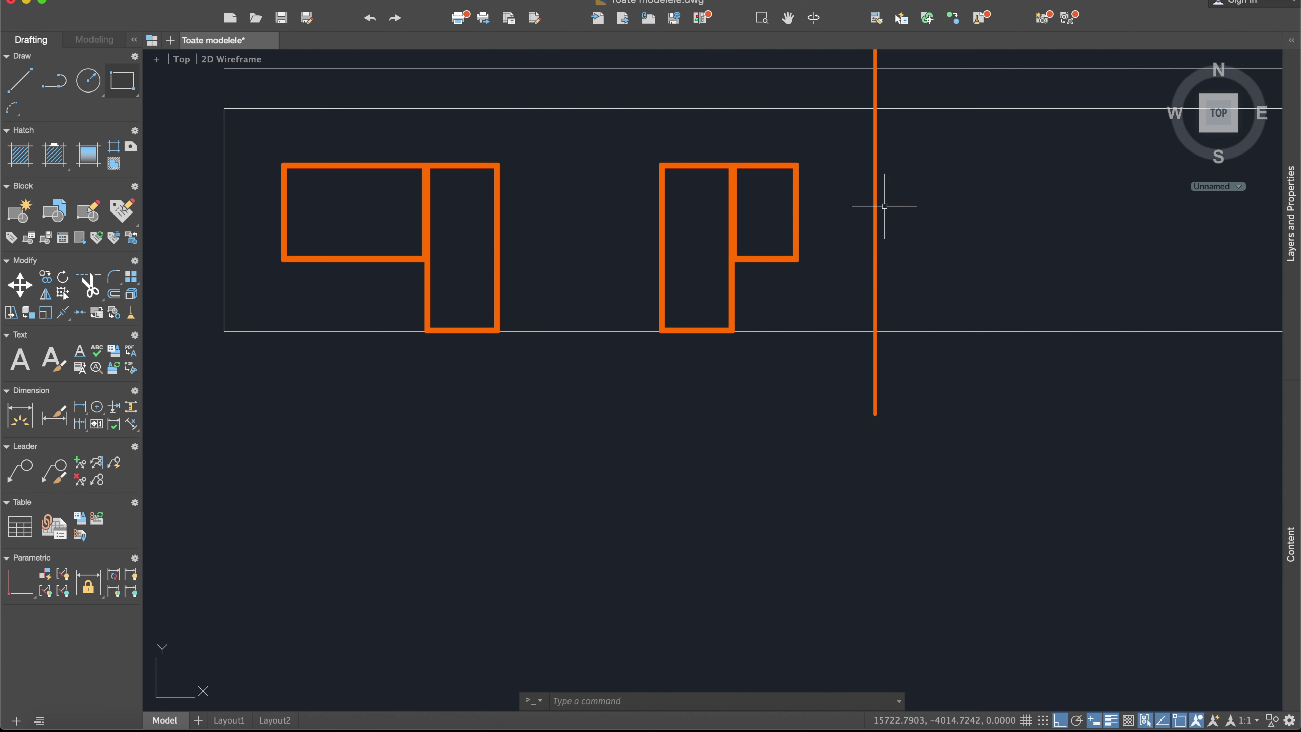
pyautogui.write('trim')
# Trim away the vertical line's portion inside the frame.
pyautogui.press('Return')
pyautogui.click(943, 407)
pyautogui.click(757, 135)
pyautogui.press('Return')
pyautogui.click(876, 214)
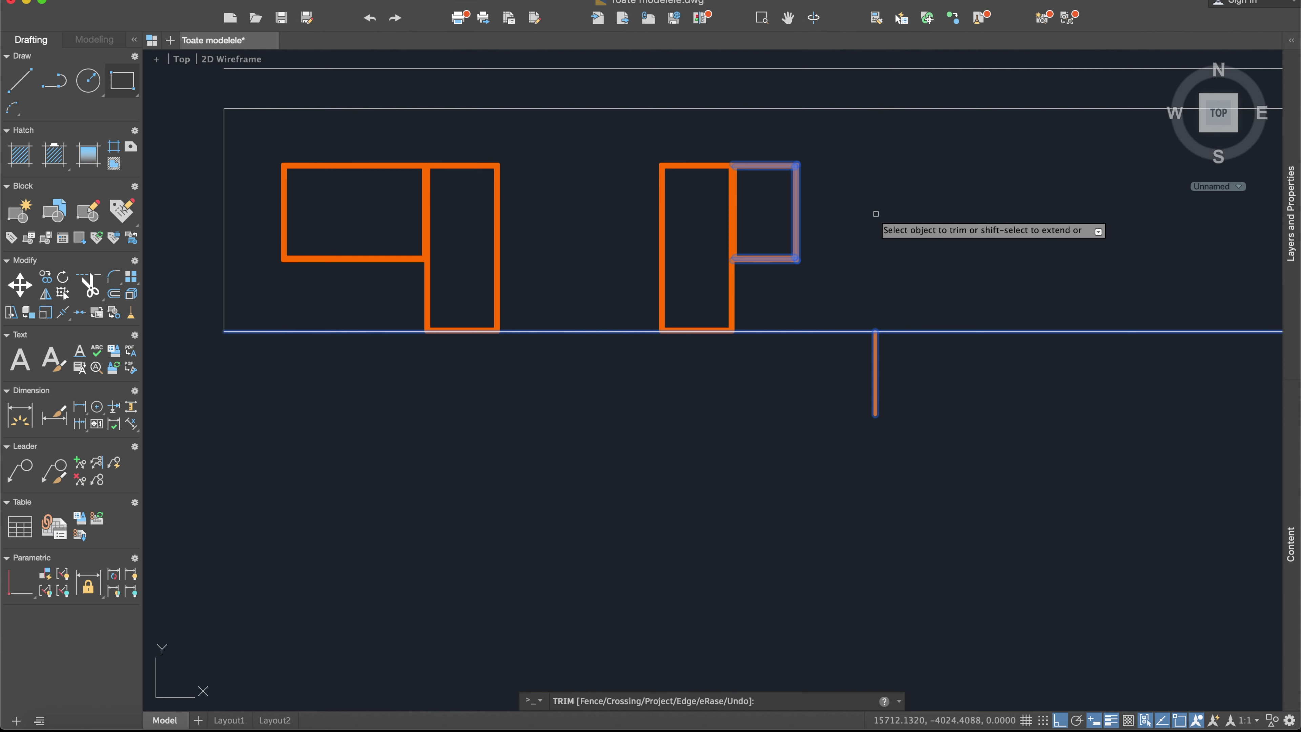
pyautogui.press('Return')
pyautogui.scroll(-4, 876, 214)
pyautogui.scroll(2, 875, 251)
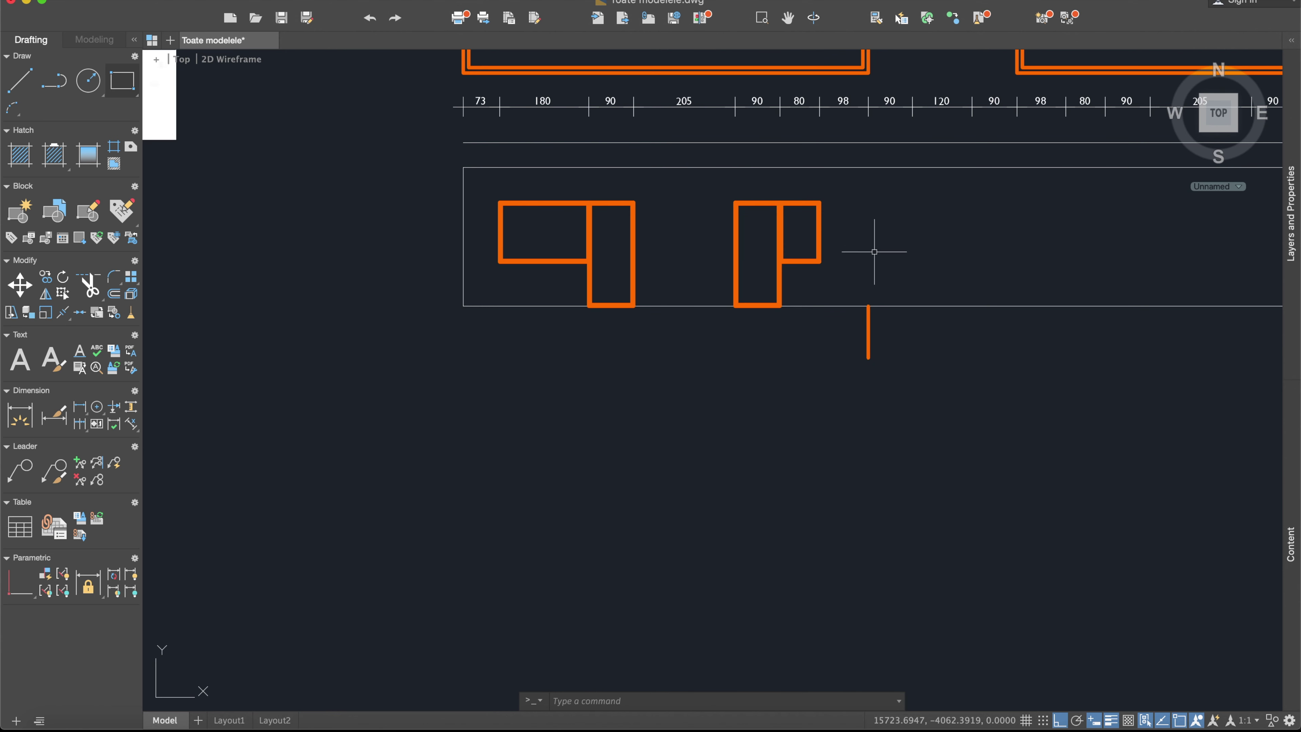
# Draw a line from the stub up to the shapes' mid-height, then left past the frame.
pyautogui.write('l')
pyautogui.press('Return')
pyautogui.click(868, 305)
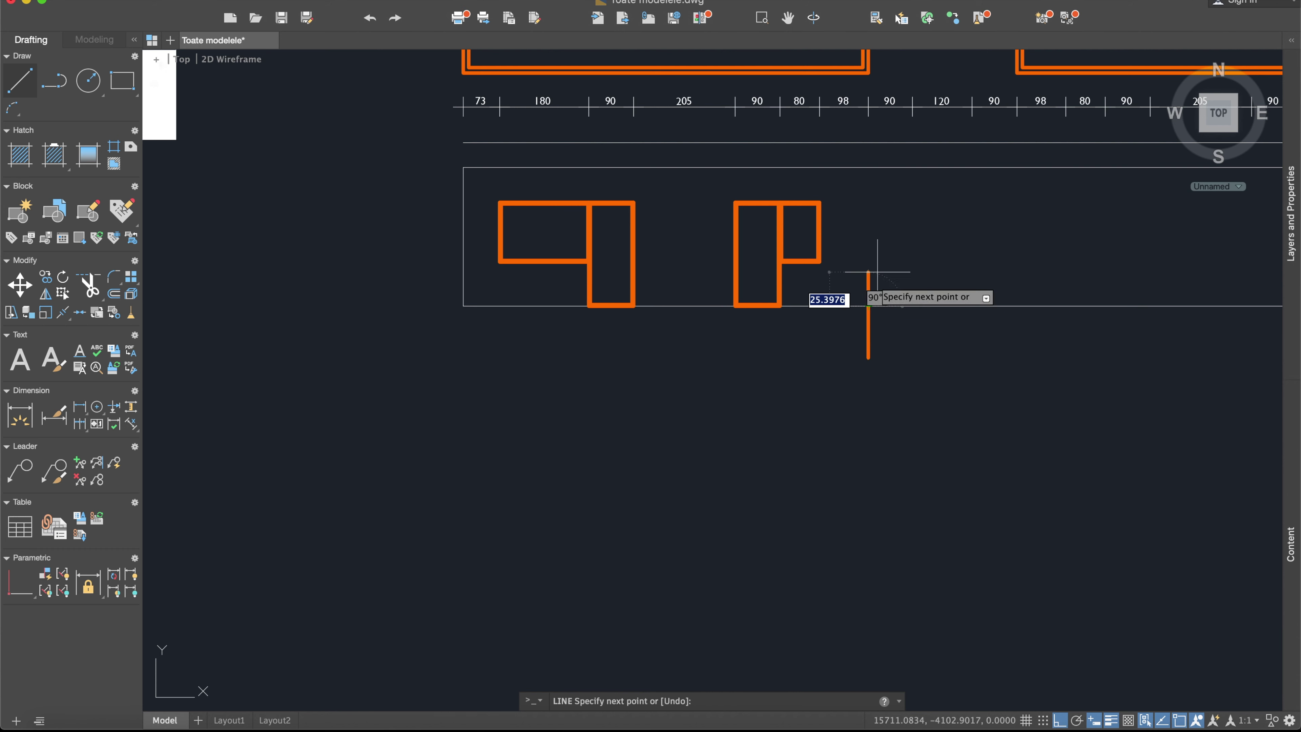
pyautogui.click(869, 263)
pyautogui.click(315, 232)
pyautogui.press('Escape')
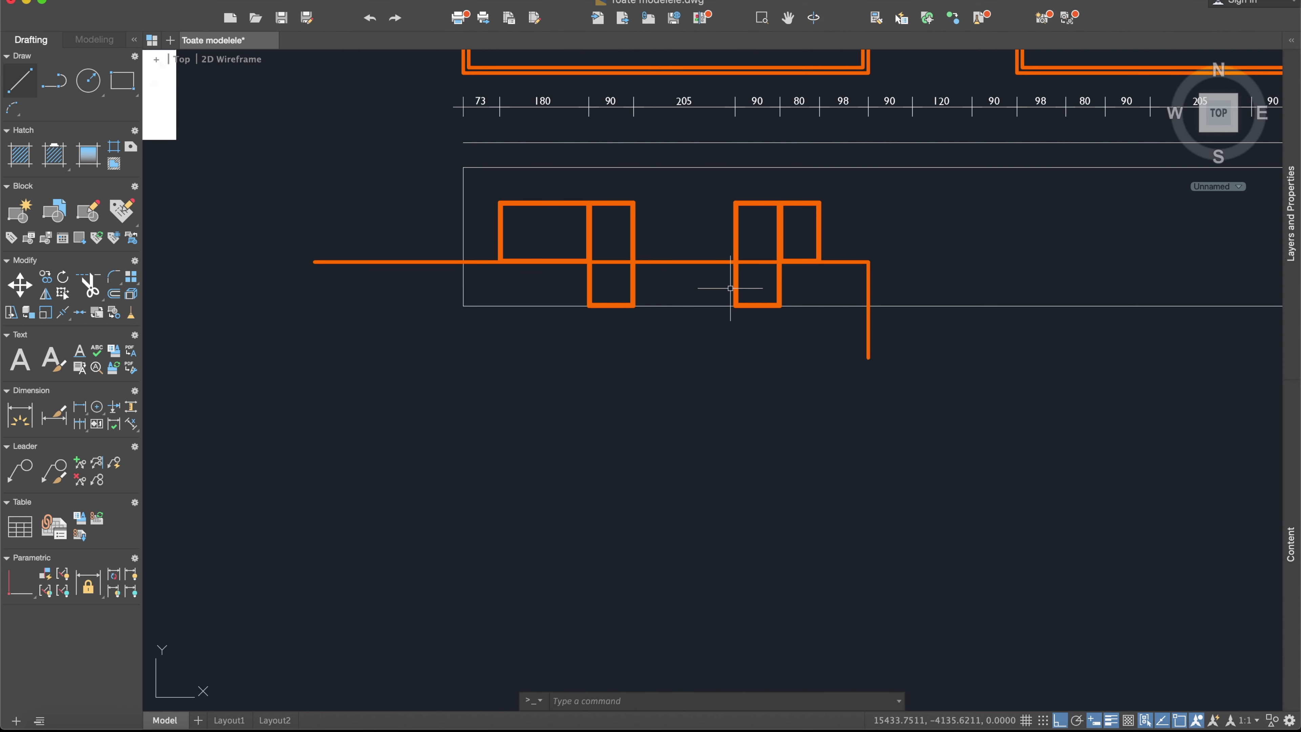
pyautogui.write('trim')
# Trim the horizontal line's overhang left of the elevation frame.
pyautogui.press('Return')
pyautogui.click(995, 452)
pyautogui.click(415, 195)
pyautogui.press('Return')
pyautogui.click(394, 262)
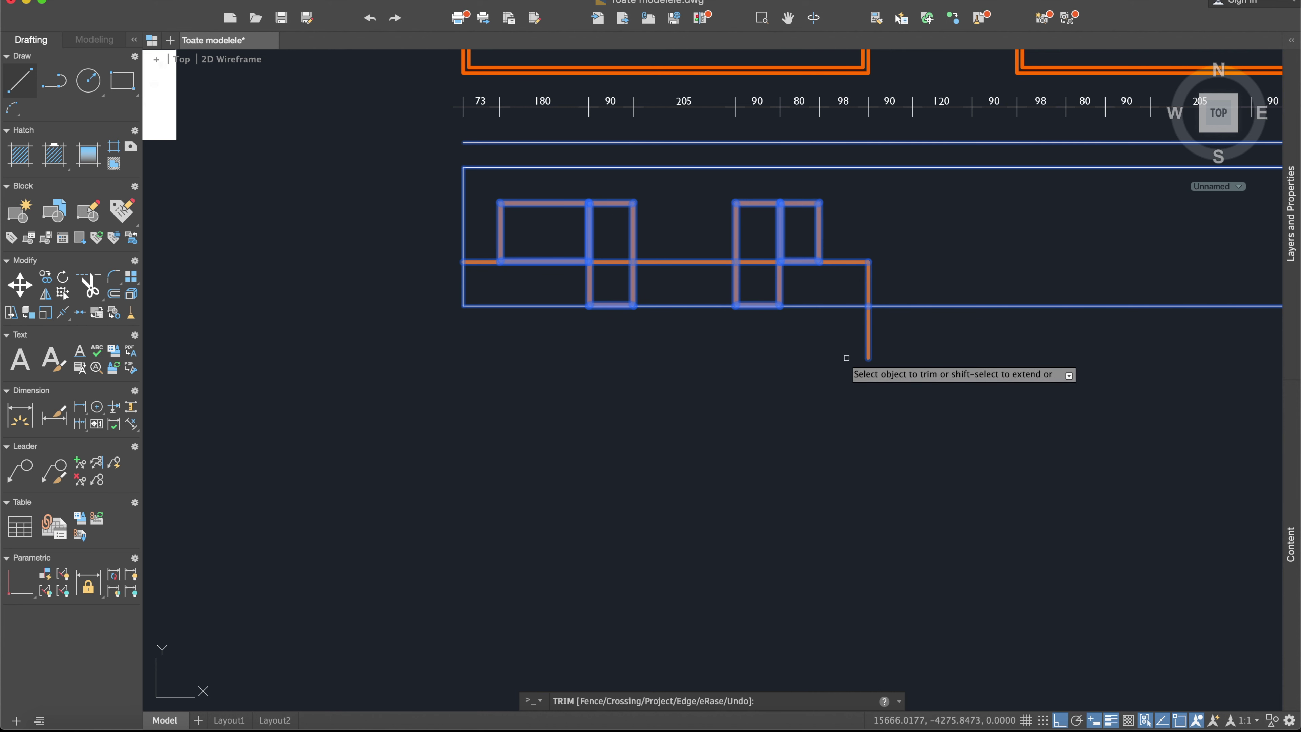
pyautogui.press('Escape')
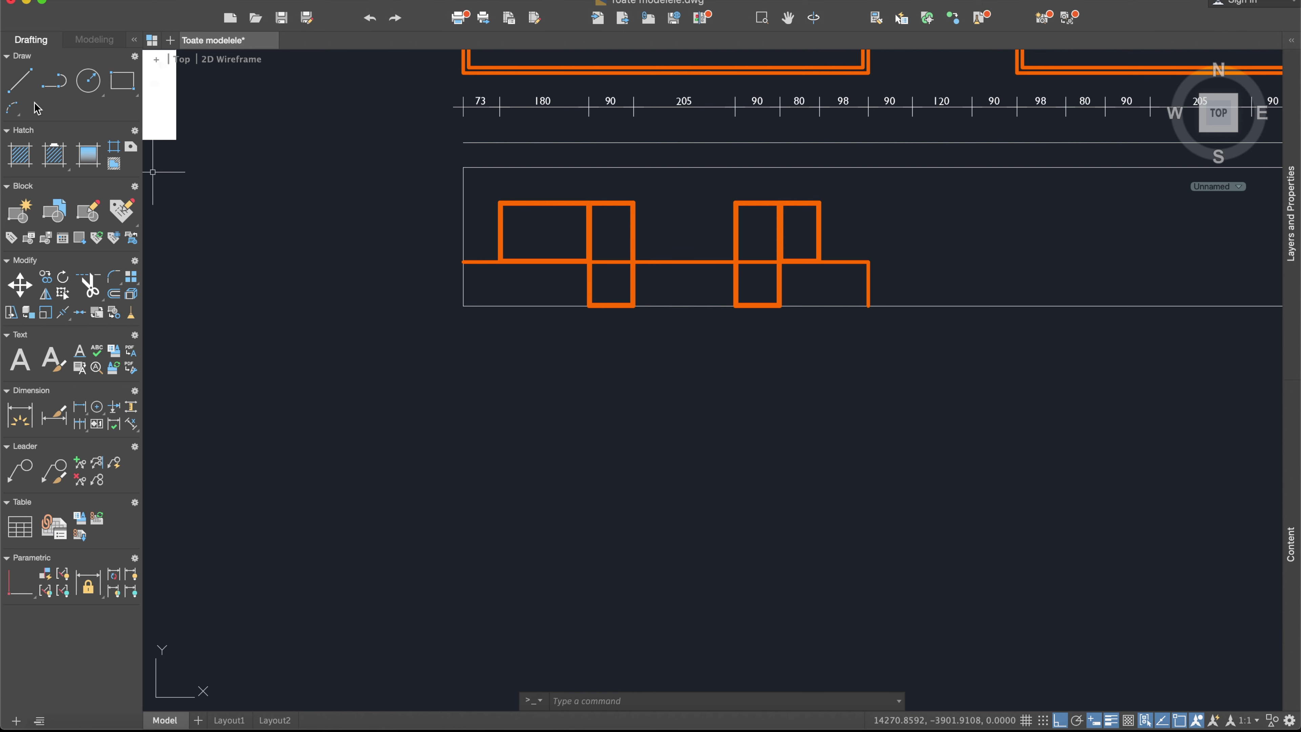
pyautogui.scroll(2, 497, 271)
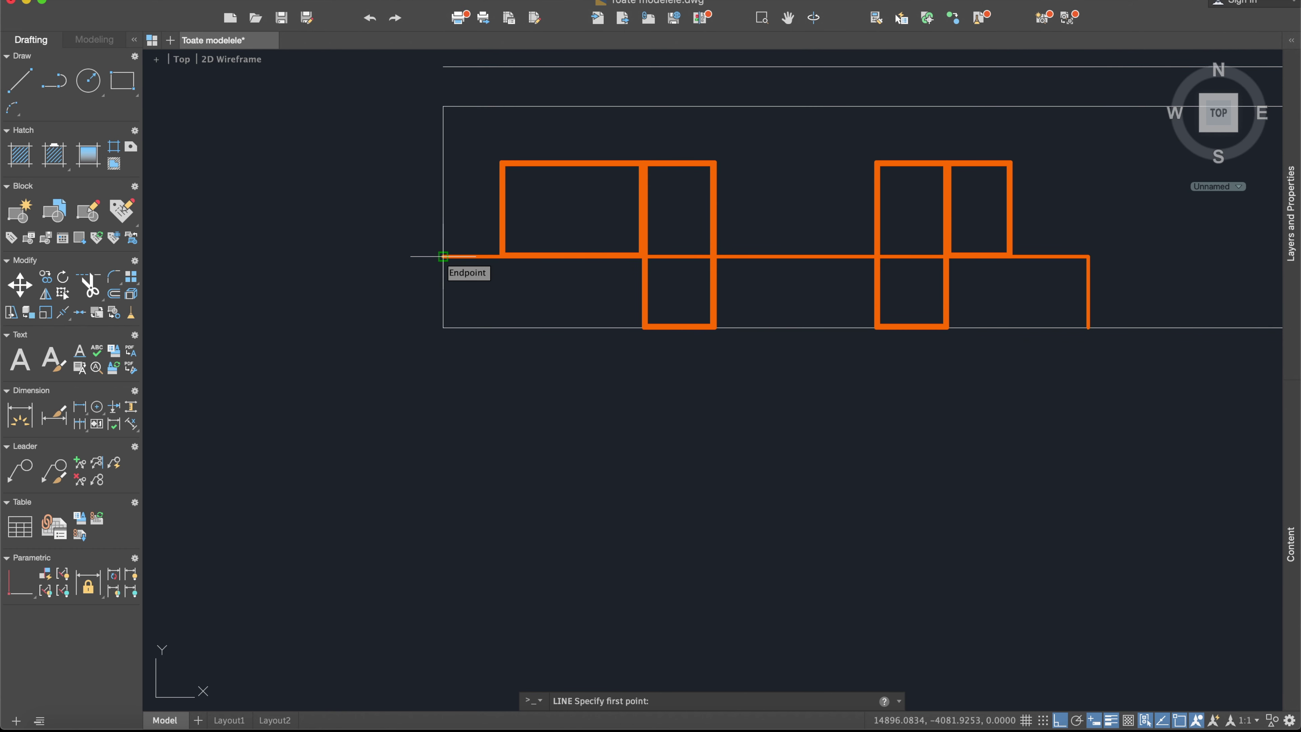
# Draw a vertical line from the horizontal line's left end down to the frame's bottom edge.
pyautogui.press('Escape')
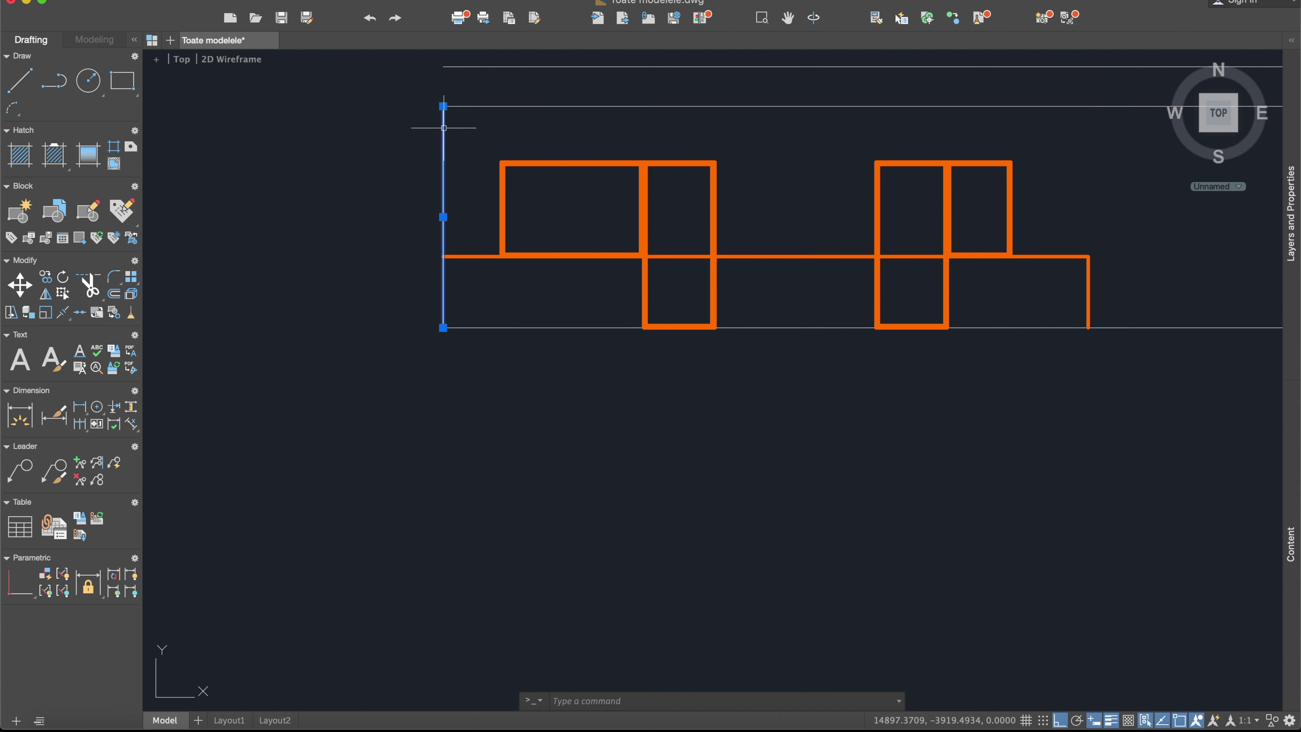
pyautogui.click(18, 89)
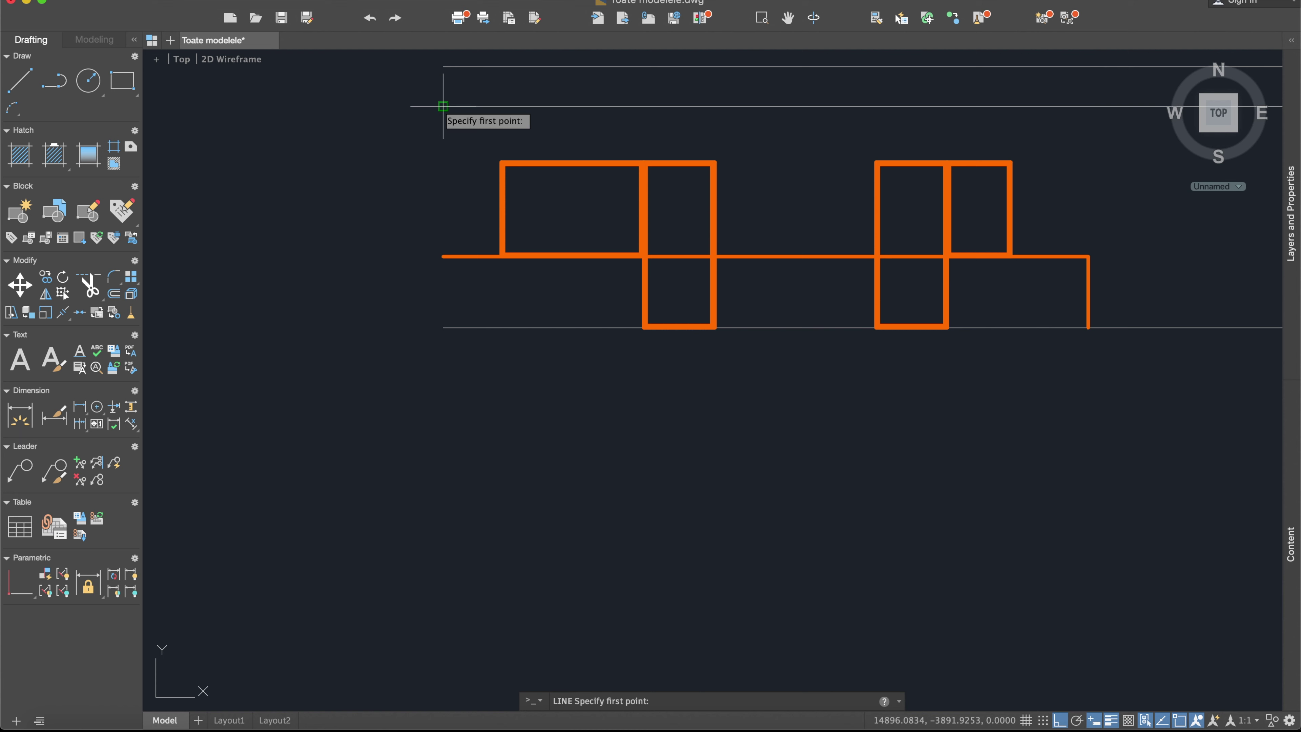
pyautogui.click(443, 256)
pyautogui.click(443, 327)
pyautogui.press('Escape')
pyautogui.scroll(-2, 623, 370)
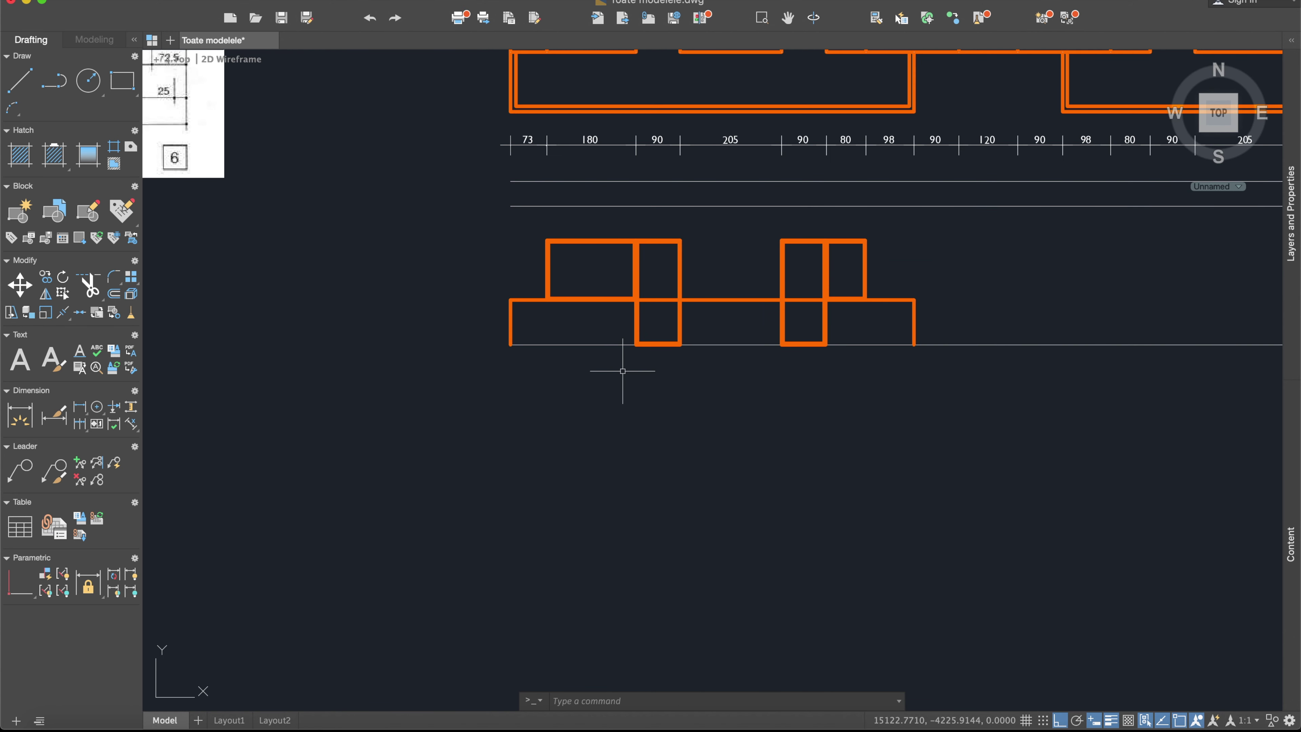
# Trim the leftover lower vertical segments beneath both wall shapes.
pyautogui.write('tr')
pyautogui.press('Return')
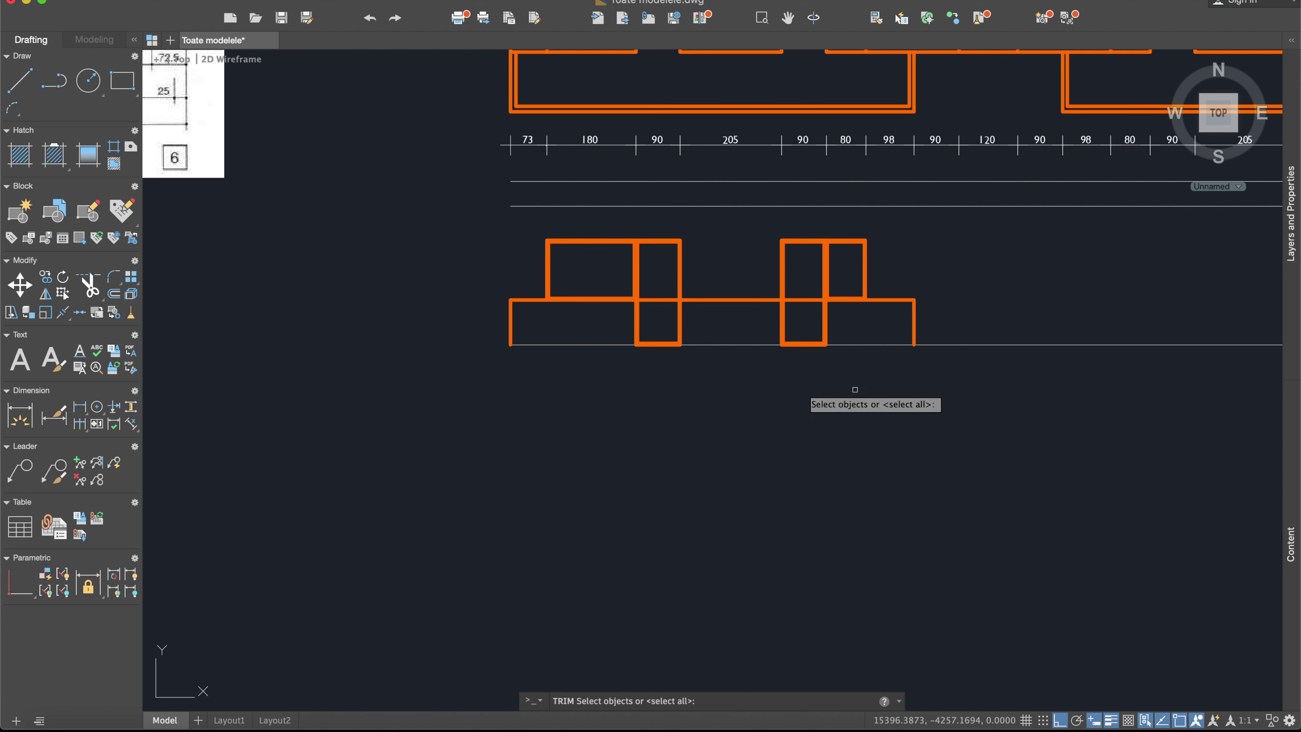
pyautogui.click(948, 398)
pyautogui.click(494, 200)
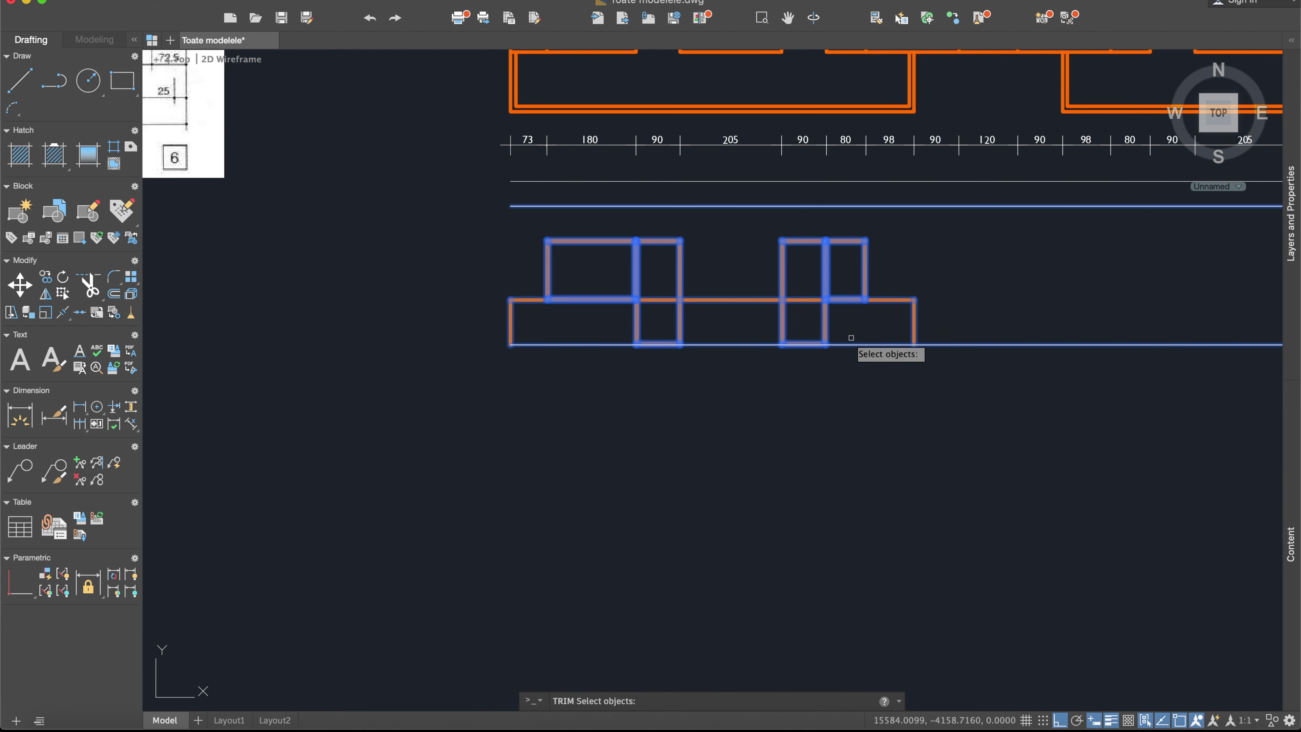
pyautogui.scroll(2, 854, 354)
pyautogui.scroll(2, 840, 341)
pyautogui.click(835, 336)
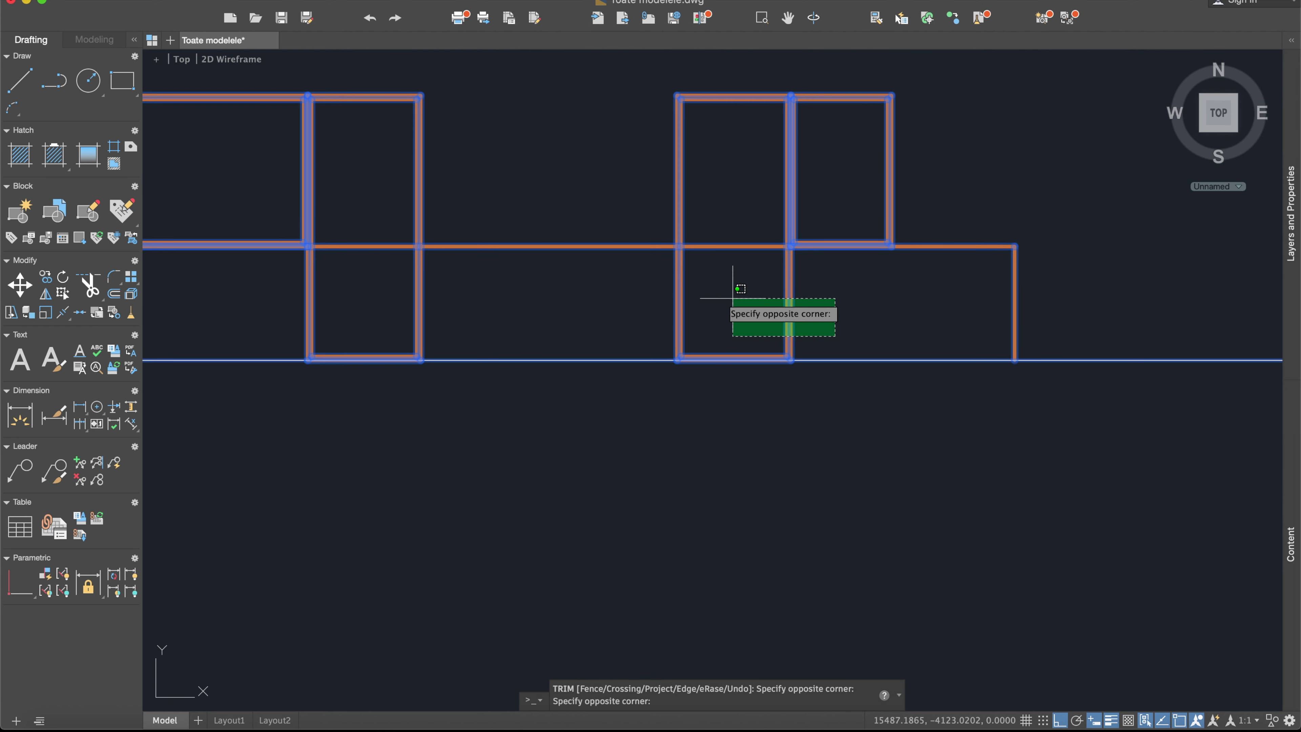
pyautogui.click(662, 281)
pyautogui.moveTo(490, 297); pyautogui.dragTo(892, 312, button='middle')
pyautogui.click(871, 317)
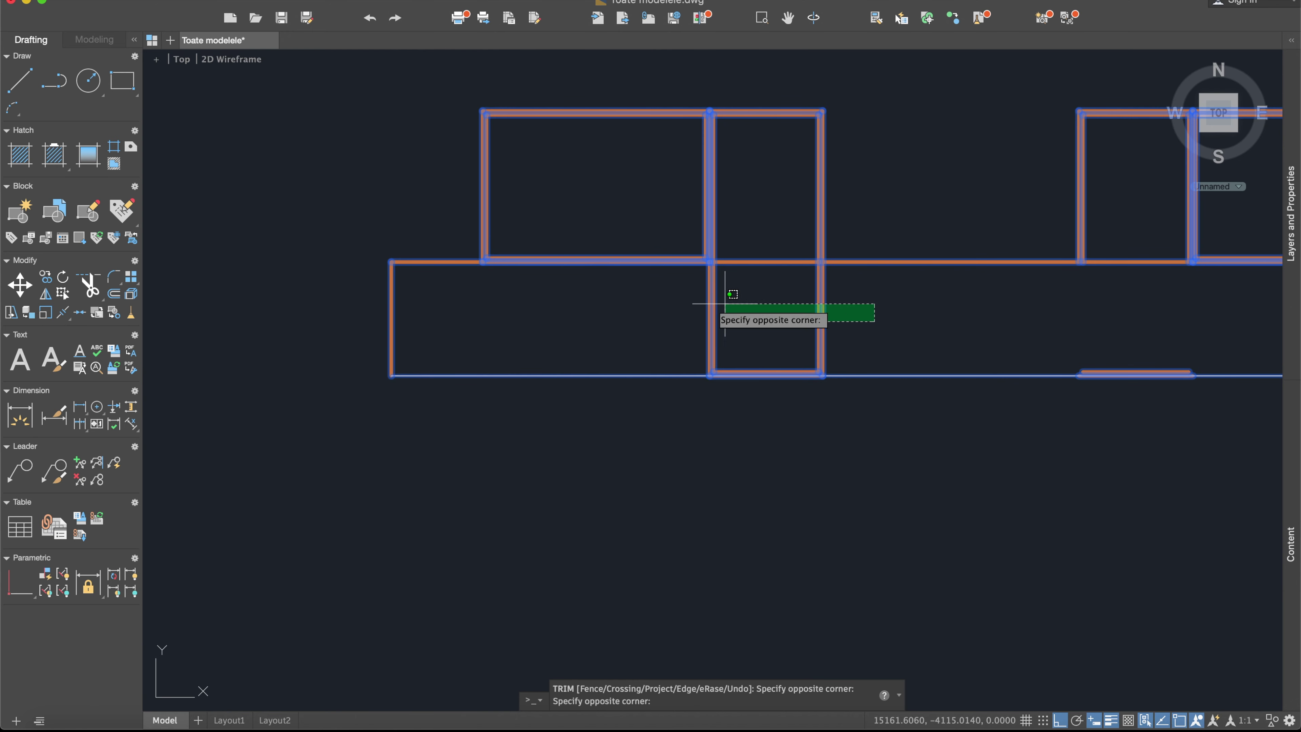
pyautogui.click(707, 301)
pyautogui.press('Escape')
pyautogui.scroll(4, 775, 390)
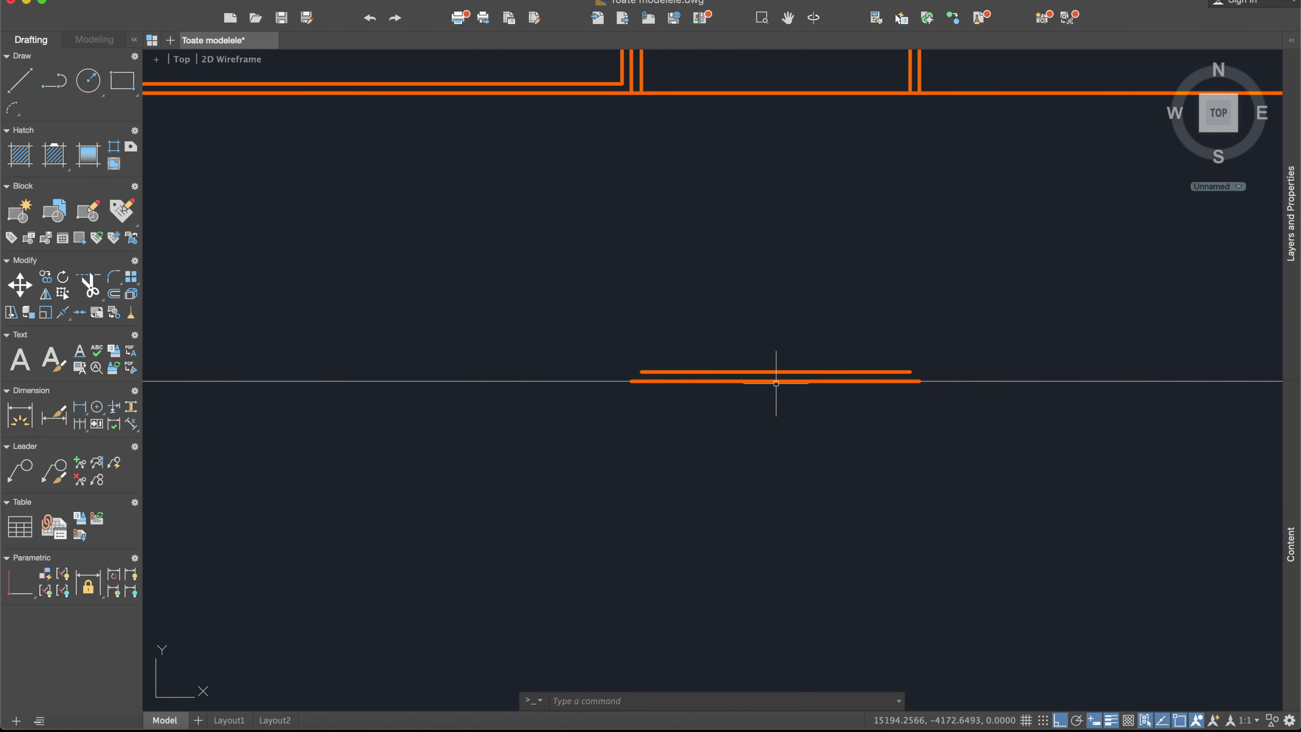
# Select the two short parallel orange lines and delete them.
pyautogui.click(775, 382)
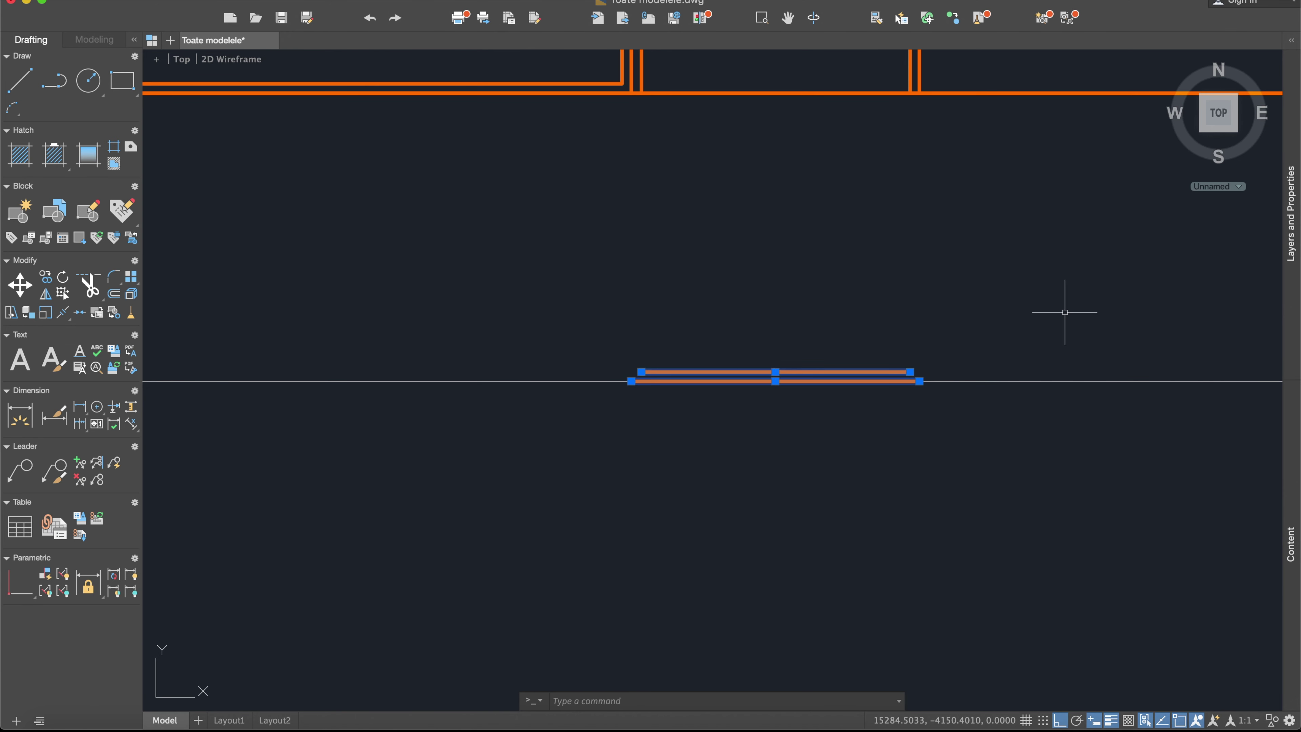
pyautogui.hscroll(3, 1064, 311)
pyautogui.hscroll(5, 1031, 266)
pyautogui.hscroll(4, 1008, 232)
pyautogui.click(910, 316)
pyautogui.press('Delete')
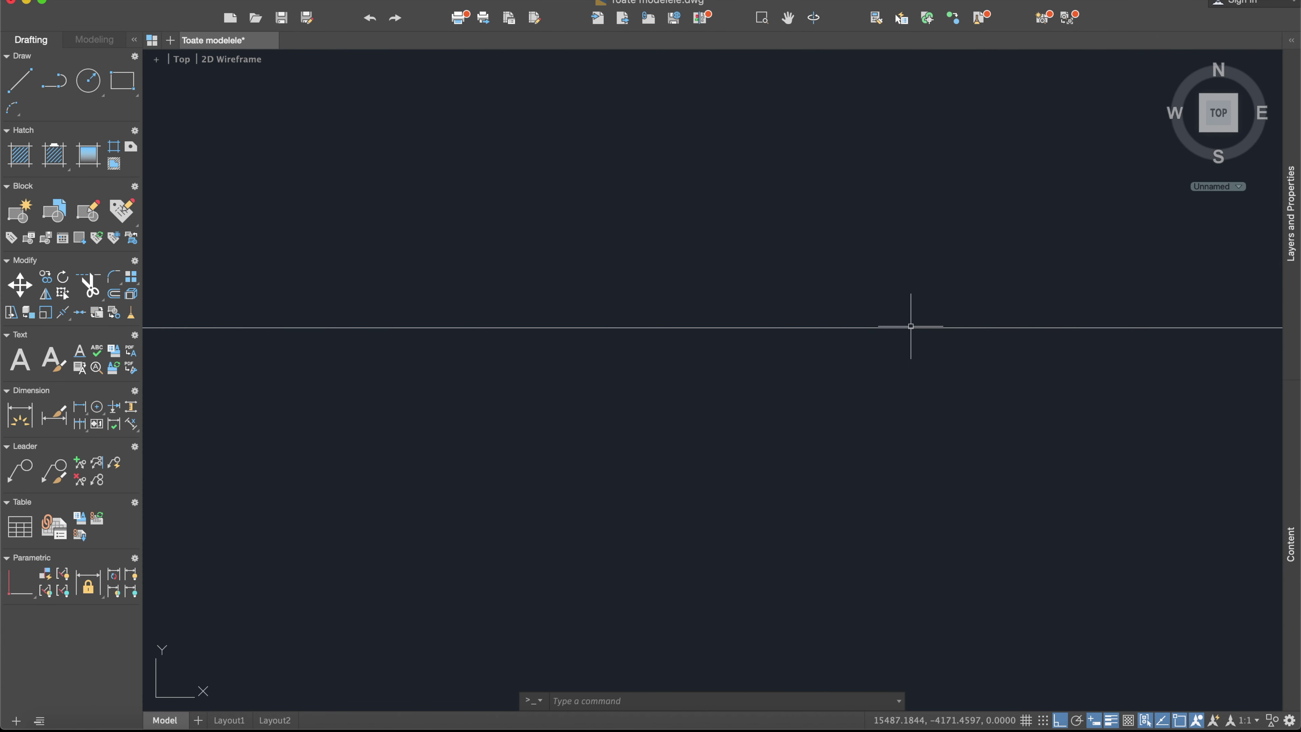
# Stretch the facade base's right edge up to the upper thin horizontal line.
pyautogui.scroll(-5, 908, 325)
pyautogui.scroll(2, 788, 353)
pyautogui.scroll(-2, 788, 353)
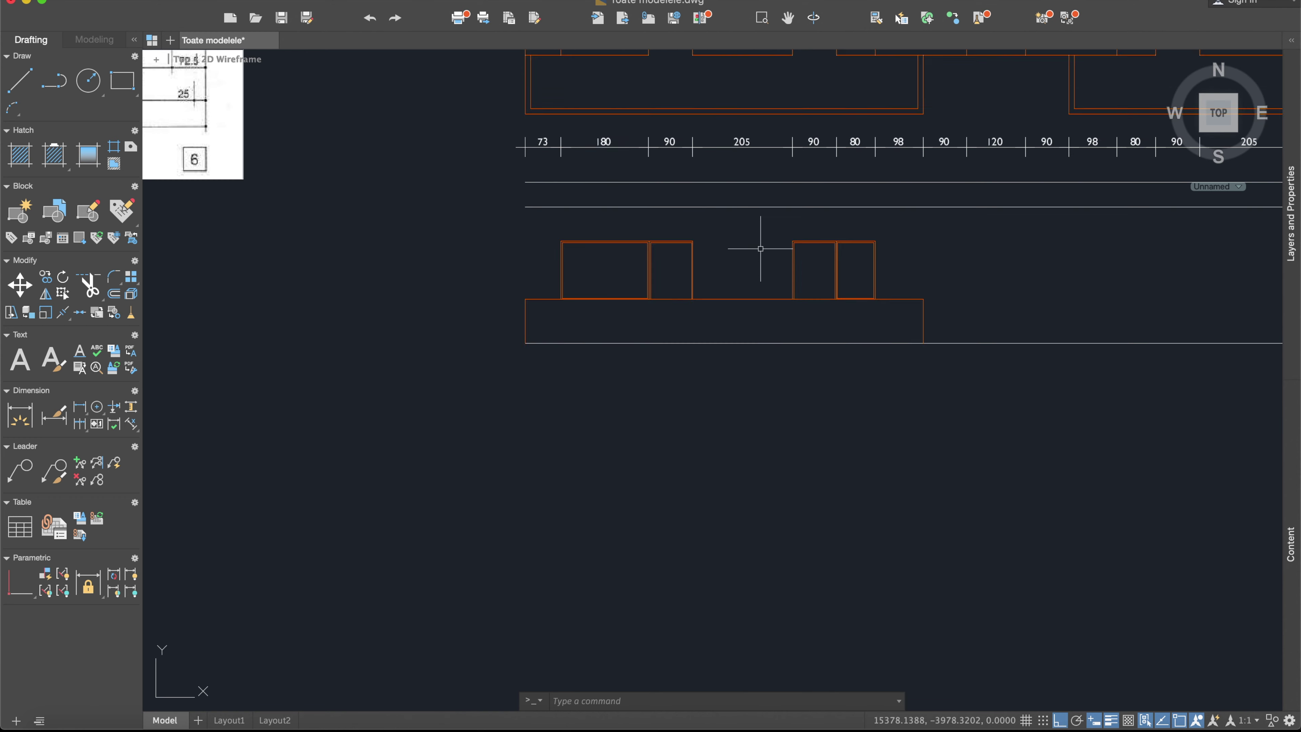
pyautogui.scroll(3, 675, 149)
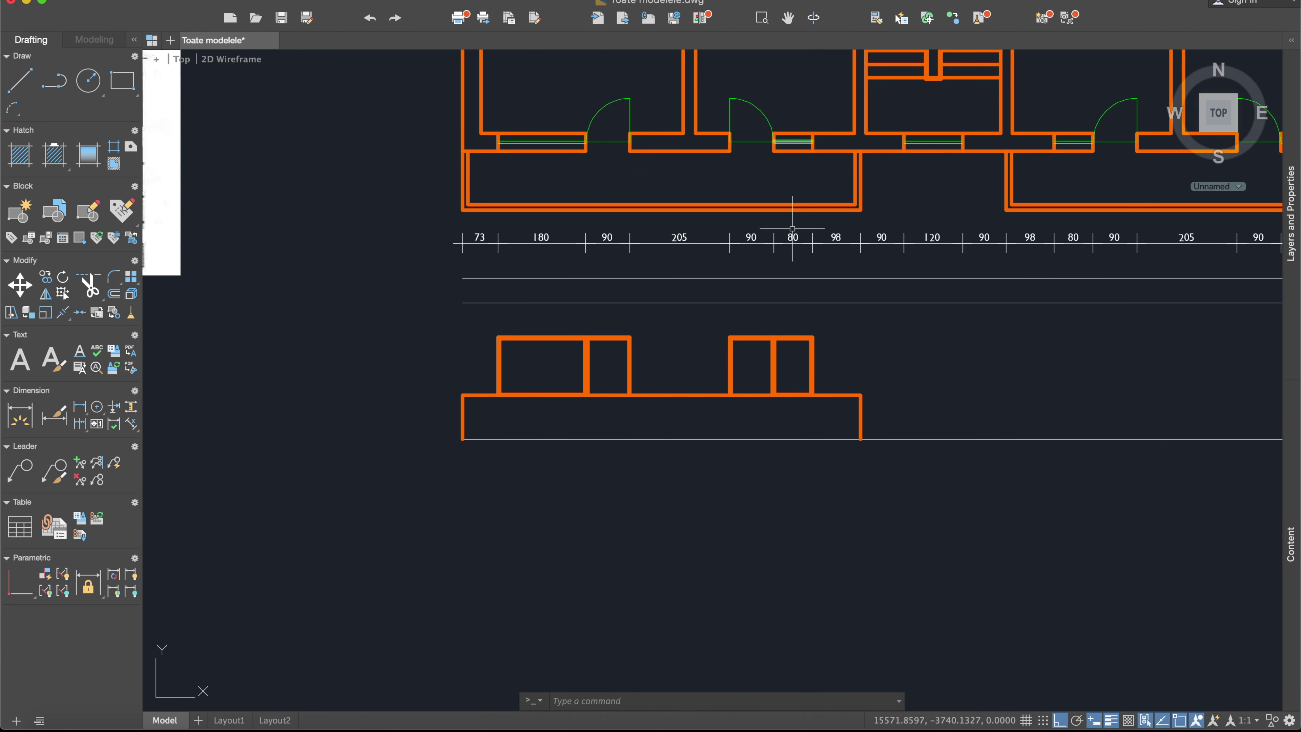
pyautogui.moveTo(1076, 342); pyautogui.dragTo(911, 374, button='middle')
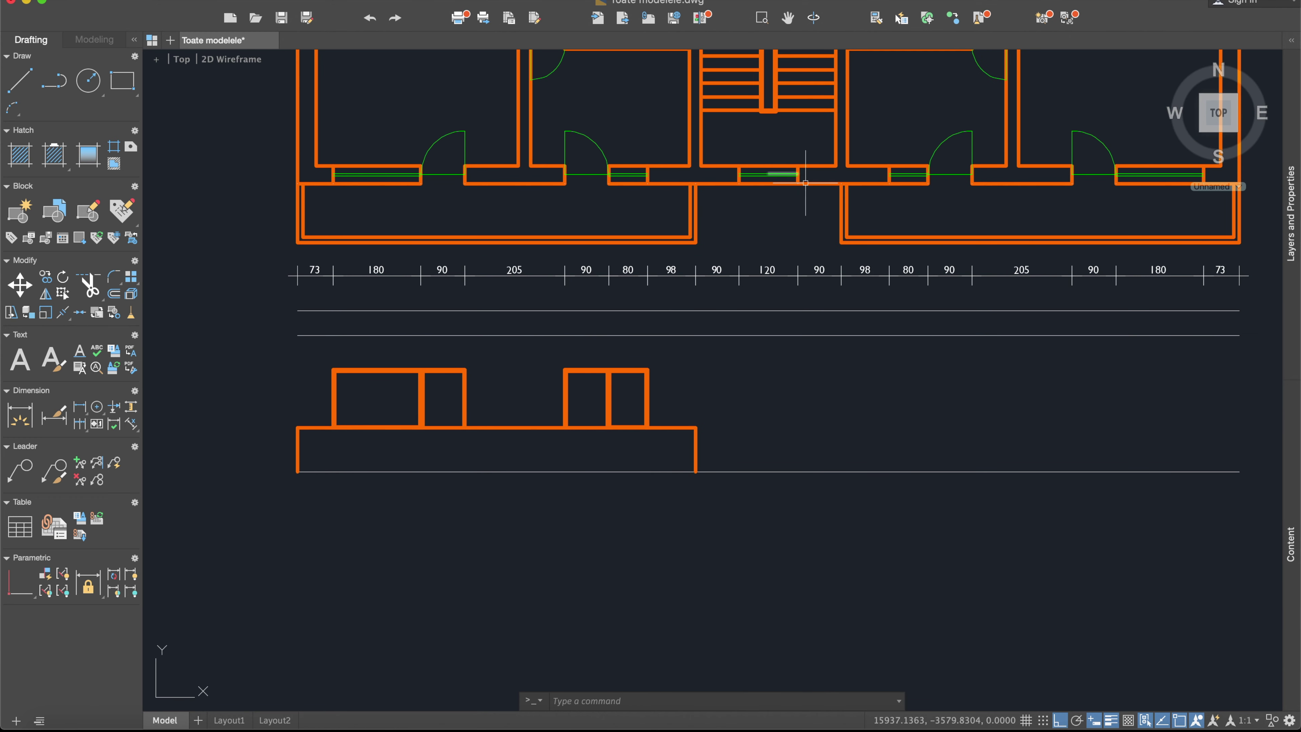
pyautogui.moveTo(810, 354); pyautogui.dragTo(766, 381, button='middle')
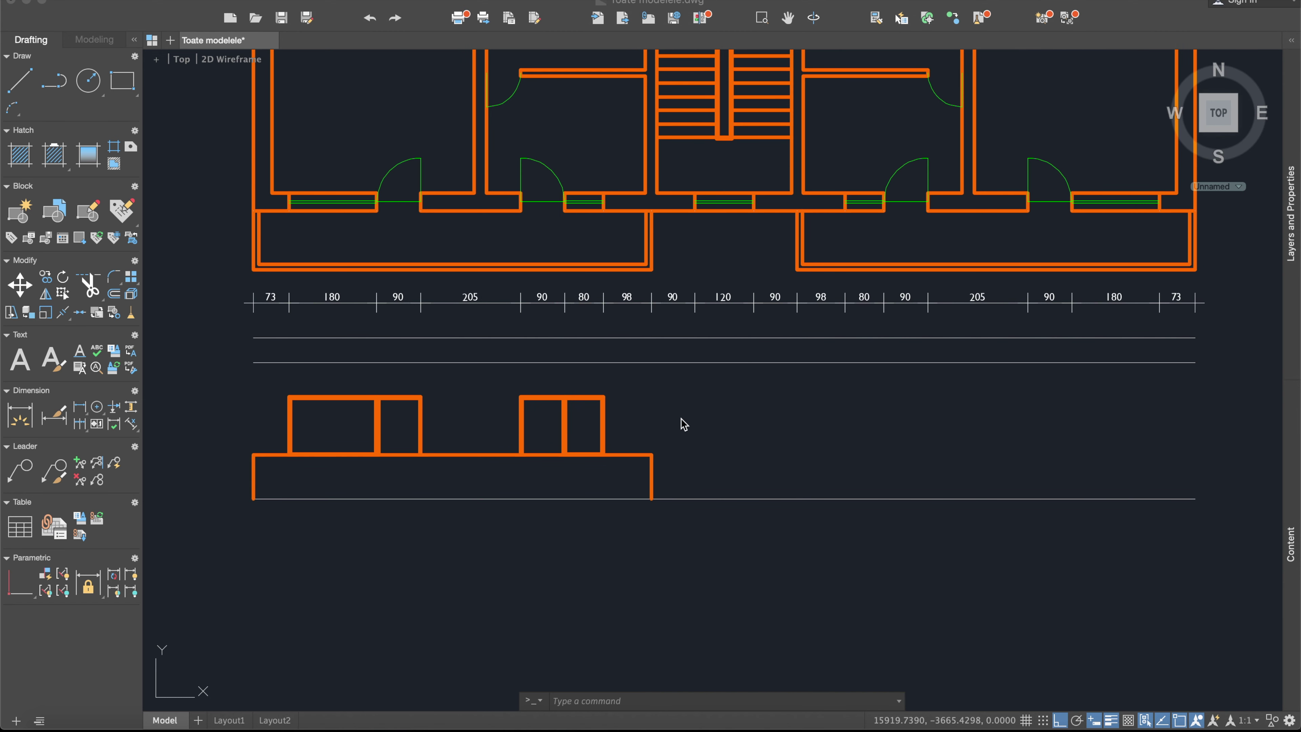
pyautogui.click(658, 472)
pyautogui.press('Escape')
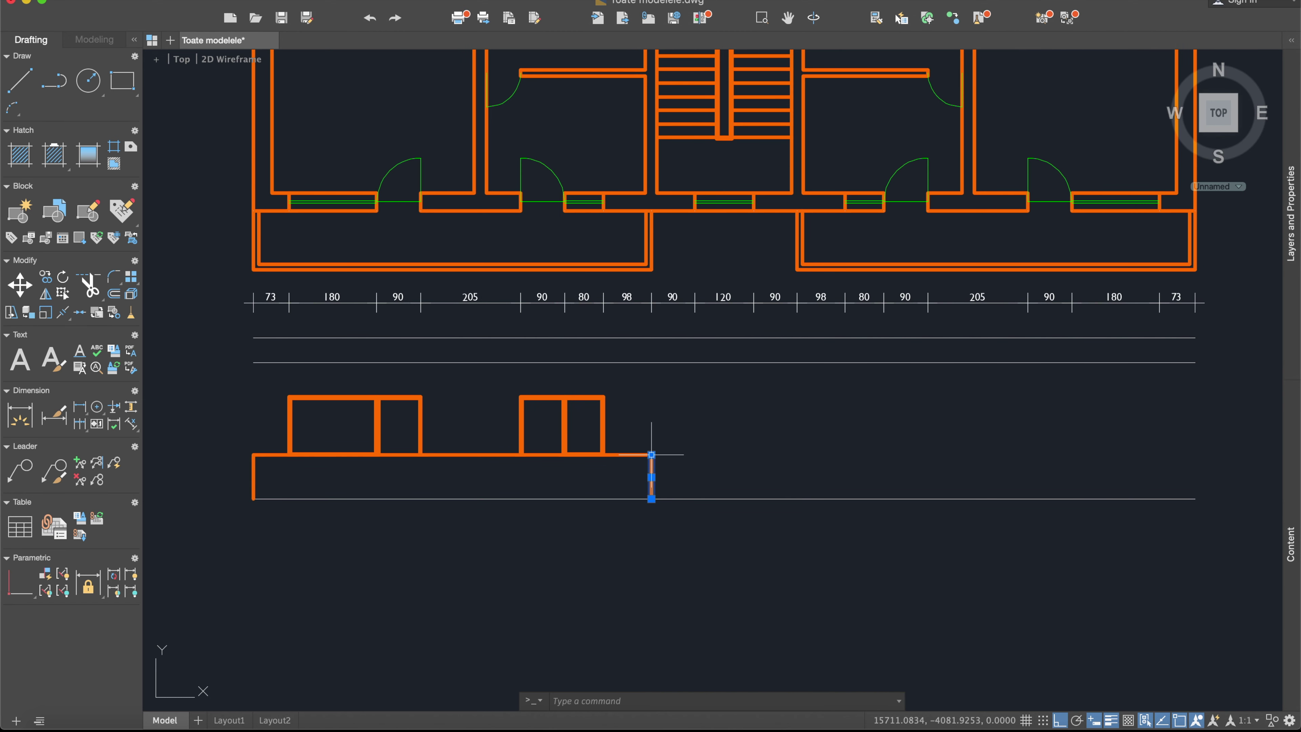
pyautogui.click(651, 455)
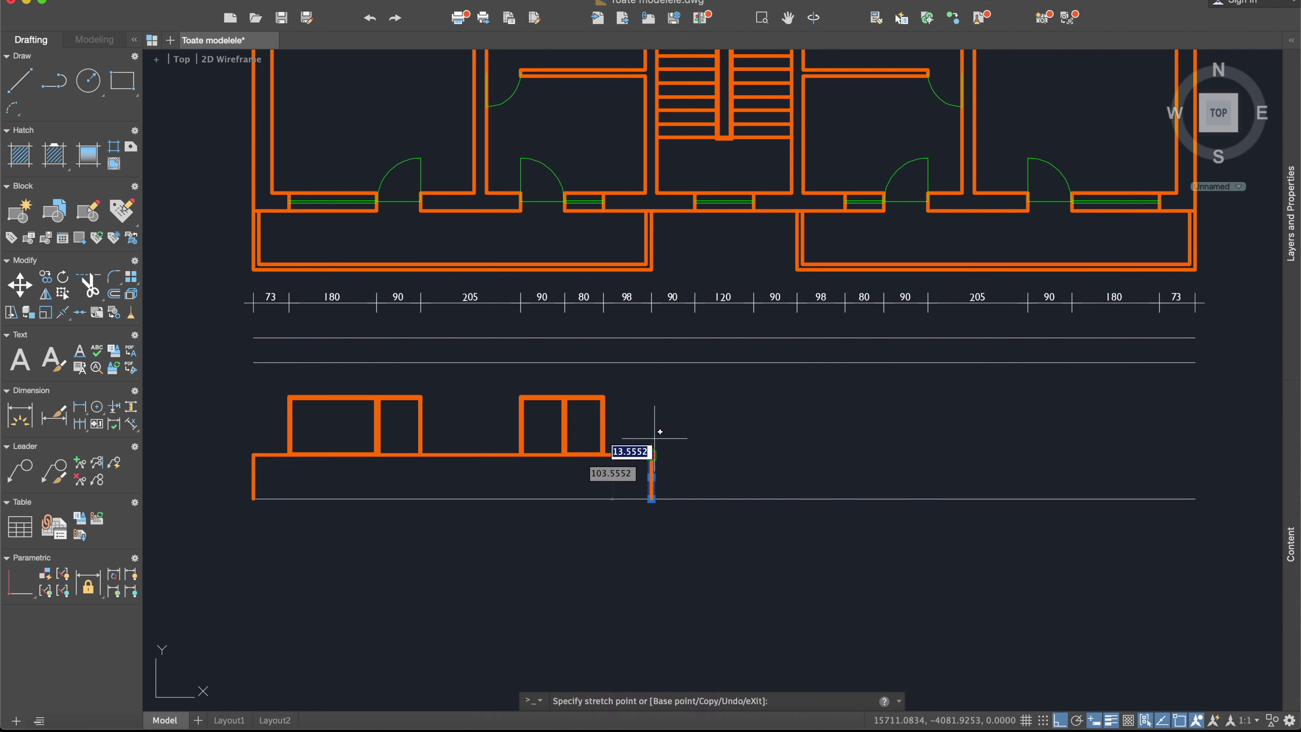
pyautogui.click(657, 356)
pyautogui.press('Escape')
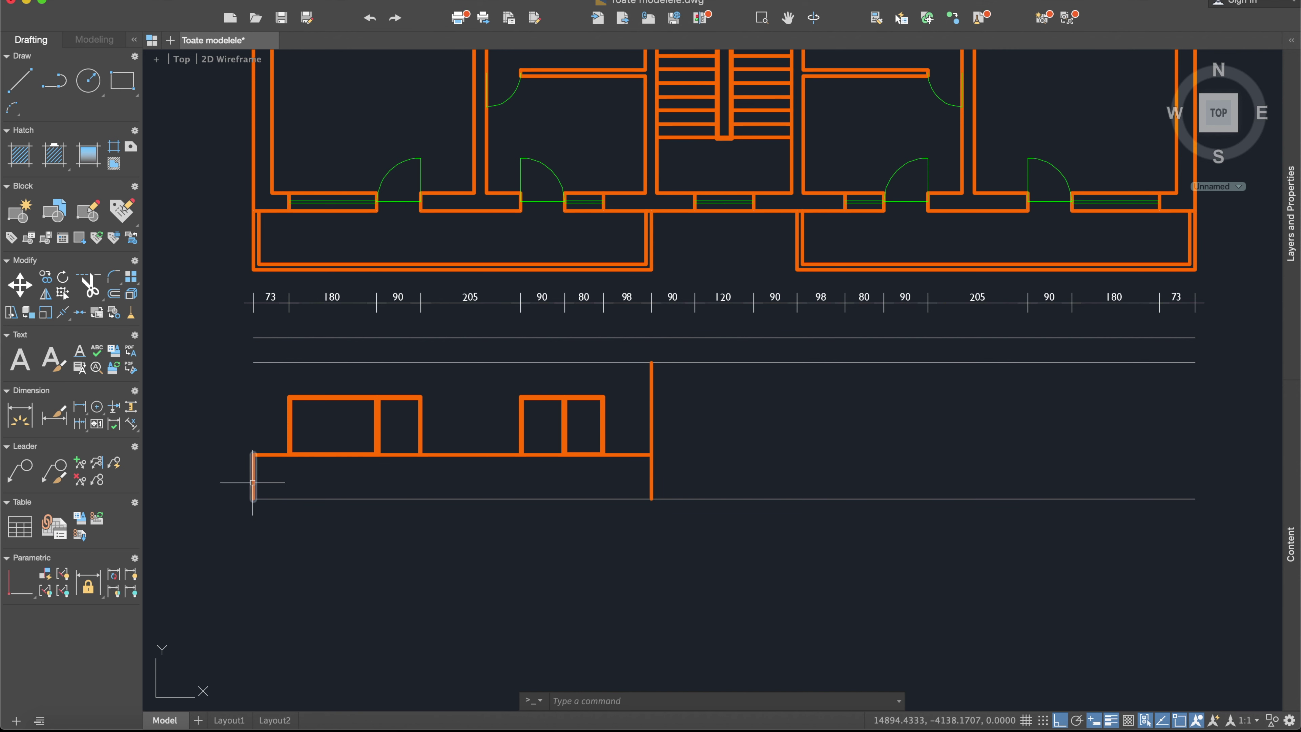
# Stretch the facade base's left edge up to the upper thin horizontal line.
pyautogui.click(258, 455)
pyautogui.click(253, 454)
pyautogui.press('Escape')
pyautogui.press('Escape')
pyautogui.click(256, 480)
pyautogui.press('Escape')
pyautogui.click(253, 455)
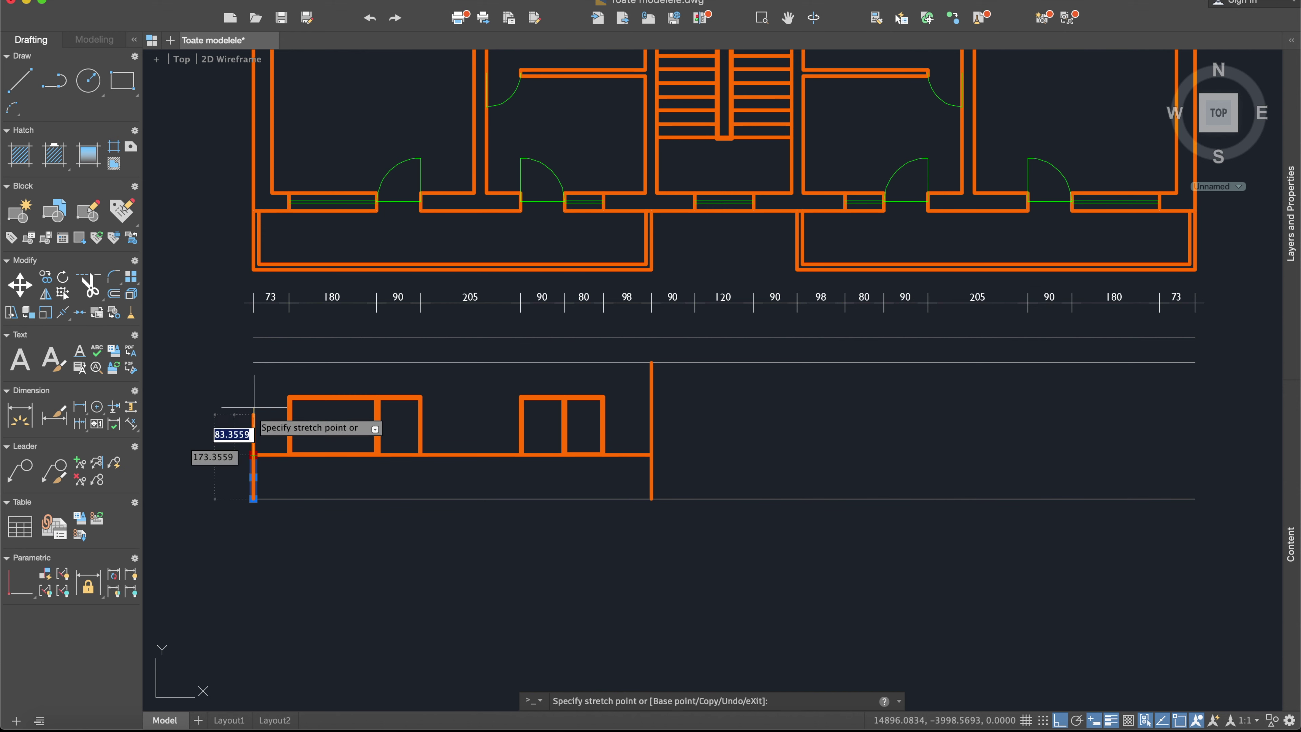
pyautogui.click(259, 356)
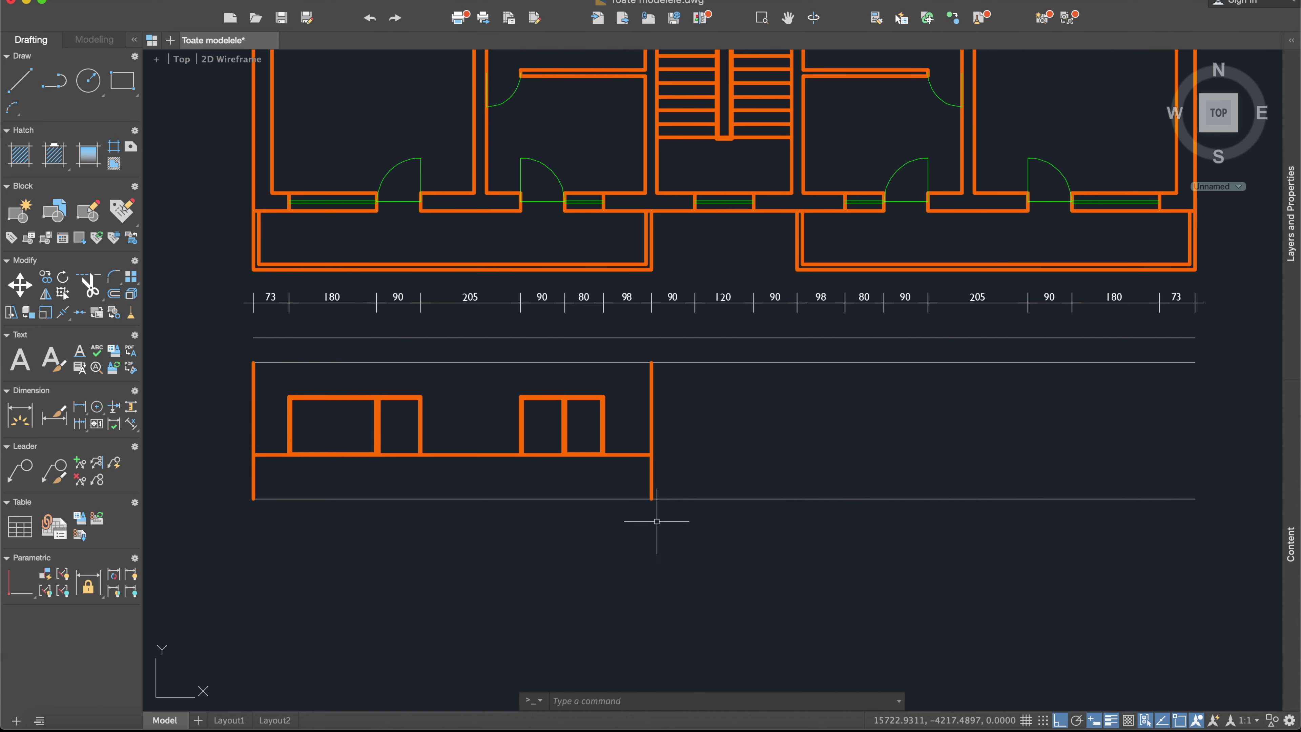
pyautogui.moveTo(807, 446); pyautogui.dragTo(732, 455, button='middle')
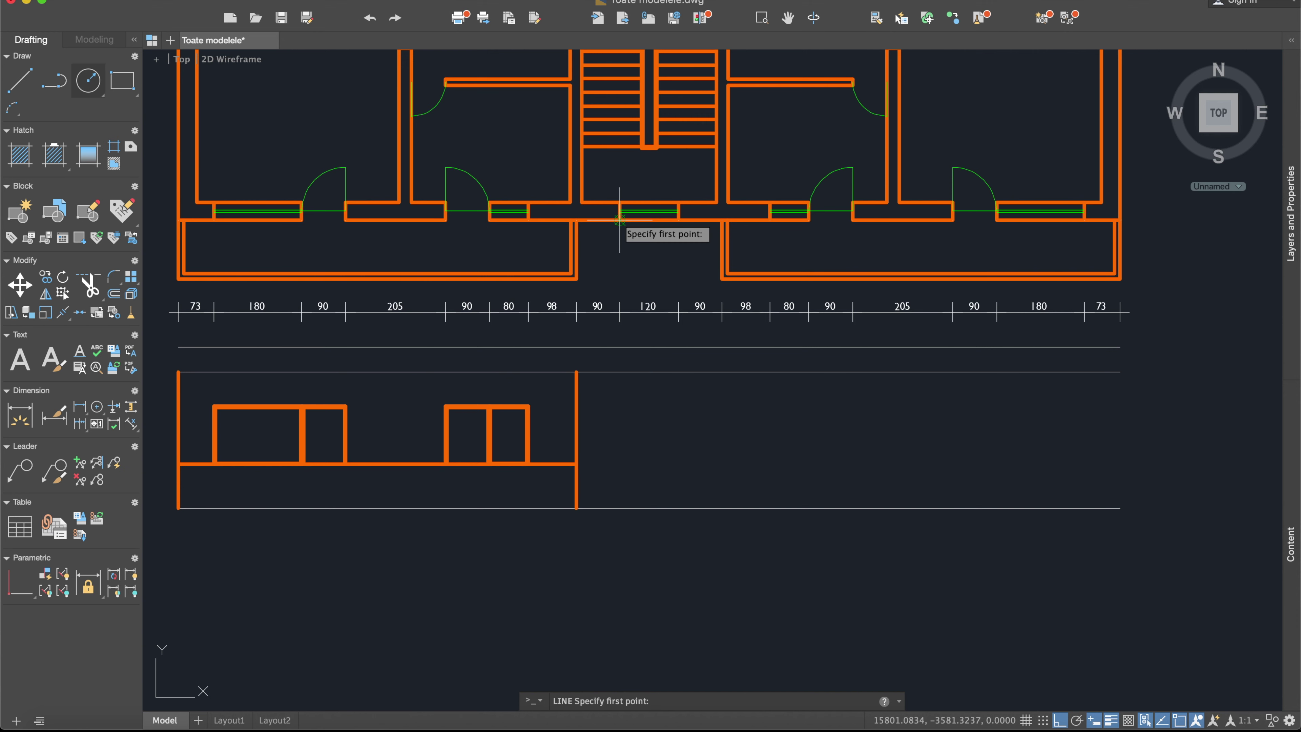
# Offset the facade's right edge rightward and shorten the copy to hang below the ground line.
pyautogui.press('Escape')
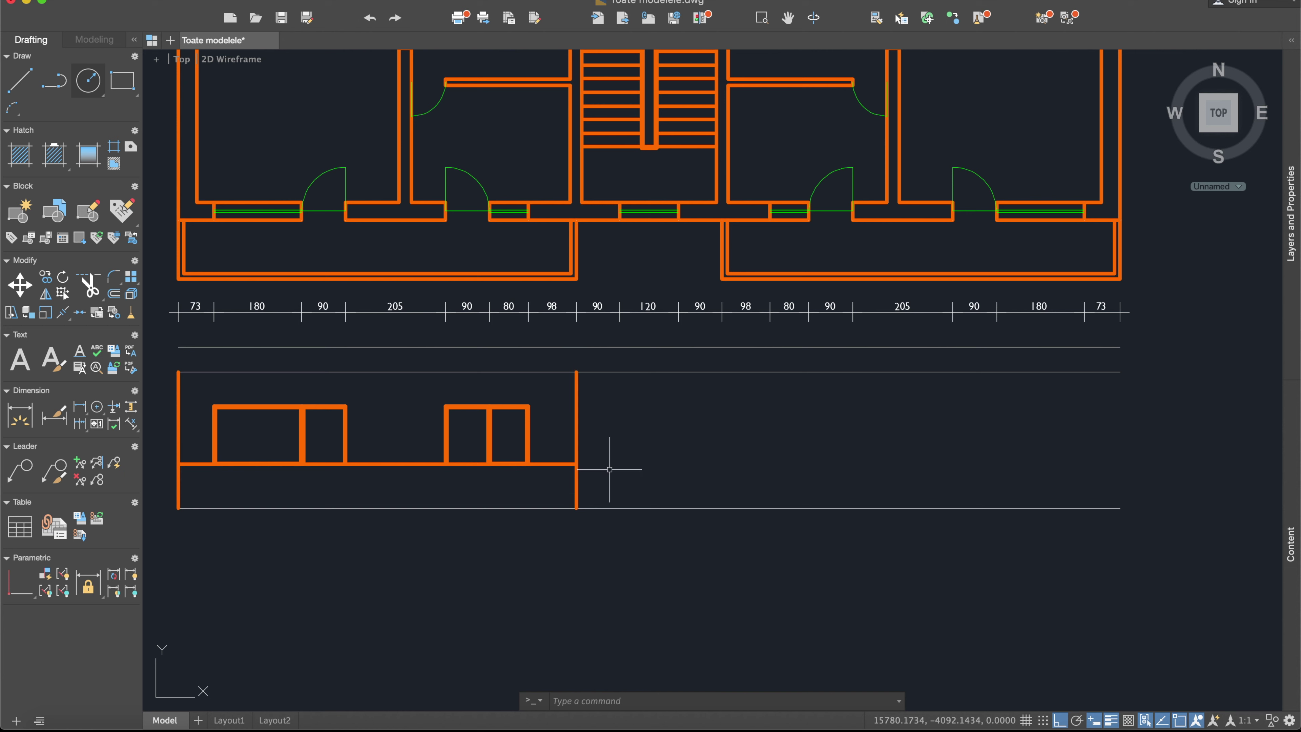
pyautogui.write('off')
pyautogui.press('Return')
pyautogui.press('Return')
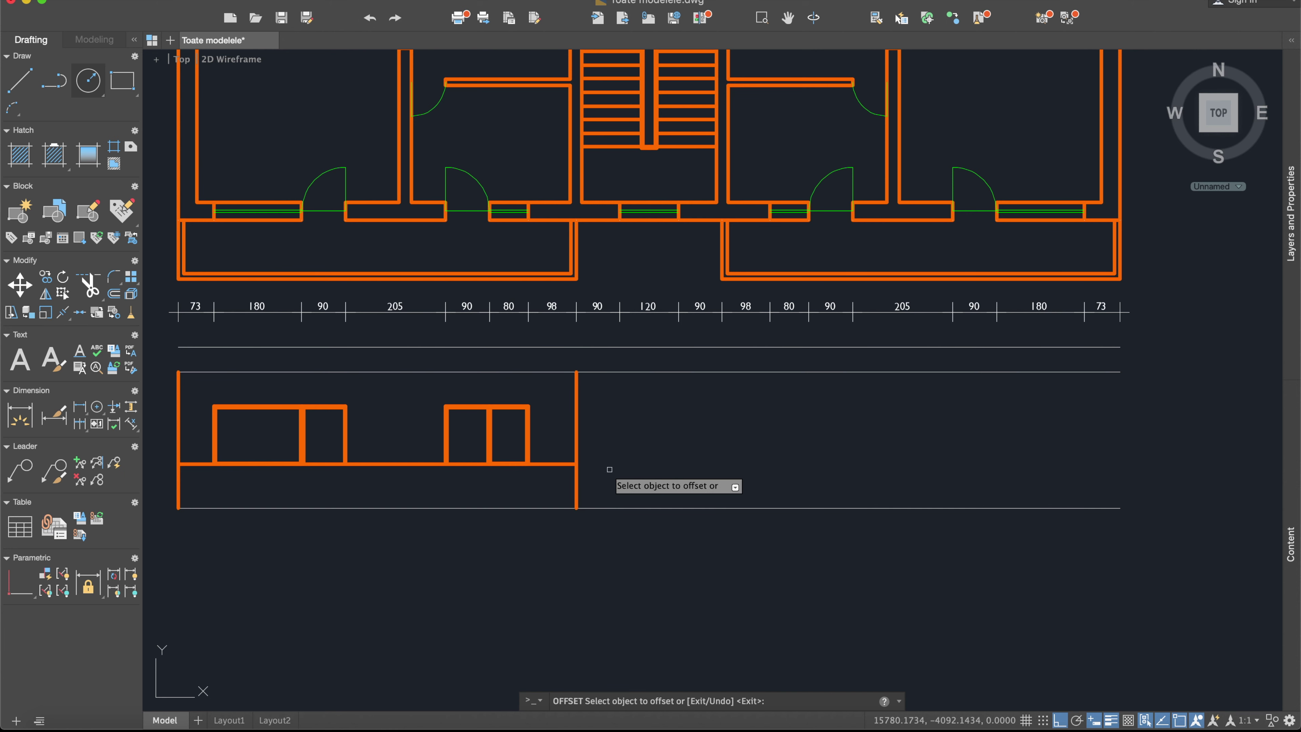
pyautogui.click(576, 394)
pyautogui.click(622, 395)
pyautogui.press('Return')
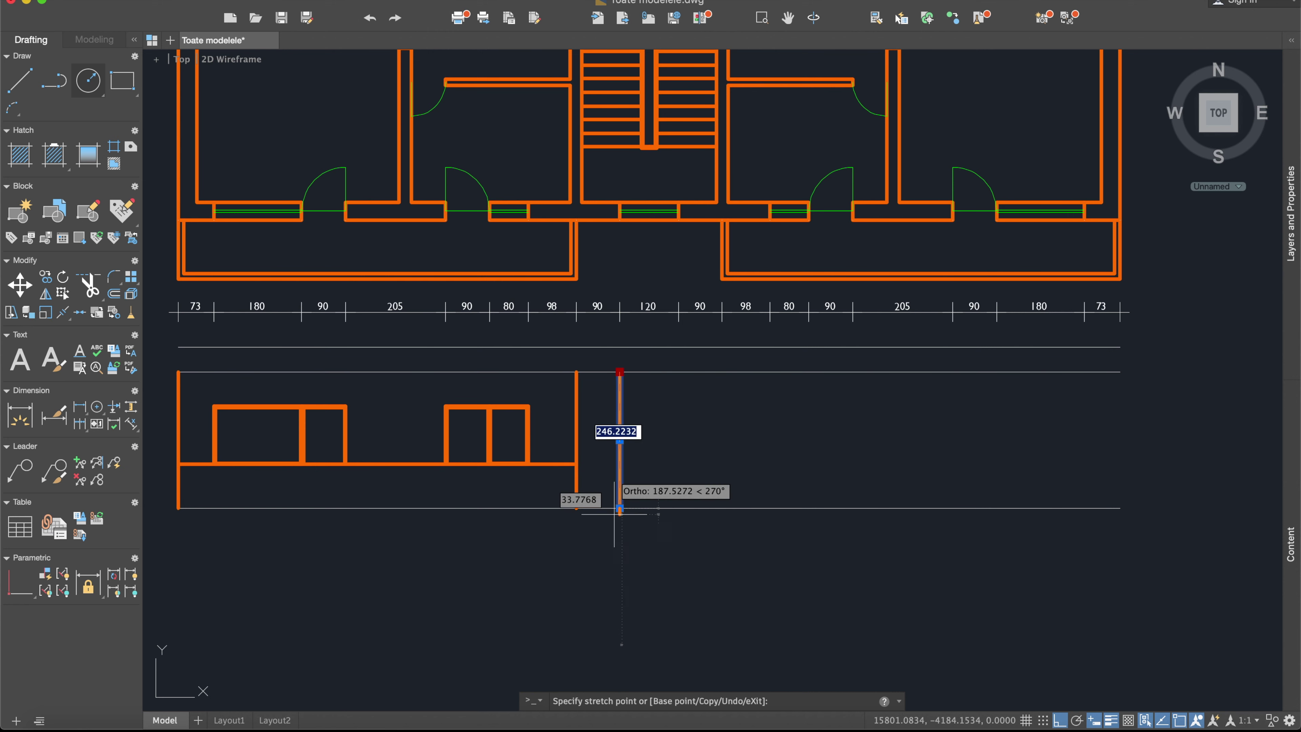
pyautogui.click(619, 556)
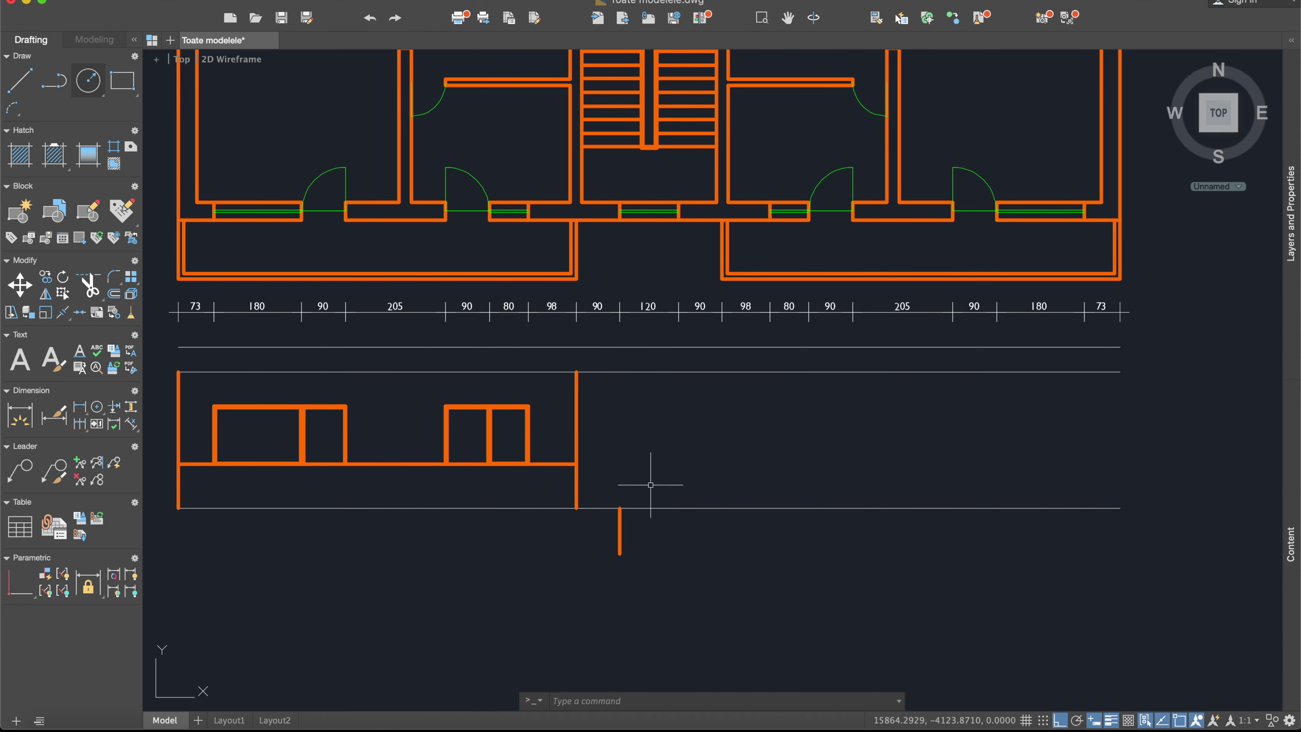
# Pan over to check the scanned reference plan, then back to the drawn floor plan.
pyautogui.scroll(-3, 622, 504)
pyautogui.scroll(-3, 609, 492)
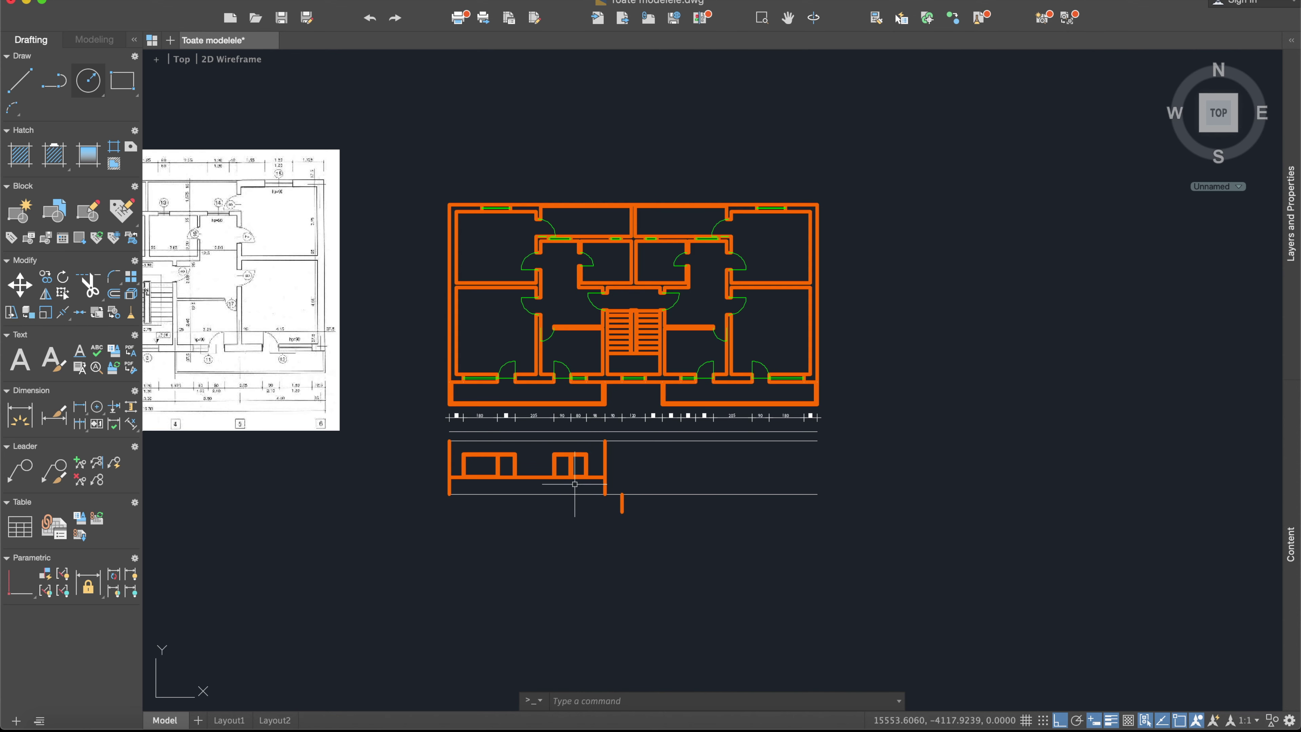
pyautogui.moveTo(609, 461); pyautogui.dragTo(827, 461, button='middle')
pyautogui.scroll(2, 622, 263)
pyautogui.scroll(2, 352, 317)
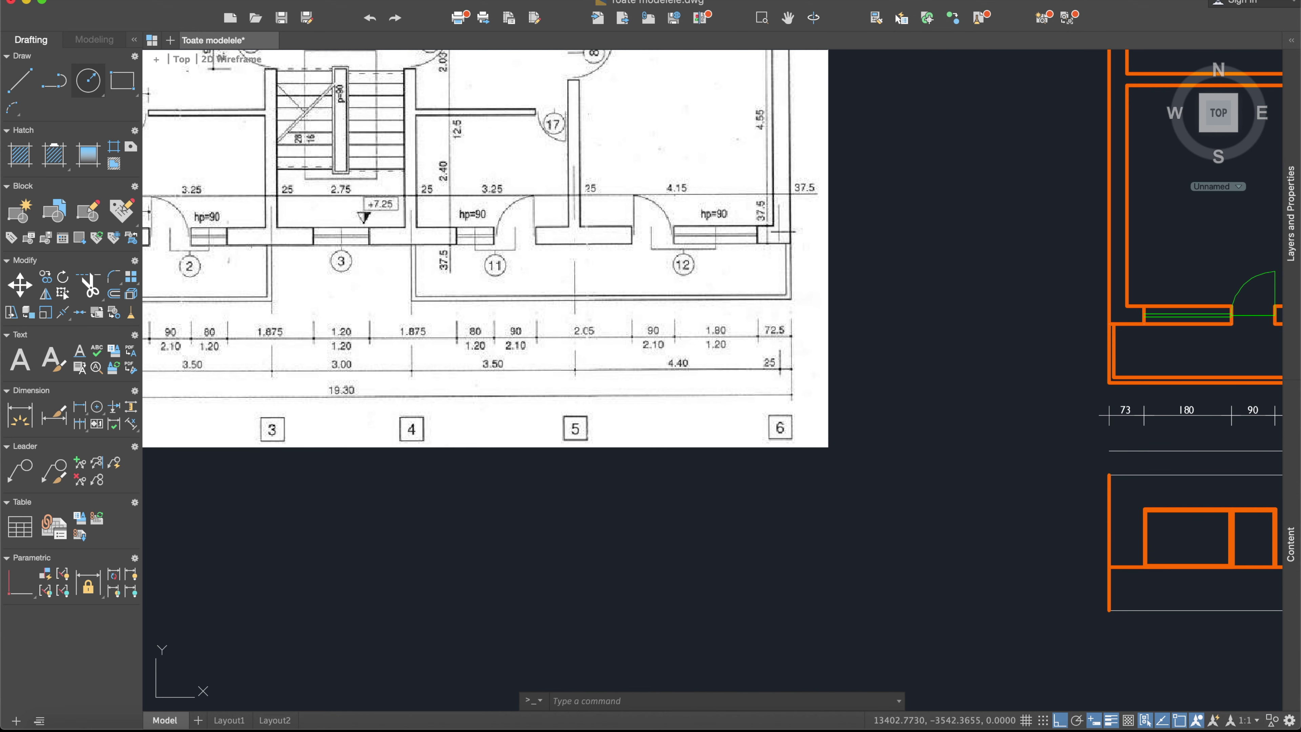
pyautogui.scroll(-3, 352, 316)
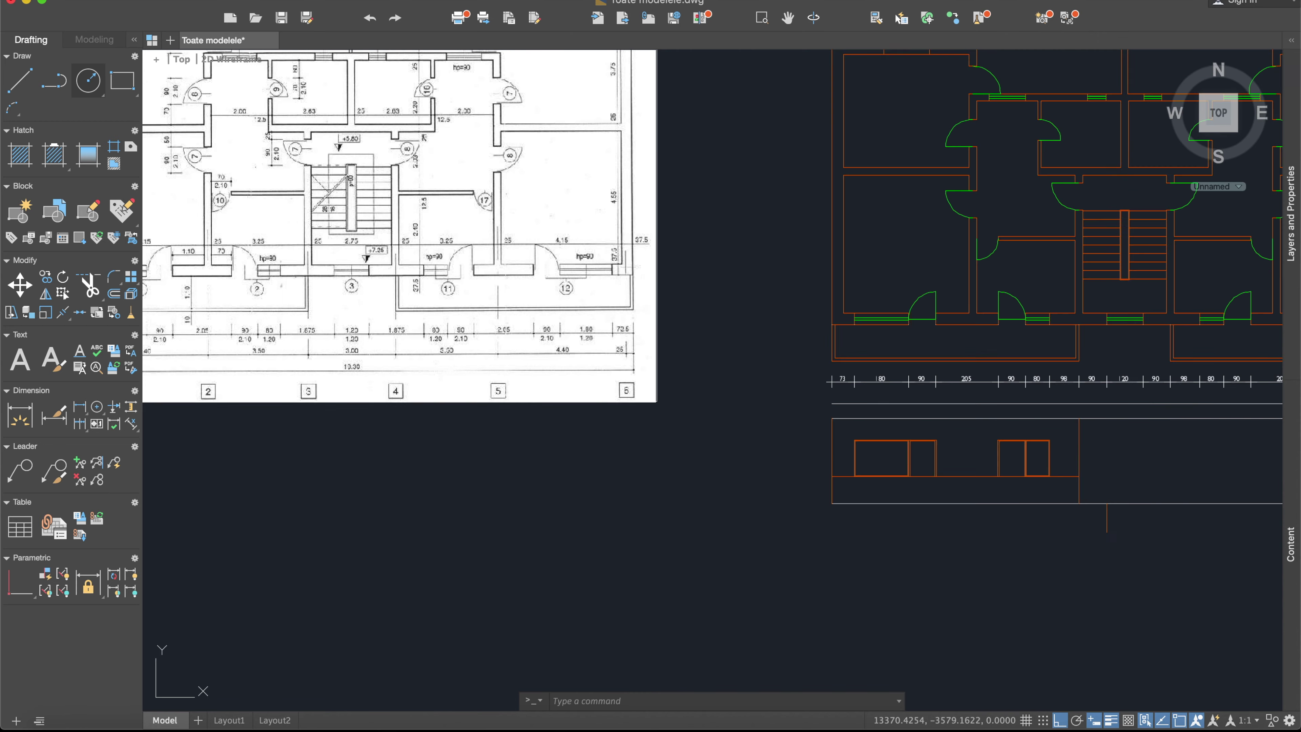
pyautogui.moveTo(783, 349); pyautogui.dragTo(755, 343, button='middle')
pyautogui.scroll(1, 830, 360)
pyautogui.moveTo(830, 360); pyautogui.dragTo(755, 352, button='middle')
# Draw a 120 by 120 square from the helper line's top, right of the facade edge.
pyautogui.click(19, 81)
pyautogui.scroll(4, 633, 436)
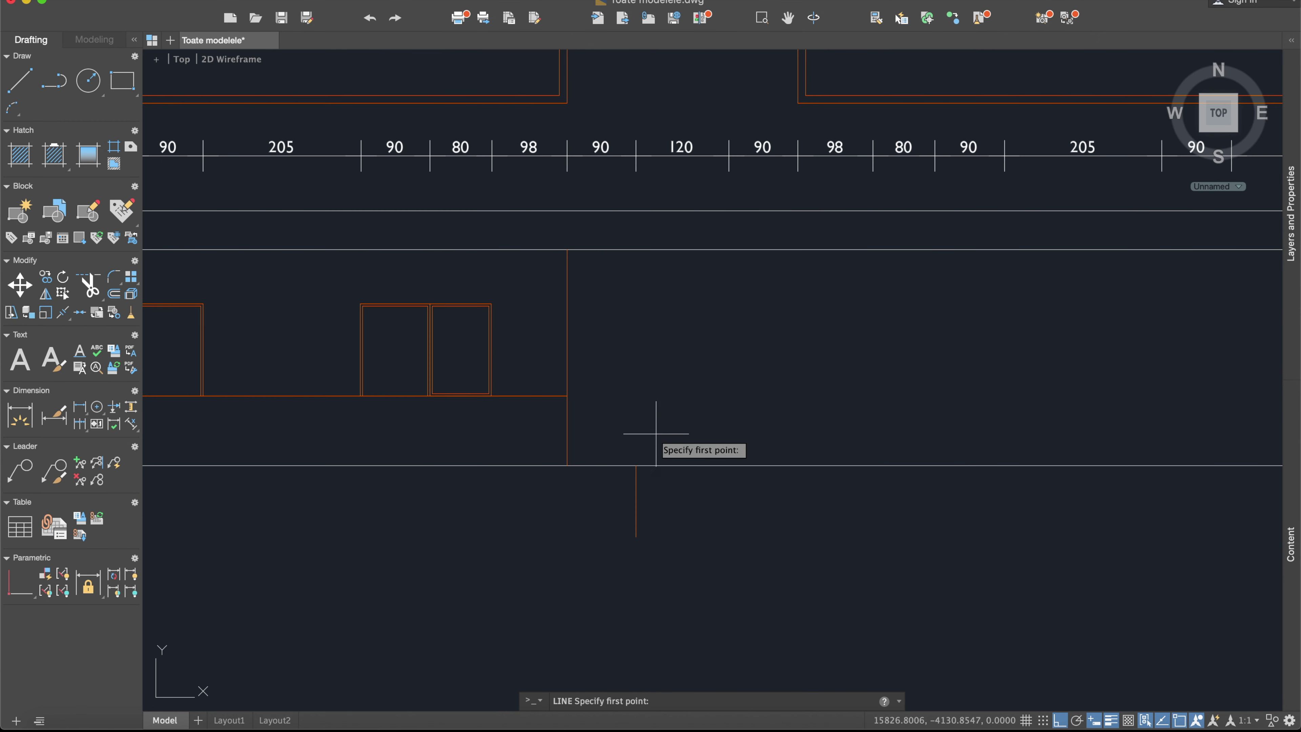
pyautogui.click(635, 463)
pyautogui.click(634, 395)
pyautogui.write('120')
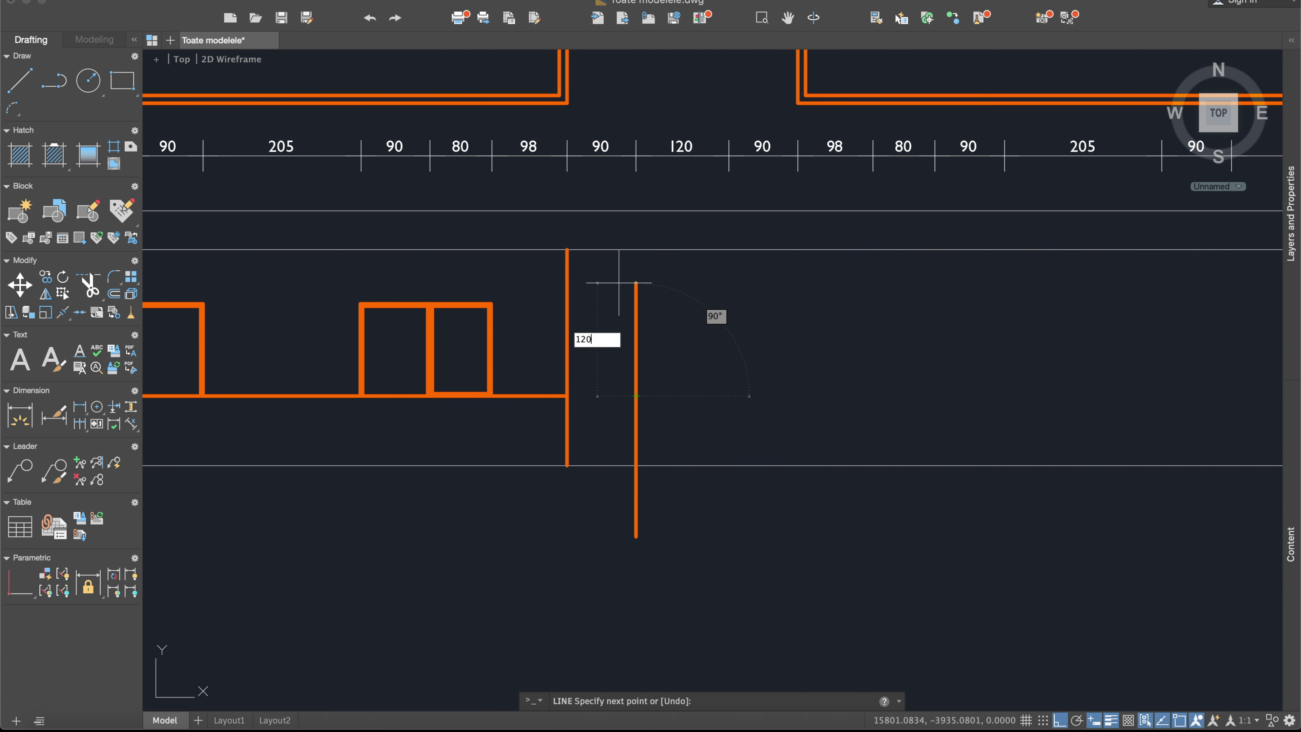
pyautogui.press('Return')
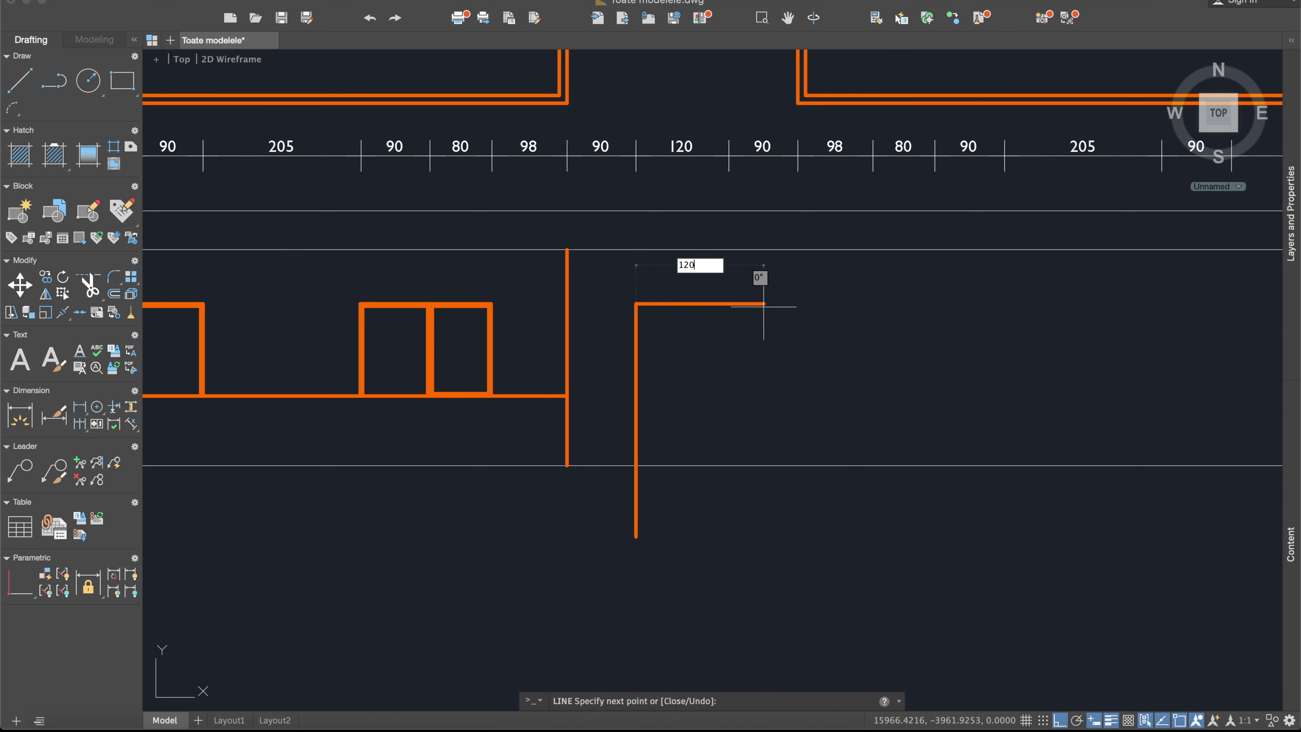
pyautogui.click(729, 304)
pyautogui.write('120')
pyautogui.press('Return')
pyautogui.write('1')
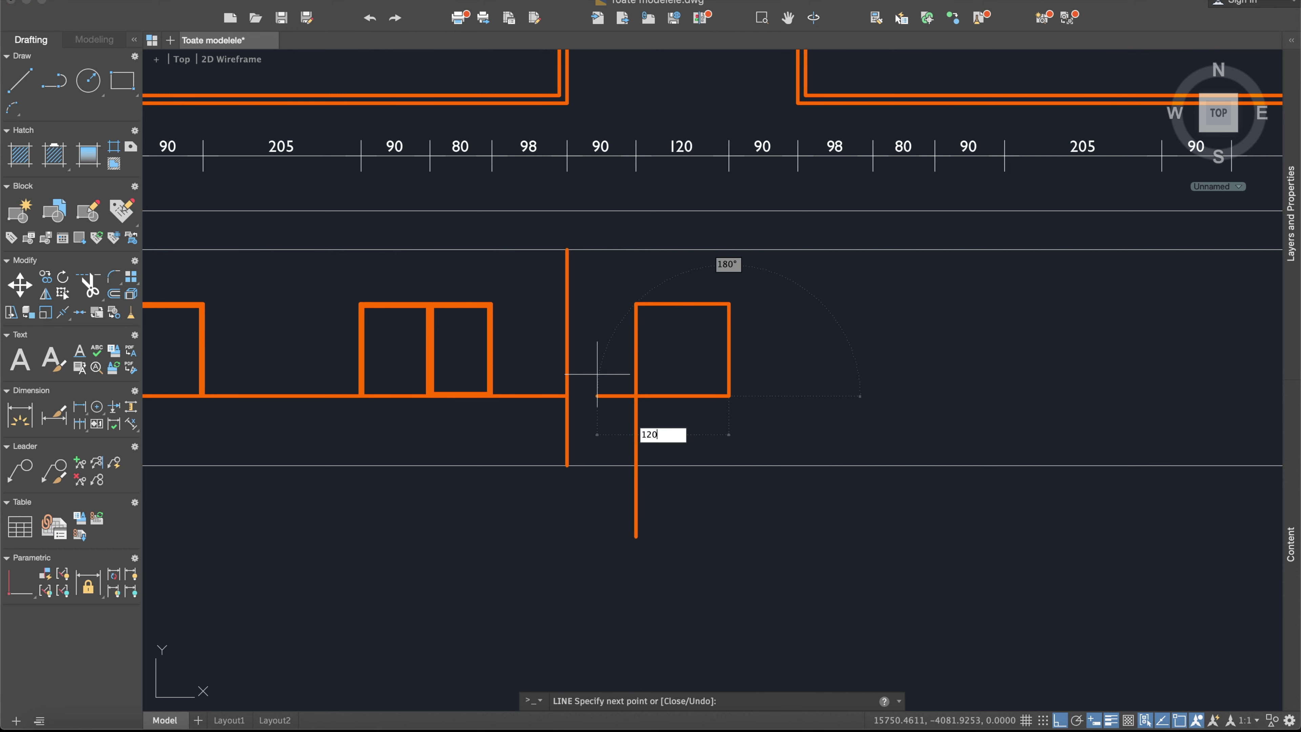
pyautogui.press('Return')
pyautogui.press('Escape')
# Select the vertical helper lines below the square for removal.
pyautogui.click(662, 412)
pyautogui.click(622, 451)
pyautogui.click(666, 528)
pyautogui.click(620, 509)
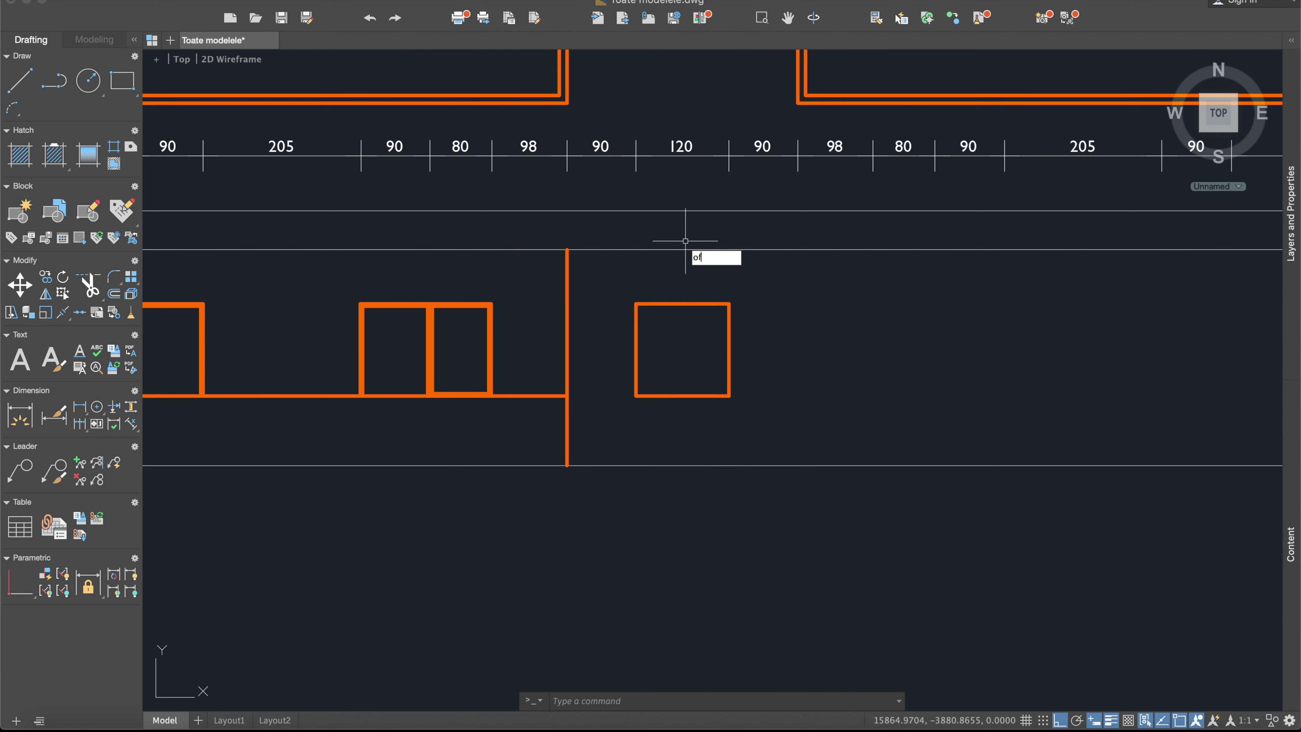
# Offset the 120 square inward to form a double window outline.
pyautogui.press('Return')
pyautogui.press('Return')
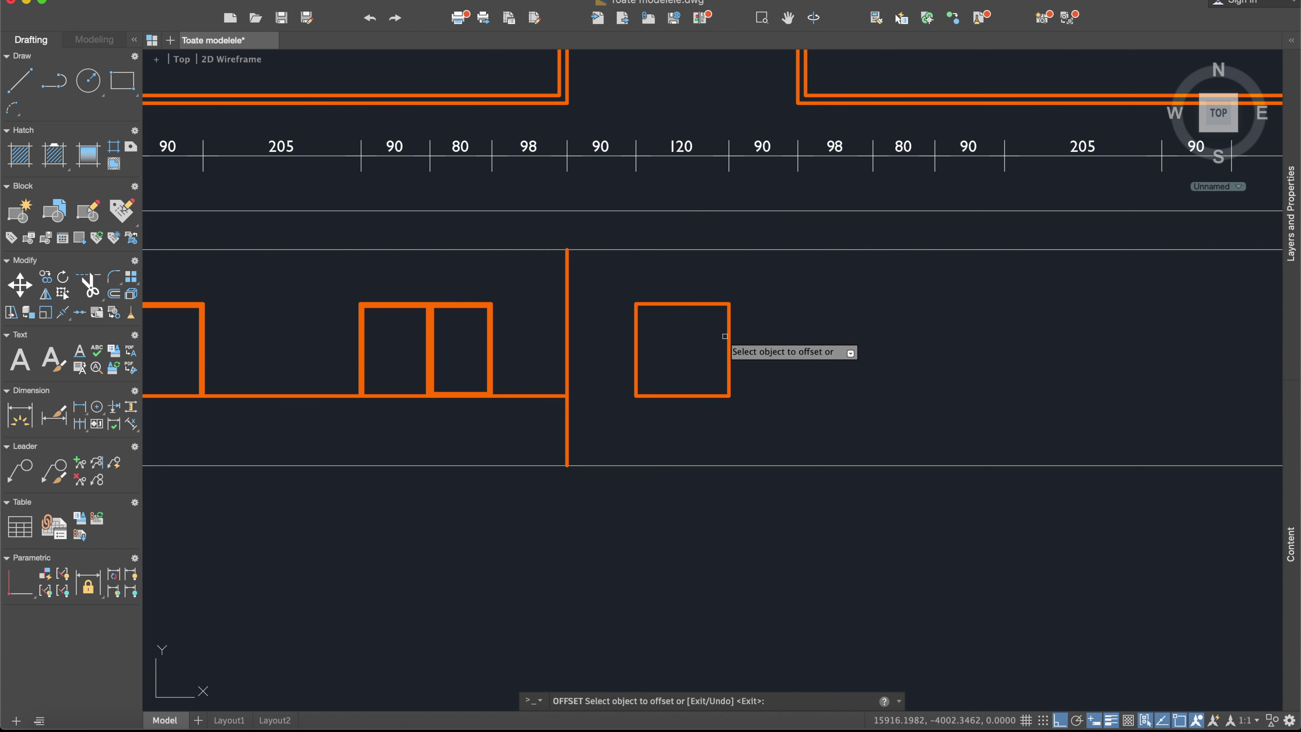
pyautogui.click(637, 341)
pyautogui.click(683, 385)
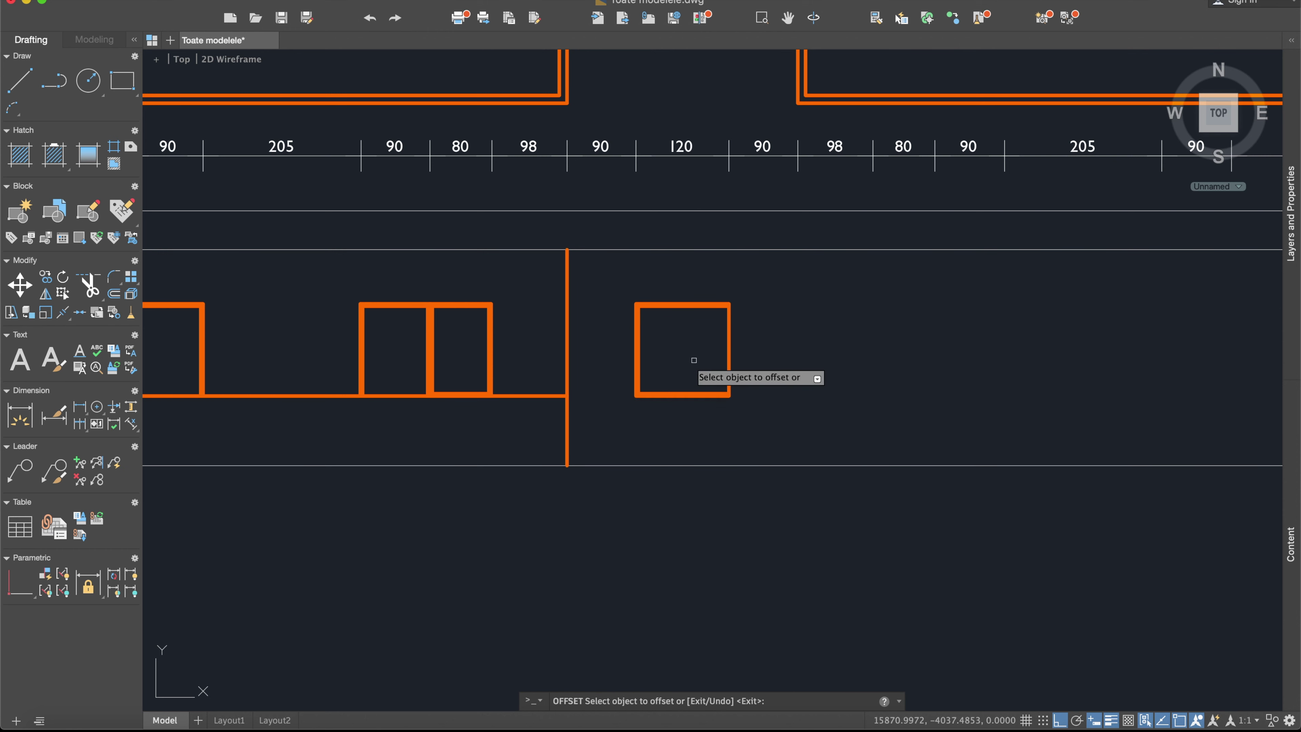
pyautogui.scroll(4, 696, 339)
pyautogui.press('Escape')
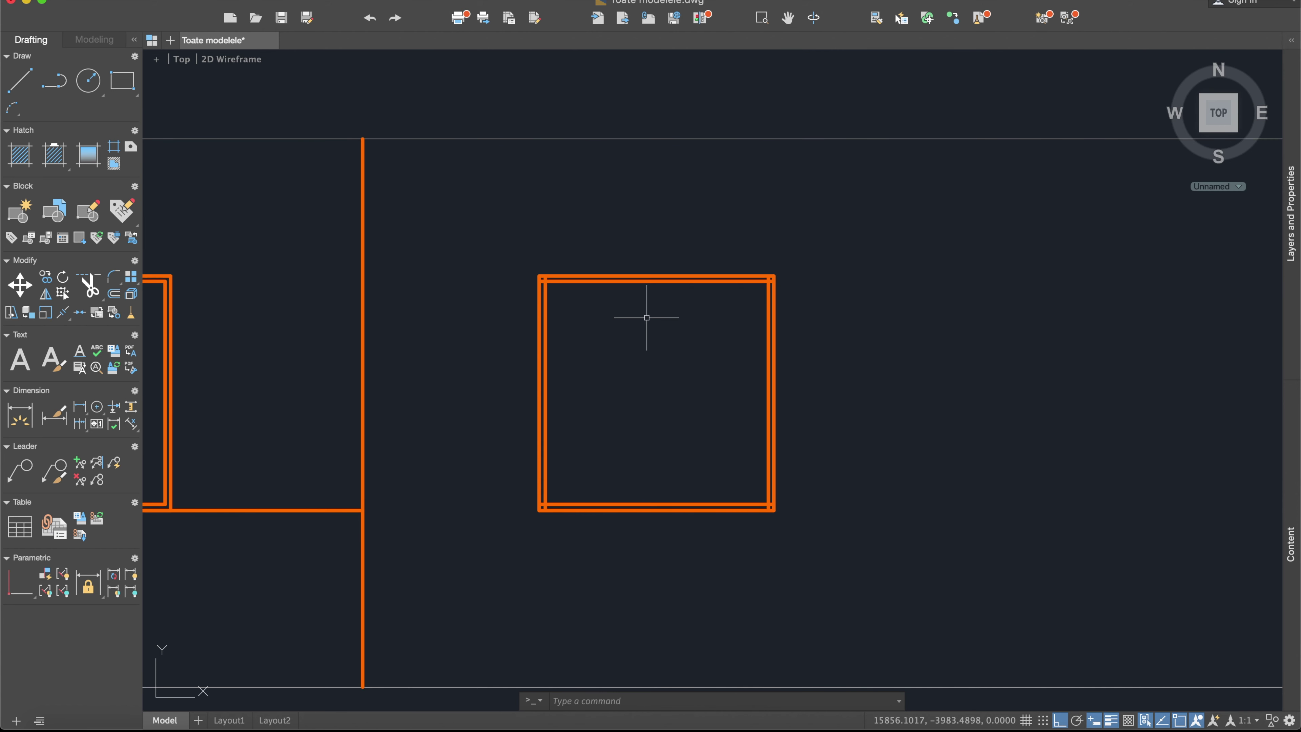
pyautogui.write('trim')
# Set the double square as trim cutting edges and zoom in on its corners.
pyautogui.press('Return')
pyautogui.click(841, 545)
pyautogui.click(457, 195)
pyautogui.press('Return')
pyautogui.scroll(4, 556, 293)
pyautogui.scroll(2, 555, 292)
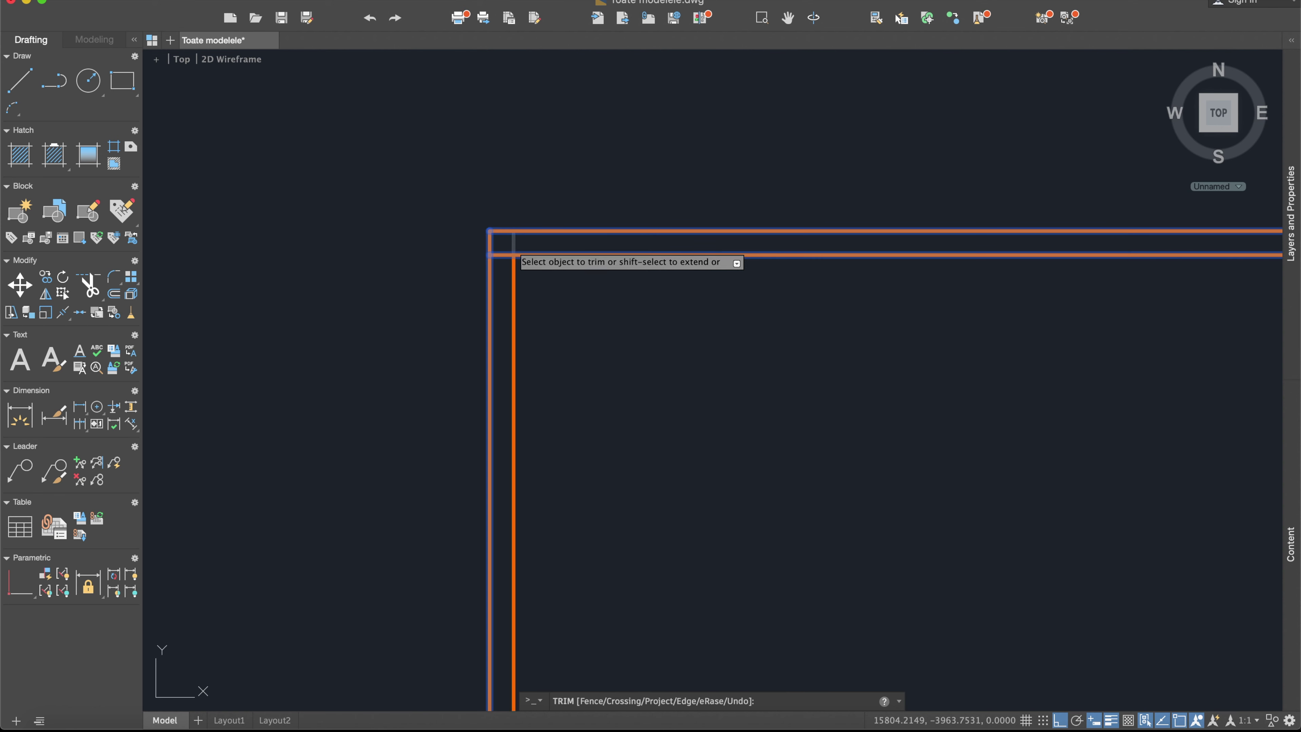
pyautogui.scroll(-2, 539, 325)
pyautogui.scroll(-5, 592, 451)
pyautogui.scroll(-5, 609, 457)
pyautogui.scroll(5, 558, 444)
pyautogui.scroll(2, 557, 444)
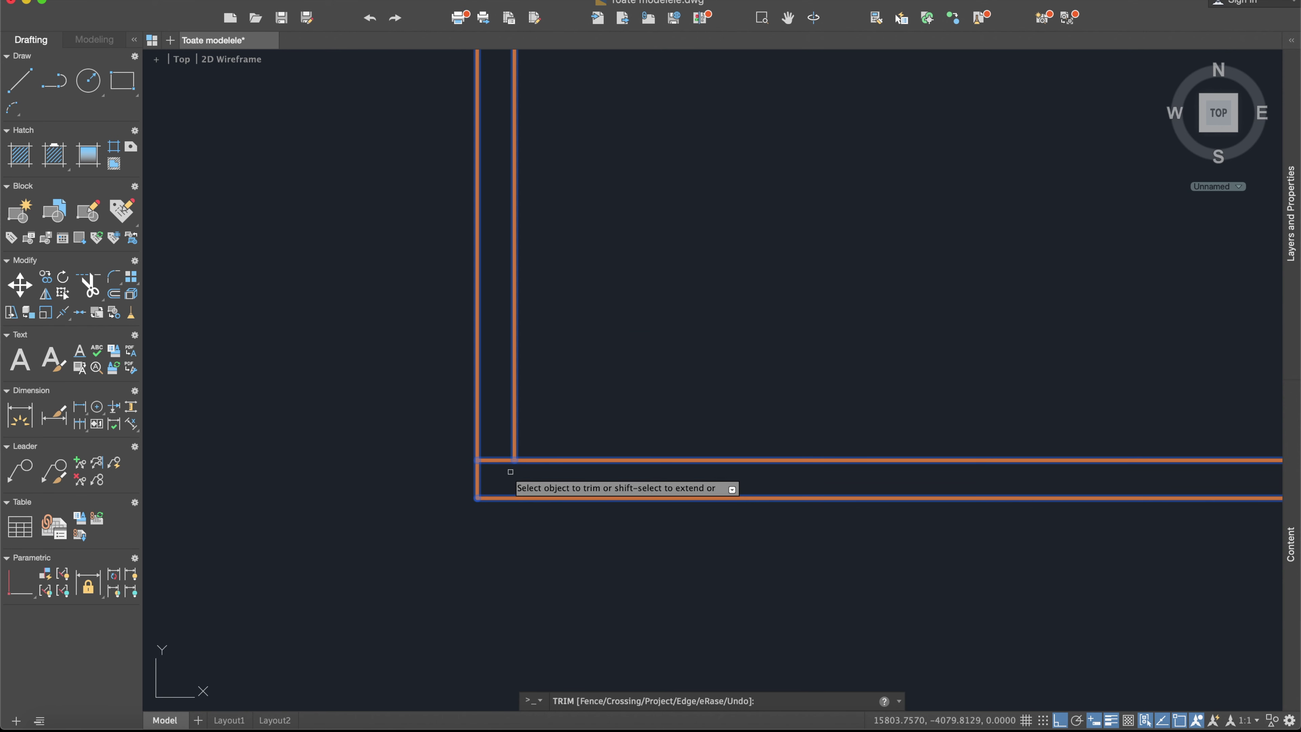
pyautogui.scroll(-3, 501, 461)
pyautogui.scroll(-2, 701, 446)
pyautogui.scroll(3, 737, 454)
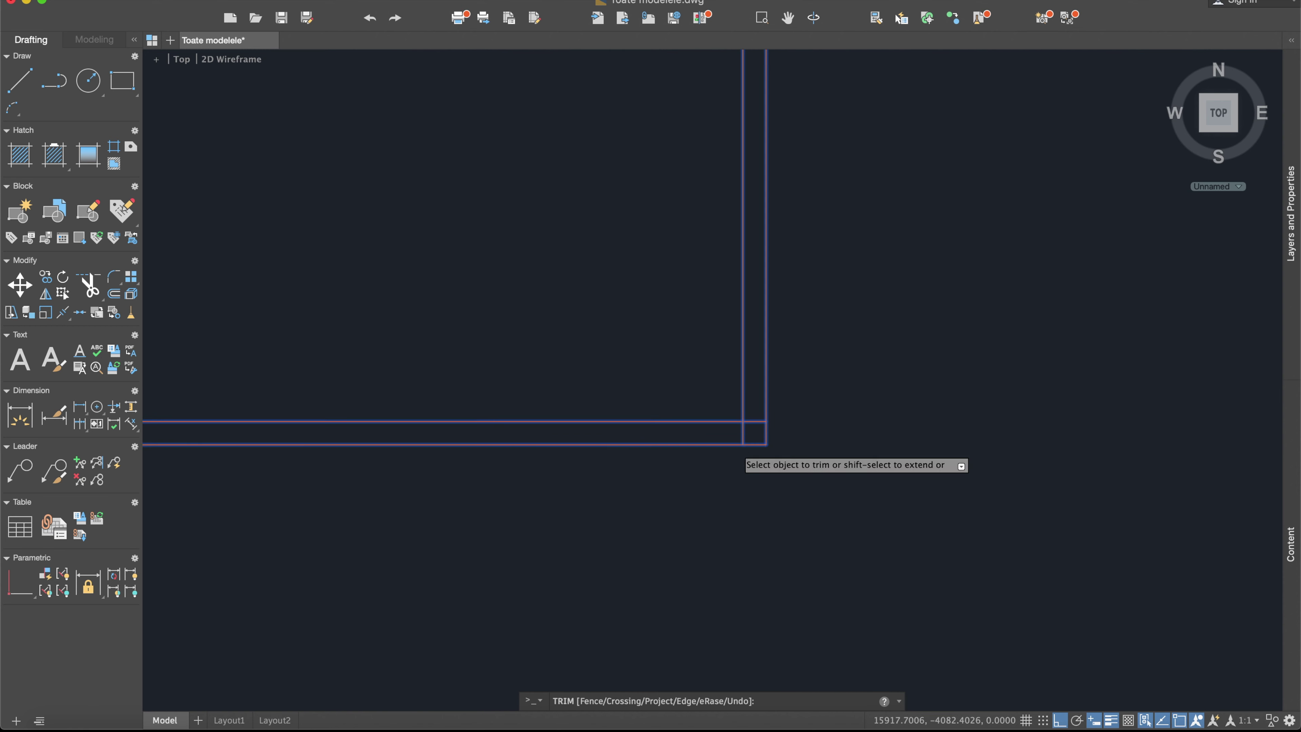
pyautogui.scroll(3, 737, 430)
# Trim the overlapping corner stubs and the leftover inner wall stub.
pyautogui.click(744, 430)
pyautogui.click(757, 404)
pyautogui.scroll(-1, 720, 604)
pyautogui.scroll(-3, 720, 355)
pyautogui.scroll(3, 697, 250)
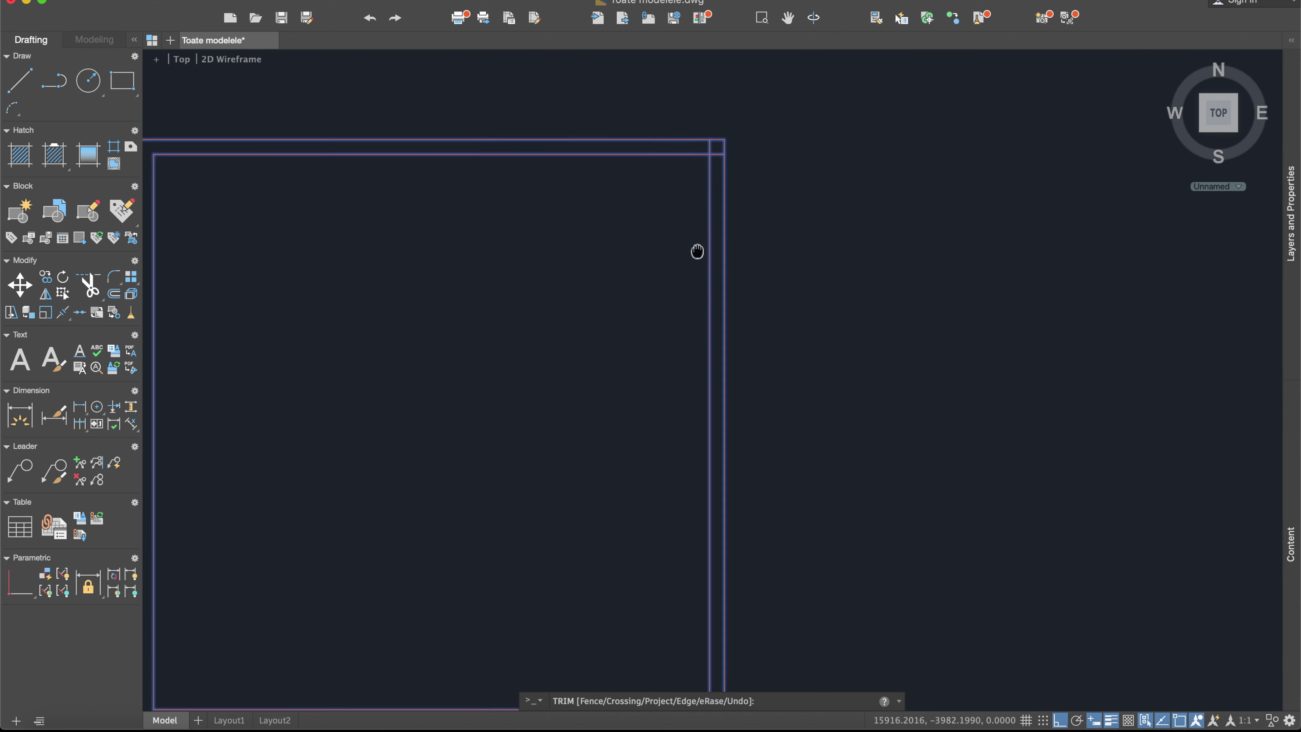
pyautogui.scroll(2, 692, 220)
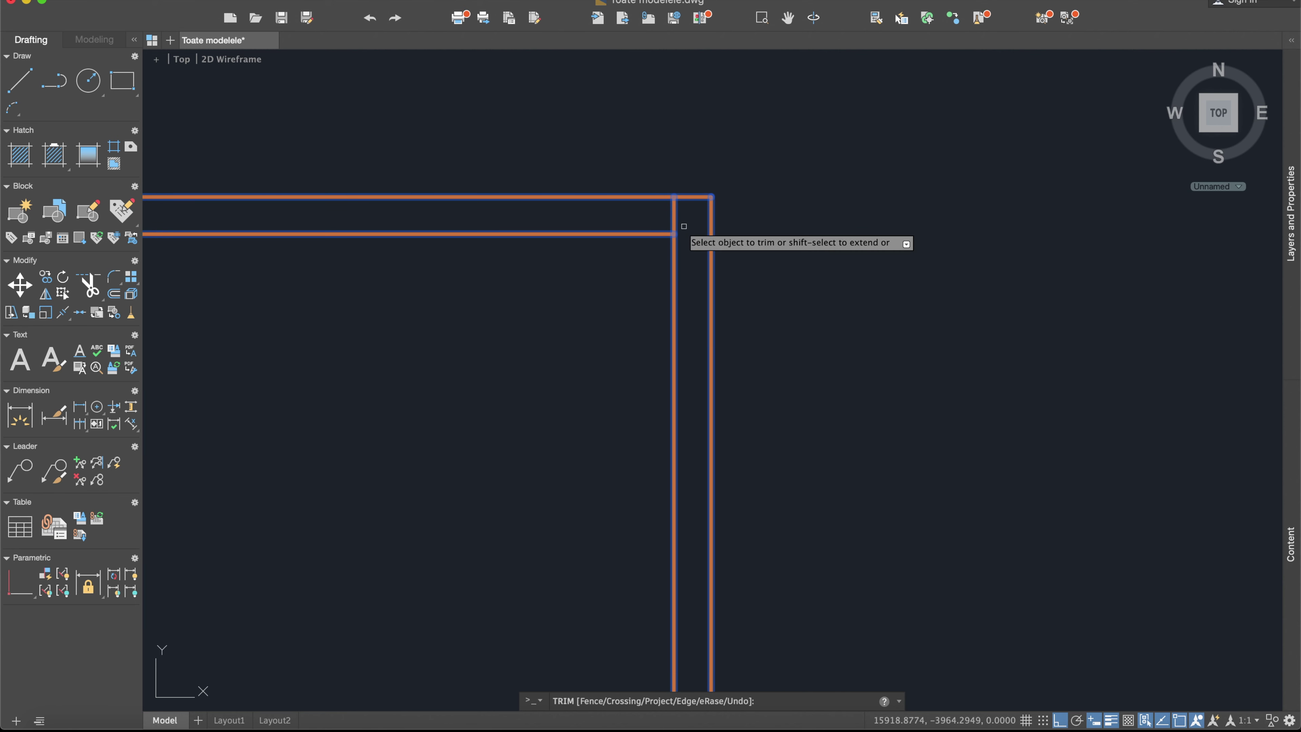
pyautogui.click(677, 223)
pyautogui.scroll(-3, 777, 285)
pyautogui.scroll(-4, 771, 289)
pyautogui.press('Escape')
pyautogui.moveTo(775, 340); pyautogui.dragTo(743, 415, button='middle')
pyautogui.scroll(-2, 712, 440)
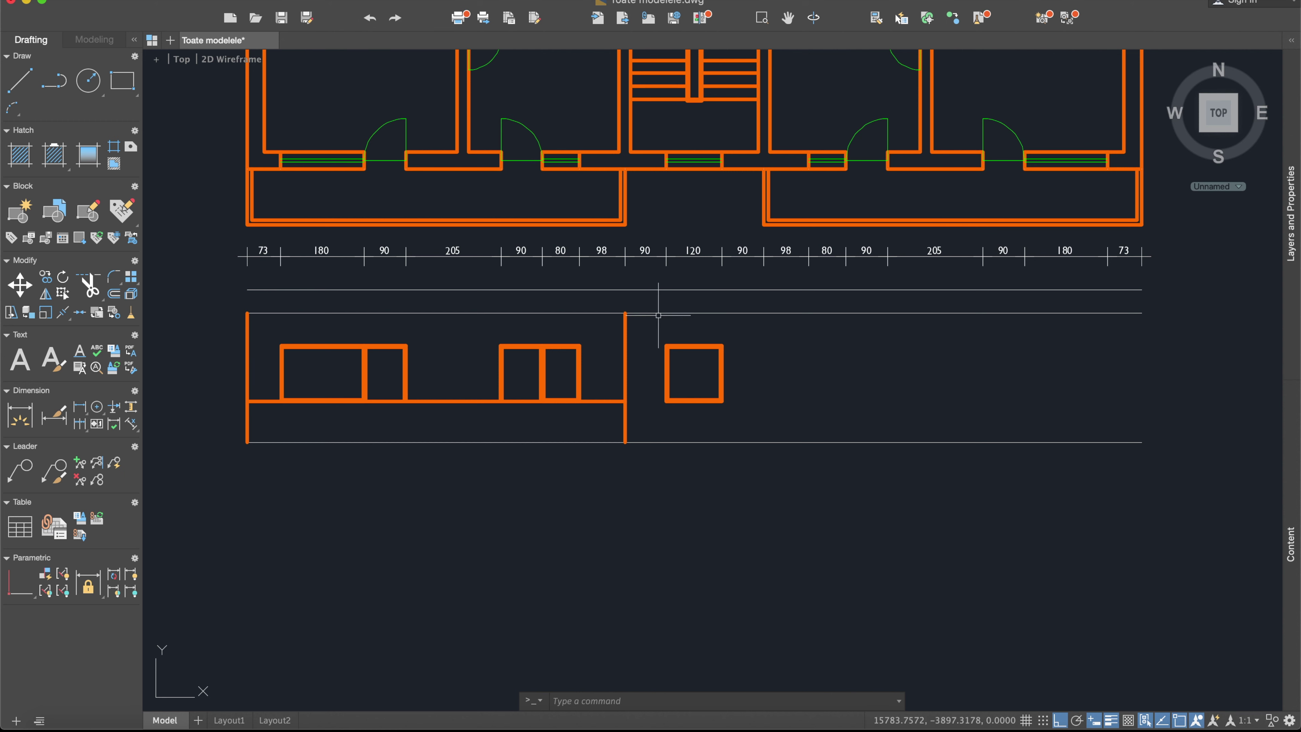
# Put the facade's three long horizontal lines on the orange Pereti layer.
pyautogui.click(842, 327)
pyautogui.click(819, 285)
pyautogui.click(876, 461)
pyautogui.click(847, 405)
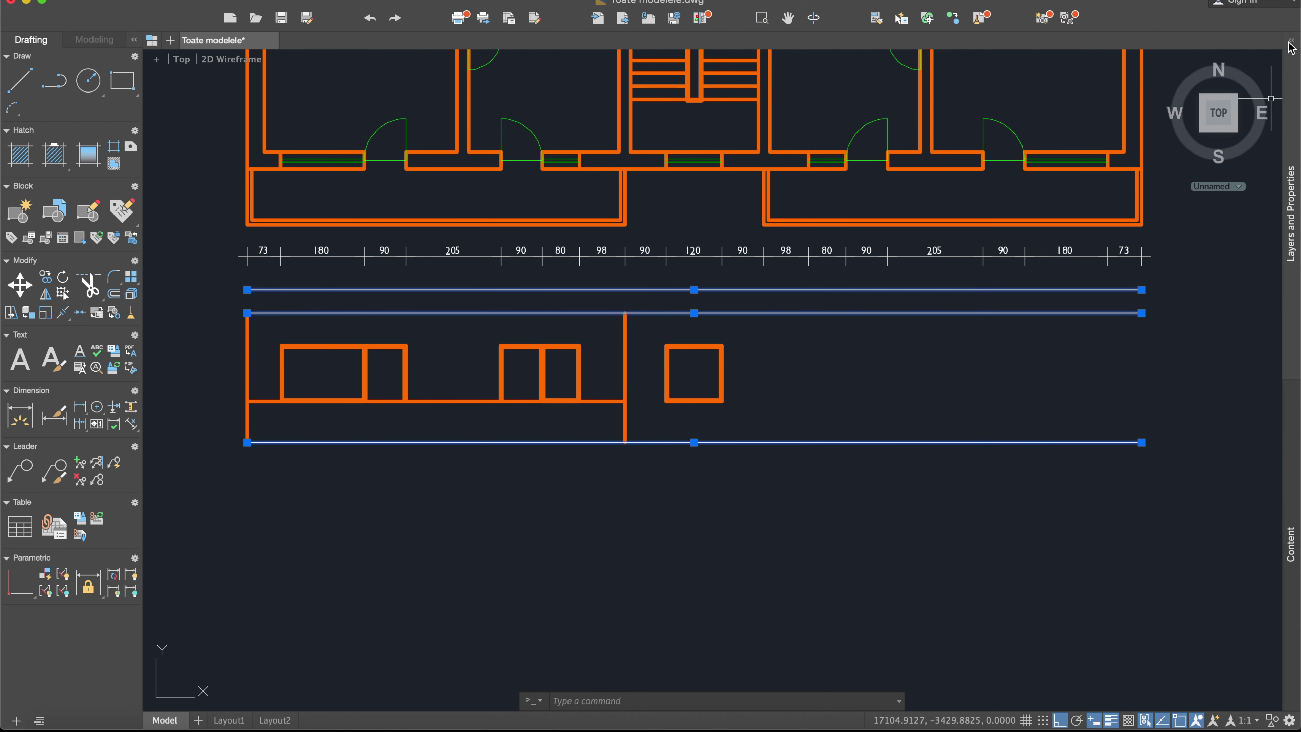
pyautogui.click(1289, 45)
pyautogui.click(1281, 107)
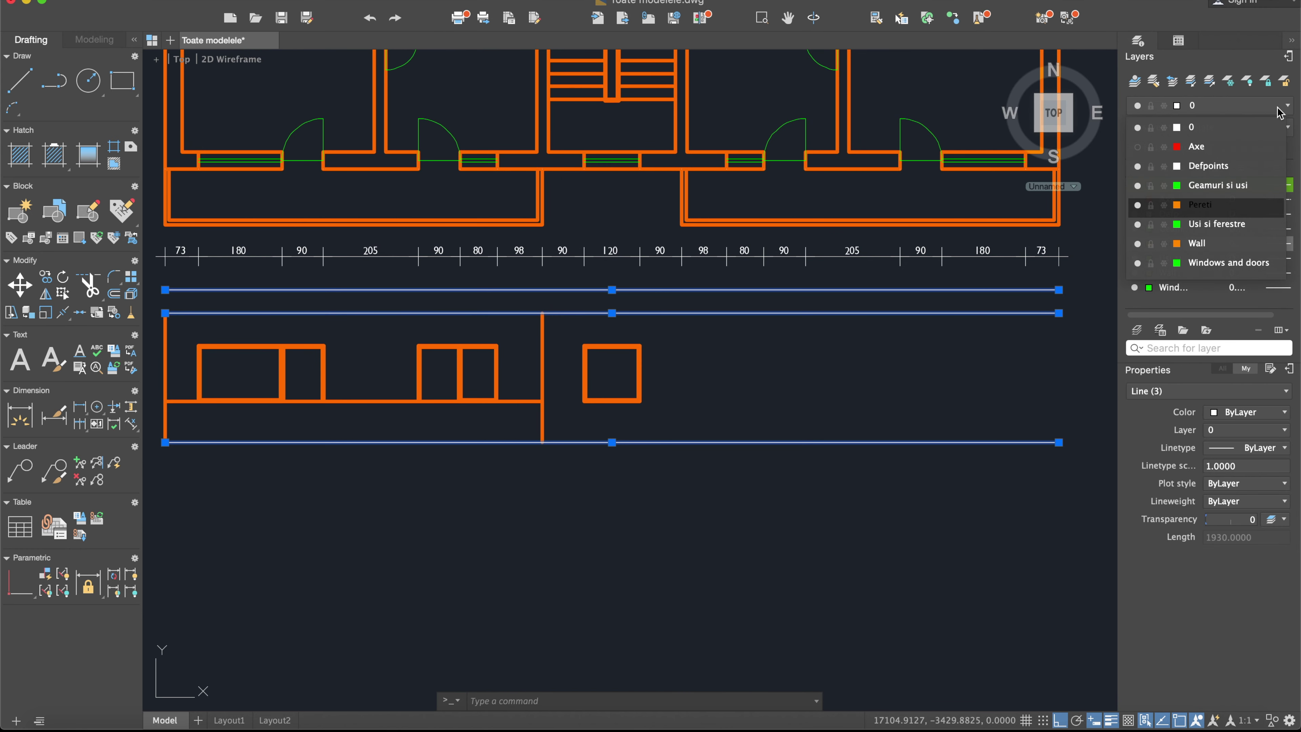
pyautogui.click(1243, 208)
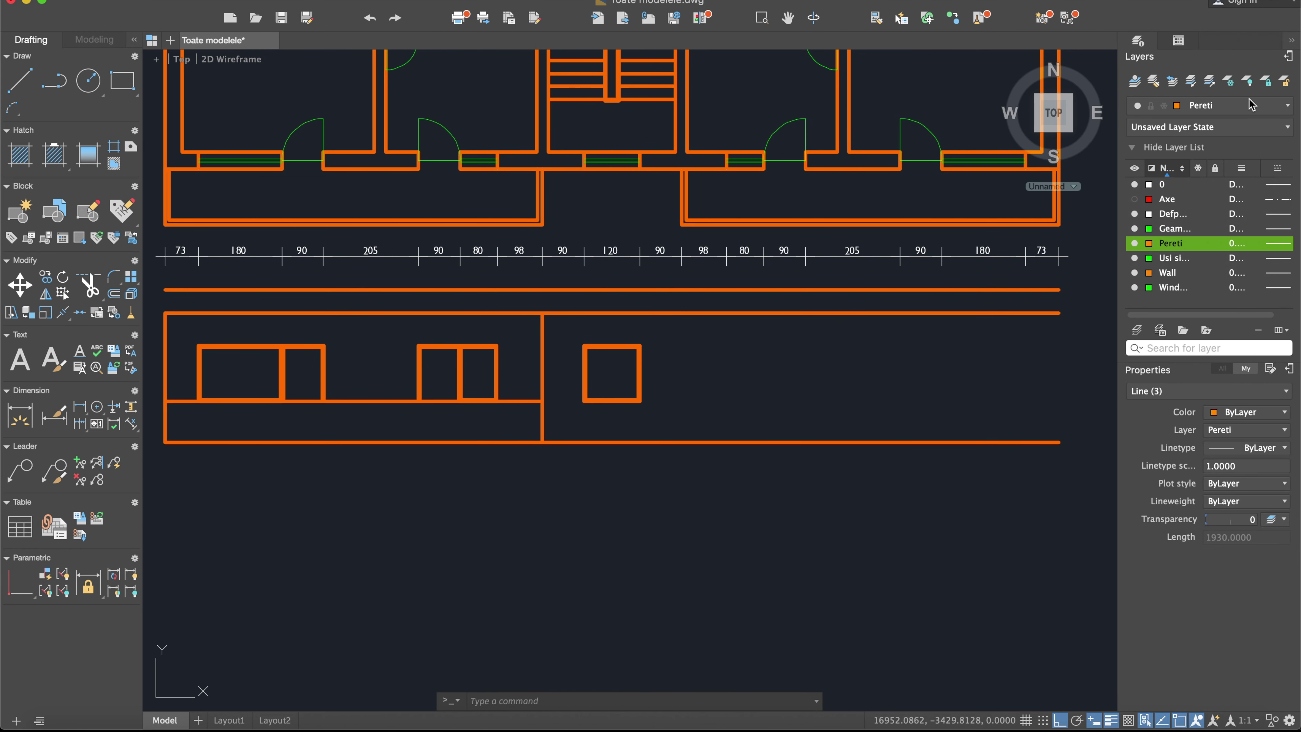
pyautogui.click(1289, 45)
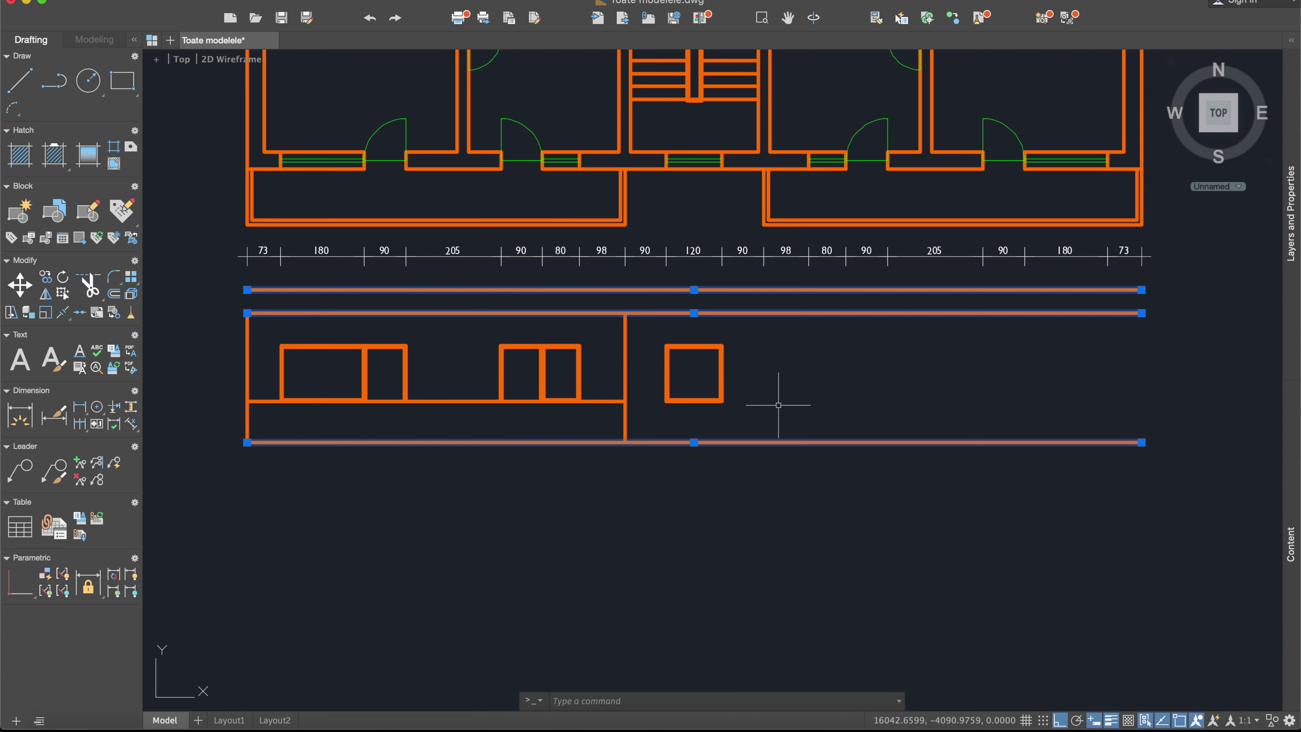
pyautogui.click(777, 404)
pyautogui.press('Escape')
pyautogui.press('Escape')
pyautogui.write('mirro')
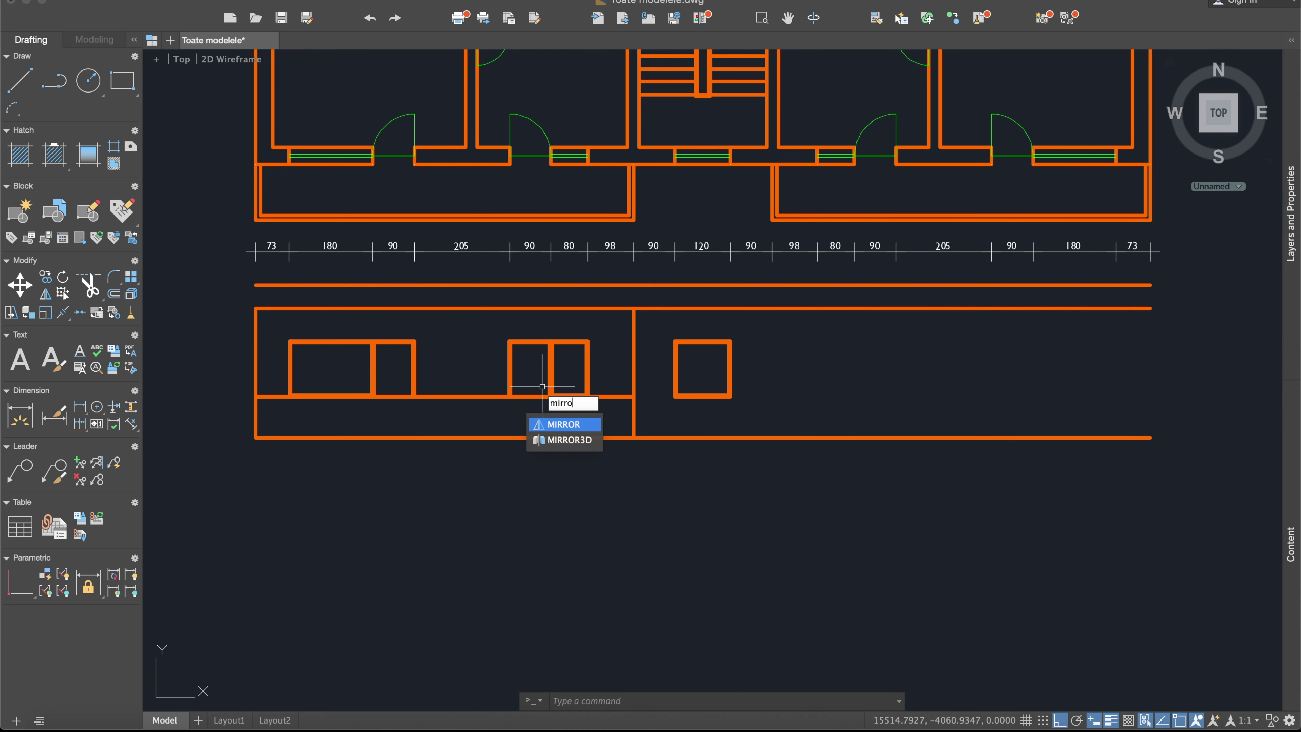
# Select the left half of the elevation's windows and lines for mirroring.
pyautogui.press('Return')
pyautogui.click(646, 413)
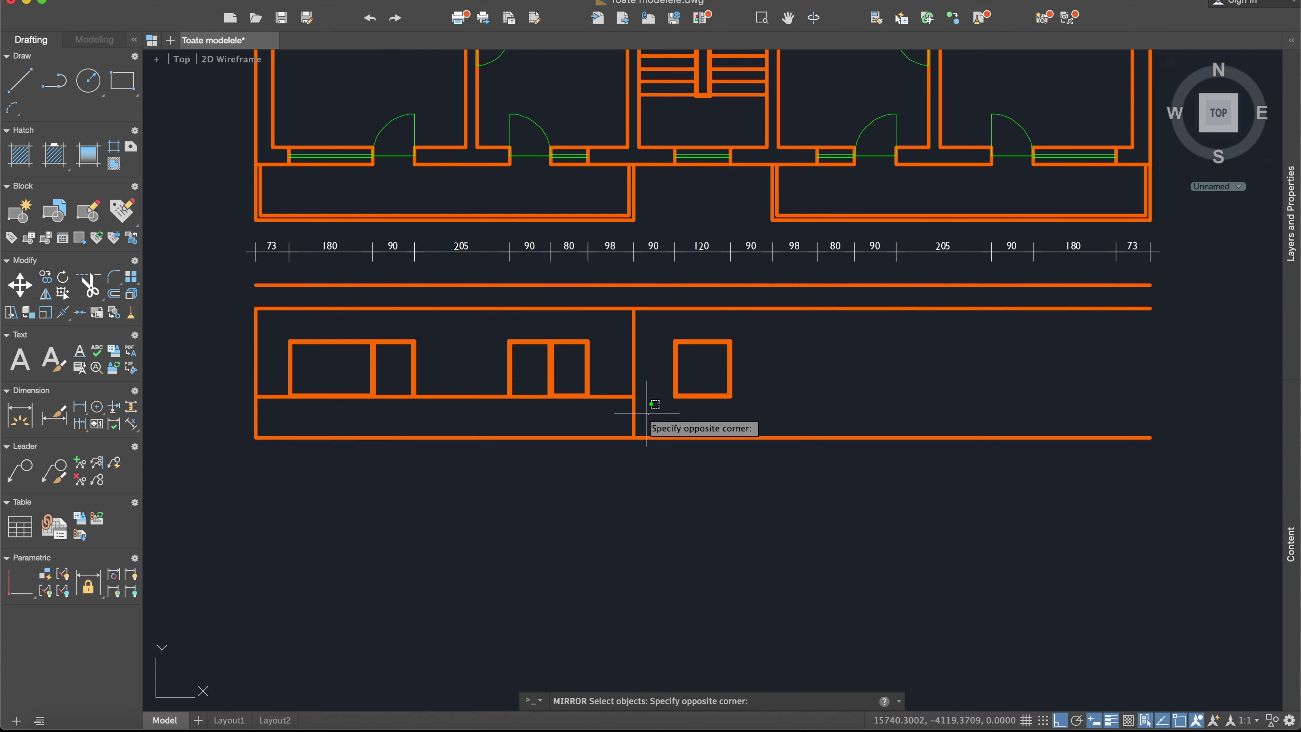
pyautogui.click(267, 335)
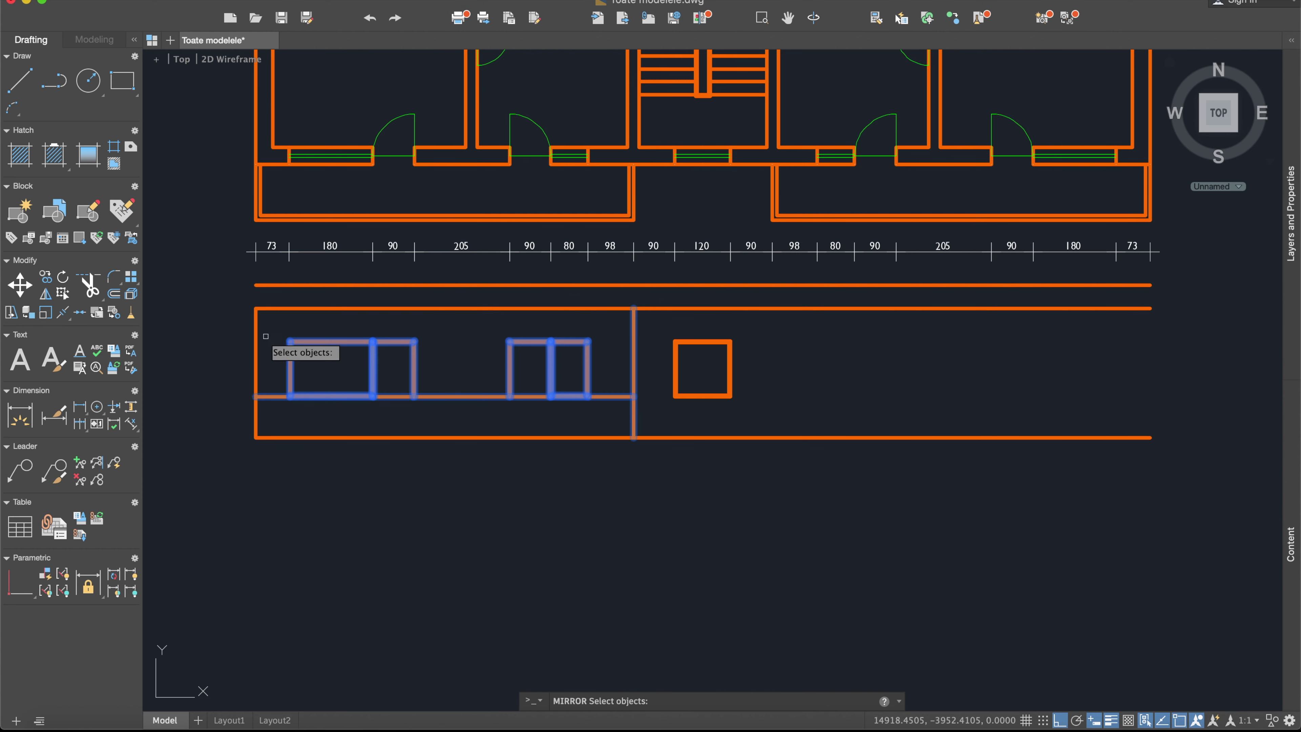
pyautogui.click(256, 336)
pyautogui.scroll(4, 530, 396)
pyautogui.scroll(-2, 550, 397)
pyautogui.scroll(-2, 550, 397)
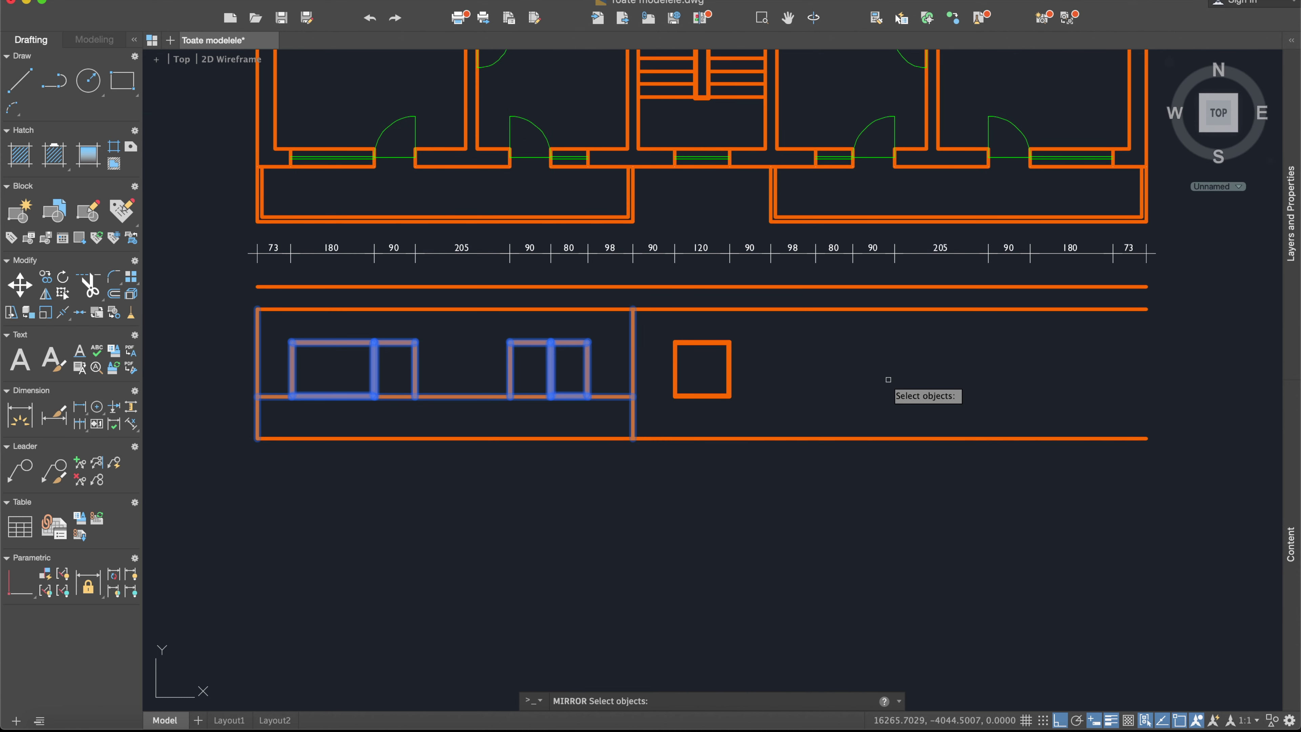
pyautogui.press('Return')
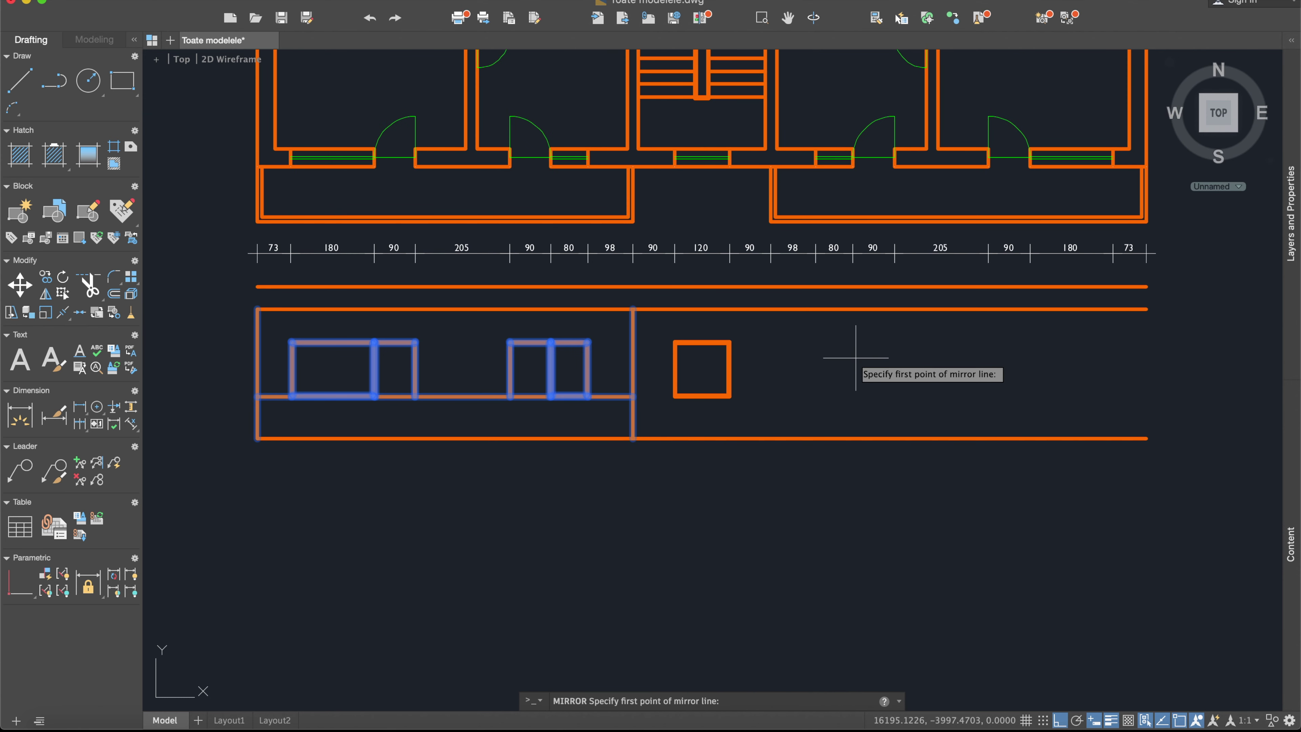
pyautogui.scroll(2, 763, 352)
pyautogui.scroll(2, 618, 416)
pyautogui.scroll(6, 617, 424)
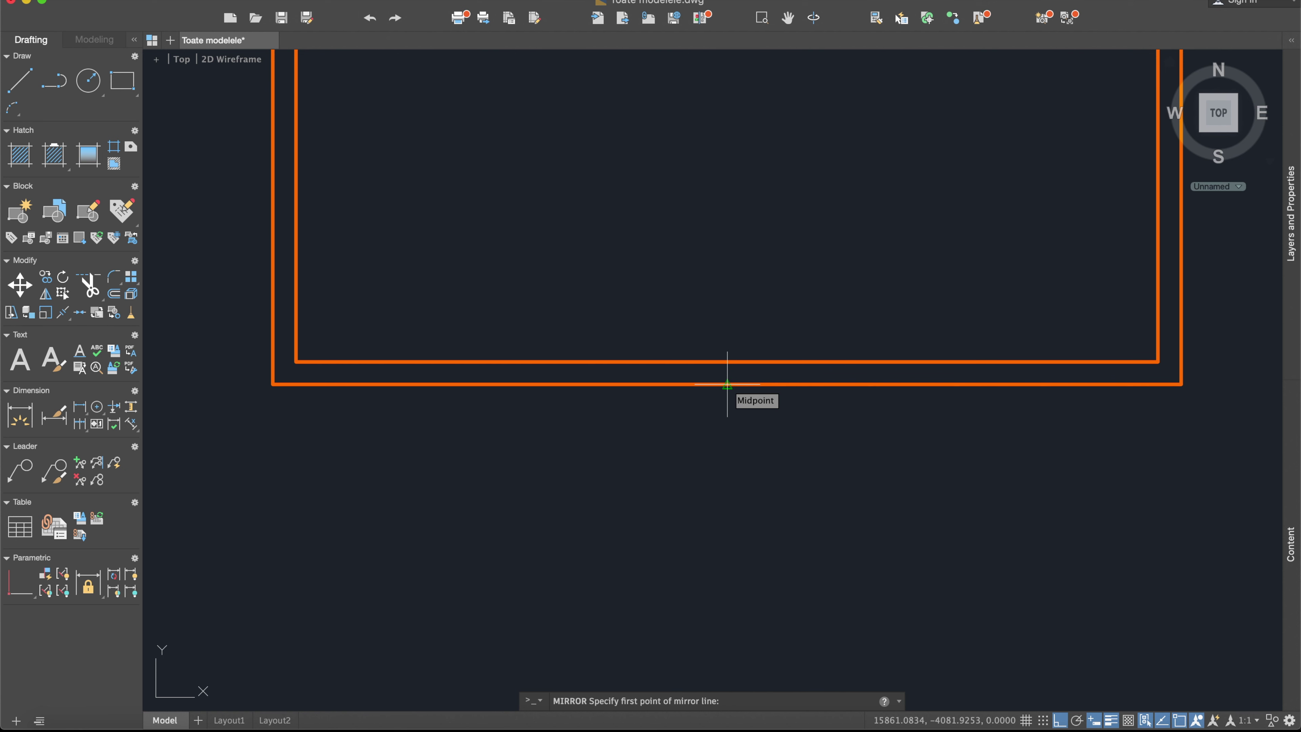
# Mirror them about a vertical axis through the central square's midpoint, keeping the originals.
pyautogui.click(727, 384)
pyautogui.moveTo(727, 505); pyautogui.dragTo(729, 313, button='middle')
pyautogui.scroll(-3, 729, 331)
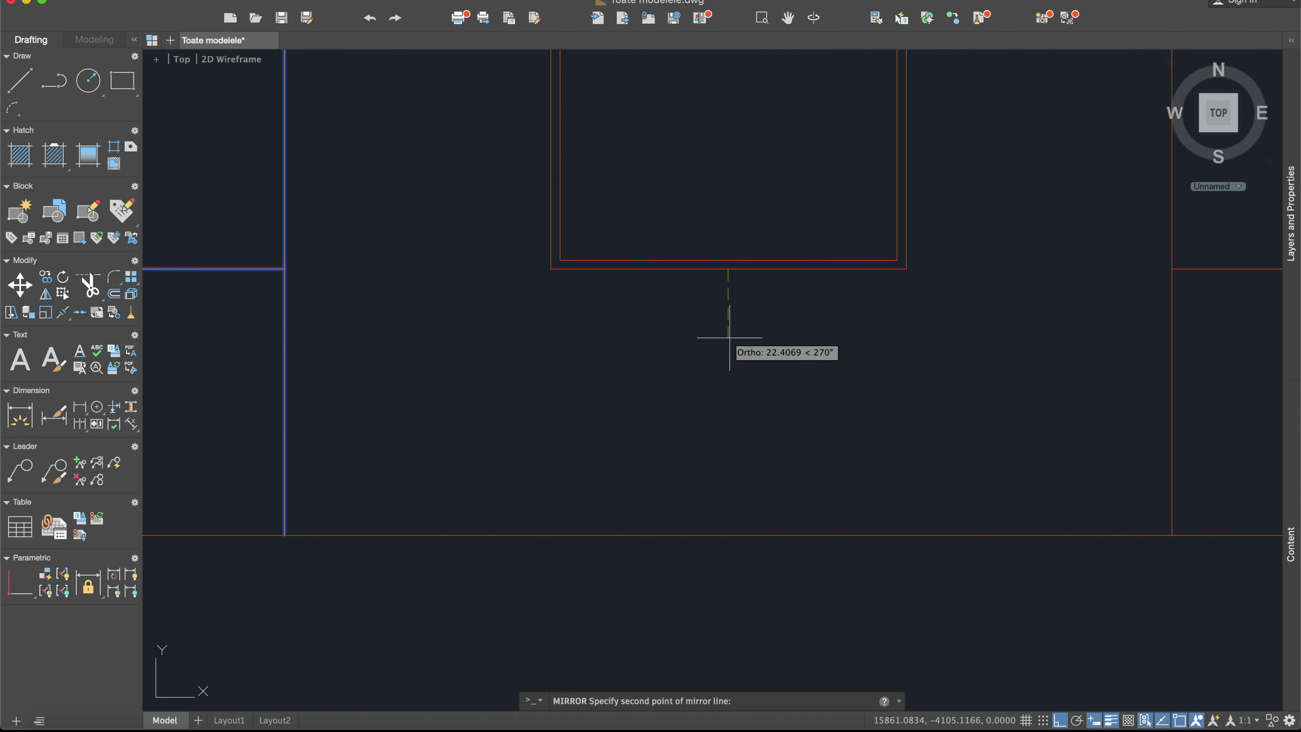
pyautogui.click(731, 363)
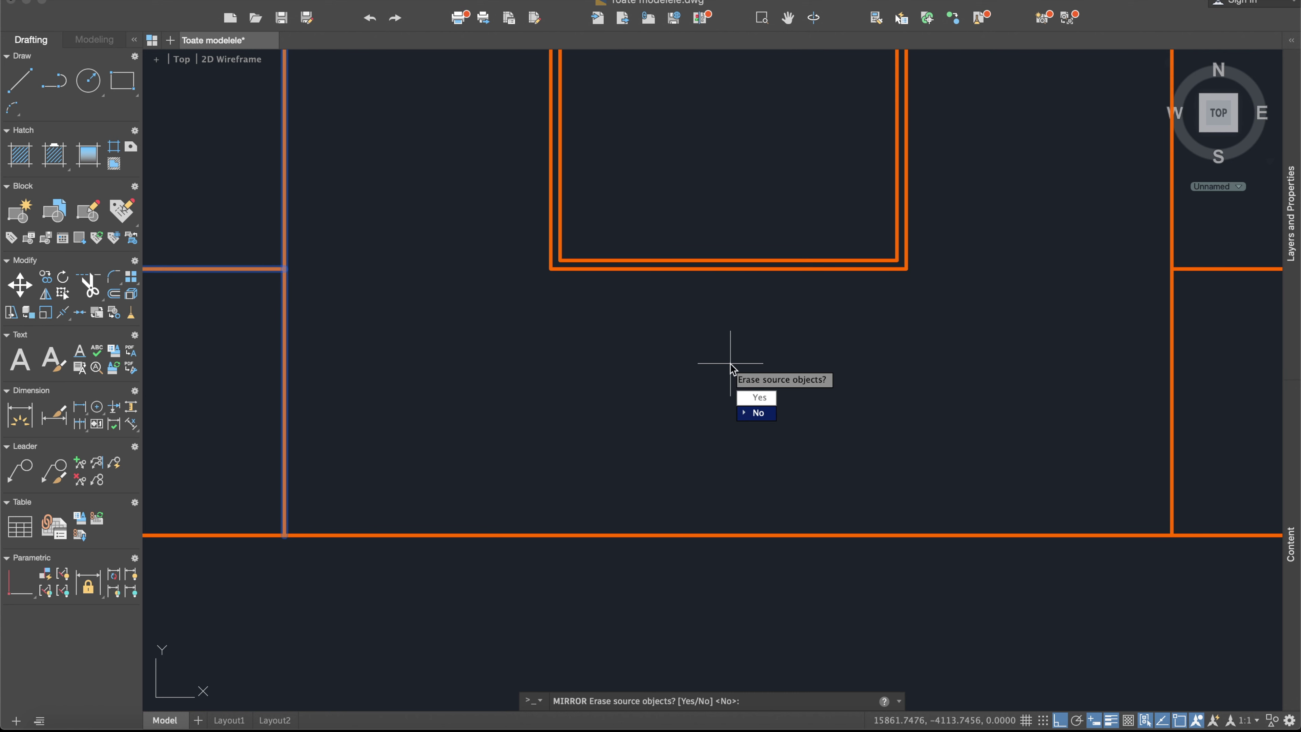
pyautogui.click(749, 416)
pyautogui.scroll(-2, 726, 363)
pyautogui.scroll(-2, 725, 364)
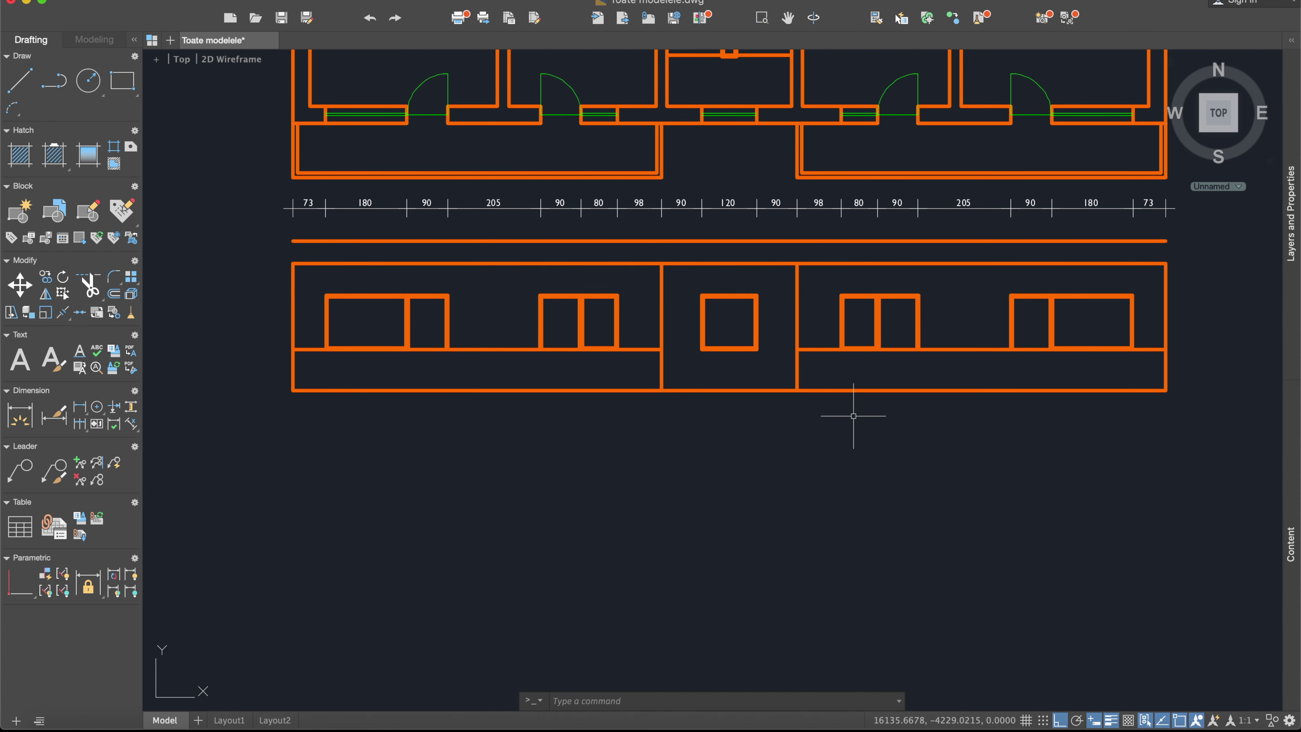
pyautogui.moveTo(805, 491); pyautogui.dragTo(796, 450, button='middle')
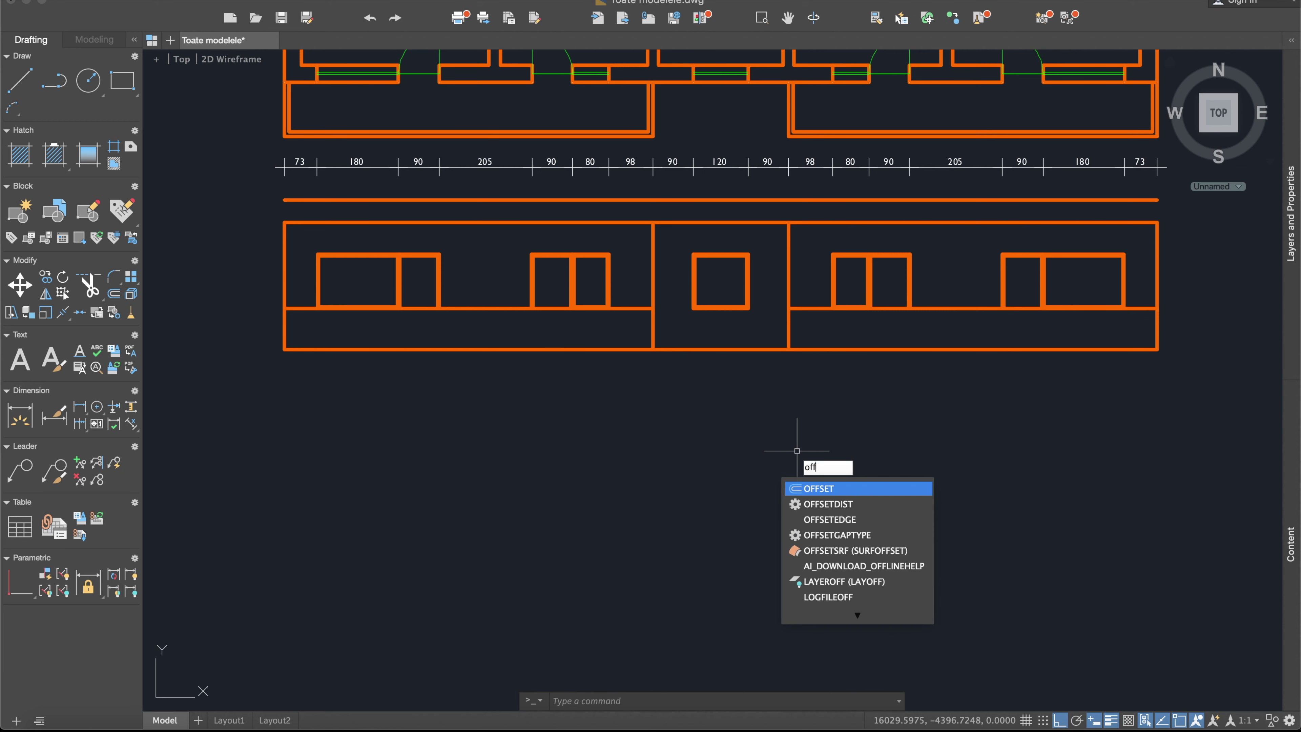
# Offset the bottom elevation line down by 280 twice for the first storey lines.
pyautogui.press('Return')
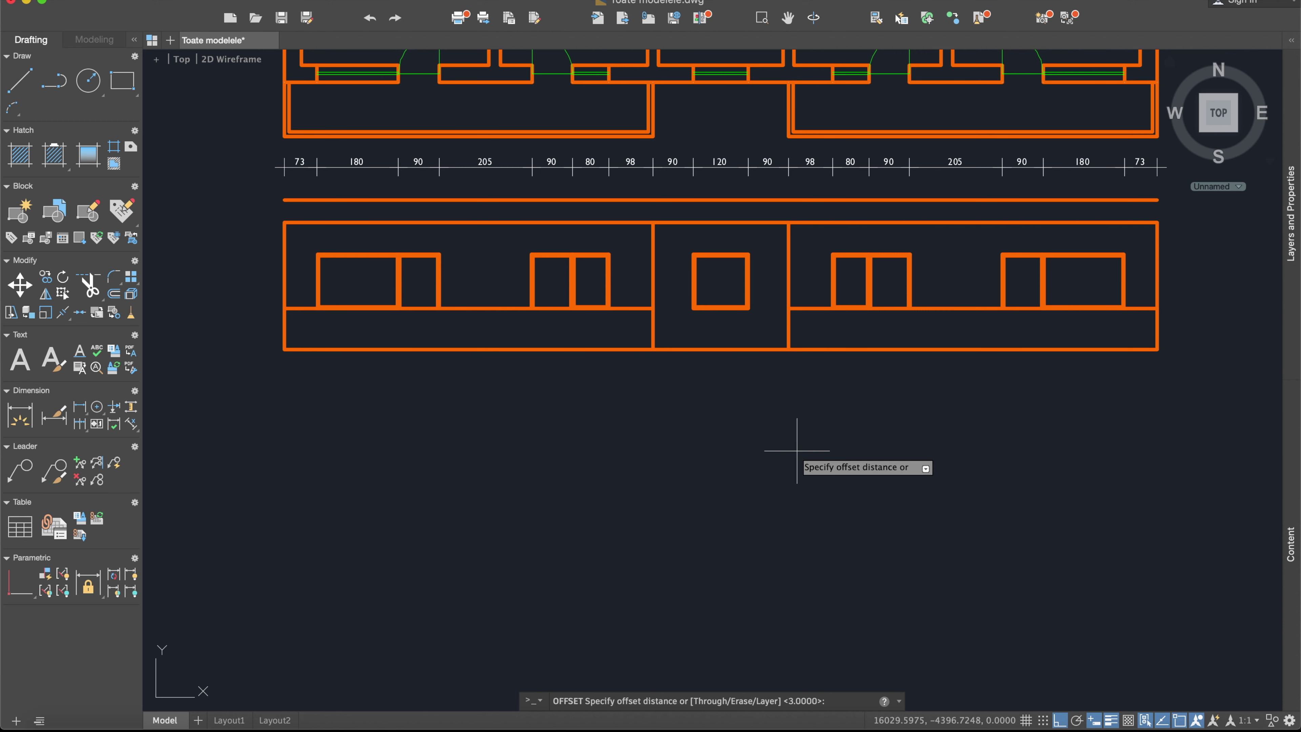
pyautogui.write('280')
pyautogui.press('Return')
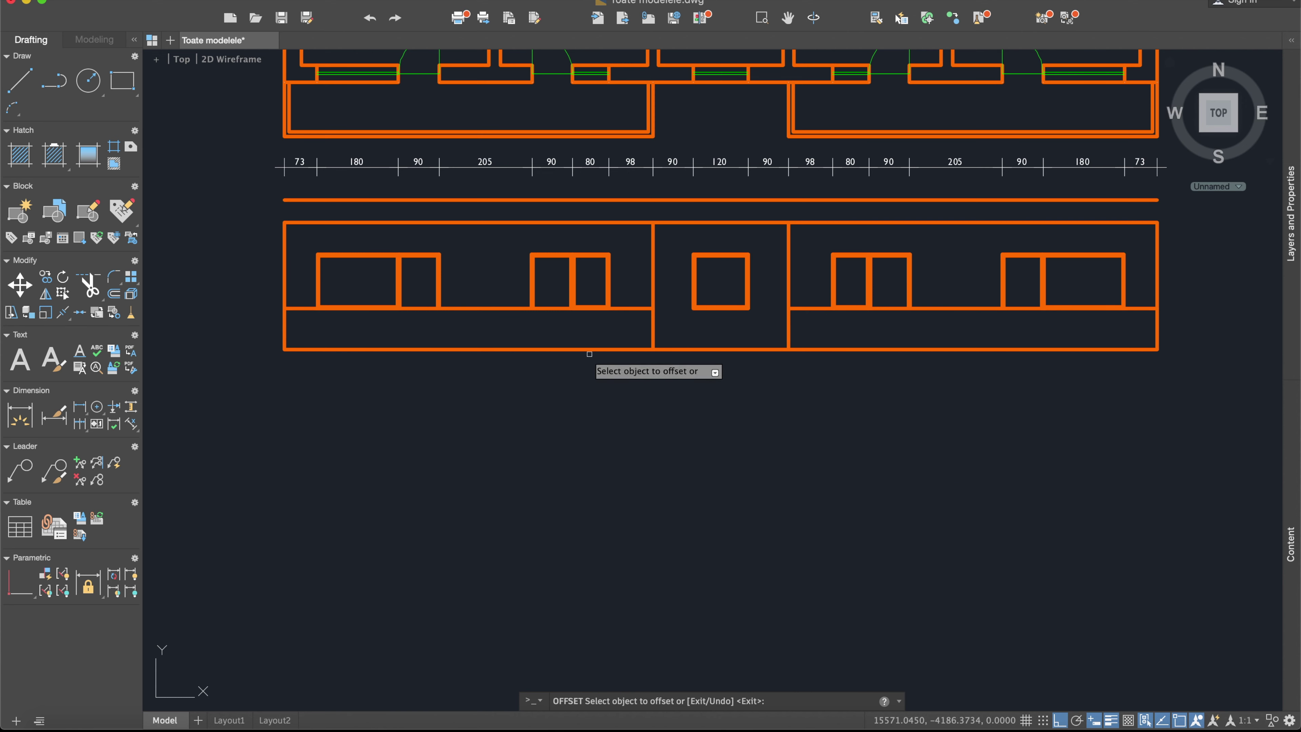
pyautogui.click(582, 349)
pyautogui.click(572, 507)
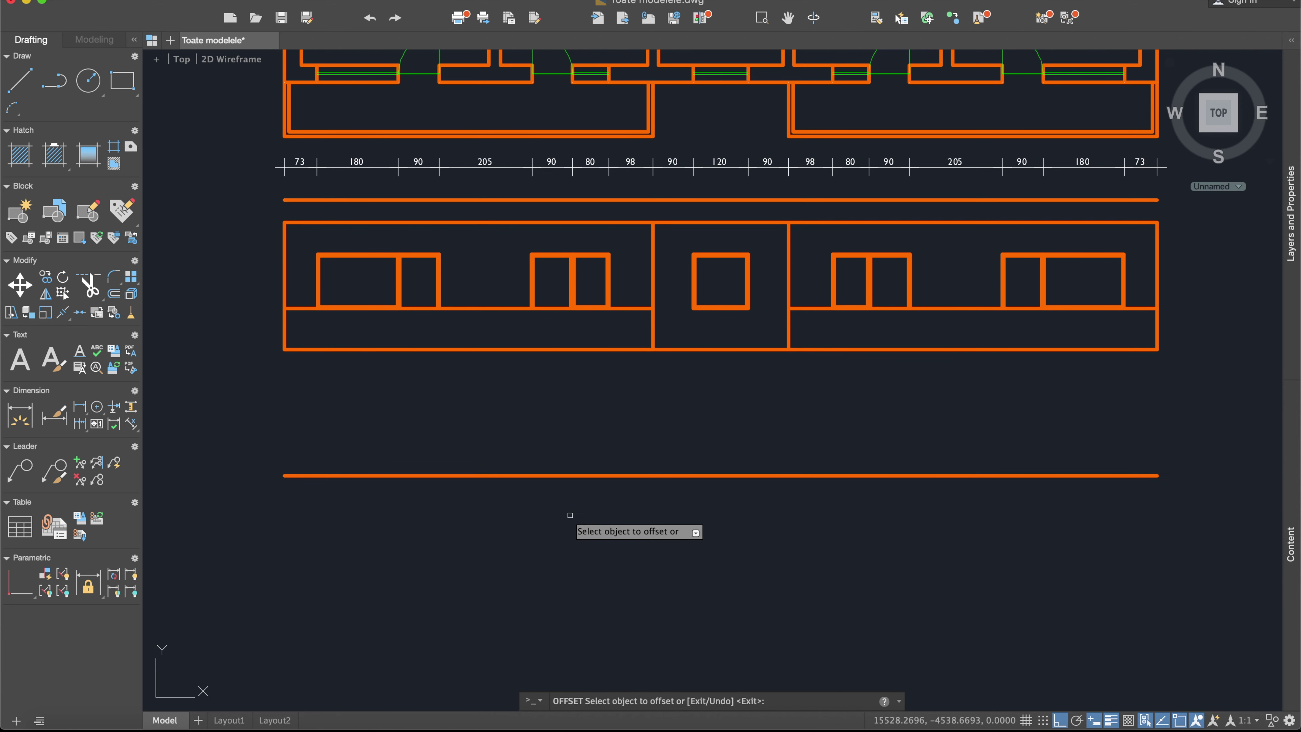
pyautogui.moveTo(572, 514); pyautogui.dragTo(574, 468, button='middle')
pyautogui.scroll(-4, 589, 410)
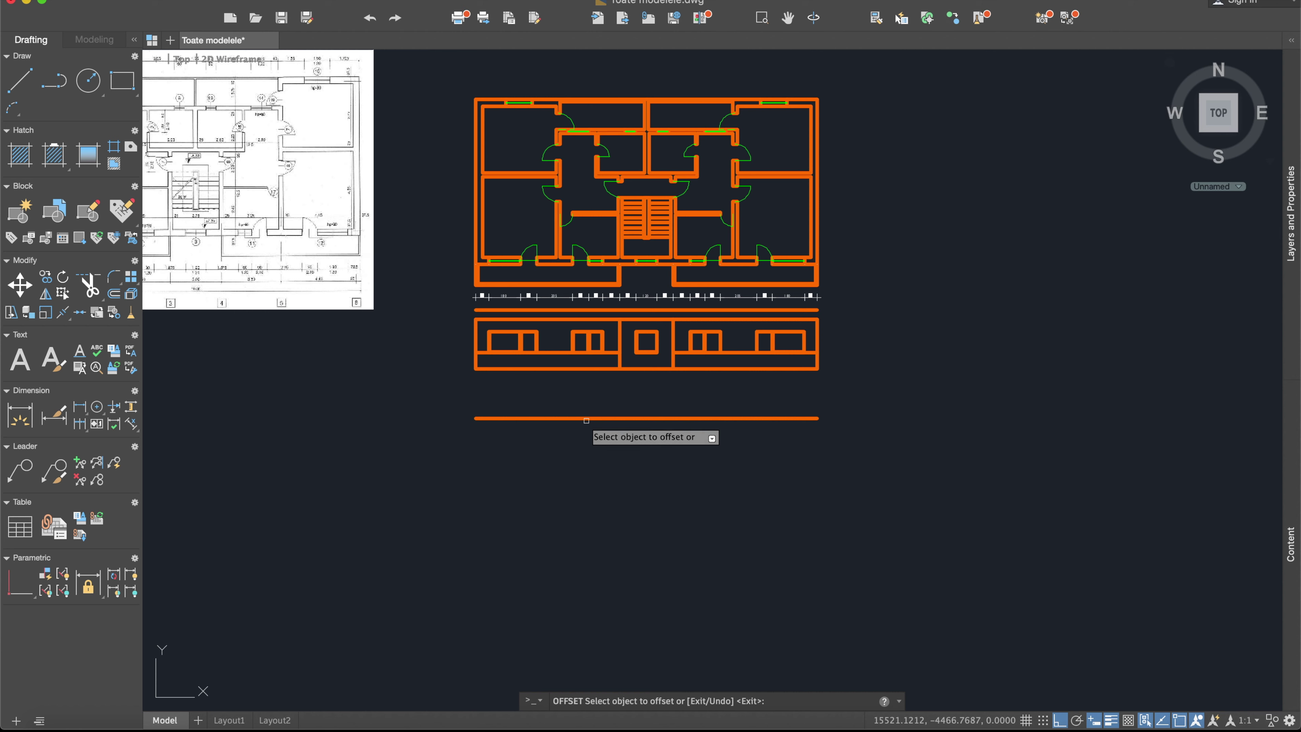
pyautogui.click(586, 418)
pyautogui.click(581, 451)
# Add three more lines 280 apart below, completing five storey lines.
pyautogui.click(581, 467)
pyautogui.click(573, 523)
pyautogui.moveTo(573, 525); pyautogui.dragTo(596, 368, button='middle')
pyautogui.click(603, 360)
pyautogui.click(593, 439)
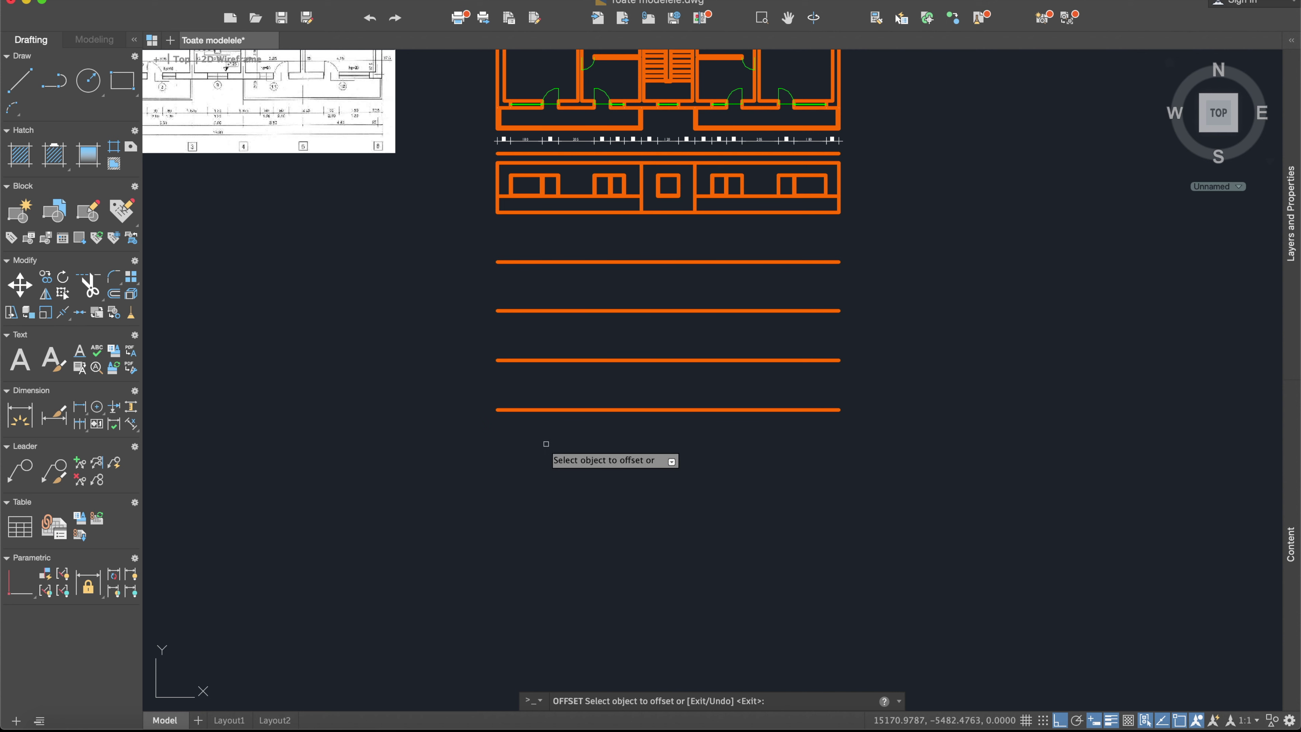
pyautogui.click(560, 410)
pyautogui.click(559, 451)
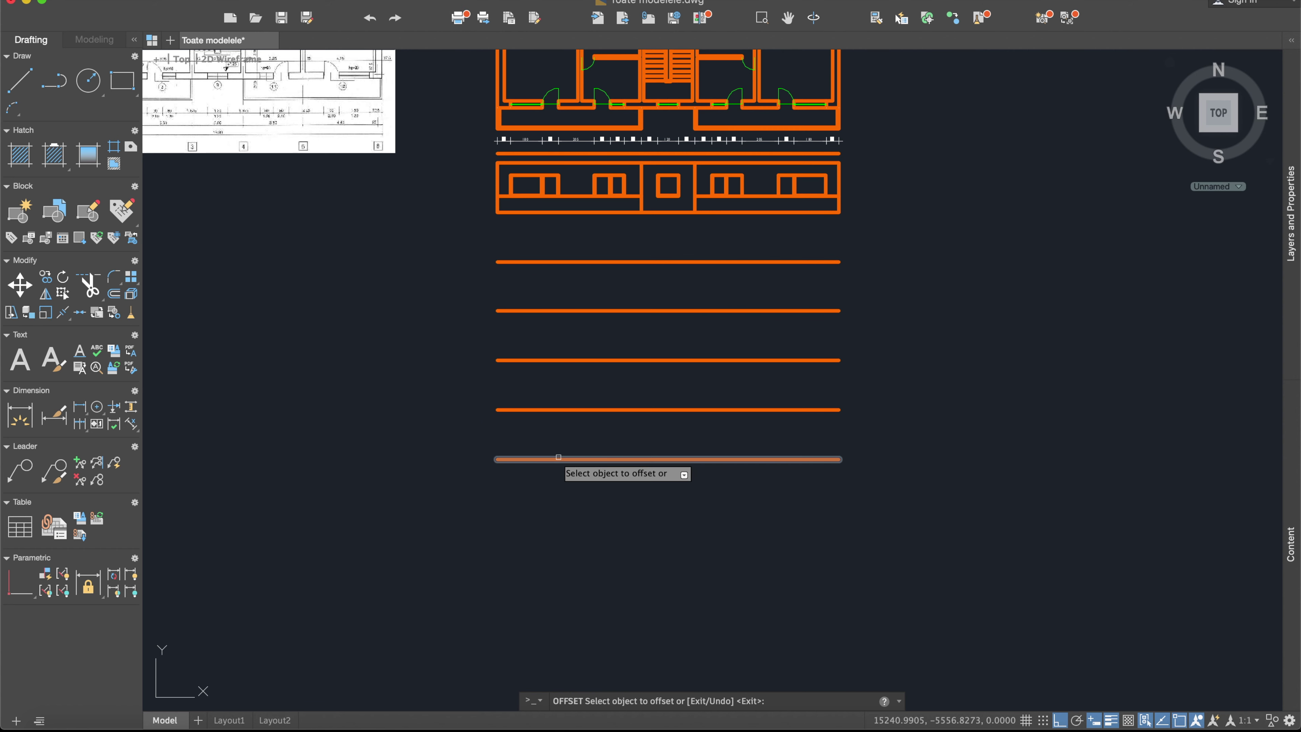
pyautogui.press('Return')
pyautogui.scroll(2, 562, 458)
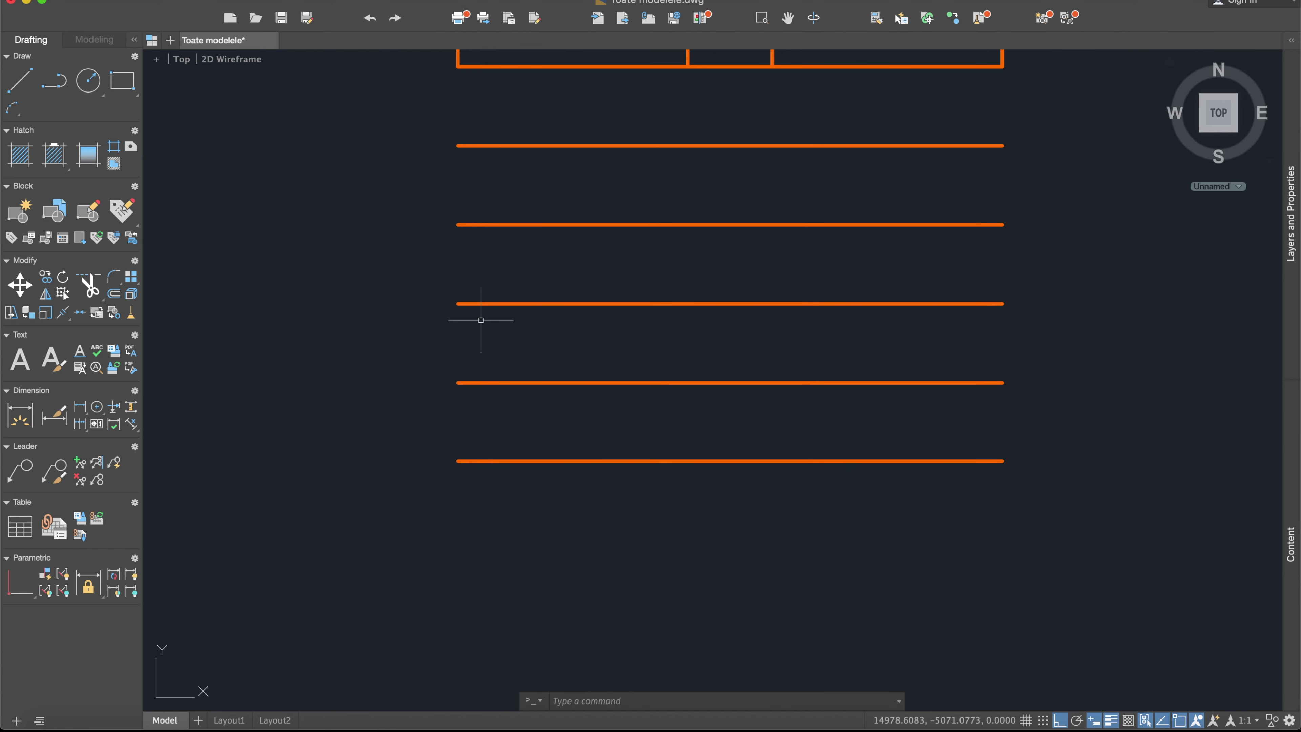
pyautogui.write('copy')
pyautogui.press('Return')
# Crossing-window select the facade's windows and walls and confirm the selection.
pyautogui.moveTo(774, 91); pyautogui.dragTo(785, 301, button='middle')
pyautogui.scroll(3, 1014, 243)
pyautogui.scroll(4, 1070, 369)
pyautogui.click(1091, 400)
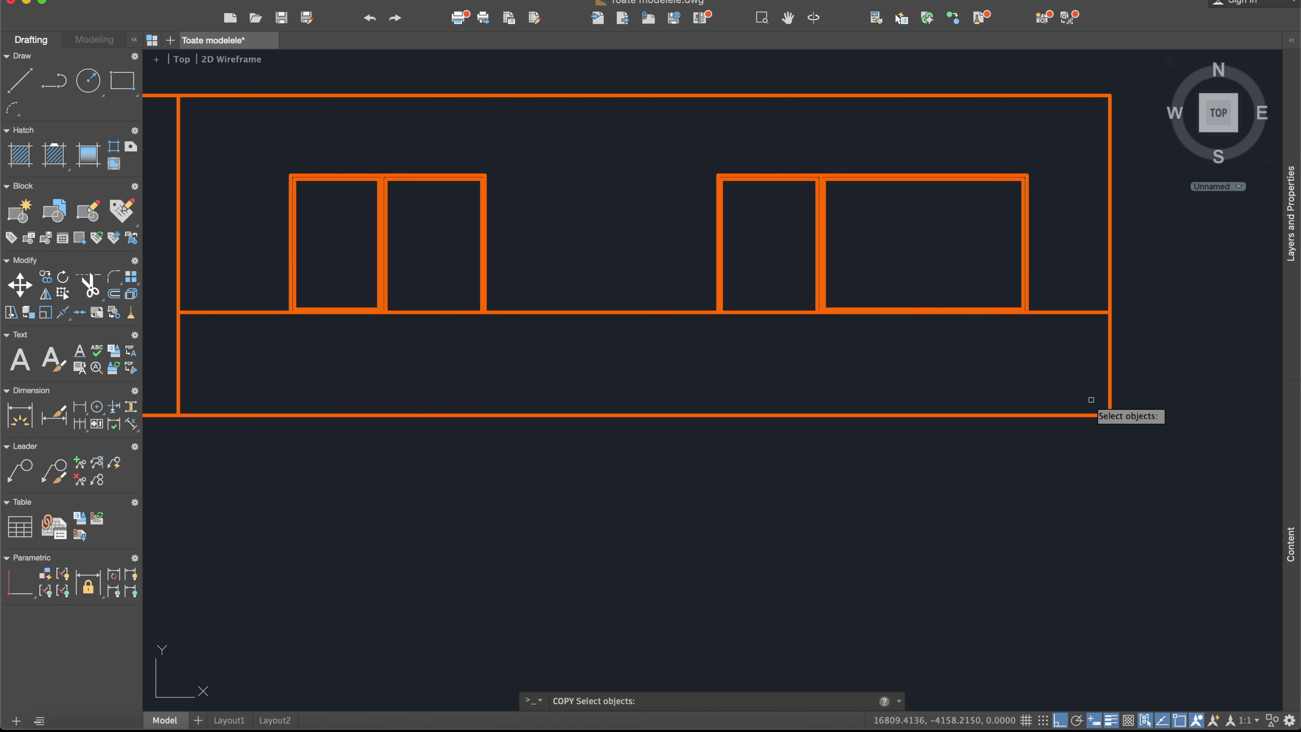
pyautogui.scroll(-7, 1099, 391)
pyautogui.scroll(2, 575, 338)
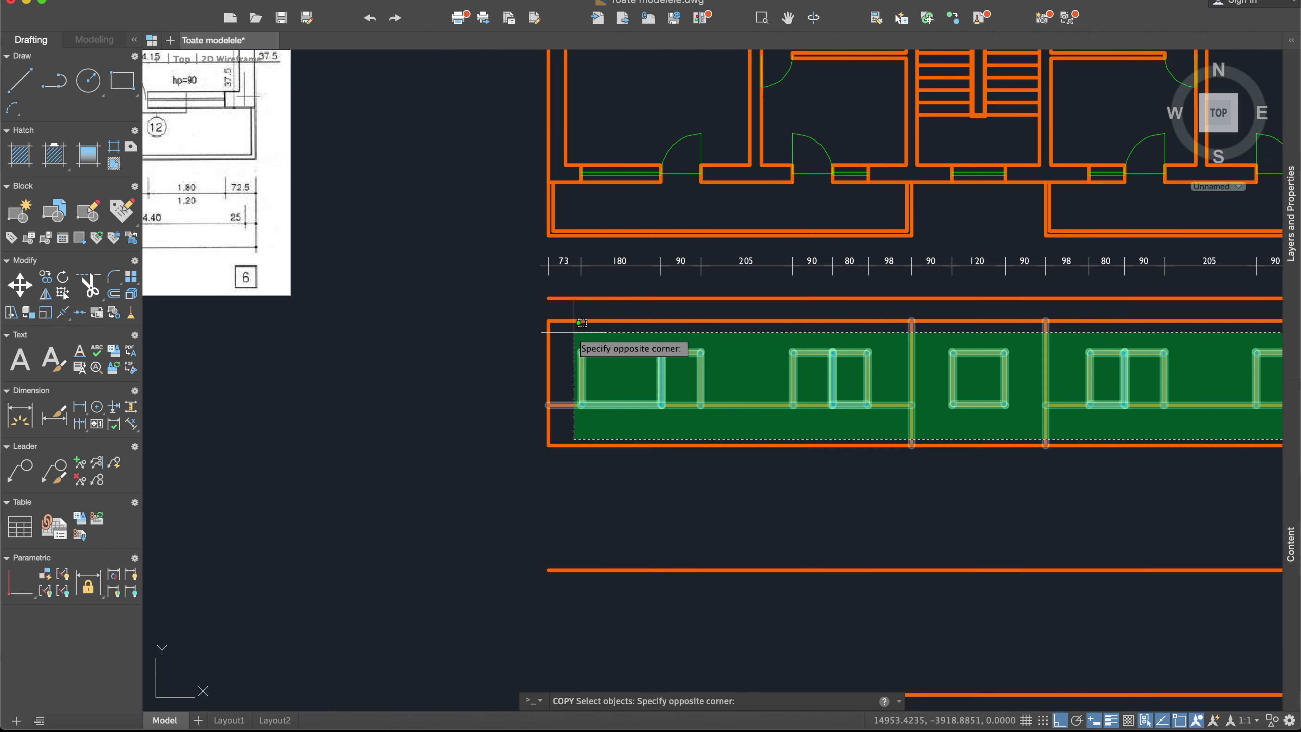
pyautogui.click(570, 334)
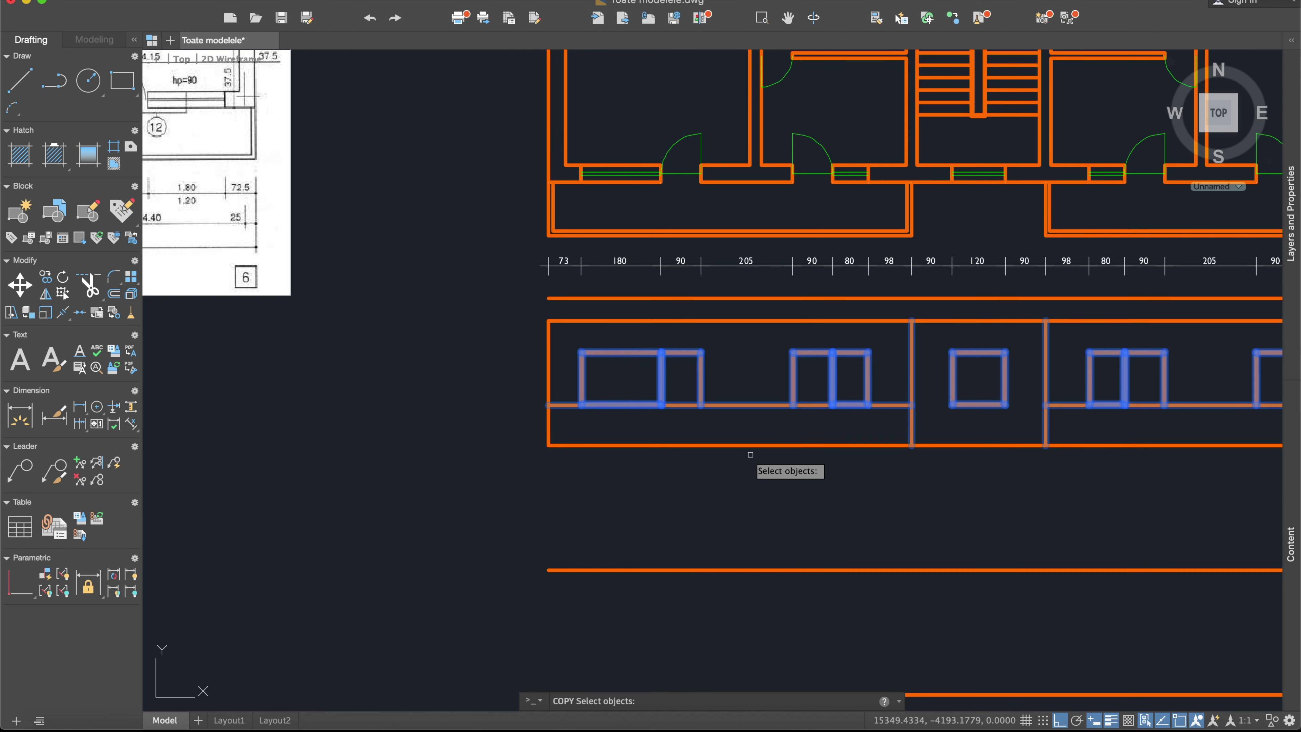
pyautogui.press('Return')
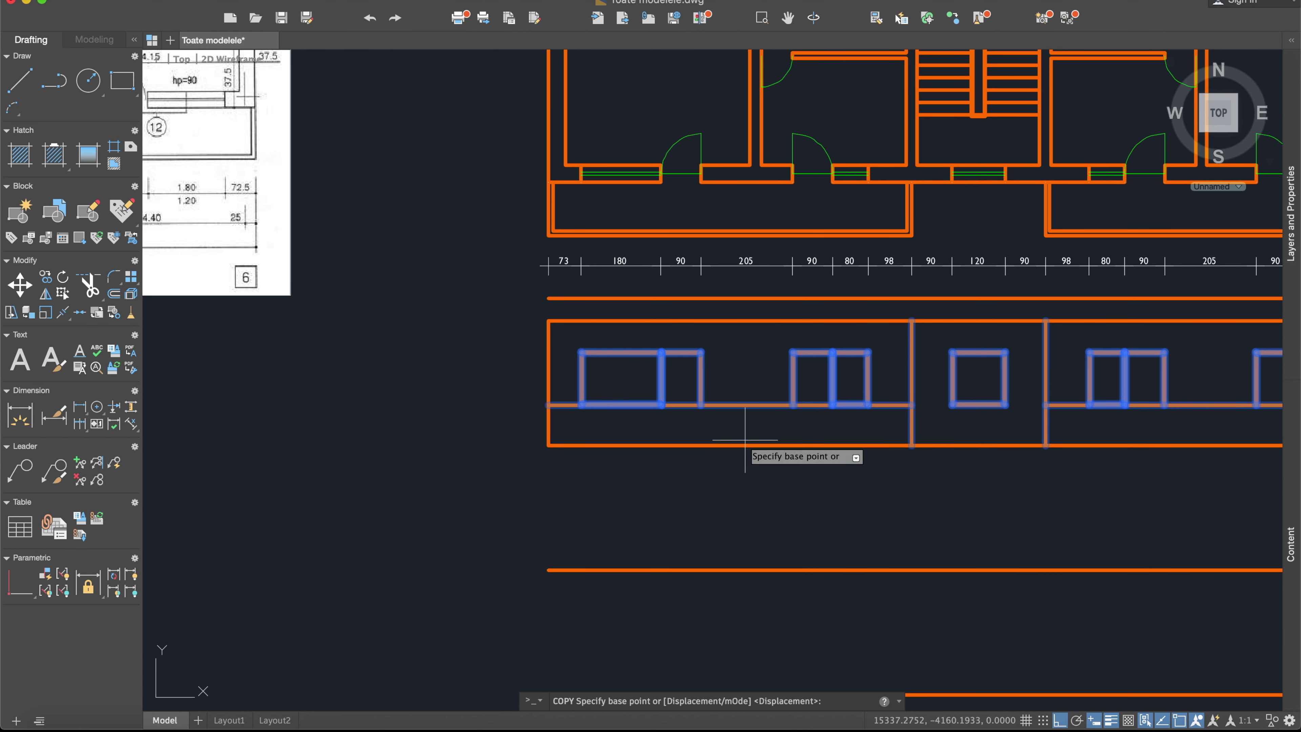
# Pick a base point and place one copy of the elevation strip lower down.
pyautogui.scroll(4, 647, 435)
pyautogui.click(393, 465)
pyautogui.scroll(-3, 394, 465)
pyautogui.scroll(-3, 394, 465)
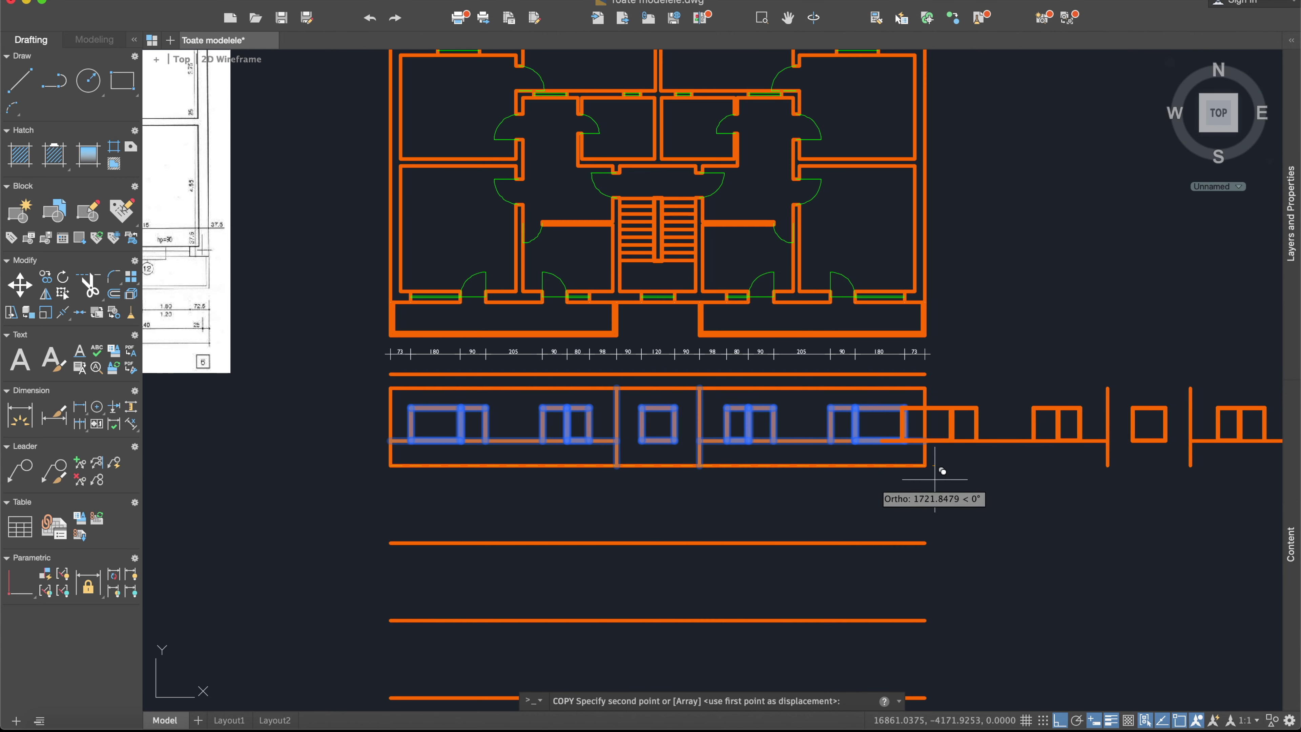
pyautogui.moveTo(676, 494); pyautogui.dragTo(757, 363, button='middle')
pyautogui.scroll(4, 528, 411)
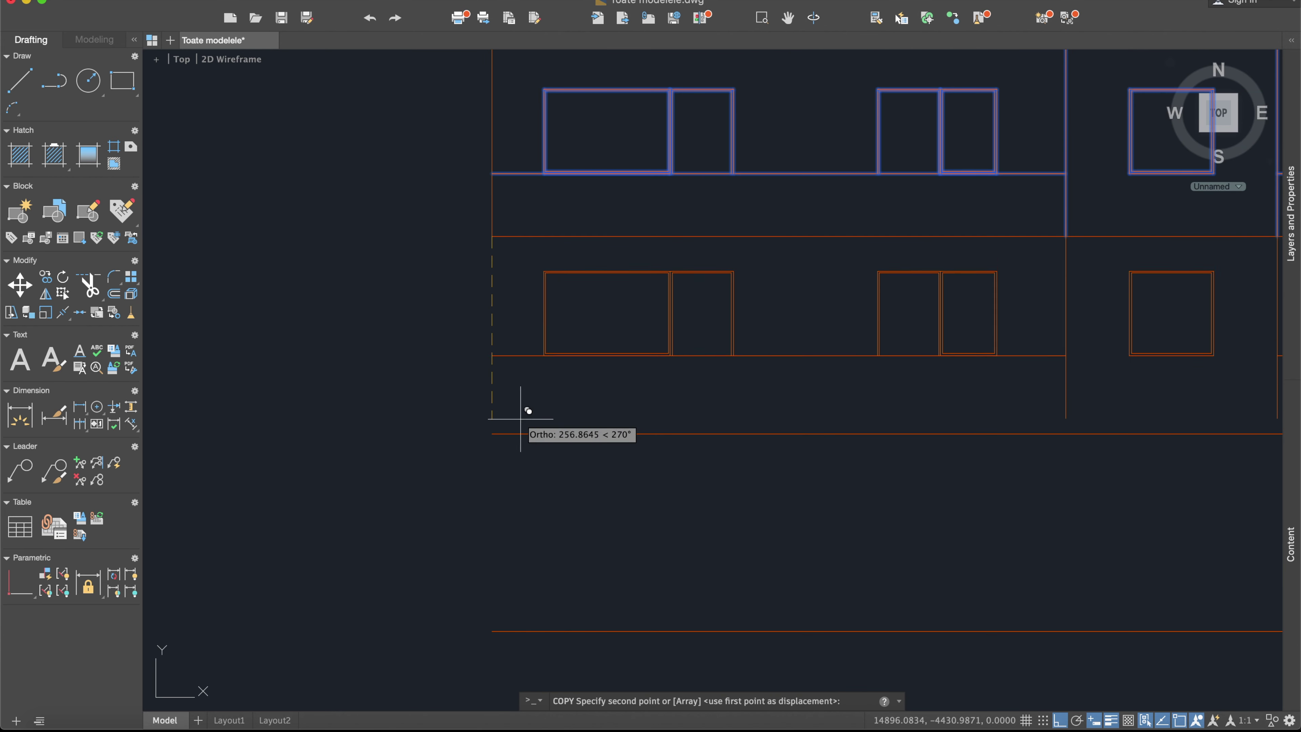
pyautogui.click(492, 433)
pyautogui.press('Escape')
# Repeat the copy command and crossing-window select the whole elevation strip again.
pyautogui.scroll(-3, 572, 329)
pyautogui.scroll(-2, 961, 369)
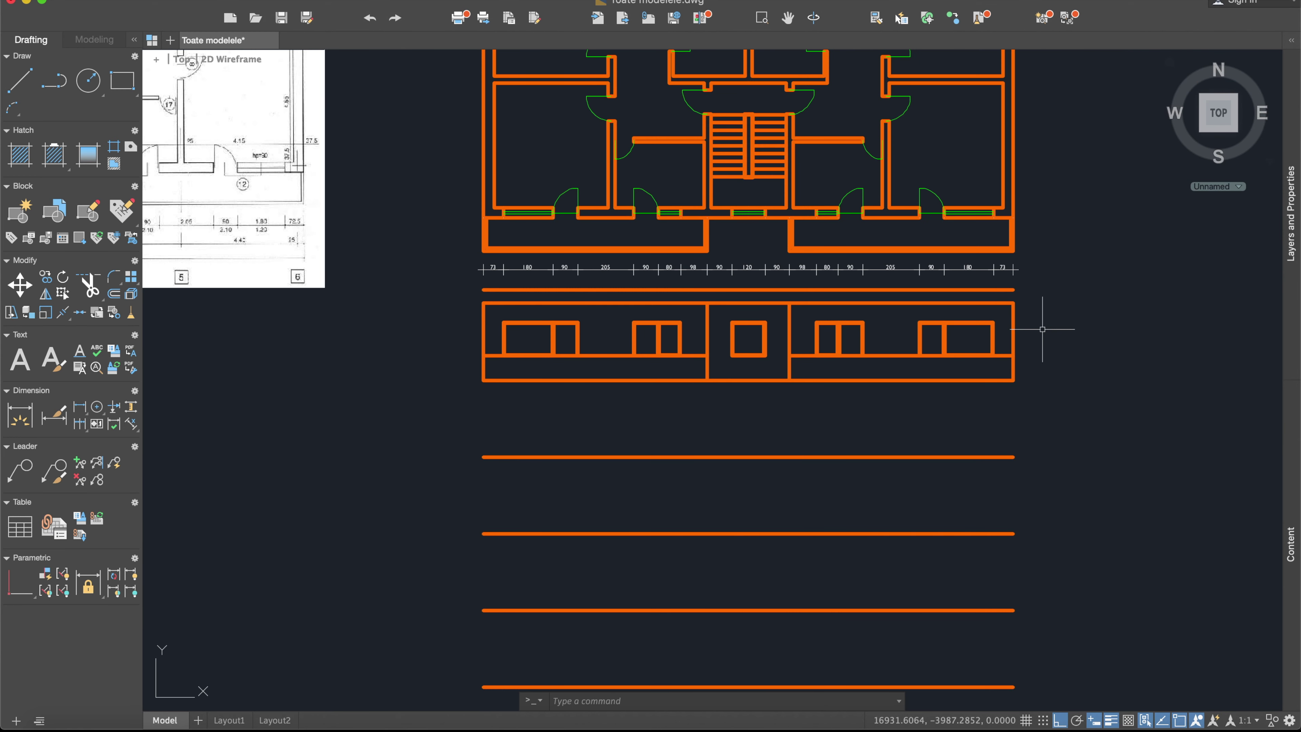
pyautogui.write('cop')
pyautogui.press('Return')
pyautogui.scroll(2, 1014, 371)
pyautogui.click(1031, 373)
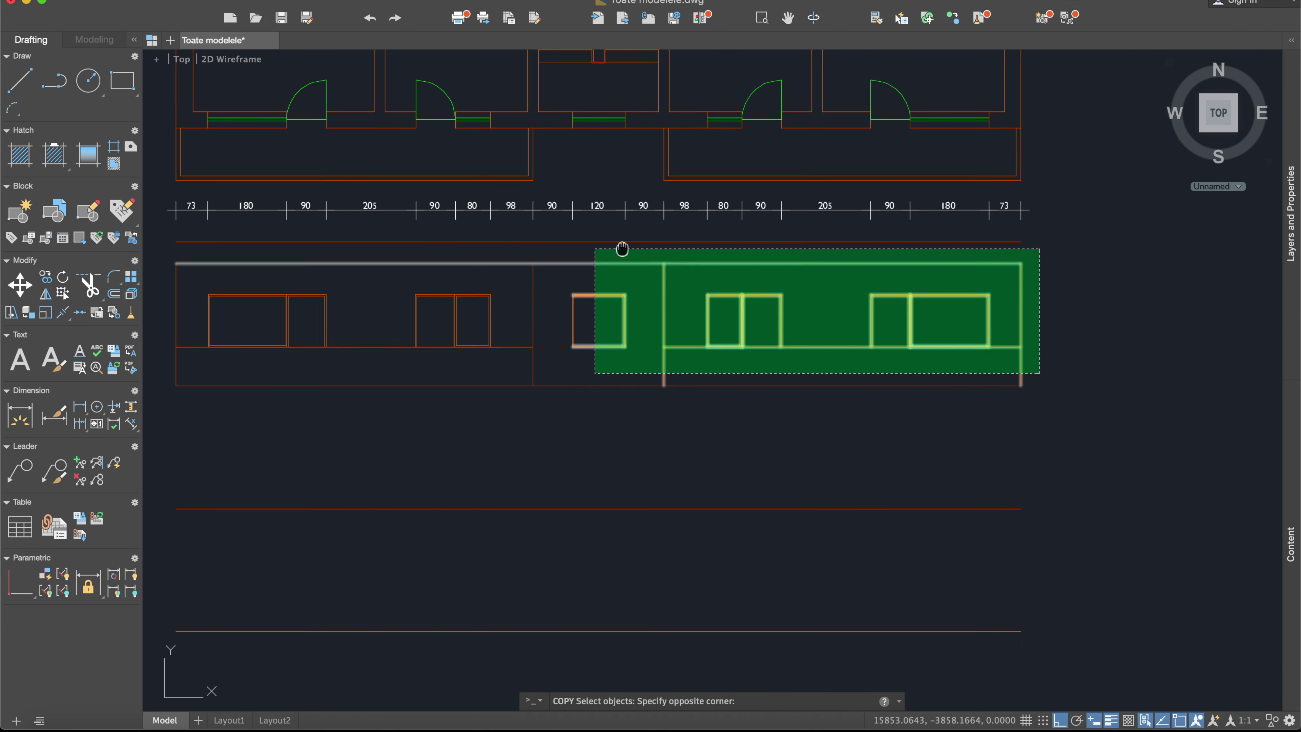
pyautogui.hscroll(-6, 607, 267)
pyautogui.click(456, 281)
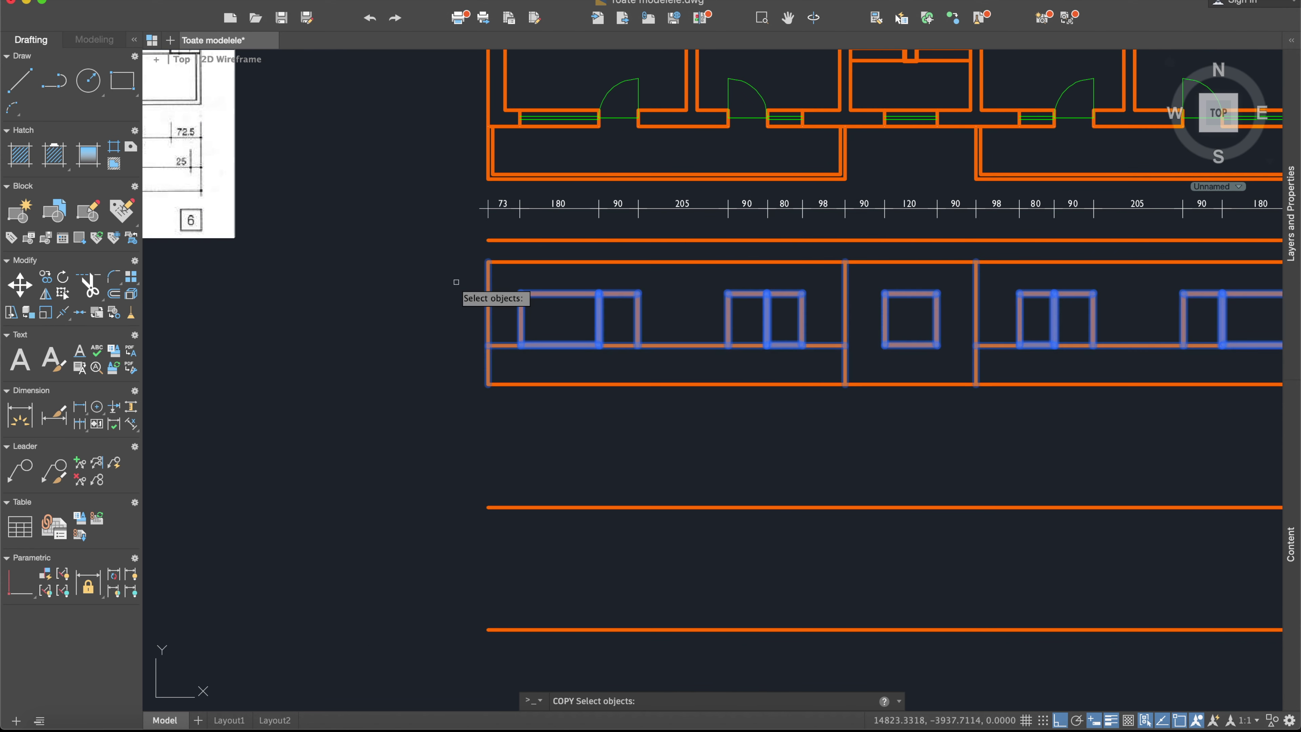
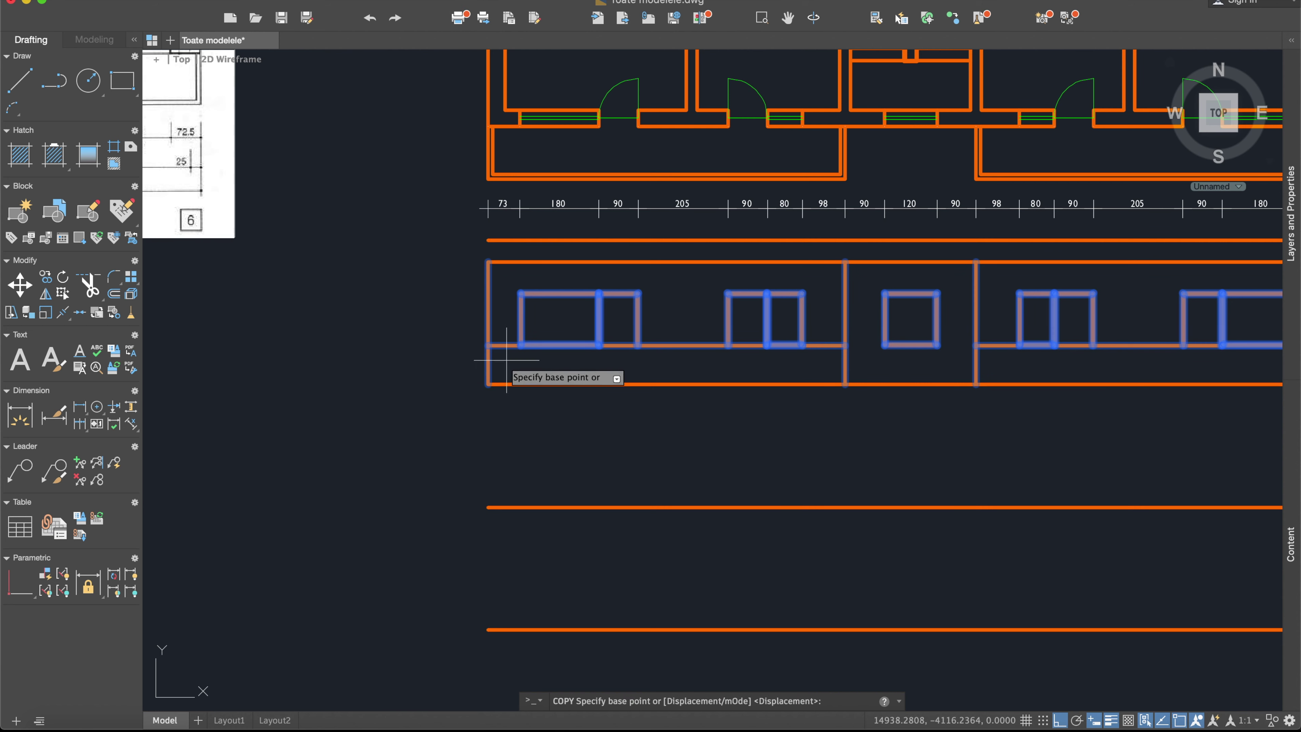
# Place two more copies of the floor band, each one storey lower, giving six stacked storeys.
pyautogui.click(489, 507)
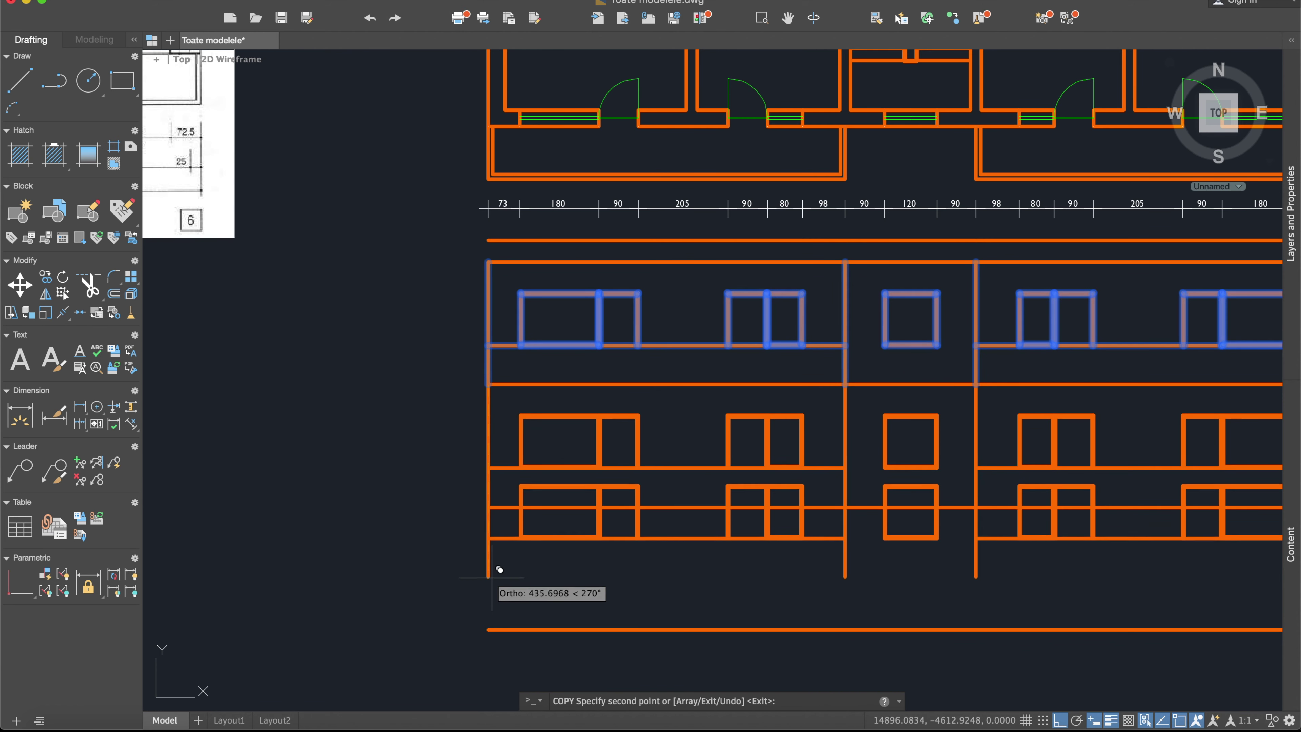
pyautogui.click(488, 629)
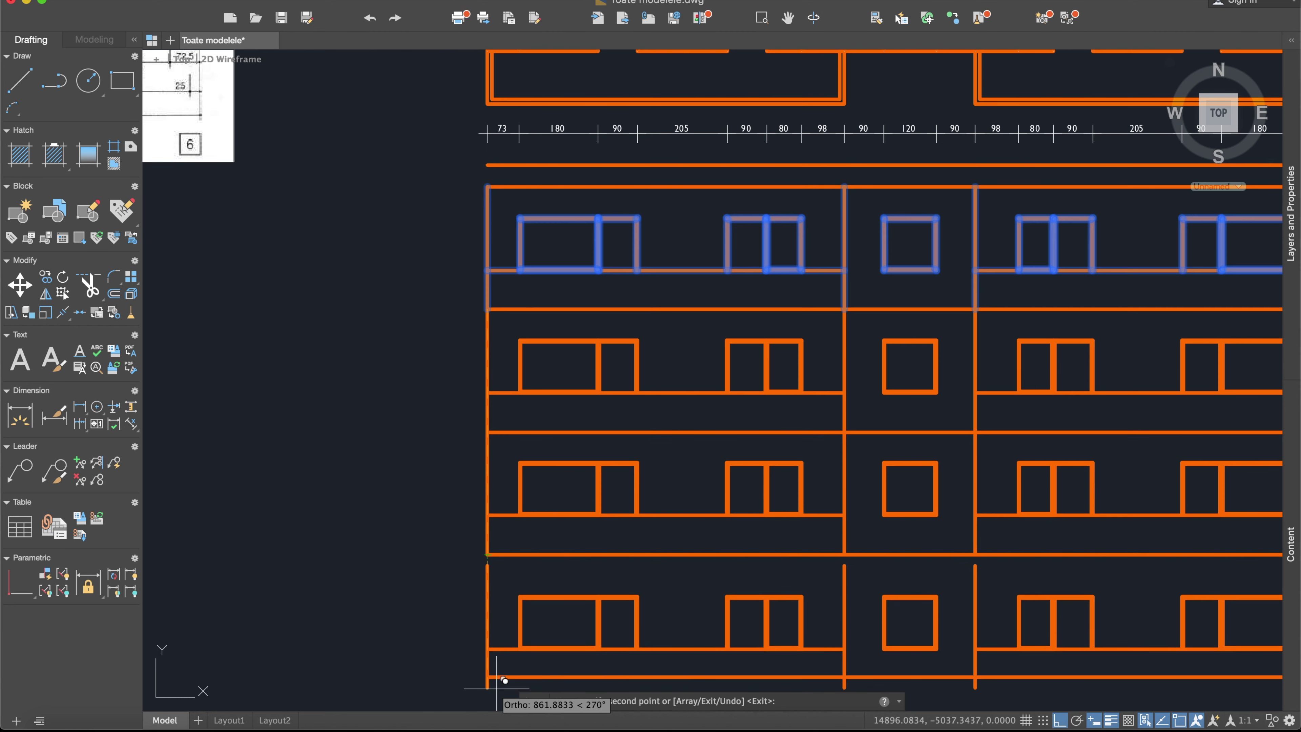
pyautogui.scroll(-10, 499, 666)
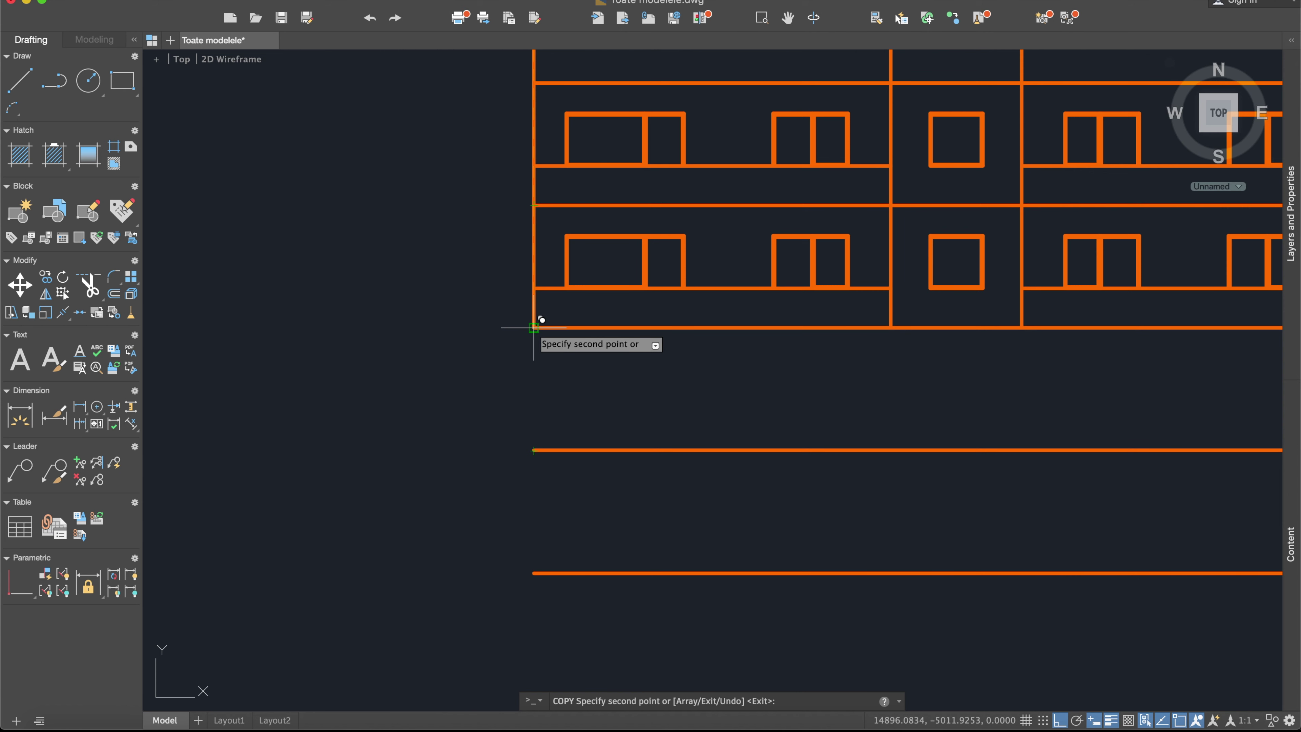
pyautogui.moveTo(532, 372)
pyautogui.mouseDown(button='middle')
pyautogui.moveTo(530, 281)
pyautogui.moveTo(533, 341)
pyautogui.mouseUp(button='middle')
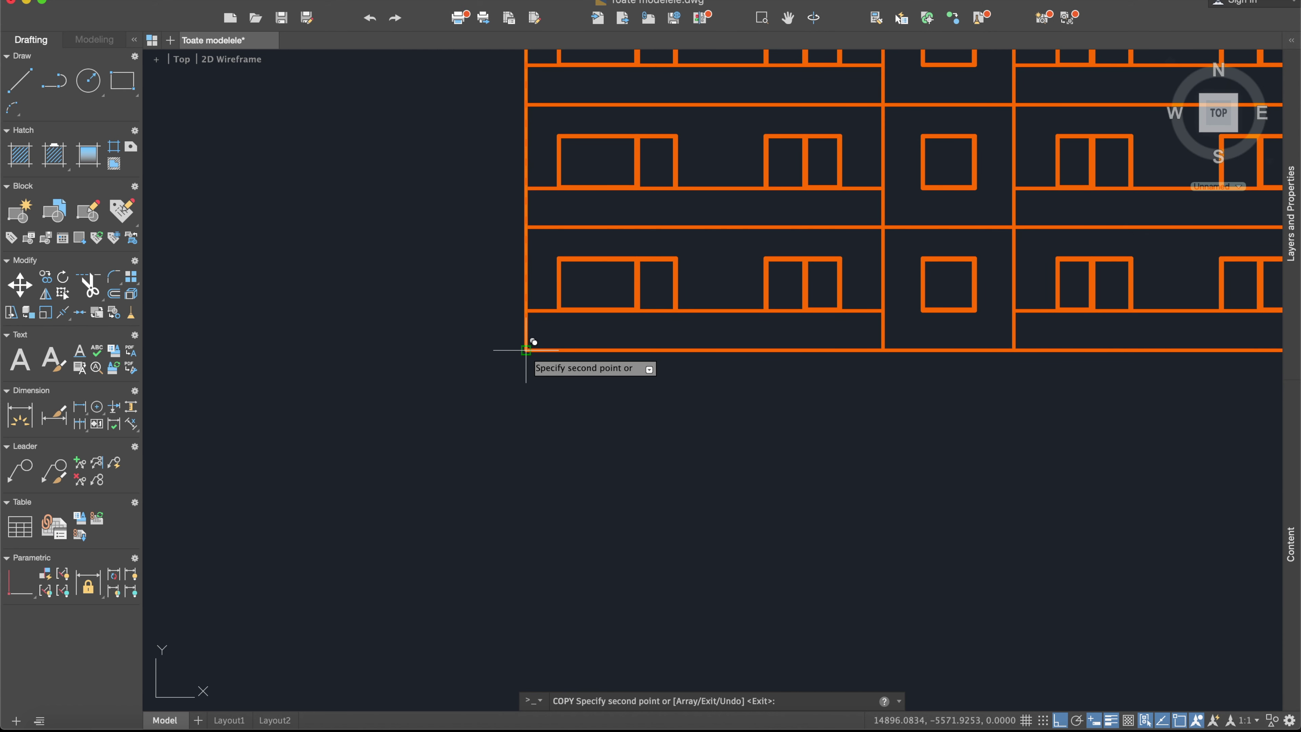
pyautogui.press('Escape')
pyautogui.scroll(-2, 512, 354)
pyautogui.scroll(-3, 466, 358)
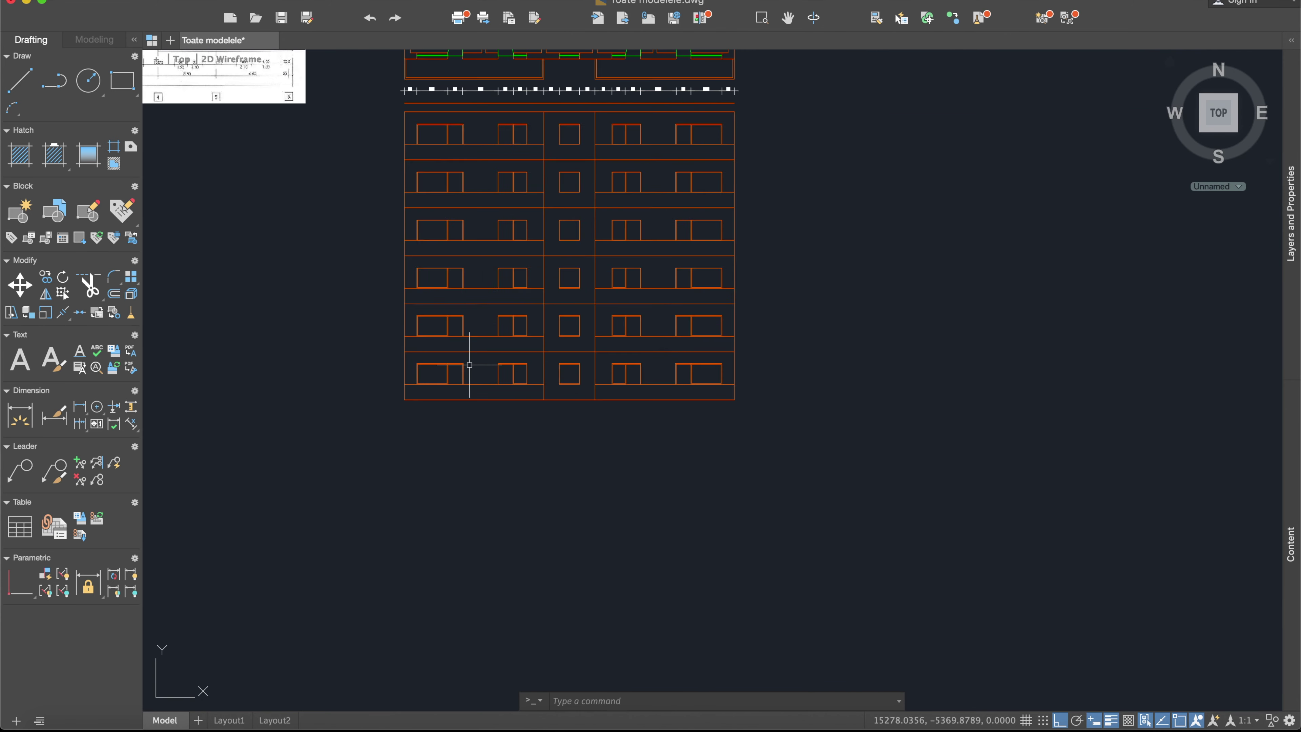
# Erase the sill lines under the right and left ground-floor windows, leaving door-like openings.
pyautogui.moveTo(448, 254); pyautogui.dragTo(553, 280, button='middle')
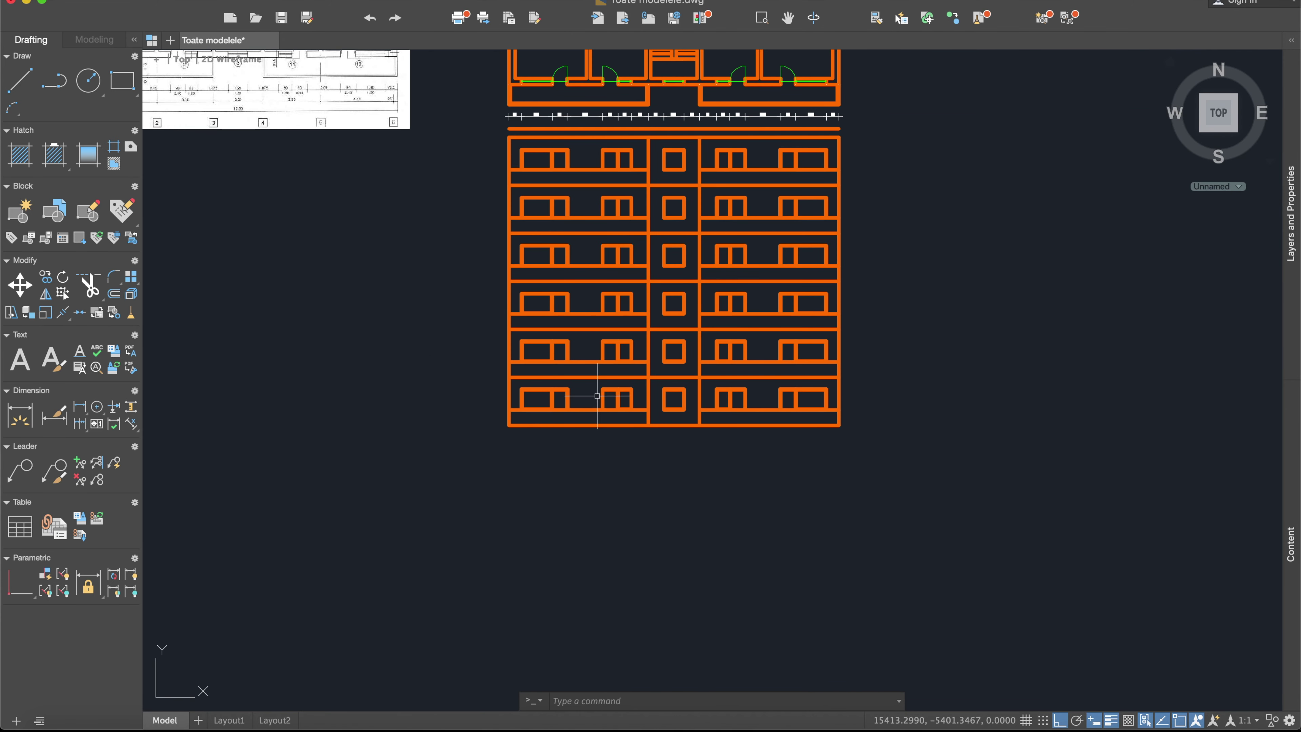
pyautogui.scroll(3, 693, 407)
pyautogui.scroll(1, 706, 407)
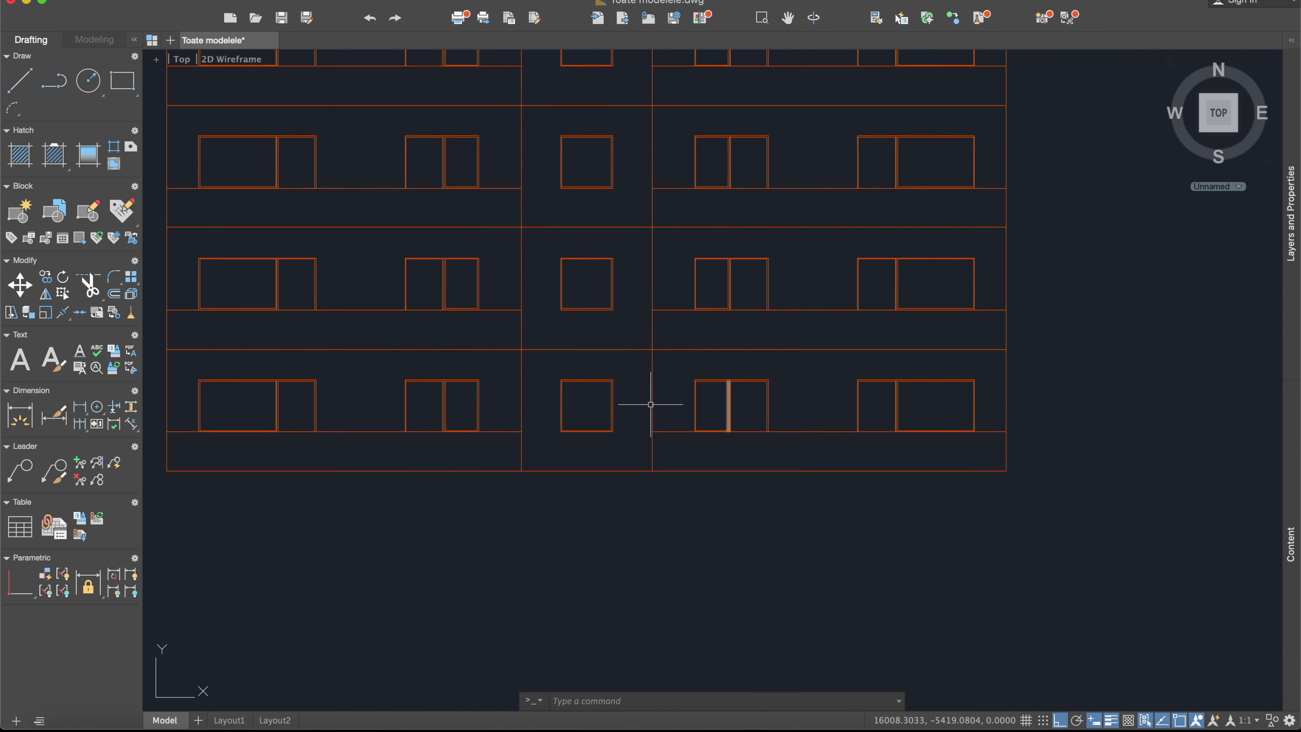
pyautogui.moveTo(590, 396); pyautogui.dragTo(630, 375, button='middle')
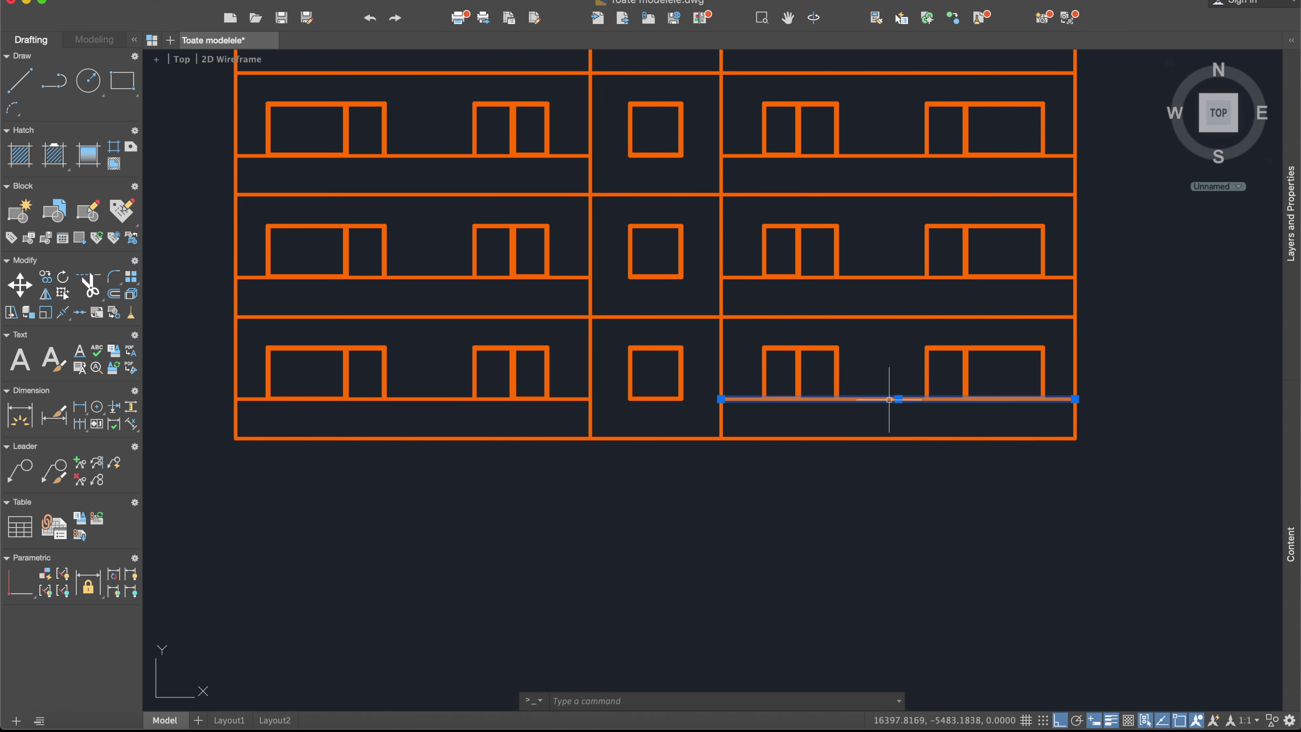
pyautogui.press('Delete')
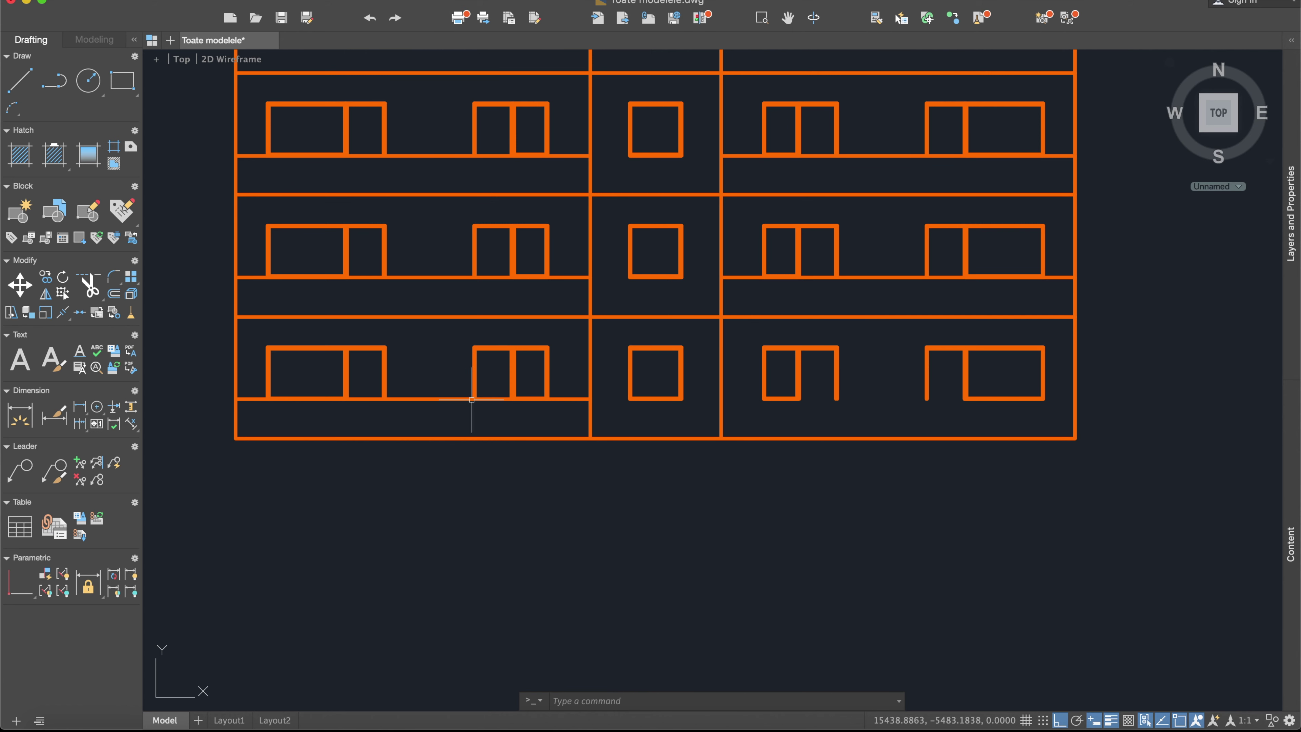
pyautogui.press('Delete')
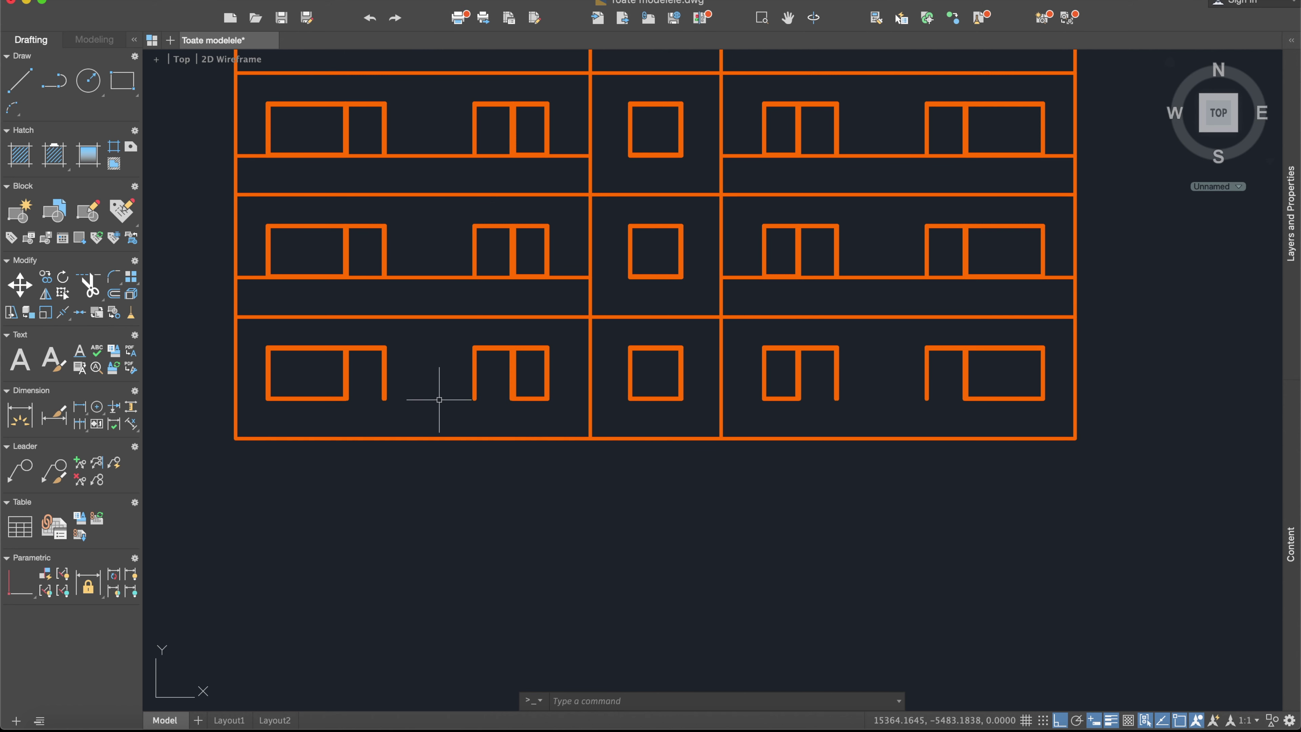
pyautogui.scroll(4, 438, 399)
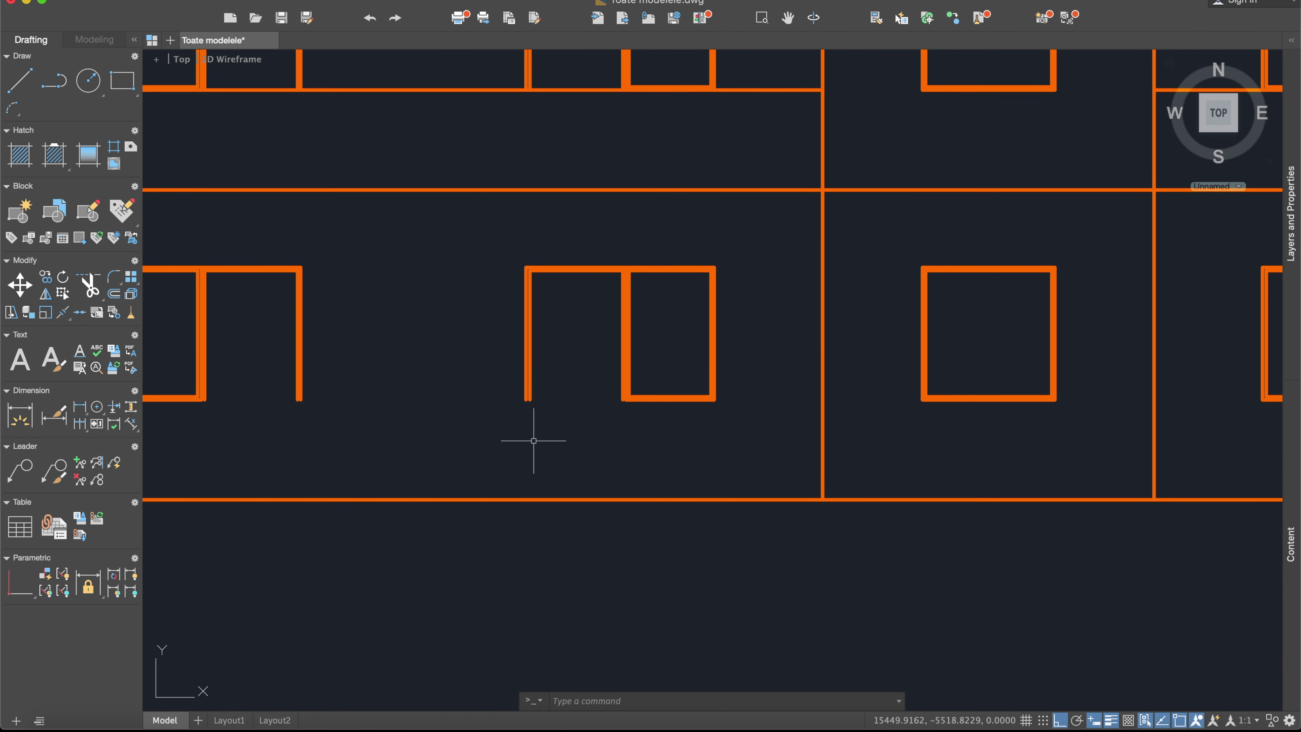
pyautogui.scroll(-2, 551, 421)
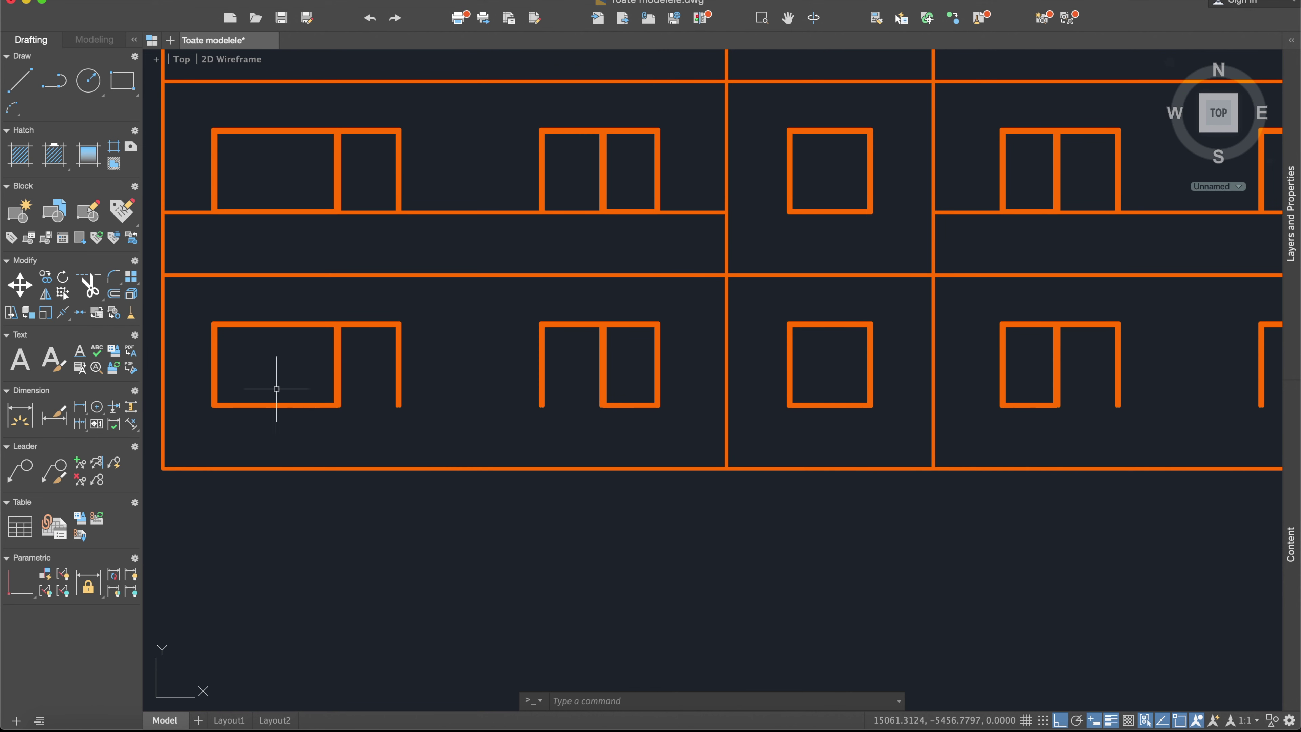
pyautogui.scroll(2, 369, 413)
pyautogui.scroll(4, 357, 416)
pyautogui.moveTo(357, 415); pyautogui.dragTo(507, 327, button='middle')
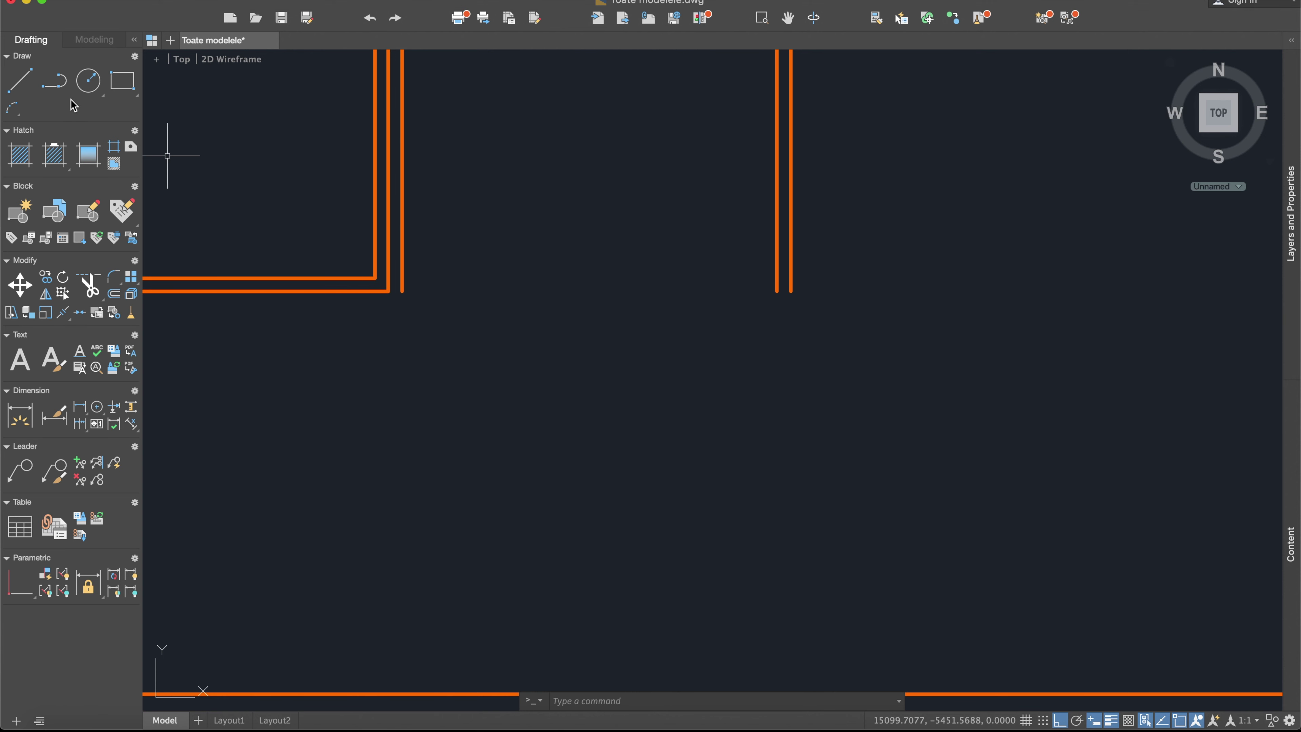
# Draw the outer and inner horizontal bottom lines of the ground-floor opening.
pyautogui.click(17, 79)
pyautogui.click(388, 290)
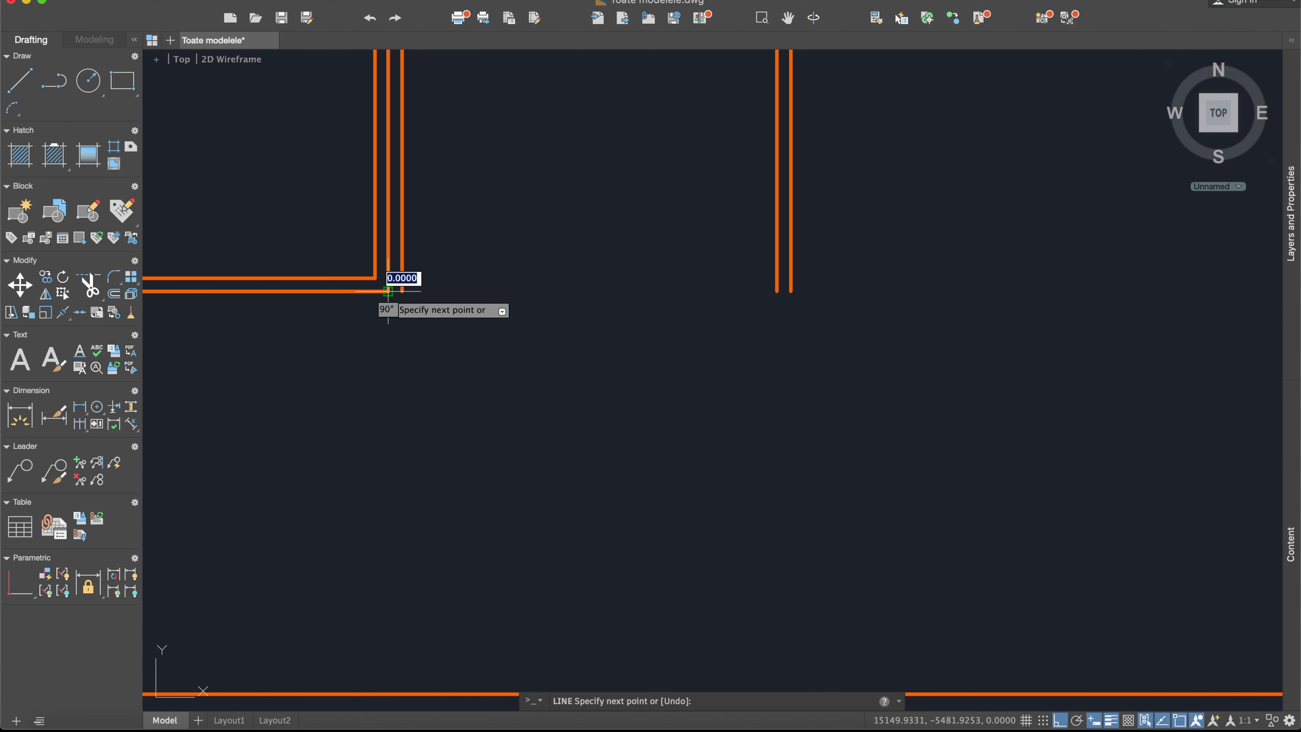
pyautogui.click(791, 291)
pyautogui.press('Escape')
pyautogui.click(29, 87)
pyautogui.click(618, 278)
pyautogui.press('Escape')
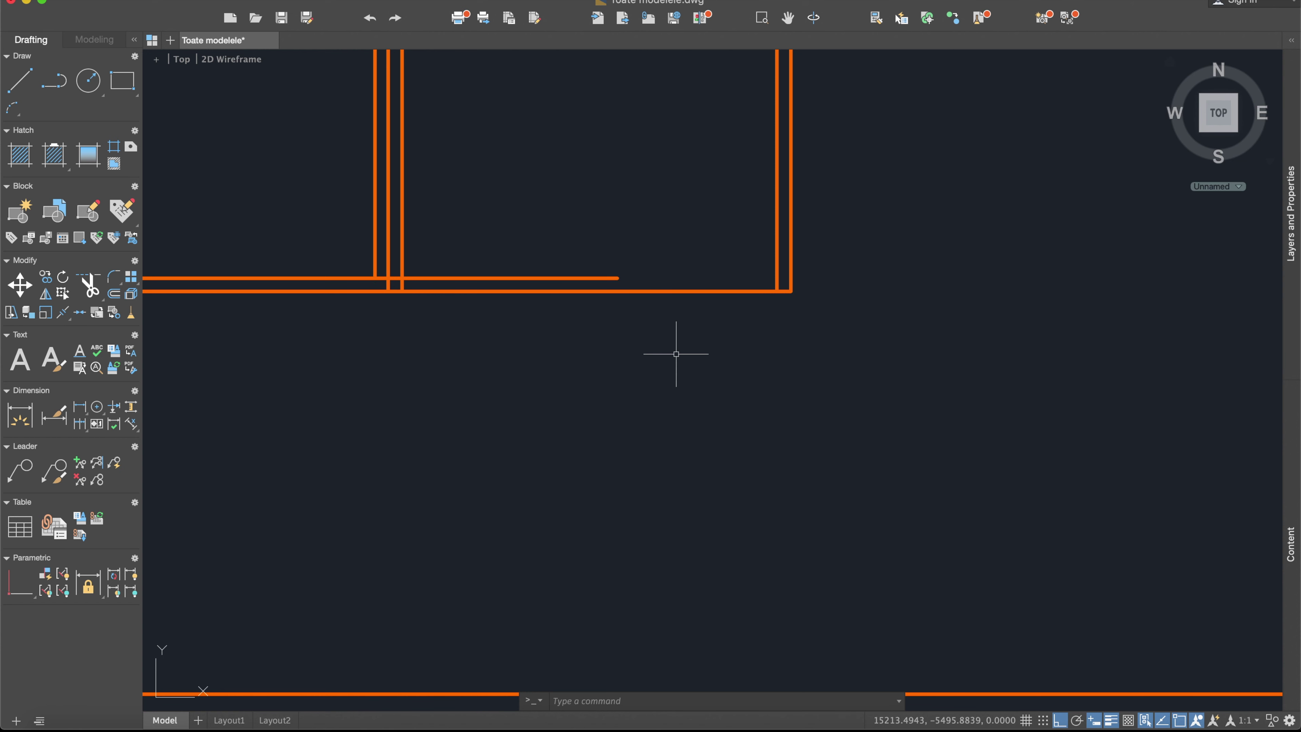
# Join the right vertical line and inner bottom line with a radius-0 fillet.
pyautogui.write('fillet')
pyautogui.press('Return')
pyautogui.write('r')
pyautogui.press('Return')
pyautogui.write('0')
pyautogui.press('Return')
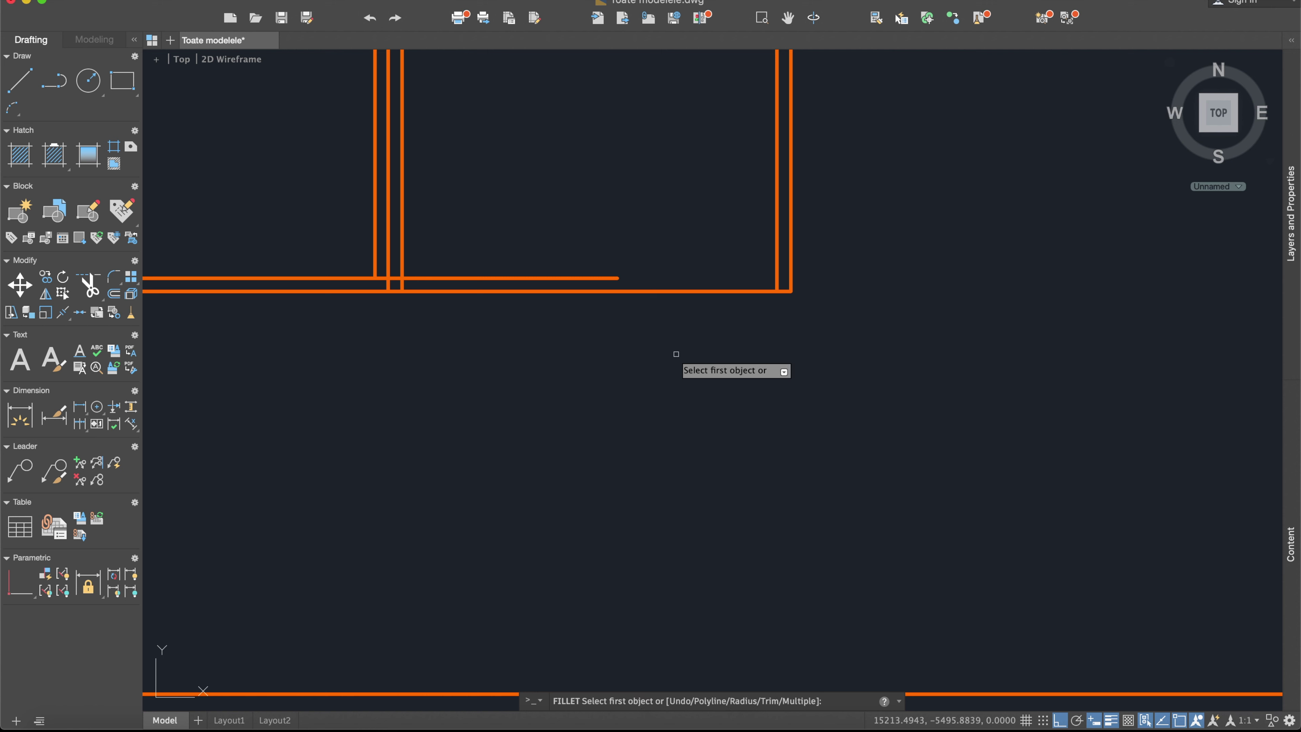
pyautogui.click(774, 180)
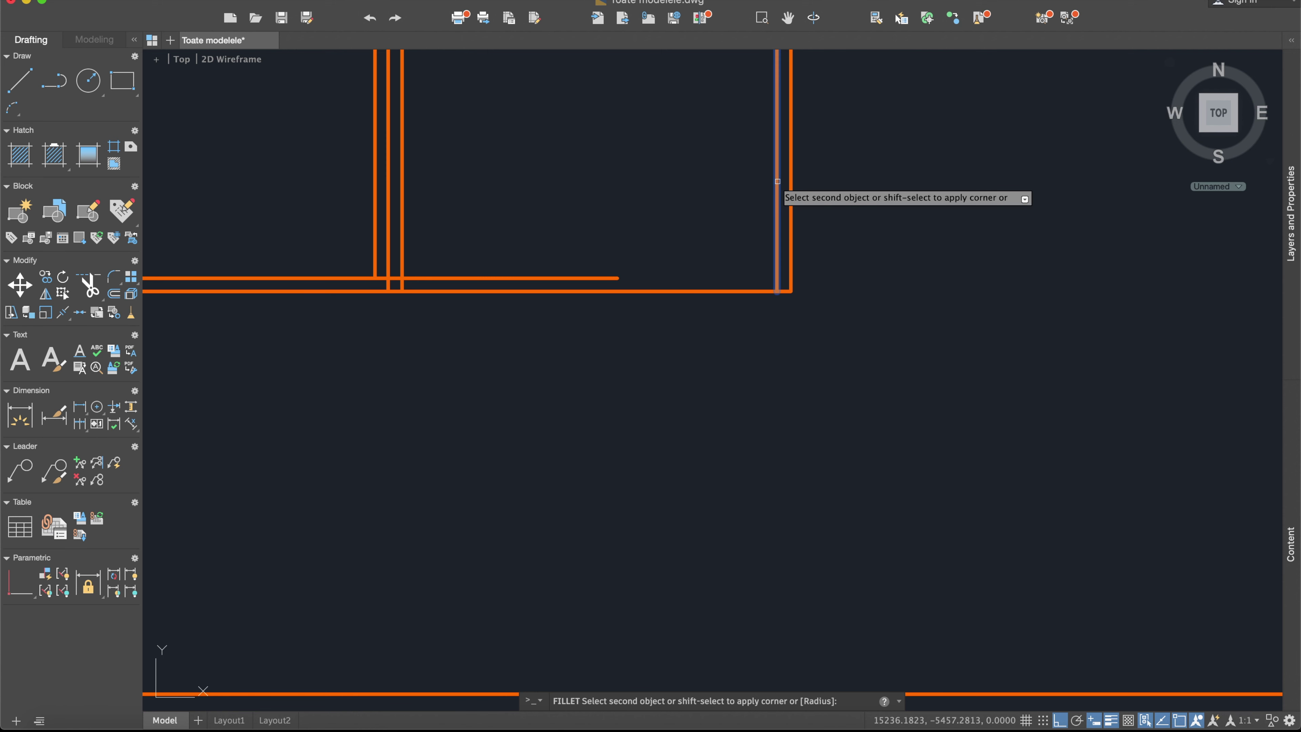
pyautogui.click(602, 277)
# Fillet the left vertical line to the horizontal line for a sharp corner.
pyautogui.write('llet')
pyautogui.press('Return')
pyautogui.scroll(5, 368, 269)
pyautogui.click(372, 126)
pyautogui.click(448, 239)
pyautogui.scroll(-5, 448, 239)
pyautogui.scroll(-2, 538, 218)
pyautogui.moveTo(546, 218); pyautogui.dragTo(531, 357, button='middle')
pyautogui.scroll(-3, 531, 356)
pyautogui.moveTo(929, 436); pyautogui.dragTo(799, 311, button='middle')
pyautogui.scroll(5, 666, 277)
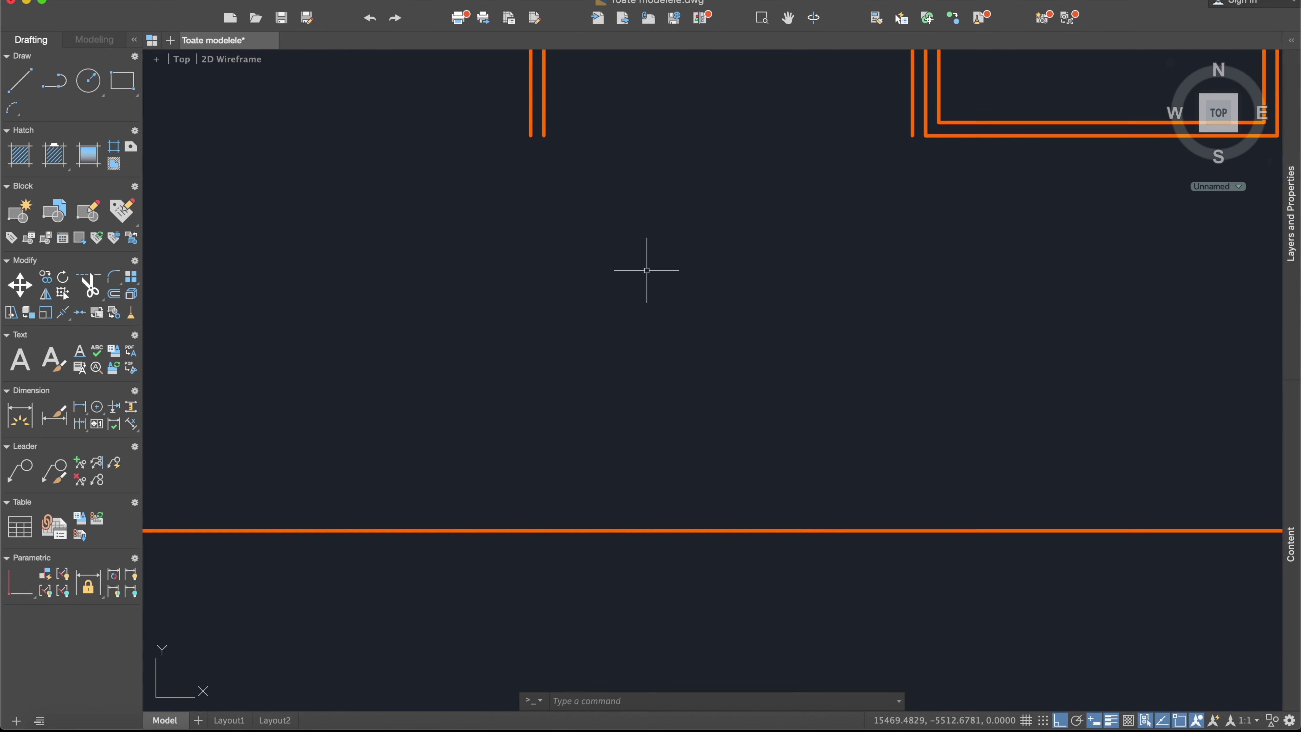
pyautogui.scroll(-5, 587, 242)
pyautogui.scroll(3, 668, 209)
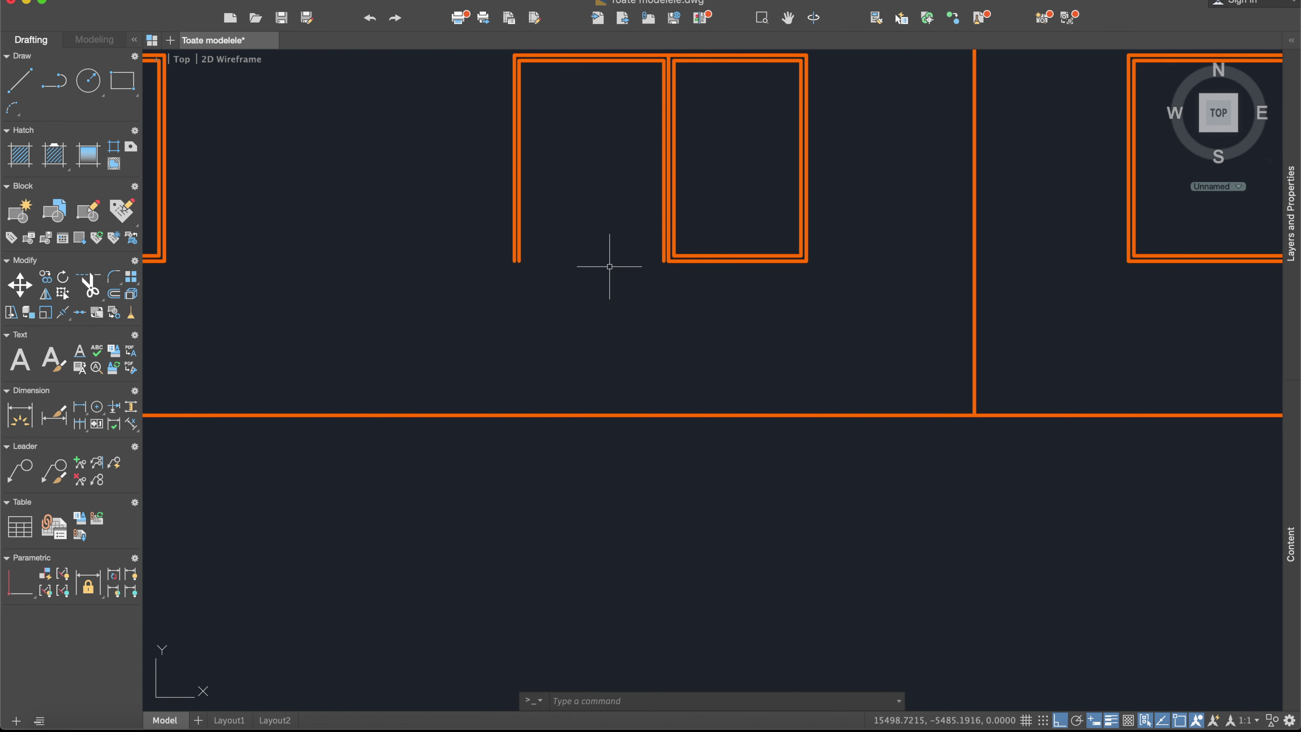
pyautogui.scroll(4, 576, 103)
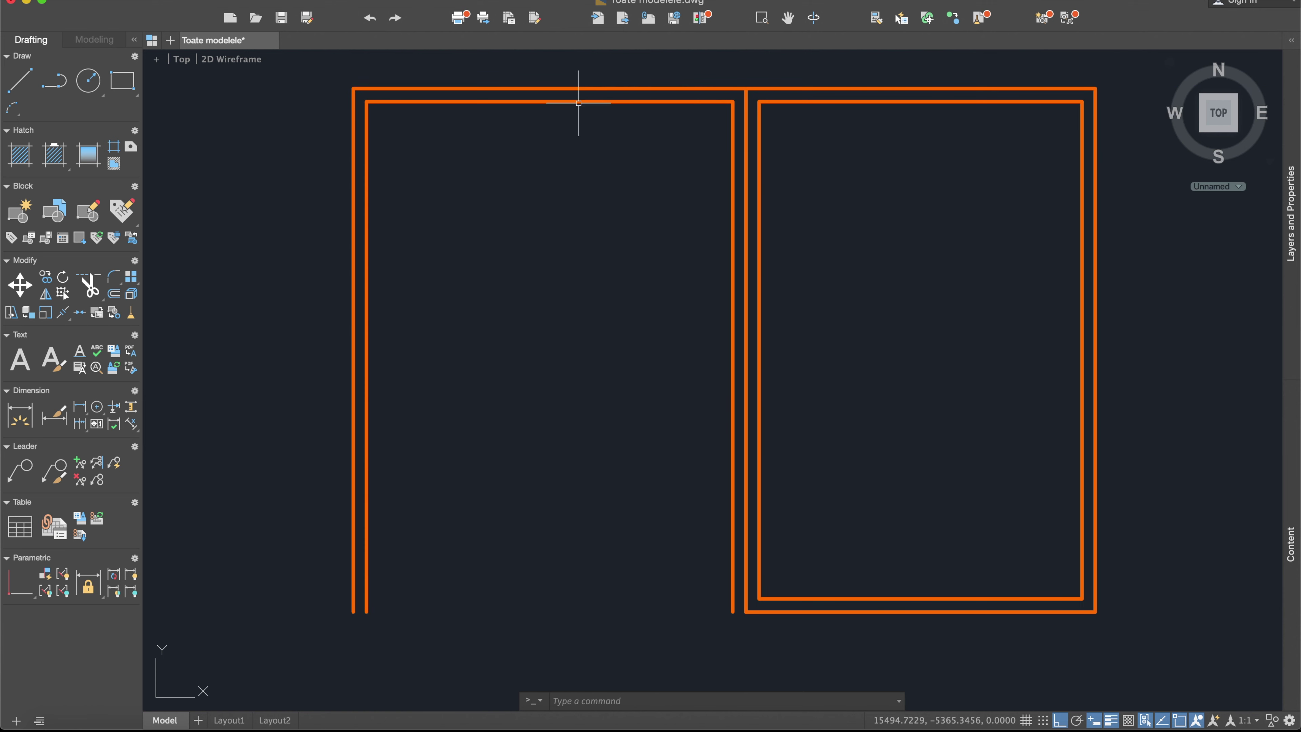
pyautogui.scroll(-2, 574, 433)
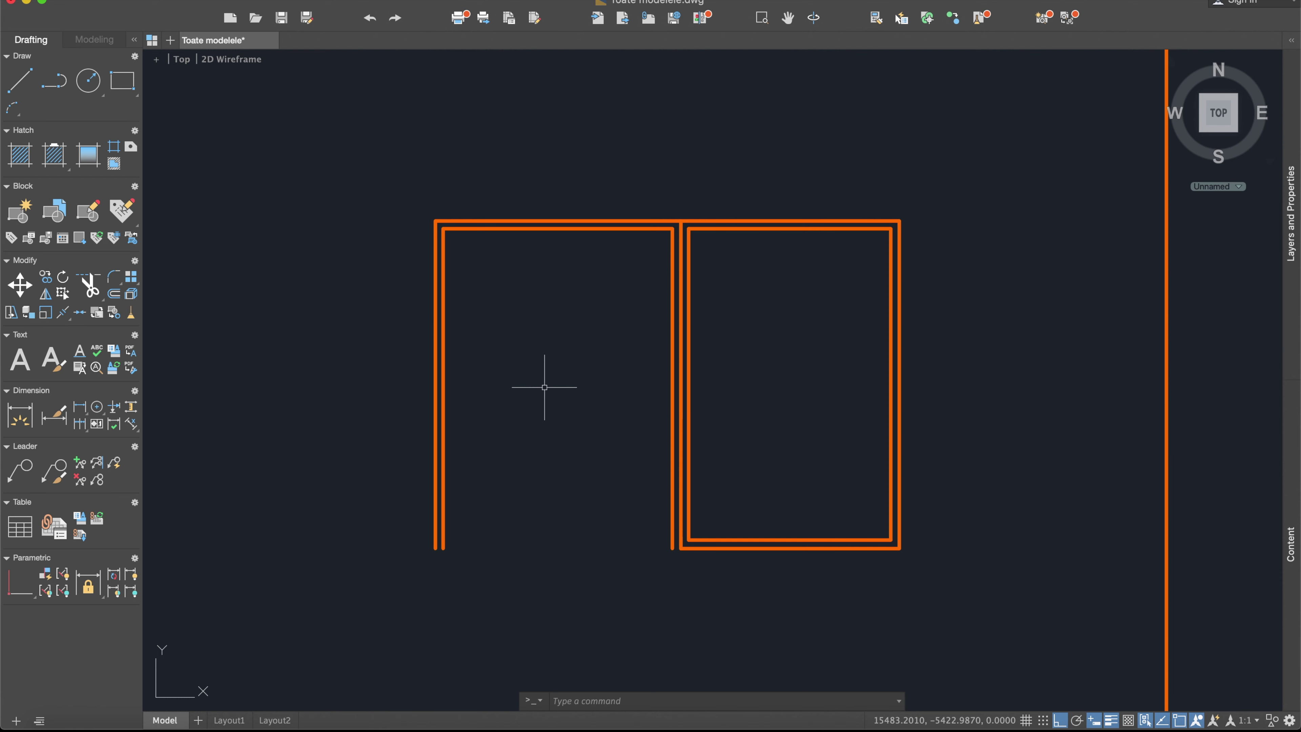
pyautogui.scroll(-2, 529, 379)
pyautogui.scroll(-2, 532, 383)
pyautogui.write('off')
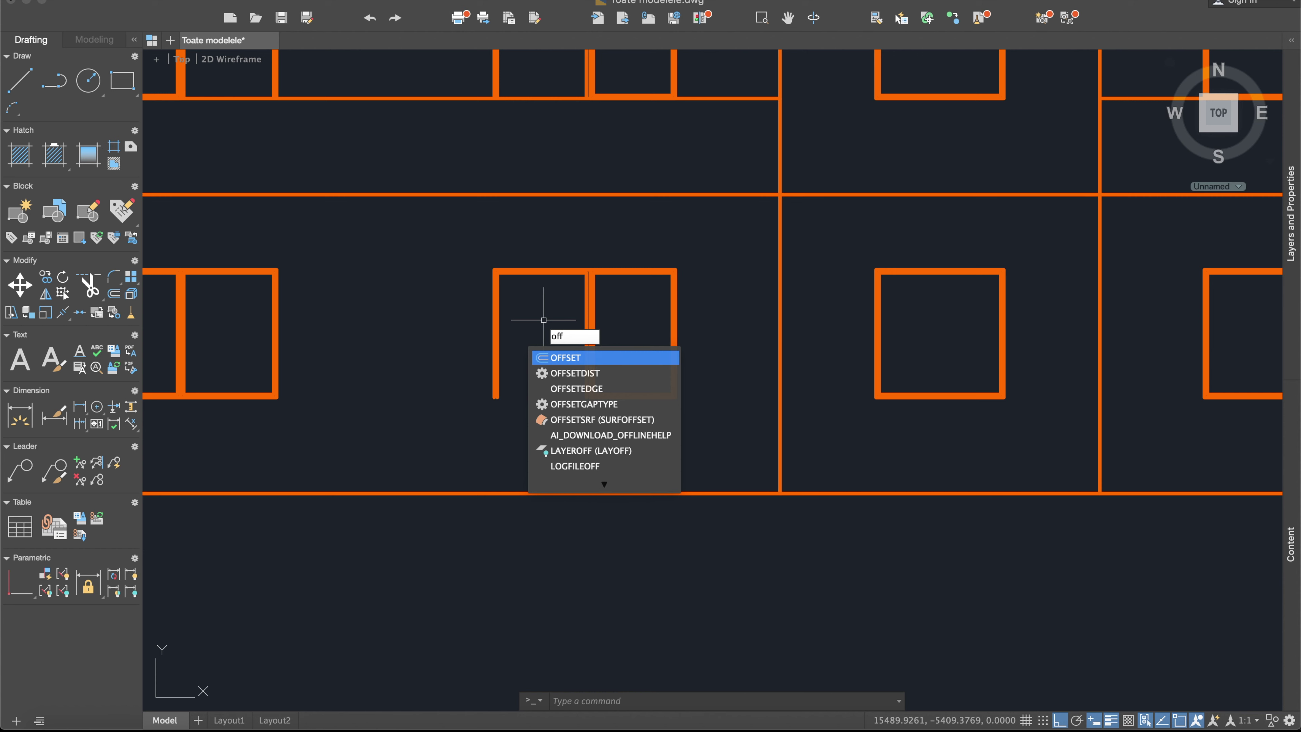
pyautogui.press('Return')
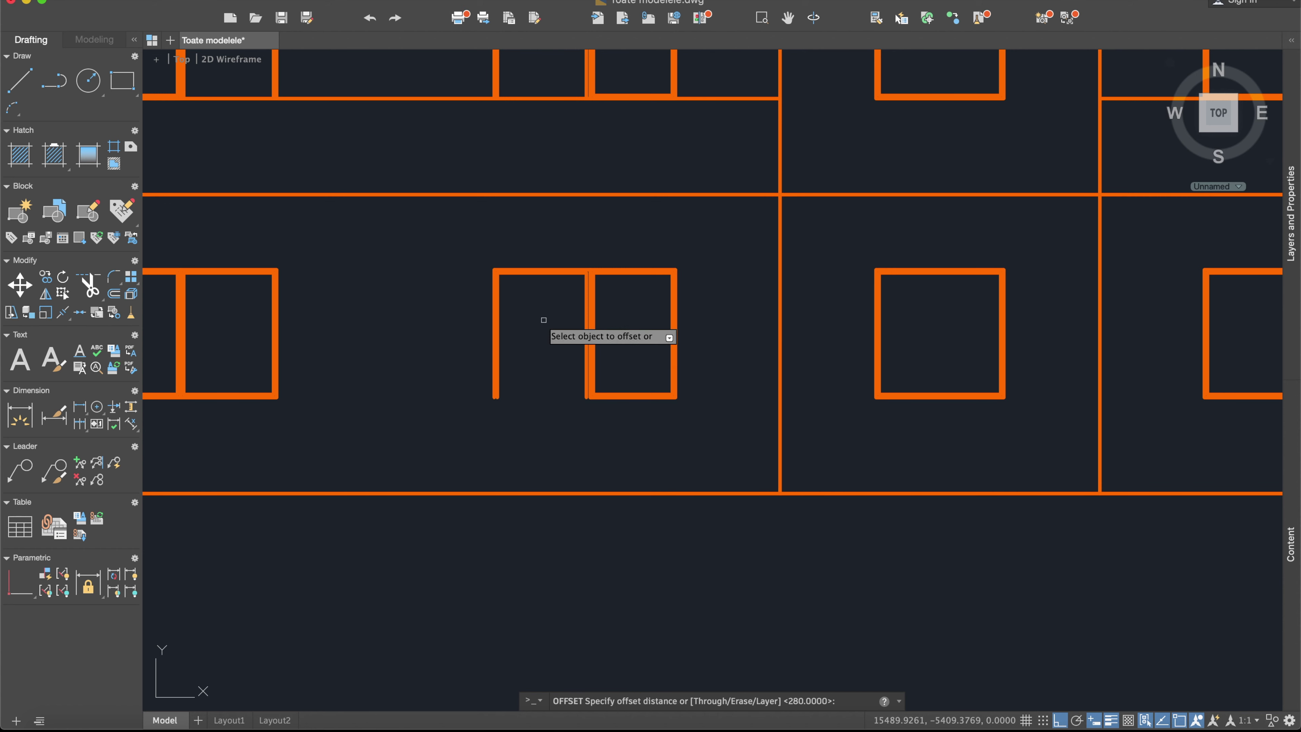
pyautogui.scroll(2, 573, 295)
pyautogui.scroll(2, 569, 293)
pyautogui.click(570, 238)
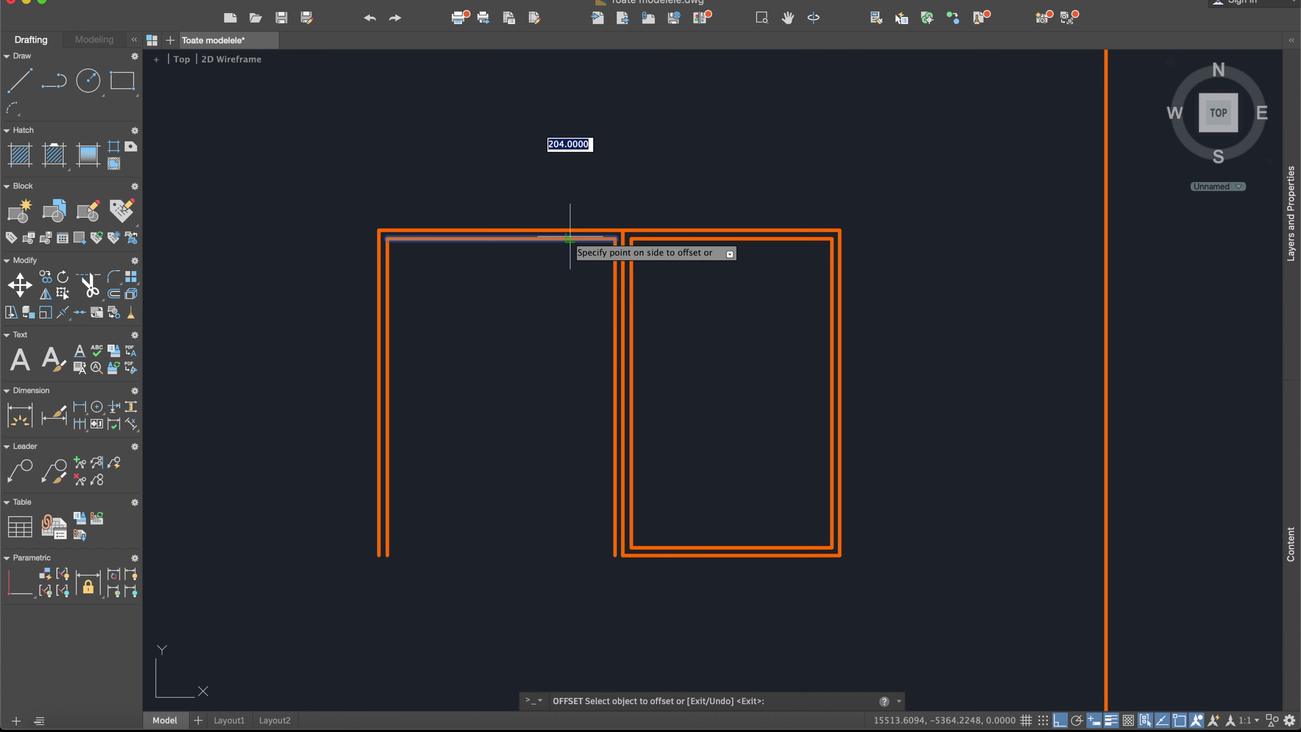
pyautogui.click(572, 407)
pyautogui.scroll(-4, 576, 364)
pyautogui.scroll(4, 532, 377)
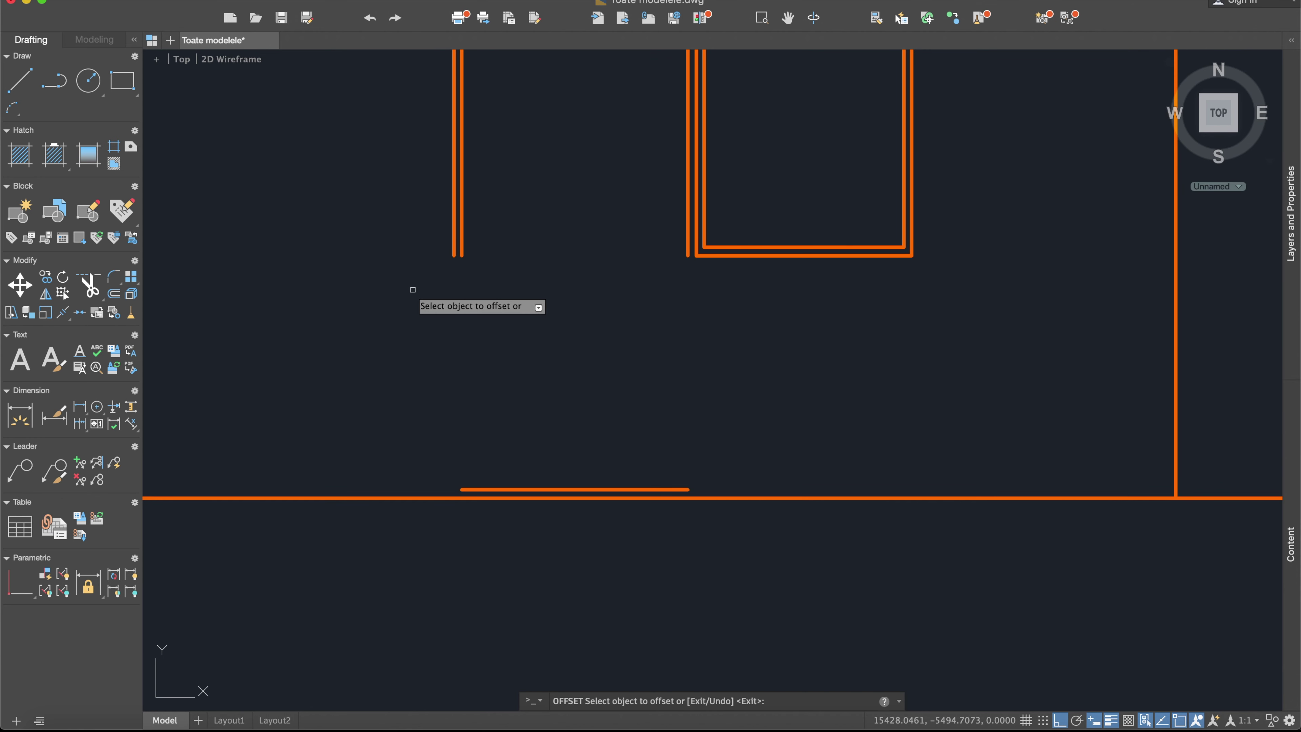
pyautogui.press('Escape')
pyautogui.click(453, 237)
pyautogui.click(454, 255)
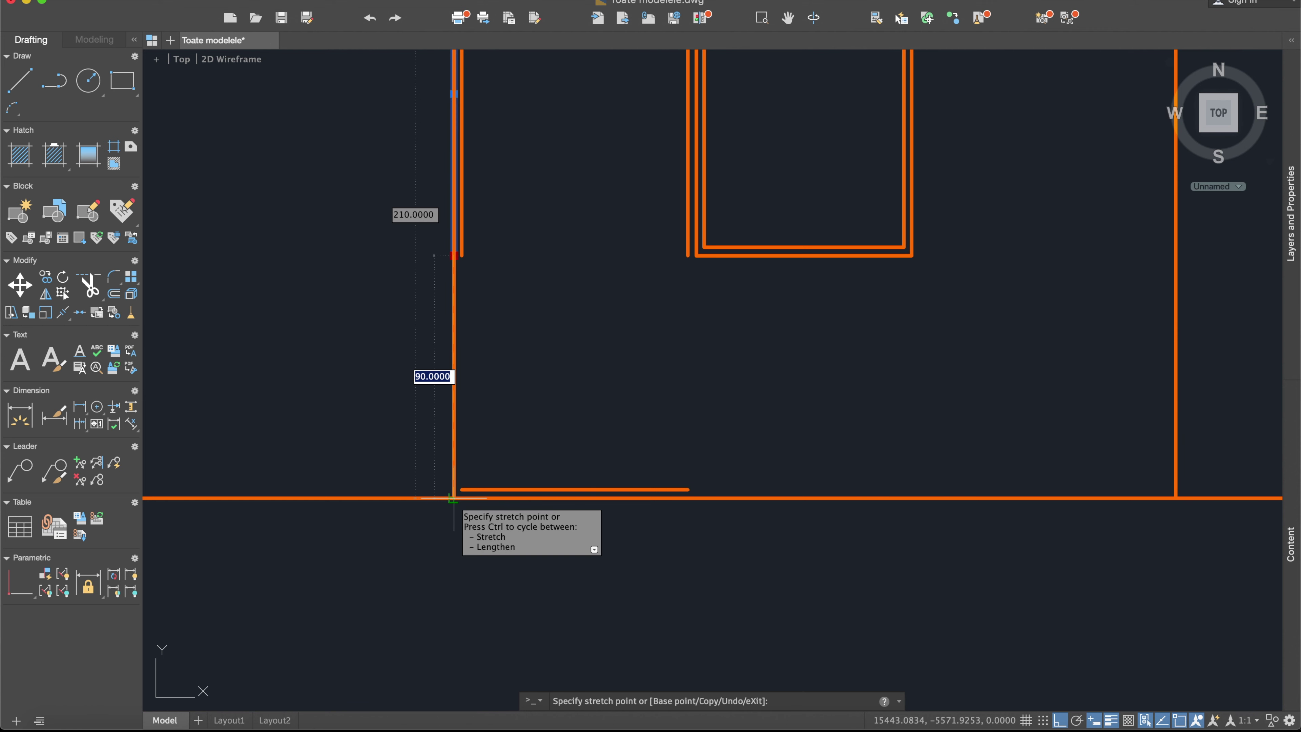
pyautogui.click(453, 497)
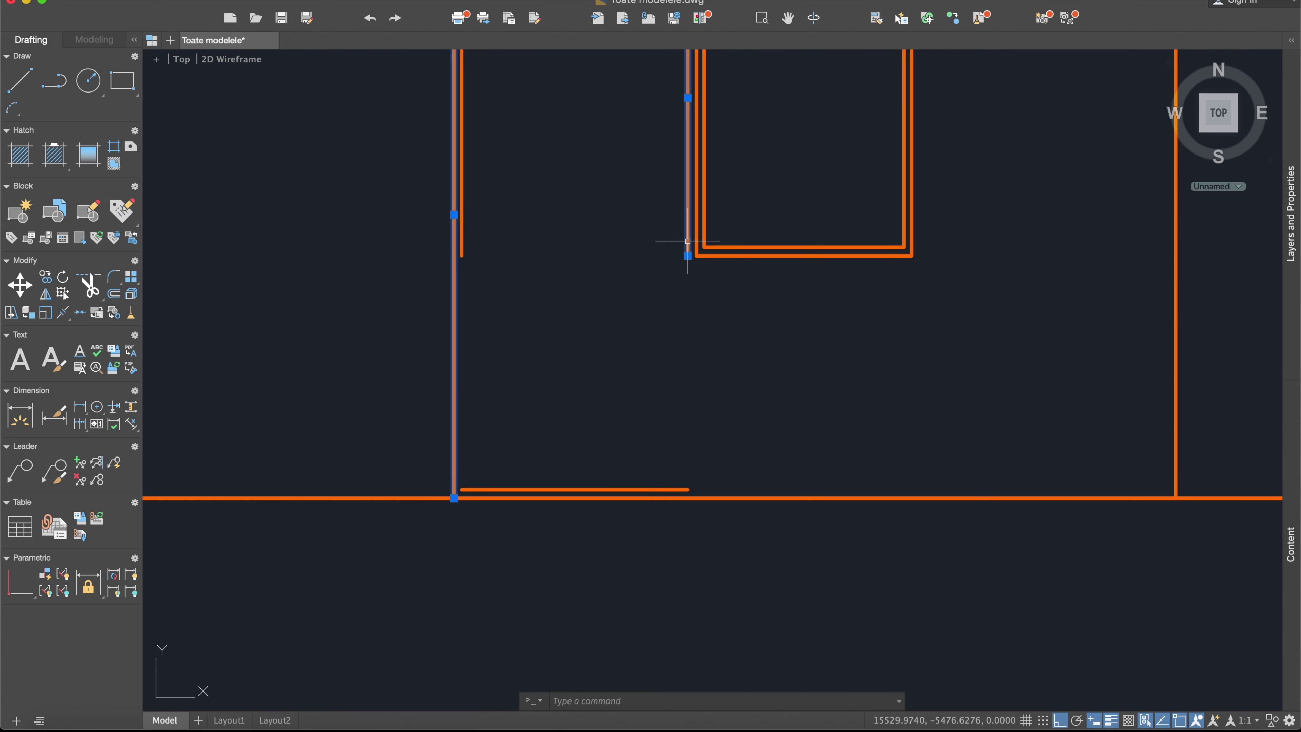
pyautogui.click(688, 255)
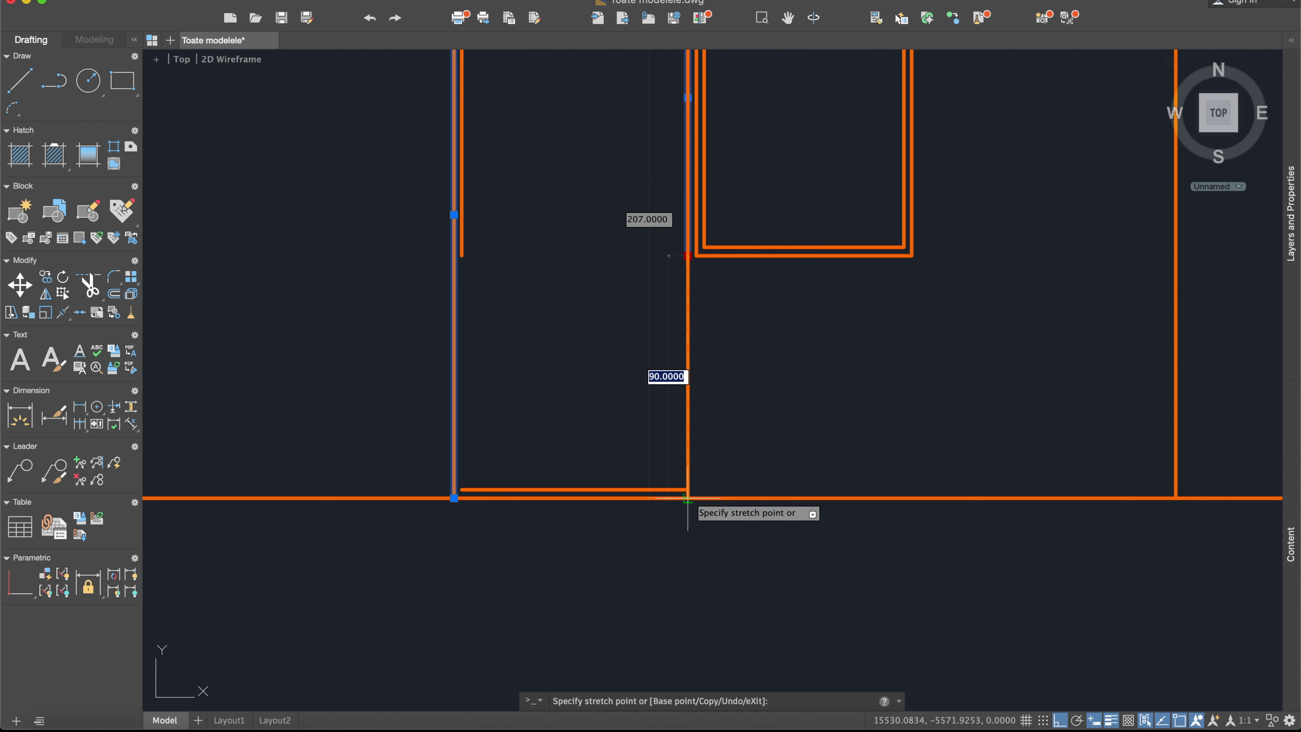
pyautogui.scroll(3, 687, 497)
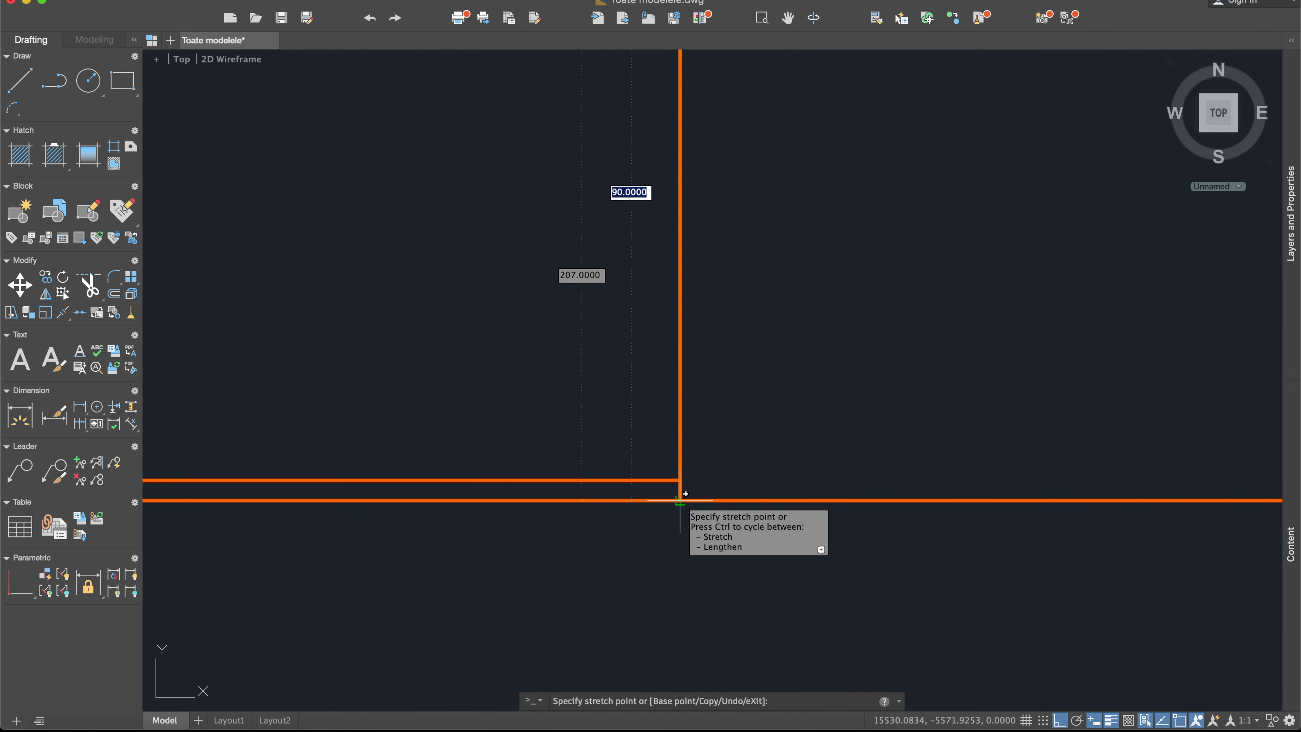
pyautogui.click(685, 493)
pyautogui.scroll(-4, 553, 227)
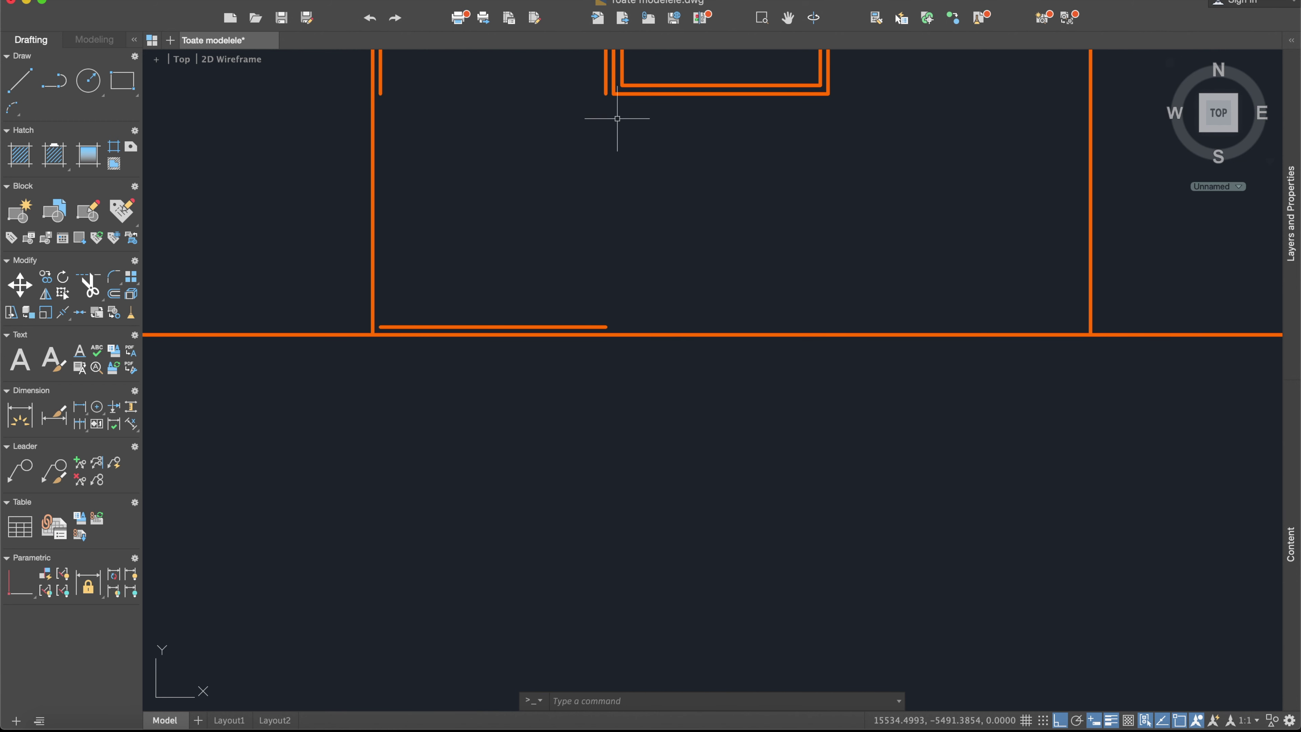
pyautogui.scroll(2, 605, 78)
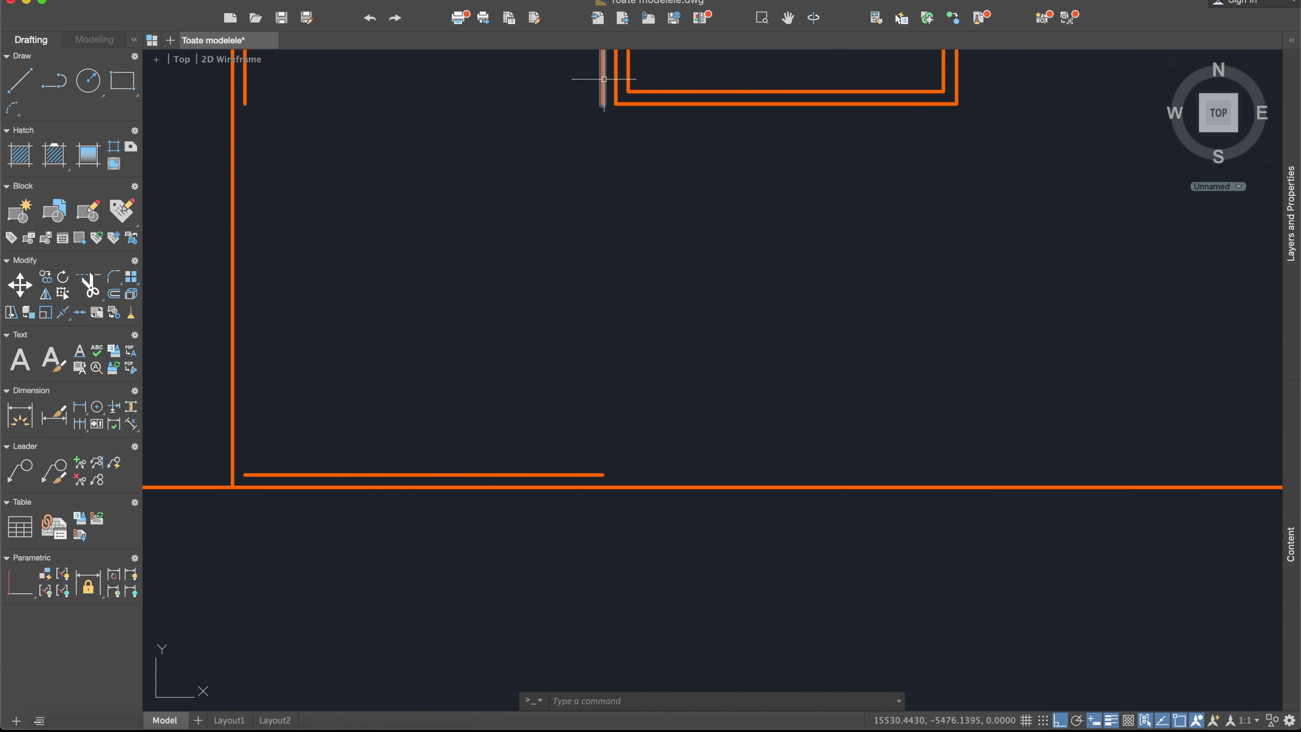
pyautogui.scroll(-2, 604, 82)
pyautogui.scroll(-2, 595, 93)
pyautogui.moveTo(596, 93); pyautogui.dragTo(557, 174, button='middle')
# Stretch the window's inner jamb line down to the floor line.
pyautogui.scroll(2, 559, 129)
pyautogui.scroll(3, 559, 129)
pyautogui.click(528, 398)
pyautogui.click(529, 437)
pyautogui.moveTo(531, 538); pyautogui.dragTo(560, 444, button='middle')
pyautogui.scroll(2, 562, 432)
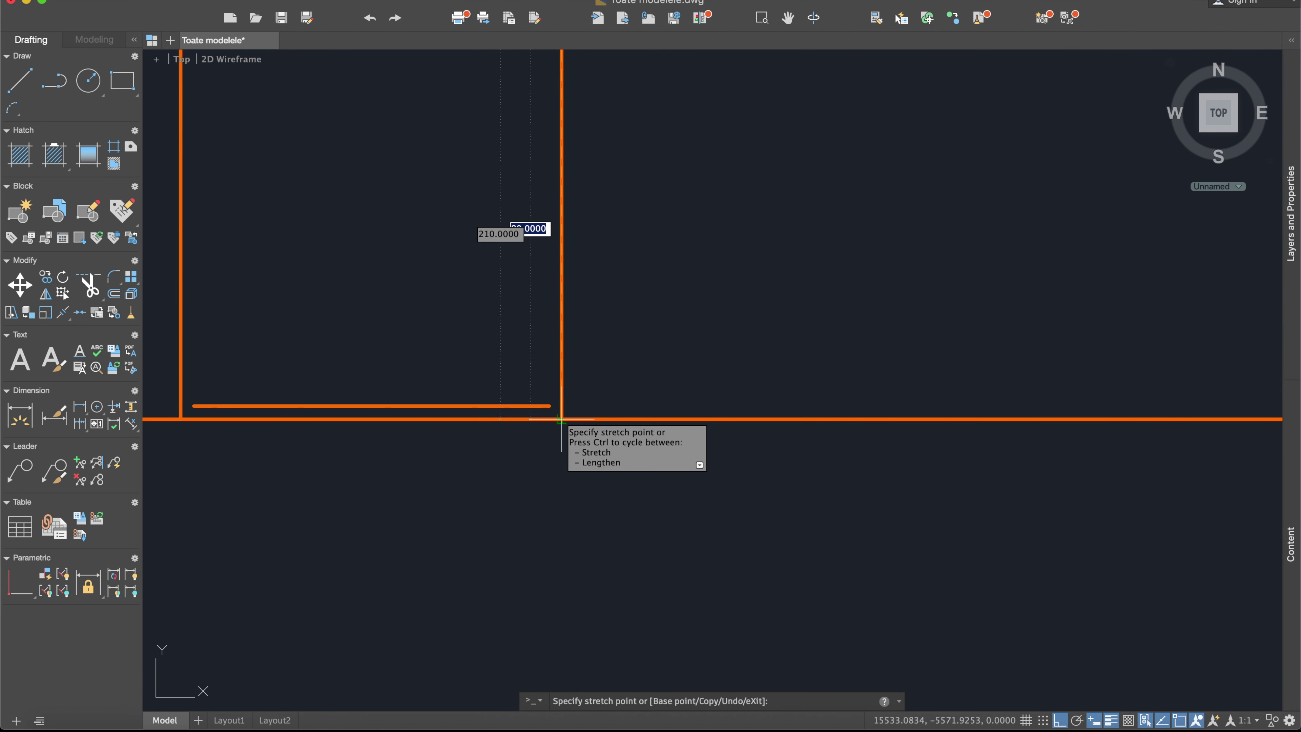
pyautogui.click(561, 419)
# Close the first open lower corner with a zero-radius fillet.
pyautogui.write('f')
pyautogui.press('Return')
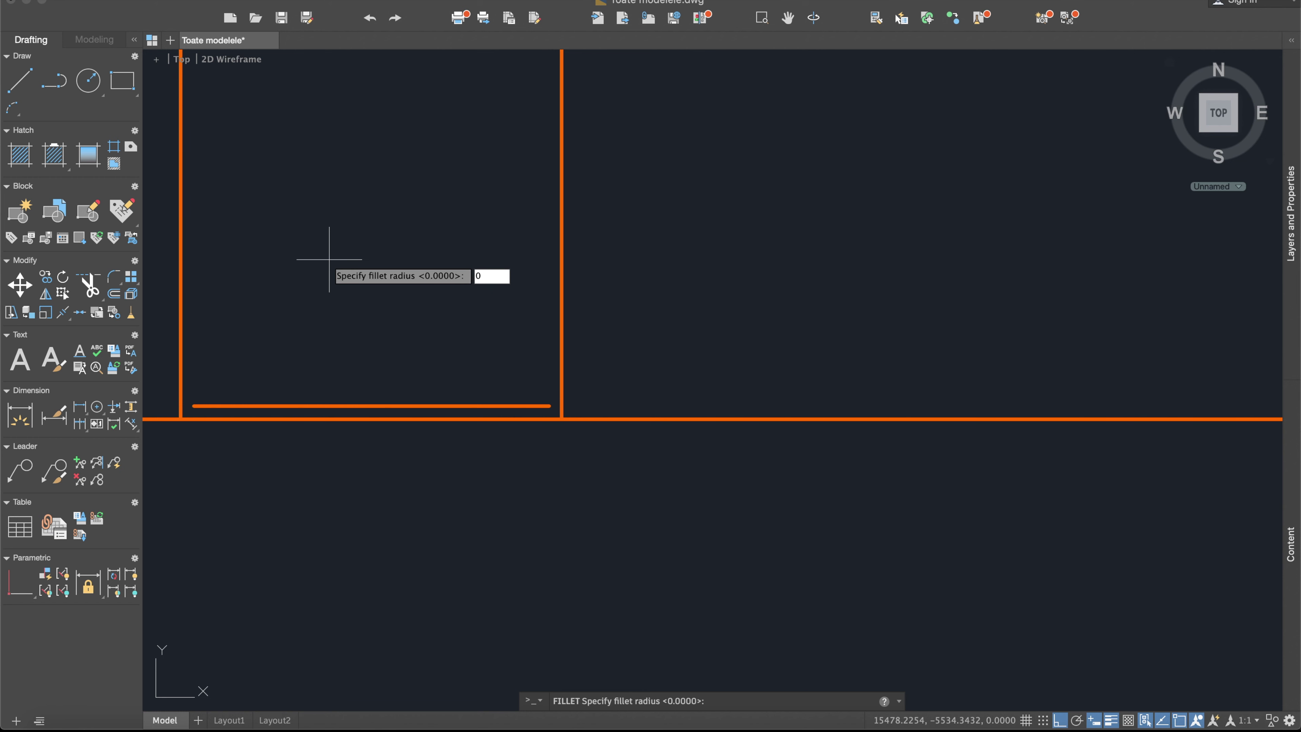
pyautogui.press('Return')
pyautogui.click(311, 406)
pyautogui.scroll(-2, 264, 361)
pyautogui.click(236, 311)
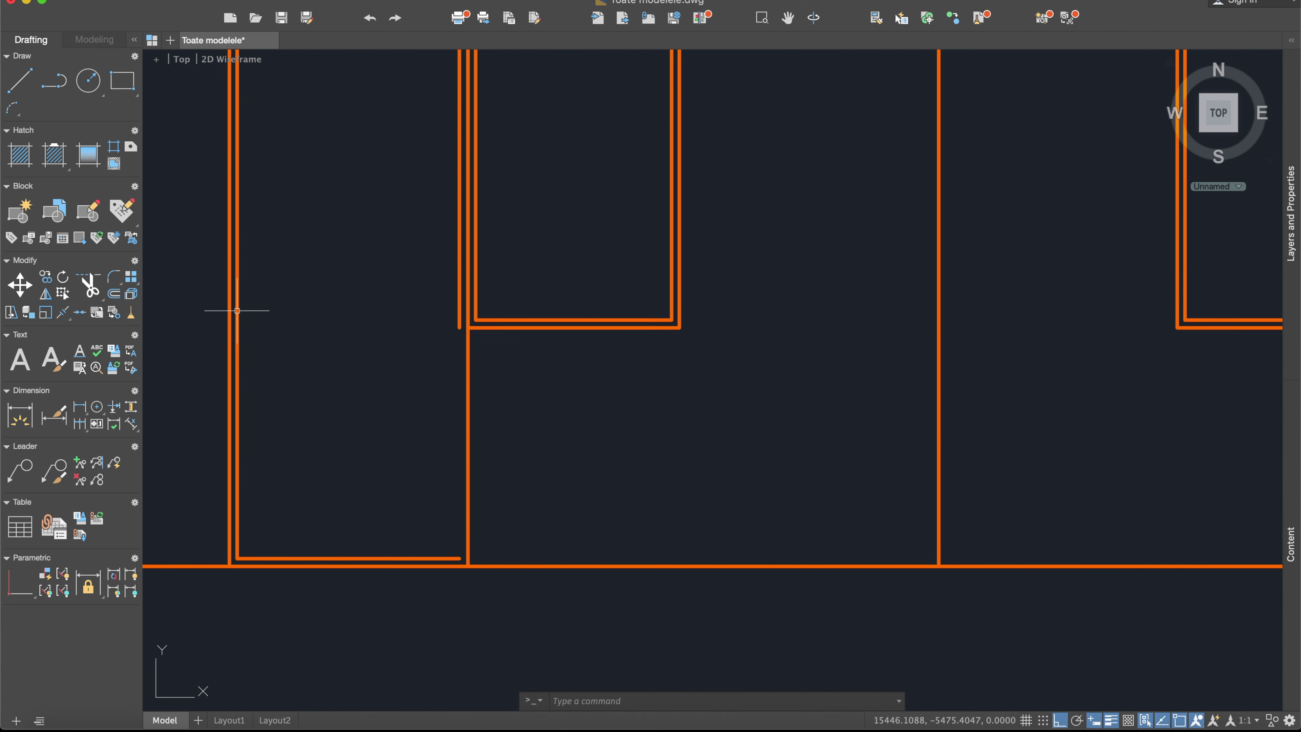
# Fillet the vertical frame line to the bottom line, closing the remaining corner sharply.
pyautogui.write('fil')
pyautogui.press('Return')
pyautogui.write('r')
pyautogui.press('Return')
pyautogui.press('Return')
pyautogui.click(458, 290)
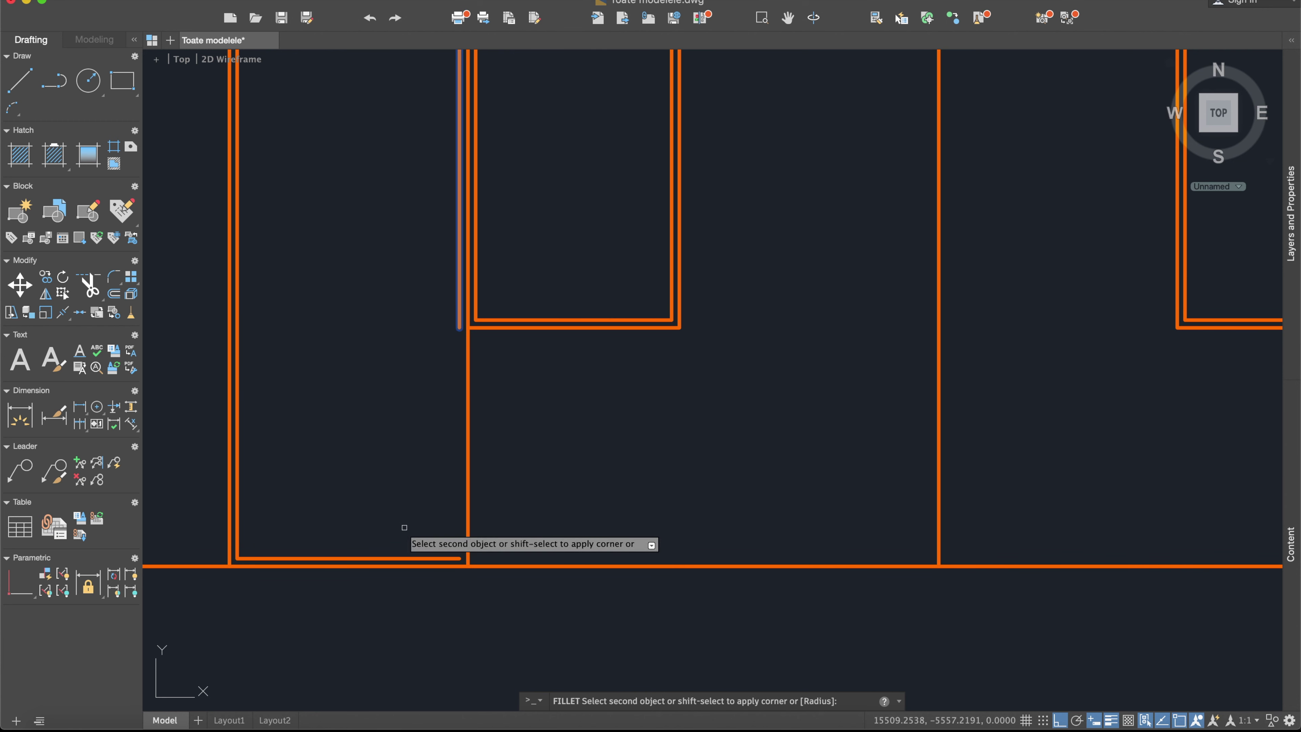
pyautogui.click(410, 559)
pyautogui.scroll(-3, 513, 476)
pyautogui.scroll(-2, 561, 452)
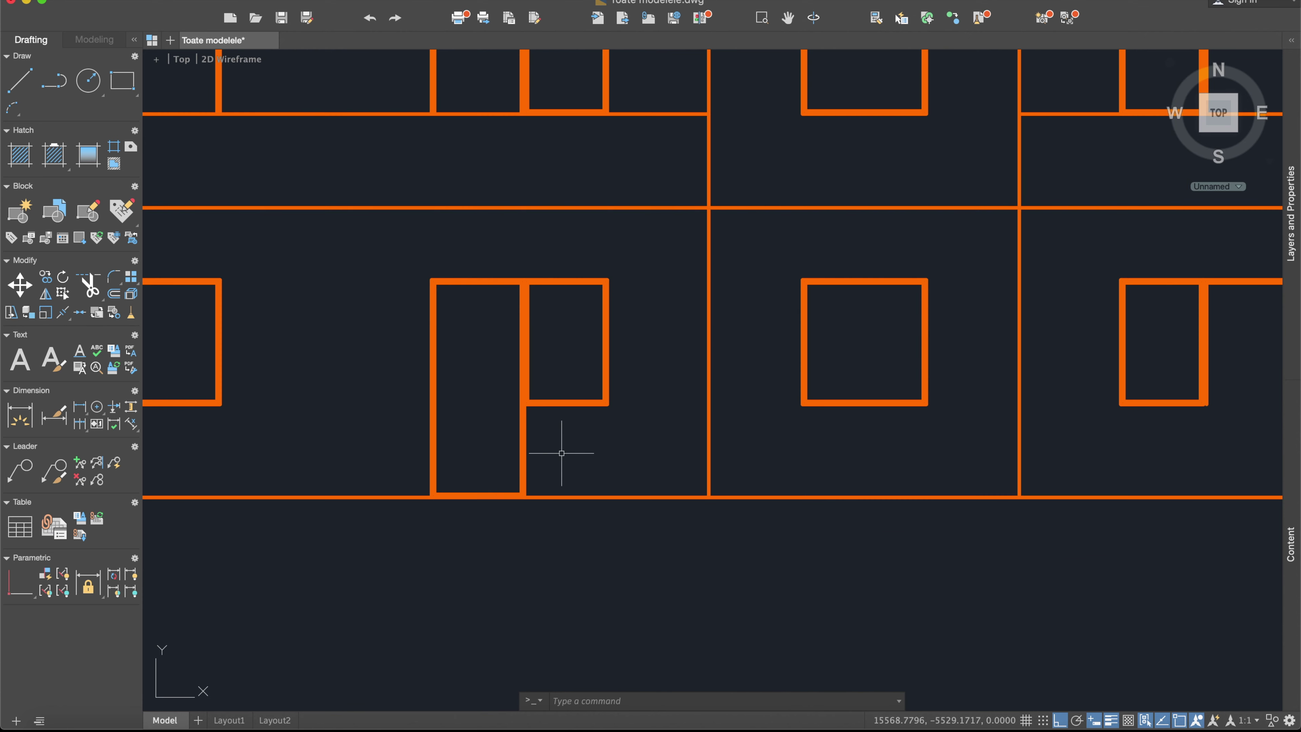
pyautogui.moveTo(552, 419); pyautogui.dragTo(550, 394, button='middle')
pyautogui.scroll(-2, 548, 398)
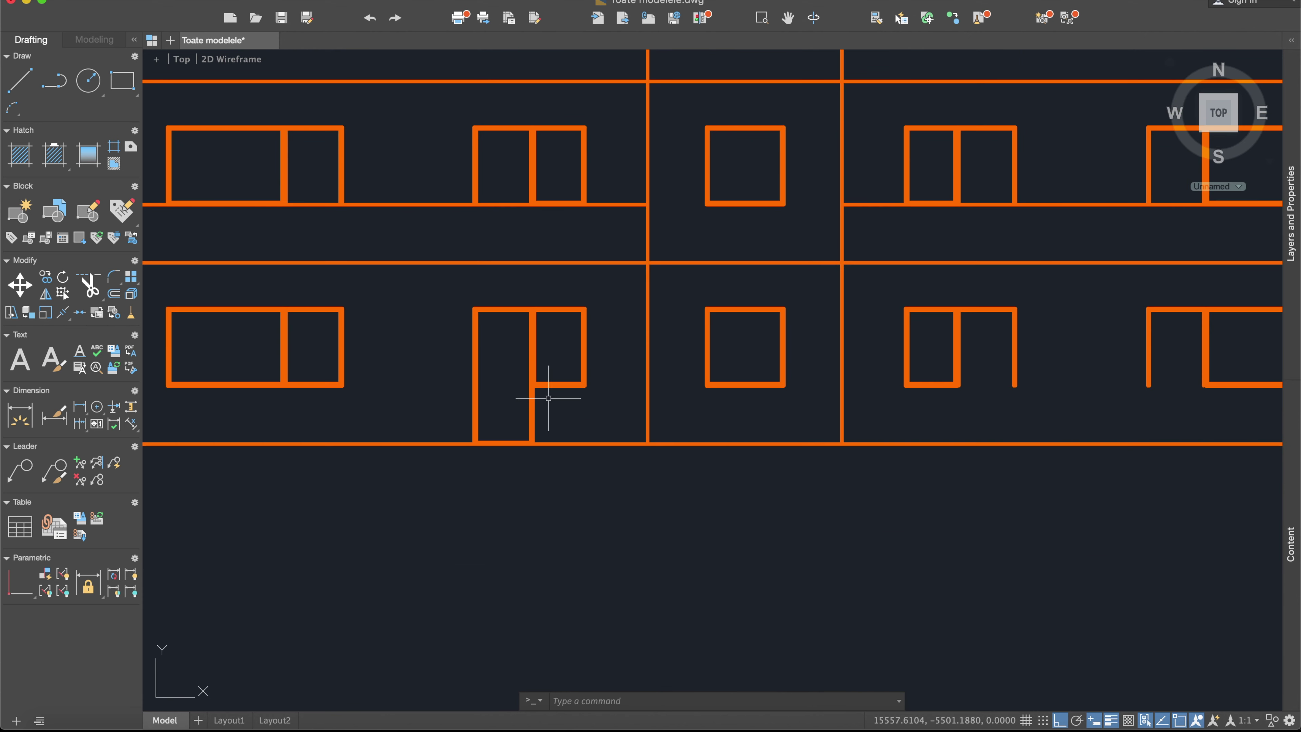
# Draw the outer sill line across the next window to its right jamb.
pyautogui.moveTo(773, 409); pyautogui.dragTo(551, 410, button='middle')
pyautogui.scroll(5, 792, 387)
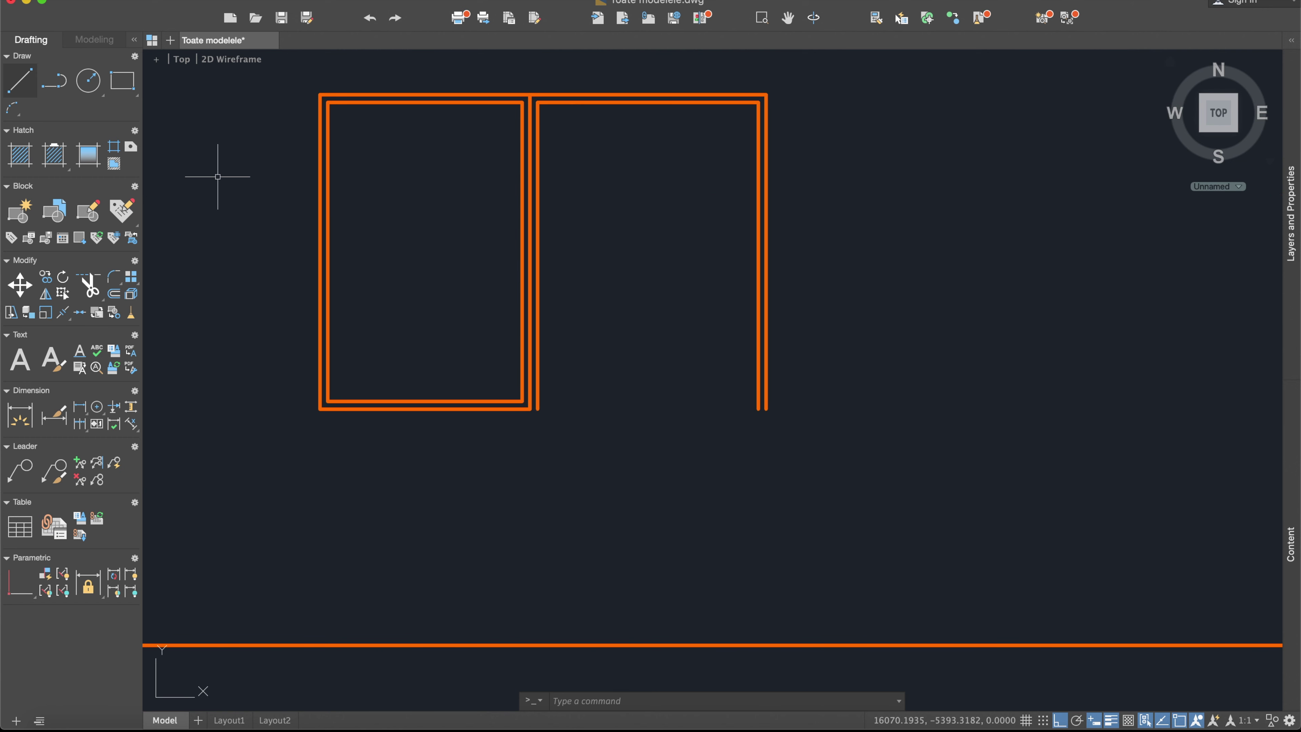
pyautogui.scroll(2, 640, 413)
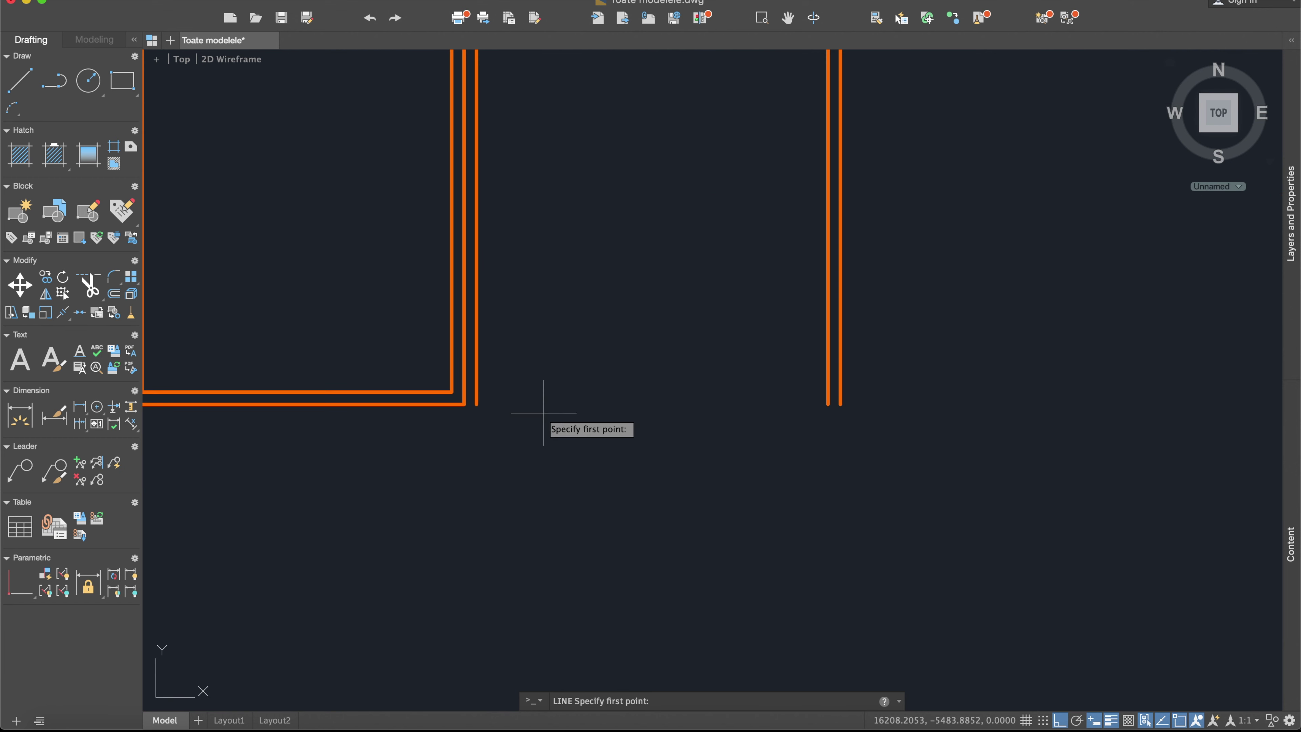
pyautogui.click(466, 406)
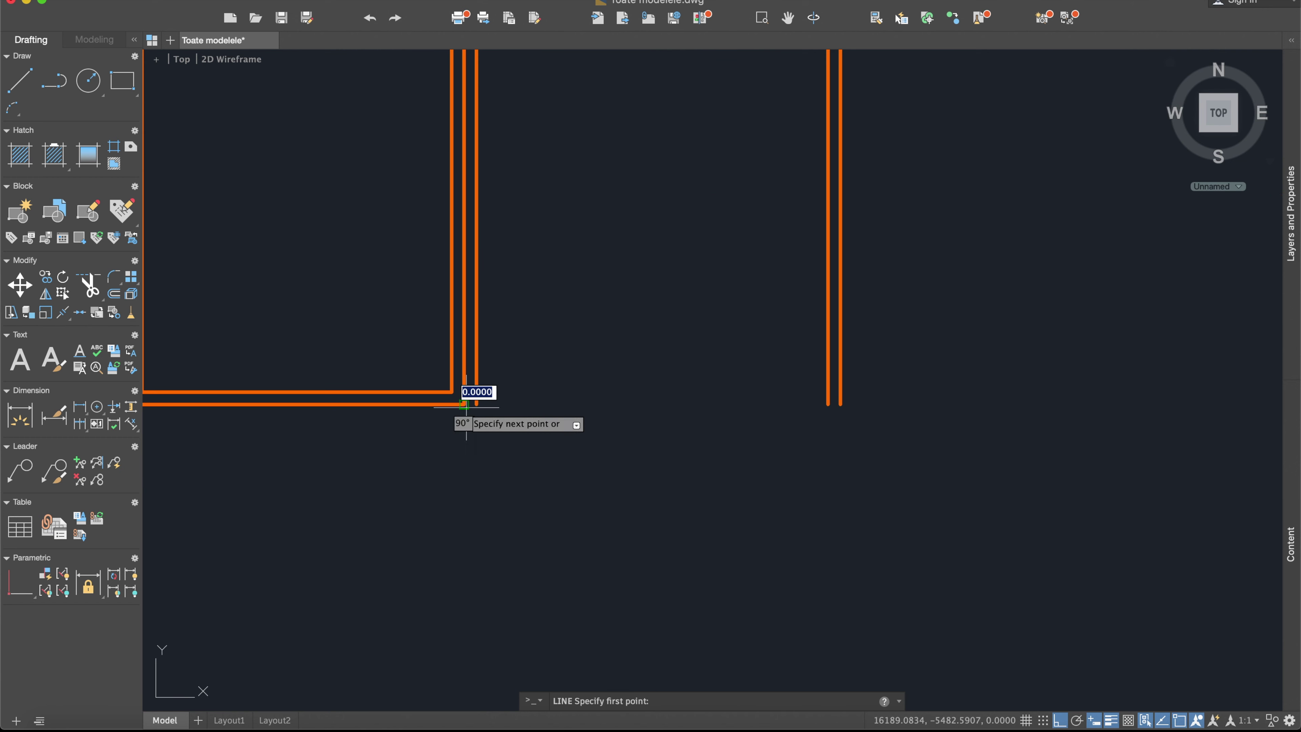
pyautogui.click(839, 404)
pyautogui.press('Escape')
# Draw the short inner bottom line starting at the jamb corner.
pyautogui.press('Return')
pyautogui.scroll(3, 479, 400)
pyautogui.click(392, 369)
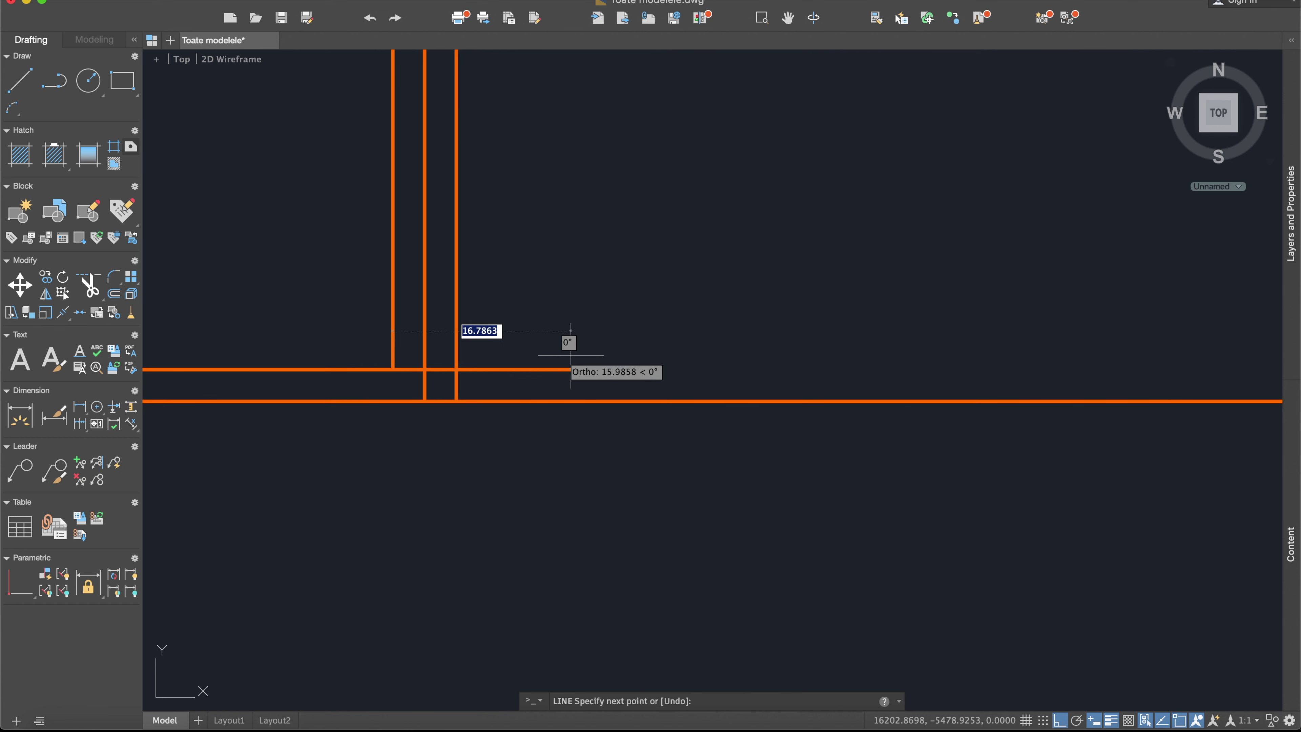
pyautogui.click(596, 353)
pyautogui.press('Escape')
pyautogui.scroll(-2, 553, 381)
pyautogui.scroll(-2, 552, 381)
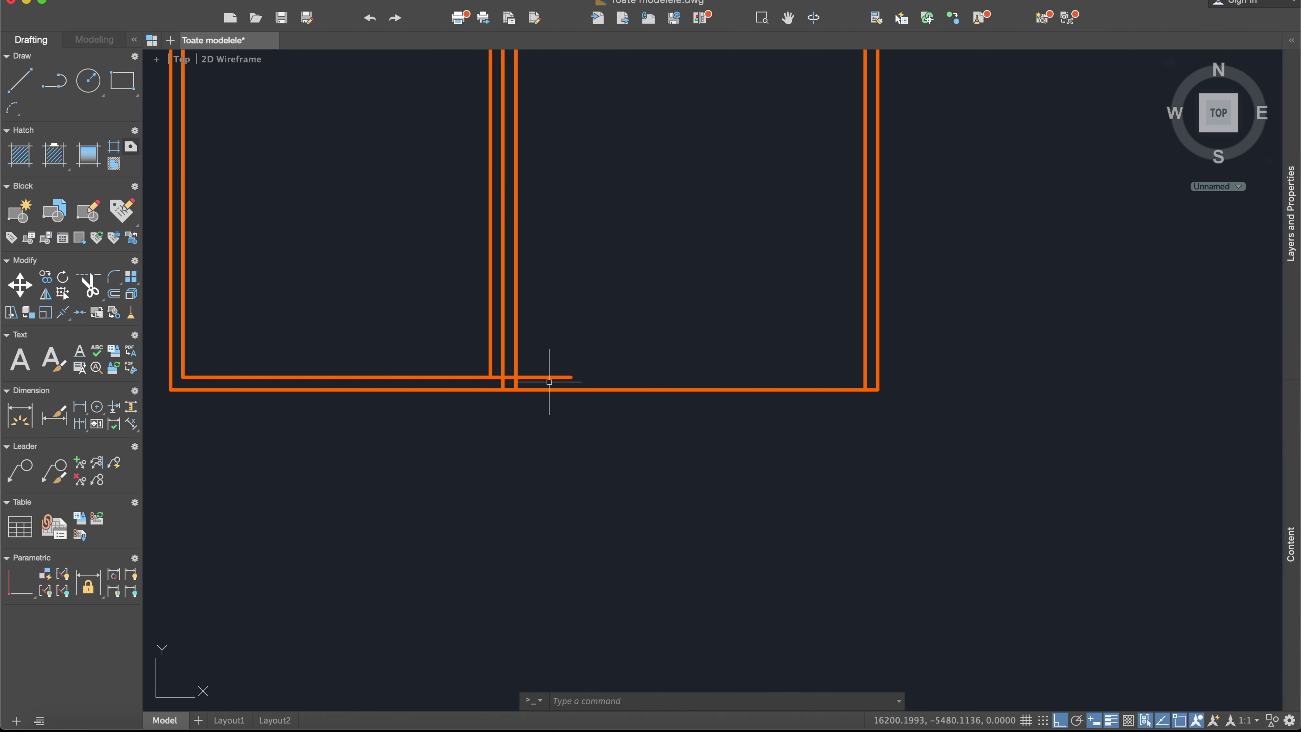
# Fillet the inner bottom line to both the left and right inner jambs.
pyautogui.write('fil')
pyautogui.press('Return')
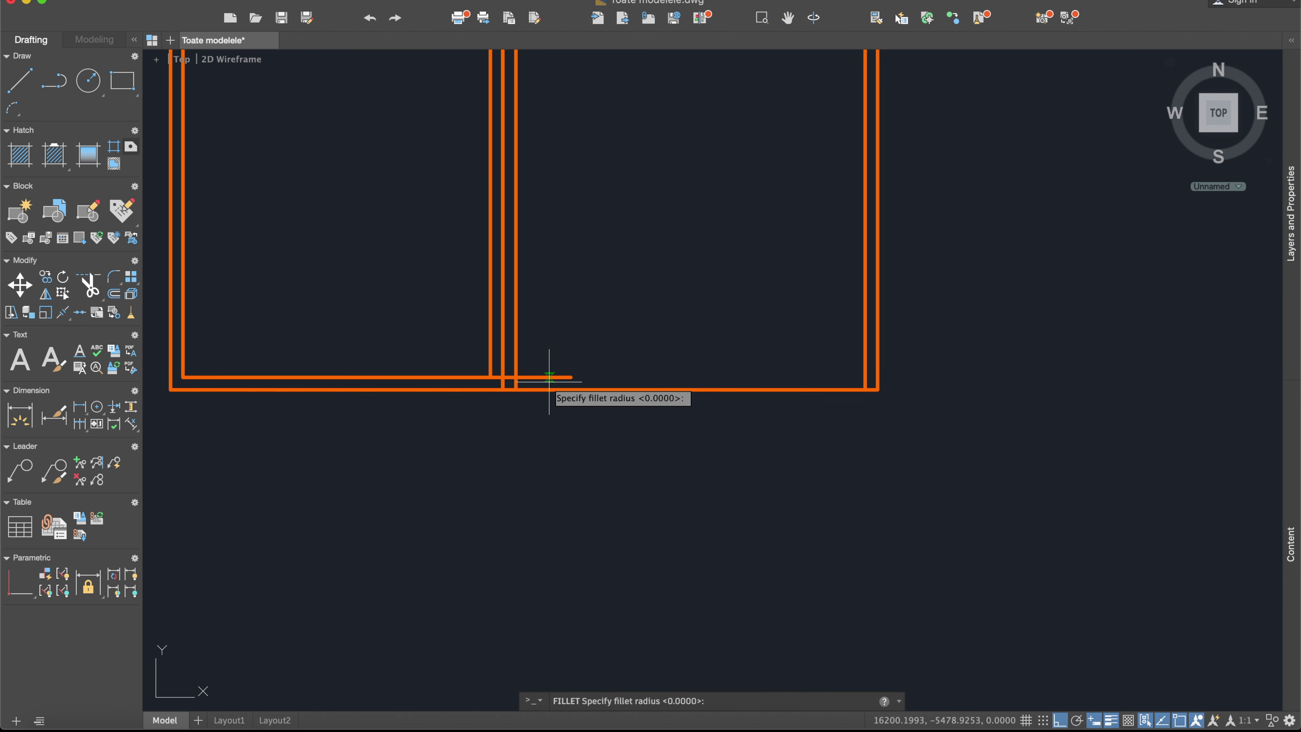
pyautogui.click(539, 382)
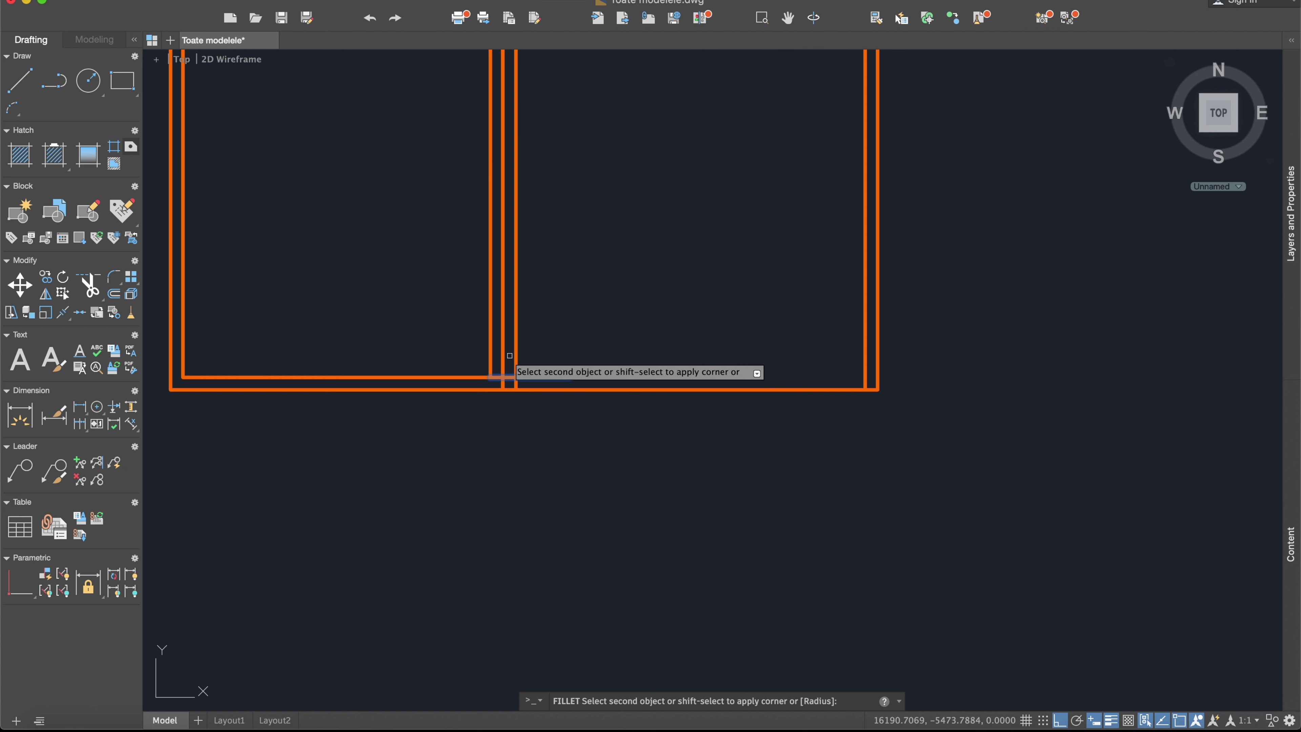
pyautogui.click(515, 355)
pyautogui.write('fillet')
pyautogui.press('Return')
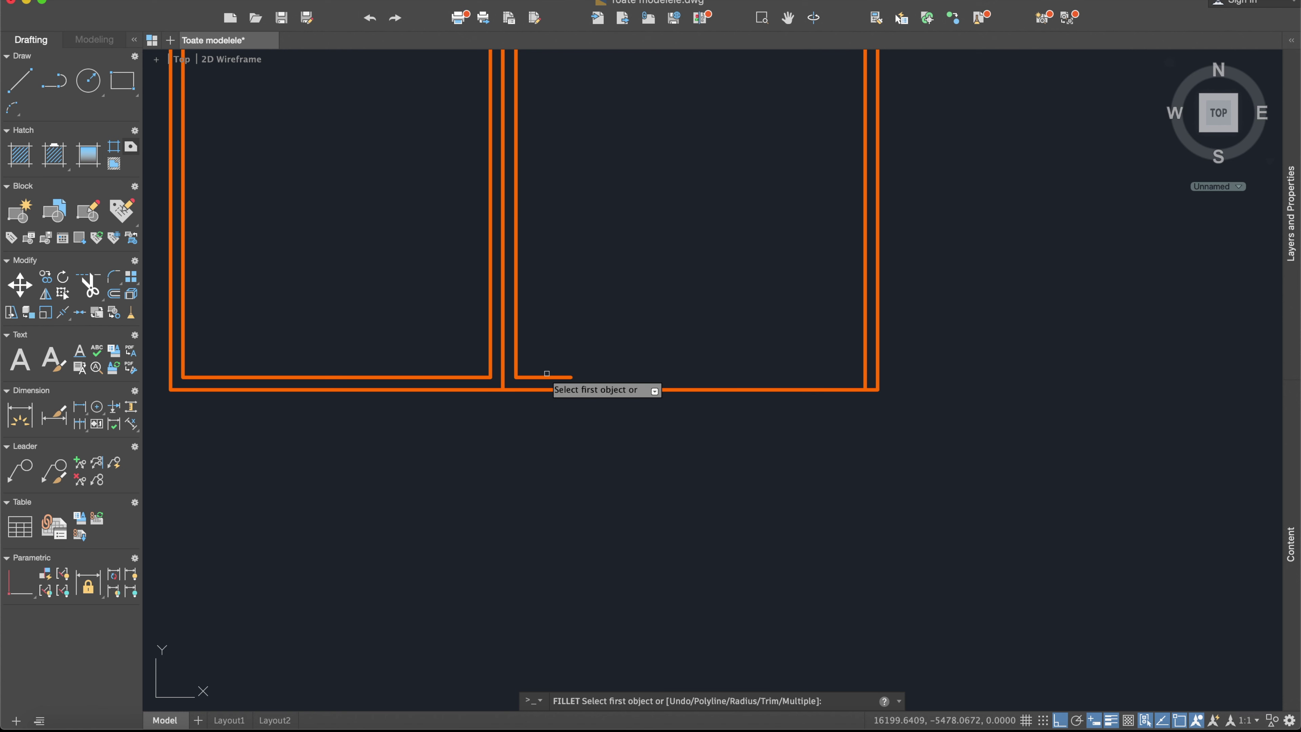
pyautogui.click(549, 377)
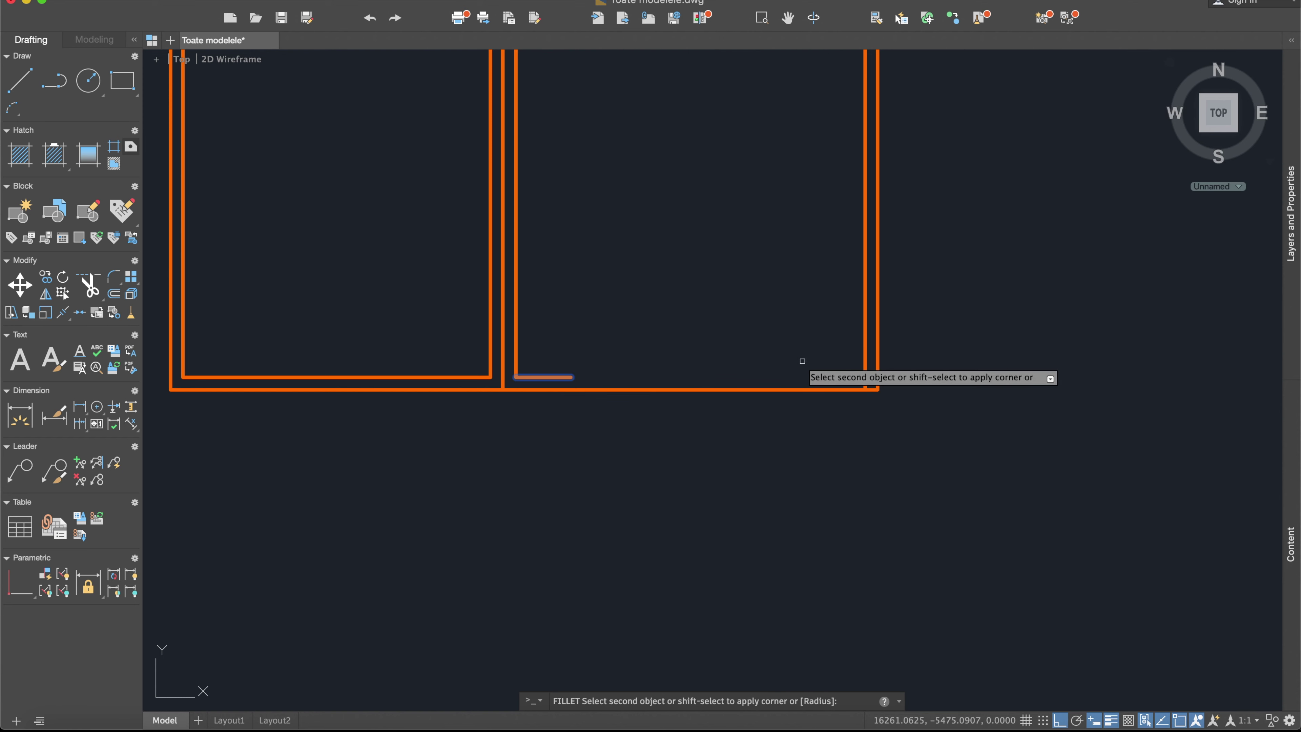
pyautogui.click(865, 343)
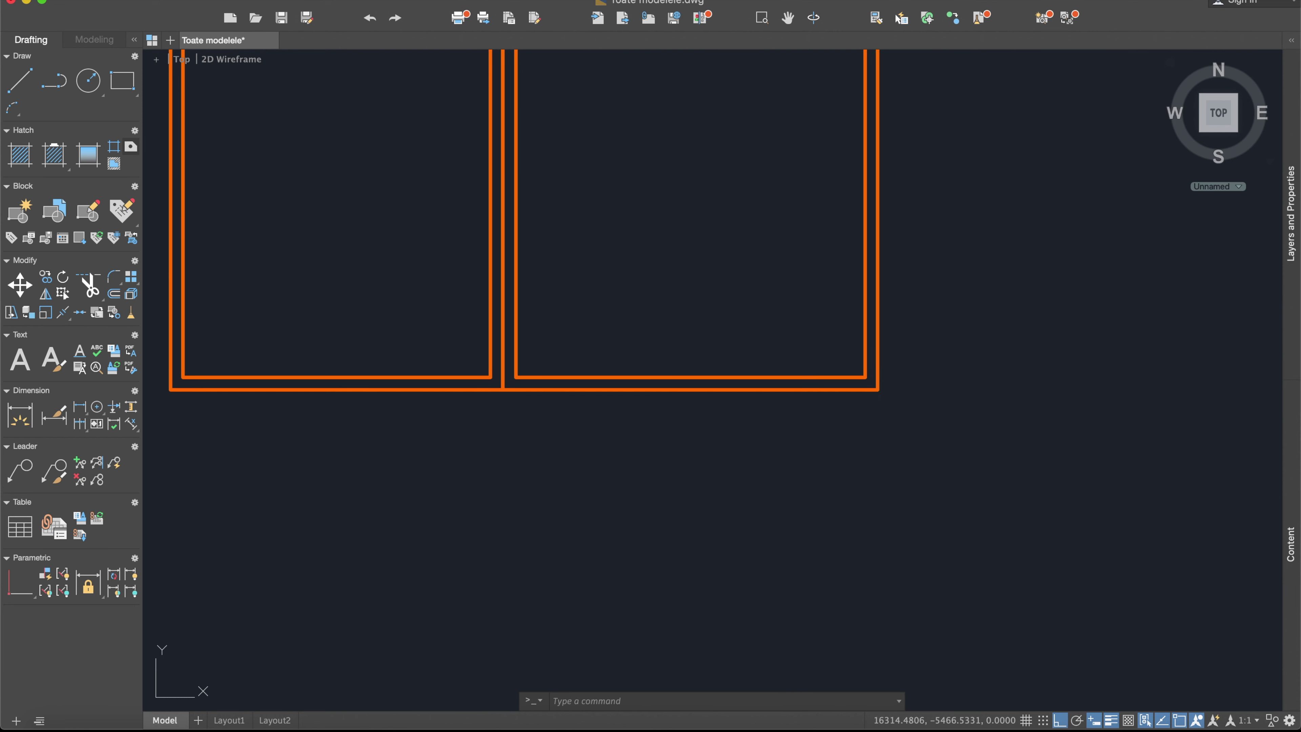
# Draw the outer bottom line across the next window frame between its jambs.
pyautogui.scroll(-2, 854, 408)
pyautogui.scroll(-2, 871, 384)
pyautogui.moveTo(880, 380)
pyautogui.mouseDown(button='middle')
pyautogui.moveTo(740, 369)
pyautogui.moveTo(594, 321)
pyautogui.mouseUp(button='middle')
pyautogui.scroll(2, 789, 362)
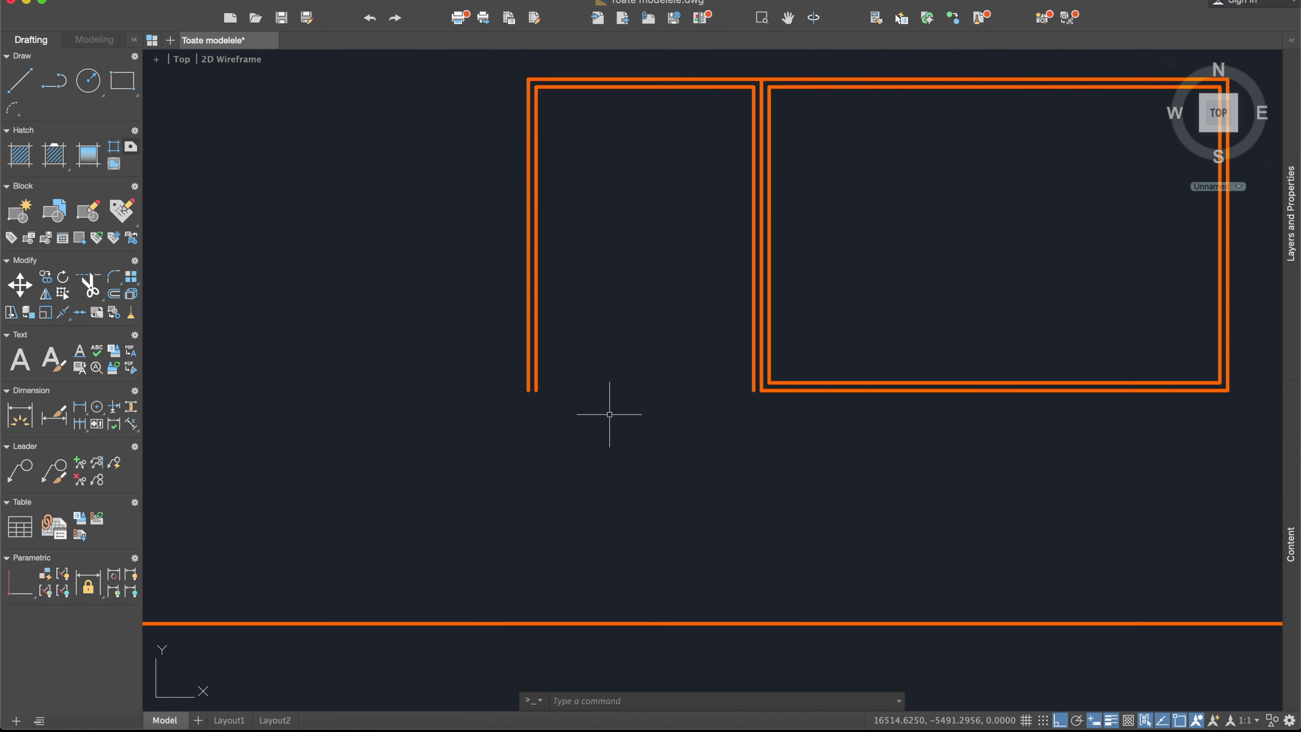
pyautogui.press('l')
pyautogui.press('Return')
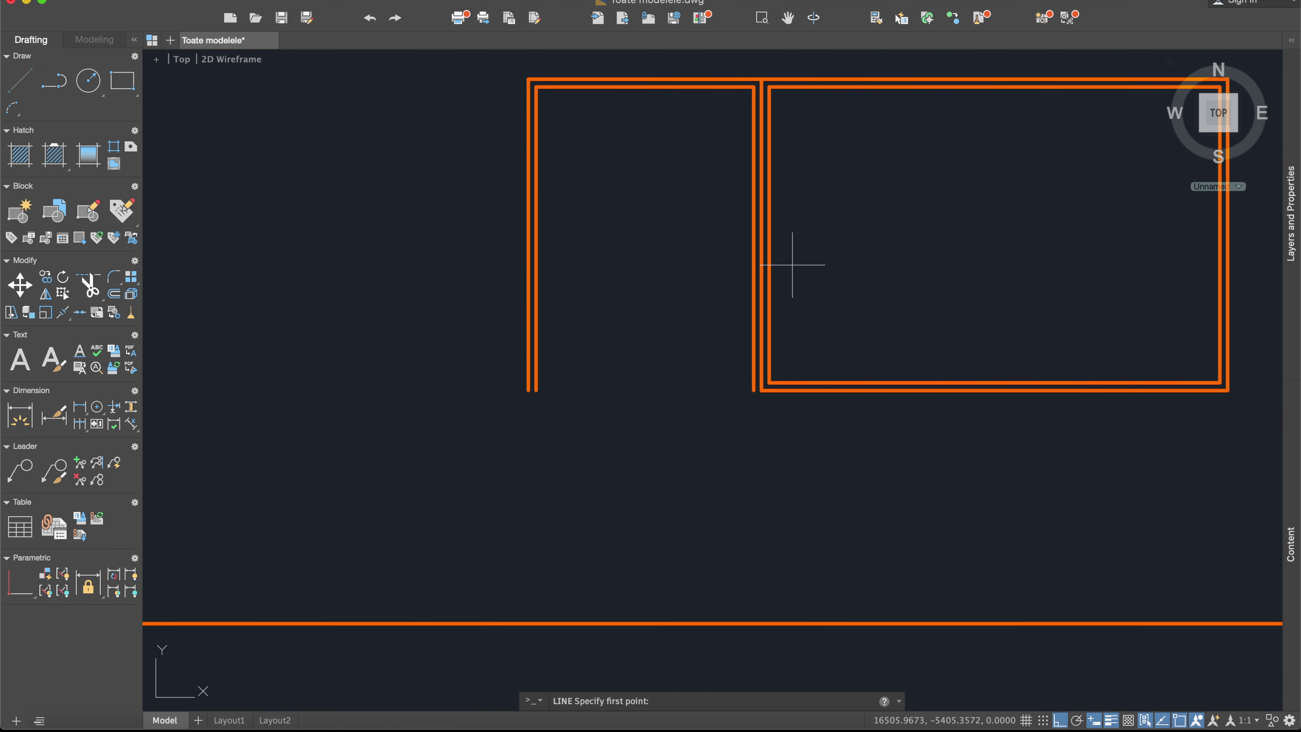
pyautogui.scroll(2, 766, 425)
pyautogui.scroll(2, 779, 390)
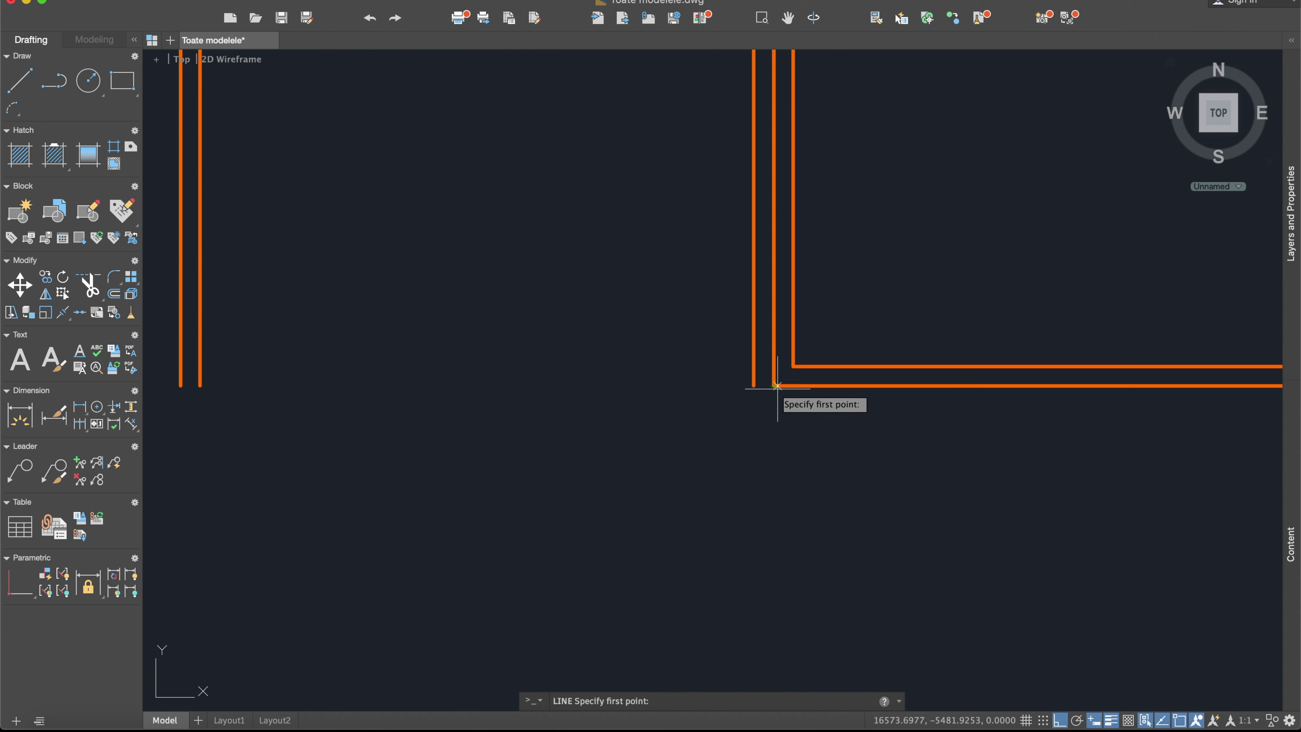
pyautogui.click(773, 385)
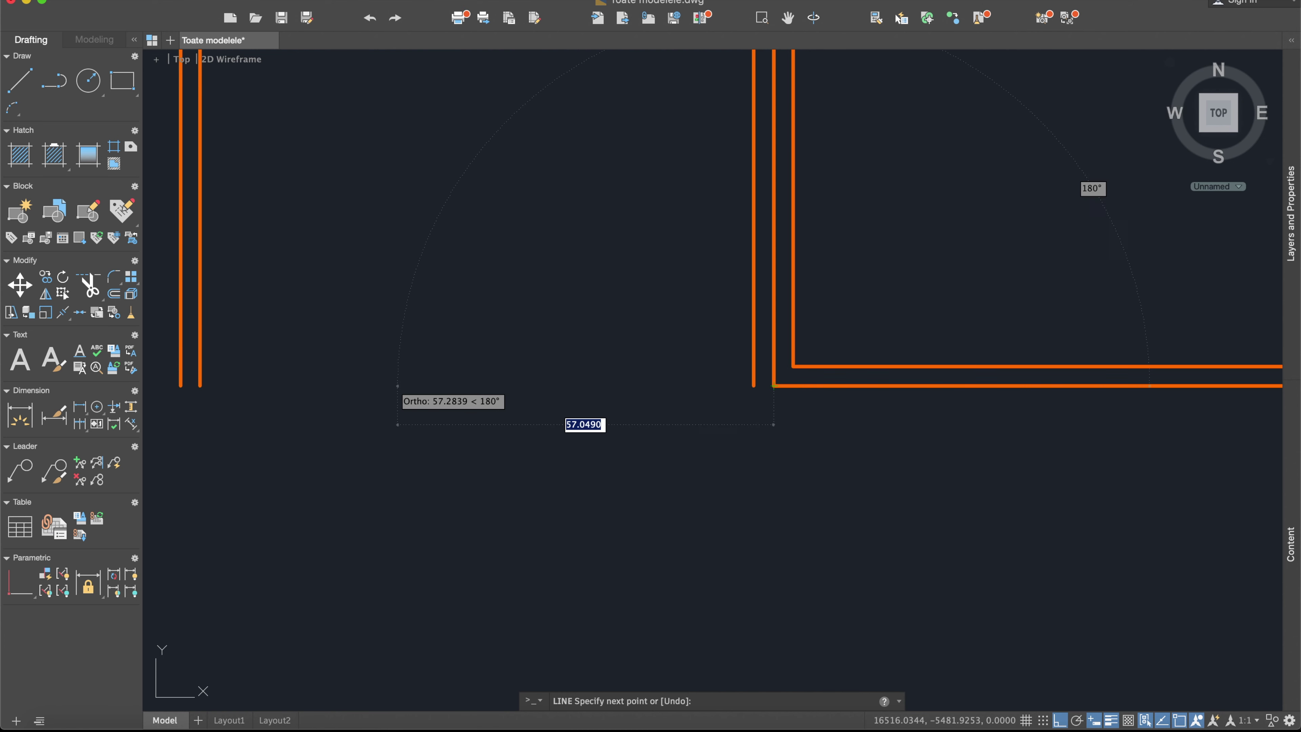
pyautogui.moveTo(397, 386); pyautogui.dragTo(595, 364, button='middle')
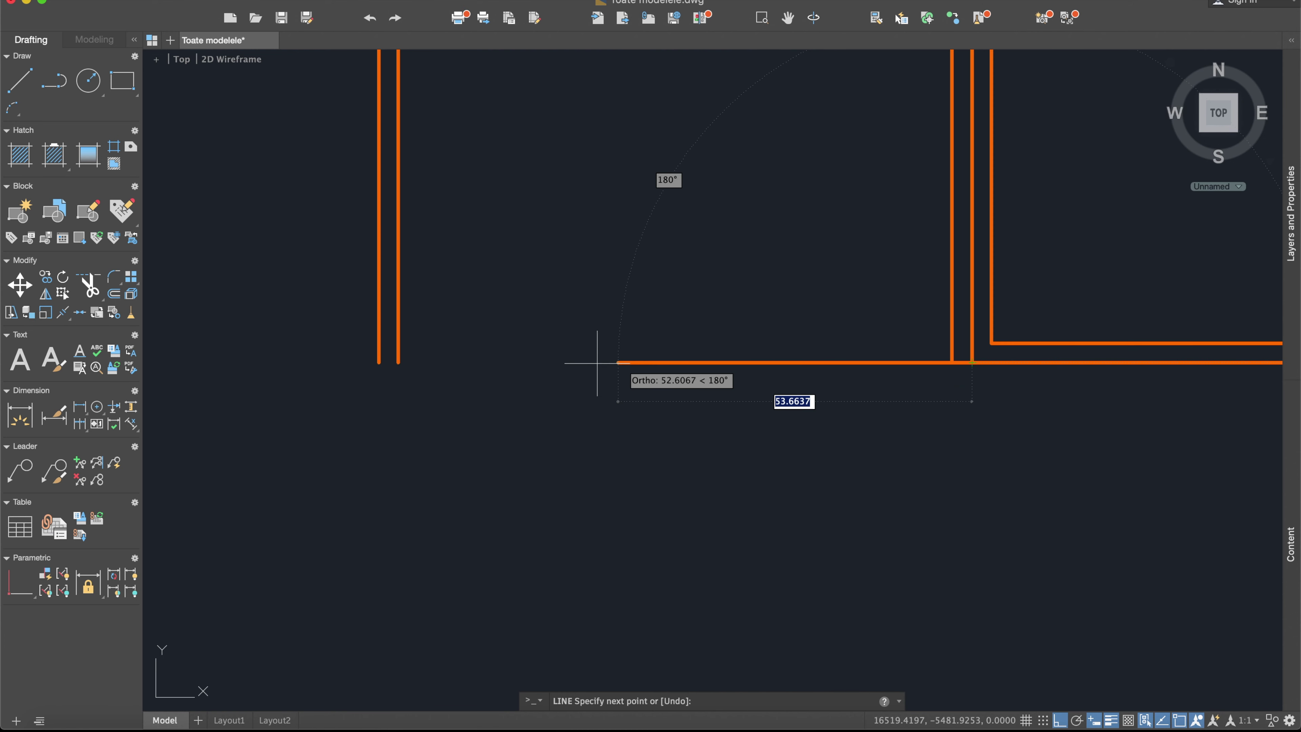
pyautogui.click(378, 362)
pyautogui.press('Escape')
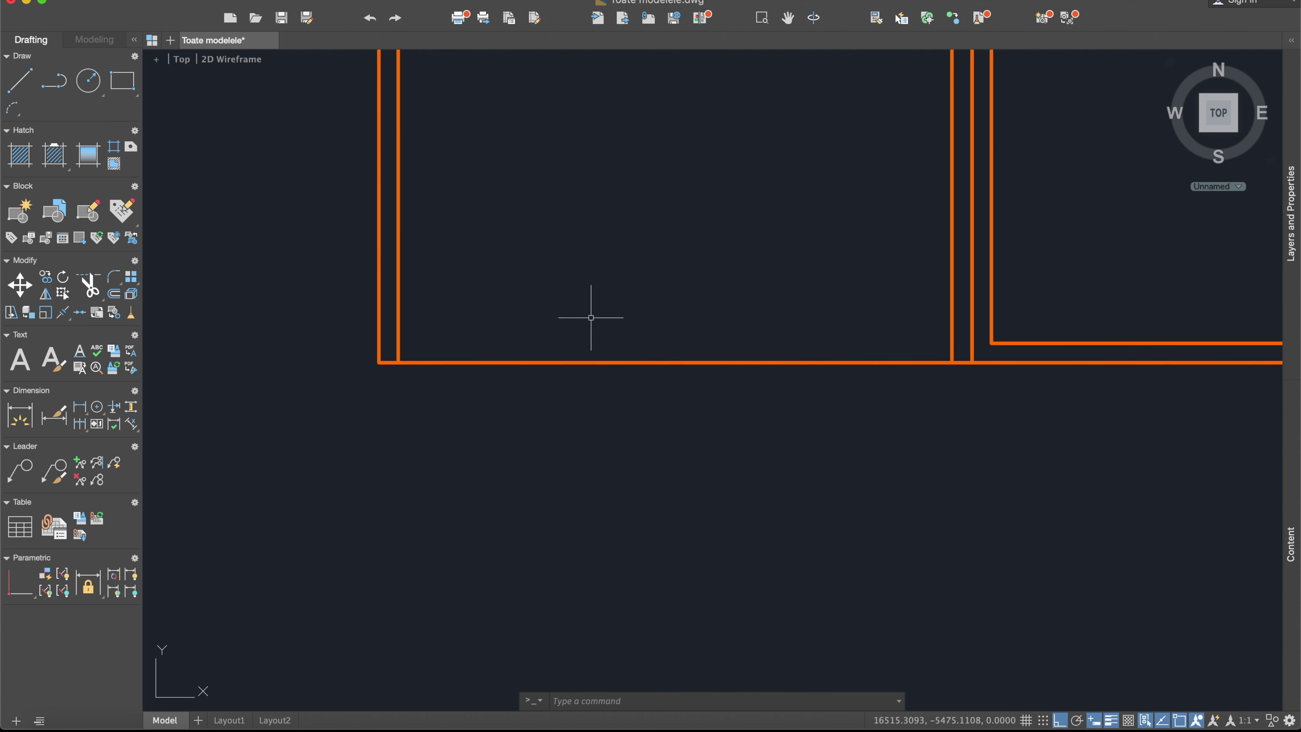
# Draw the inner bottom line and fillet it to the left inner jamb.
pyautogui.press('Return')
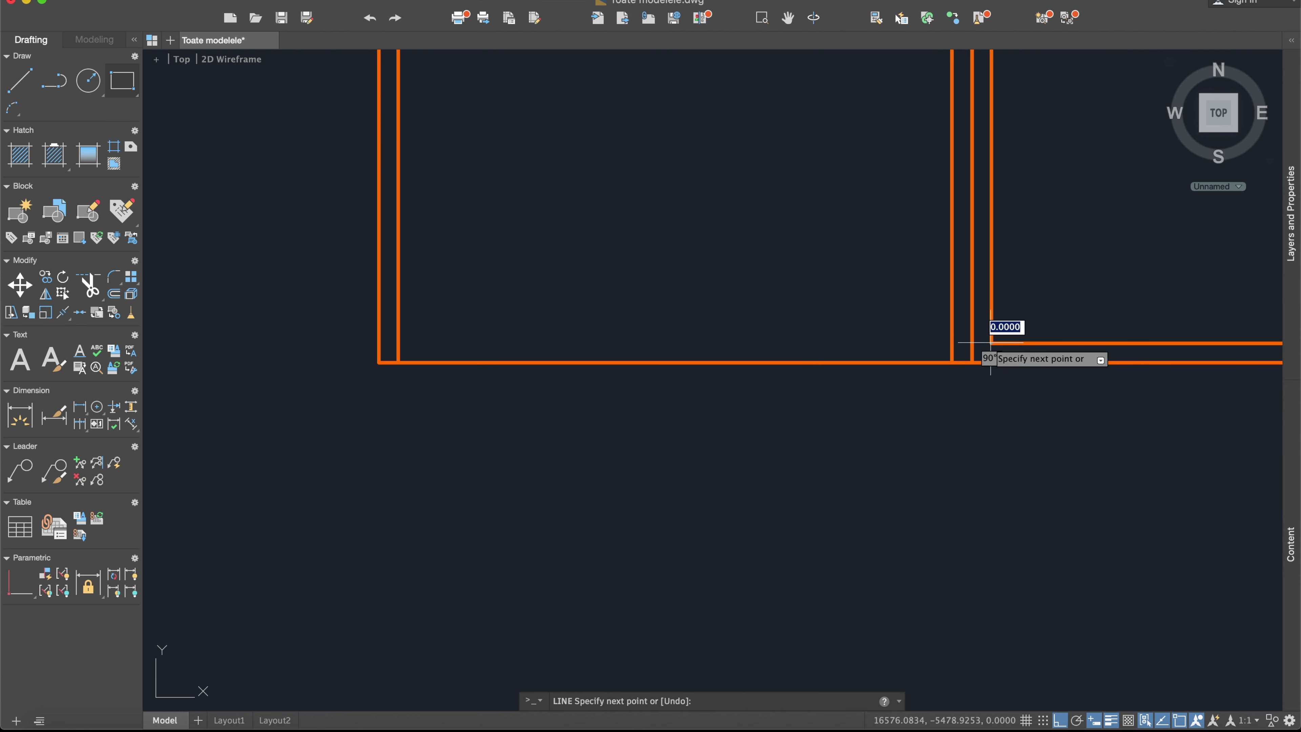
pyautogui.click(860, 329)
pyautogui.press('Escape')
pyautogui.write('f')
pyautogui.press('Return')
pyautogui.click(861, 343)
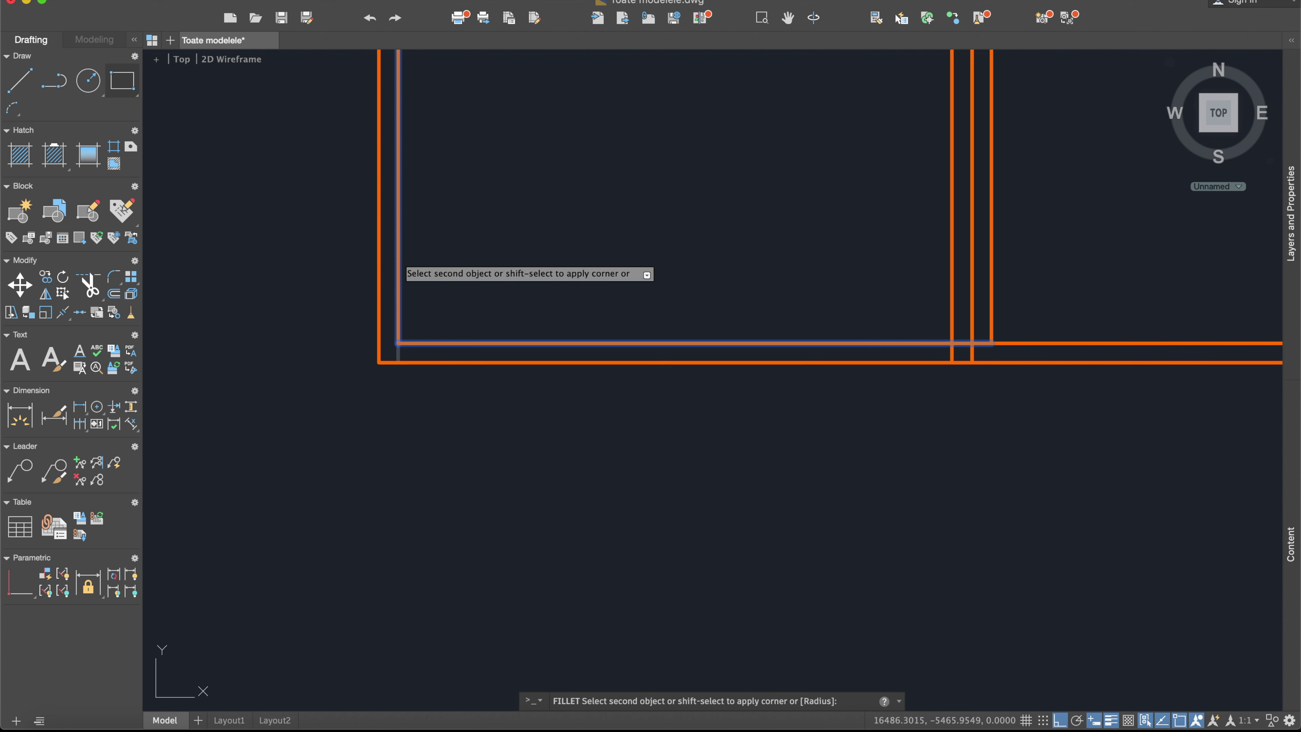
pyautogui.click(400, 257)
# Join the right inner jamb to the inner bottom line with a zero-radius fillet.
pyautogui.press('Return')
pyautogui.write('r')
pyautogui.press('Return')
pyautogui.press('Return')
pyautogui.click(951, 319)
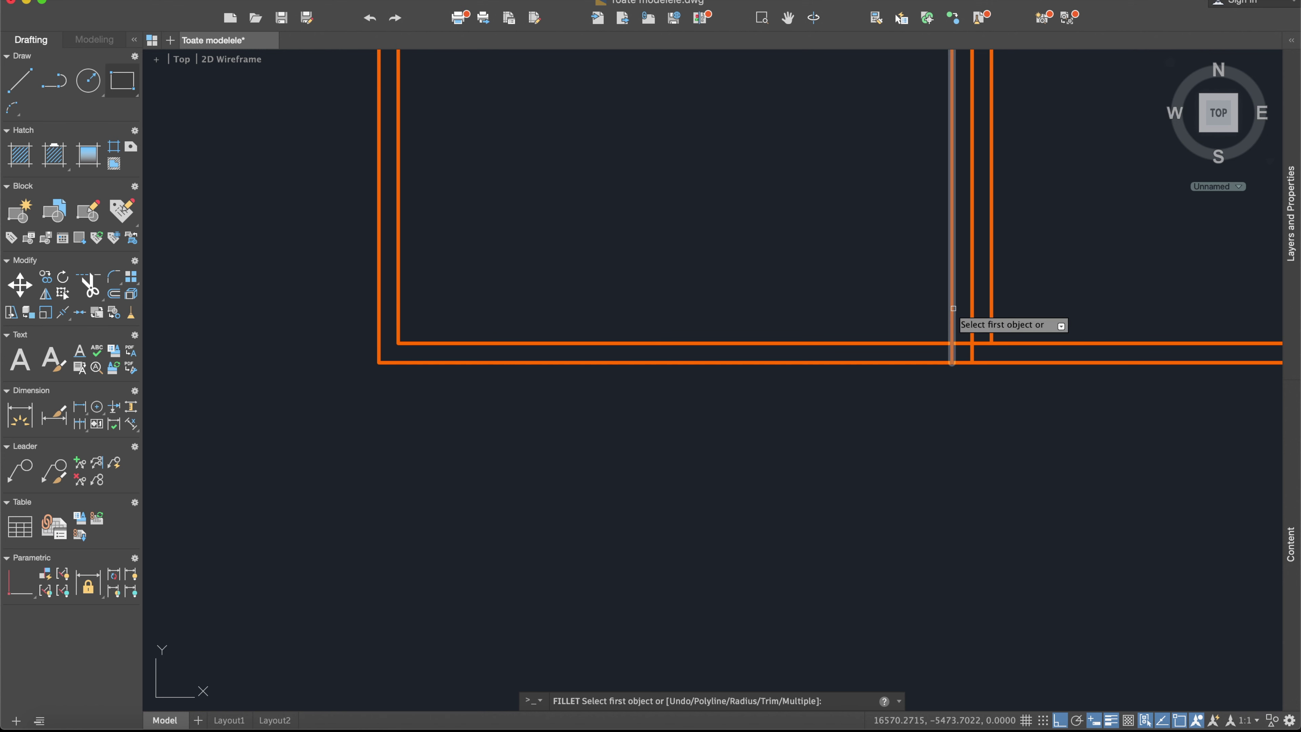
pyautogui.click(929, 342)
pyautogui.scroll(-3, 929, 338)
pyautogui.scroll(2, 813, 276)
pyautogui.scroll(-2, 813, 276)
pyautogui.scroll(1, 812, 275)
pyautogui.moveTo(336, 278)
pyautogui.mouseDown(button='middle')
pyautogui.moveTo(724, 267)
pyautogui.moveTo(734, 283)
pyautogui.mouseUp(button='middle')
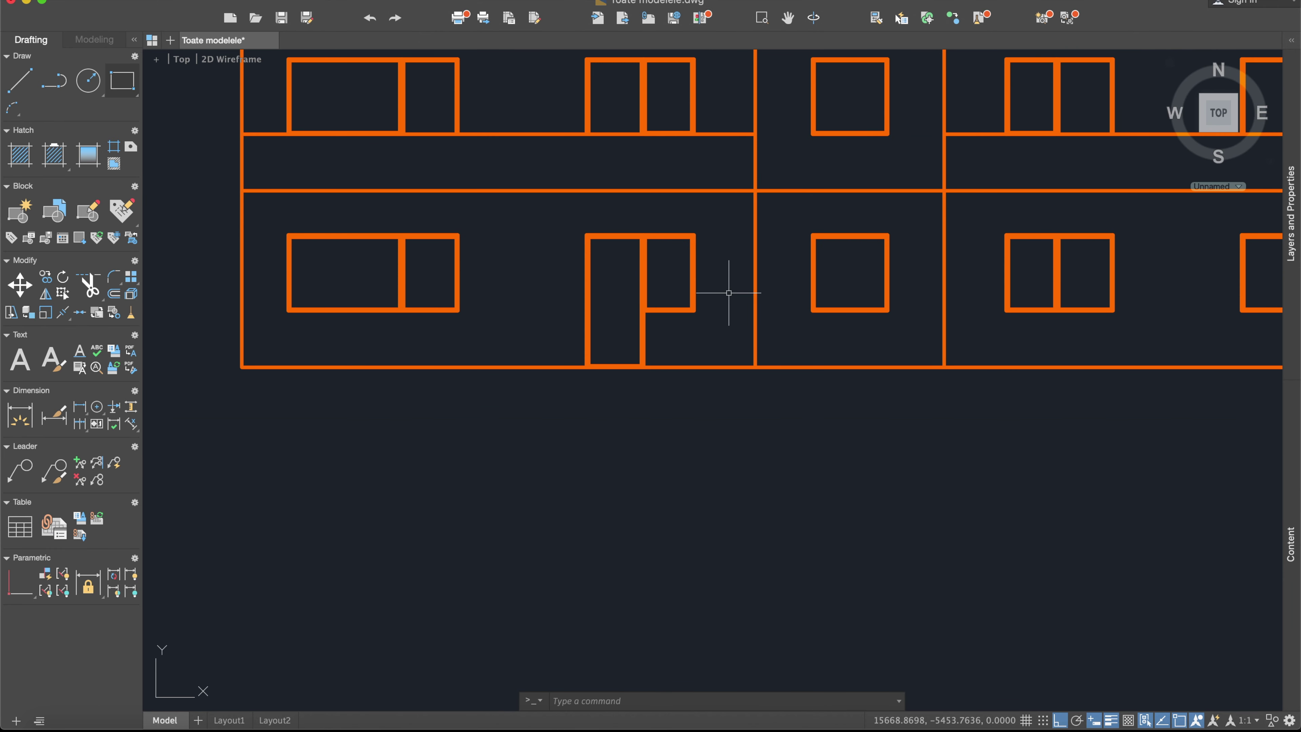
# Offset a parallel copy of the ground floor line below it.
pyautogui.write('off')
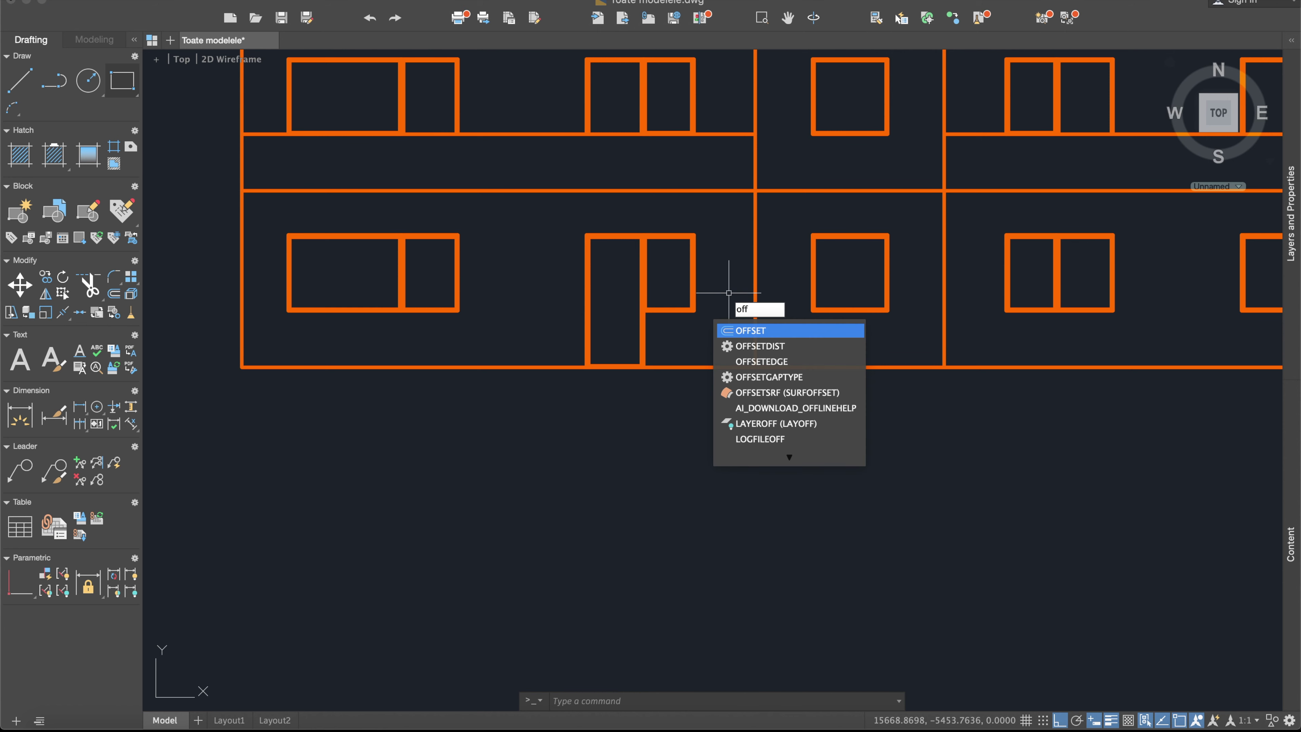
pyautogui.press('Return')
pyautogui.press('Return')
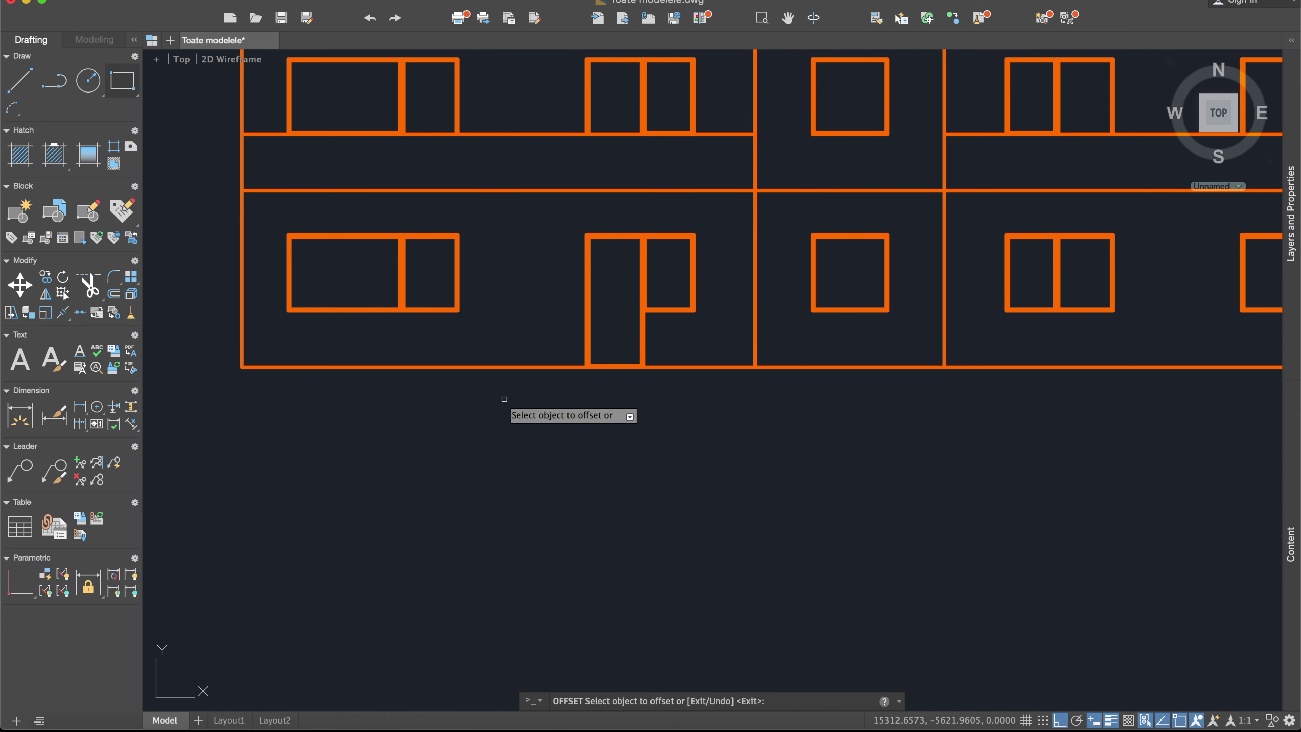
pyautogui.click(506, 367)
pyautogui.click(500, 433)
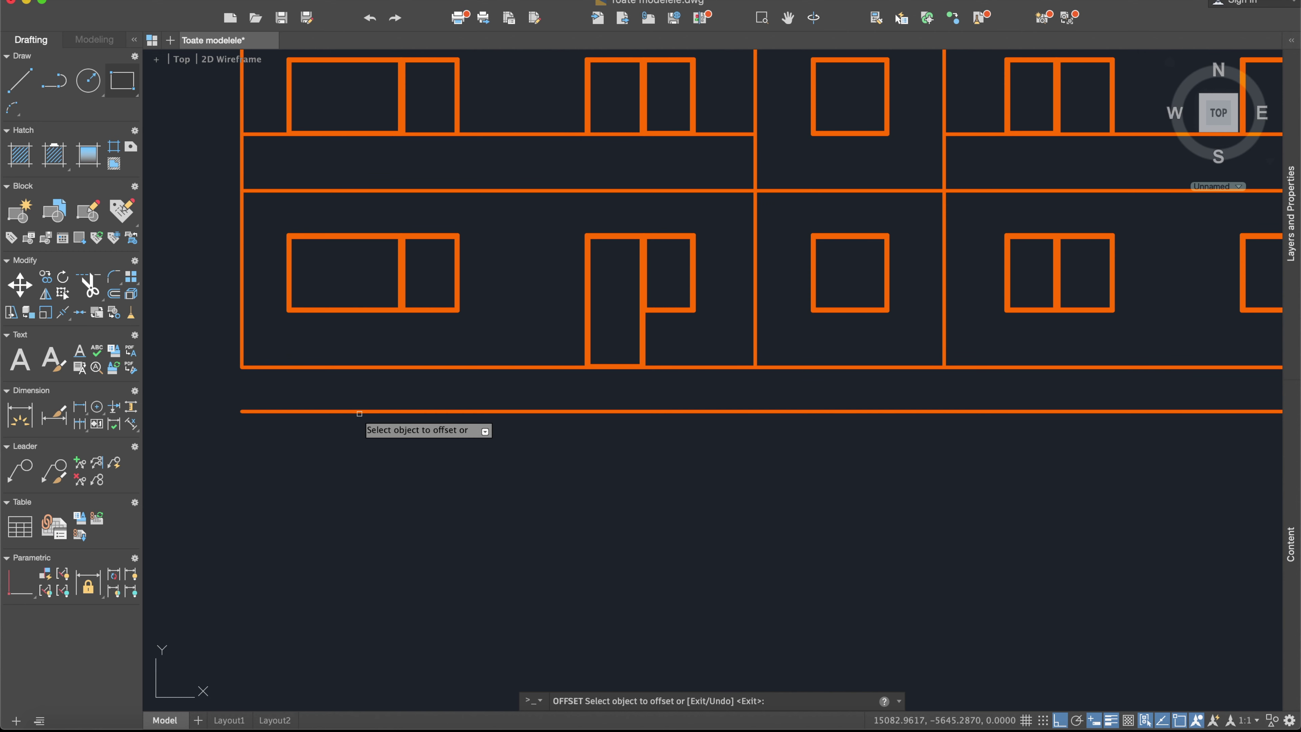
pyautogui.hscroll(-3, 313, 407)
pyautogui.press('Escape')
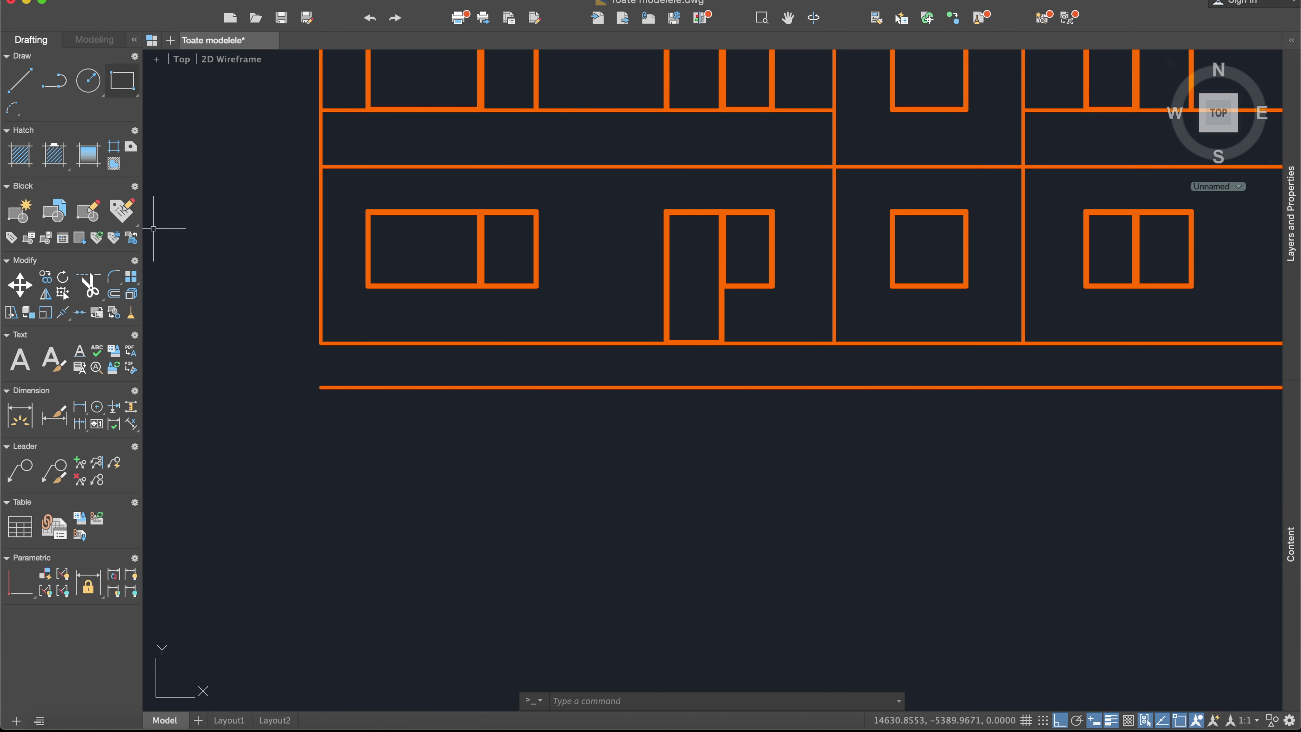
# Start a line at the wall corner, then undo and cancel it.
pyautogui.click(19, 81)
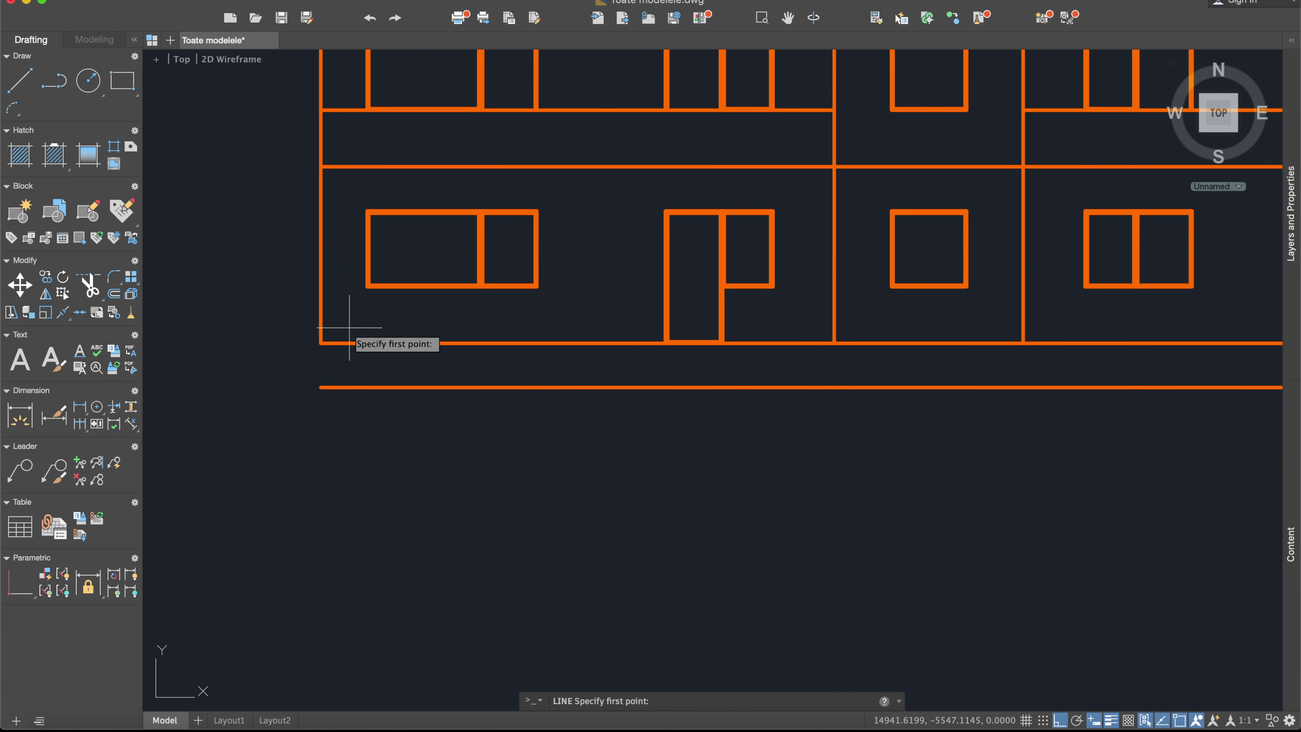
pyautogui.click(321, 343)
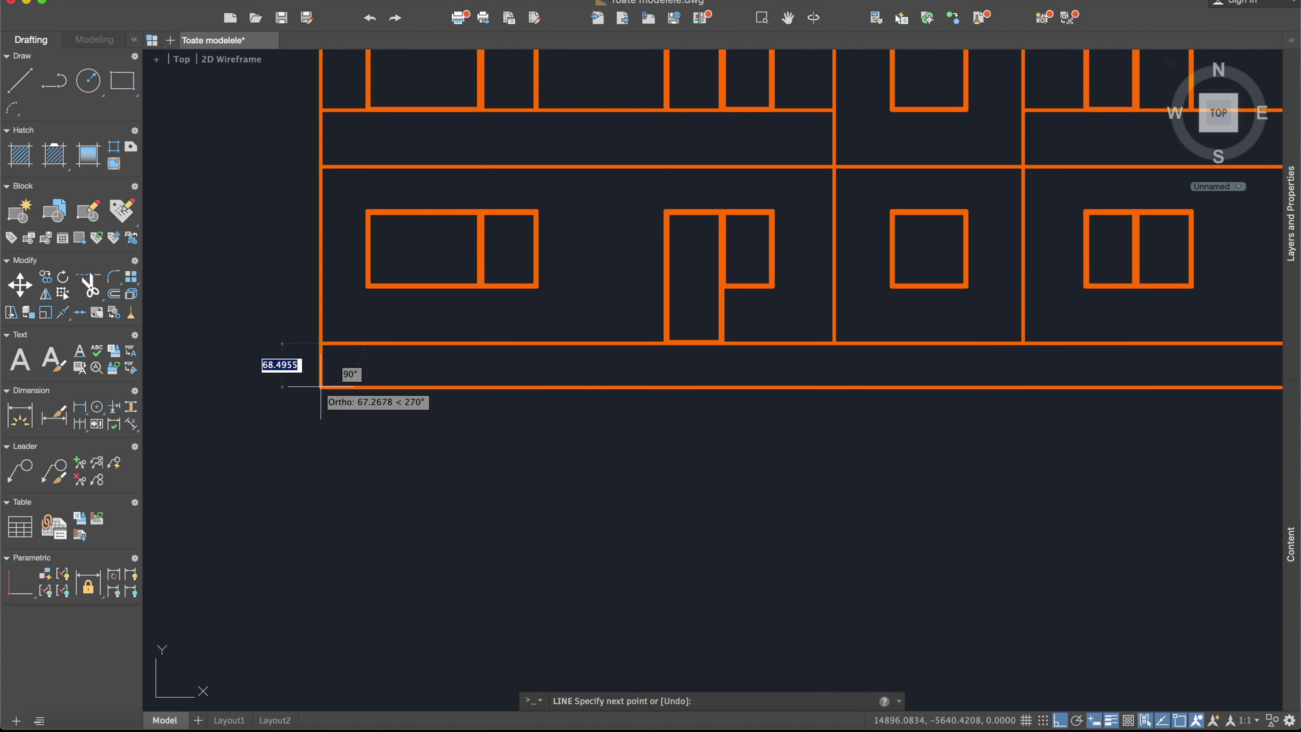
pyautogui.write('u')
pyautogui.press('Return')
pyautogui.scroll(-4, 464, 378)
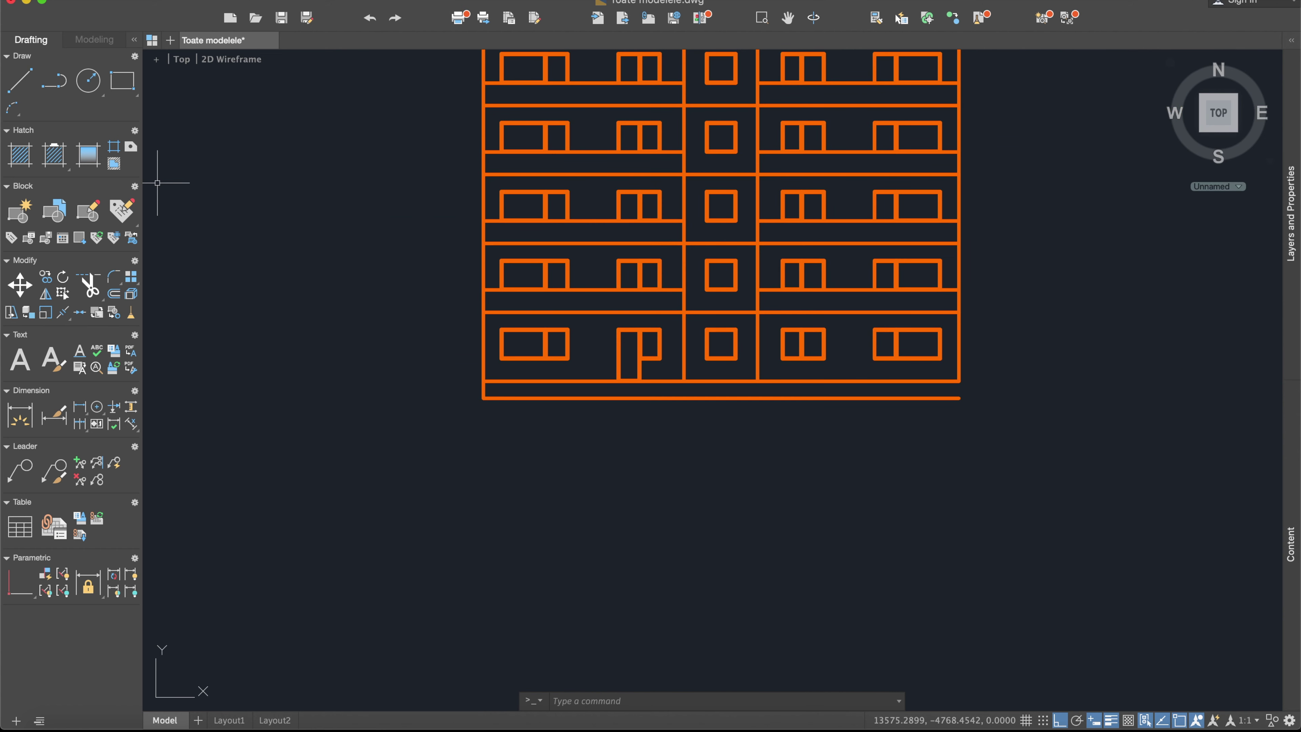
pyautogui.scroll(3, 929, 383)
pyautogui.scroll(2, 920, 357)
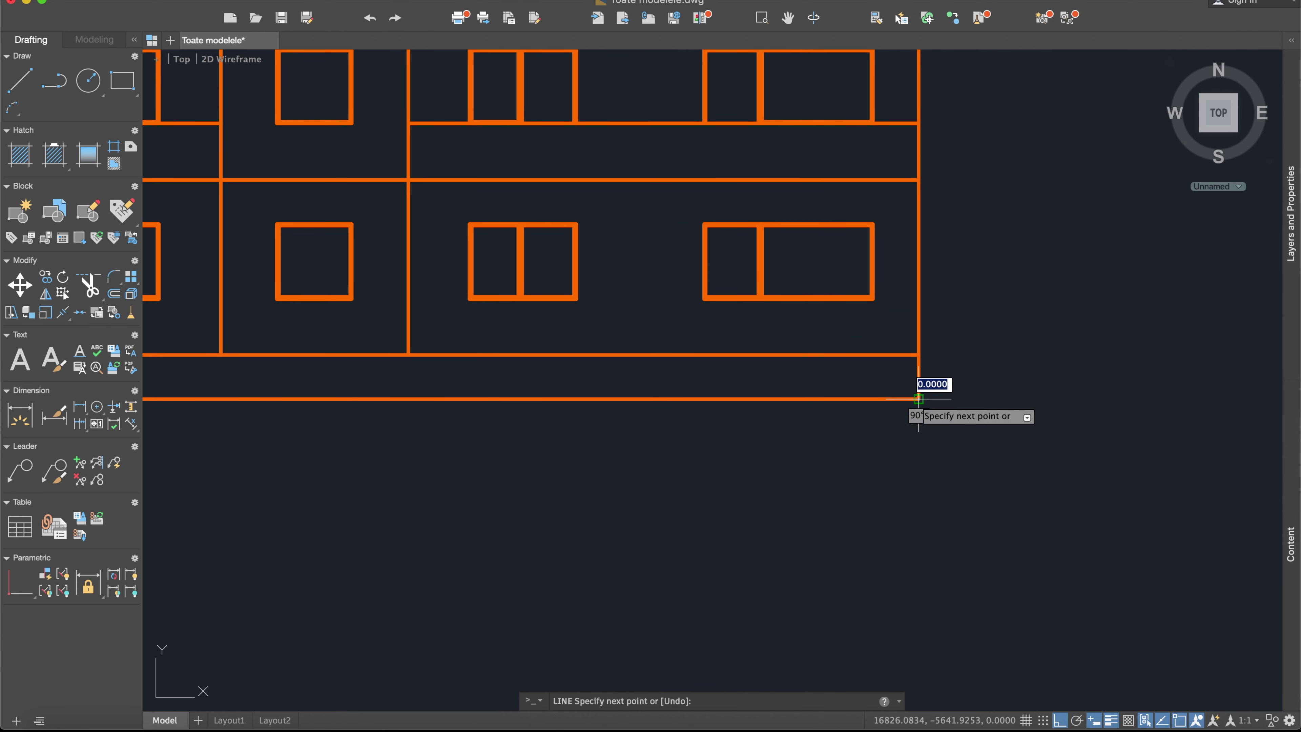
pyautogui.press('Escape')
# Pan and zoom in on the plinth band at the facade's base.
pyautogui.moveTo(619, 393); pyautogui.dragTo(744, 381, button='middle')
pyautogui.scroll(-3, 551, 369)
pyautogui.scroll(2, 522, 363)
pyautogui.scroll(2, 470, 355)
pyautogui.moveTo(481, 355); pyautogui.dragTo(704, 333, button='middle')
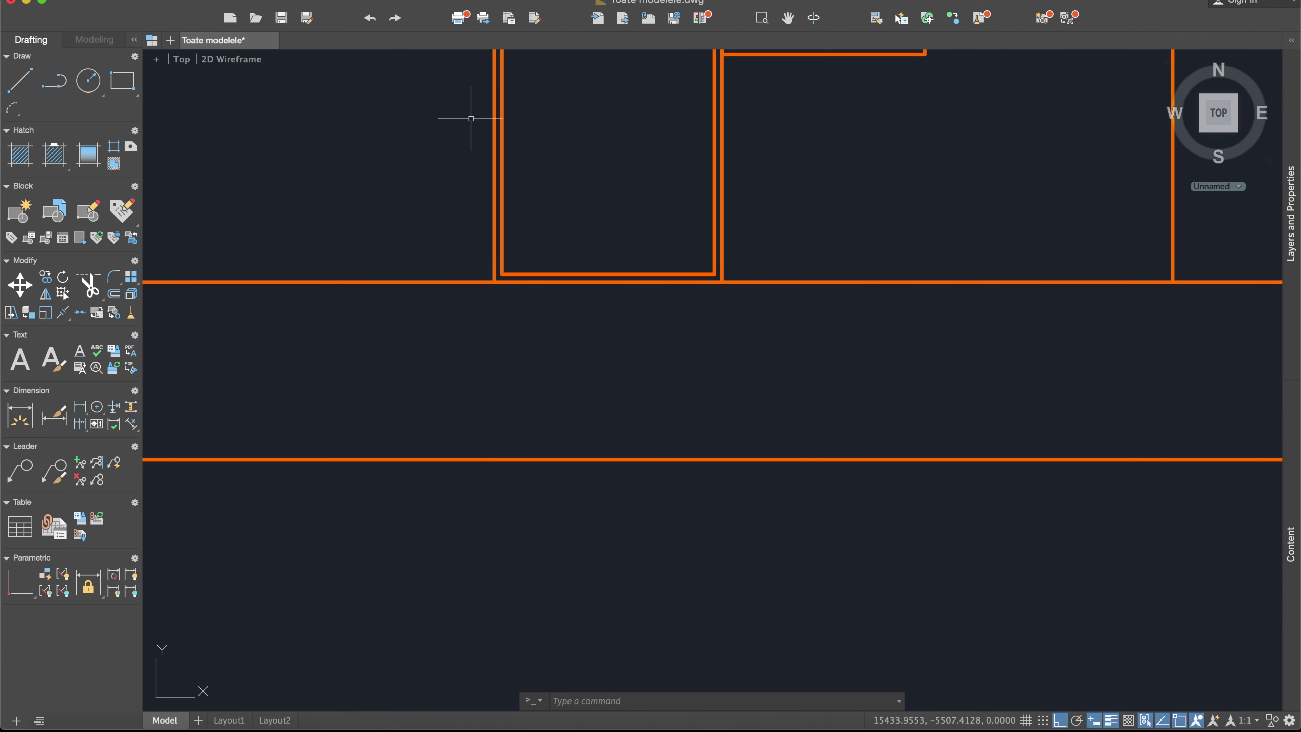
# Make layer 0 the current layer.
pyautogui.click(1290, 213)
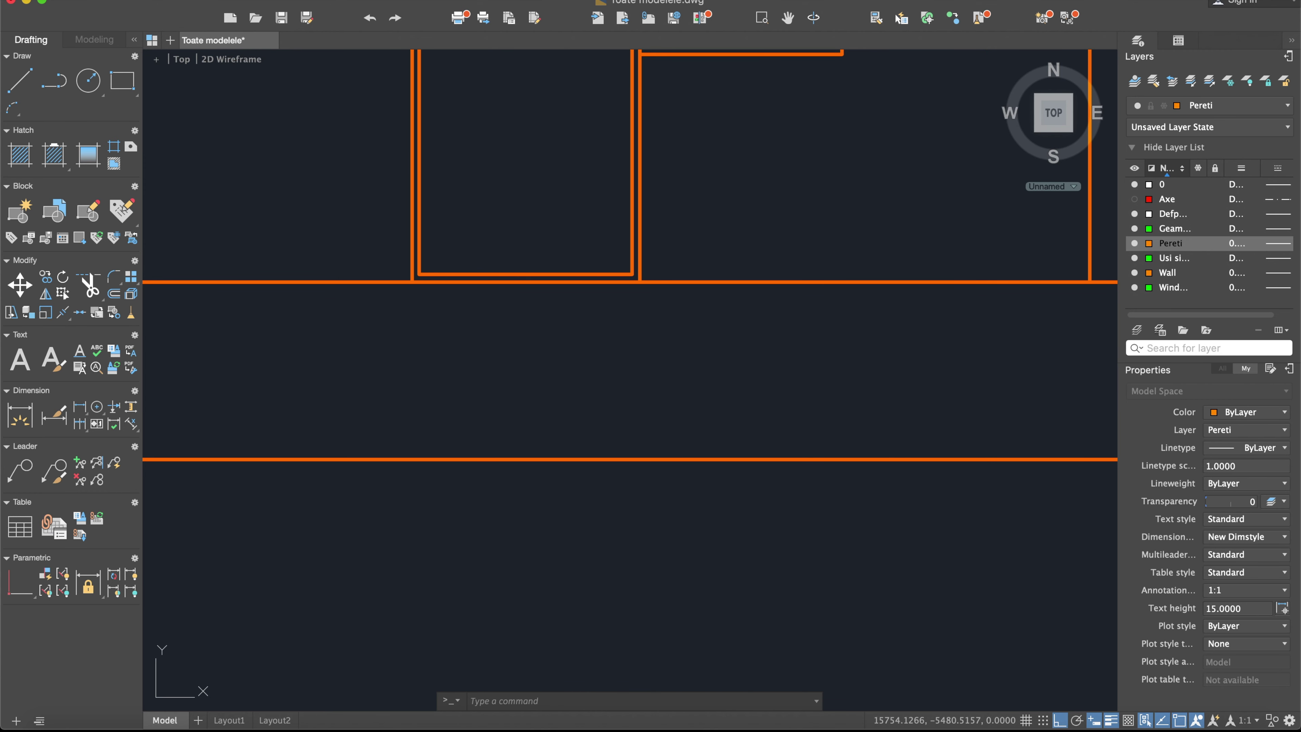
pyautogui.click(1234, 105)
pyautogui.click(1208, 127)
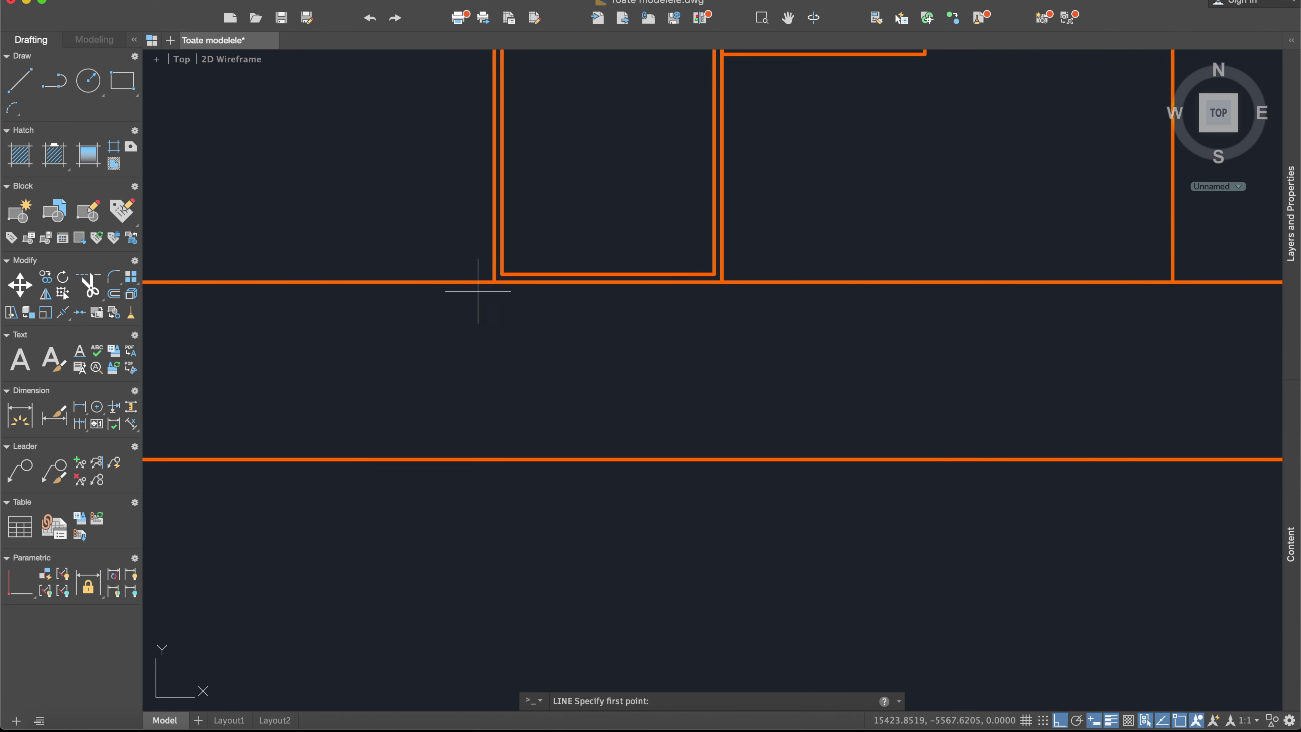
# Draw the left pair of vertical plinth lines, 30 and 40 from the wall corner.
pyautogui.click(493, 282)
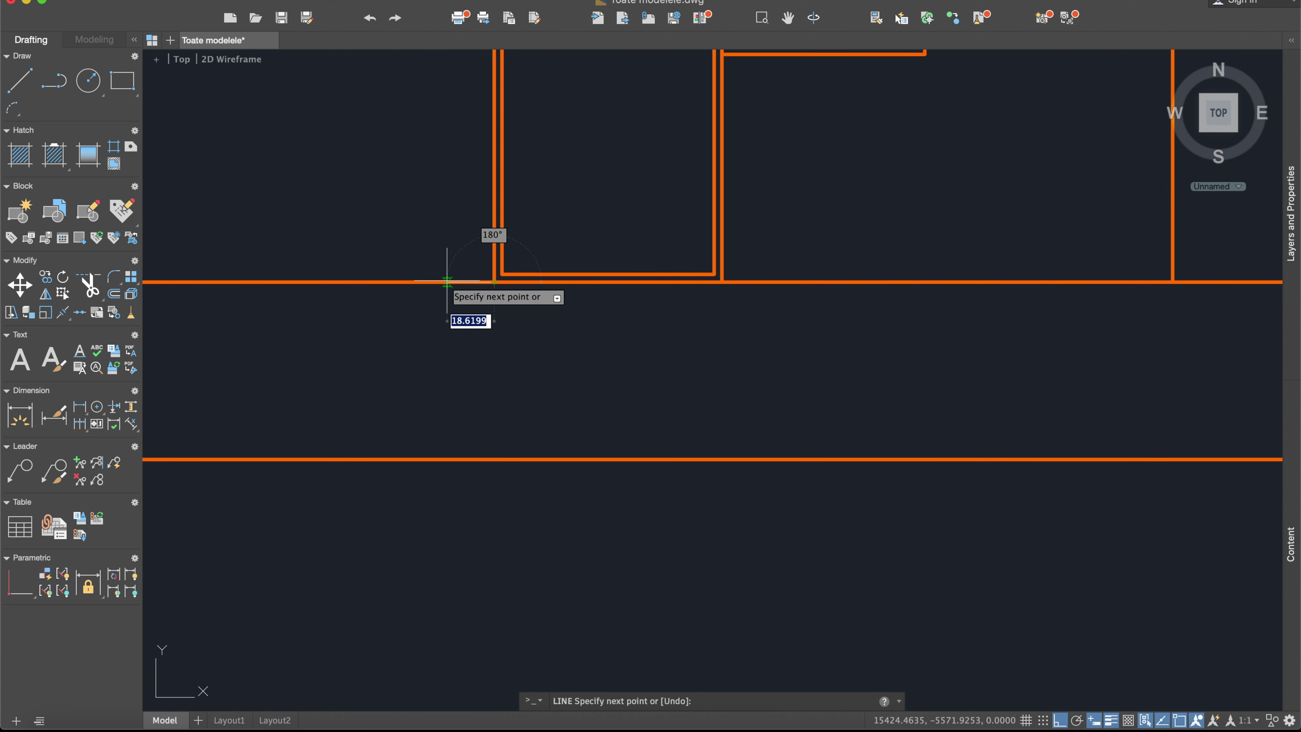
pyautogui.press('Return')
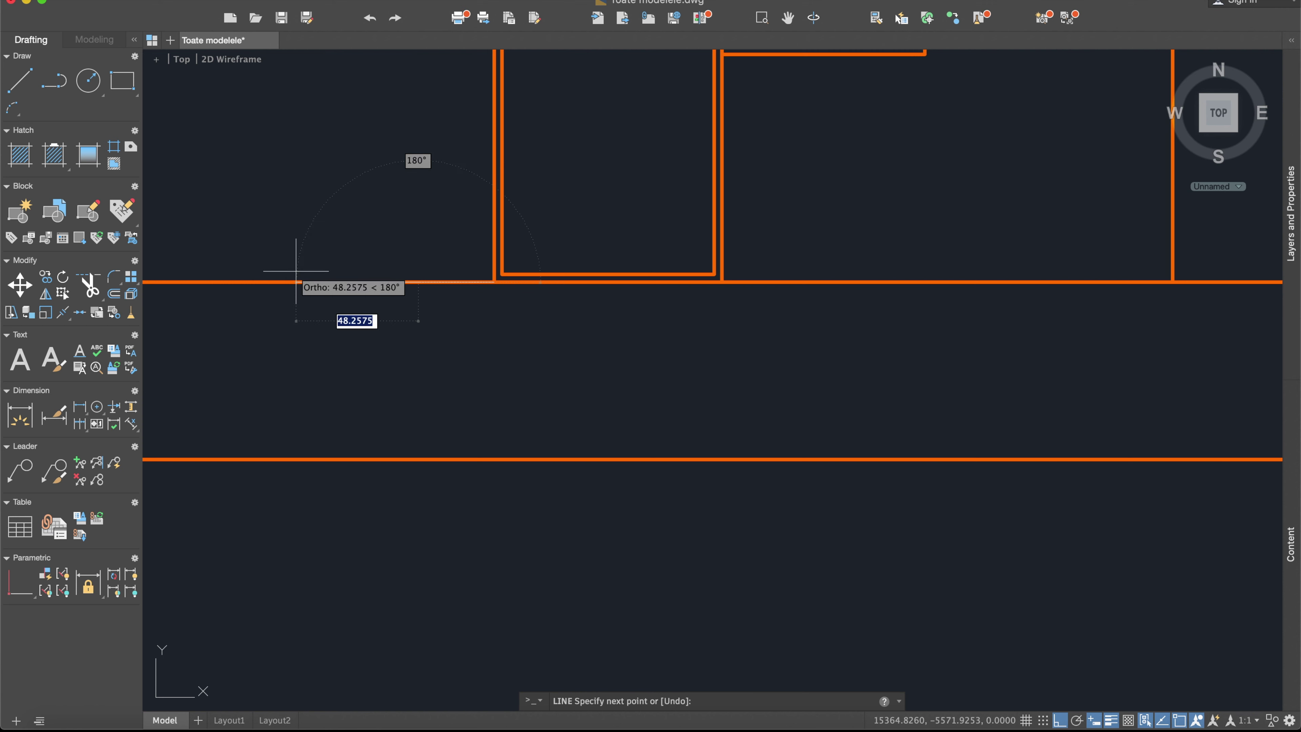
pyautogui.write('40')
pyautogui.press('Return')
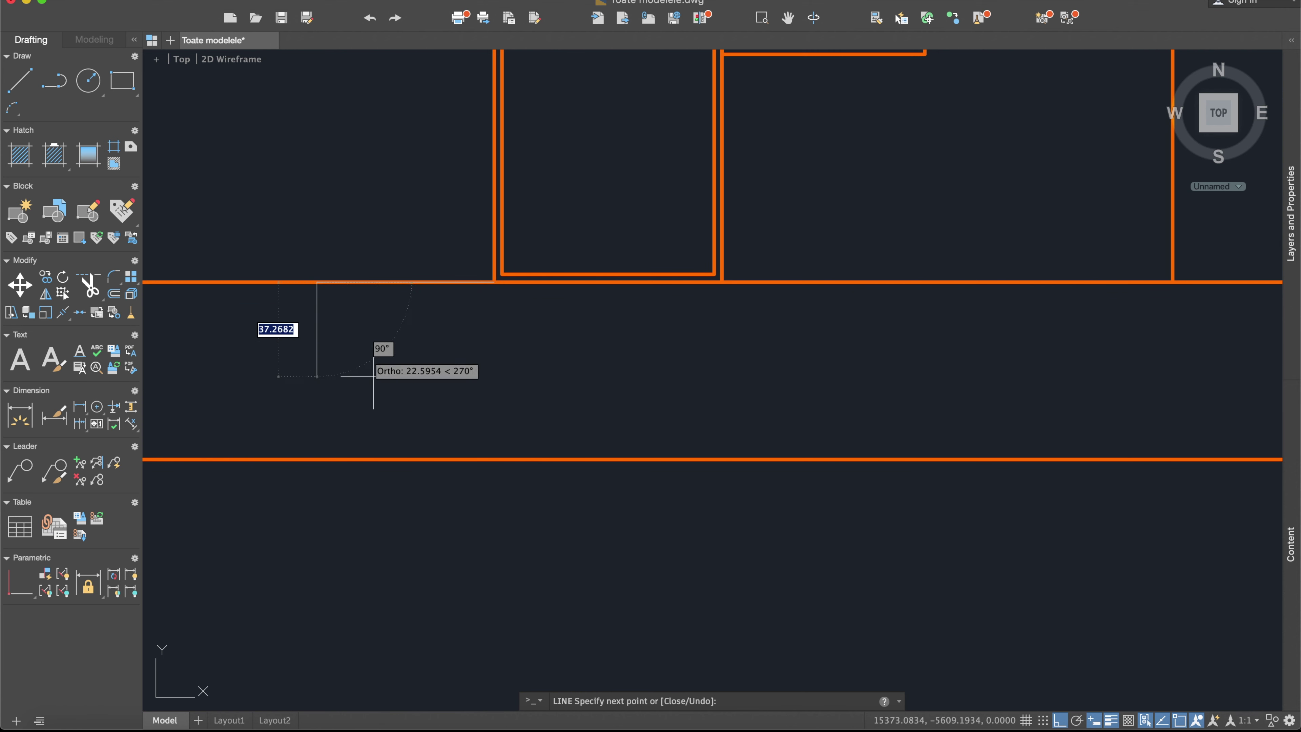
pyautogui.click(317, 460)
pyautogui.press('Return')
pyautogui.click(30, 76)
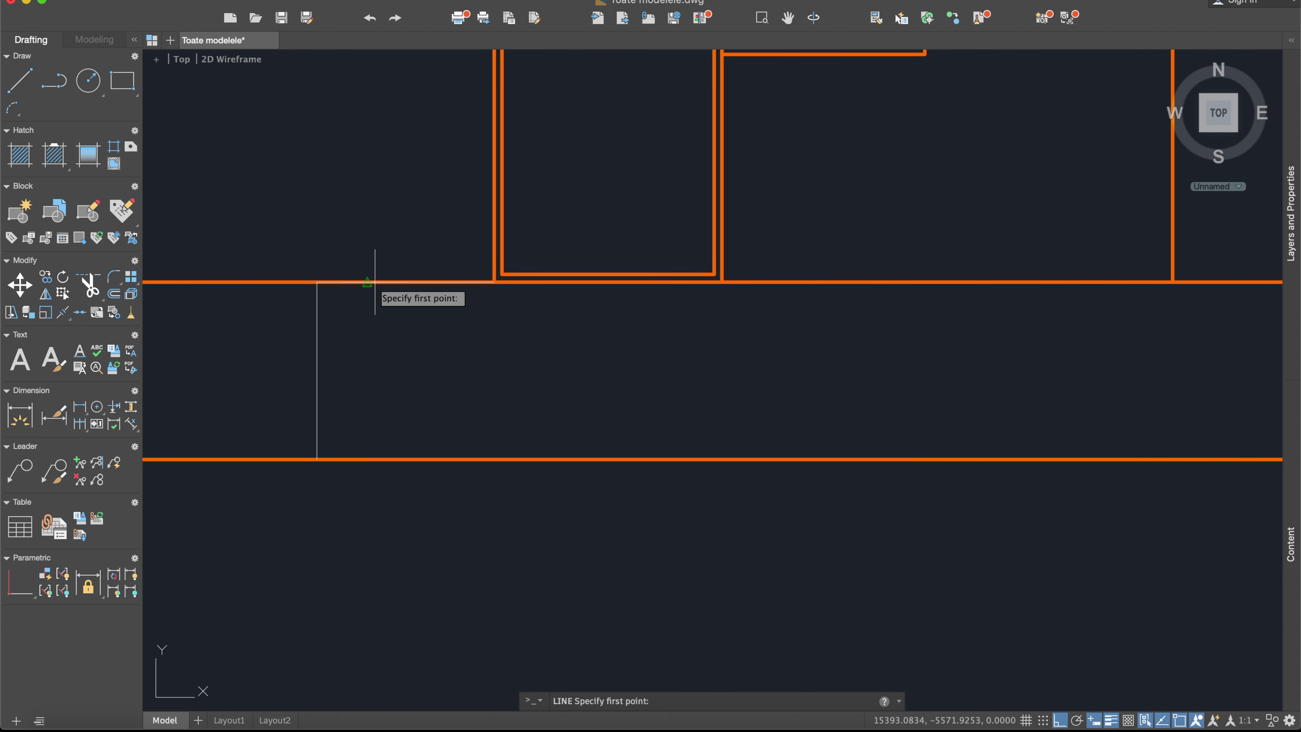
pyautogui.click(418, 281)
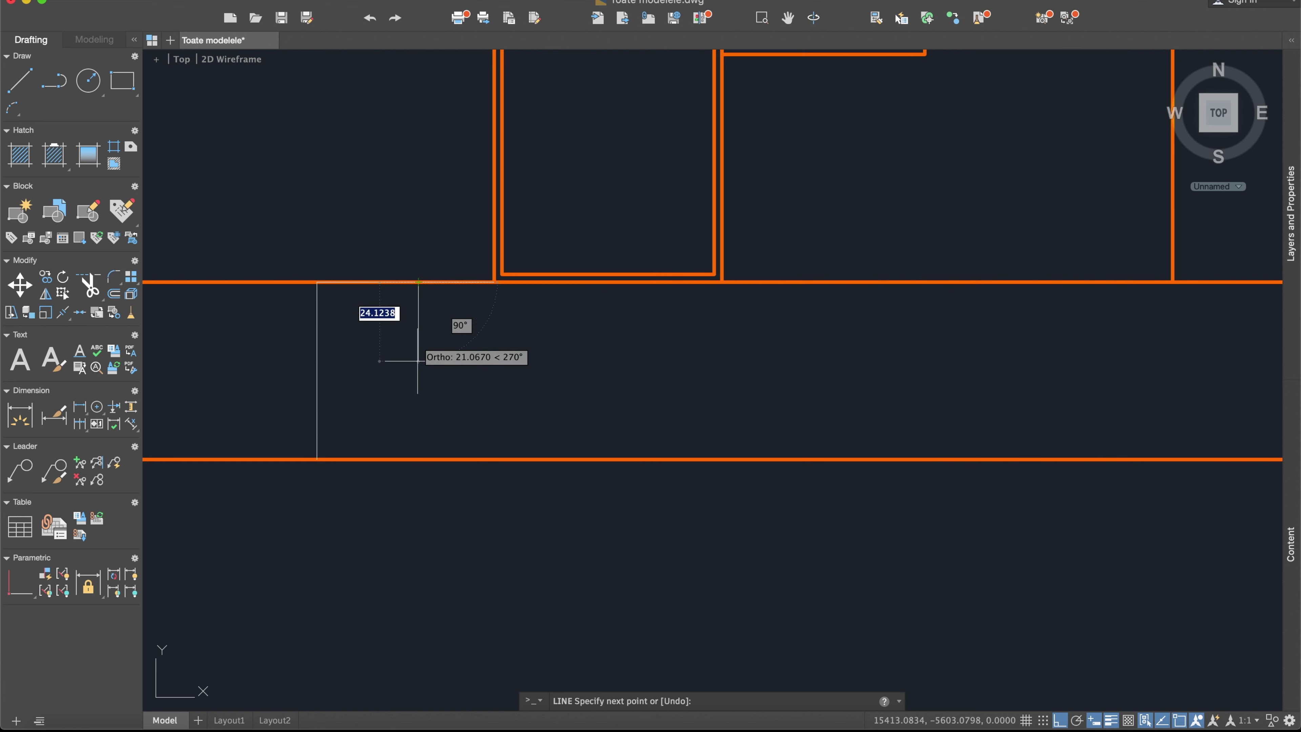
pyautogui.click(418, 458)
pyautogui.press('Escape')
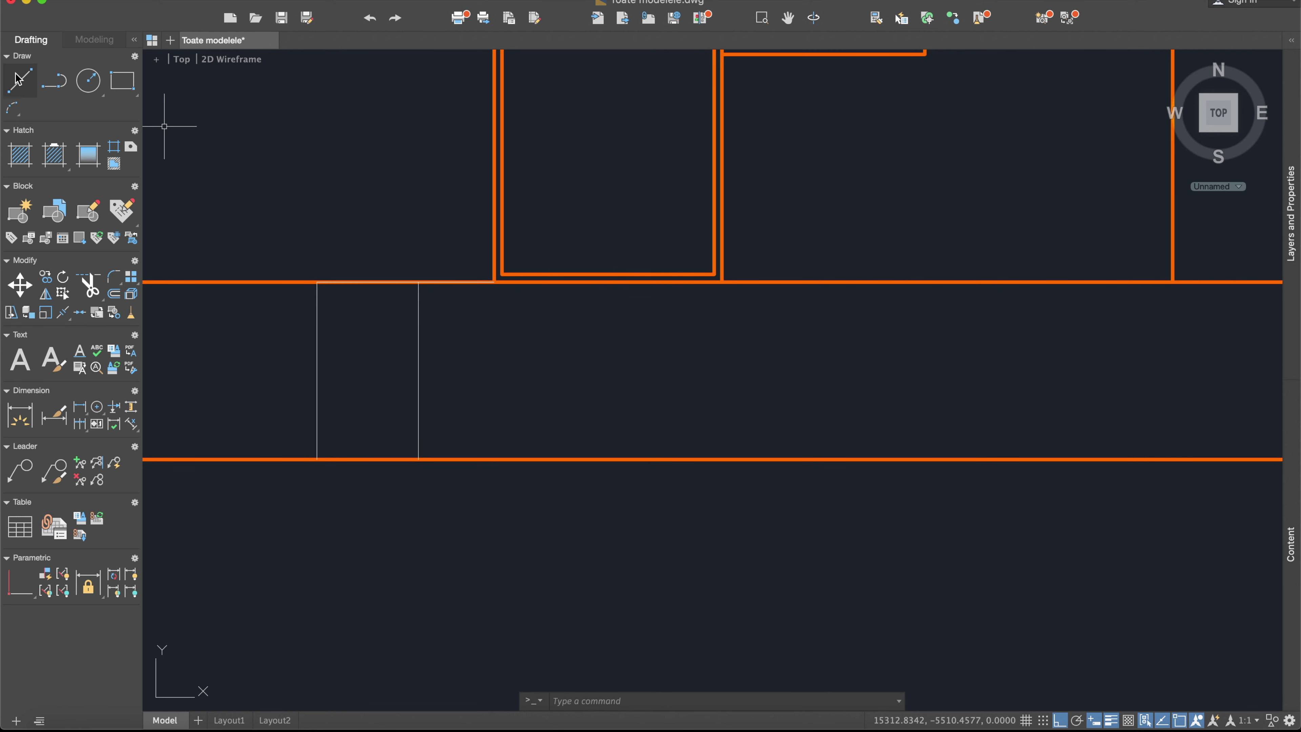
# Draw the right pair of vertical plinth lines, 30 and 40 from the corner.
pyautogui.click(19, 81)
pyautogui.click(722, 282)
pyautogui.press('Return')
pyautogui.click(797, 460)
pyautogui.press('Return')
pyautogui.press('Return')
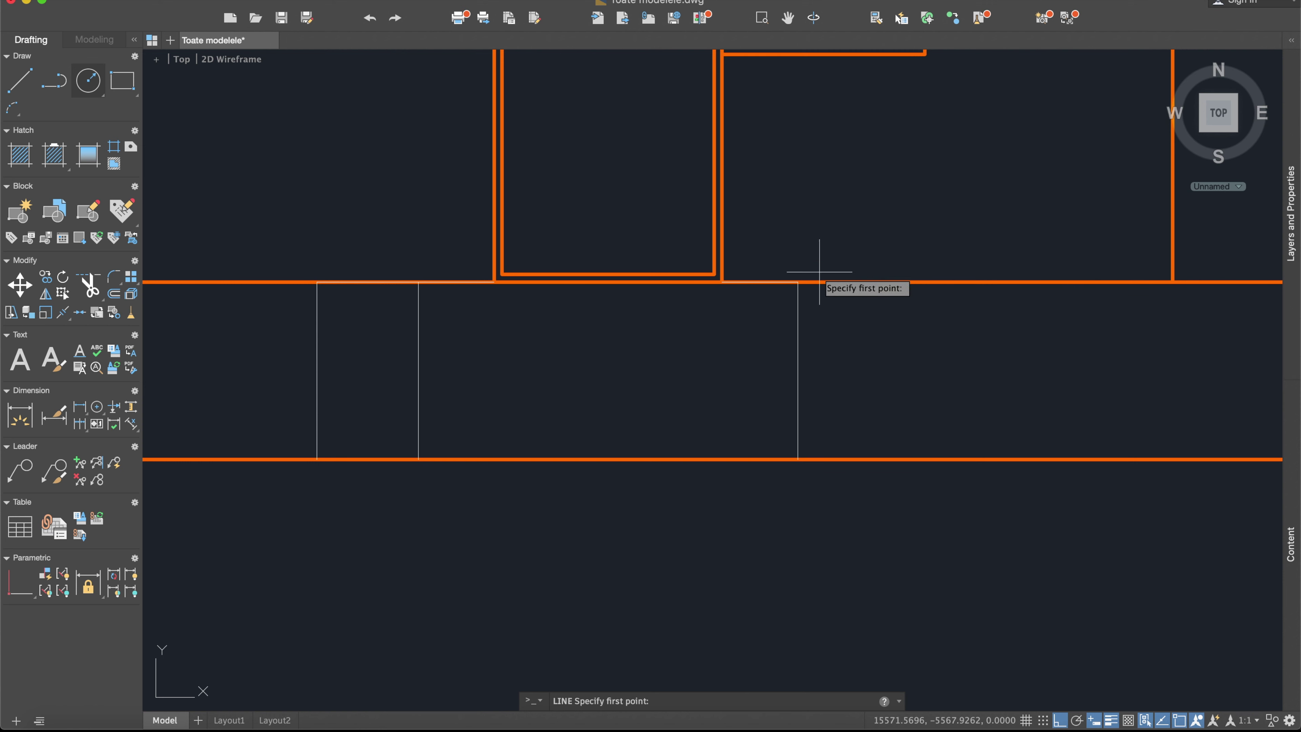
pyautogui.click(798, 281)
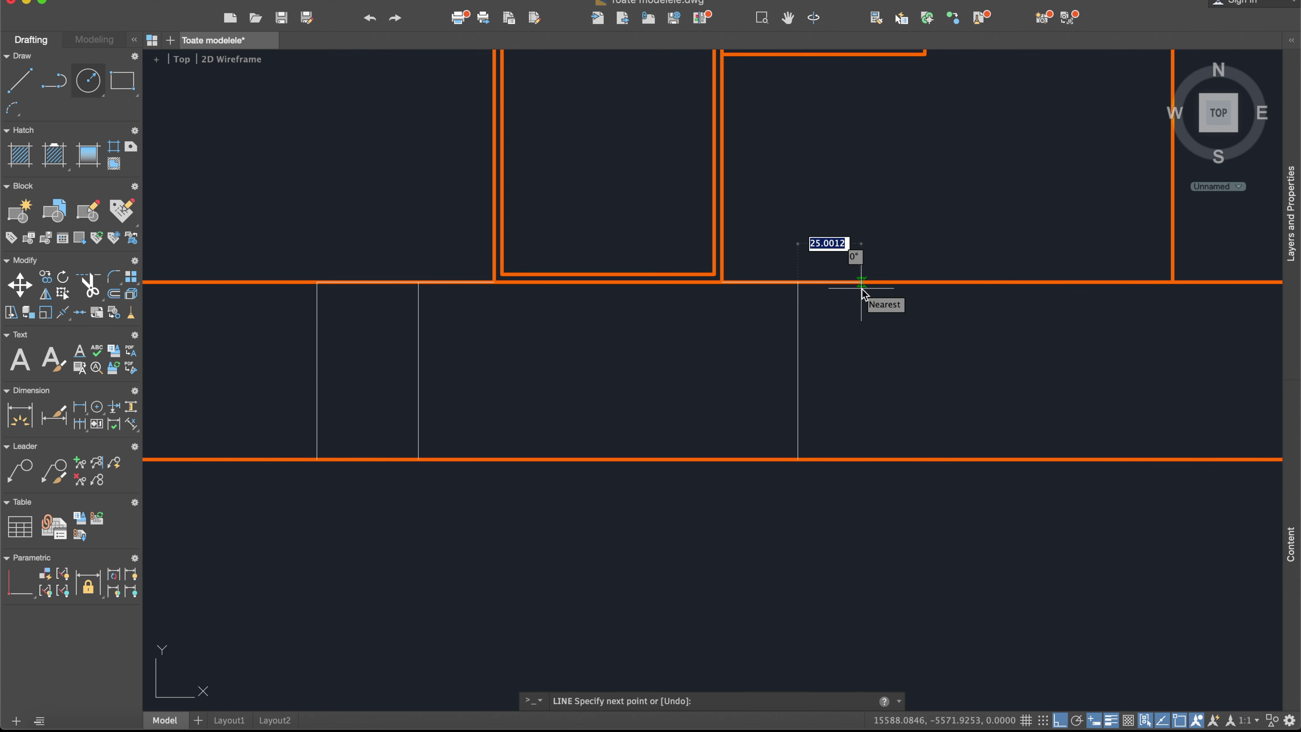
pyautogui.press('Return')
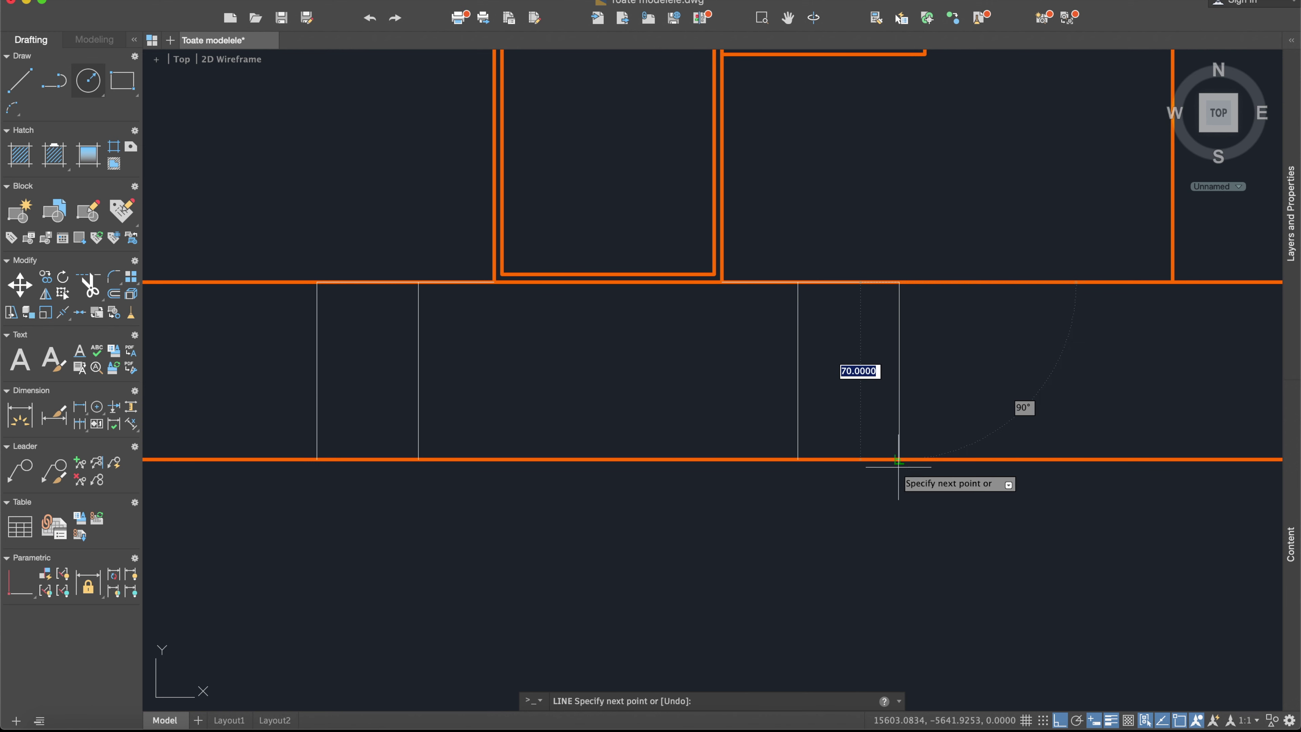
pyautogui.click(902, 460)
pyautogui.press('Return')
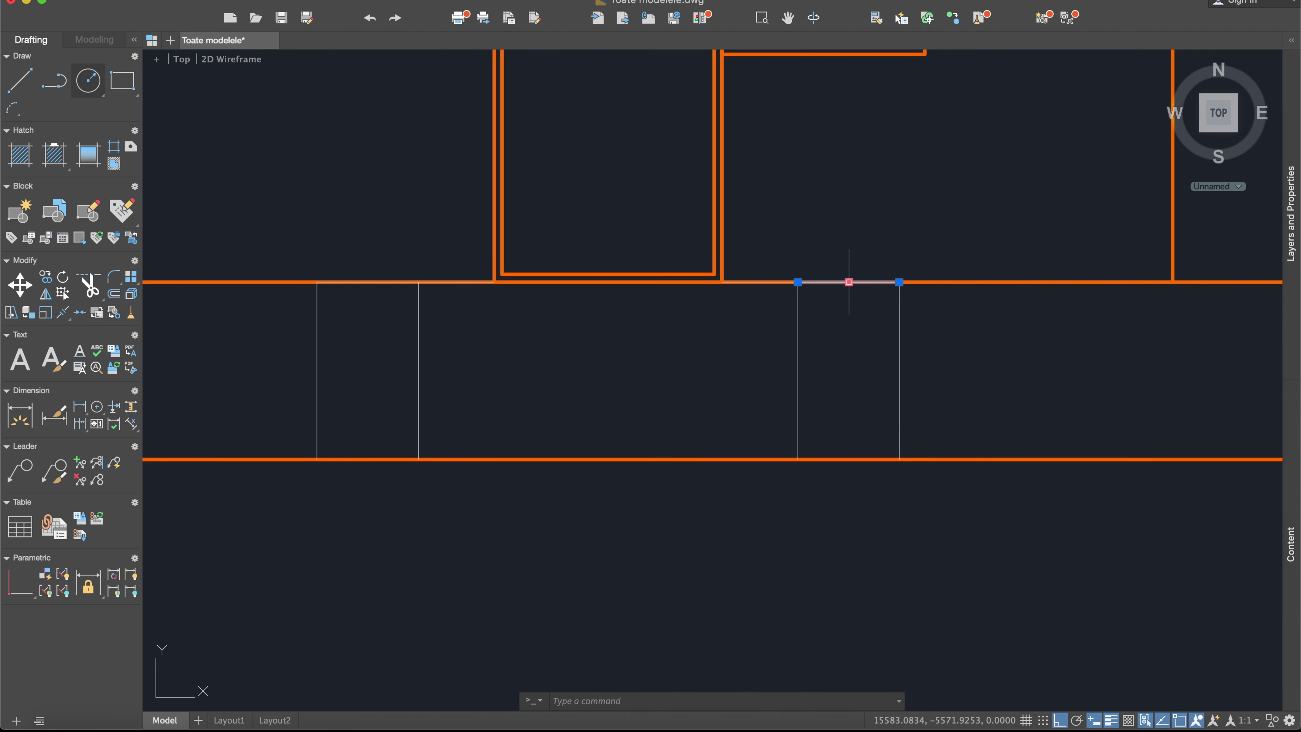
# Select the four new vertical plinth lines with a crossing window.
pyautogui.click(769, 285)
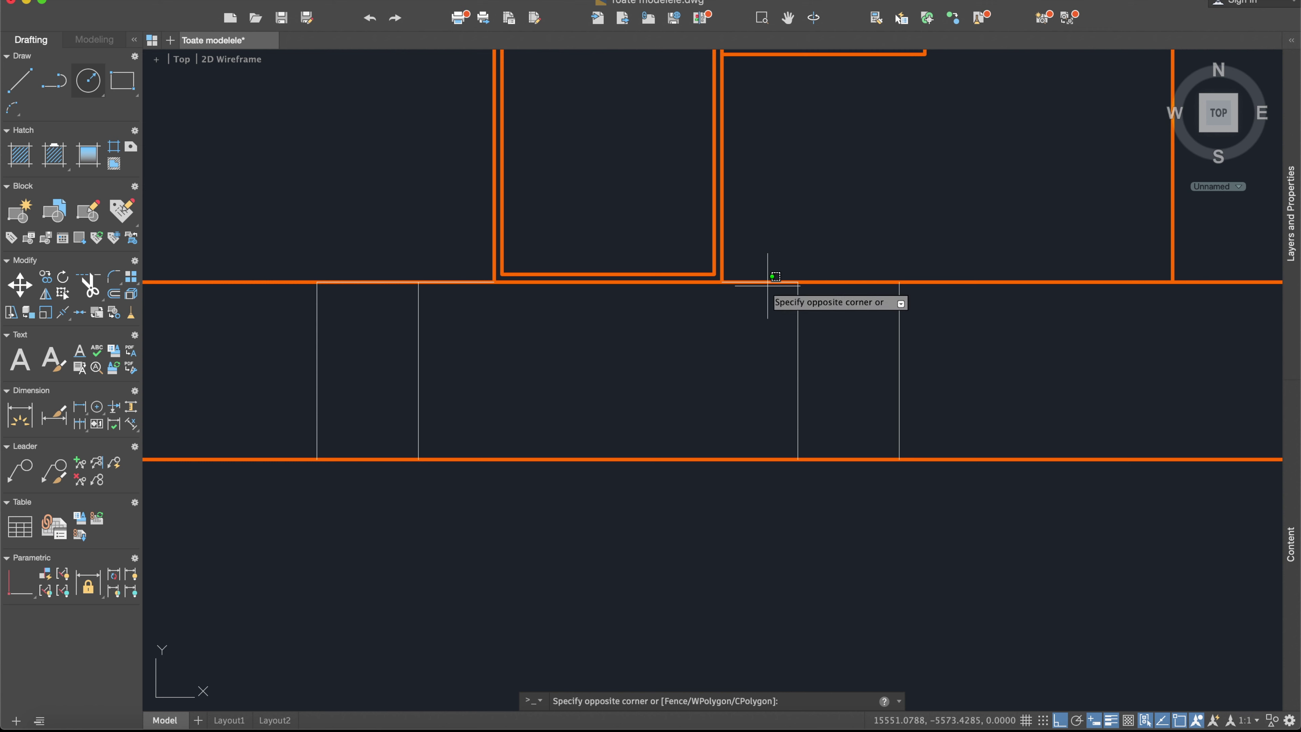
pyautogui.press('Escape')
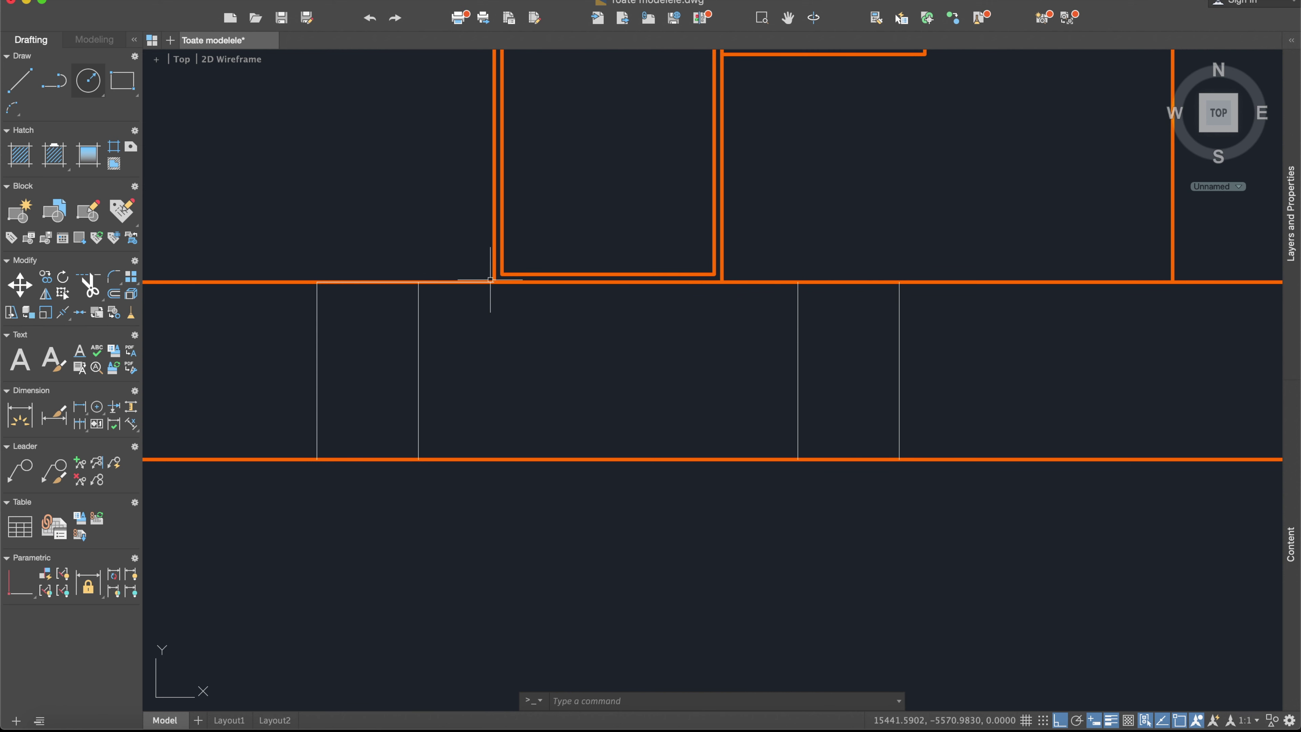
pyautogui.click(473, 277)
pyautogui.press('Escape')
pyautogui.press('Escape')
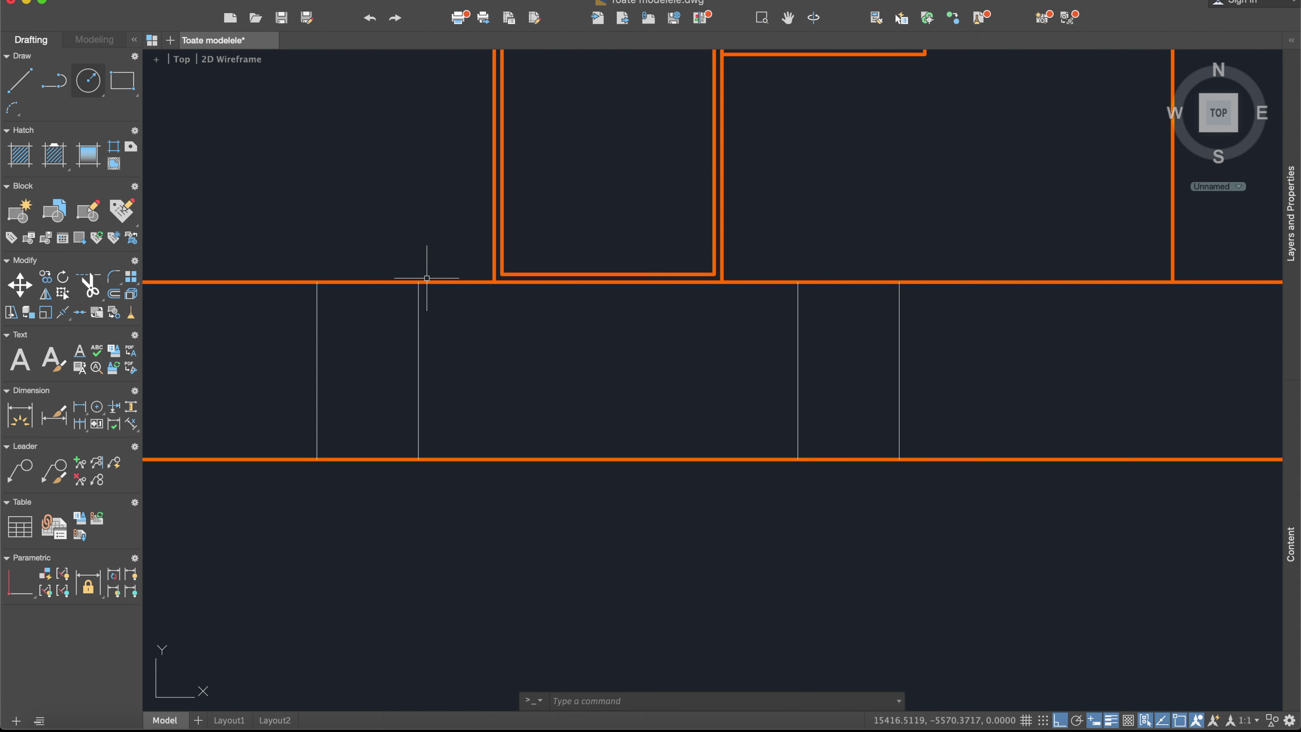
pyautogui.click(934, 409)
pyautogui.click(226, 314)
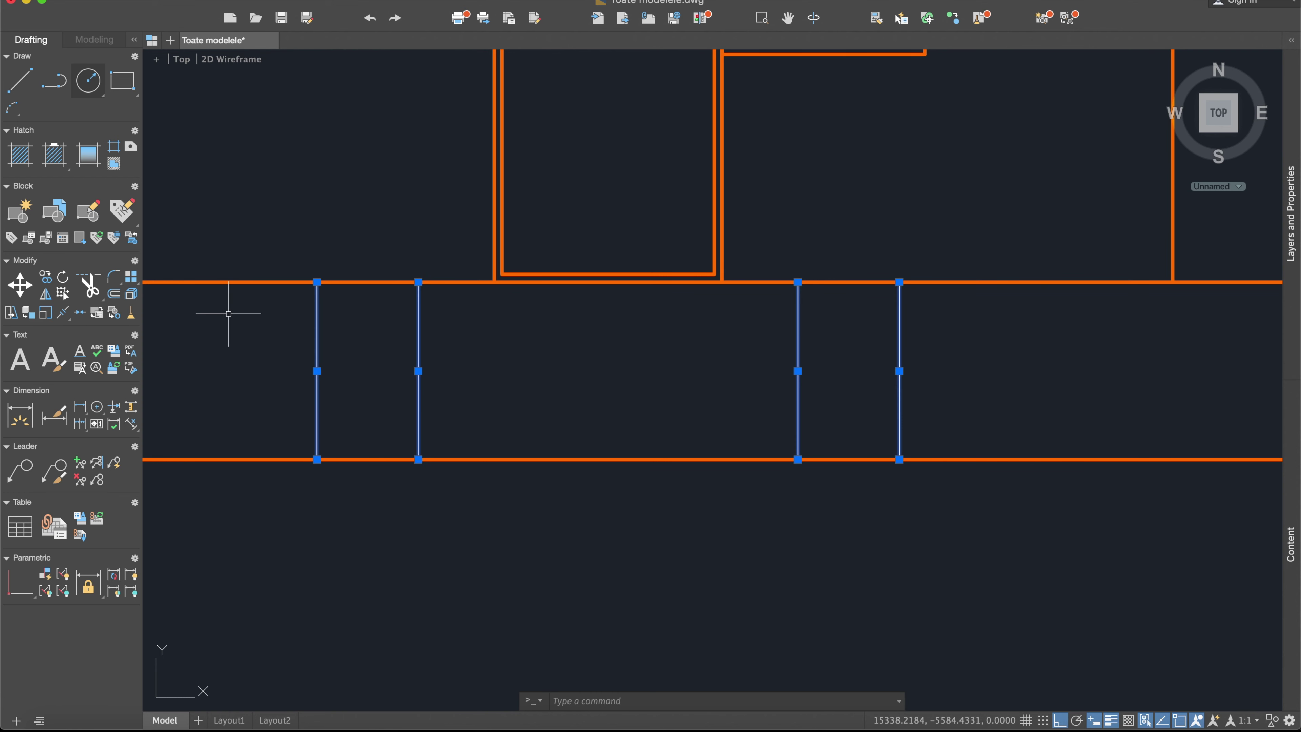
# Move the four selected plinth lines onto the Pereti layer.
pyautogui.click(1292, 42)
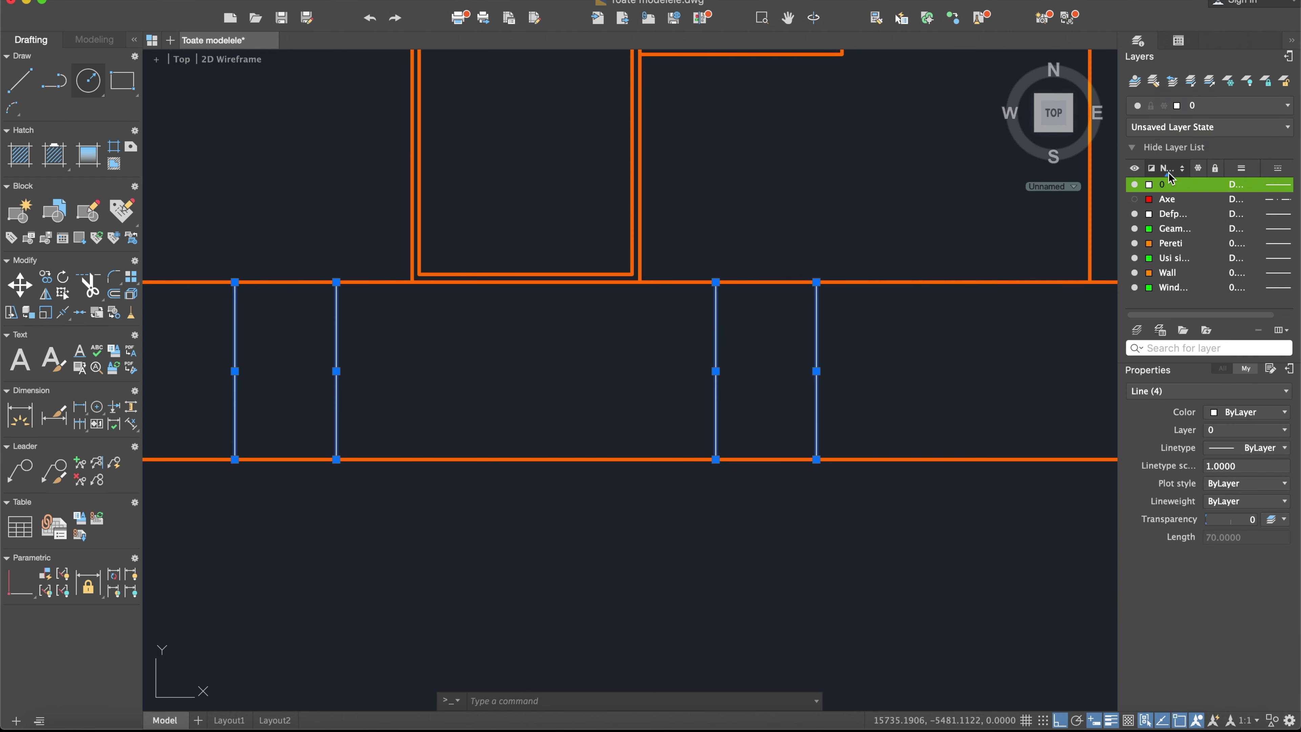
pyautogui.click(1182, 248)
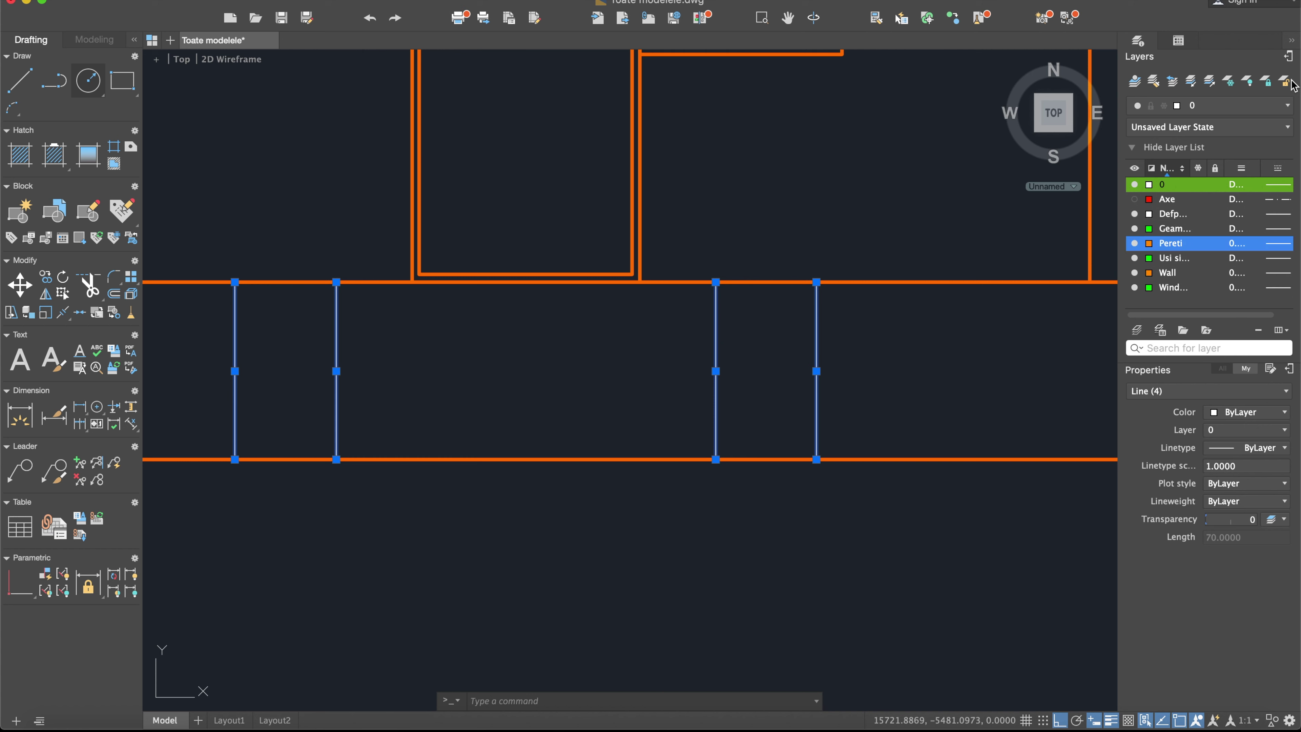
pyautogui.click(1219, 105)
pyautogui.click(1223, 214)
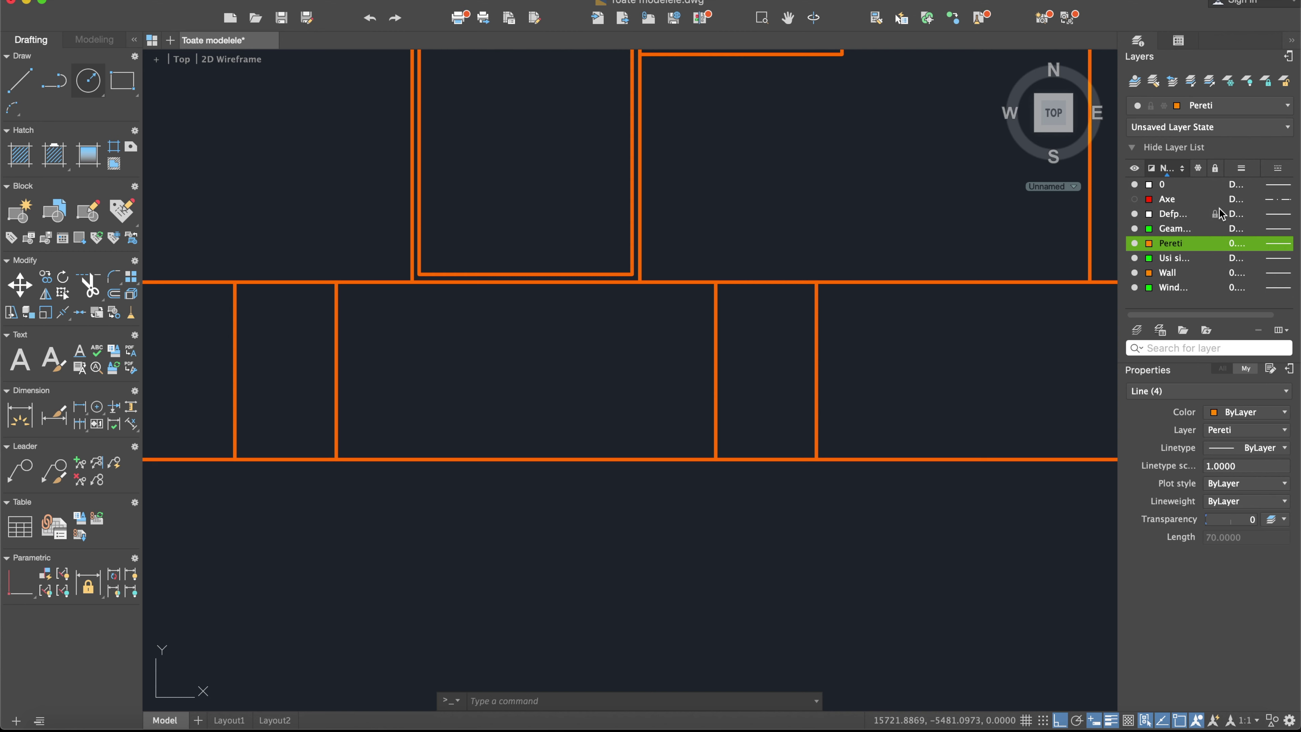
pyautogui.press('Escape')
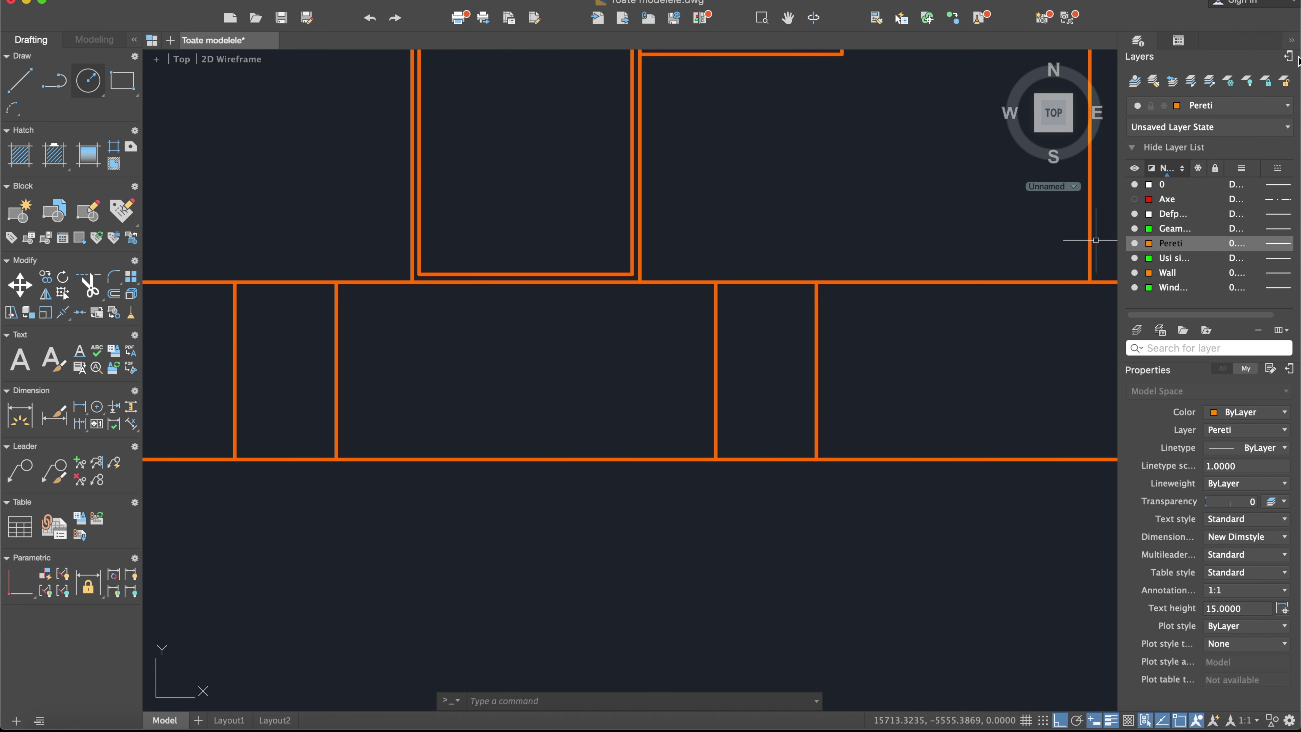
pyautogui.click(1291, 42)
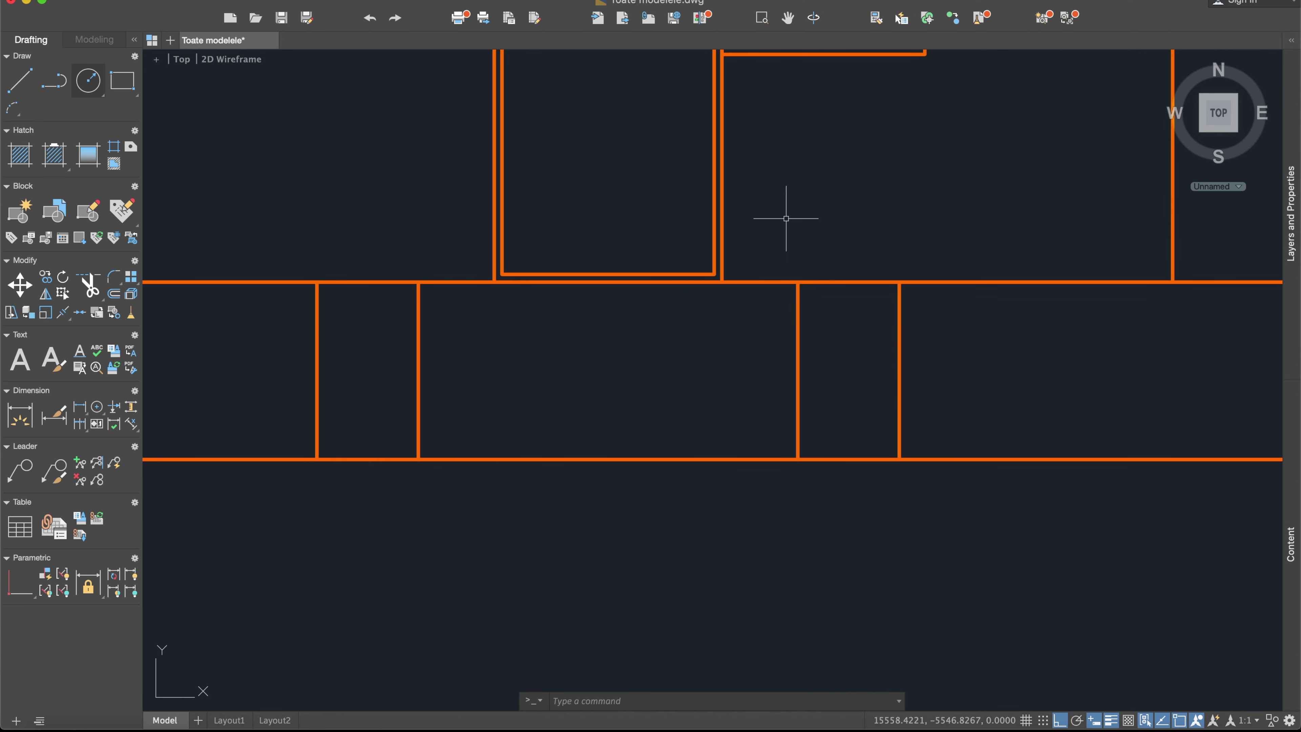
pyautogui.moveTo(729, 282); pyautogui.dragTo(779, 279, button='middle')
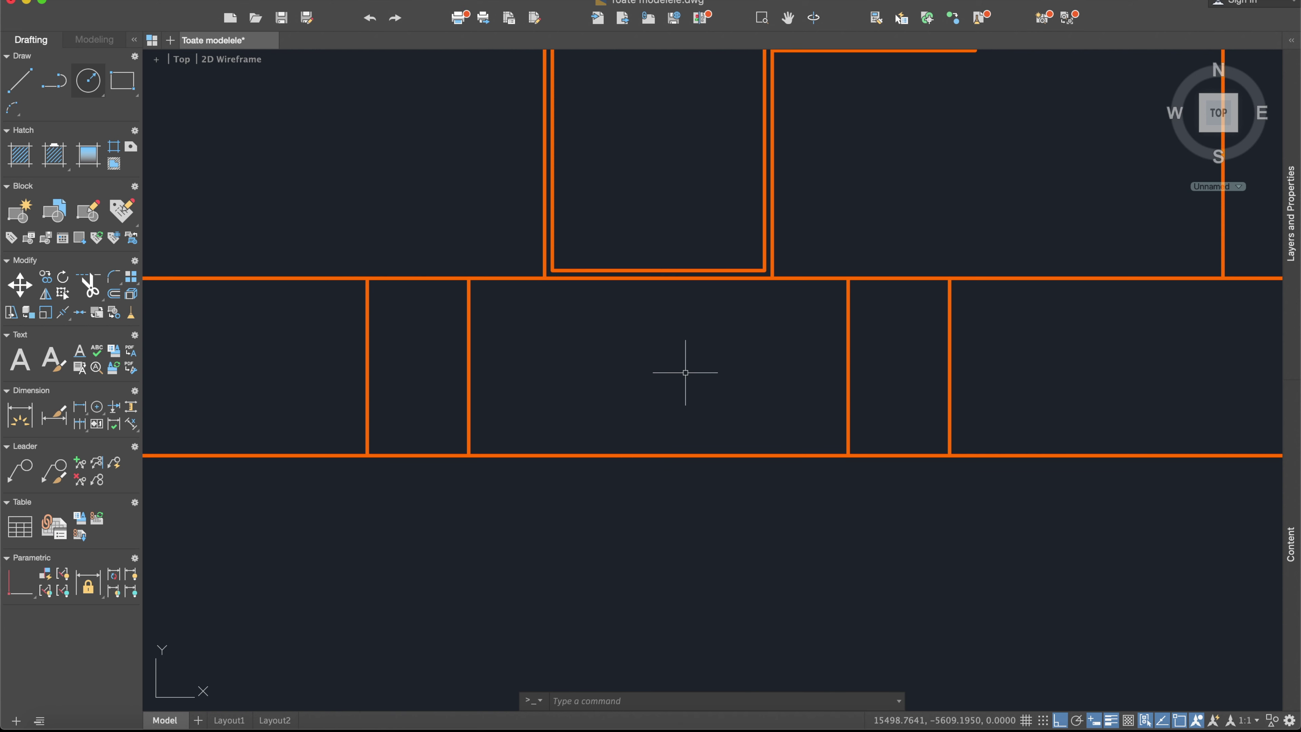
pyautogui.moveTo(686, 369); pyautogui.dragTo(683, 371, button='middle')
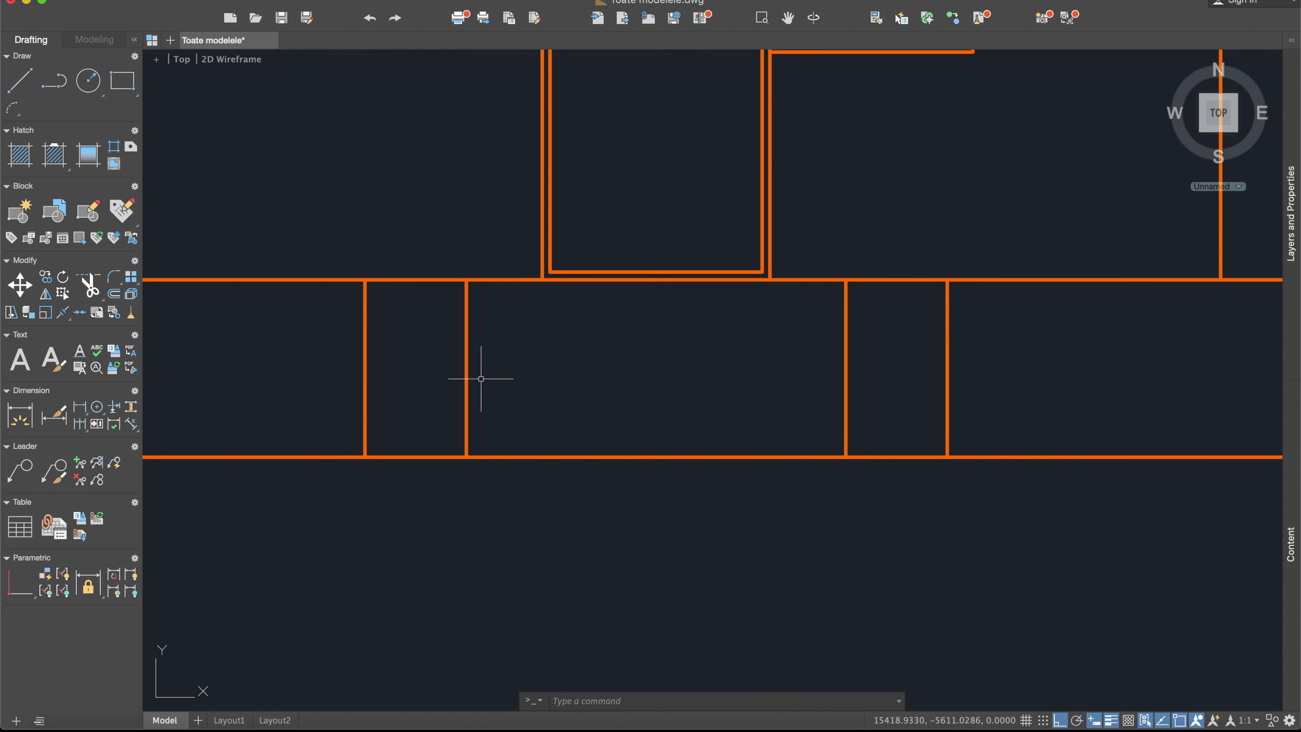
# Draw a horizontal line across the middle panel between the two verticals.
pyautogui.click(19, 80)
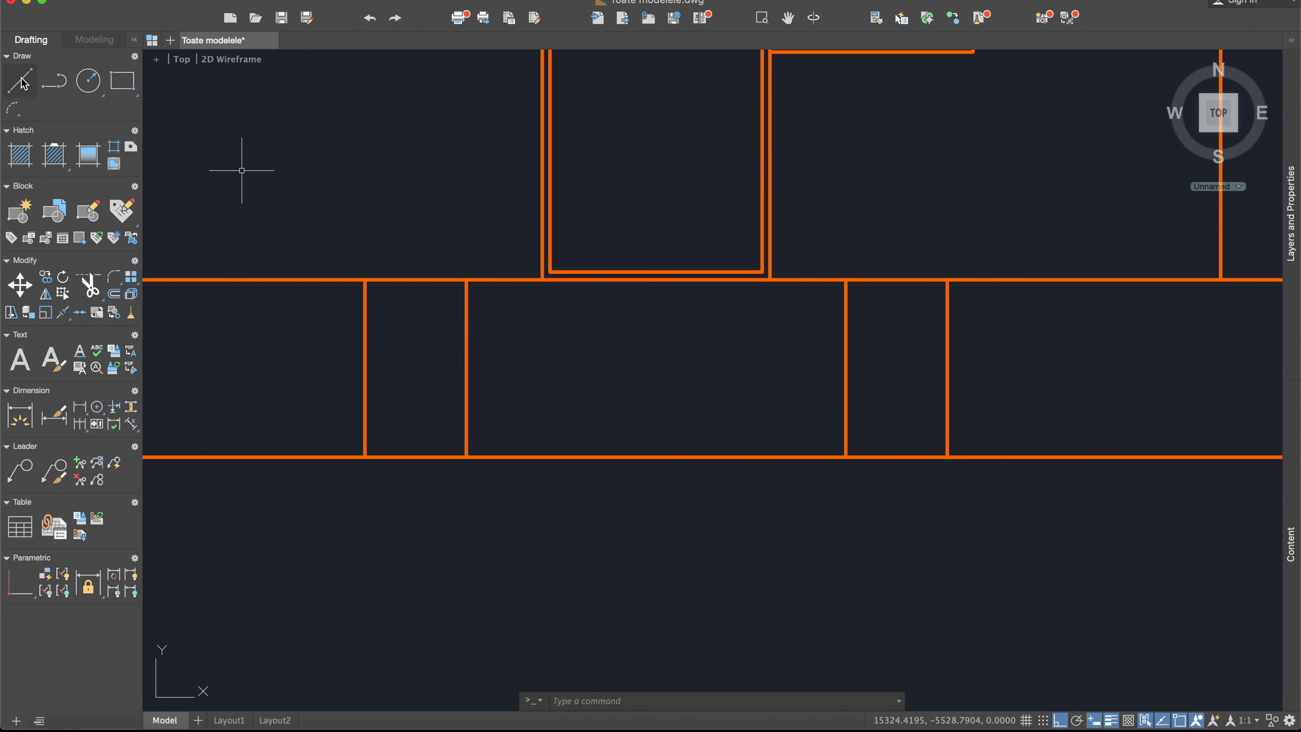
pyautogui.click(466, 368)
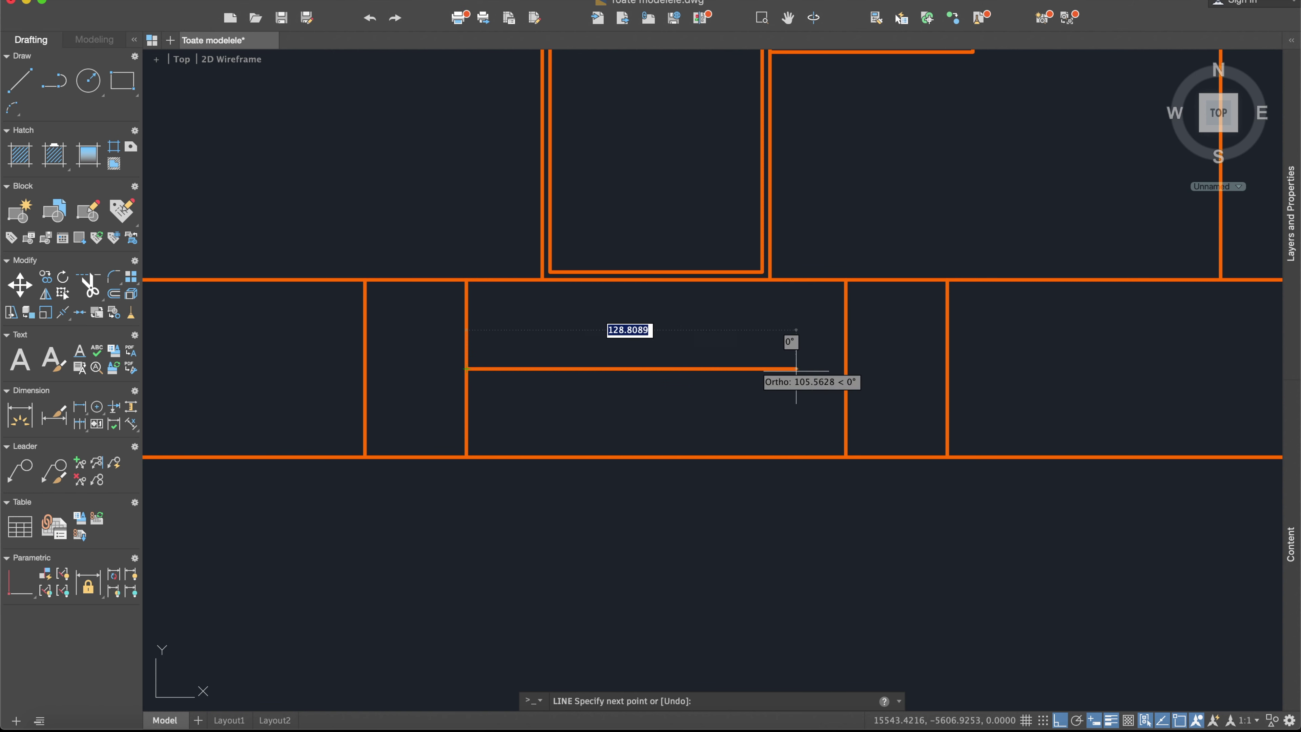
pyautogui.click(831, 369)
pyautogui.press('Escape')
# Offset that line 17.5 above and below to form the entrance steps.
pyautogui.write('off')
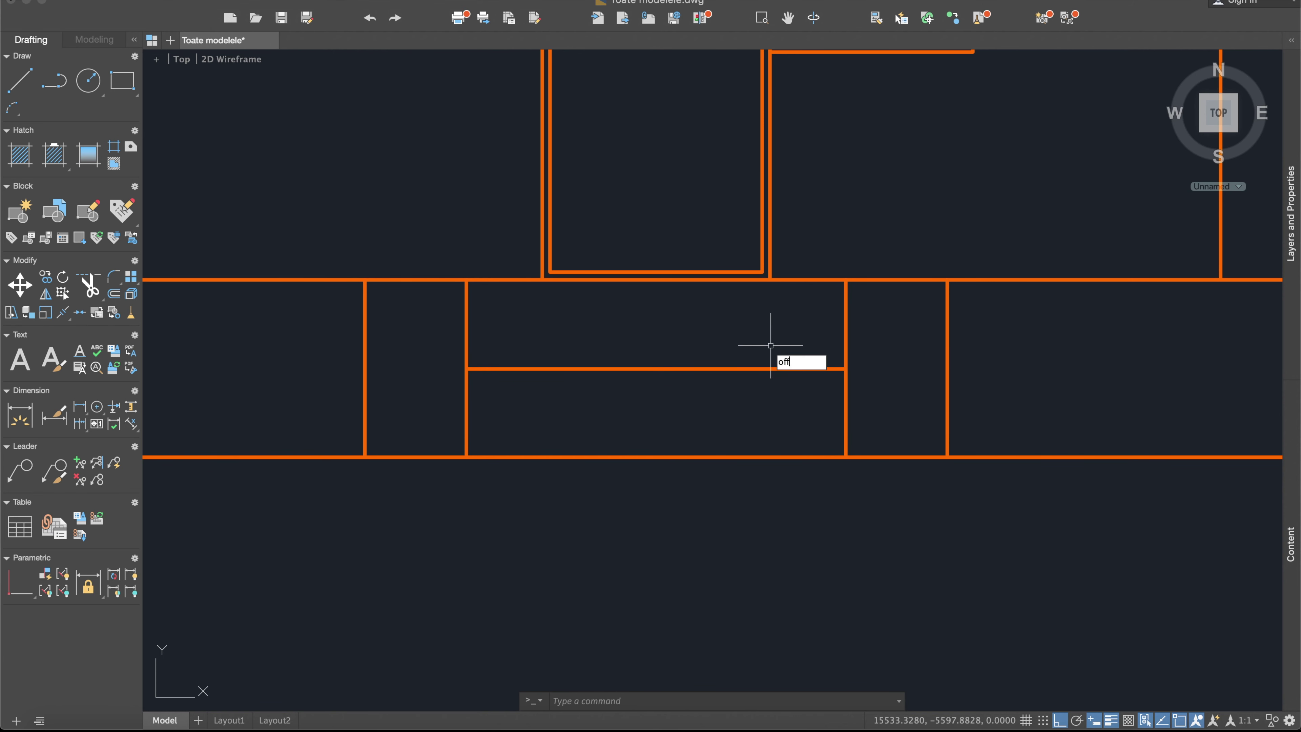
pyautogui.press('Escape')
pyautogui.write('o')
pyautogui.press('Return')
pyautogui.write('17.5')
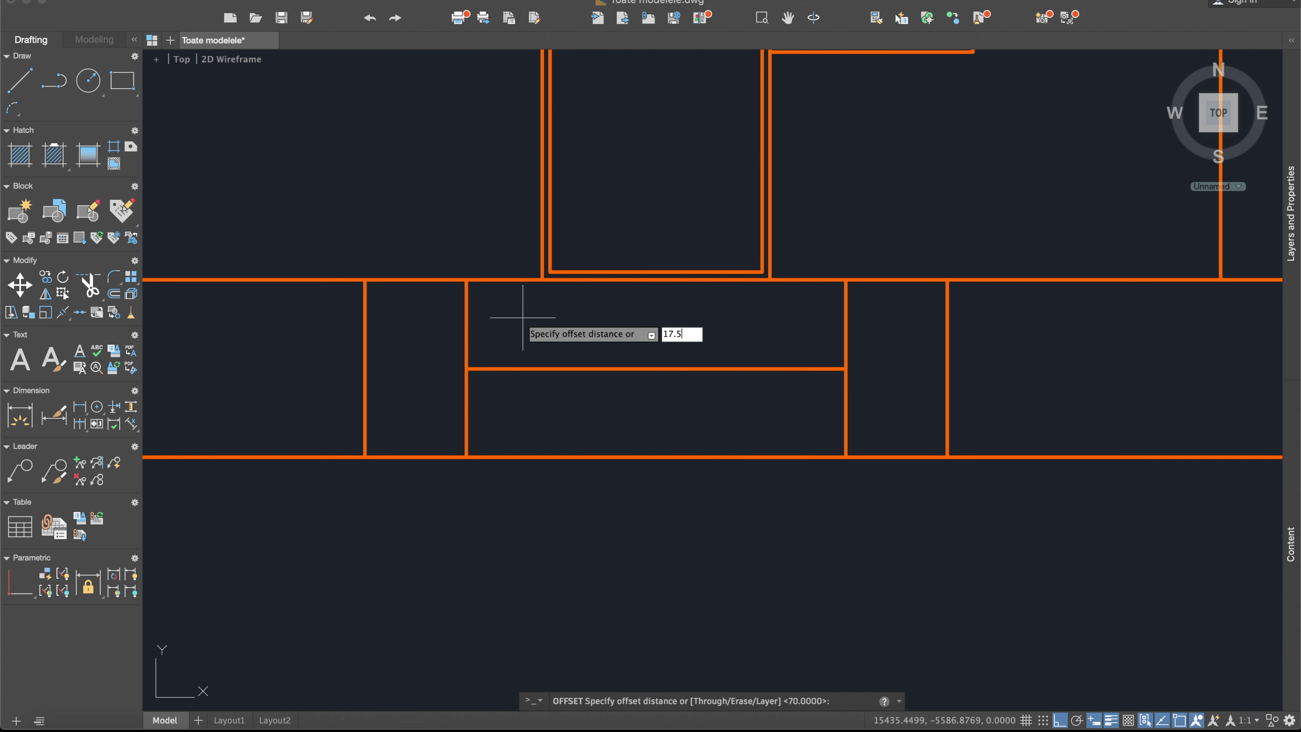
pyautogui.press('Return')
pyautogui.click(560, 369)
pyautogui.click(562, 343)
pyautogui.click(562, 369)
pyautogui.press('Return')
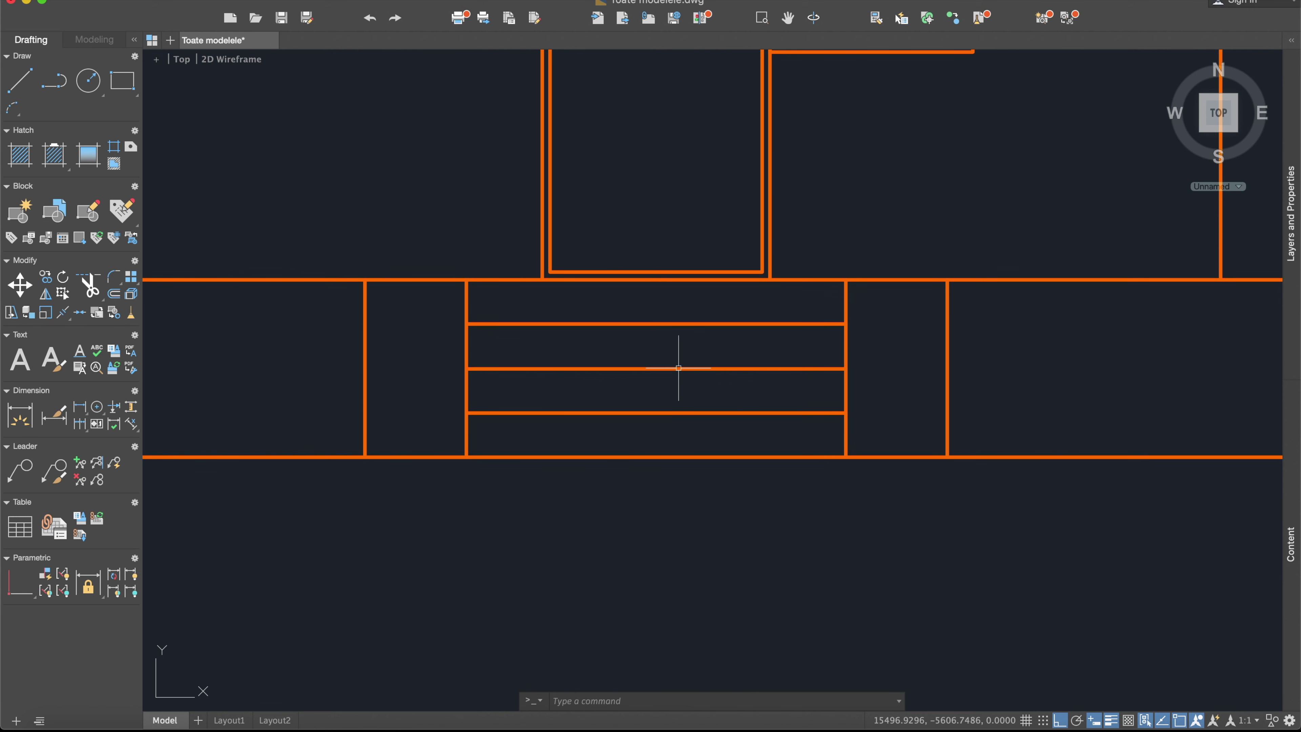
pyautogui.scroll(-2, 673, 371)
pyautogui.scroll(-1, 673, 371)
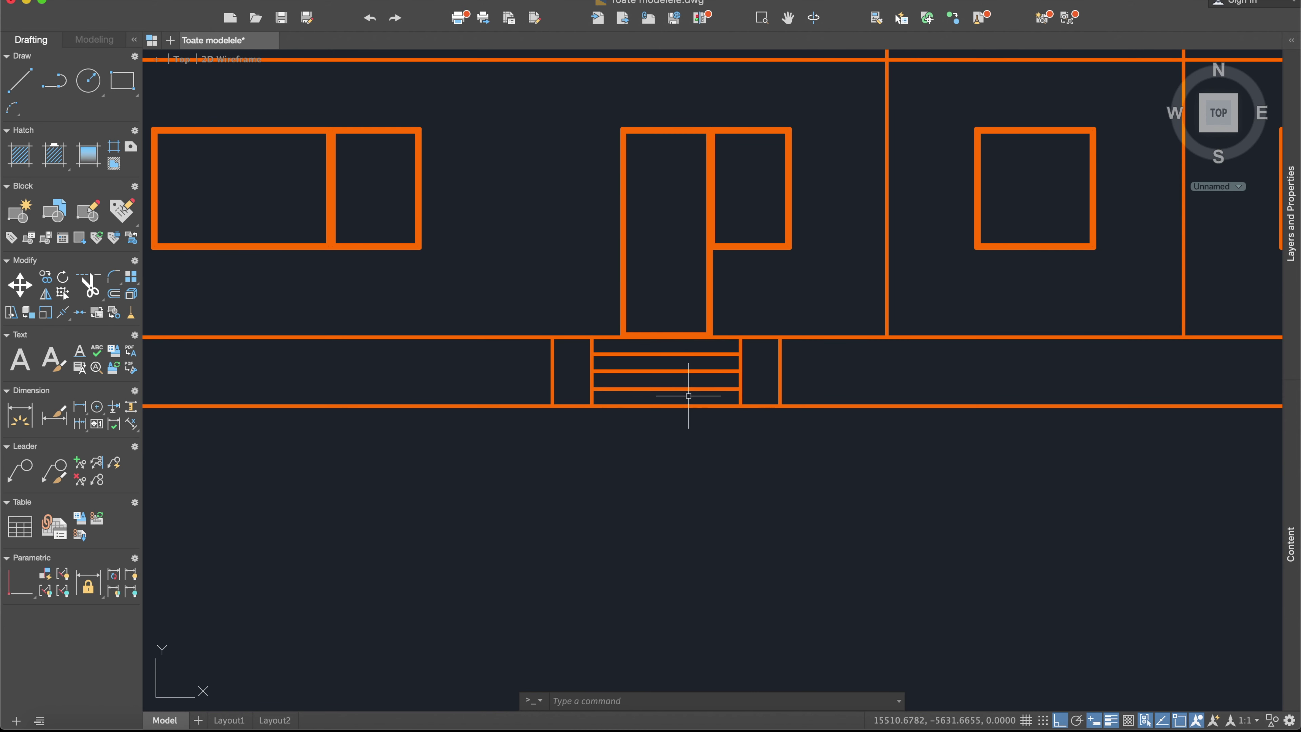
pyautogui.scroll(-1, 671, 405)
pyautogui.scroll(-3, 669, 418)
pyautogui.scroll(1, 590, 299)
pyautogui.scroll(1, 567, 303)
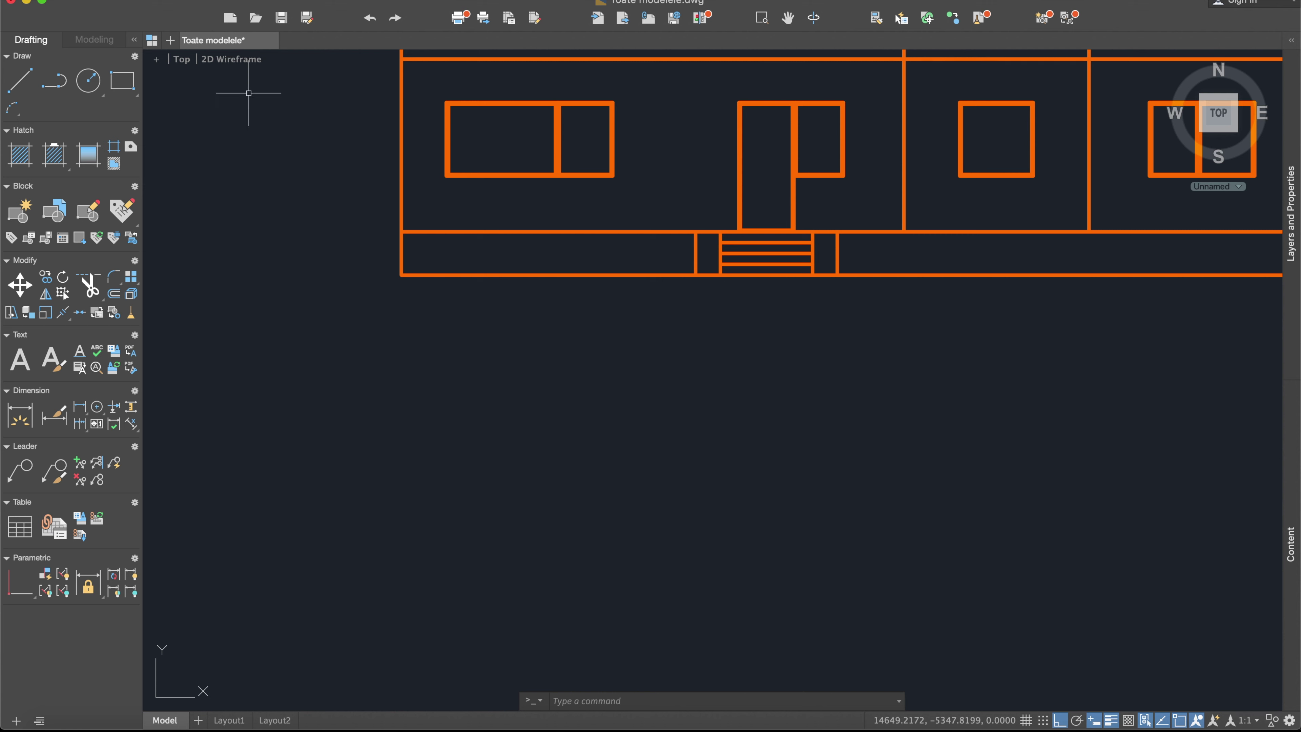
# Draw the base line 40 down from the lower-left corner across the facade.
pyautogui.click(19, 80)
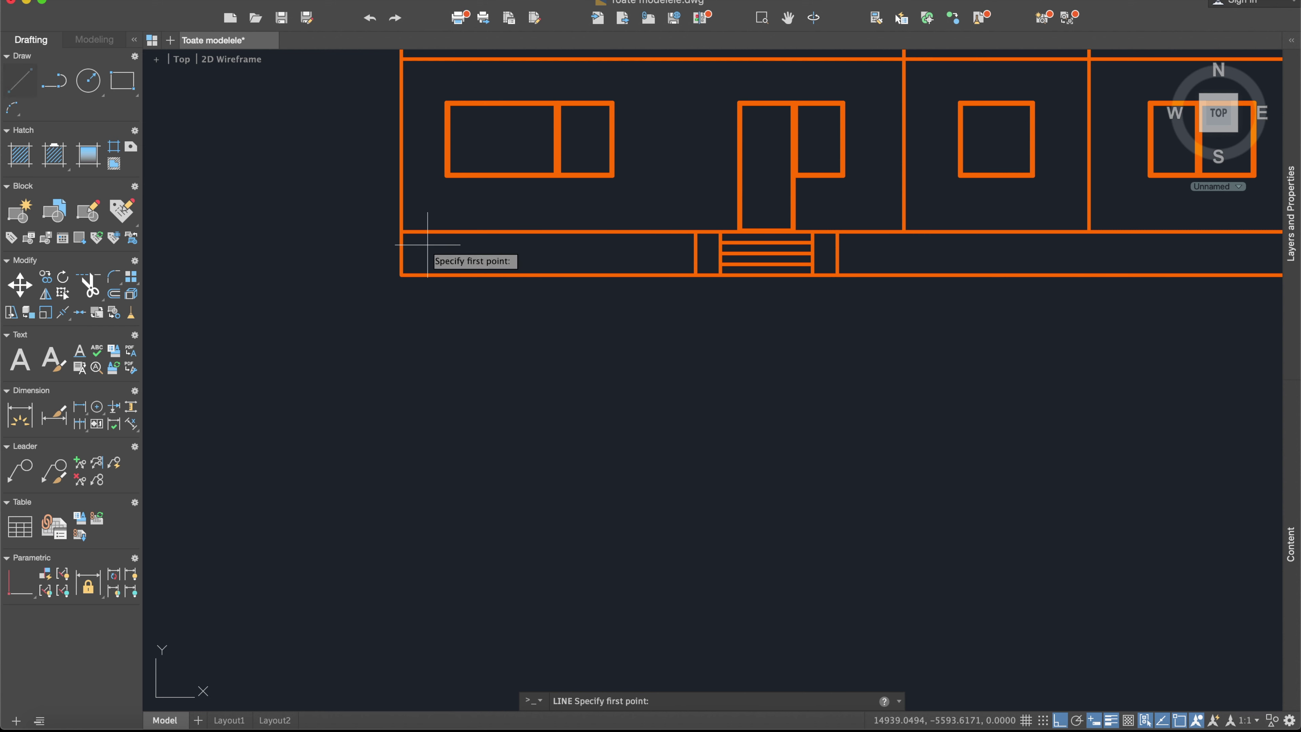
pyautogui.click(401, 275)
pyautogui.write('4')
pyautogui.press('Return')
pyautogui.scroll(-5, 572, 273)
pyautogui.scroll(5, 820, 317)
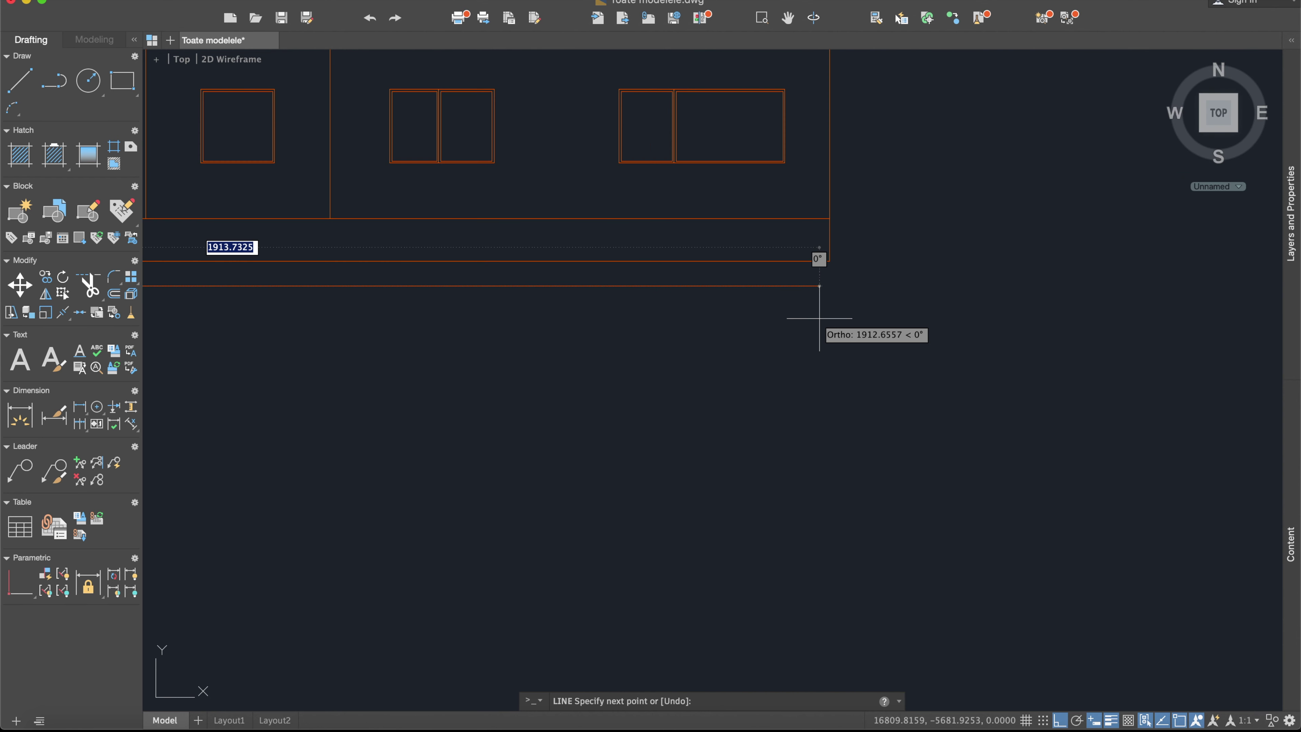
pyautogui.scroll(3, 821, 302)
pyautogui.scroll(3, 793, 298)
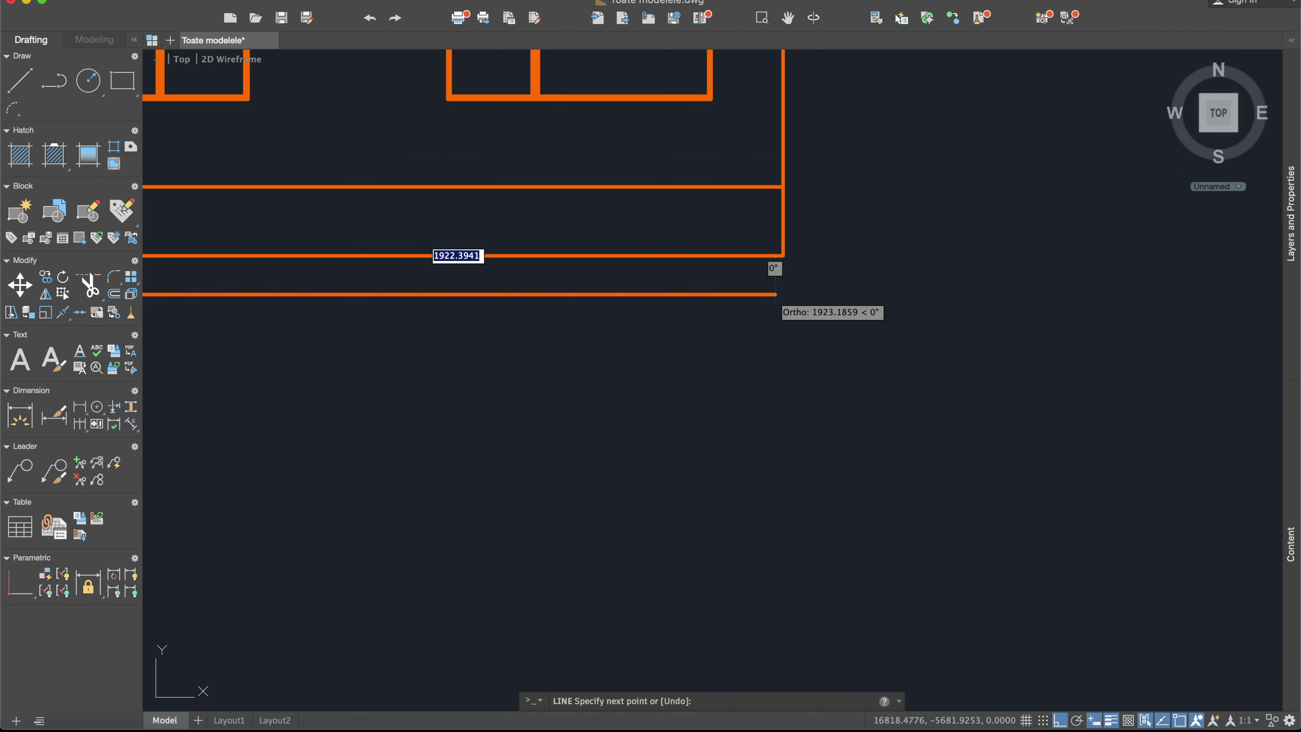
pyautogui.click(775, 294)
pyautogui.press('Escape')
# Draw the right end line and fillet it to the bottom line.
pyautogui.click(19, 81)
pyautogui.click(782, 255)
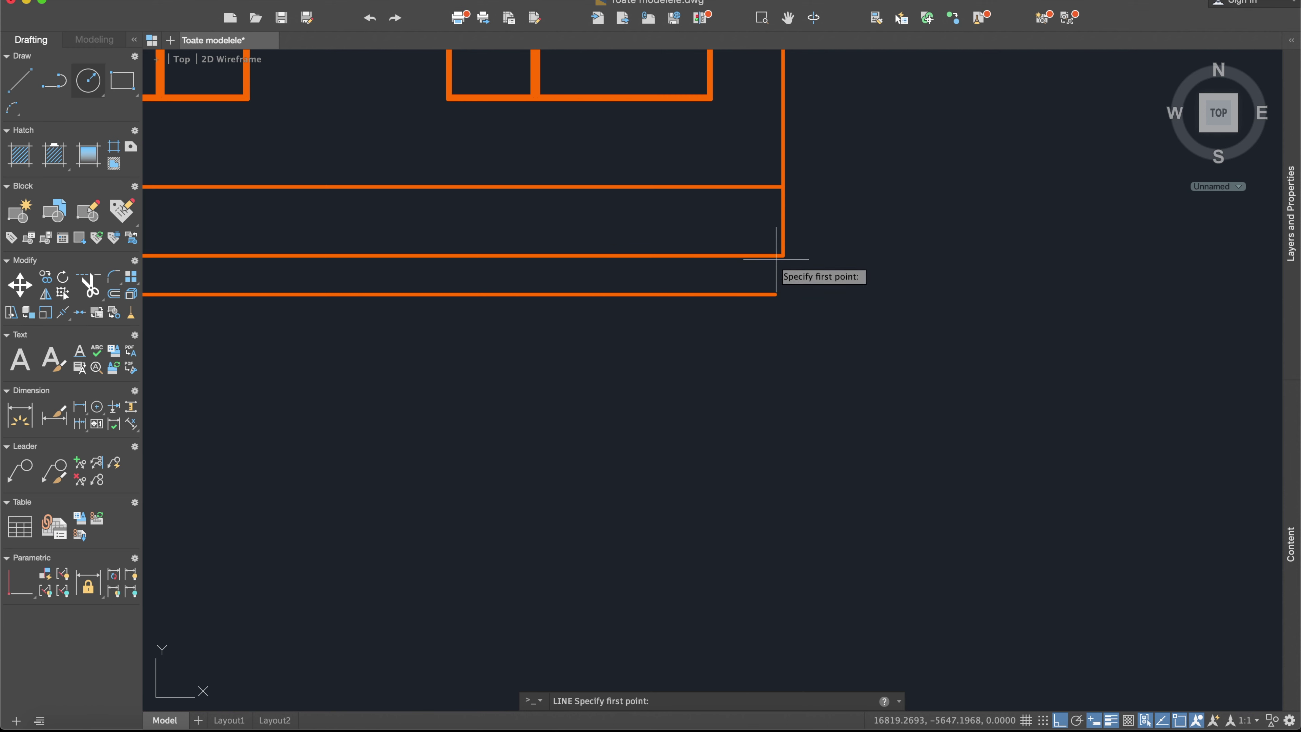
pyautogui.click(791, 280)
pyautogui.press('Escape')
pyautogui.write('filelt')
pyautogui.press('Return')
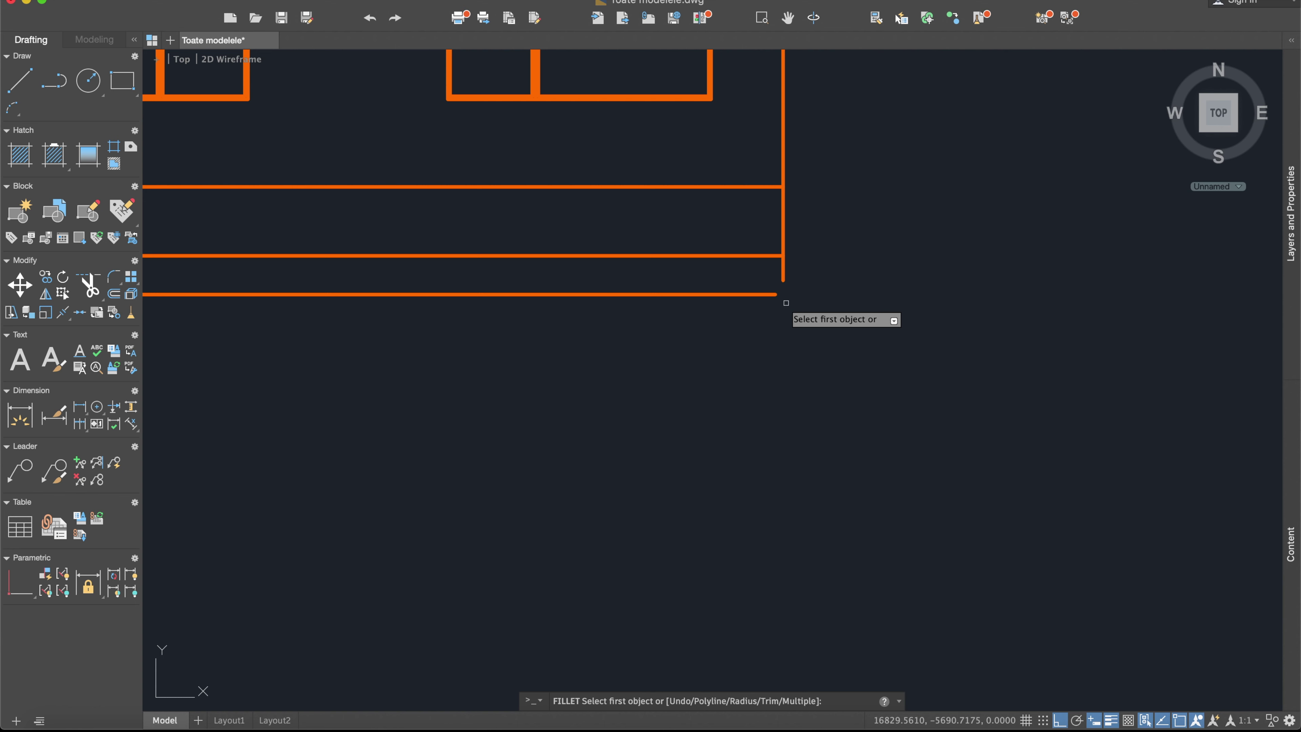
pyautogui.click(782, 274)
pyautogui.click(765, 294)
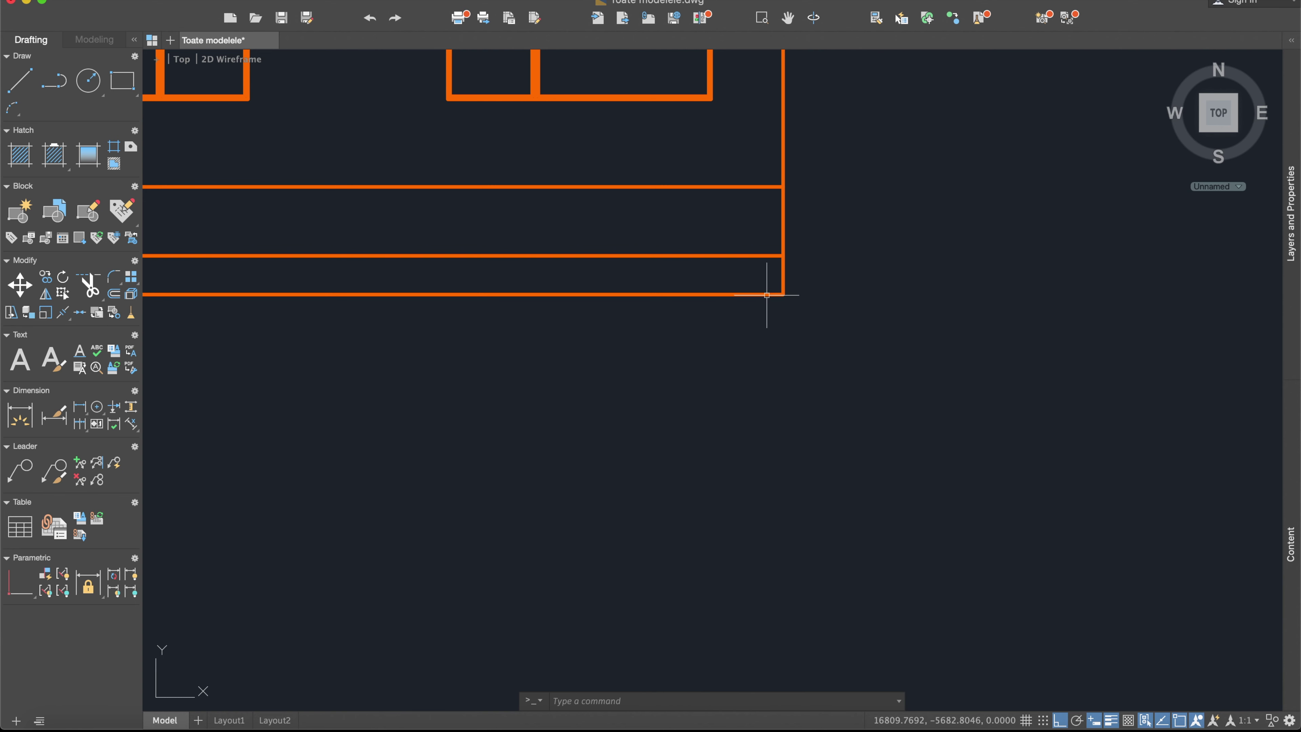
pyautogui.scroll(-2, 595, 308)
pyautogui.scroll(-2, 549, 301)
pyautogui.scroll(-2, 693, 360)
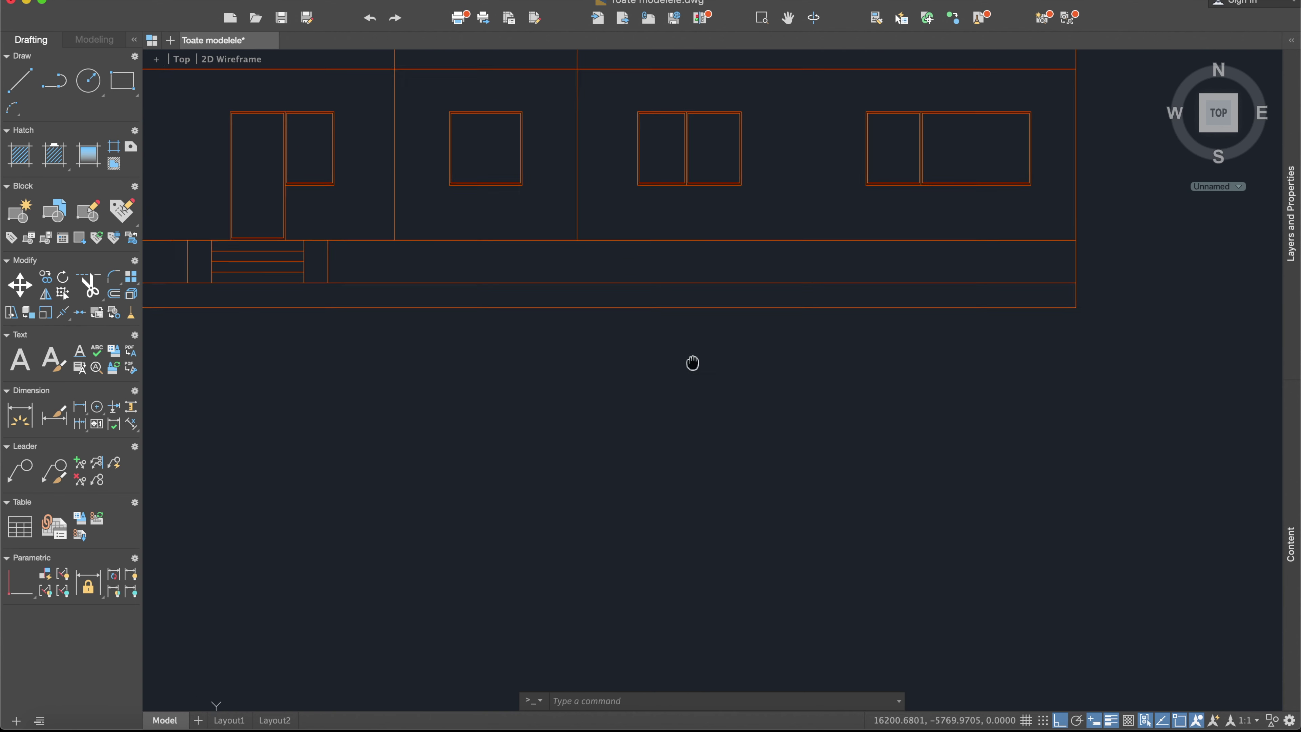
# Hatch the base strip, choosing the EARTH pattern from the library.
pyautogui.write('hatc')
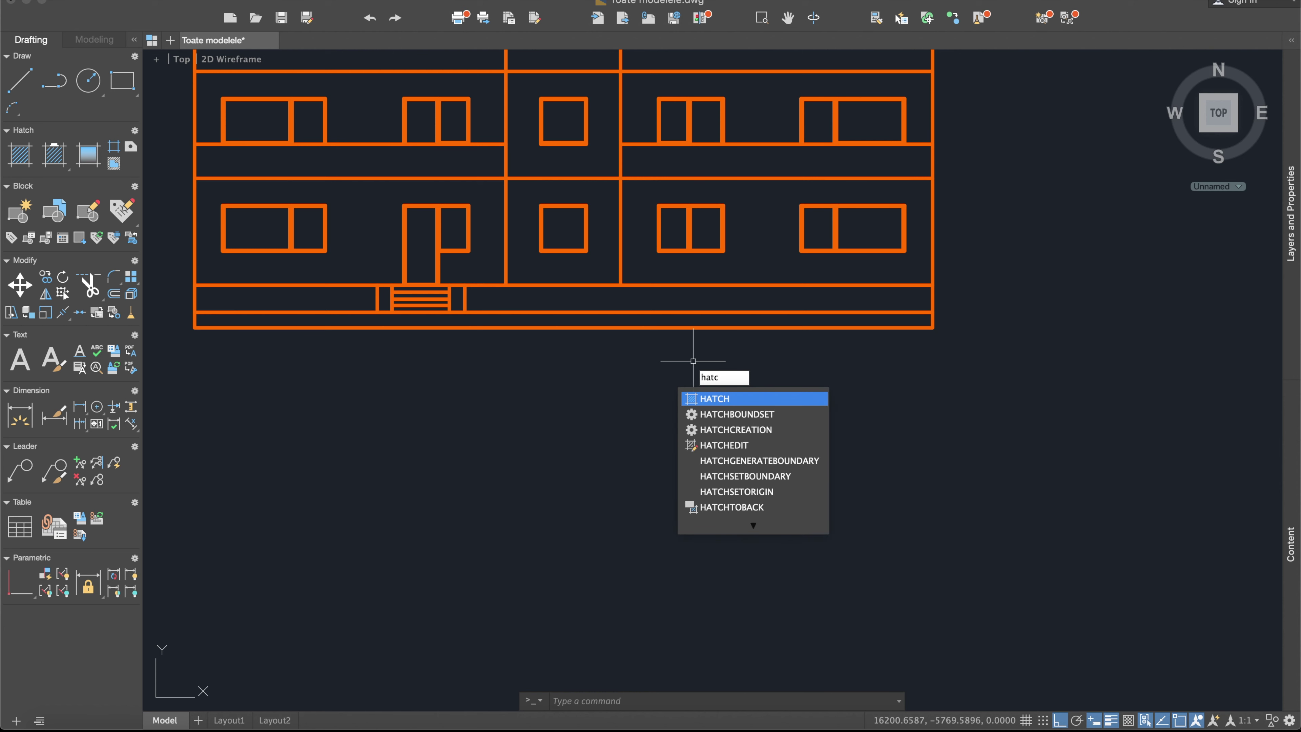
pyautogui.press('Return')
pyautogui.scroll(3, 569, 289)
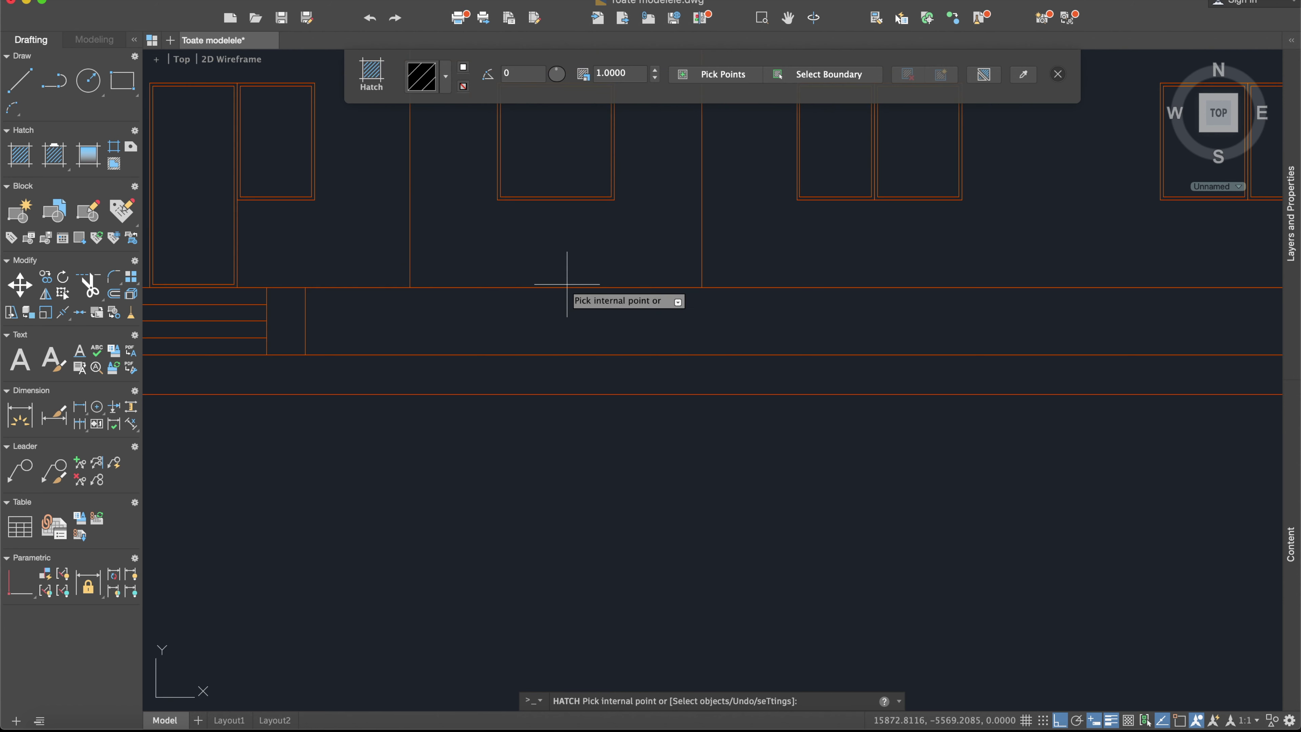
pyautogui.click(564, 389)
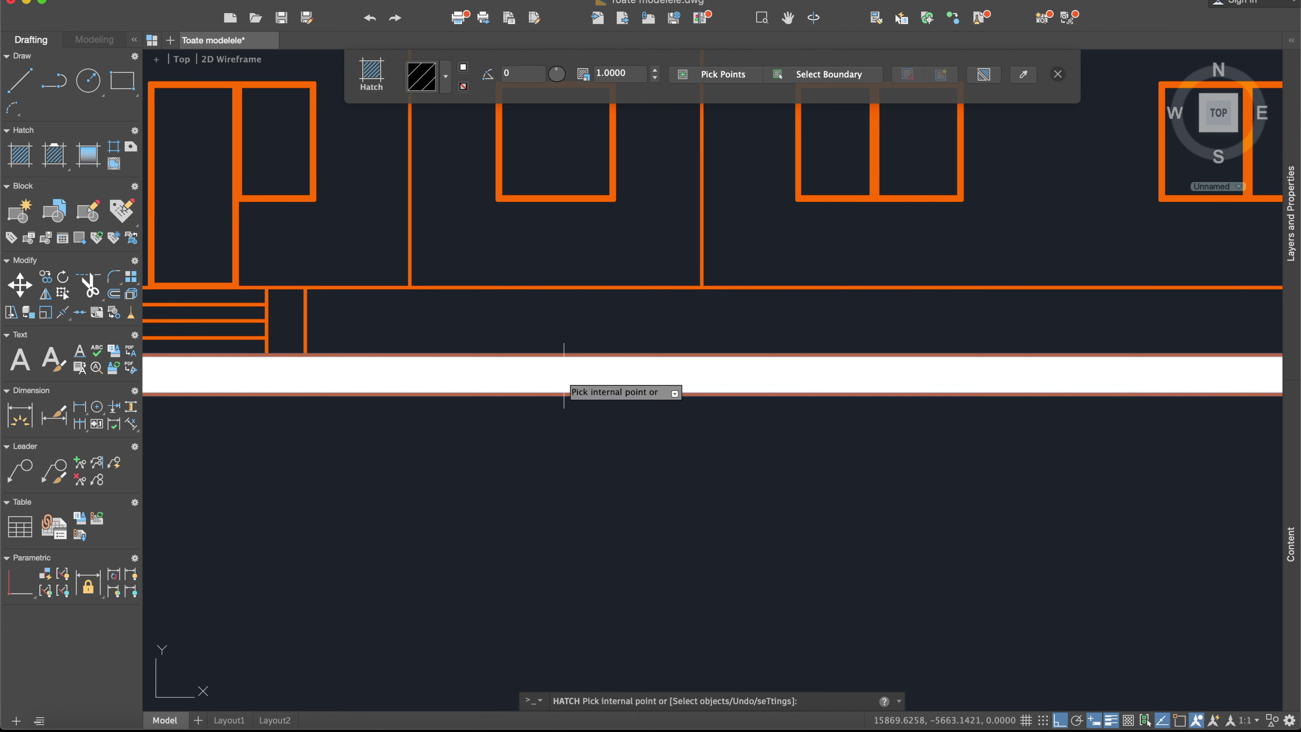
pyautogui.click(447, 79)
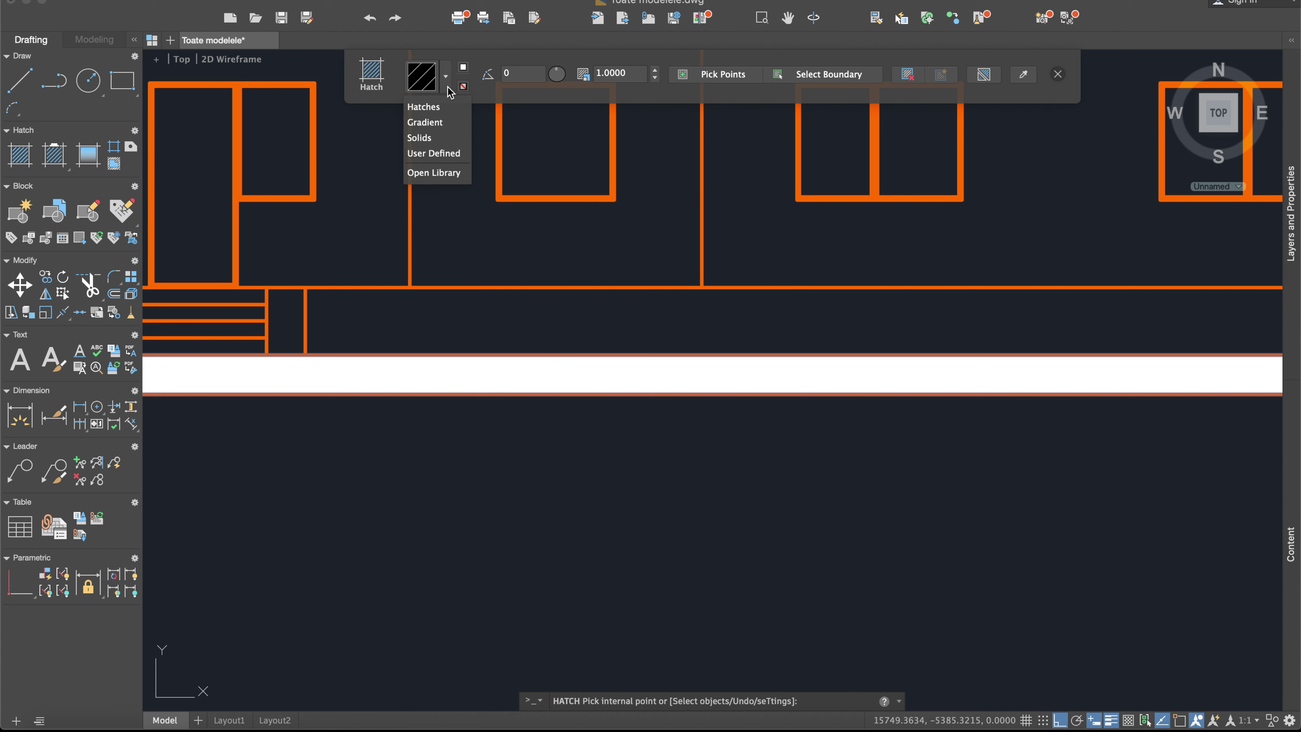
pyautogui.click(447, 173)
pyautogui.moveTo(233, 297); pyautogui.dragTo(415, 267)
pyautogui.click(390, 281)
pyautogui.click(424, 479)
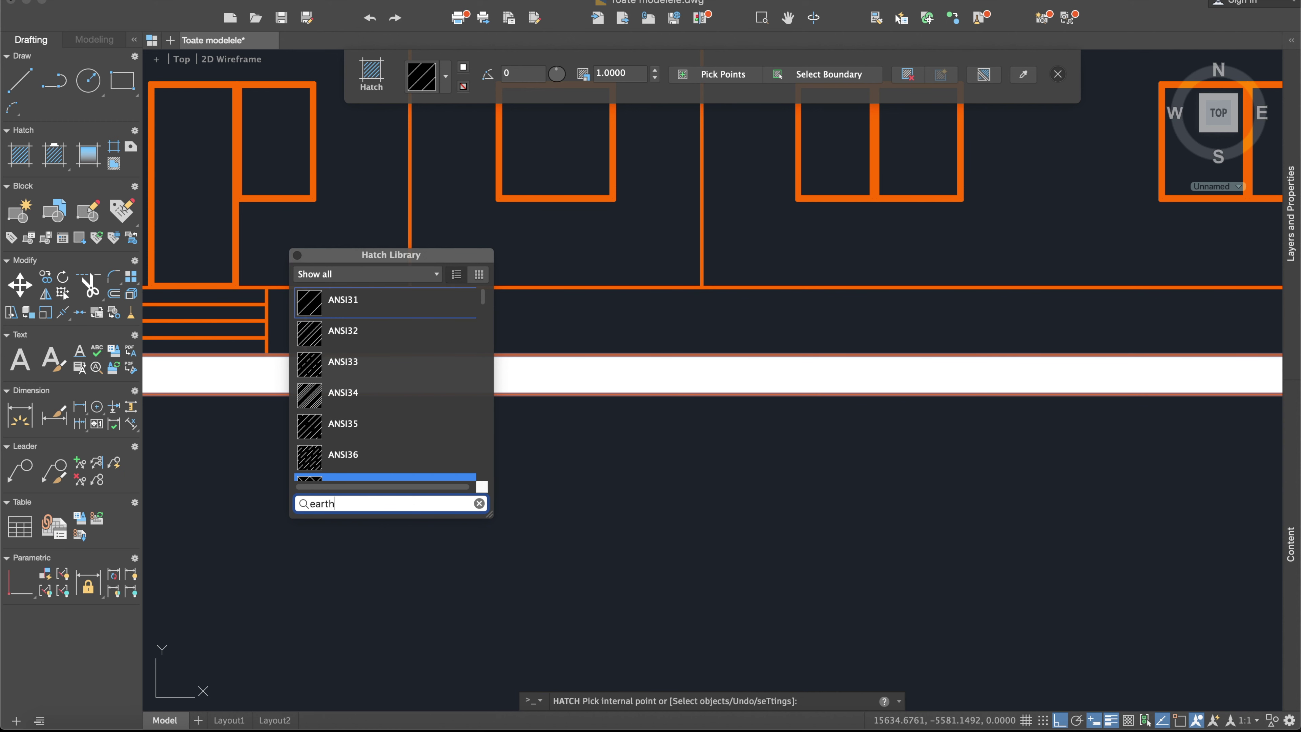
pyautogui.press('Return')
pyautogui.click(384, 313)
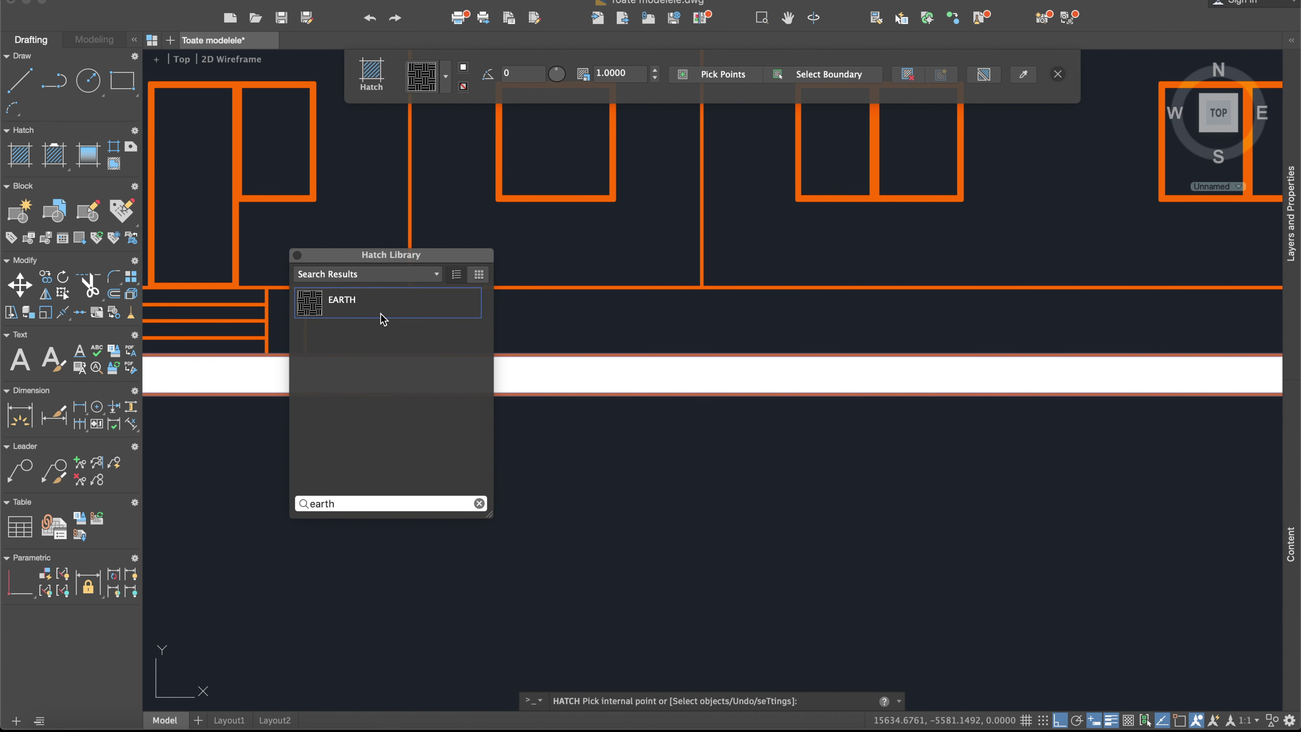
# Apply the EARTH hatch at scale 100 and check the result.
pyautogui.moveTo(480, 508); pyautogui.dragTo(715, 540, button='middle')
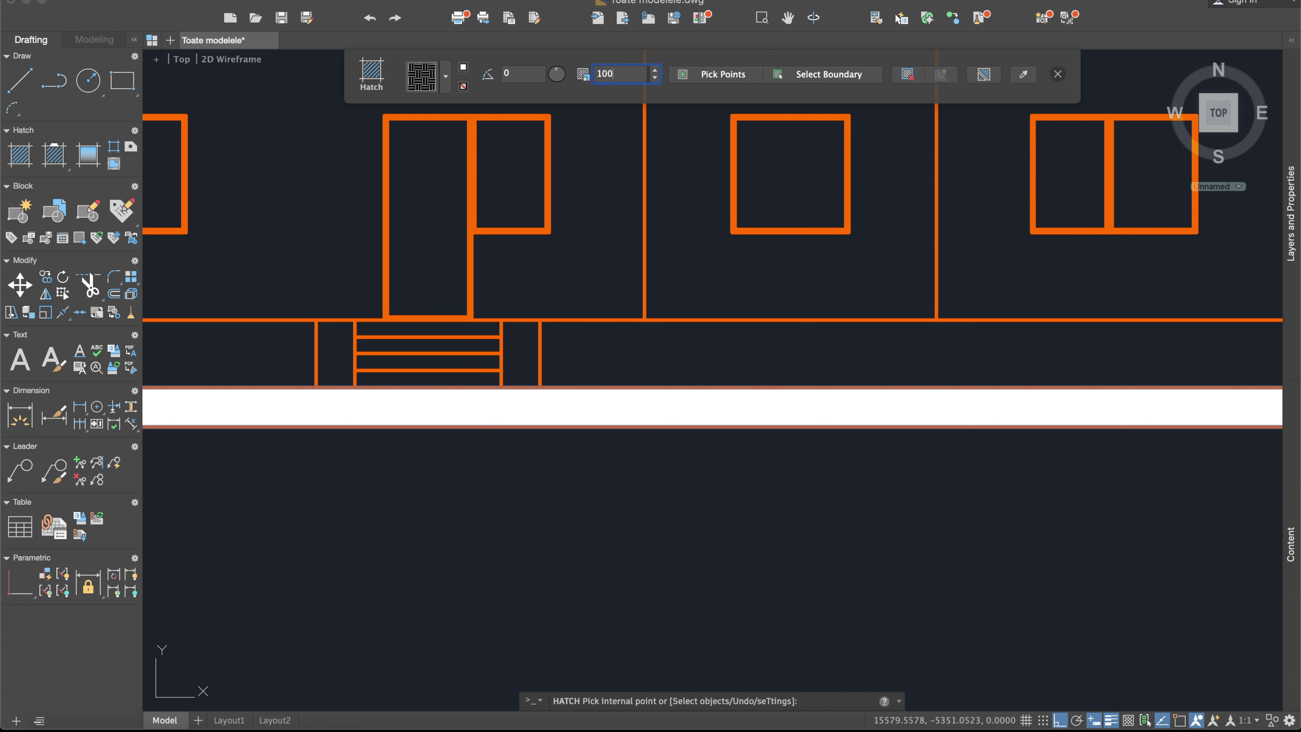
pyautogui.press('Return')
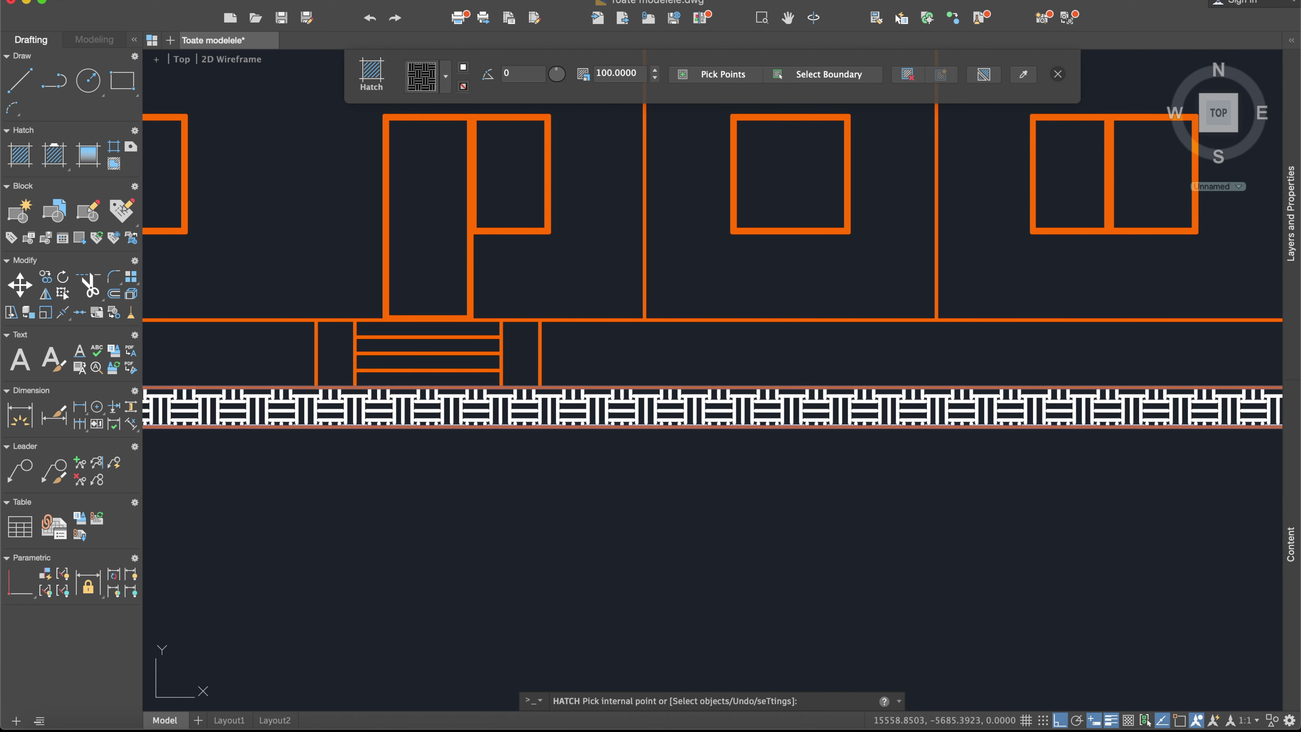
pyautogui.press('Return')
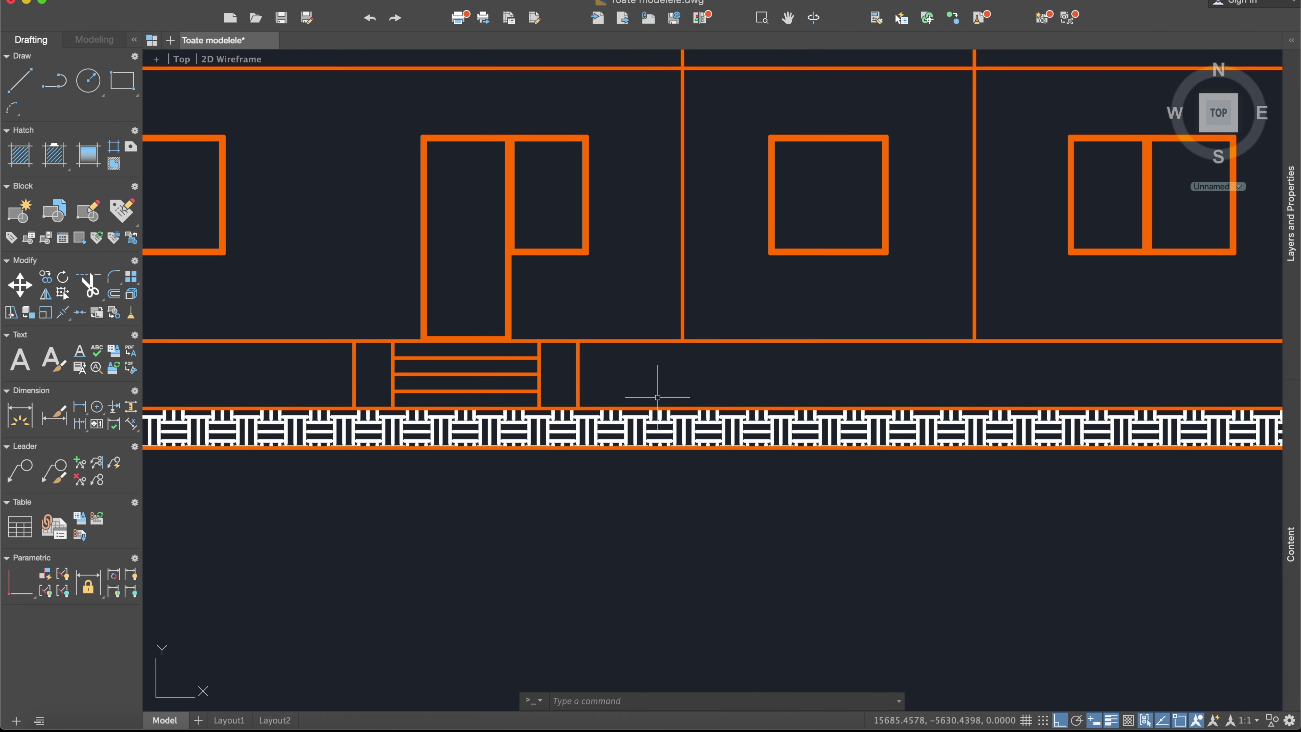
pyautogui.scroll(-2, 632, 408)
pyautogui.scroll(-3, 546, 446)
pyautogui.scroll(4, 430, 377)
pyautogui.scroll(3, 548, 425)
pyautogui.click(548, 426)
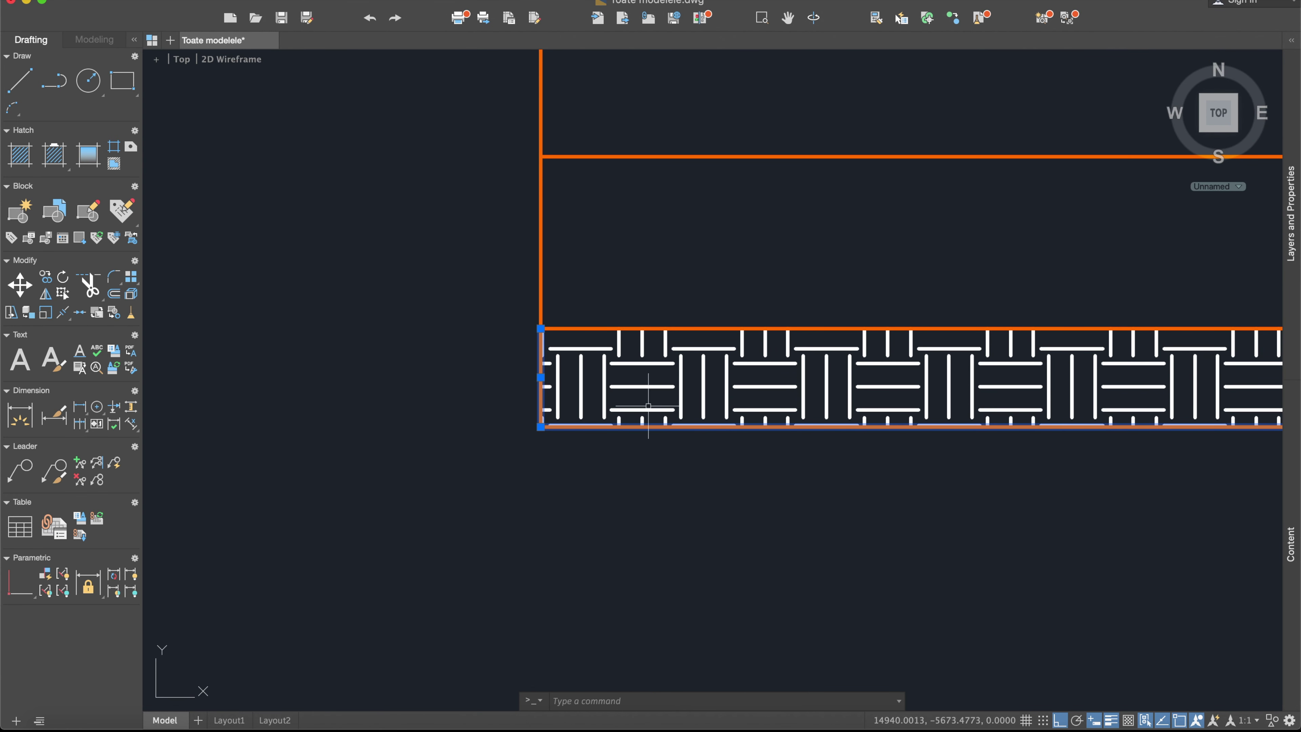
# Pan and zoom along the facade to inspect the hatched base strip.
pyautogui.scroll(-3, 648, 406)
pyautogui.scroll(-2, 917, 441)
pyautogui.moveTo(918, 442); pyautogui.dragTo(621, 361, button='middle')
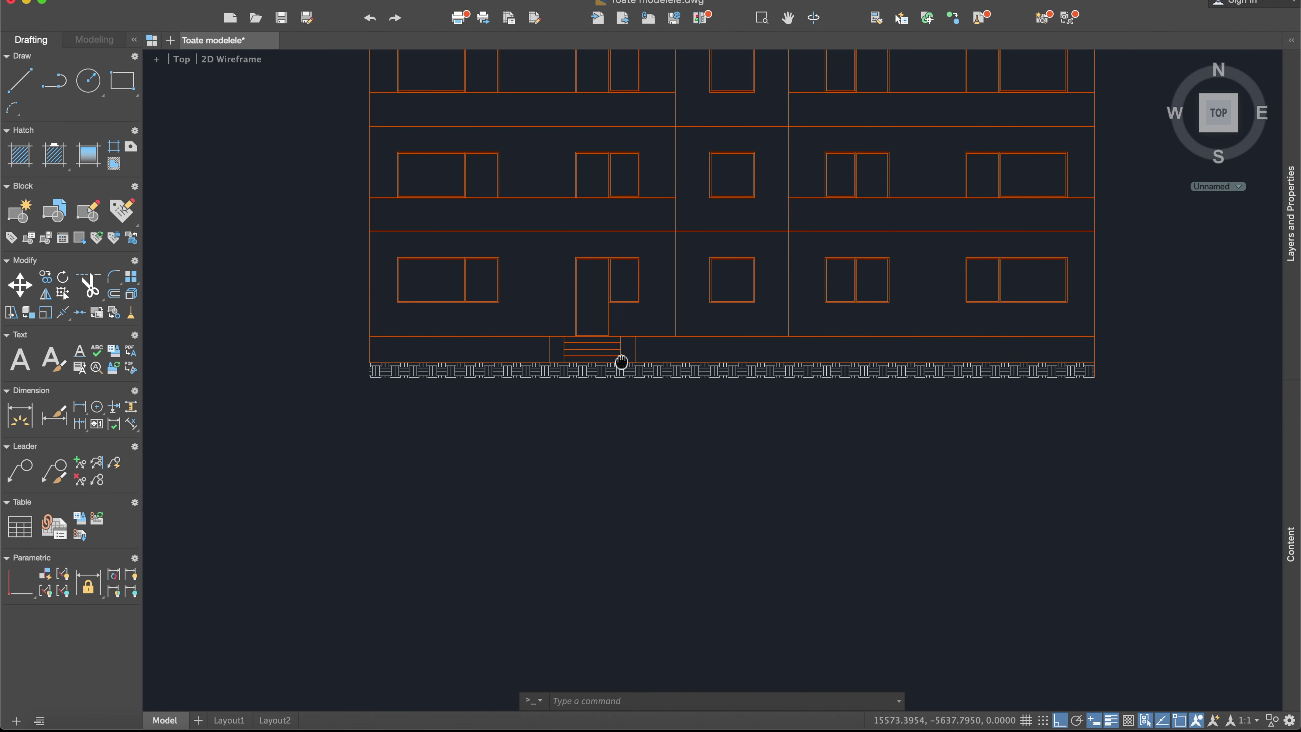
pyautogui.moveTo(1196, 349); pyautogui.dragTo(1016, 369, button='middle')
pyautogui.scroll(5, 930, 387)
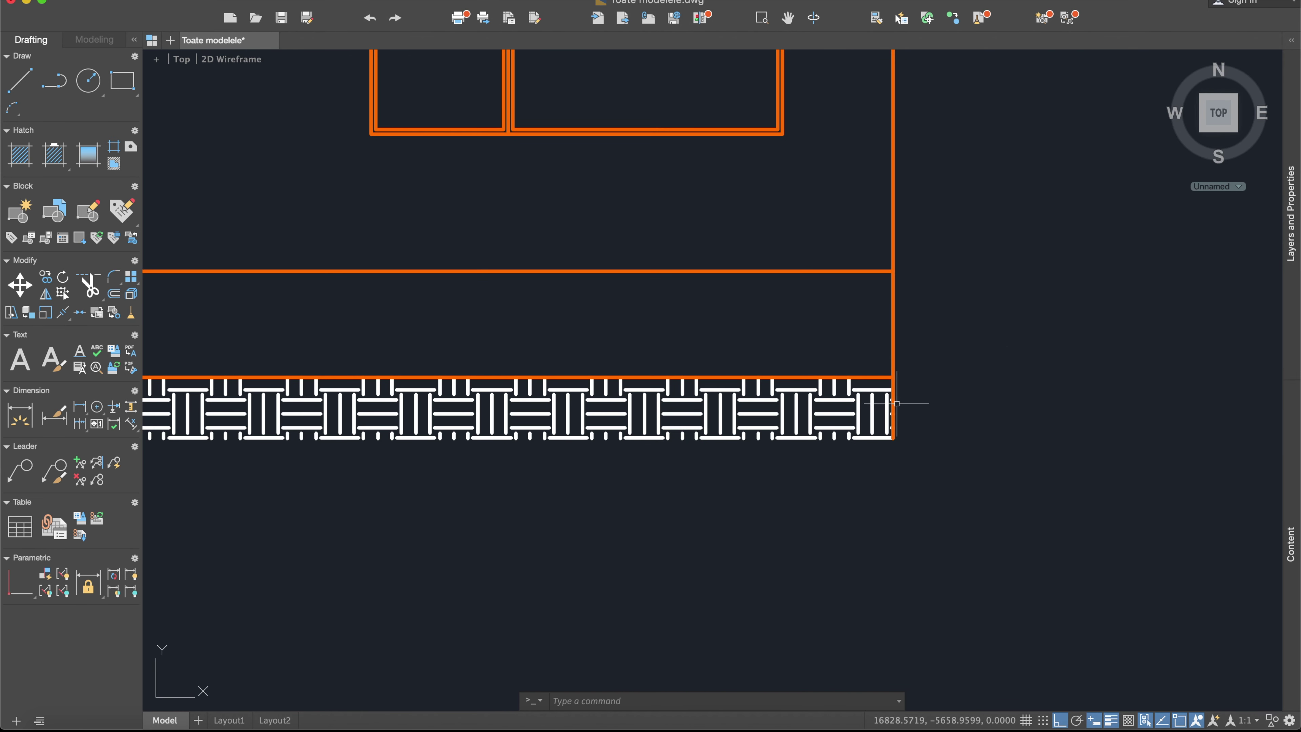
pyautogui.scroll(-3, 938, 428)
pyautogui.scroll(1, 825, 400)
pyautogui.scroll(-3, 636, 430)
pyautogui.scroll(-2, 772, 424)
pyautogui.scroll(-2, 762, 429)
pyautogui.scroll(5, 630, 417)
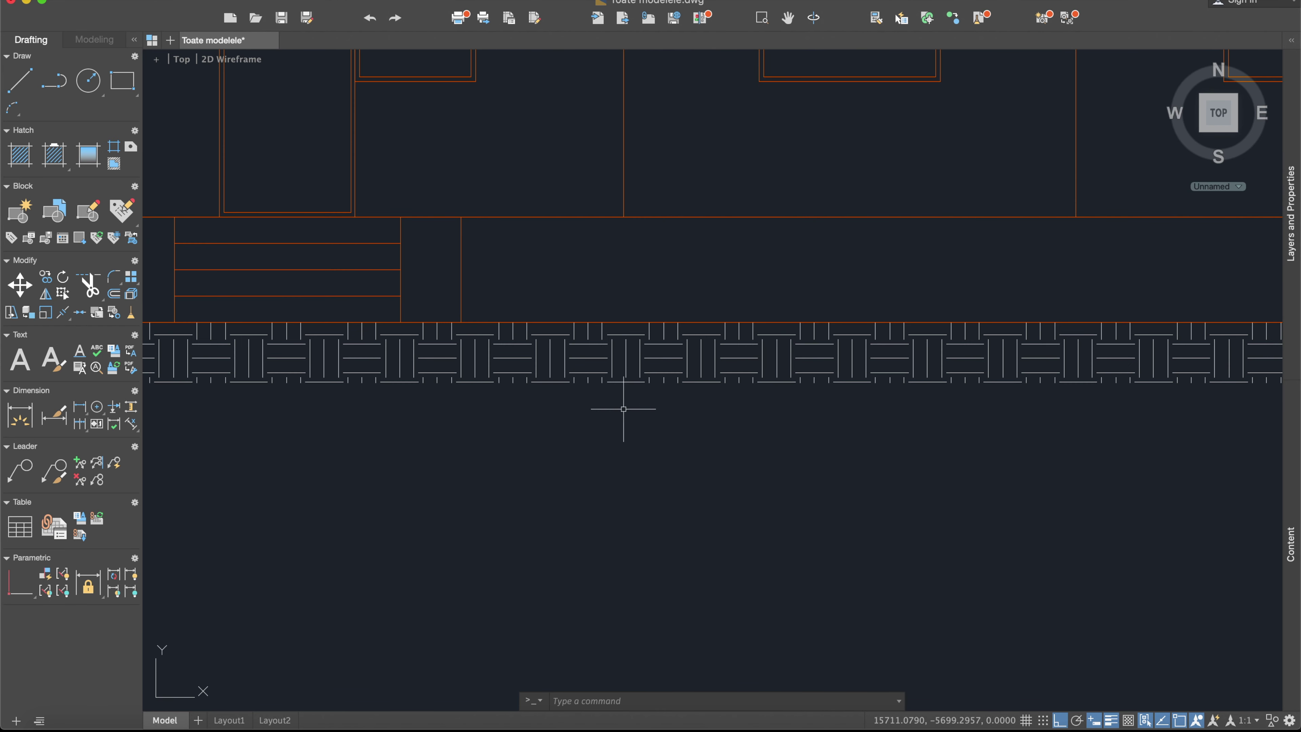
pyautogui.scroll(2, 627, 358)
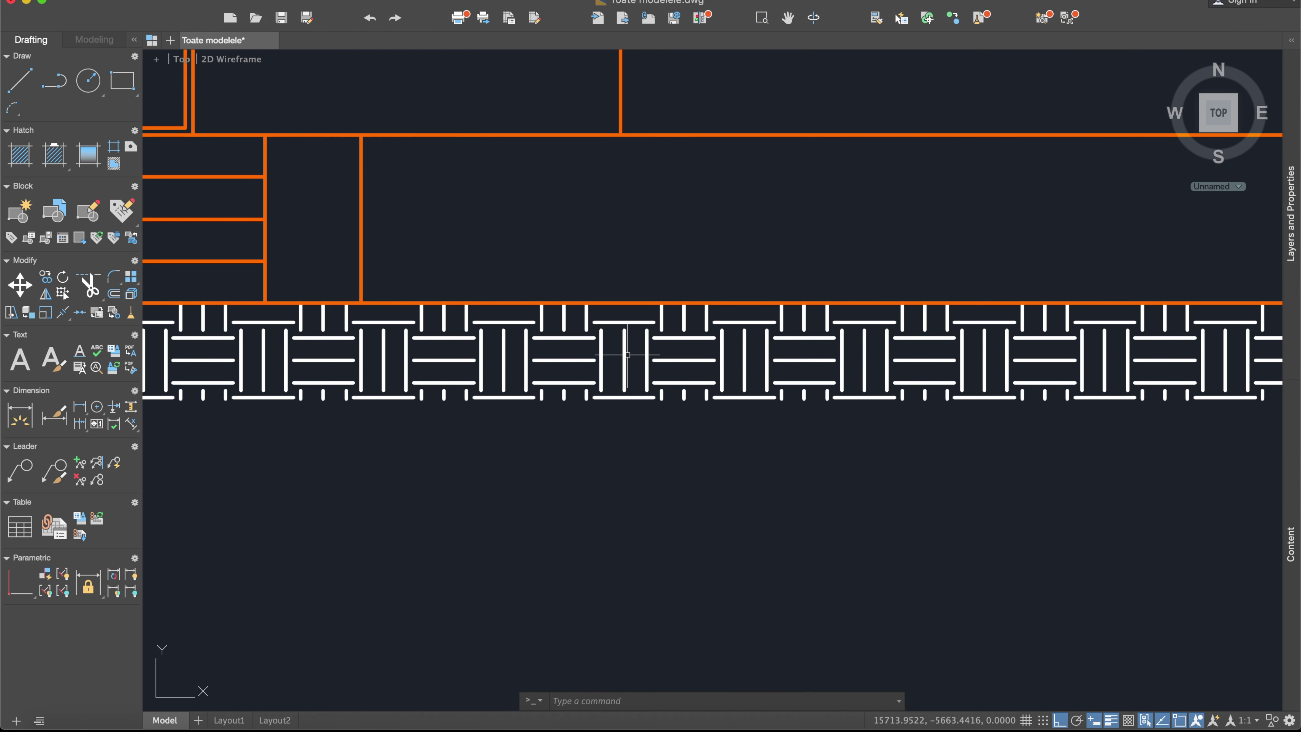
pyautogui.scroll(-4, 627, 355)
pyautogui.scroll(-3, 621, 354)
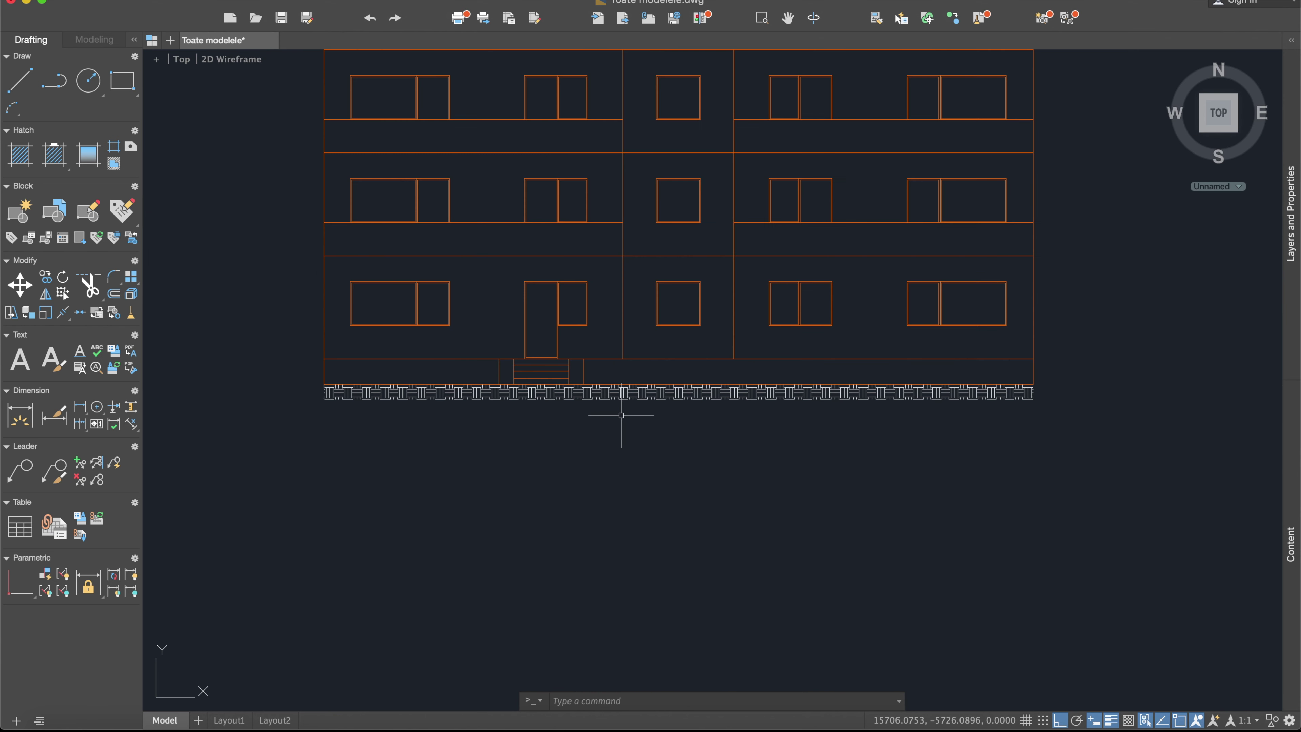
pyautogui.moveTo(768, 404); pyautogui.dragTo(721, 486, button='middle')
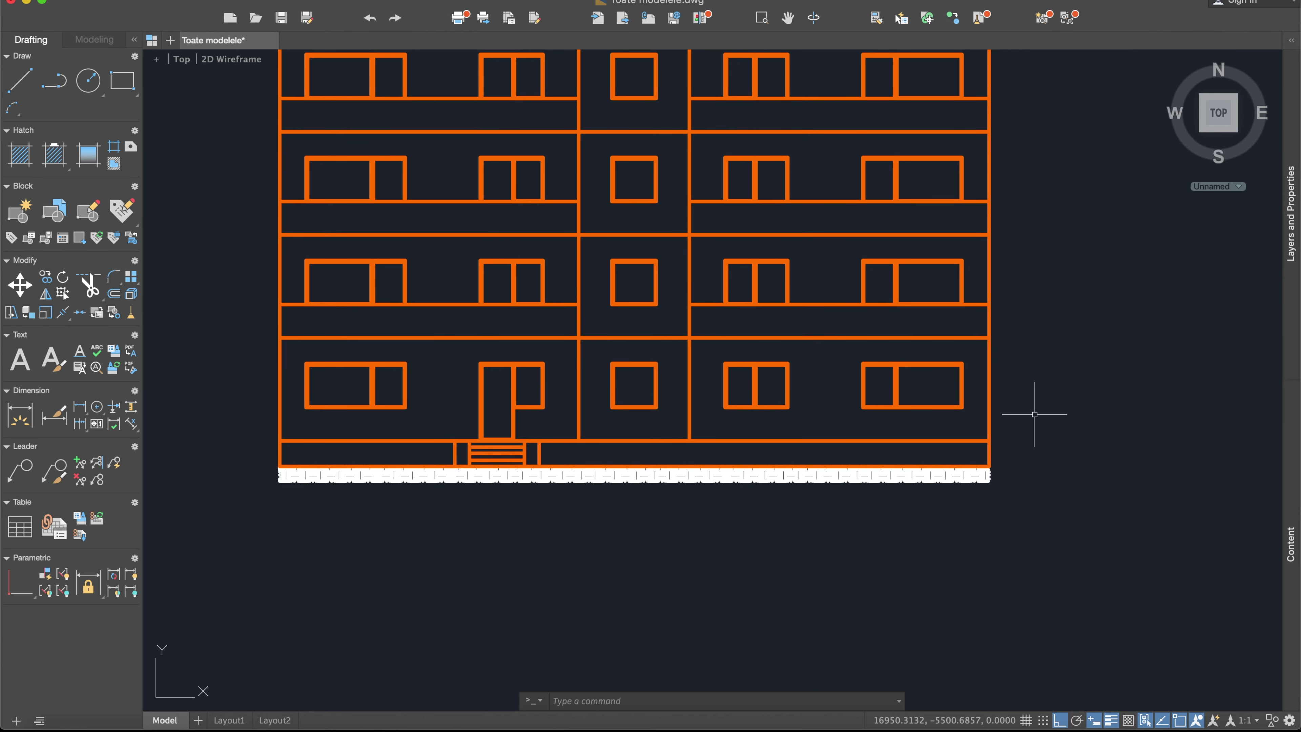
# Set layer 0 current in the Layers and Properties palette.
pyautogui.click(1290, 40)
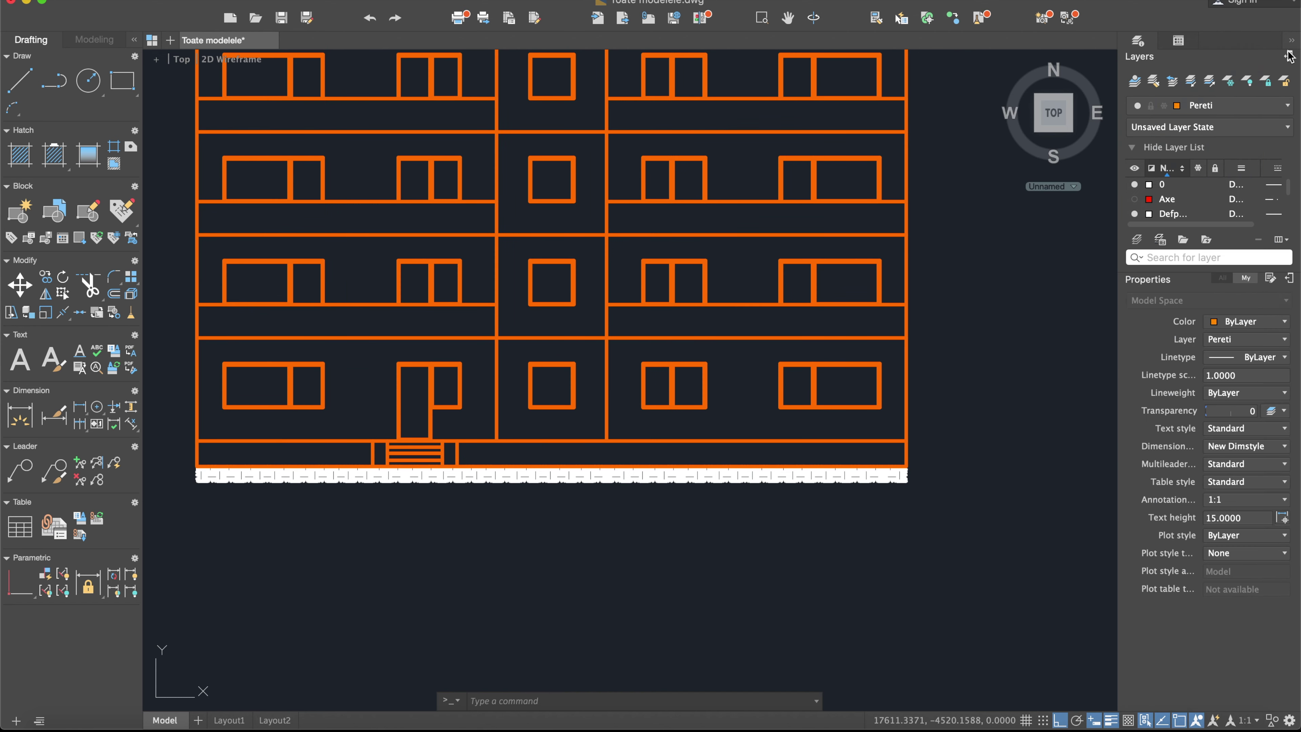
pyautogui.doubleClick(1187, 188)
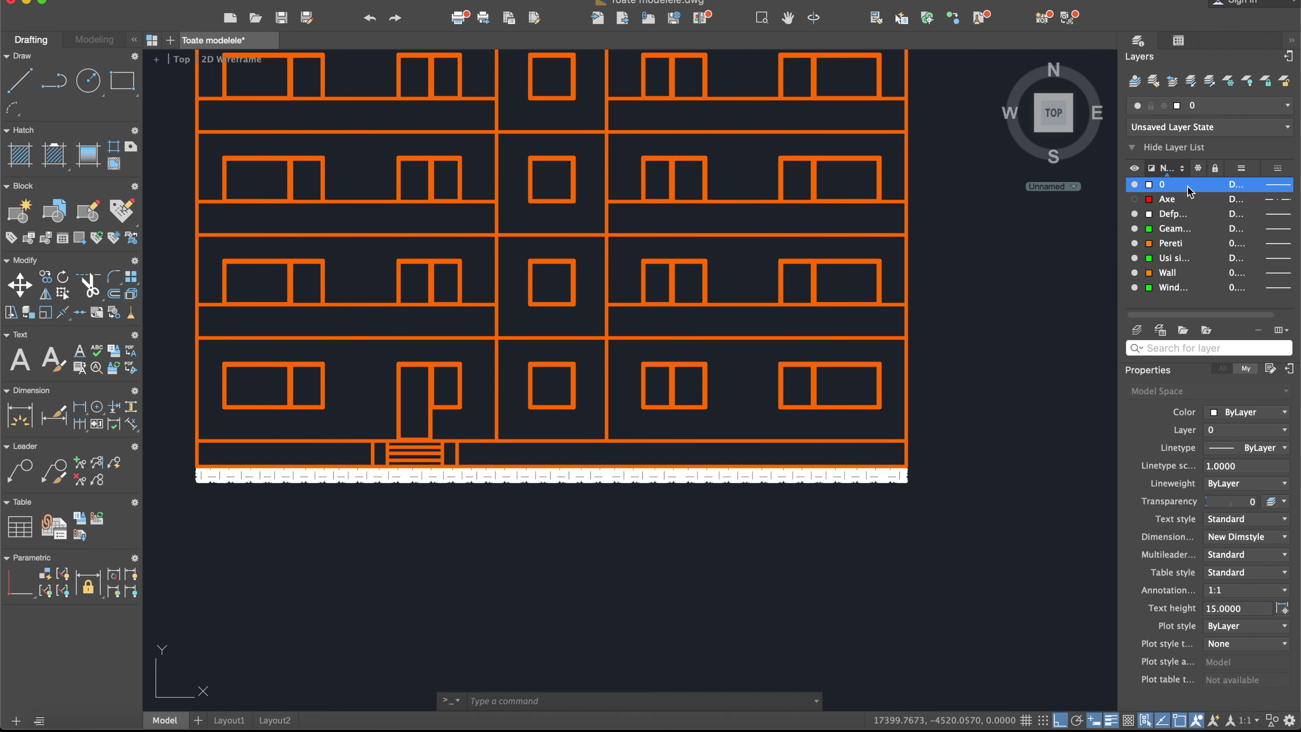
pyautogui.click(1285, 43)
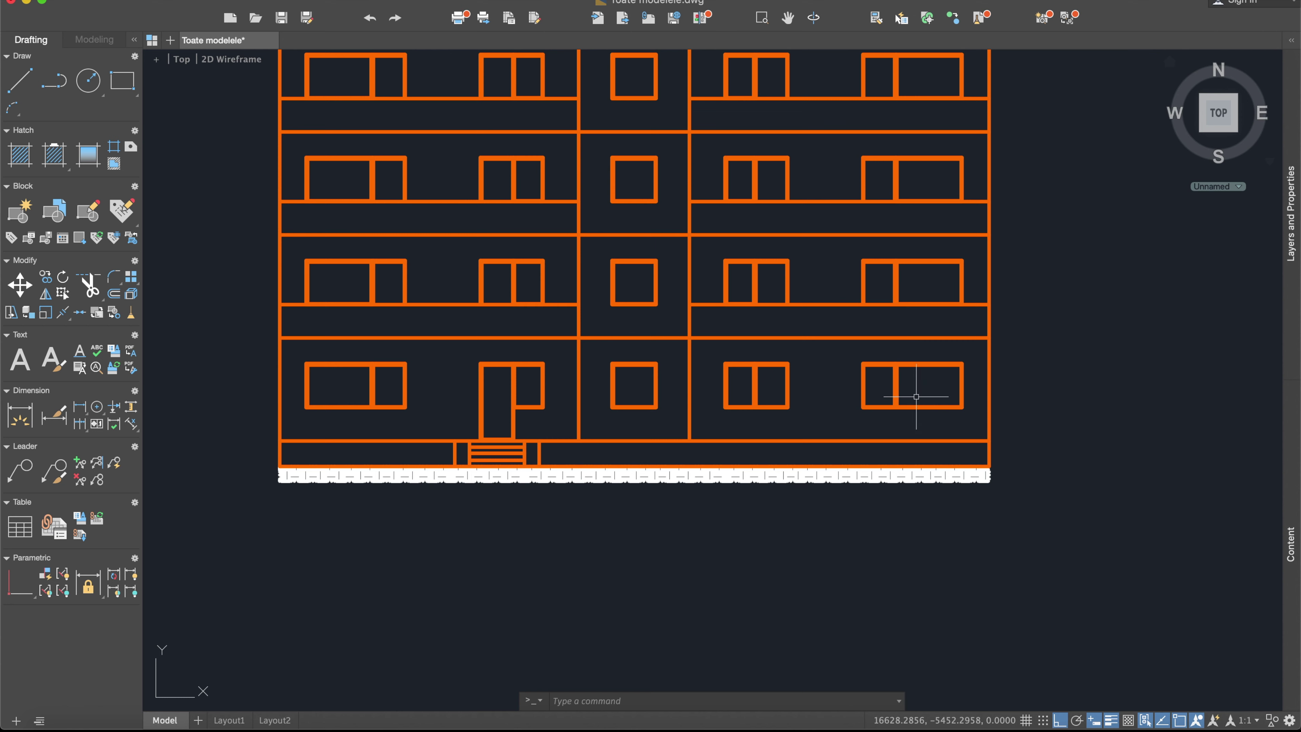
# Place single-line text '+ 0.00' below the facade at default height and 0° rotation.
pyautogui.scroll(2, 957, 441)
pyautogui.scroll(3, 690, 471)
pyautogui.scroll(-2, 650, 308)
pyautogui.scroll(-1, 667, 349)
pyautogui.write('te')
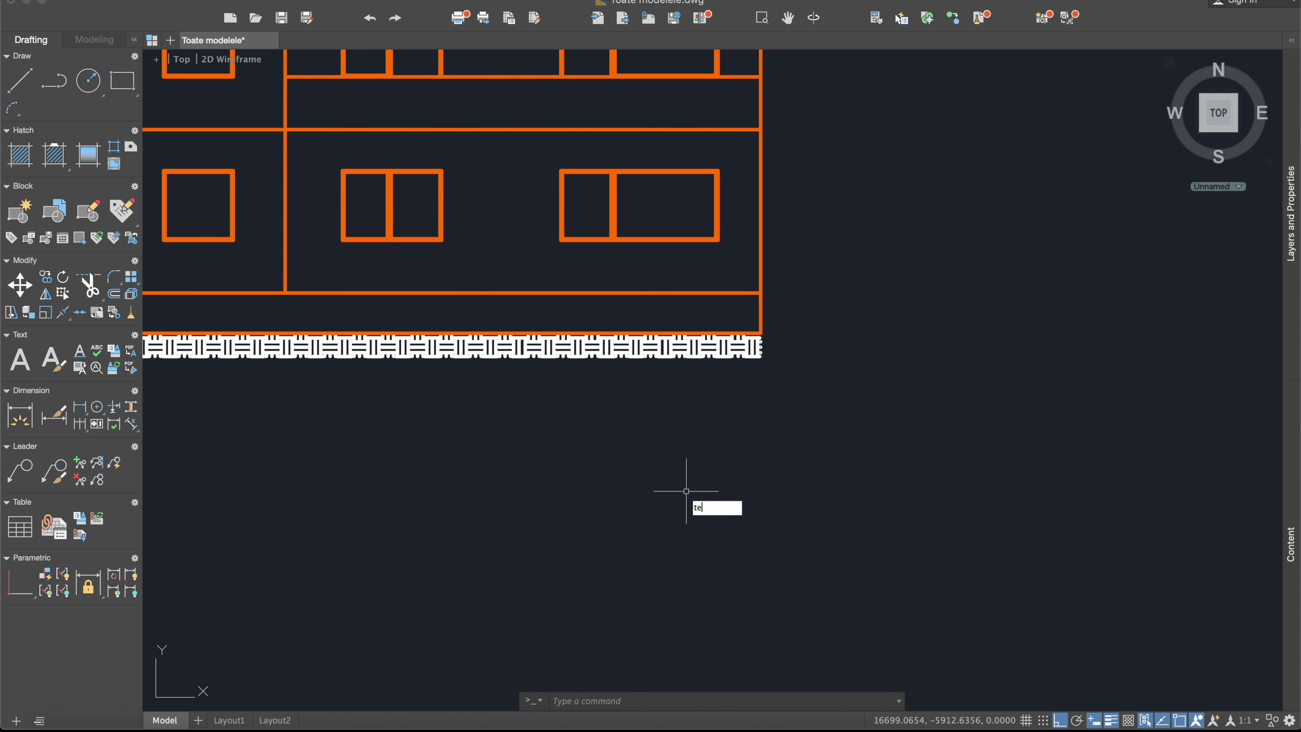
pyautogui.write('xt')
pyautogui.press('Return')
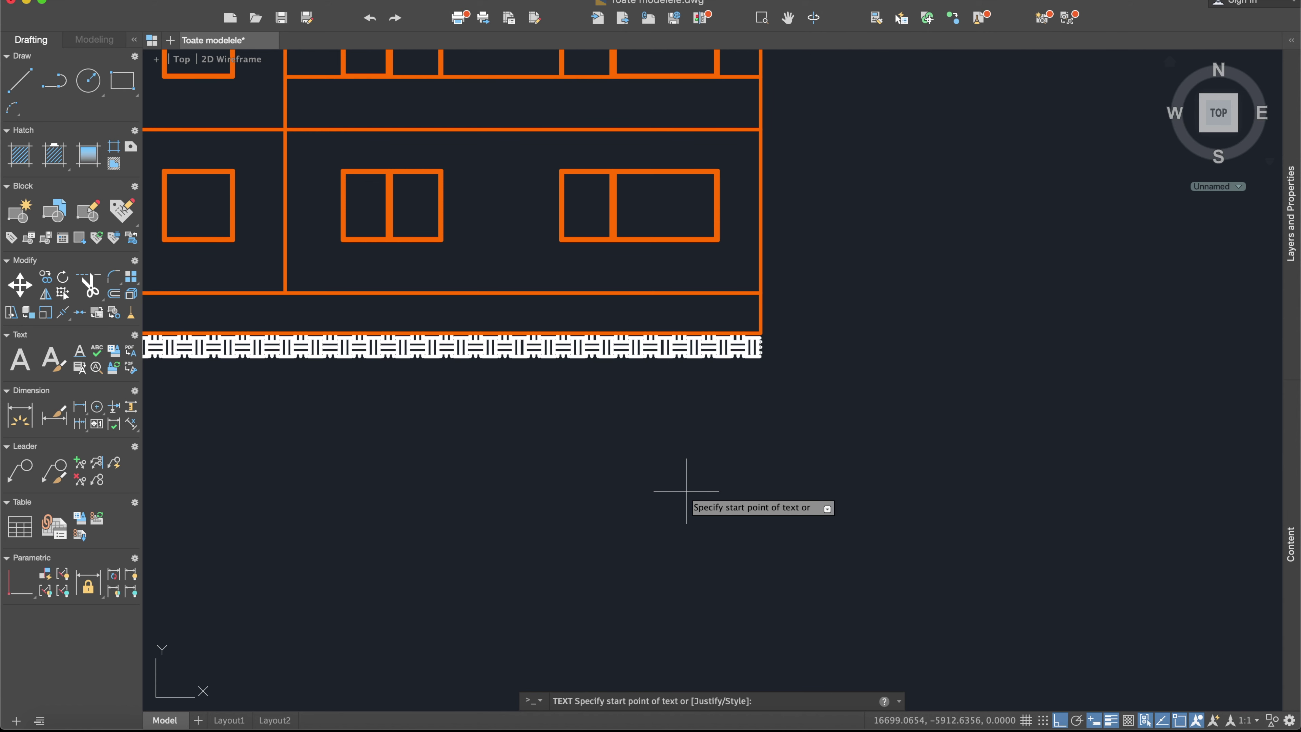
pyautogui.click(668, 496)
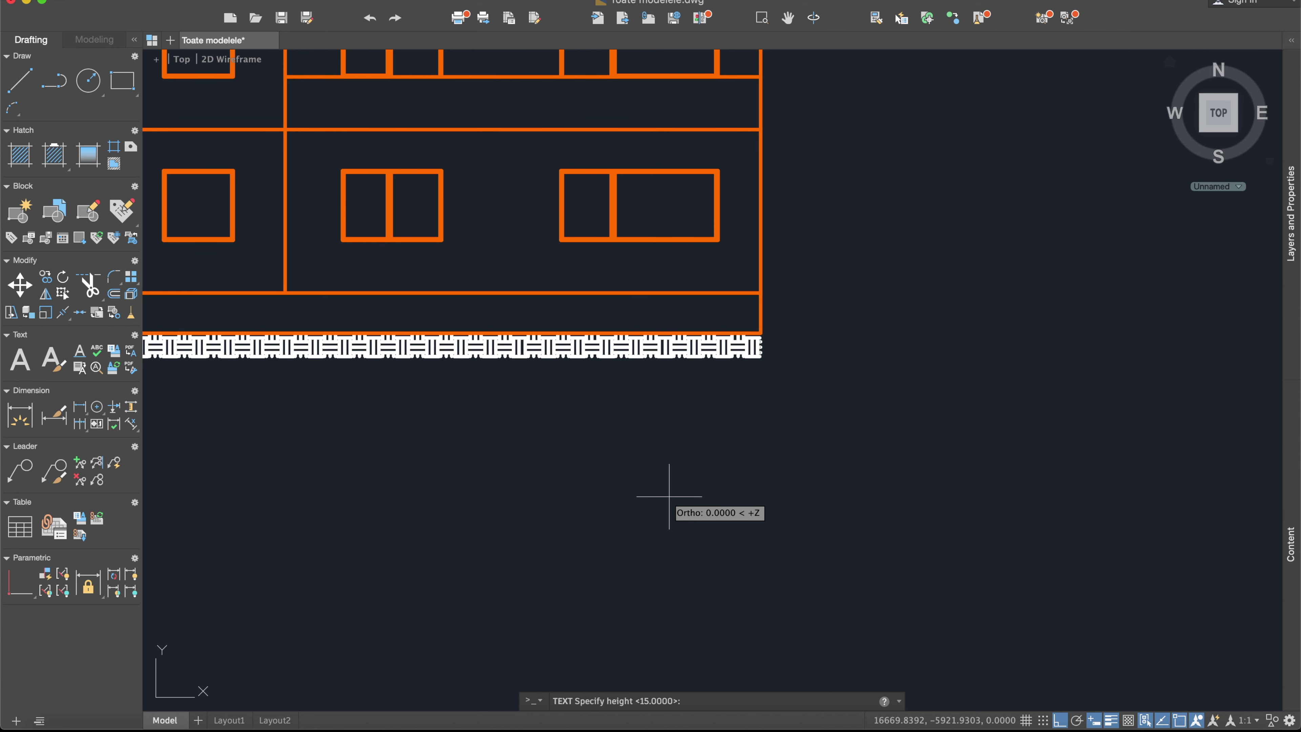
pyautogui.write('15')
pyautogui.press('Return')
pyautogui.write('0')
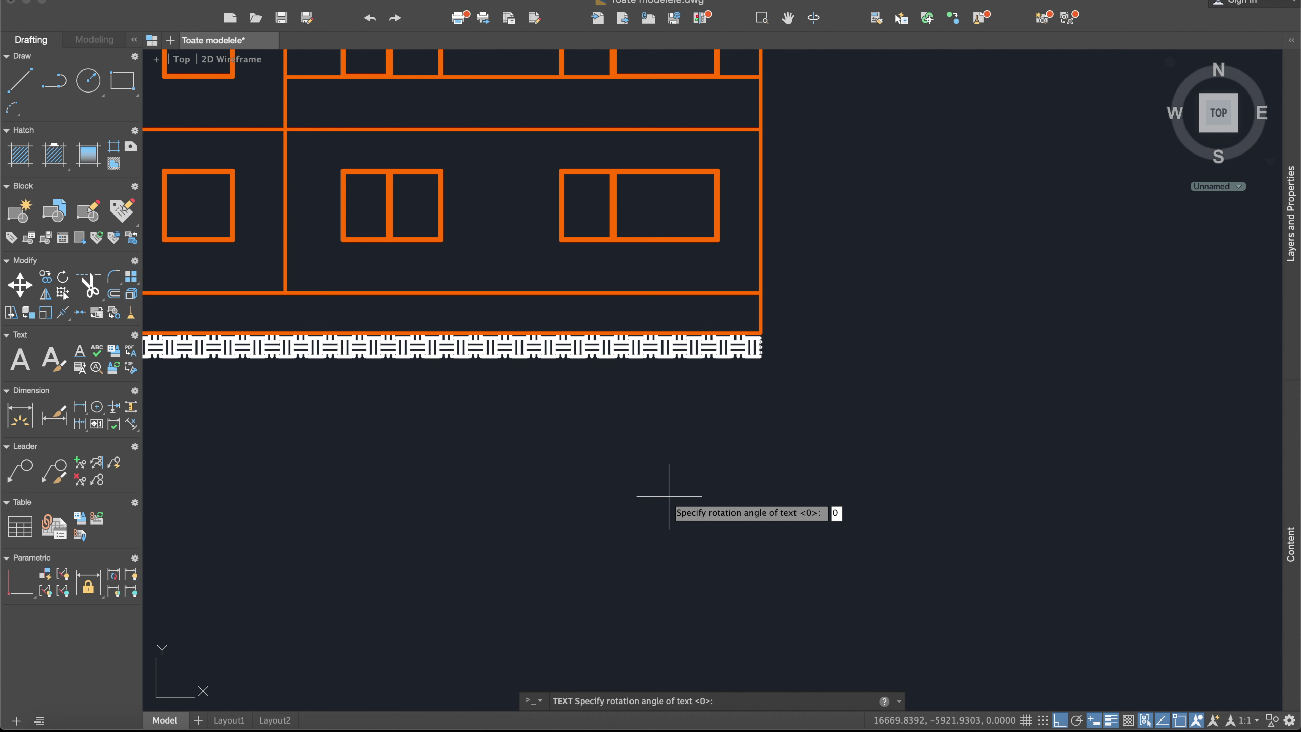
pyautogui.press('Return')
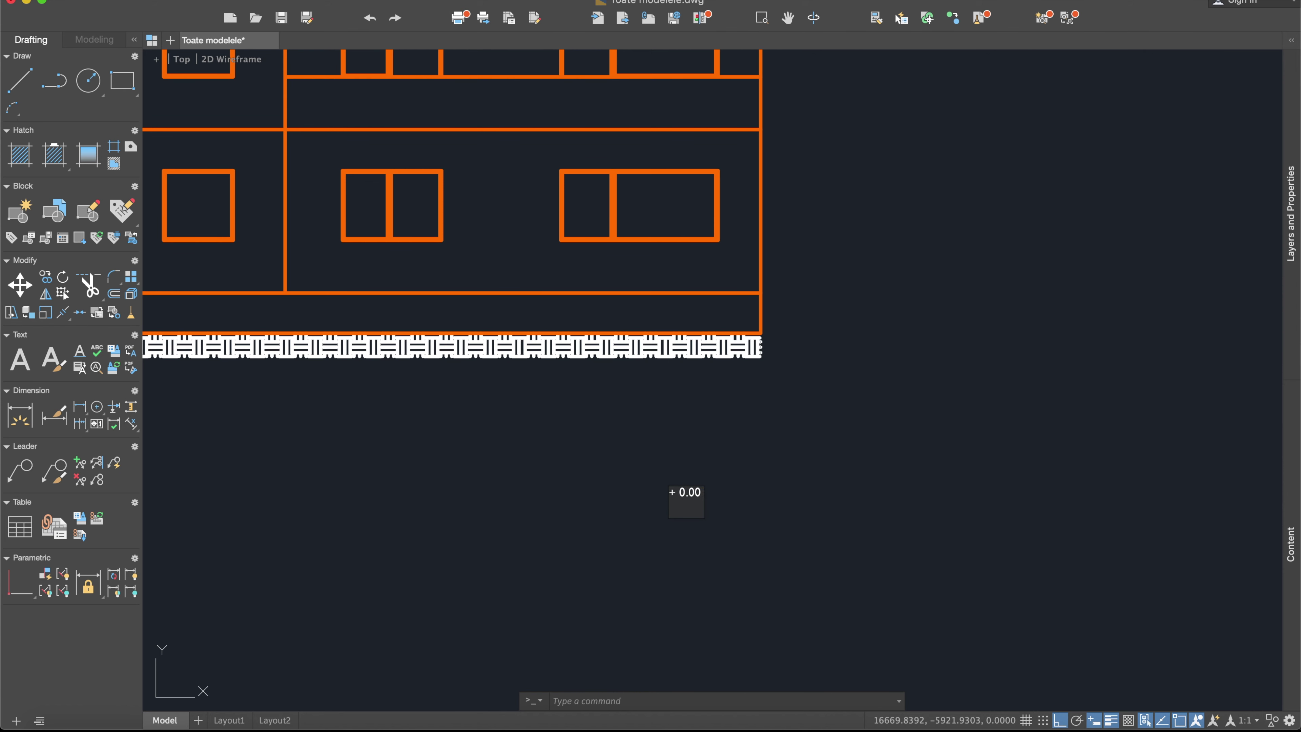
# Draw a horizontal reference line under the + 0.00 label.
pyautogui.scroll(2, 674, 494)
pyautogui.scroll(2, 711, 508)
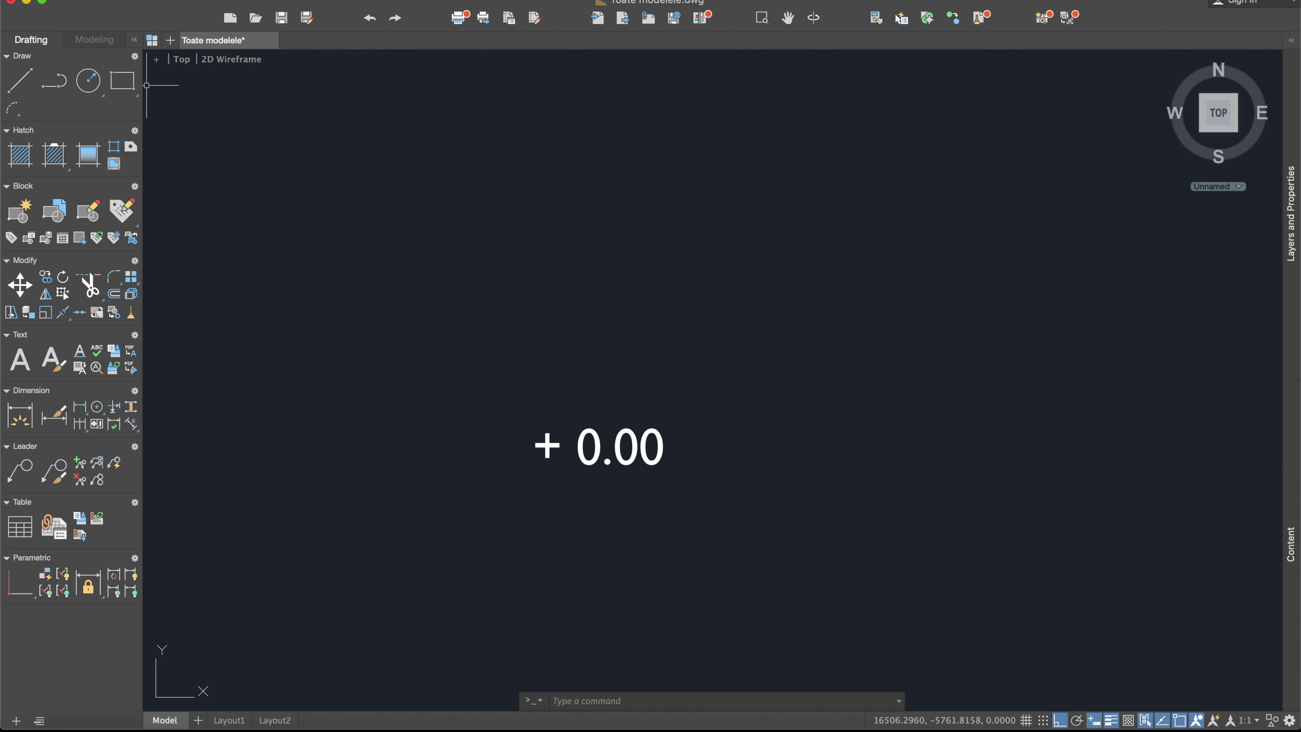
pyautogui.click(535, 486)
pyautogui.click(667, 499)
pyautogui.press('Return')
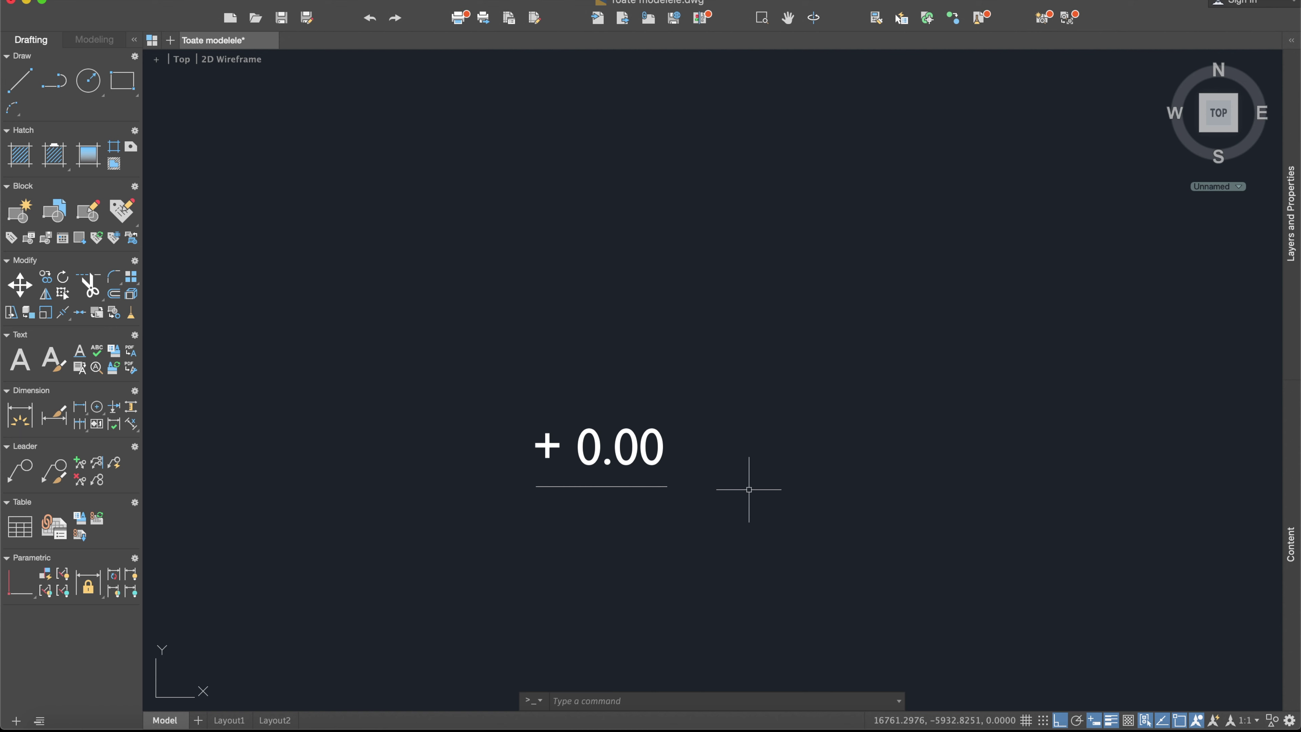
# Move the horizontal line up so it sits just beneath the + 0.00 text.
pyautogui.scroll(2, 675, 498)
pyautogui.scroll(2, 674, 497)
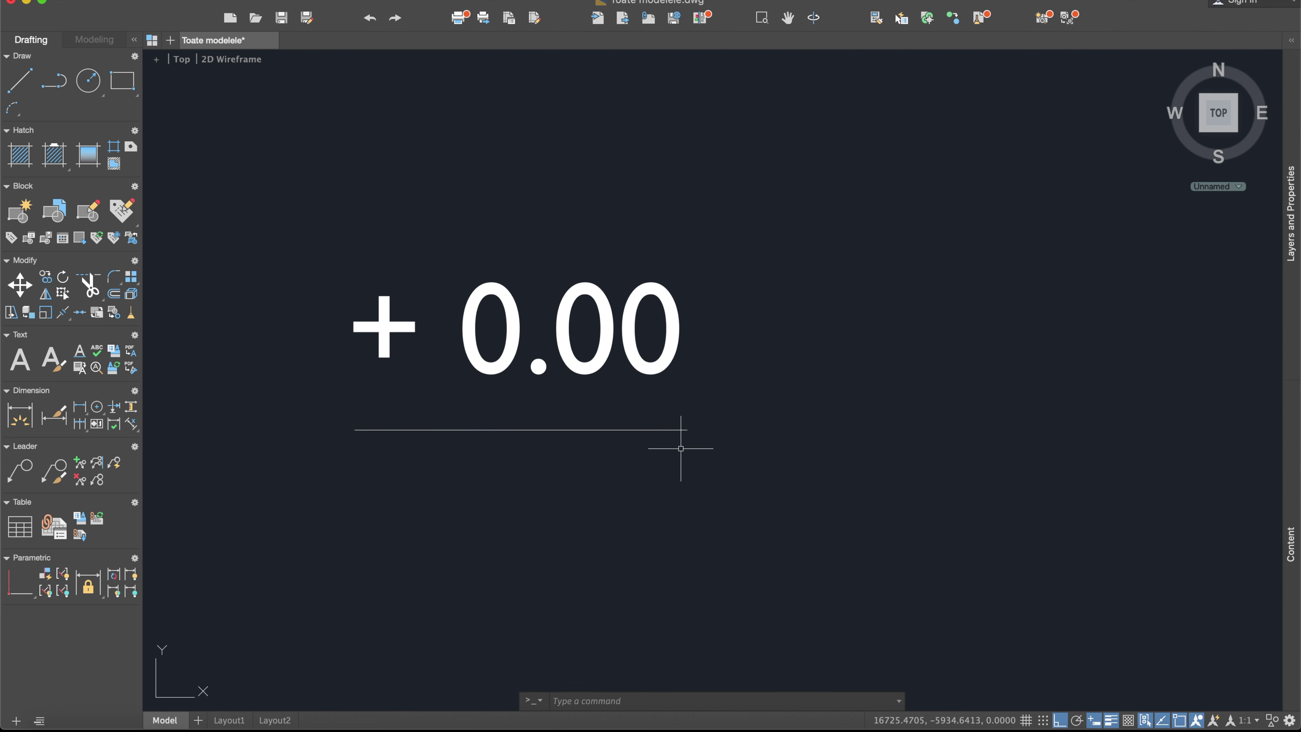
pyautogui.write('m')
pyautogui.press('Return')
pyautogui.click(670, 429)
pyautogui.press('Return')
pyautogui.click(968, 404)
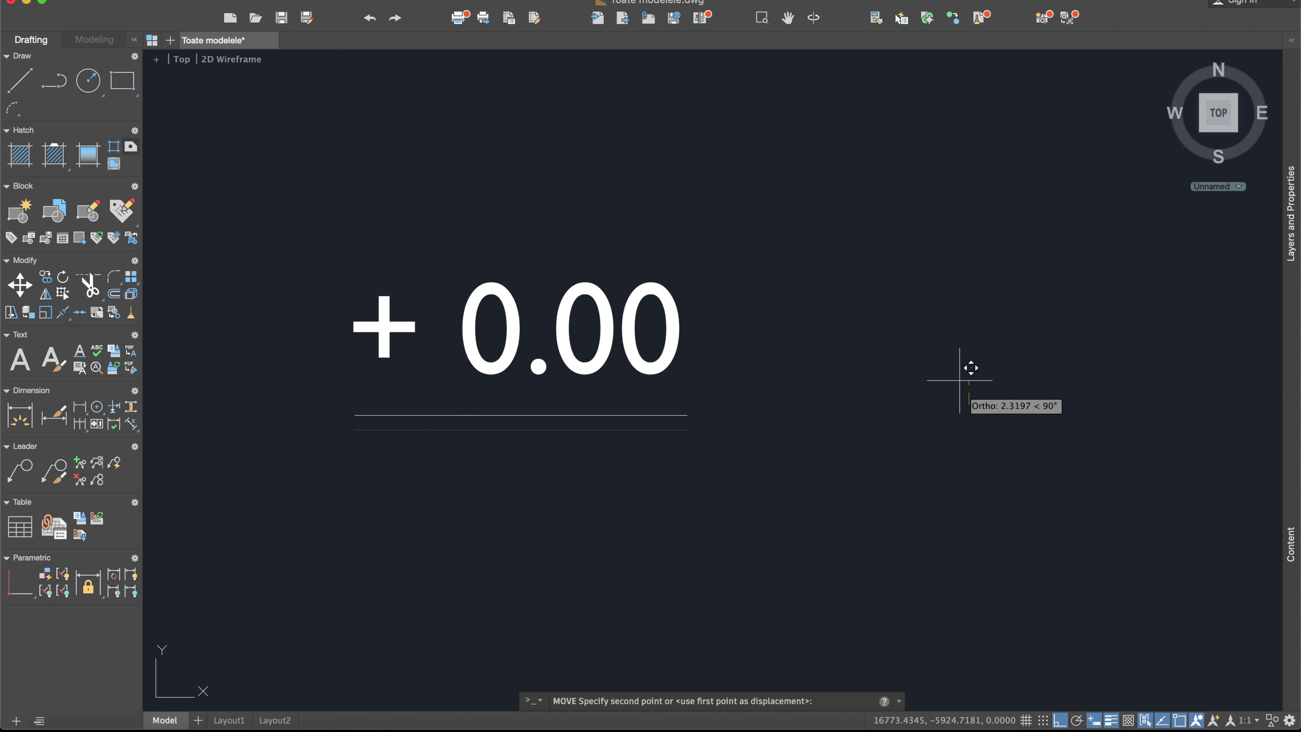
pyautogui.click(942, 374)
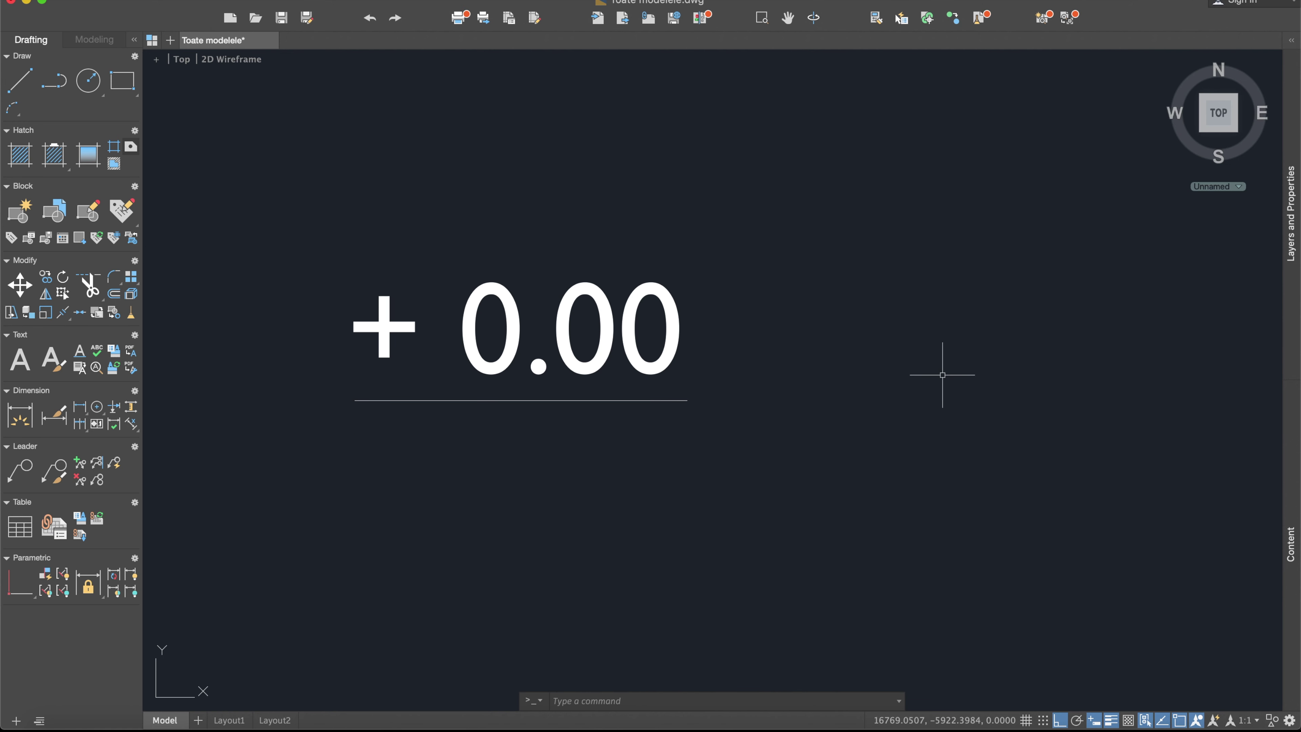
pyautogui.click(14, 81)
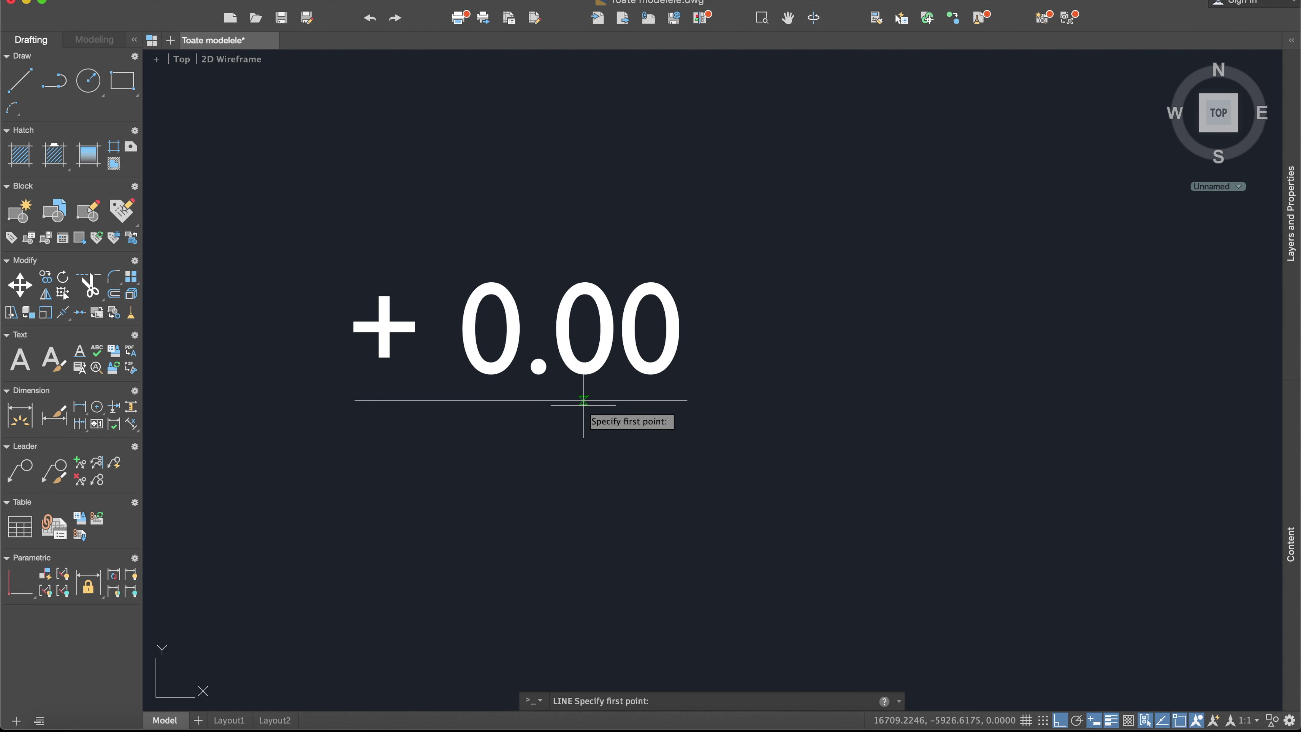
# Draw a vertical stroke down from the reference line and a 30-unit 45° diagonal.
pyautogui.click(620, 400)
pyautogui.click(620, 458)
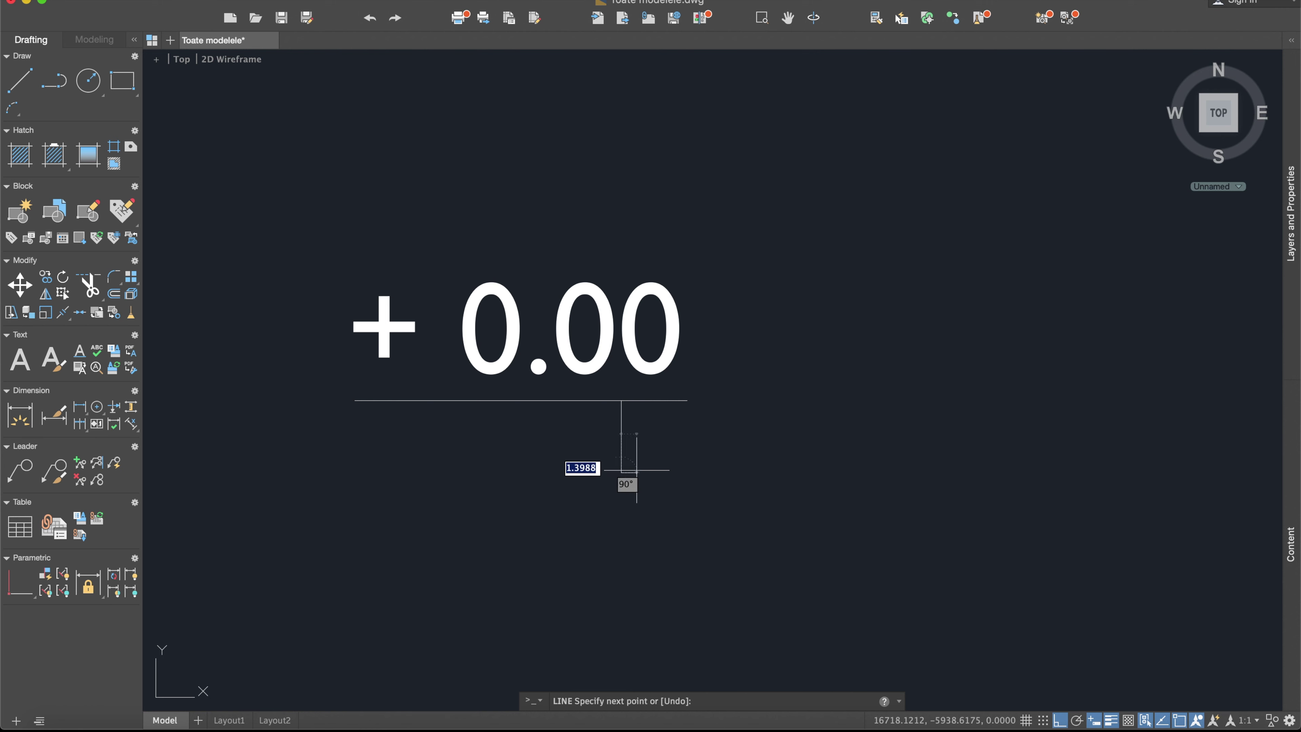
pyautogui.click(1059, 720)
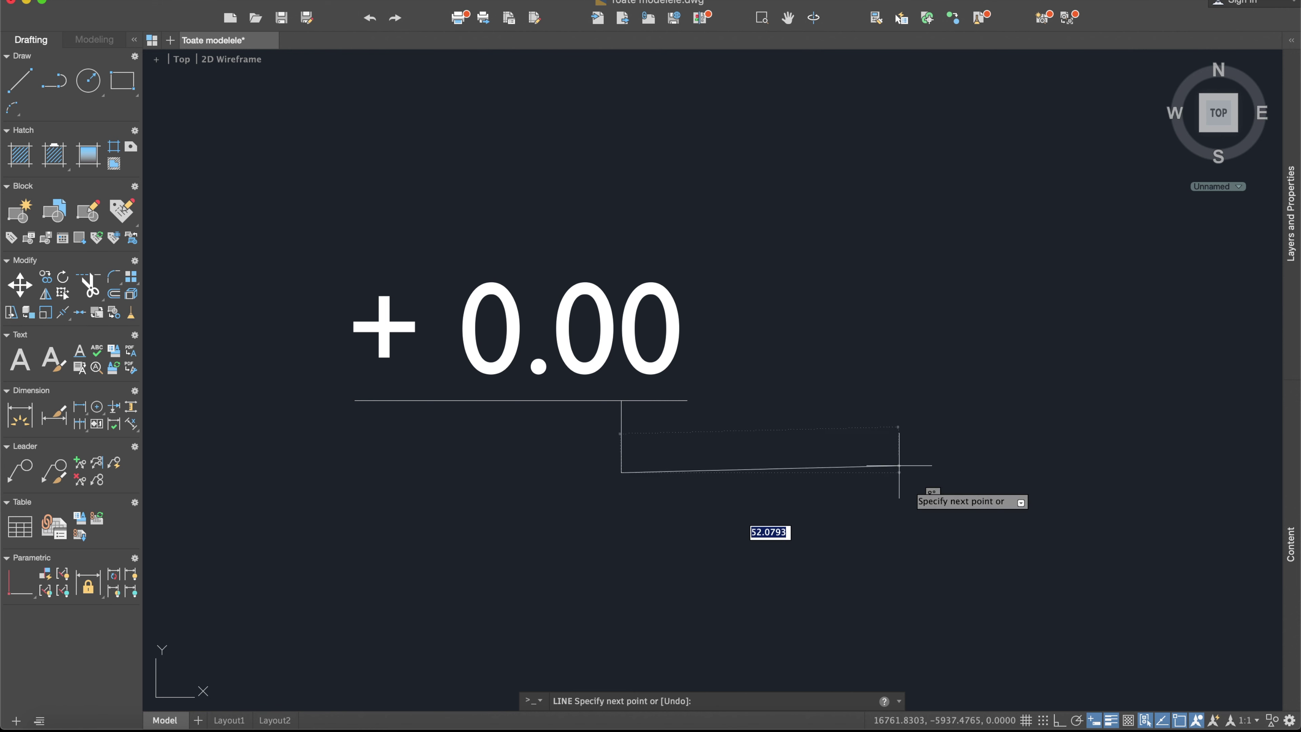
pyautogui.press('F8')
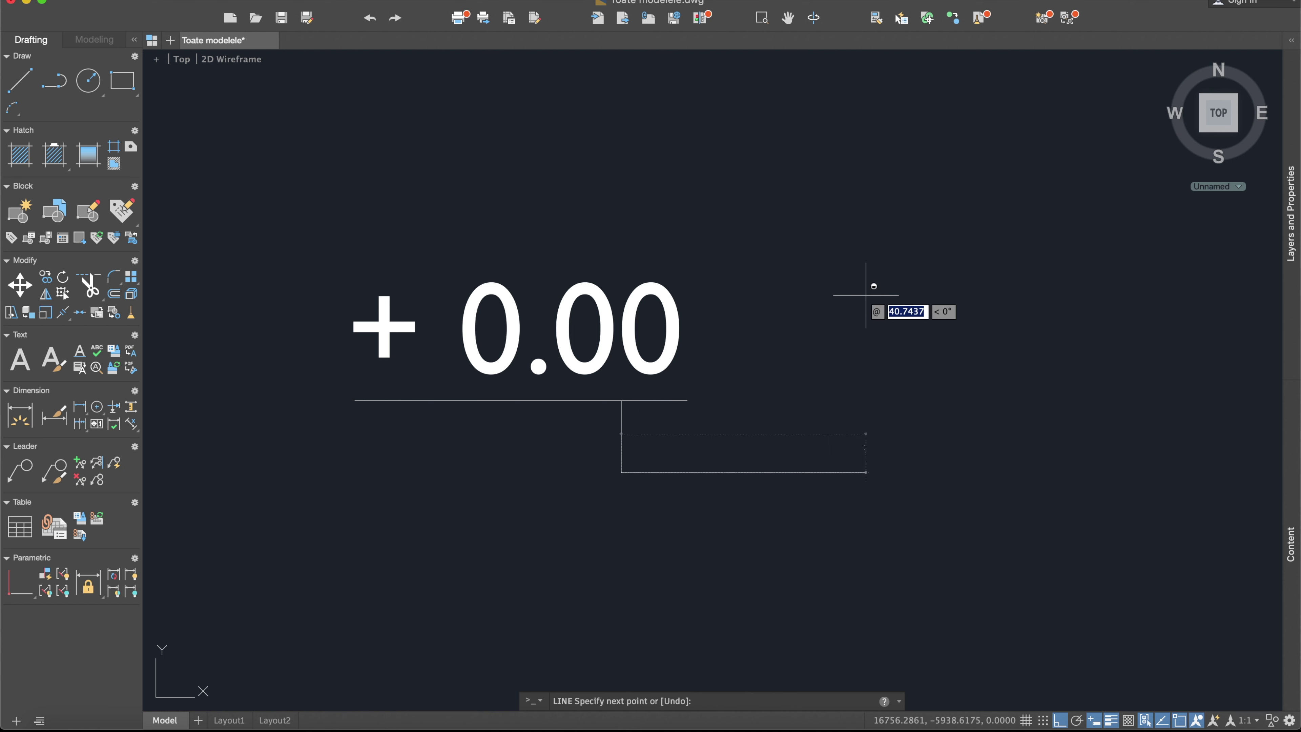
pyautogui.press('F8')
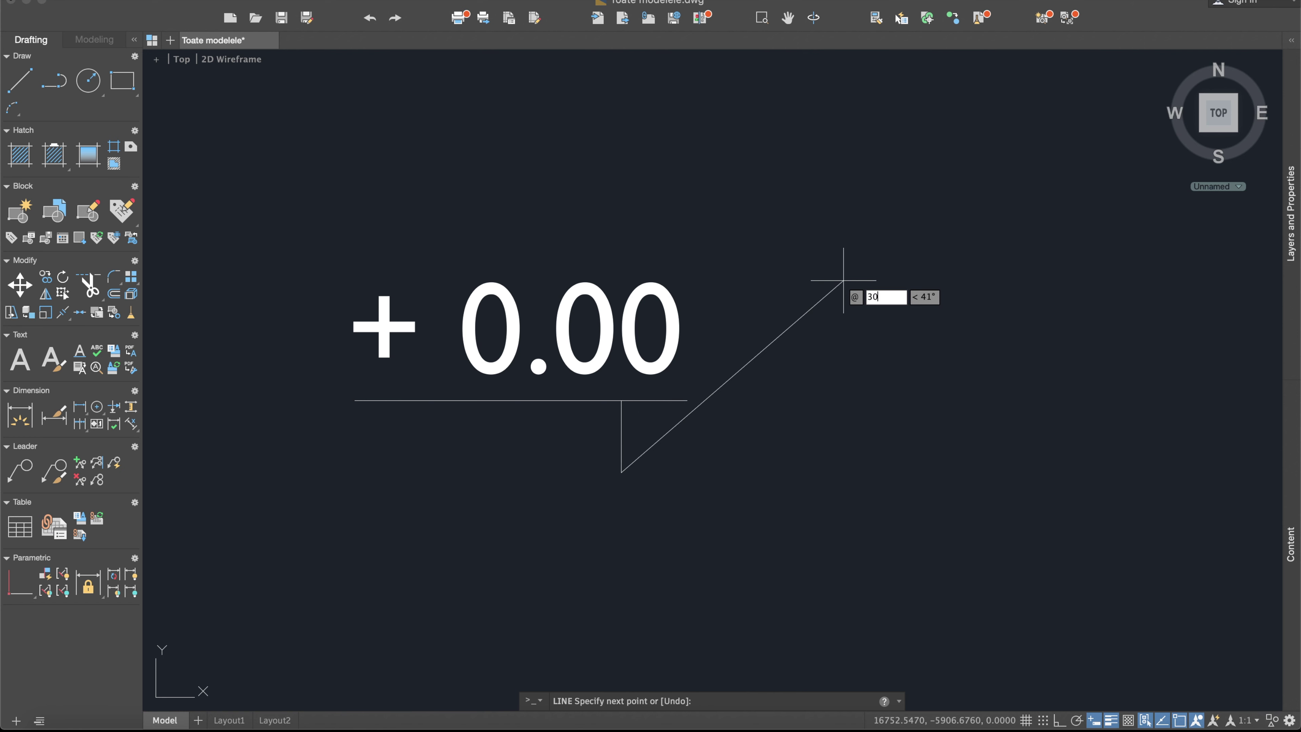
pyautogui.press('Tab')
pyautogui.press('Return')
pyautogui.press('Escape')
pyautogui.scroll(4, 619, 421)
# Fillet the diagonal to the horizontal line with radius 0 for a sharp corner.
pyautogui.write('fillet')
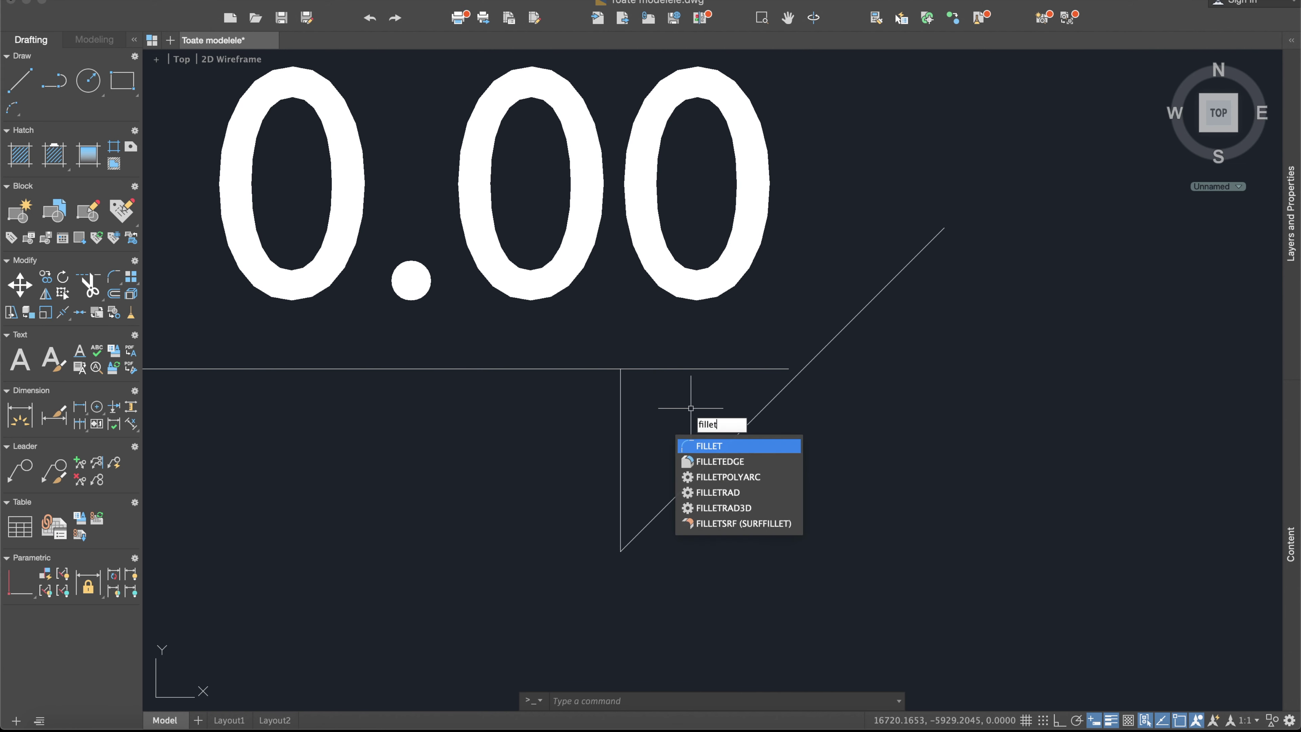
pyautogui.press('Return')
pyautogui.write('r')
pyautogui.press('Return')
pyautogui.press('Return')
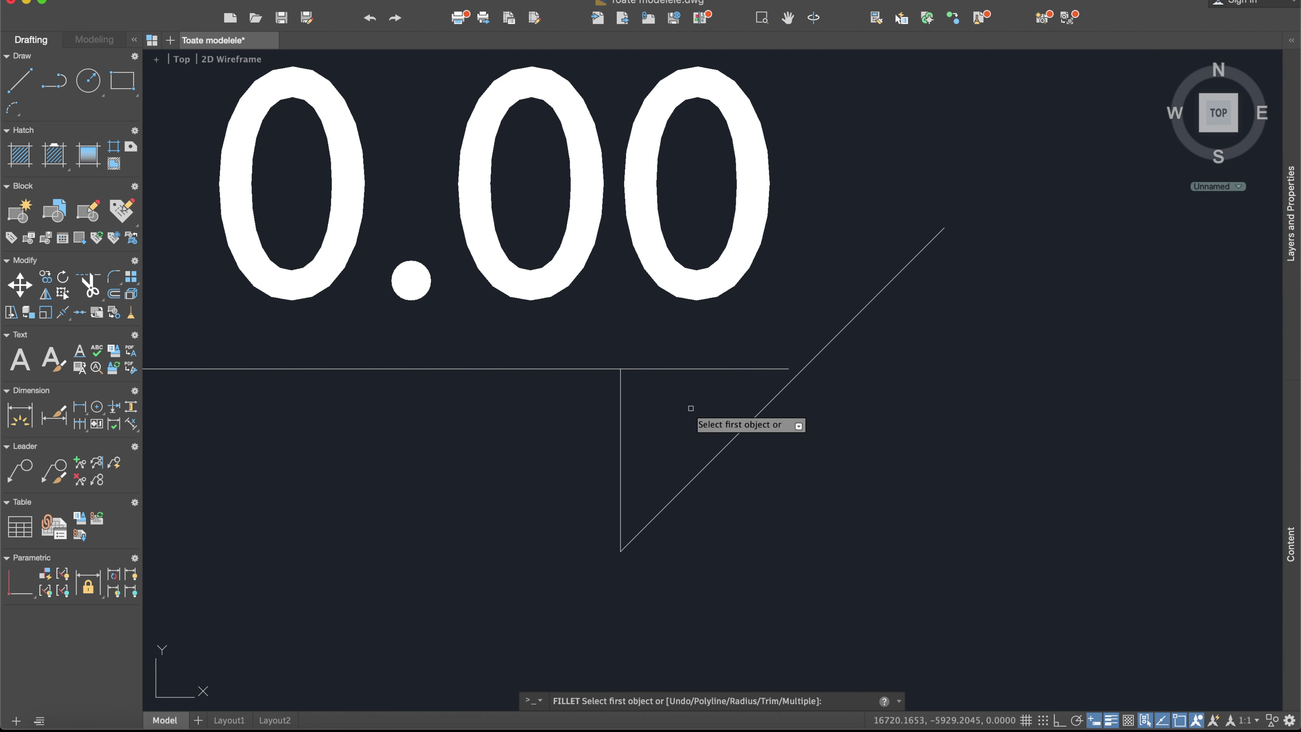
pyautogui.click(713, 368)
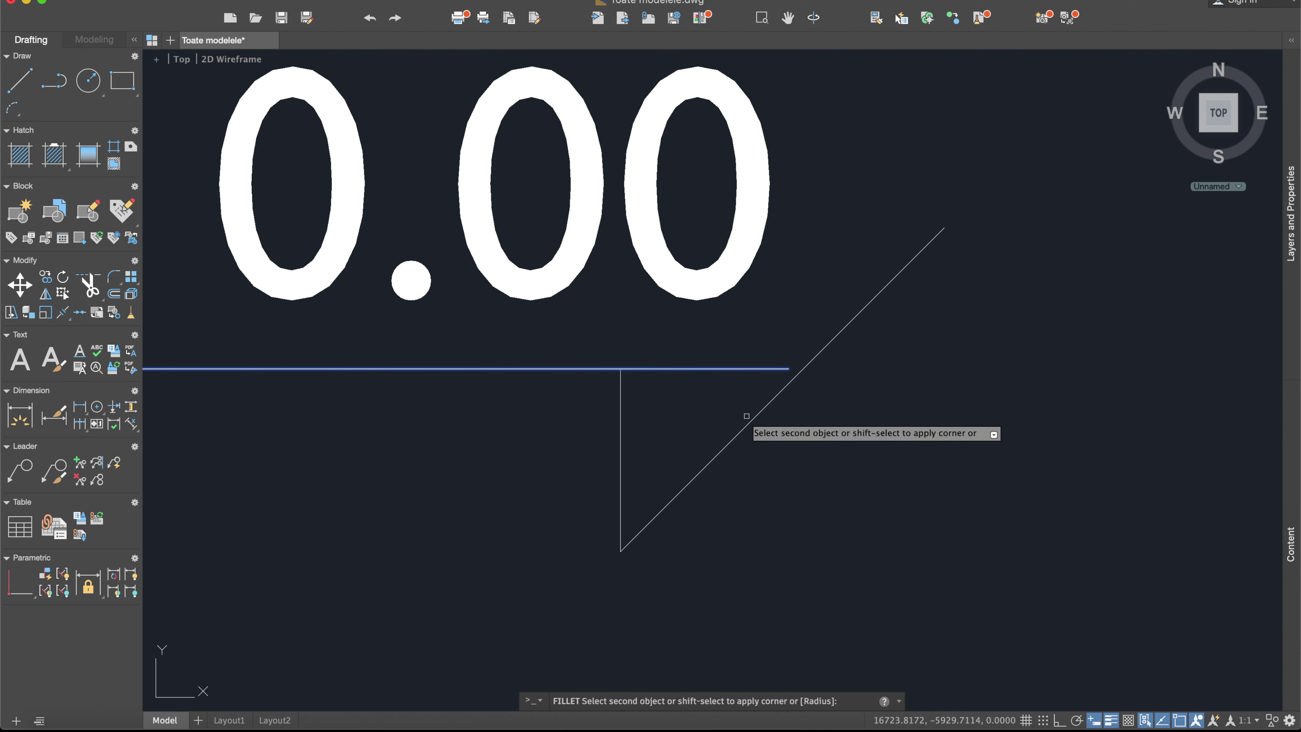
pyautogui.click(736, 422)
pyautogui.write('mirr')
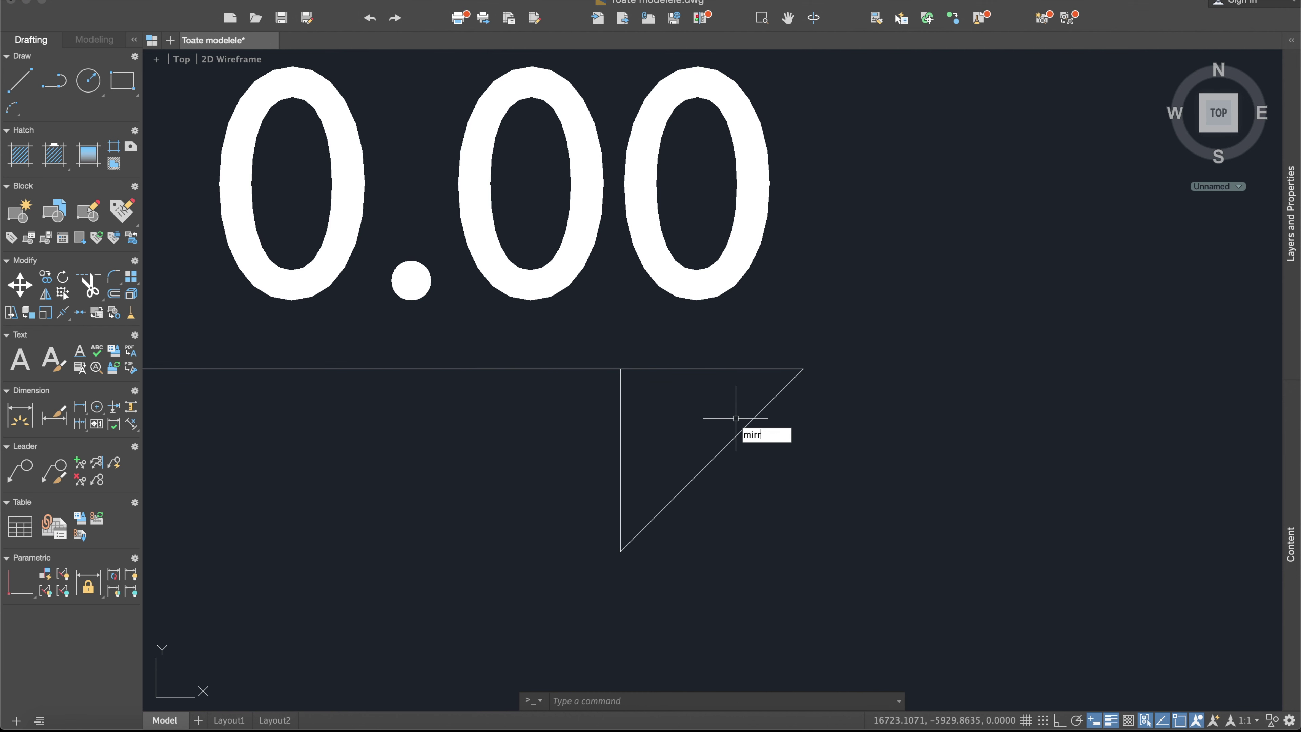
# Mirror the diagonal about the vertical line, keeping the original, to close the triangle.
pyautogui.press('Down')
pyautogui.press('Return')
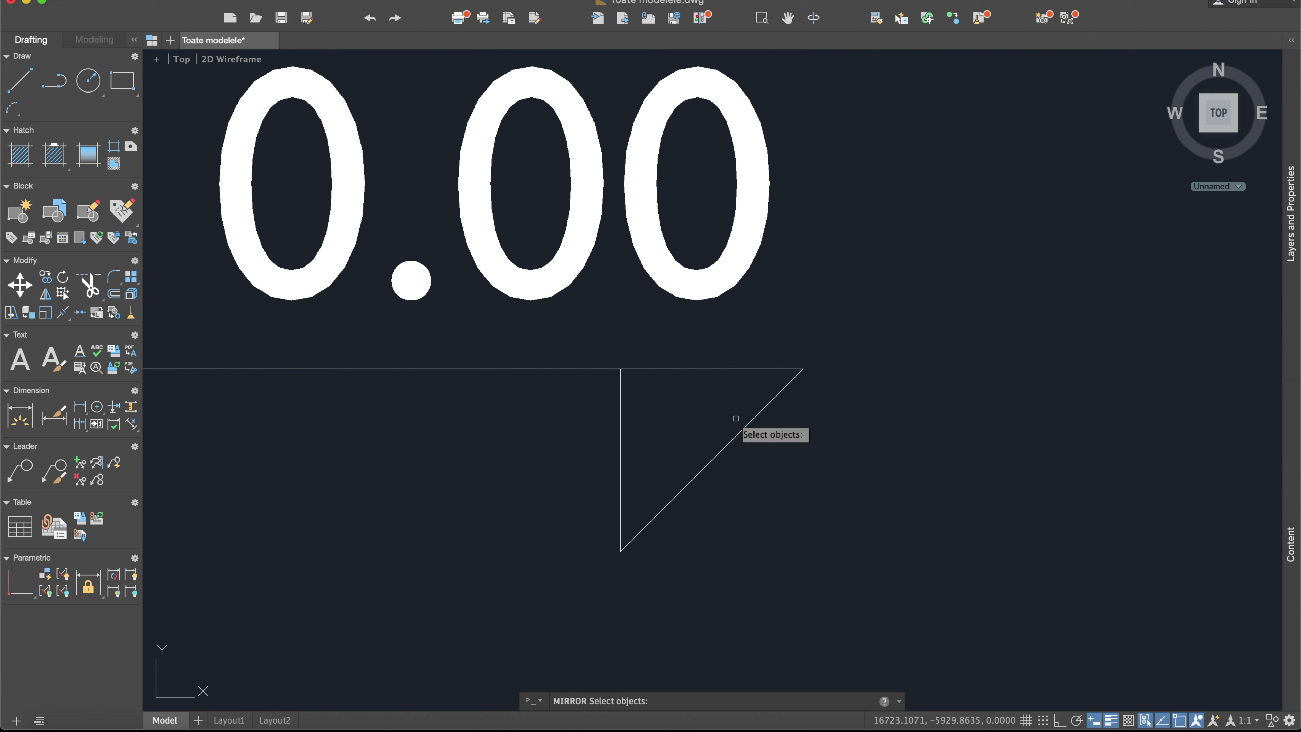
pyautogui.click(734, 438)
pyautogui.press('Return')
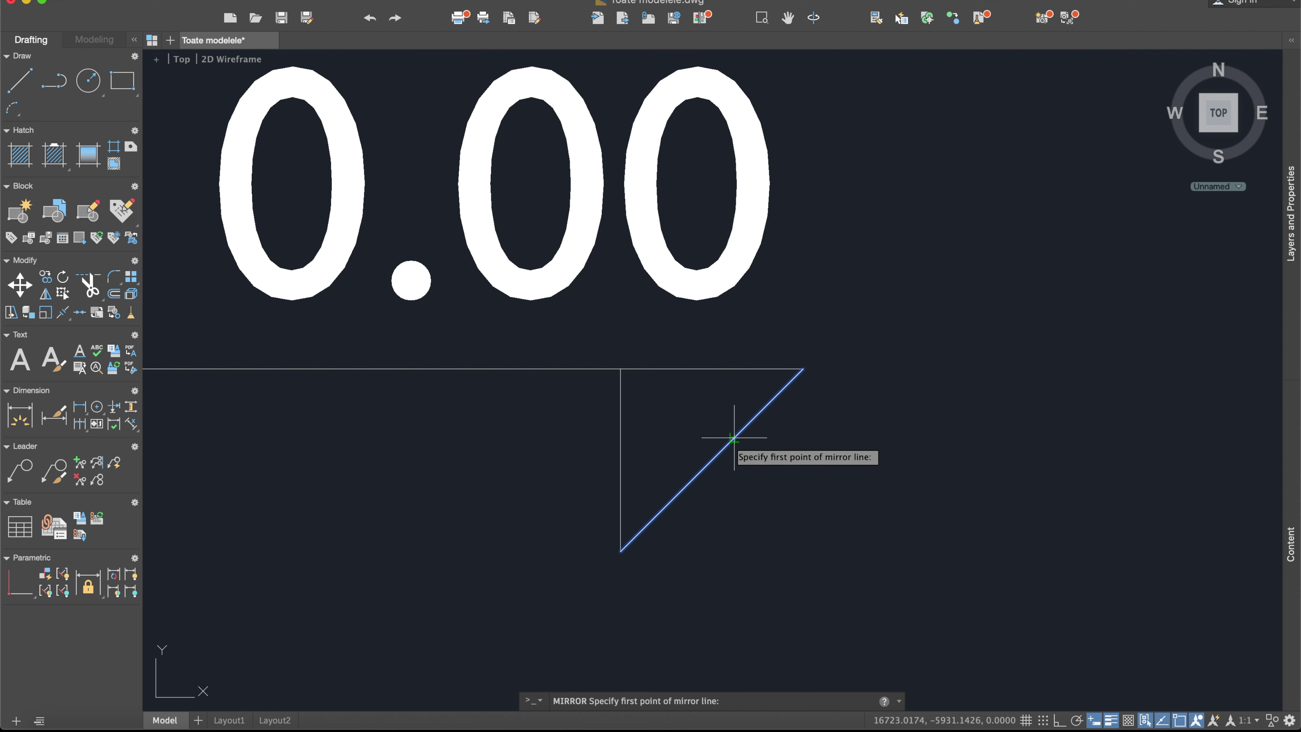
pyautogui.click(620, 369)
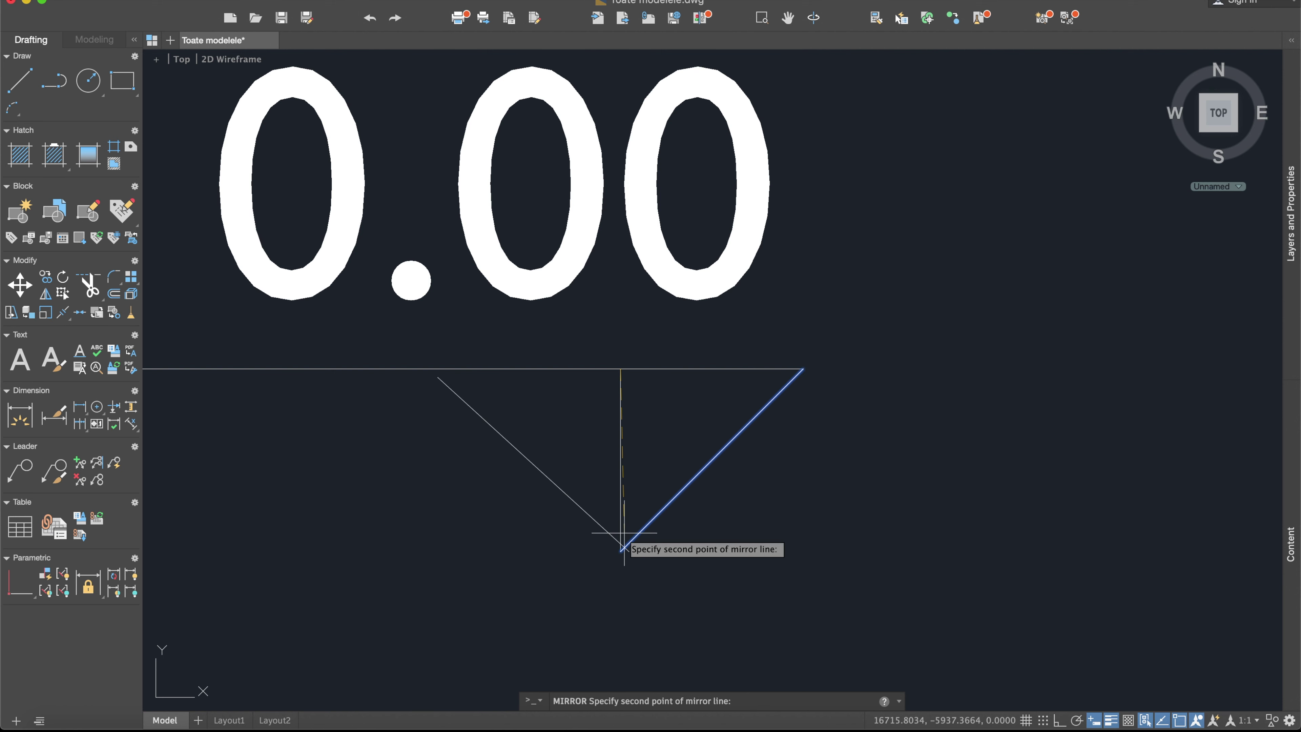
pyautogui.click(620, 551)
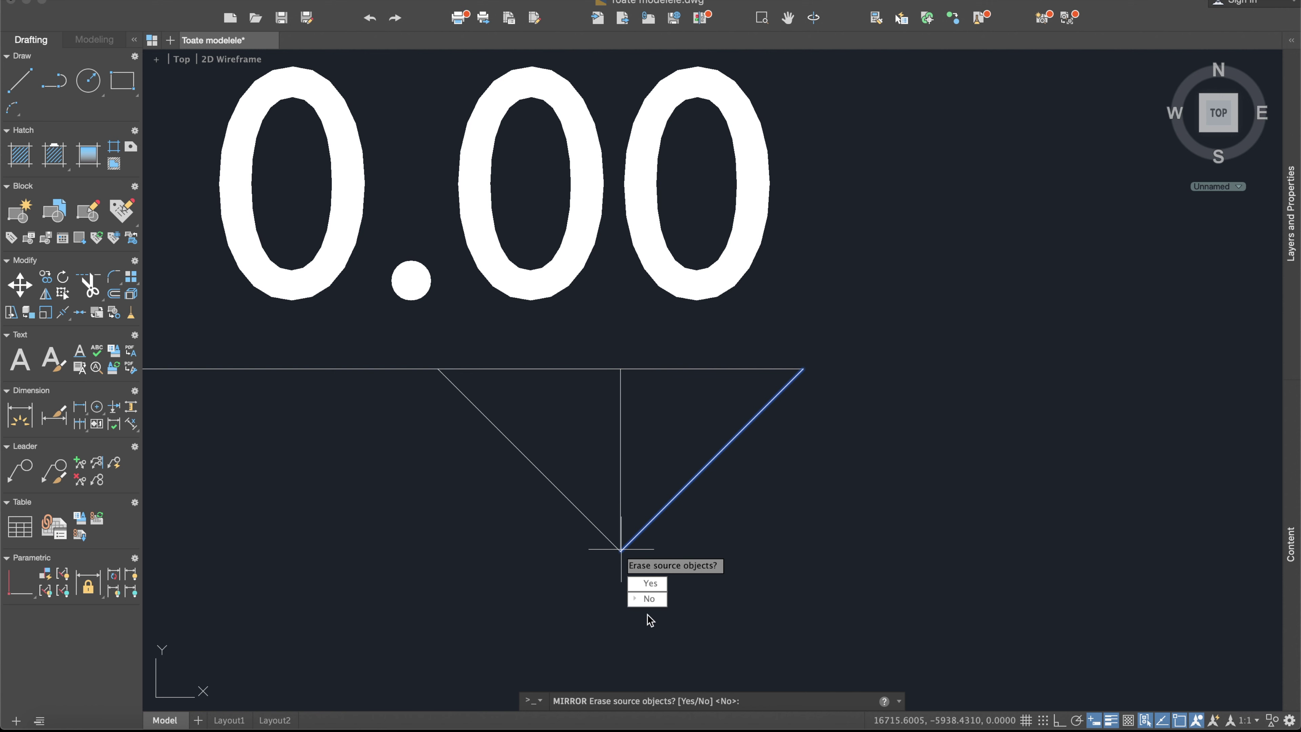
pyautogui.click(648, 601)
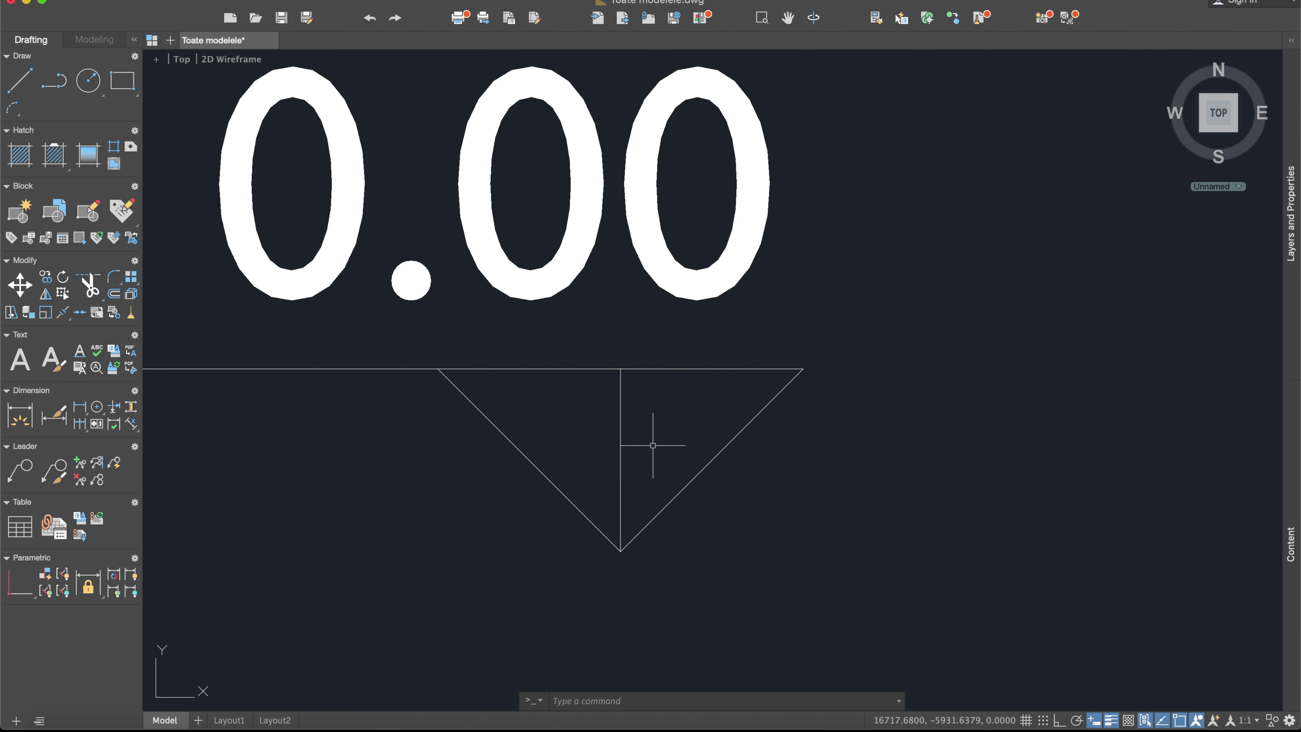
pyautogui.write('hat')
pyautogui.press('Return')
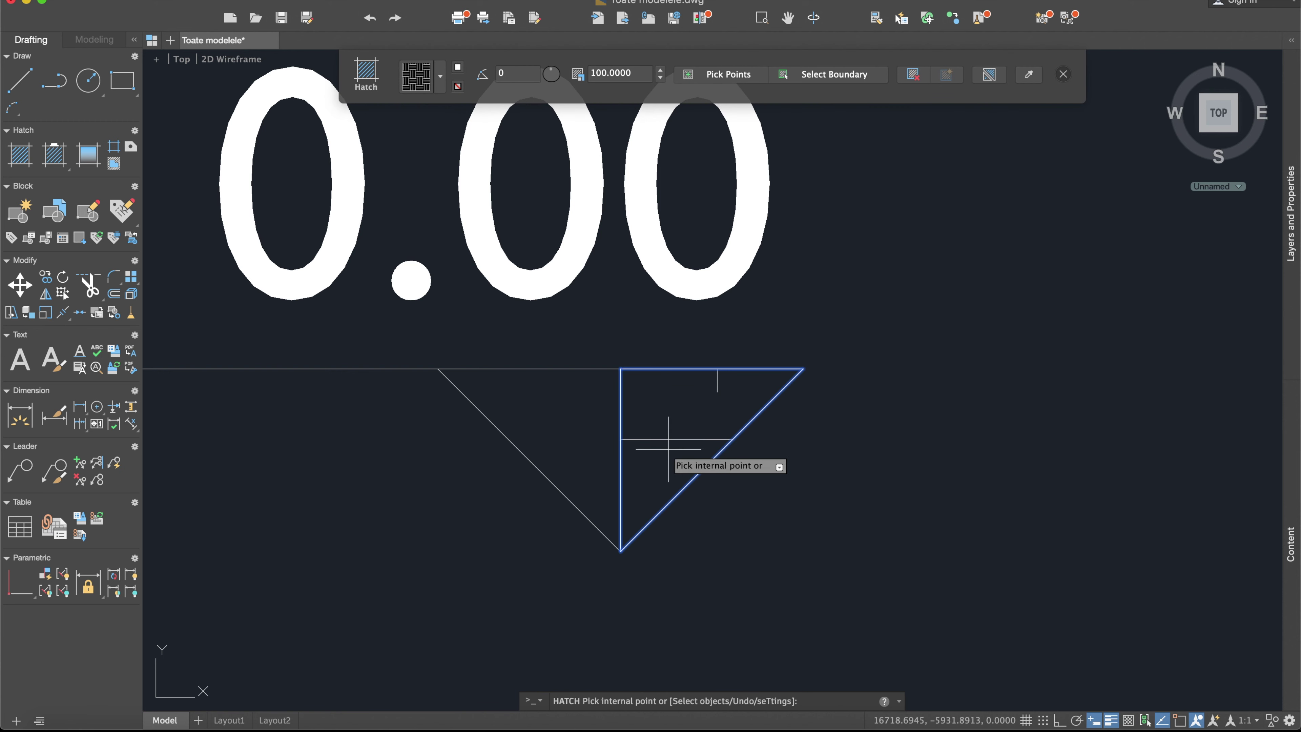
# Fill the triangle's right half with a Solid hatch pattern.
pyautogui.click(440, 75)
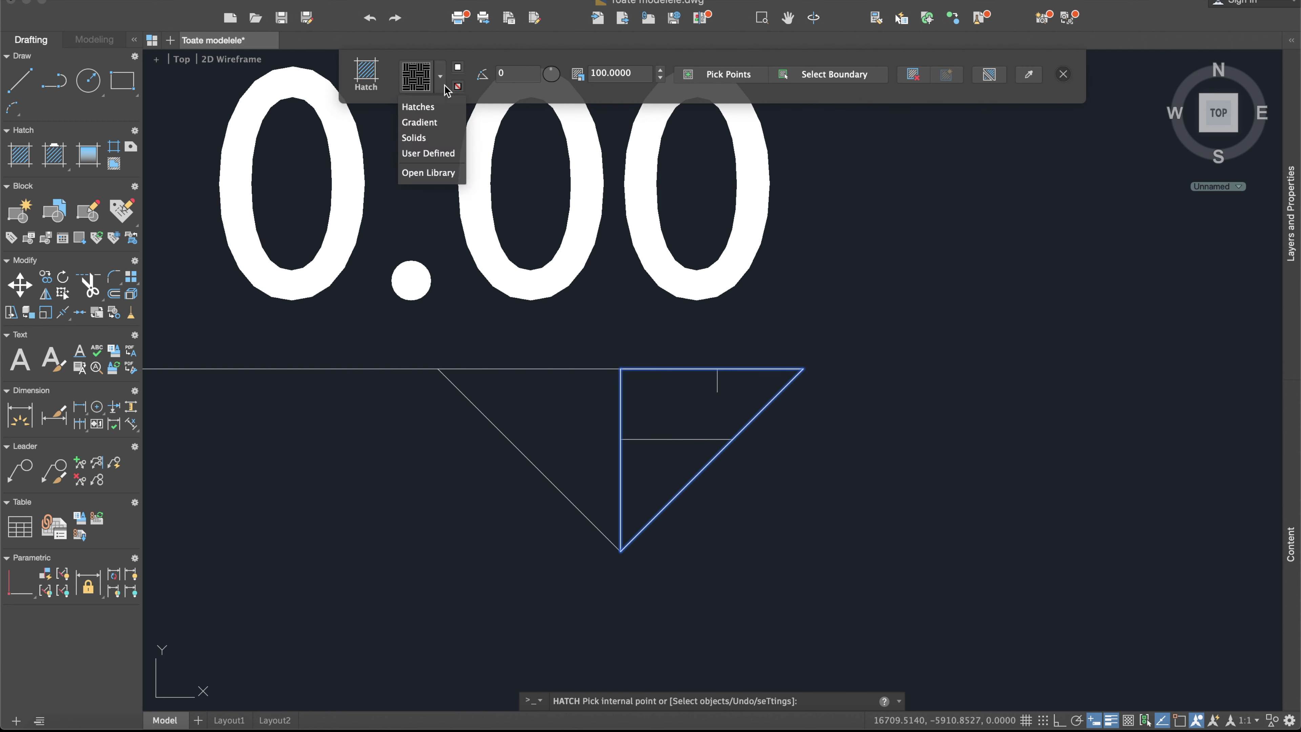
pyautogui.click(414, 137)
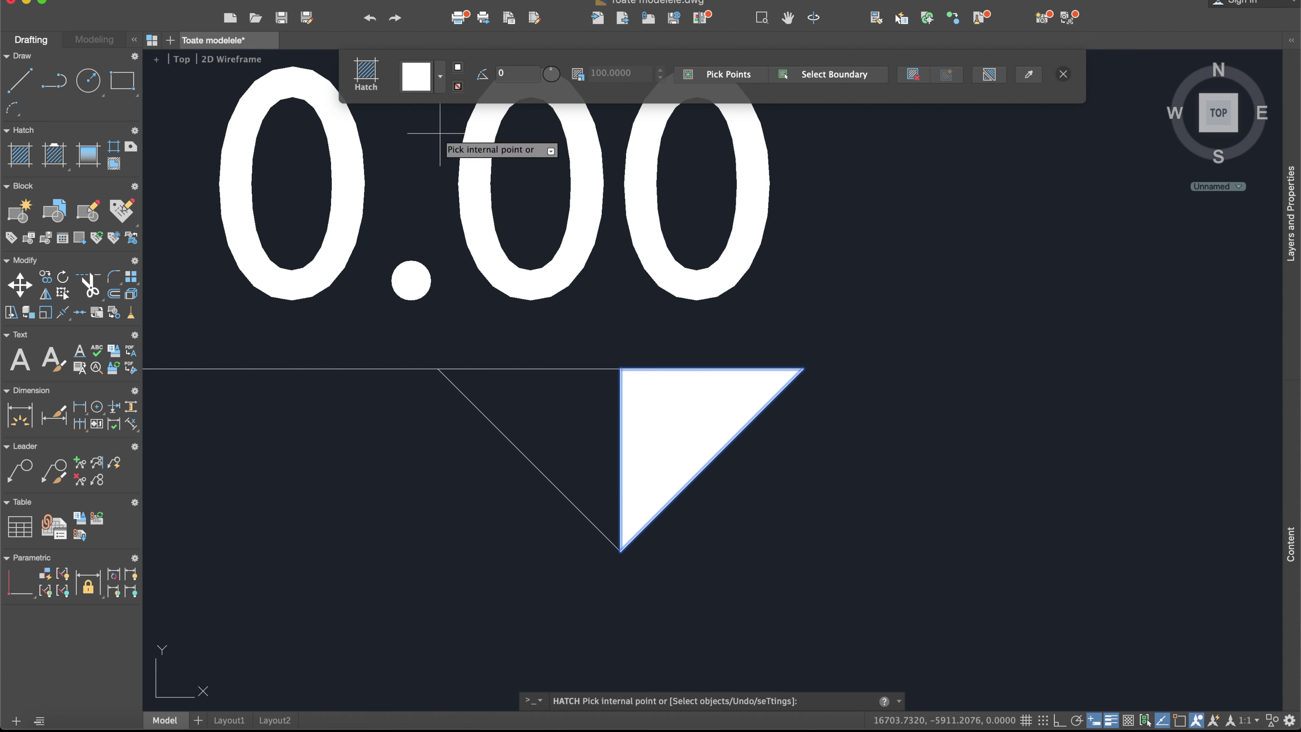
pyautogui.press('Return')
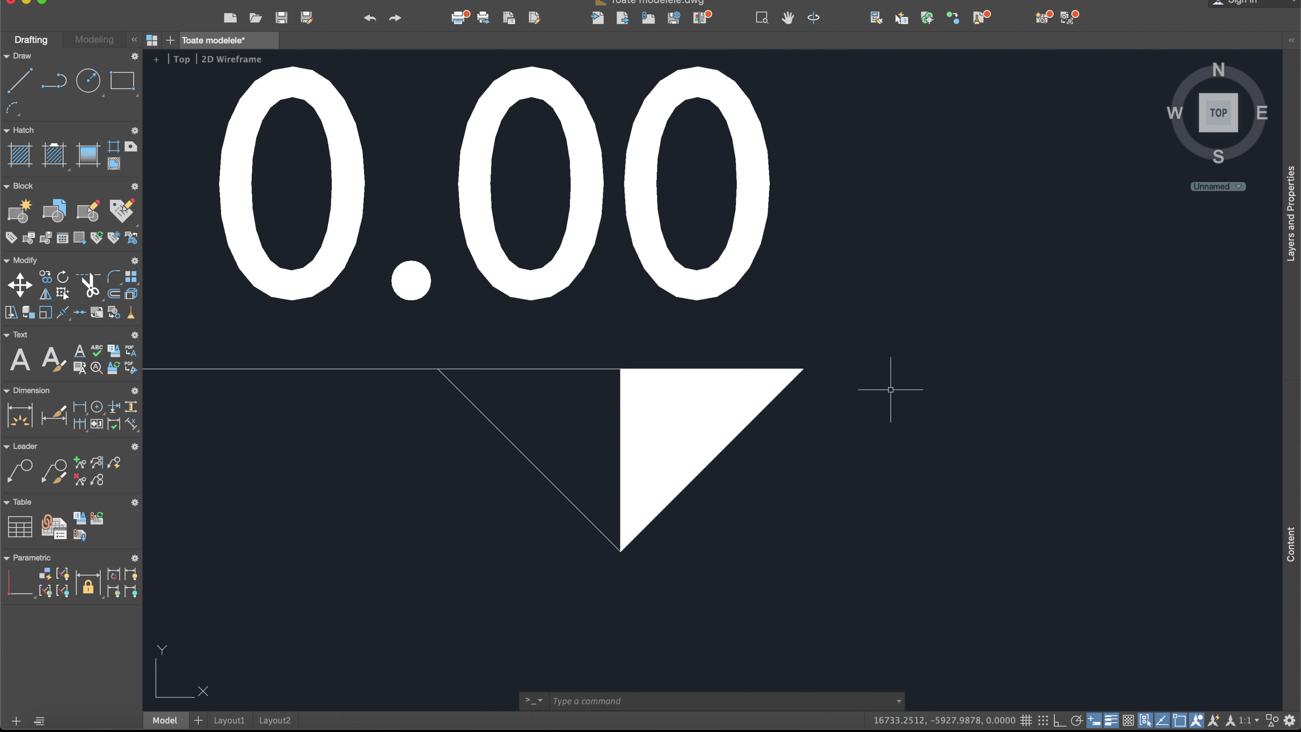
pyautogui.moveTo(889, 388); pyautogui.dragTo(981, 357, button='middle')
pyautogui.scroll(-4, 981, 358)
pyautogui.scroll(-2, 967, 362)
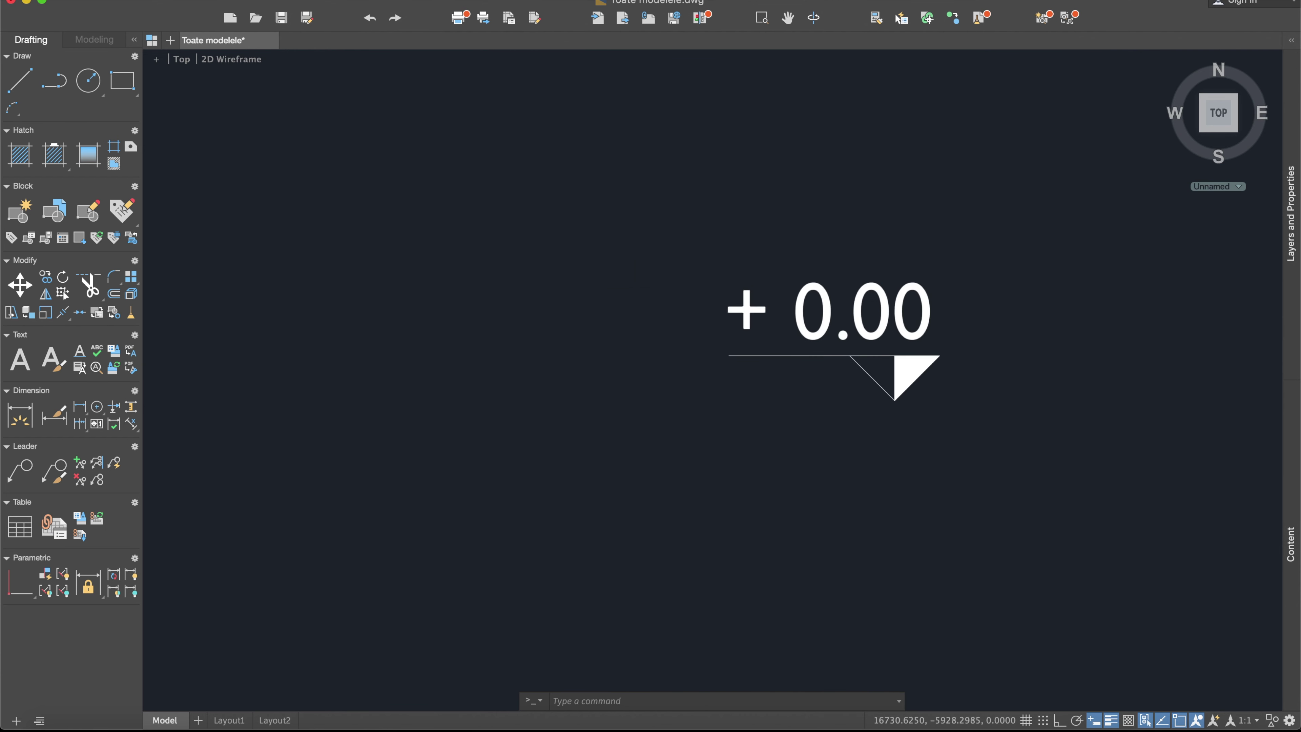
pyautogui.write('move')
pyautogui.press('Return')
# Move the whole + 0.00 marker onto the ground-floor line corner at the facade's right edge.
pyautogui.click(1029, 477)
pyautogui.click(667, 237)
pyautogui.press('Return')
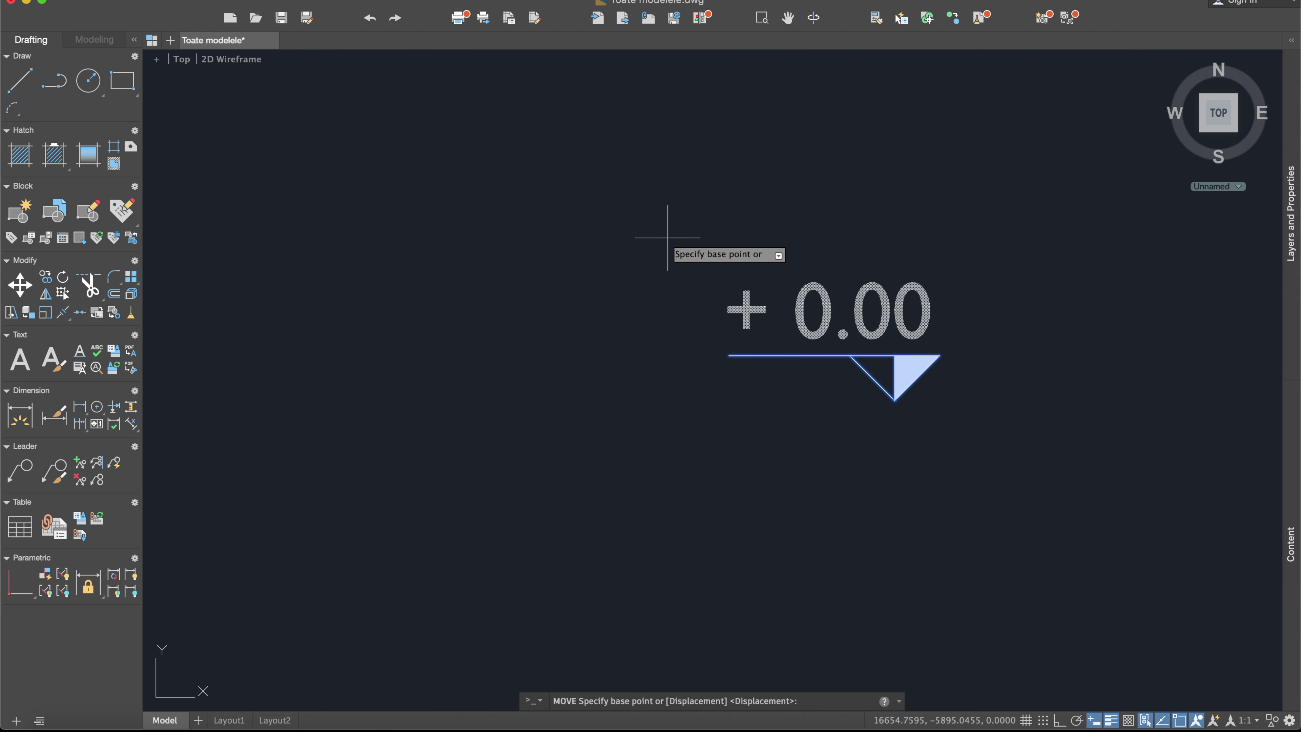
pyautogui.click(727, 249)
pyautogui.scroll(-5, 748, 236)
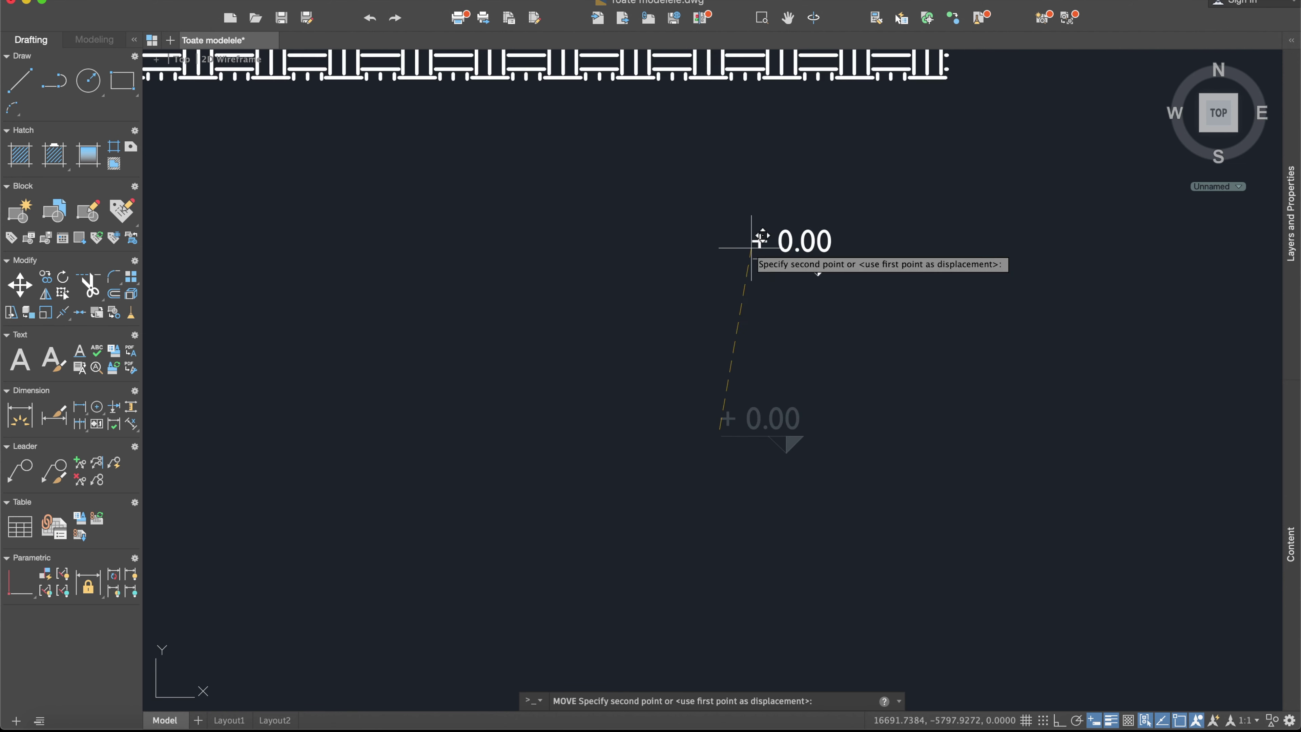
pyautogui.scroll(-2, 725, 290)
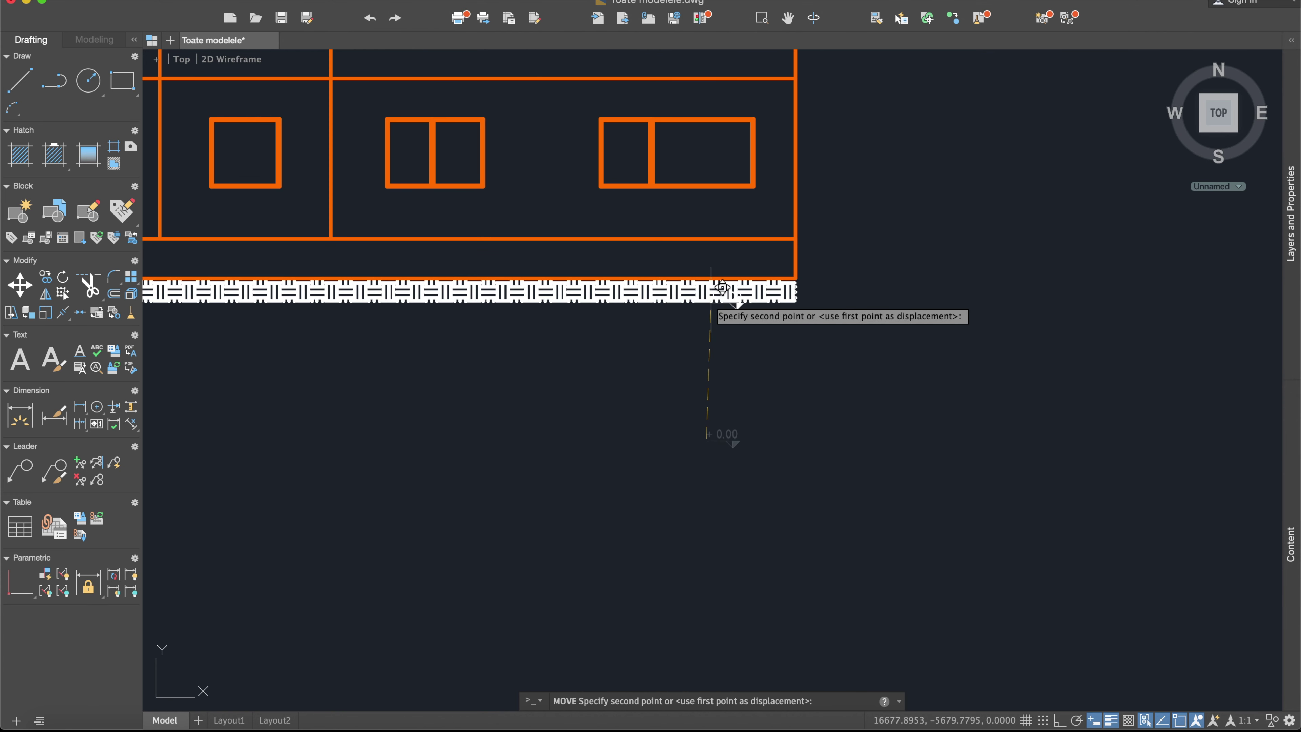
pyautogui.moveTo(711, 277); pyautogui.dragTo(693, 269, button='middle')
pyautogui.scroll(-3, 836, 378)
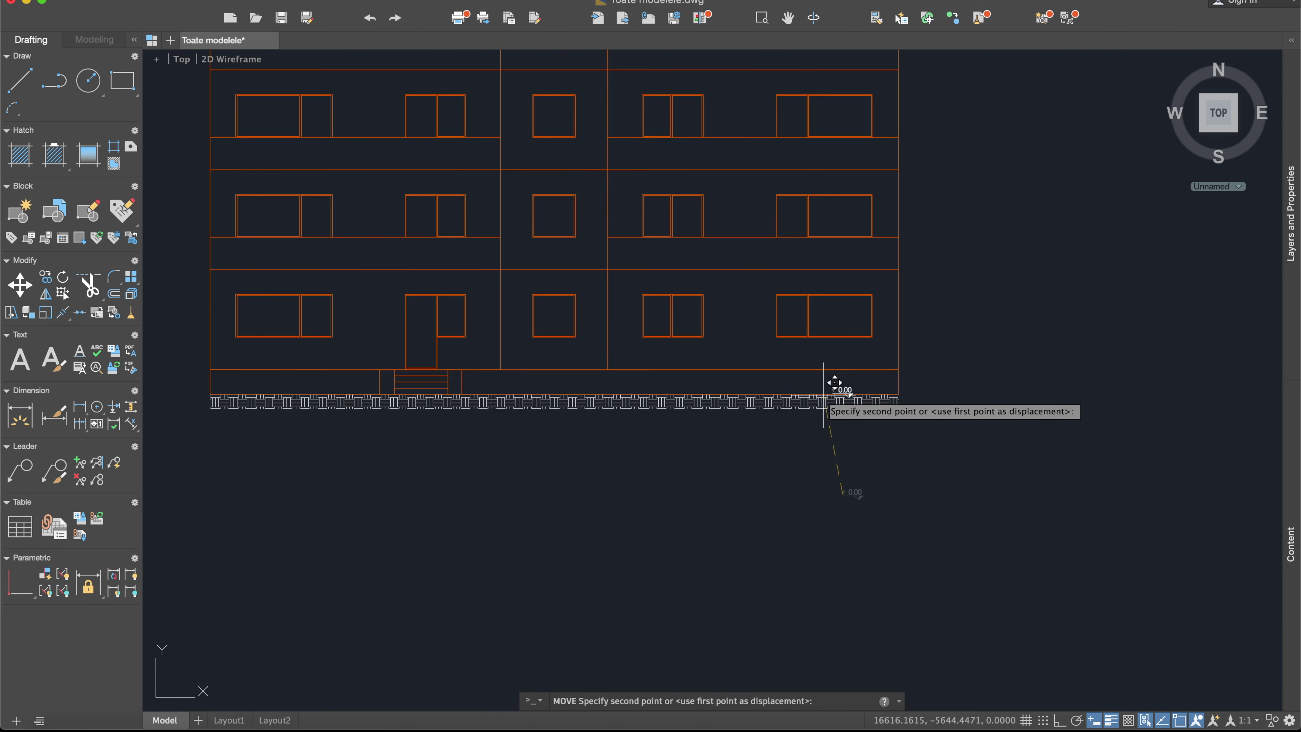
pyautogui.scroll(4, 894, 342)
pyautogui.moveTo(895, 342); pyautogui.dragTo(772, 344, button='middle')
pyautogui.scroll(2, 766, 323)
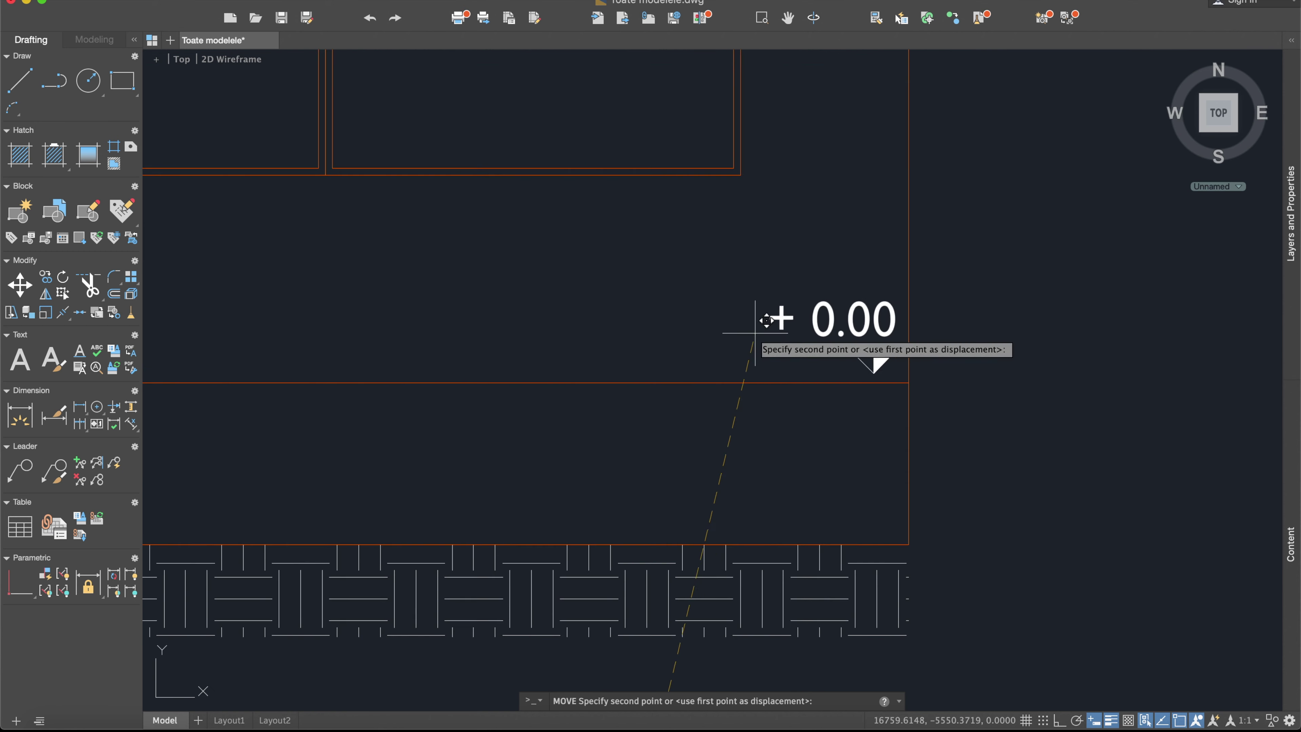
pyautogui.scroll(2, 764, 323)
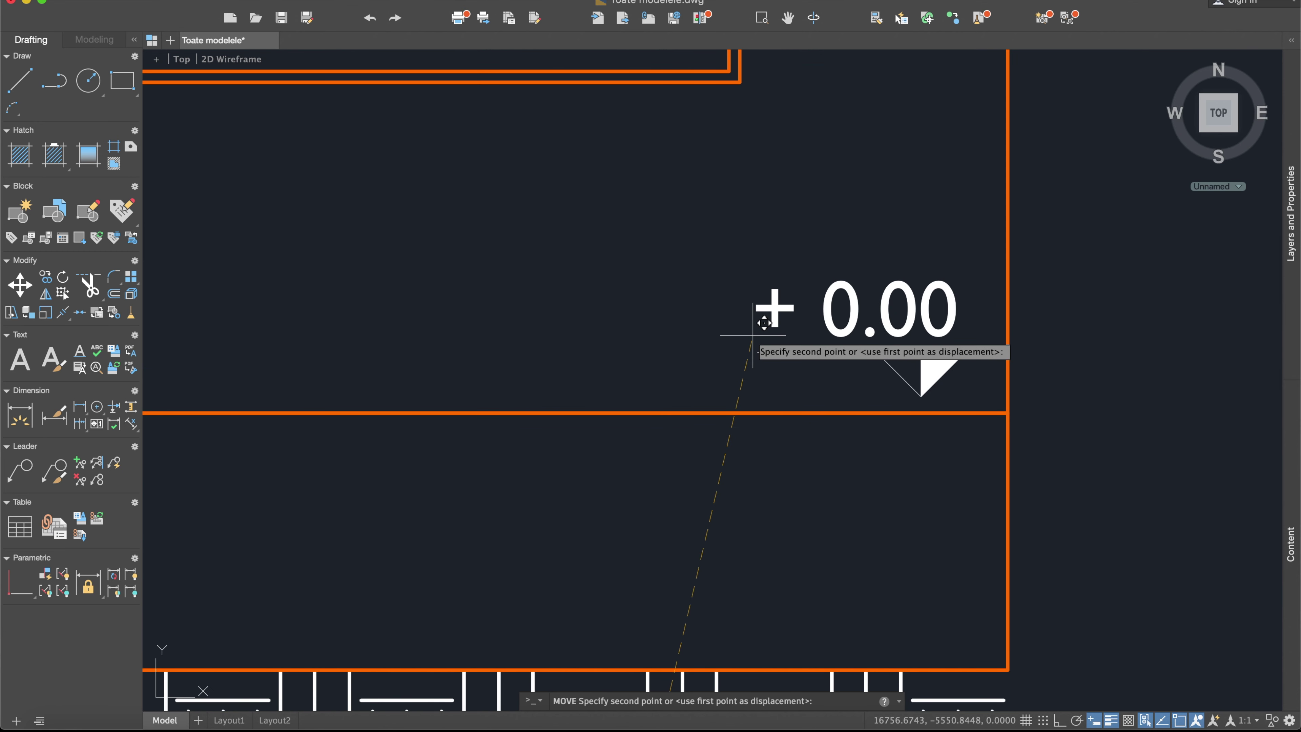
pyautogui.click(753, 336)
pyautogui.scroll(-4, 917, 421)
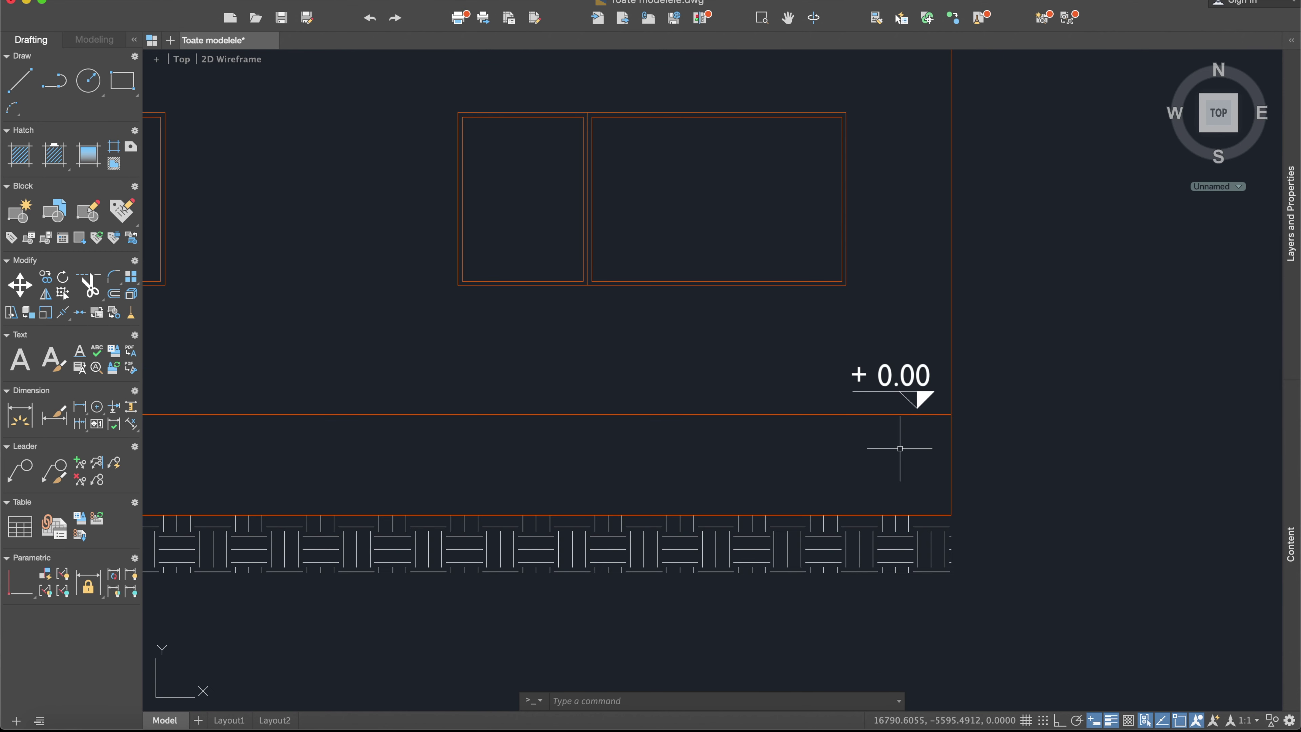
pyautogui.write('copy')
pyautogui.press('Return')
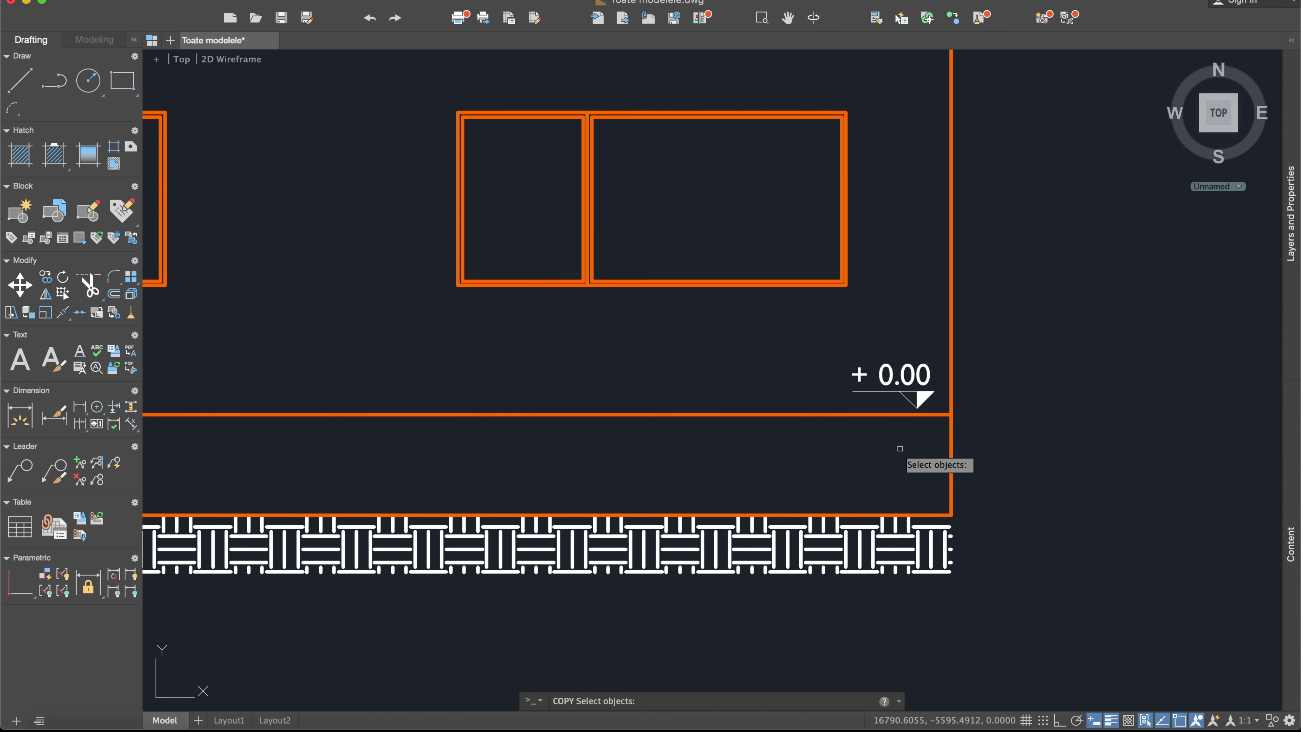
# Copy the + 0.00 marker down to the plinth's top corner.
pyautogui.click(929, 402)
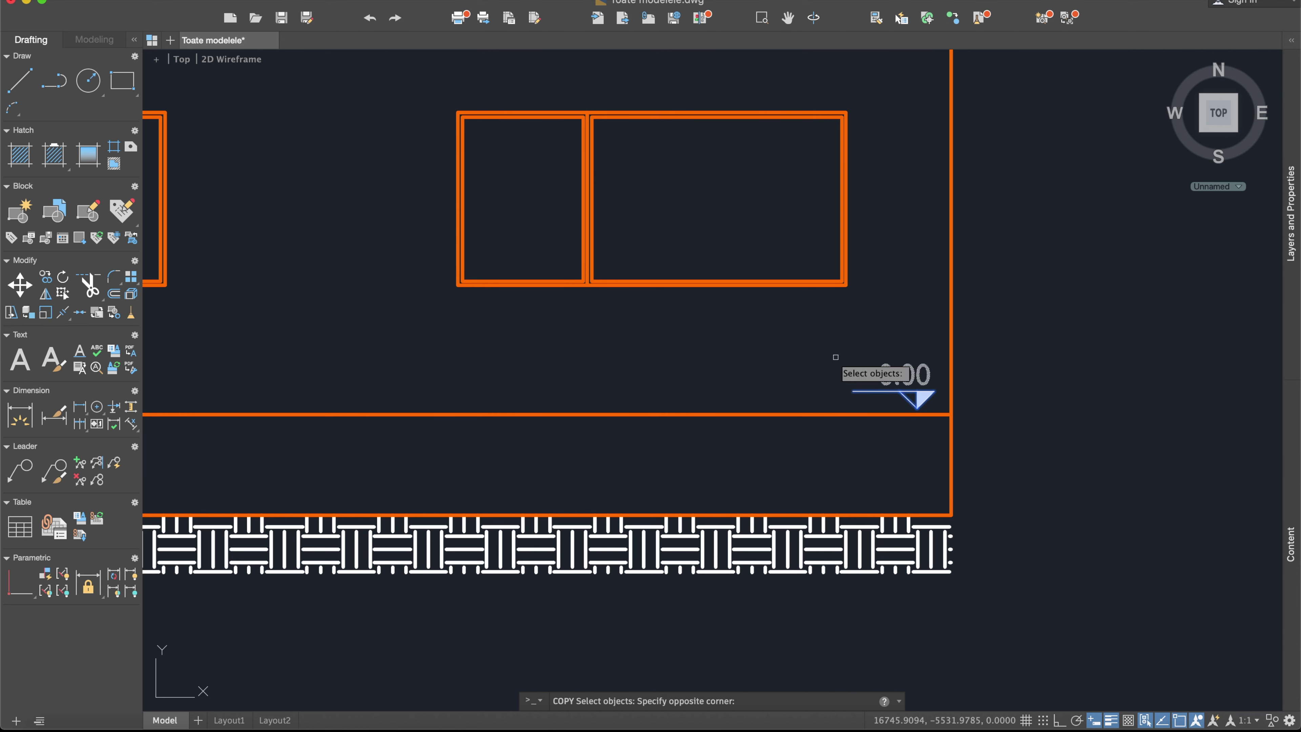
pyautogui.click(848, 355)
pyautogui.press('Return')
pyautogui.scroll(2, 1088, 421)
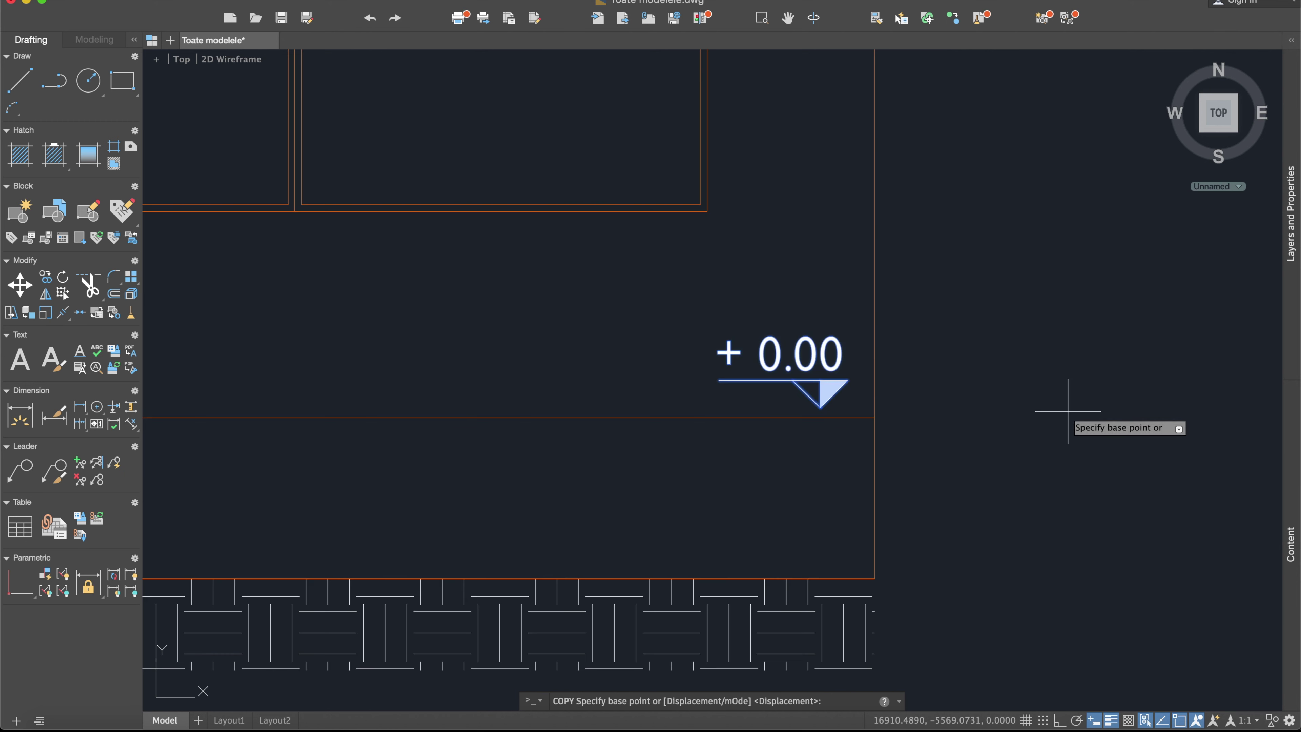
pyautogui.click(874, 417)
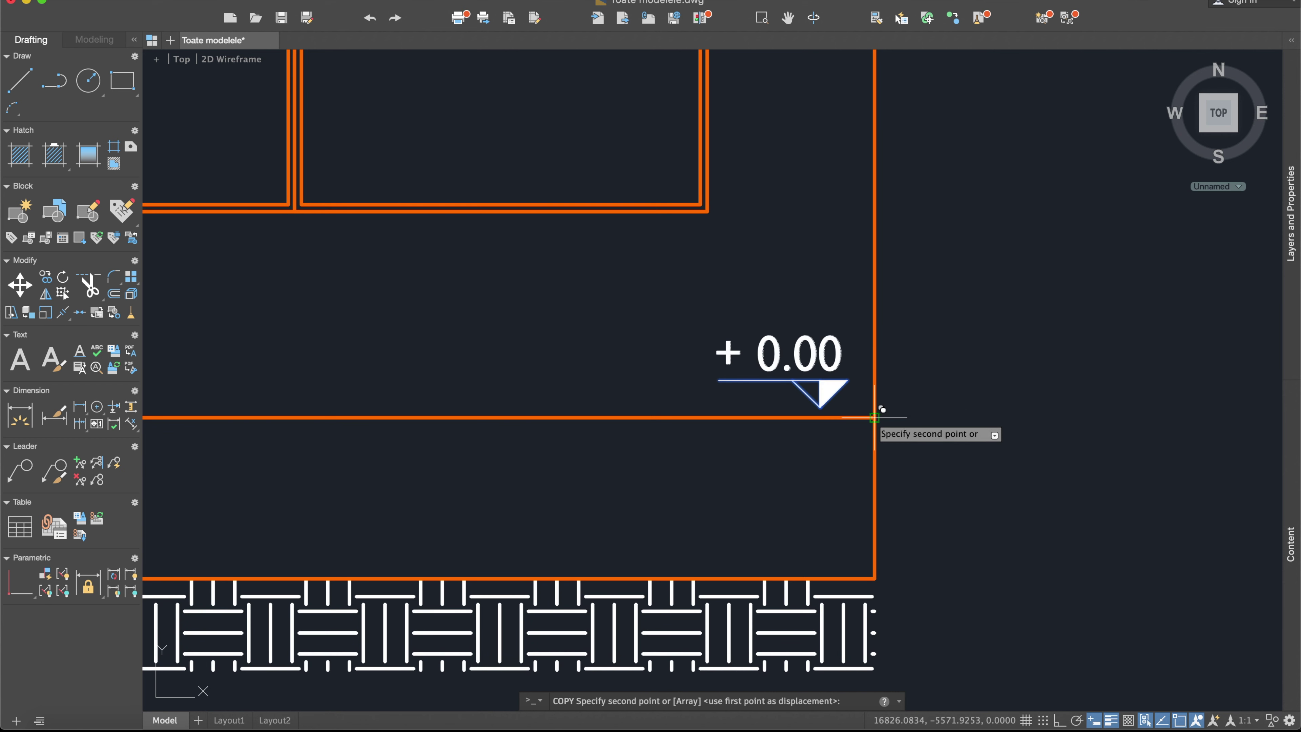
pyautogui.click(874, 578)
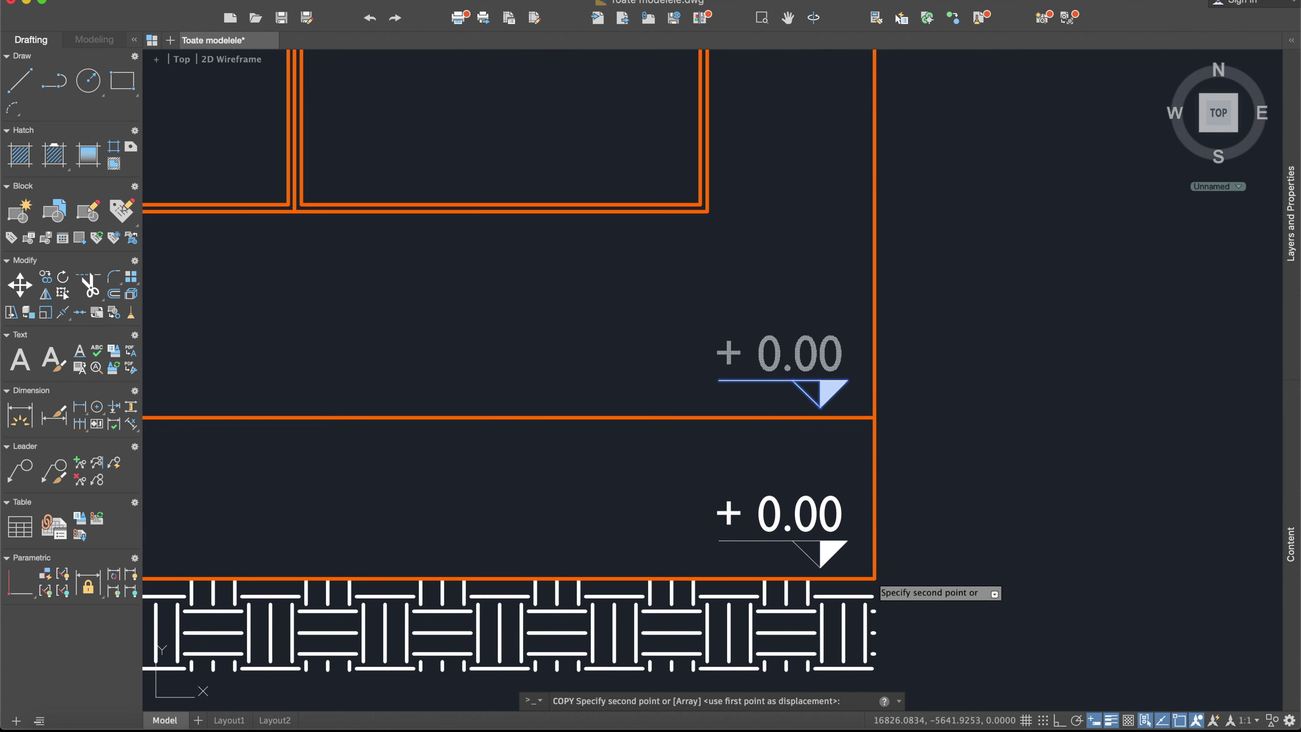
pyautogui.press('Return')
# Edit the copied marker's label to read - 0.70.
pyautogui.doubleClick(766, 518)
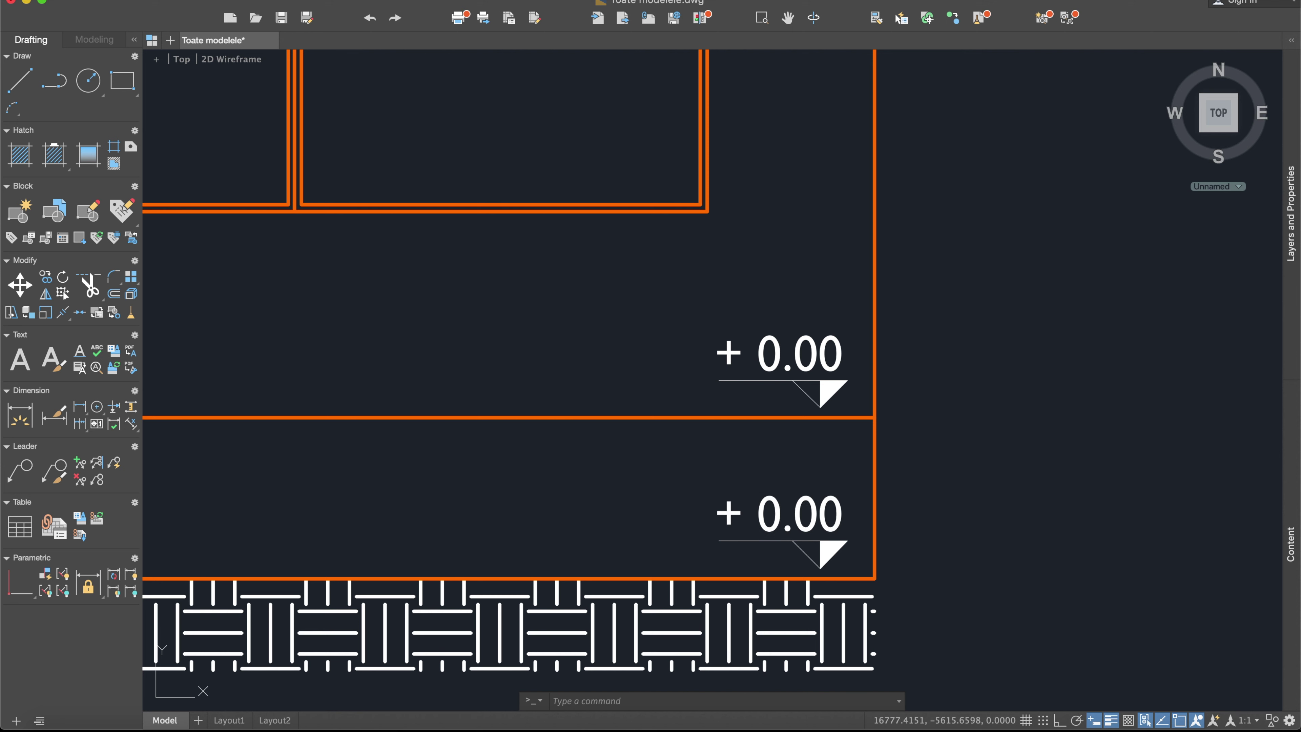
pyautogui.press('Right')
pyautogui.press('Left')
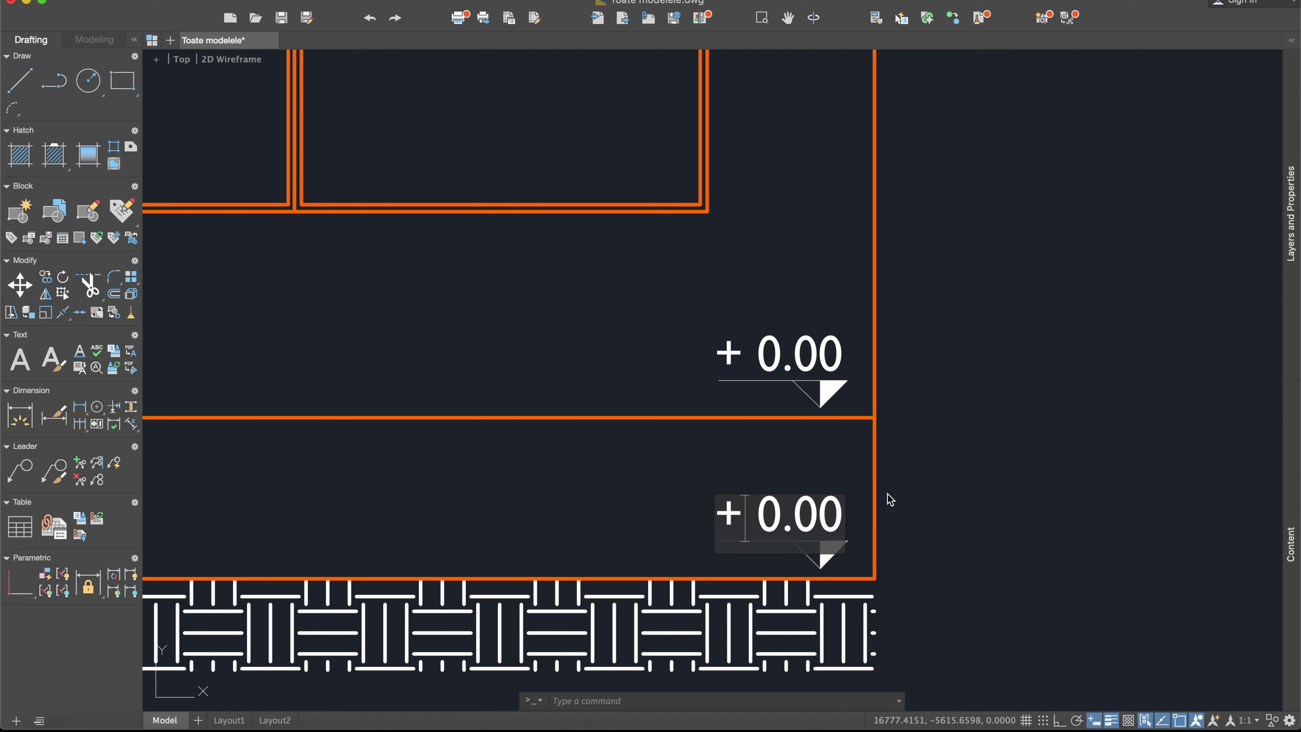
pyautogui.write('-')
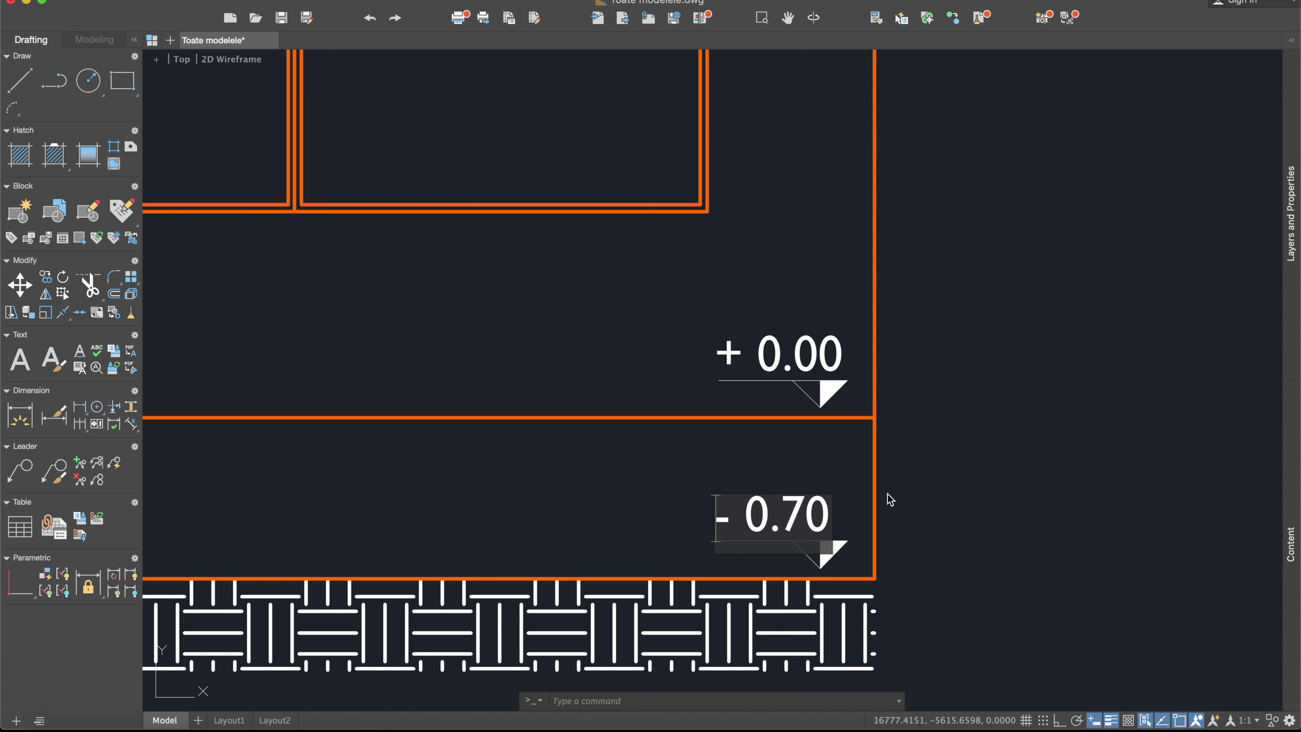
pyautogui.click(891, 499)
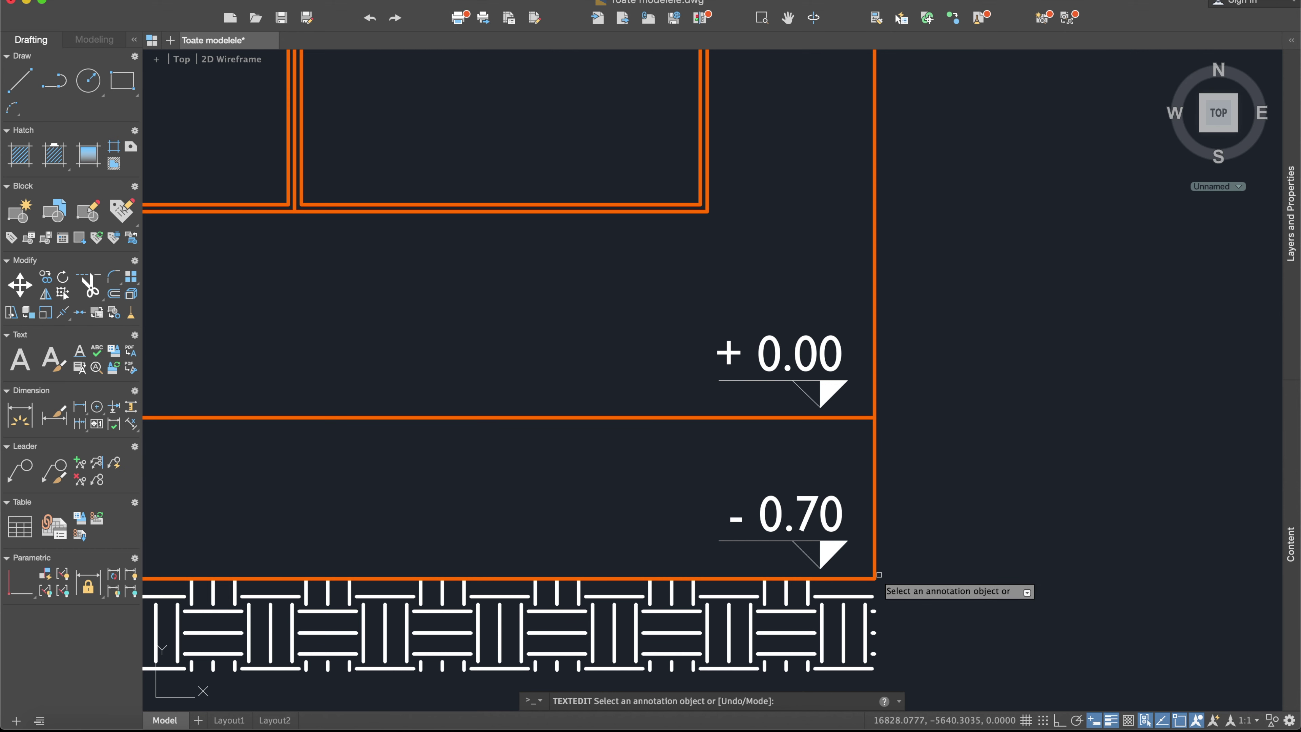
pyautogui.moveTo(897, 336); pyautogui.dragTo(884, 450, button='middle')
pyautogui.press('Escape')
# Copy the + 0.00 marker from the wall corner onto the next floor line up.
pyautogui.write('copy')
pyautogui.press('Return')
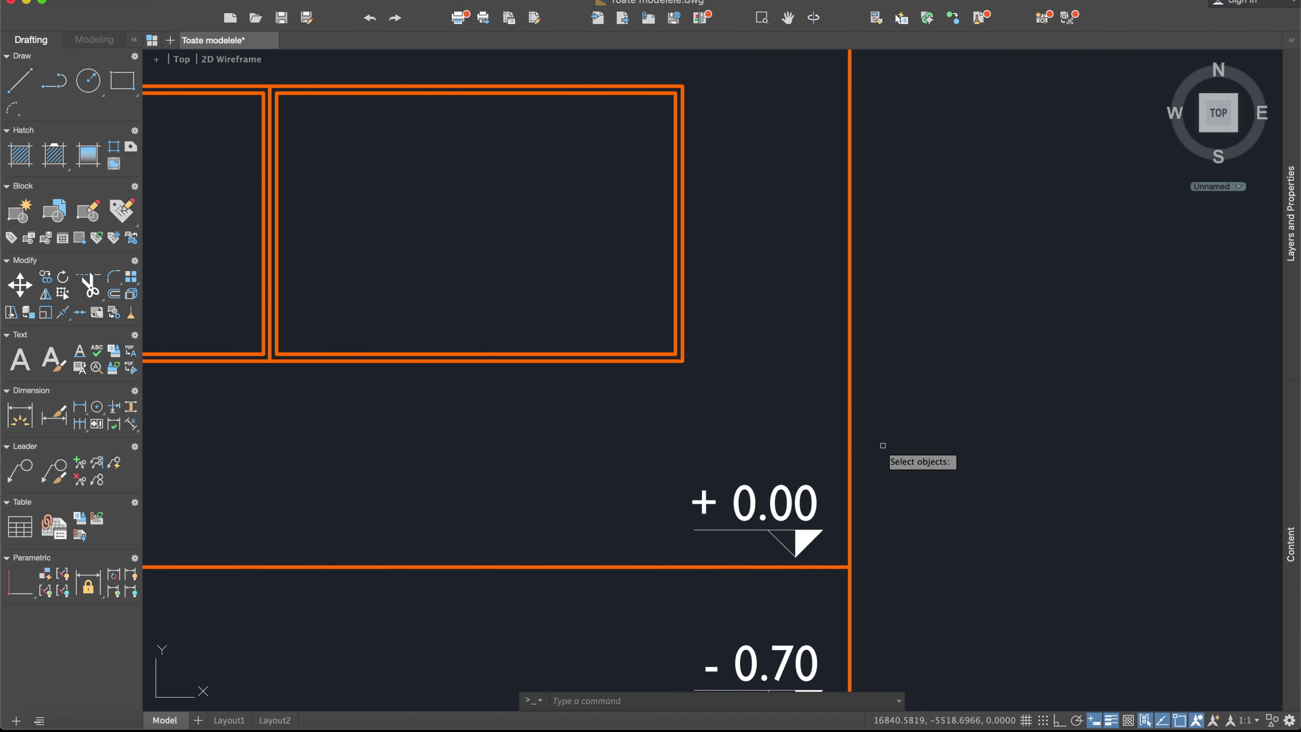
pyautogui.click(831, 559)
pyautogui.click(683, 460)
pyautogui.press('Return')
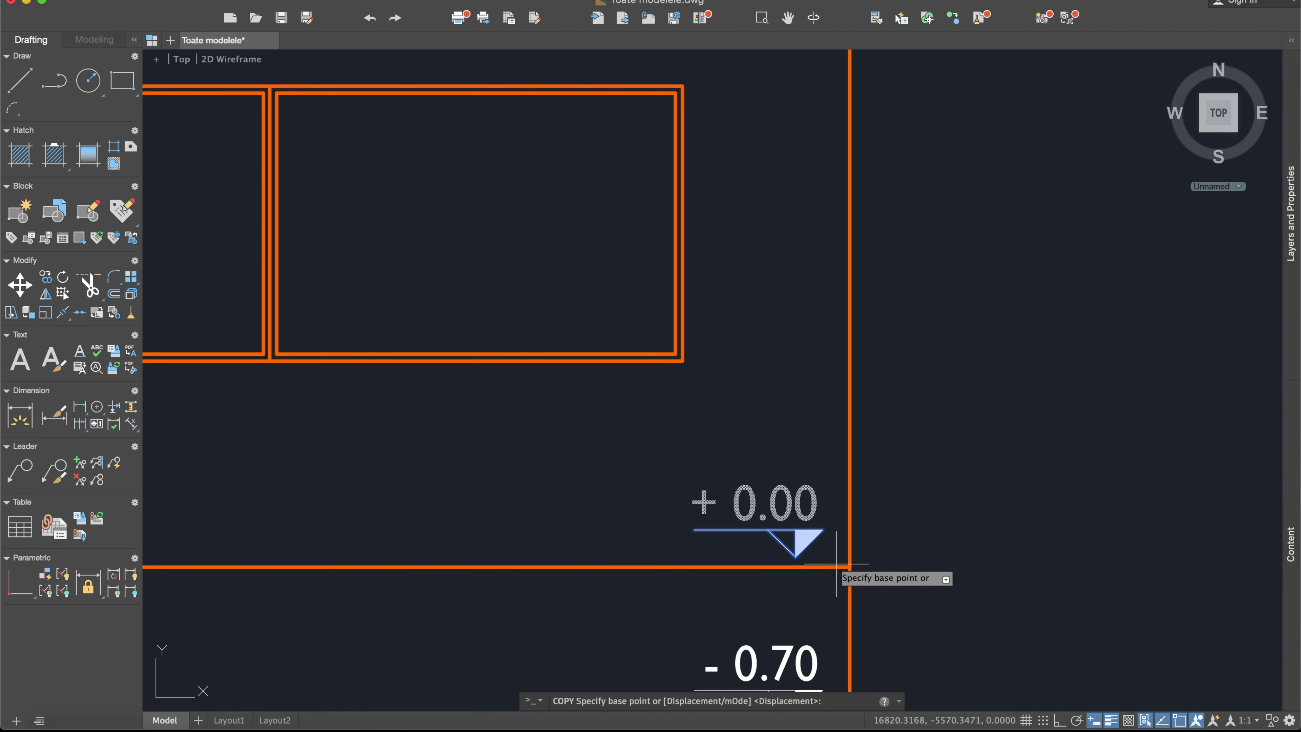
pyautogui.click(849, 567)
pyautogui.scroll(-2, 859, 551)
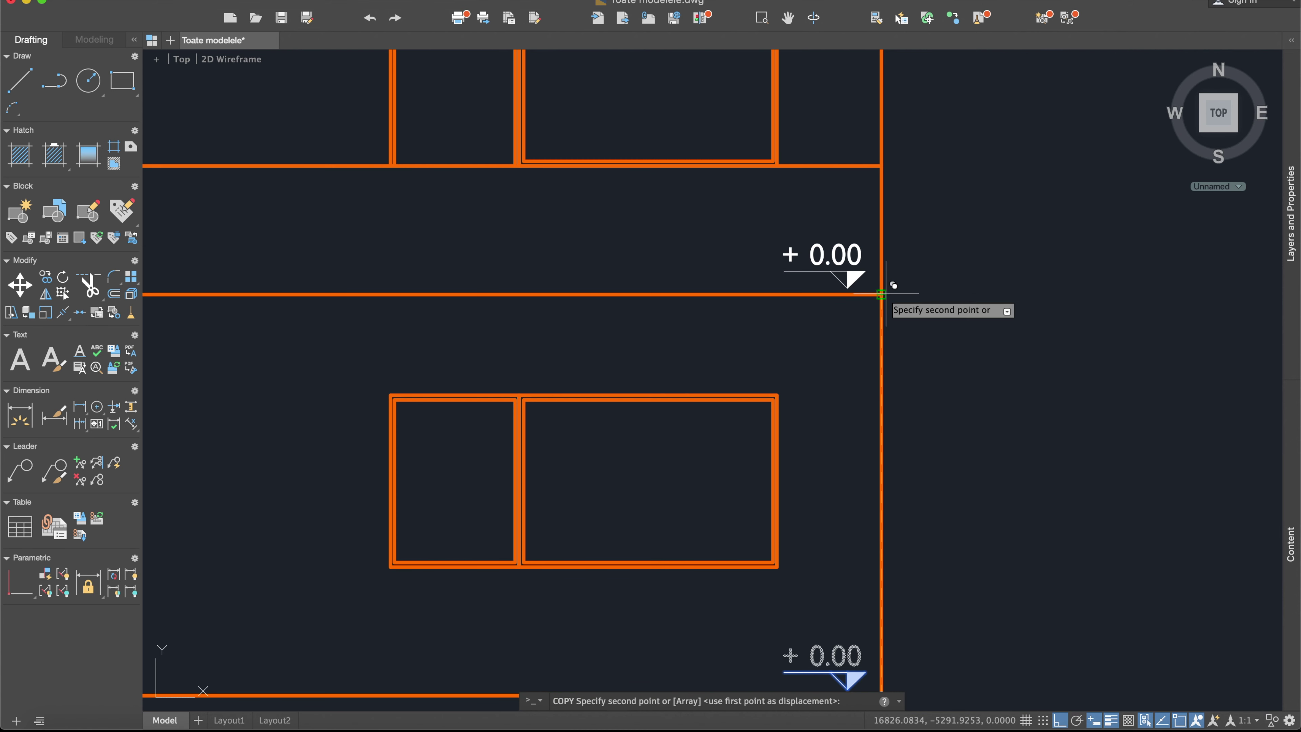
pyautogui.scroll(-2, 883, 295)
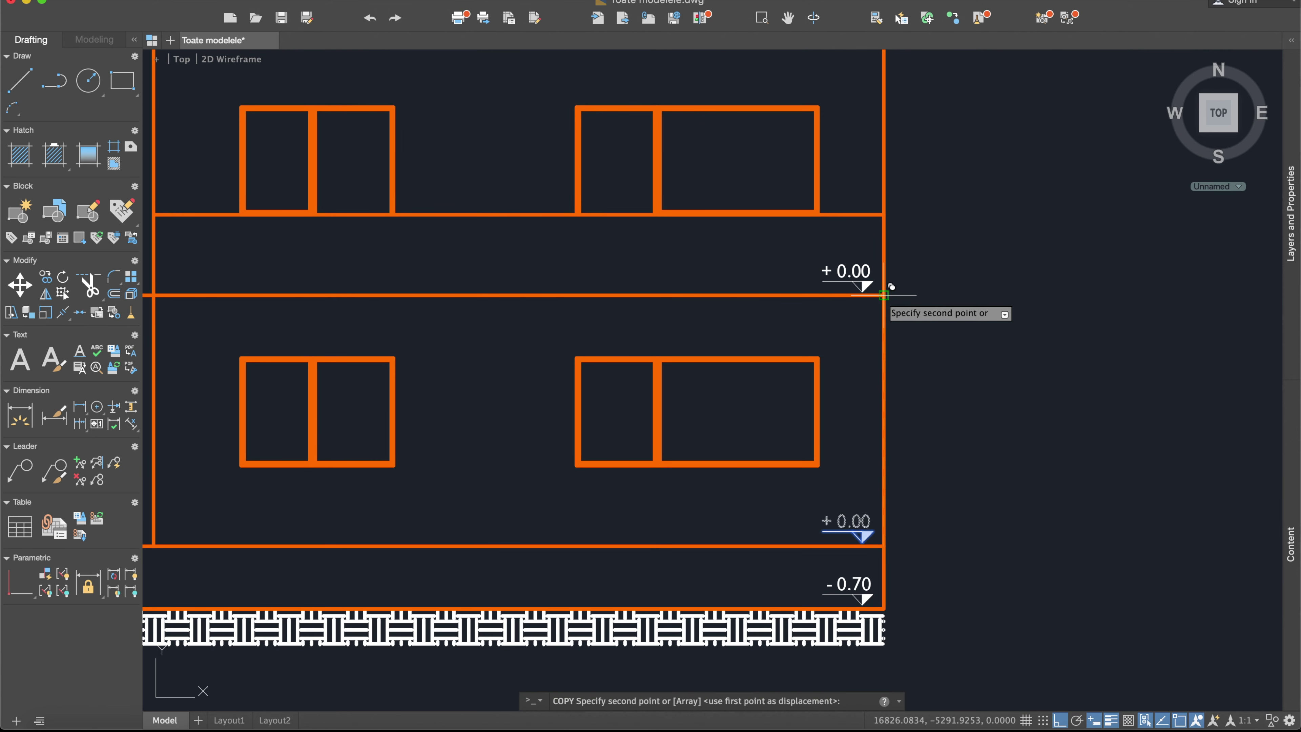
pyautogui.moveTo(870, 190); pyautogui.dragTo(870, 367, button='middle')
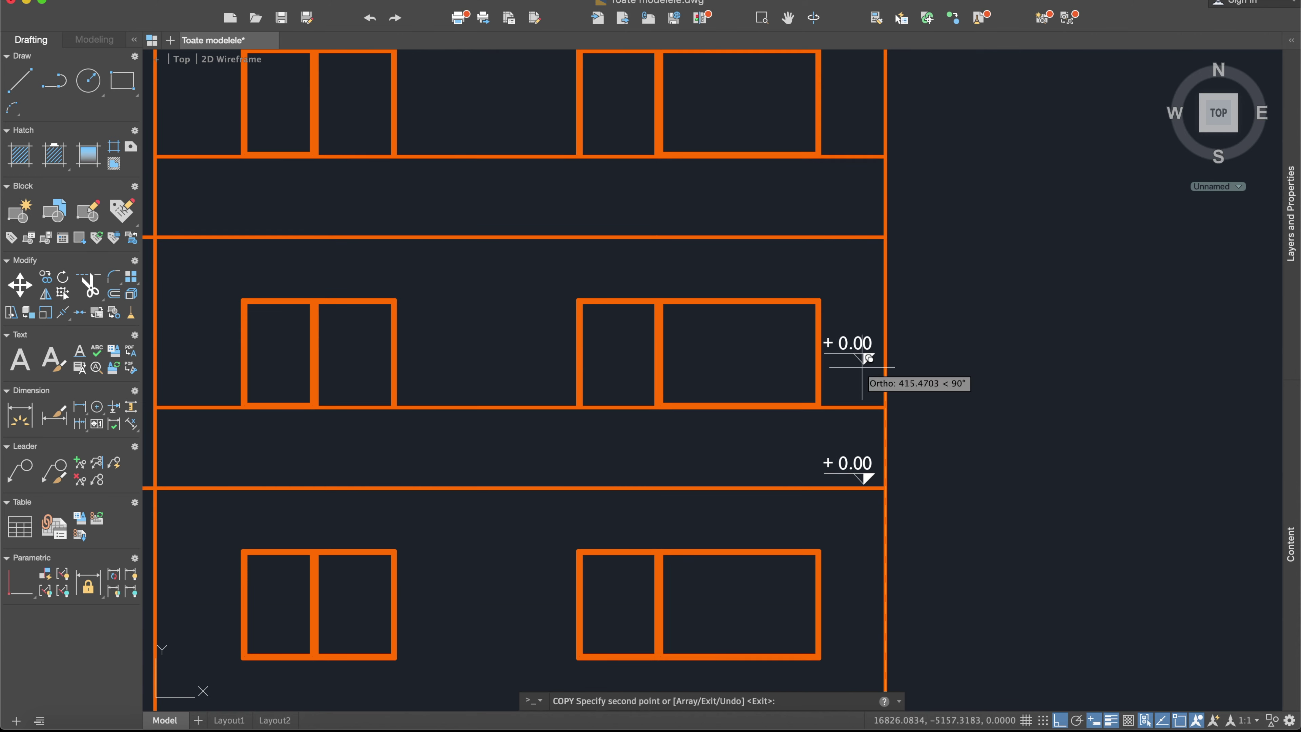
pyautogui.click(870, 236)
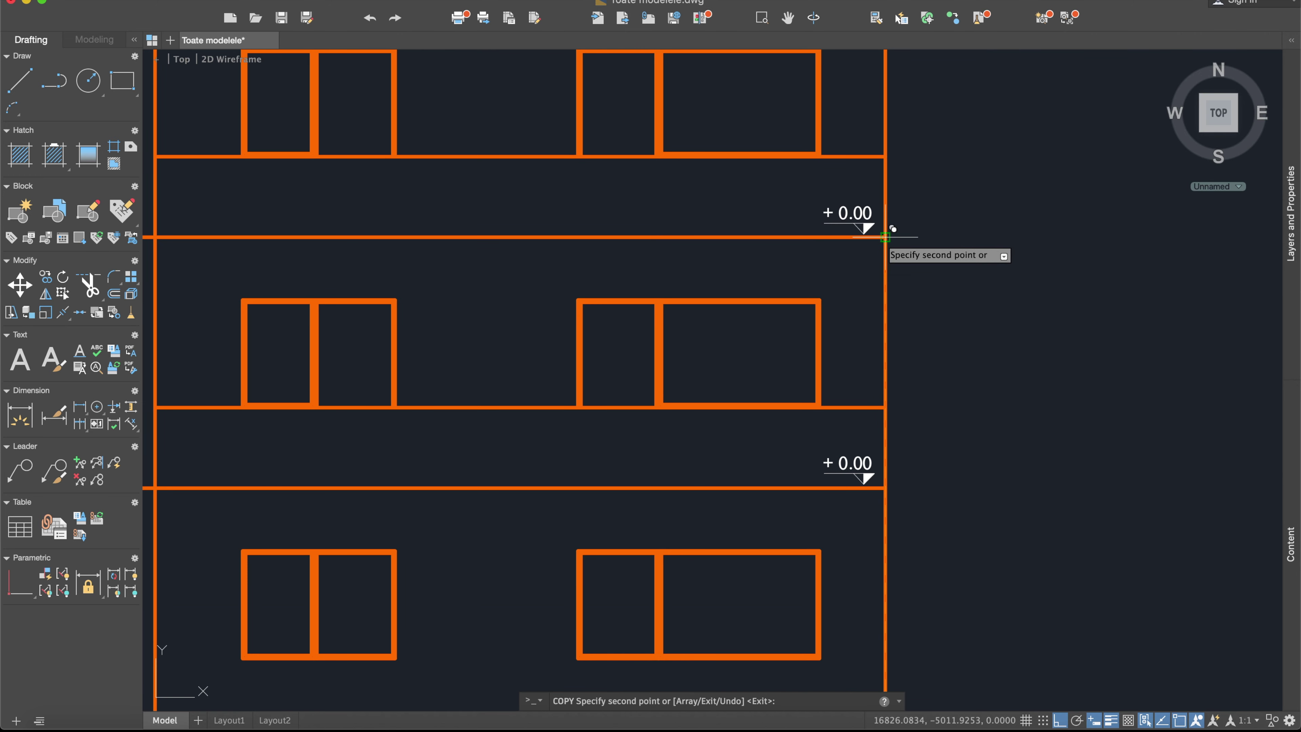
# Place further + 0.00 copies on the higher floor lines up to the facade top.
pyautogui.moveTo(885, 237); pyautogui.dragTo(879, 267, button='middle')
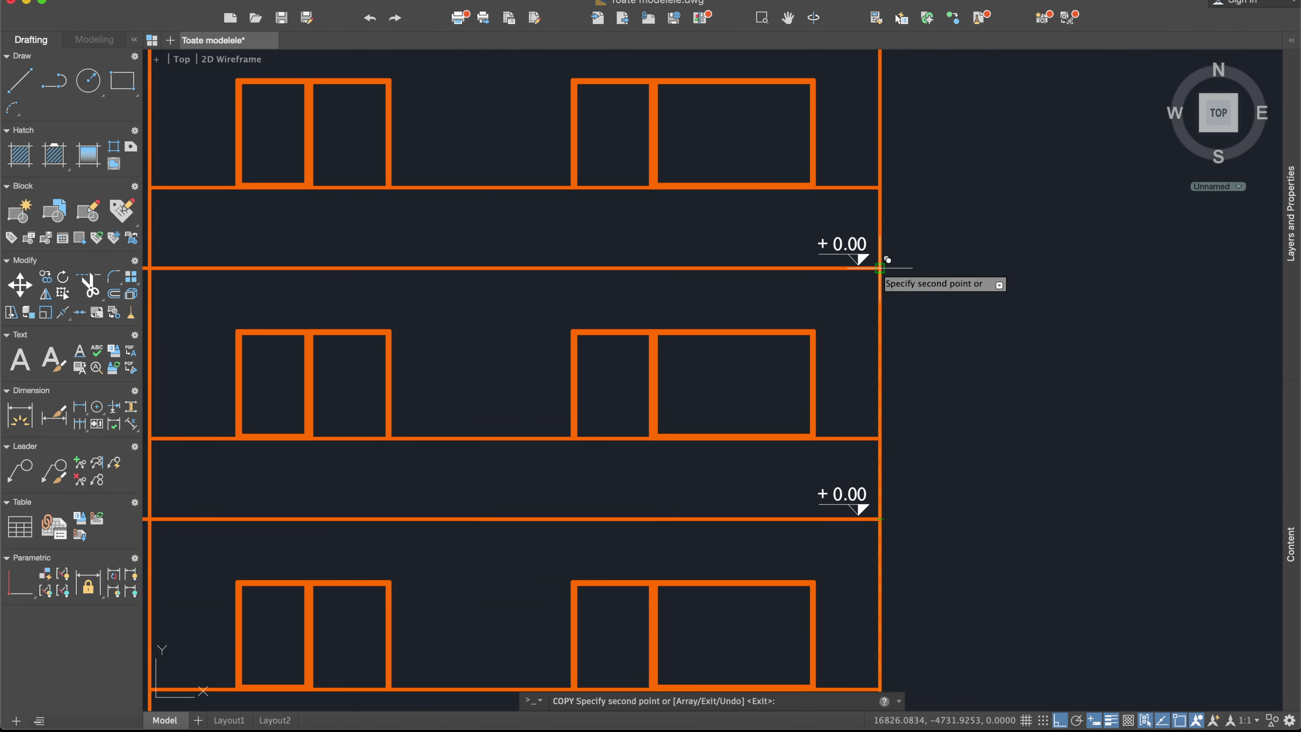
pyautogui.moveTo(888, 226); pyautogui.dragTo(888, 114, button='middle')
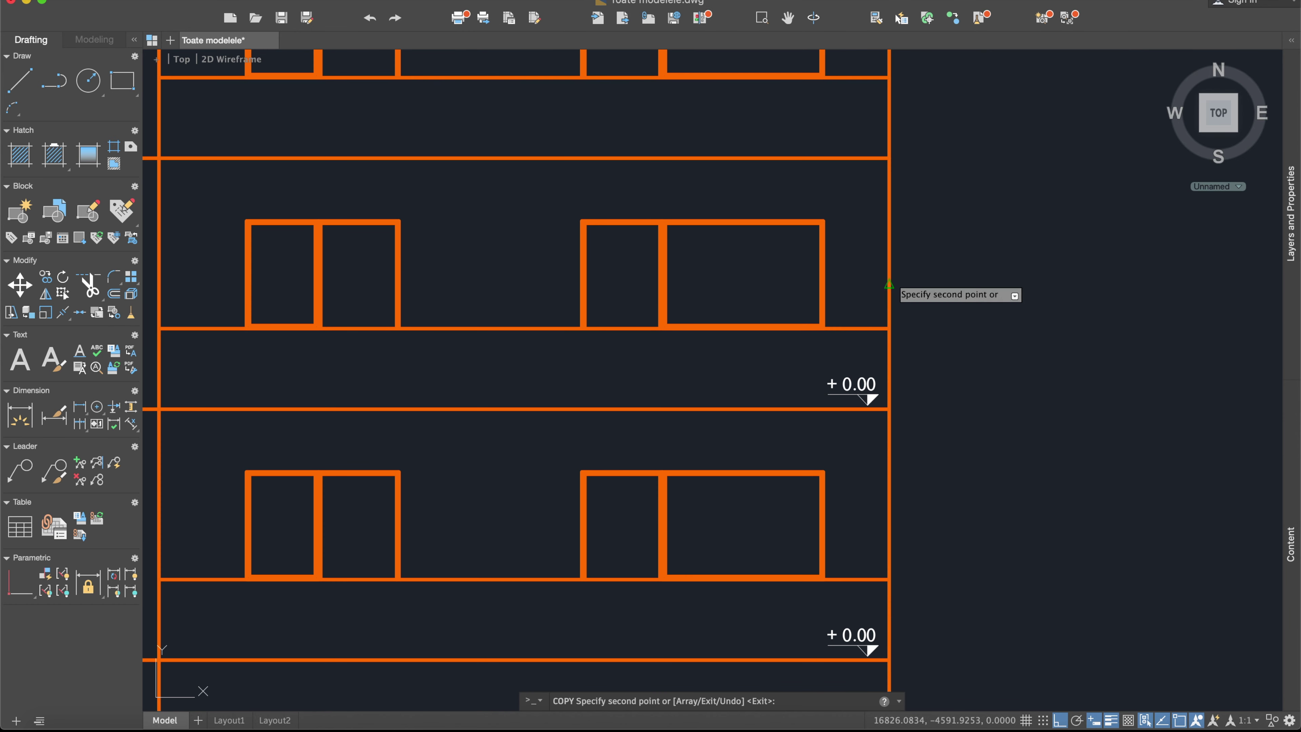
pyautogui.moveTo(889, 228); pyautogui.dragTo(884, 399, button='middle')
pyautogui.click(885, 317)
pyautogui.moveTo(879, 261)
pyautogui.mouseDown(button='middle')
pyautogui.moveTo(860, 383)
pyautogui.moveTo(865, 279)
pyautogui.mouseUp(button='middle')
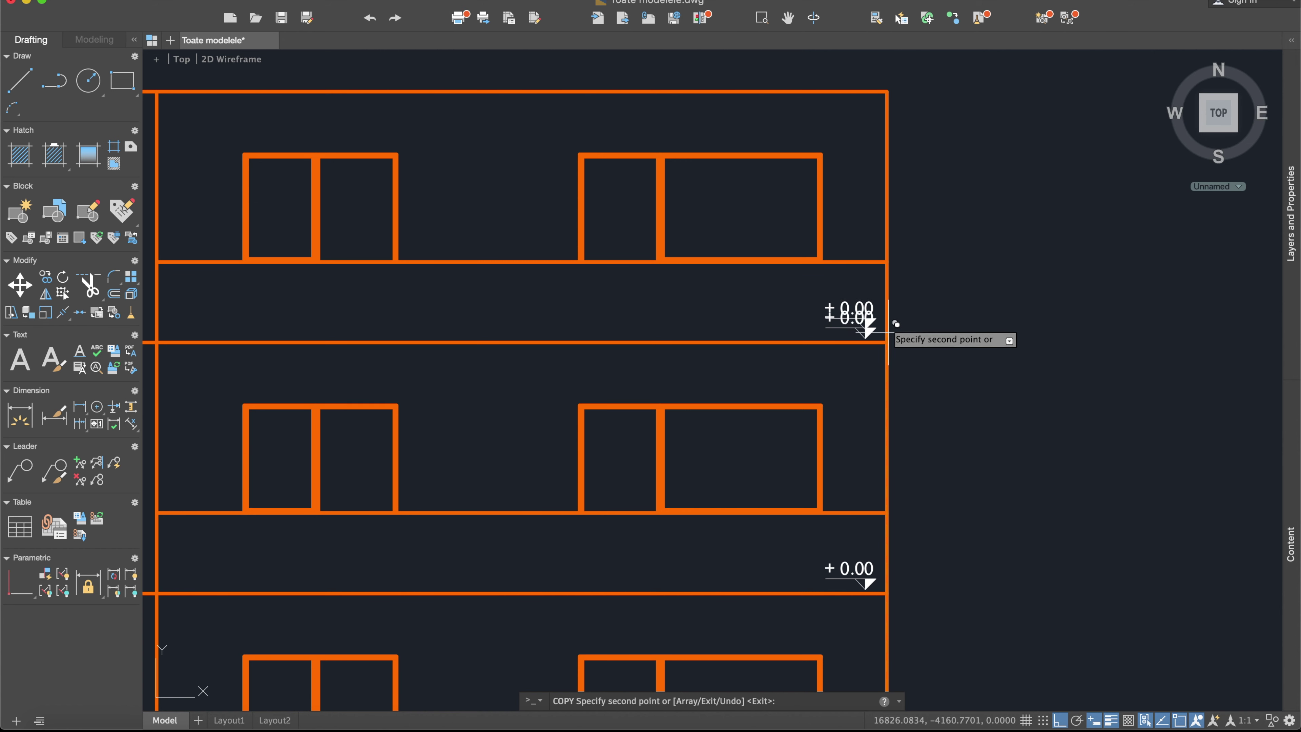
pyautogui.moveTo(892, 336); pyautogui.dragTo(926, 263, button='middle')
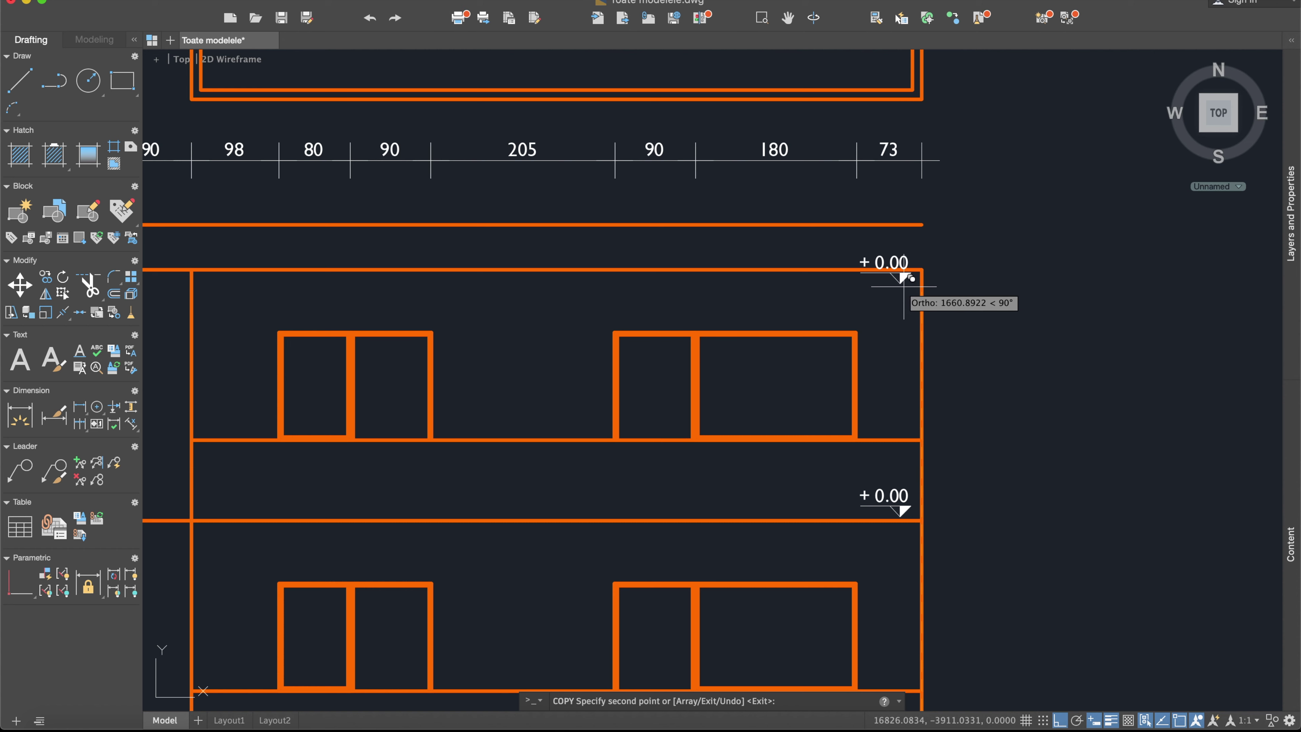
pyautogui.click(916, 222)
pyautogui.moveTo(916, 221); pyautogui.dragTo(922, 274, button='middle')
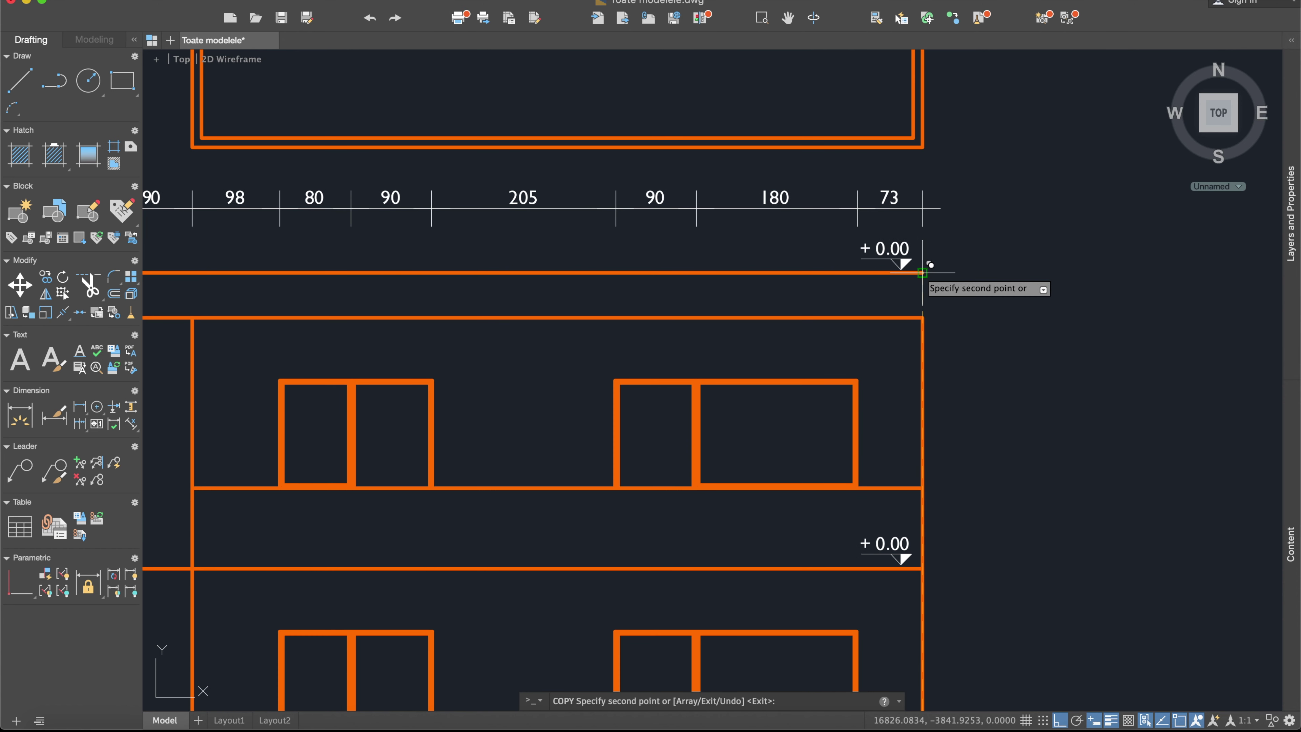
pyautogui.press('Return')
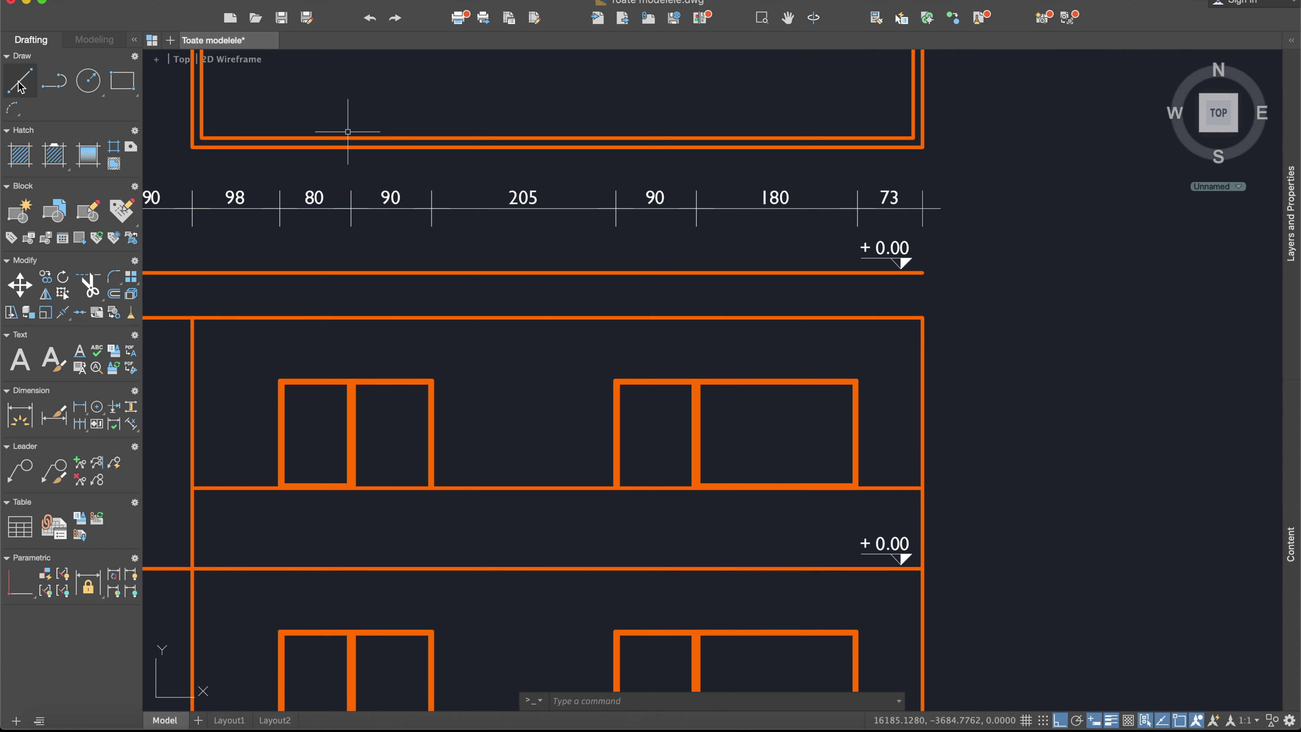
pyautogui.click(20, 85)
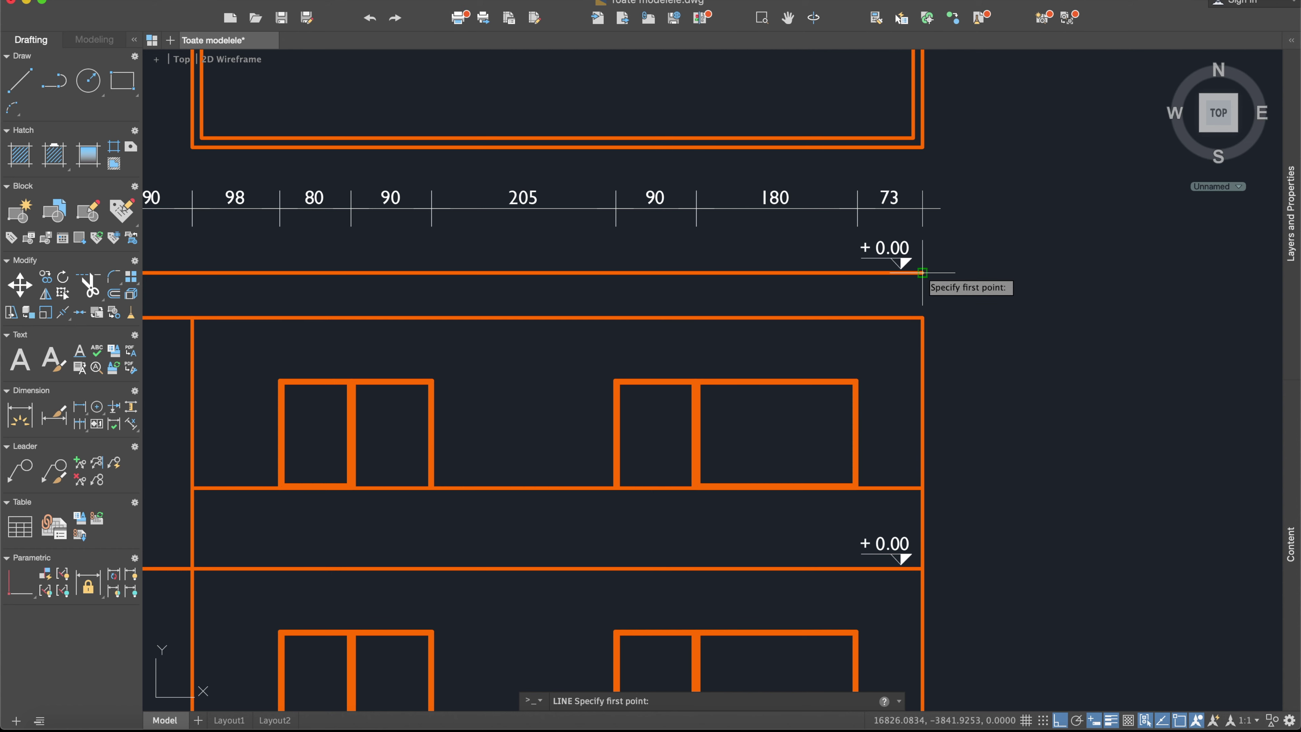
pyautogui.press('Escape')
pyautogui.moveTo(842, 302); pyautogui.dragTo(1050, 317, button='middle')
pyautogui.scroll(-3, 1050, 317)
pyautogui.moveTo(145, 253); pyautogui.dragTo(268, 220, button='middle')
pyautogui.click(21, 81)
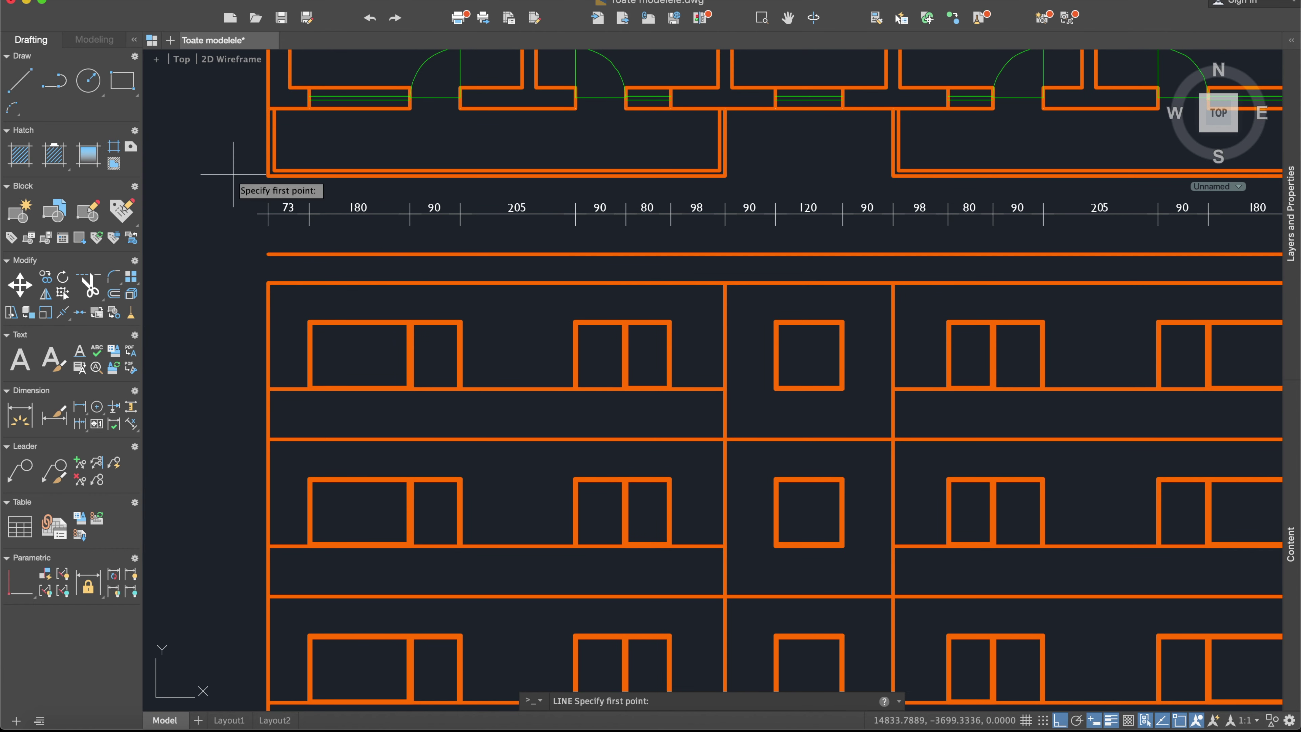
pyautogui.press('Escape')
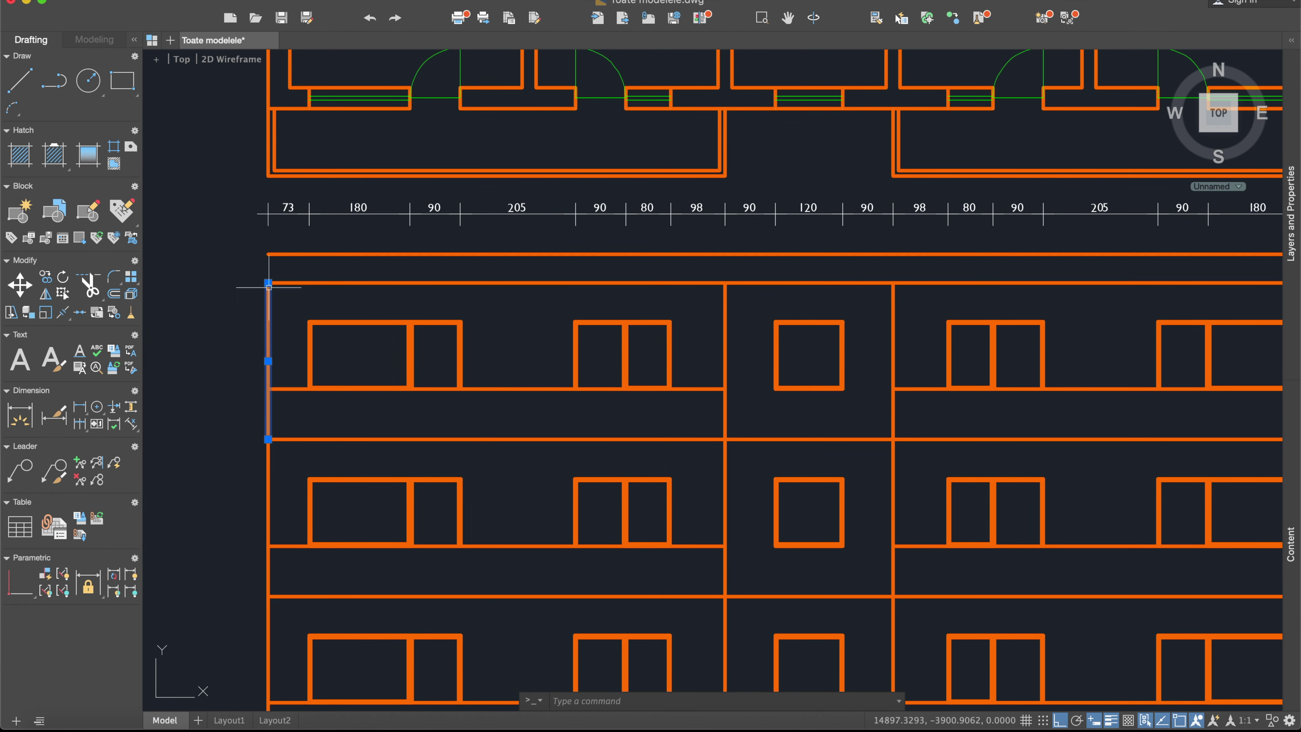
pyautogui.click(268, 283)
pyautogui.click(268, 254)
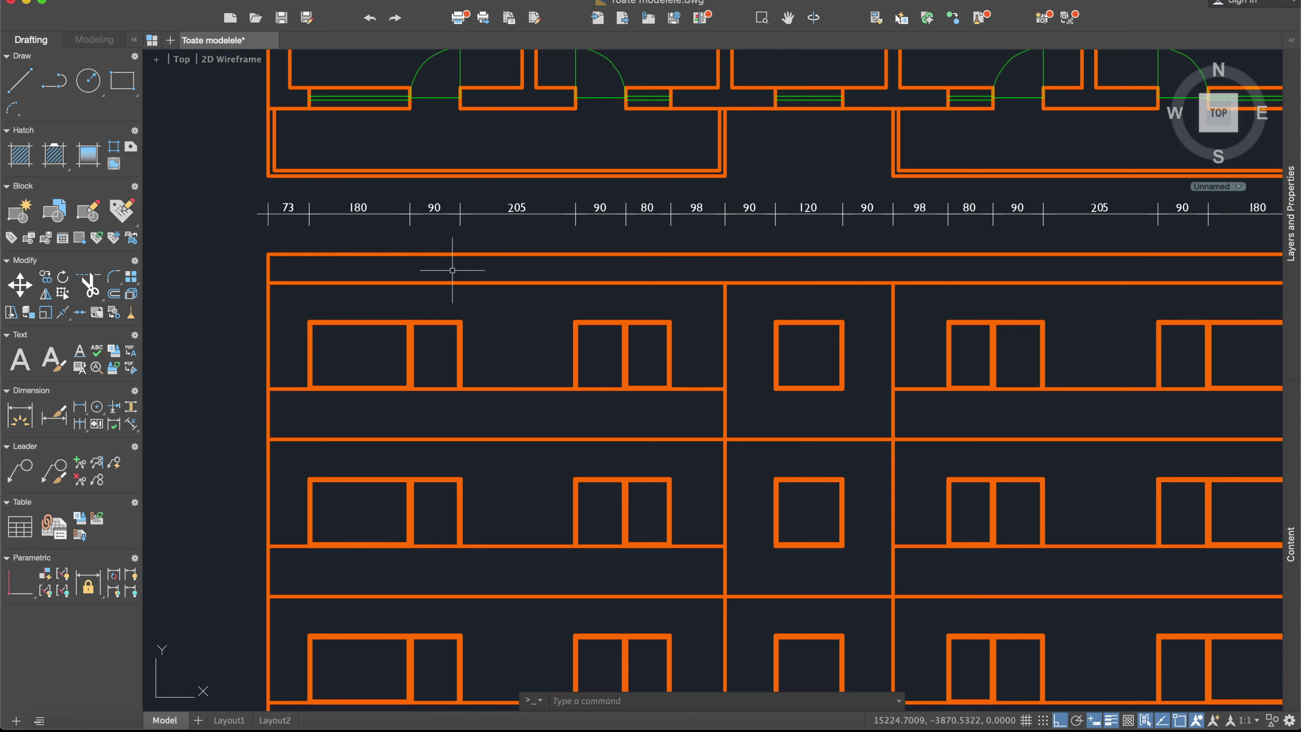
pyautogui.hscroll(5, 452, 270)
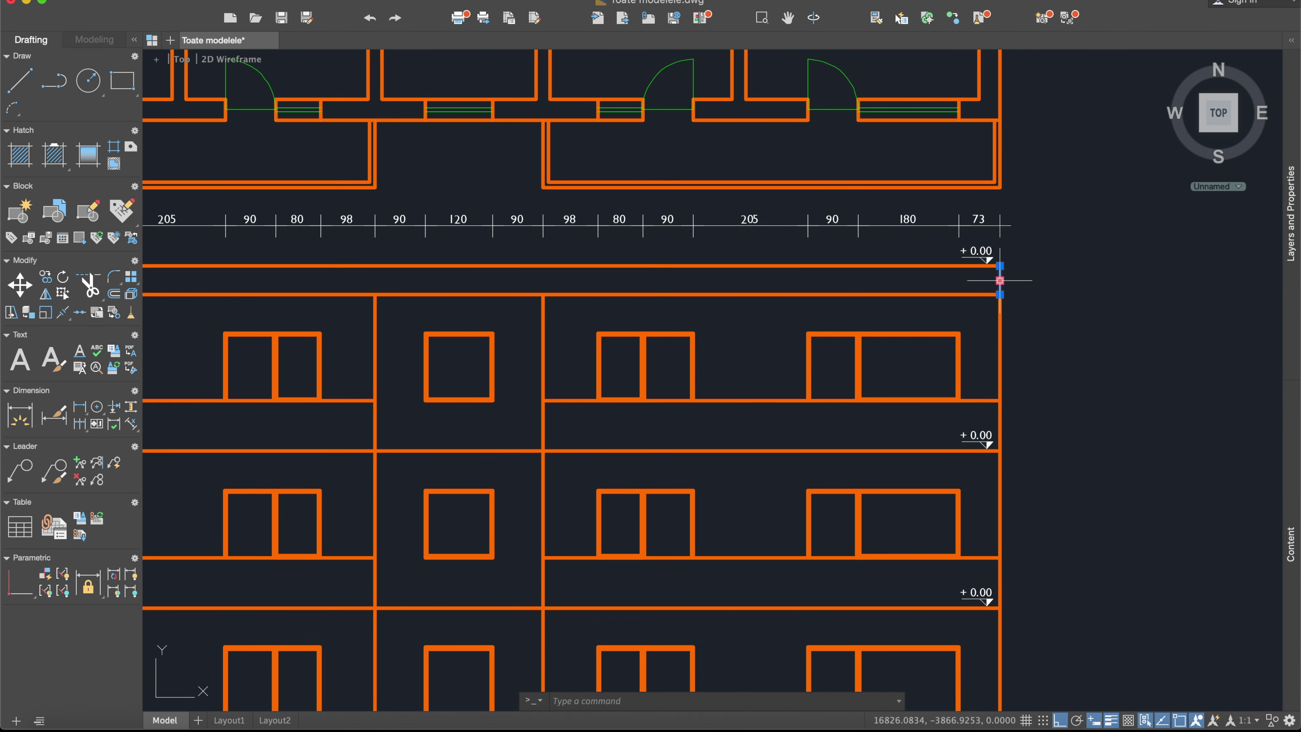
pyautogui.scroll(3, 1001, 338)
pyautogui.click(998, 323)
pyautogui.click(998, 266)
pyautogui.press('Escape')
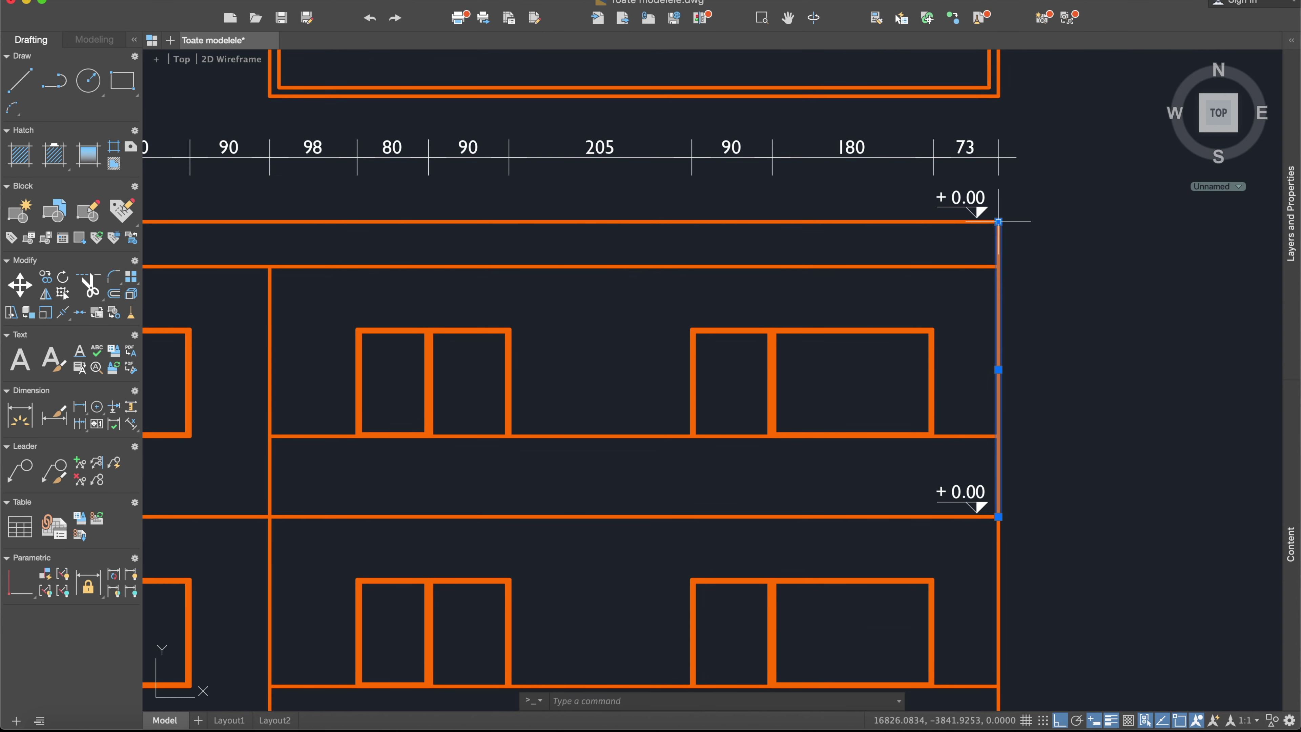
pyautogui.scroll(-3, 1004, 334)
pyautogui.moveTo(1003, 333)
pyautogui.mouseDown(button='middle')
pyautogui.moveTo(953, 282)
pyautogui.moveTo(906, 267)
pyautogui.mouseUp(button='middle')
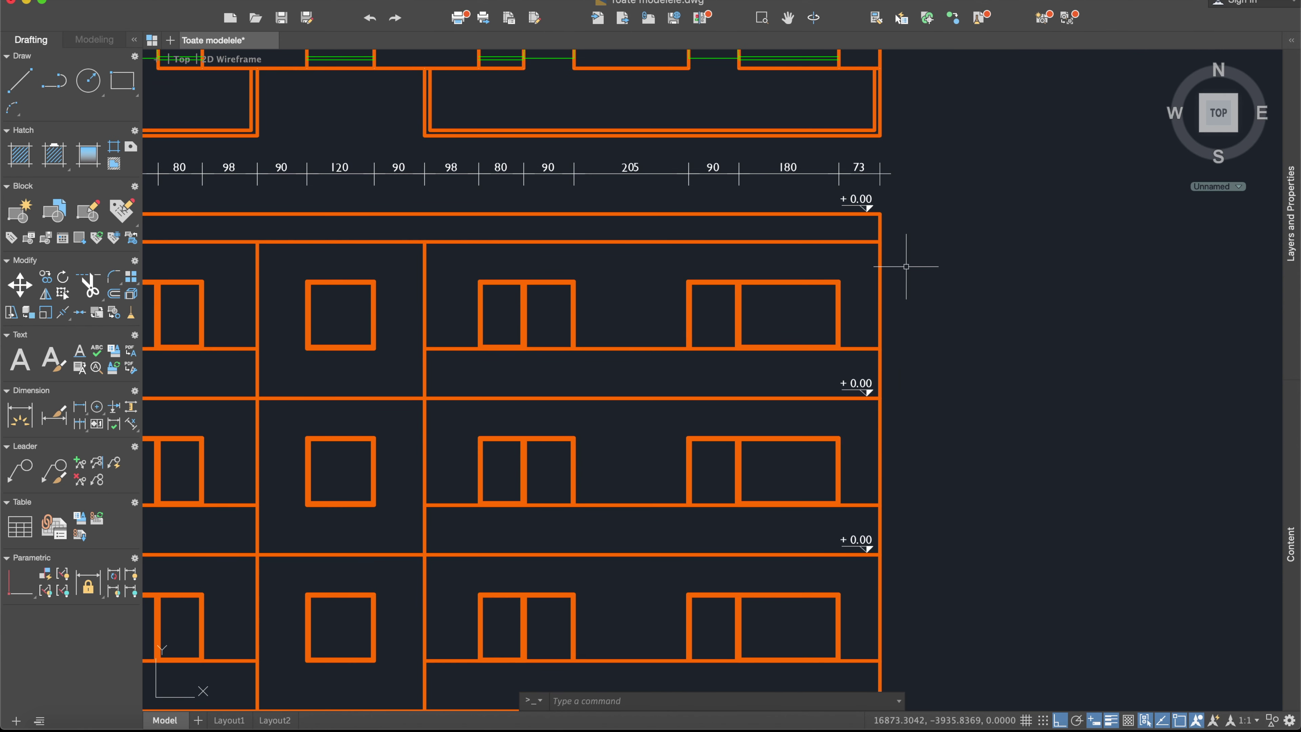
pyautogui.write('miro')
# Abandon a first mirror attempt and cancel an accidental line at the top-right corner.
pyautogui.press('Return')
pyautogui.scroll(2, 894, 259)
pyautogui.scroll(2, 873, 205)
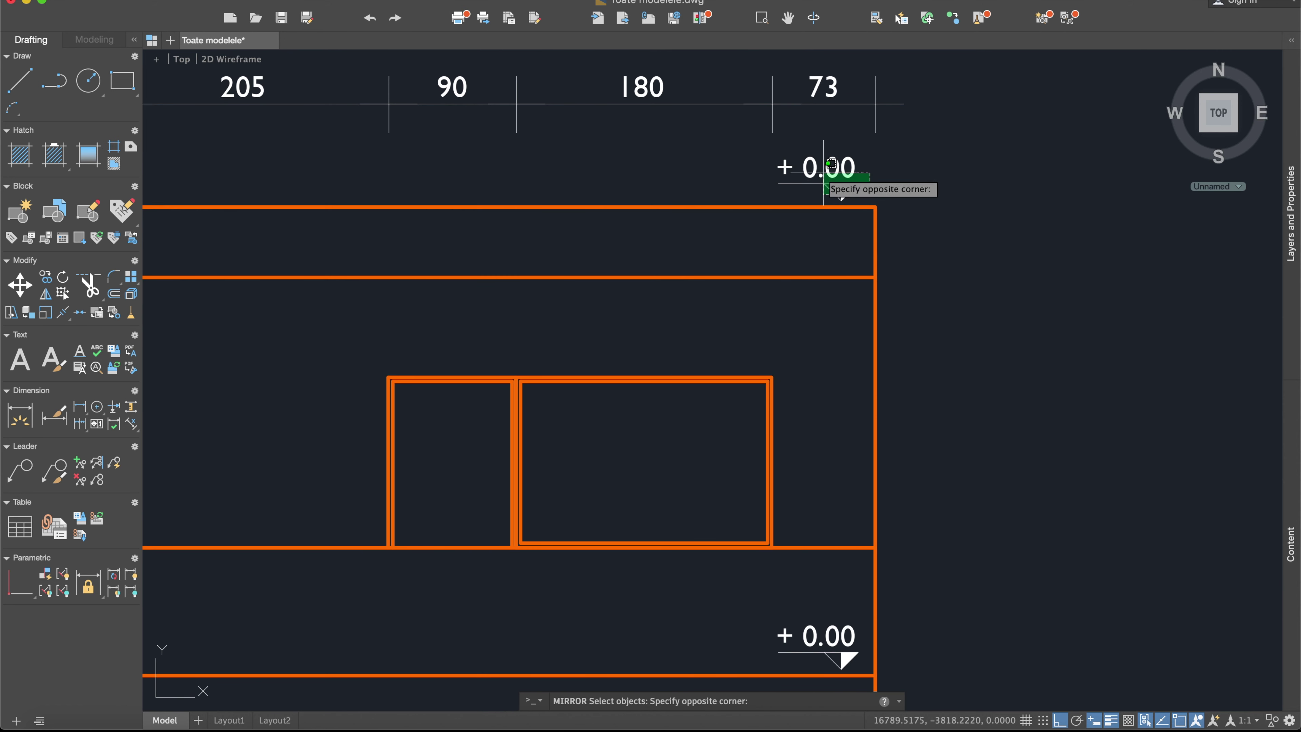
pyautogui.press('Return')
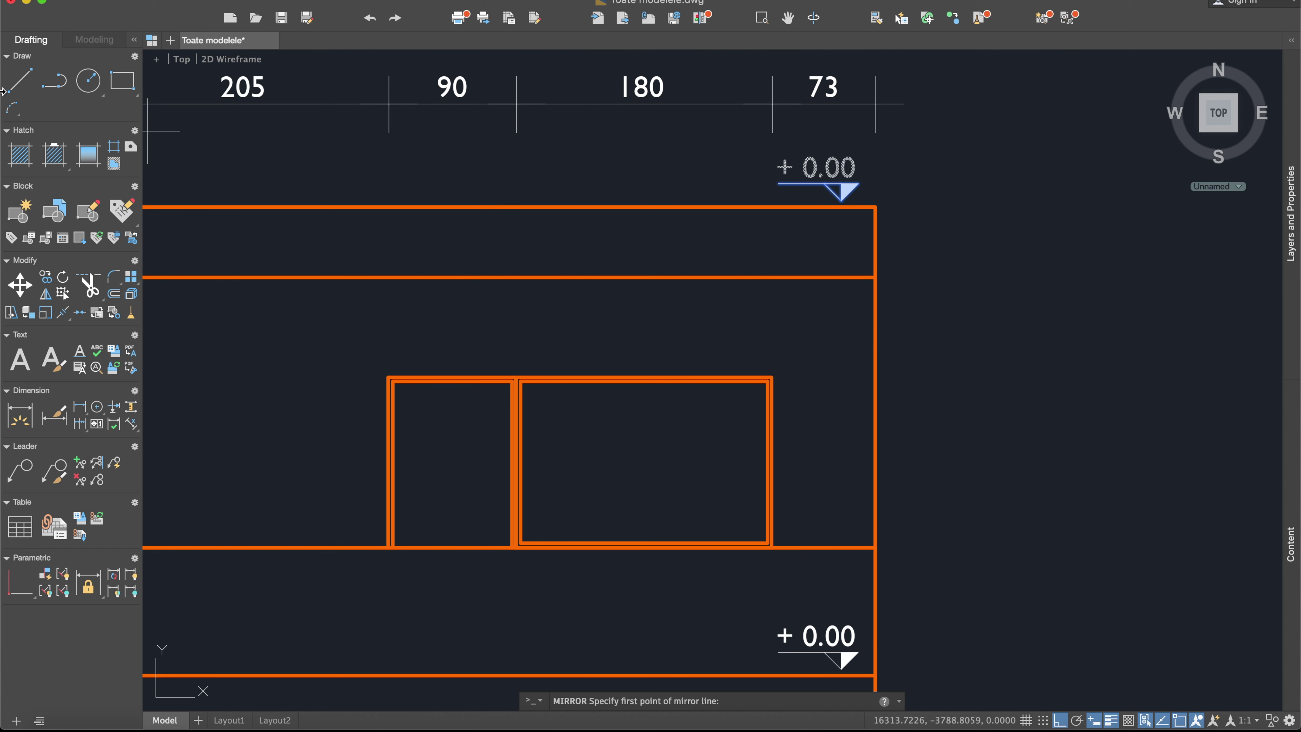
pyautogui.click(19, 80)
pyautogui.click(875, 207)
pyautogui.click(875, 277)
pyautogui.press('Escape')
pyautogui.write('miro')
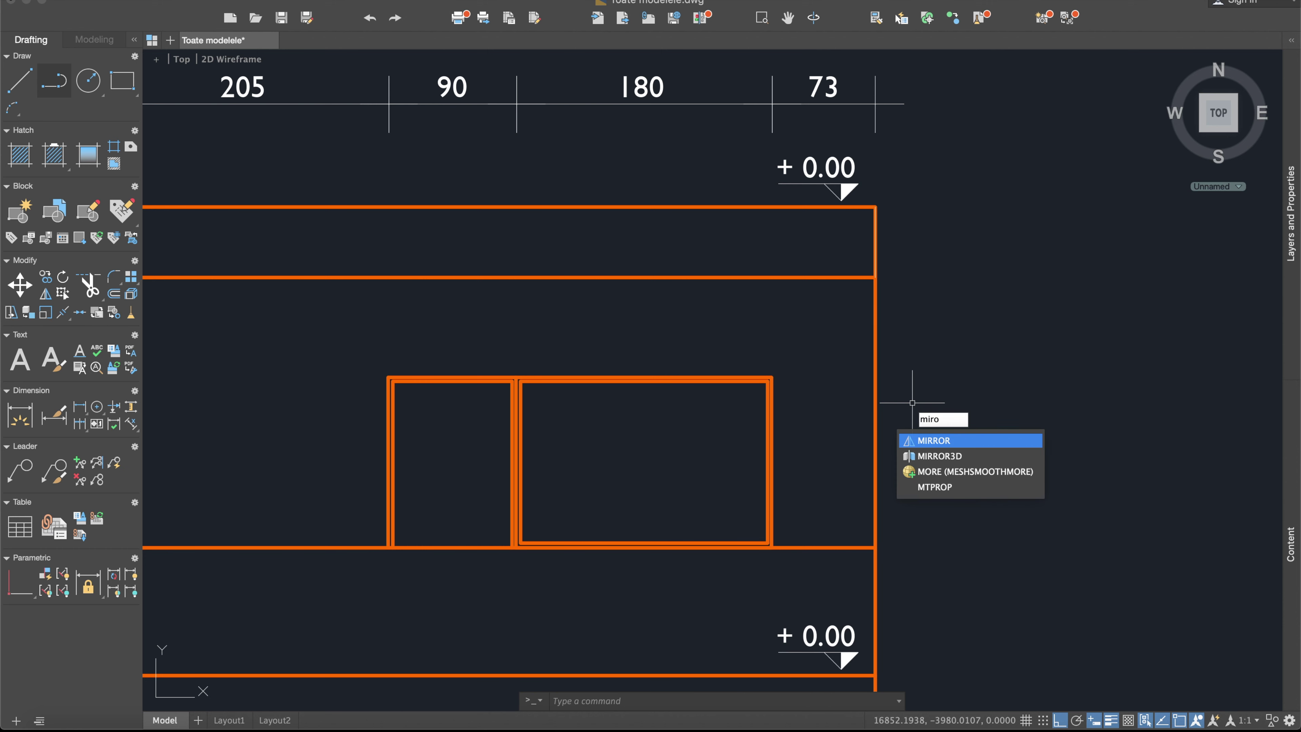
# Mirror the top + 0.00 marker about a horizontal axis between the top floor lines, keeping the source.
pyautogui.press('Return')
pyautogui.click(884, 198)
pyautogui.click(773, 156)
pyautogui.press('Return')
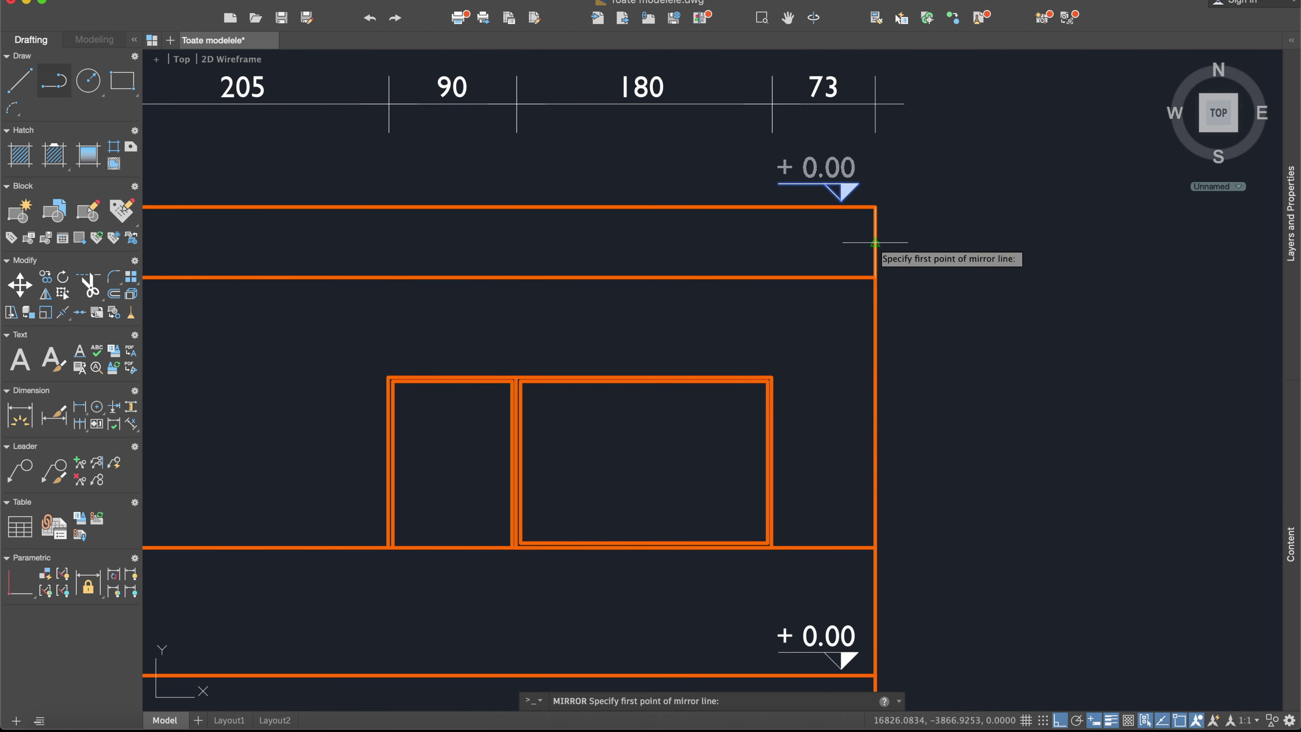
pyautogui.click(875, 242)
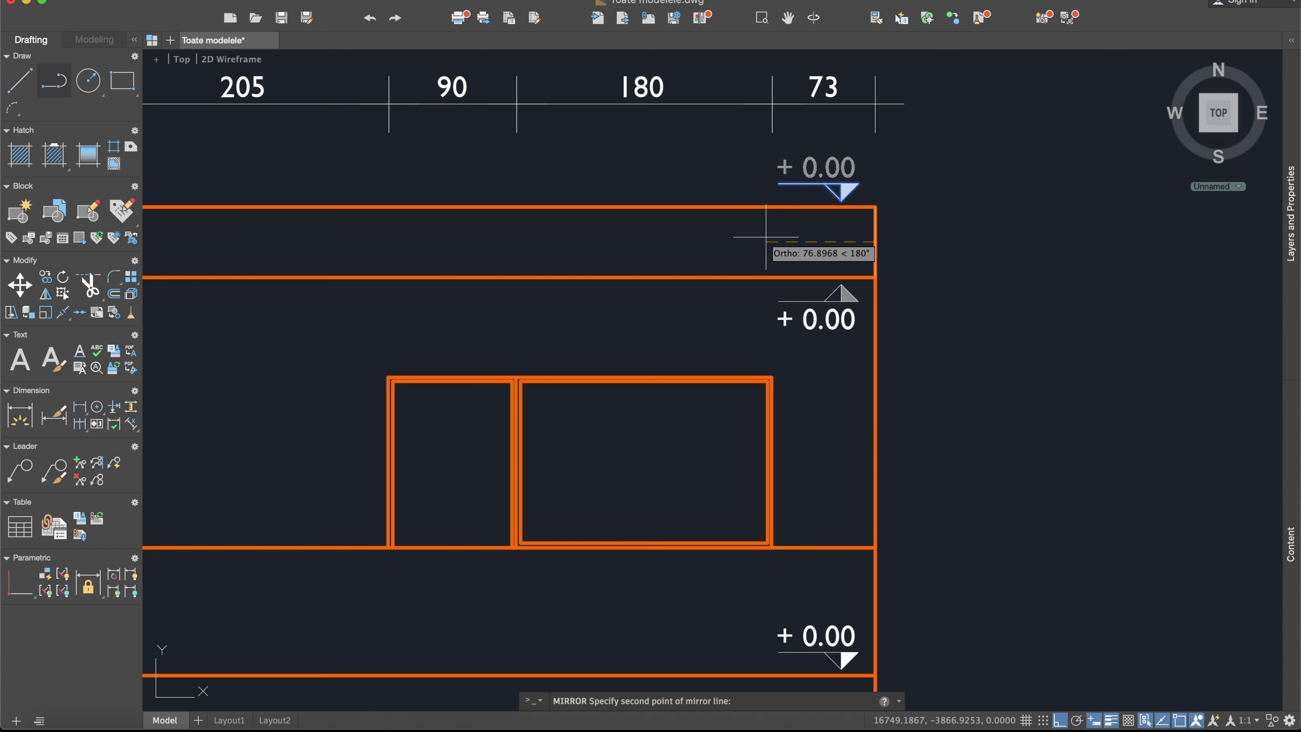
pyautogui.click(766, 237)
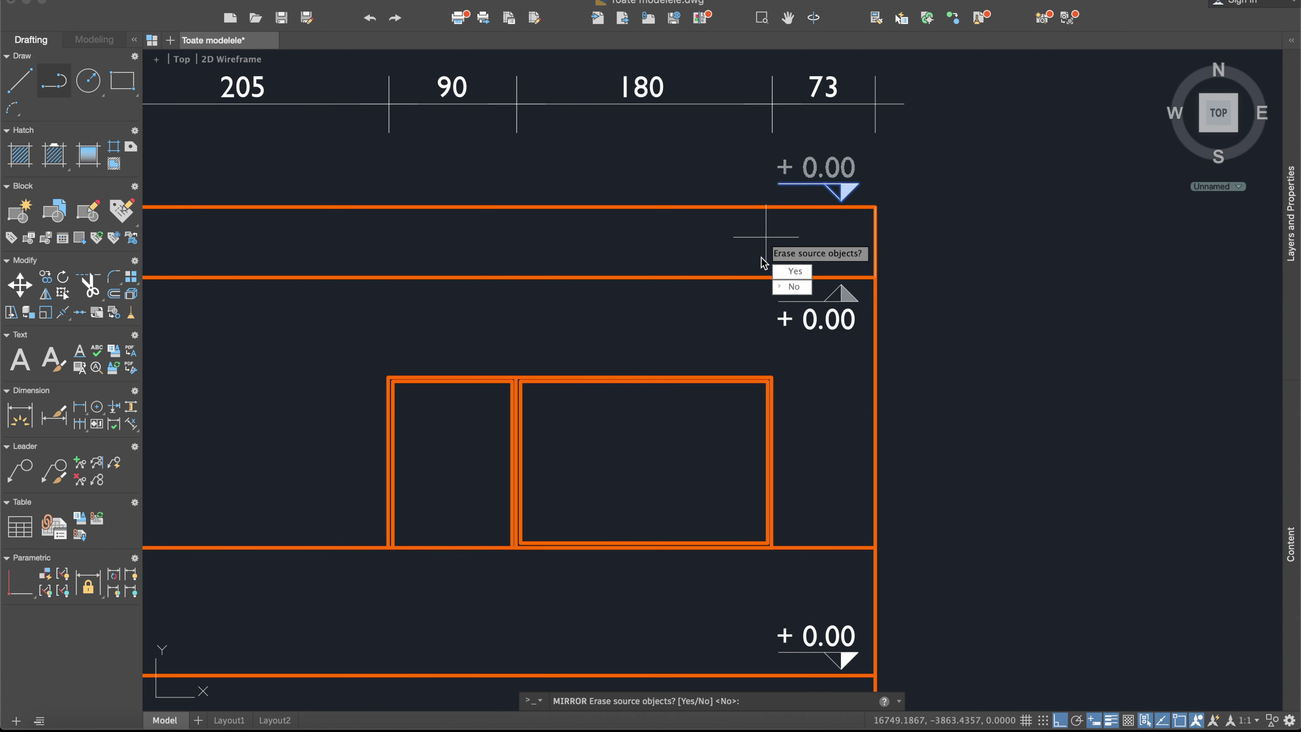
pyautogui.press('Return')
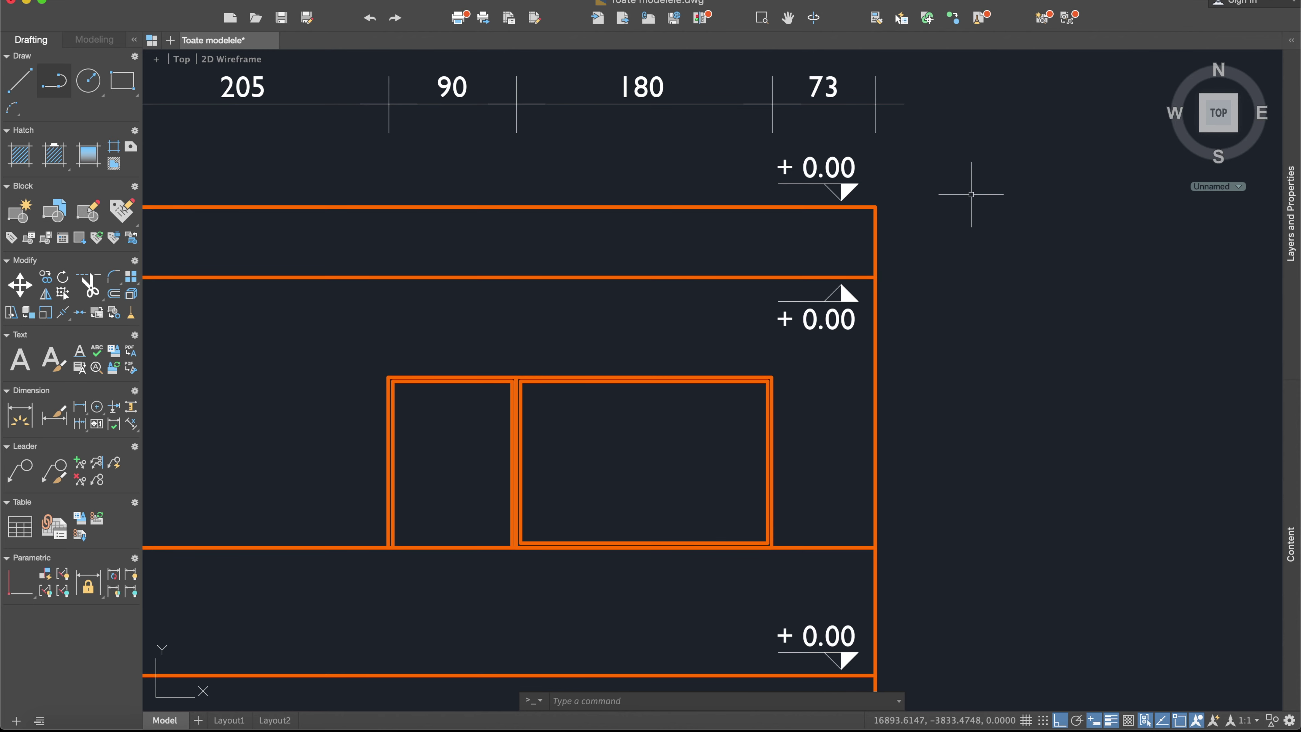
pyautogui.scroll(-3, 941, 320)
# Relabel the first upper-floor marker as + 2.80.
pyautogui.scroll(-2, 938, 415)
pyautogui.scroll(-5, 924, 444)
pyautogui.scroll(-3, 871, 430)
pyautogui.scroll(5, 844, 441)
pyautogui.scroll(-3, 863, 387)
pyautogui.moveTo(898, 234)
pyautogui.mouseDown(button='middle')
pyautogui.moveTo(873, 297)
pyautogui.moveTo(844, 292)
pyautogui.mouseUp(button='middle')
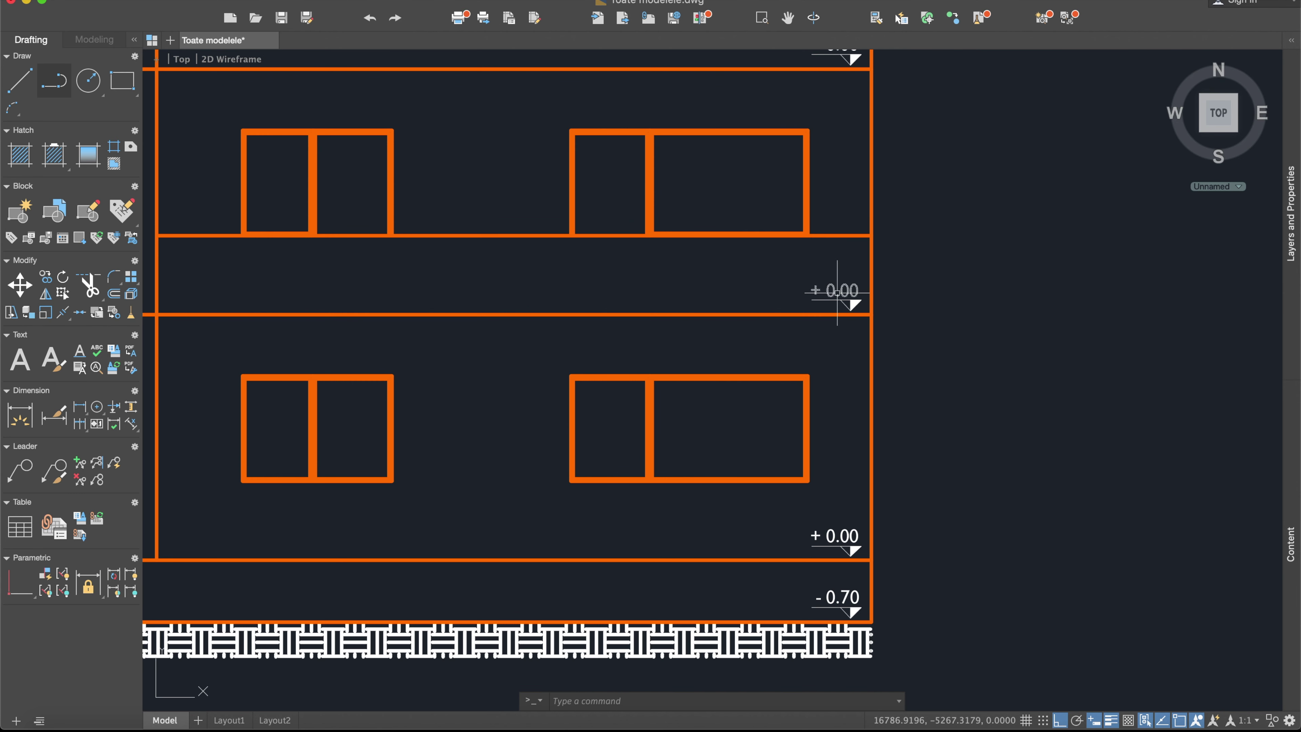
pyautogui.doubleClick(838, 293)
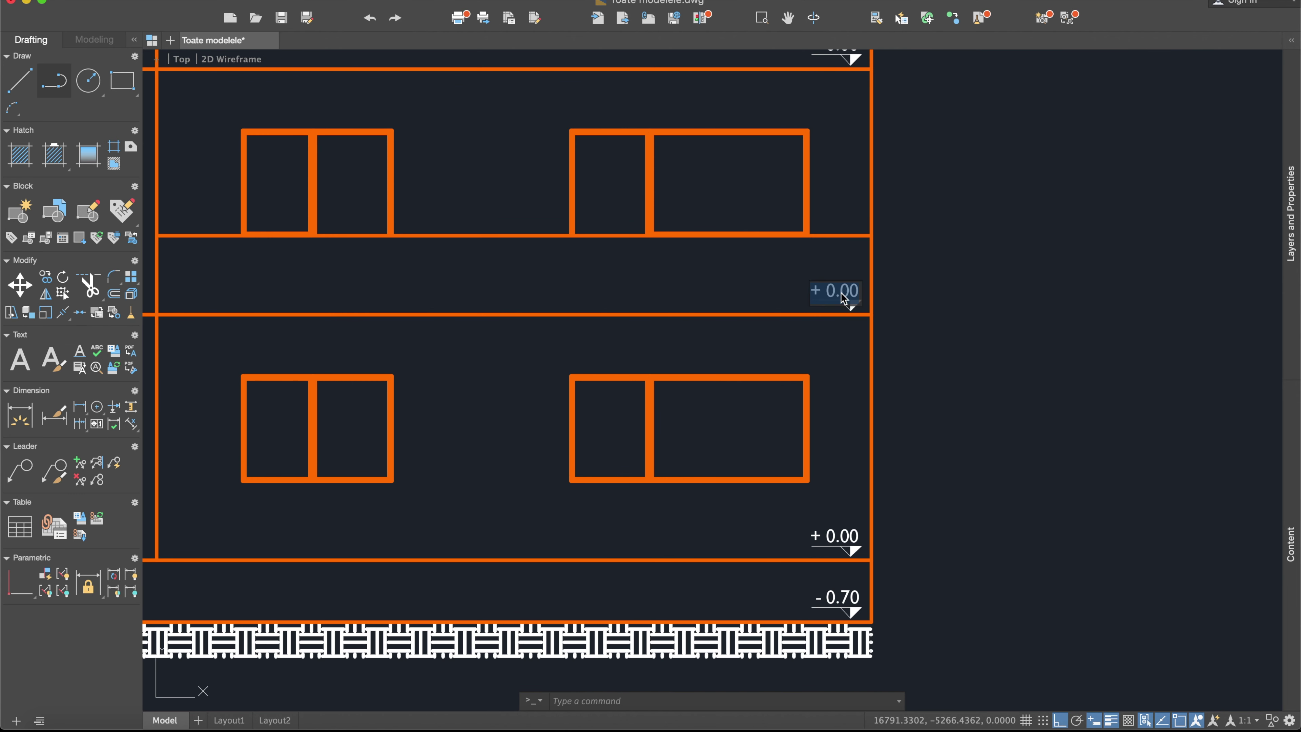
pyautogui.click(1045, 293)
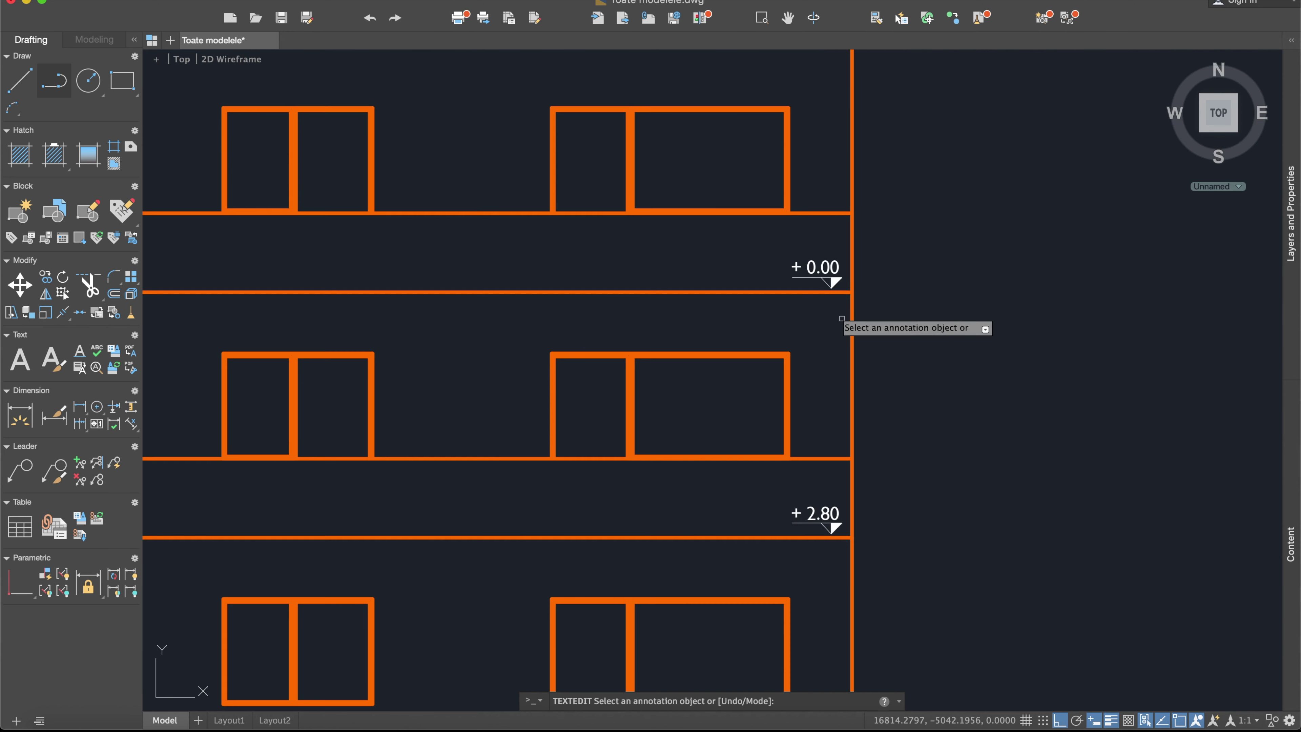
# Relabel the next two floor markers as + 5.60 and + 8.40.
pyautogui.click(819, 268)
pyautogui.write('6')
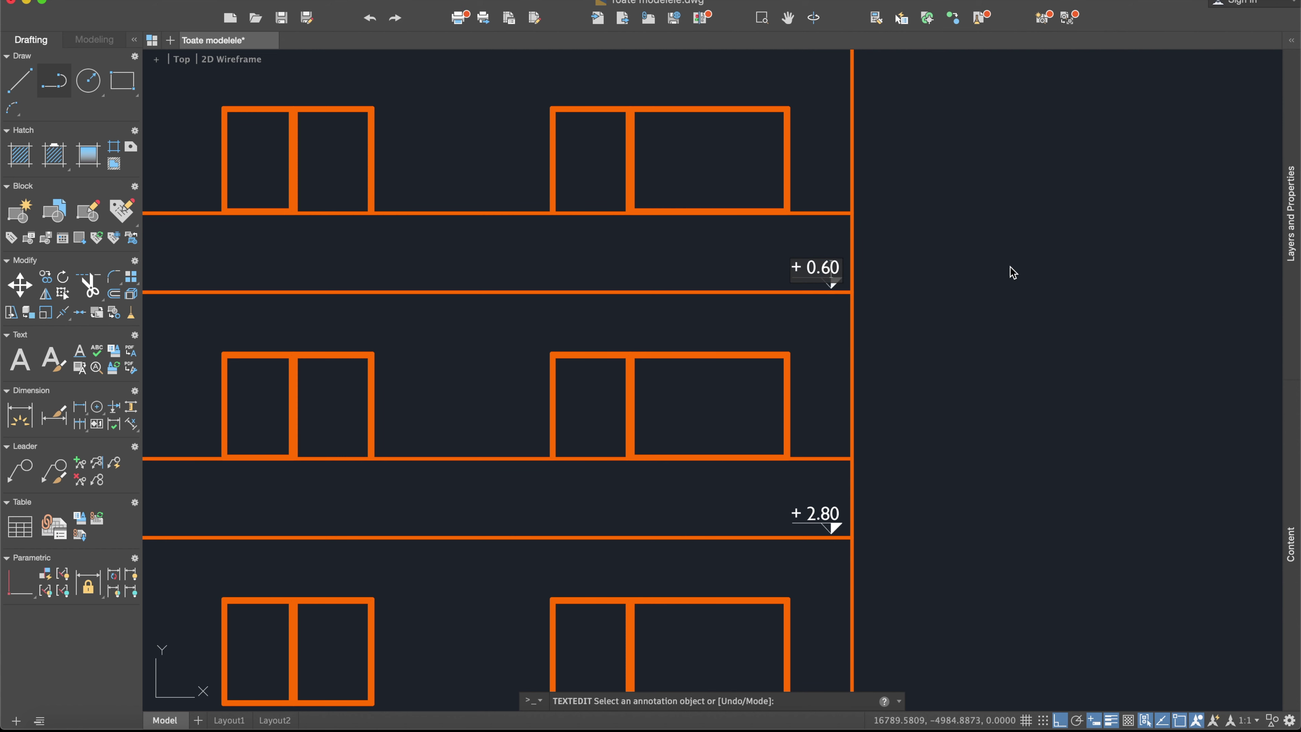
pyautogui.write('5')
pyautogui.press('Return')
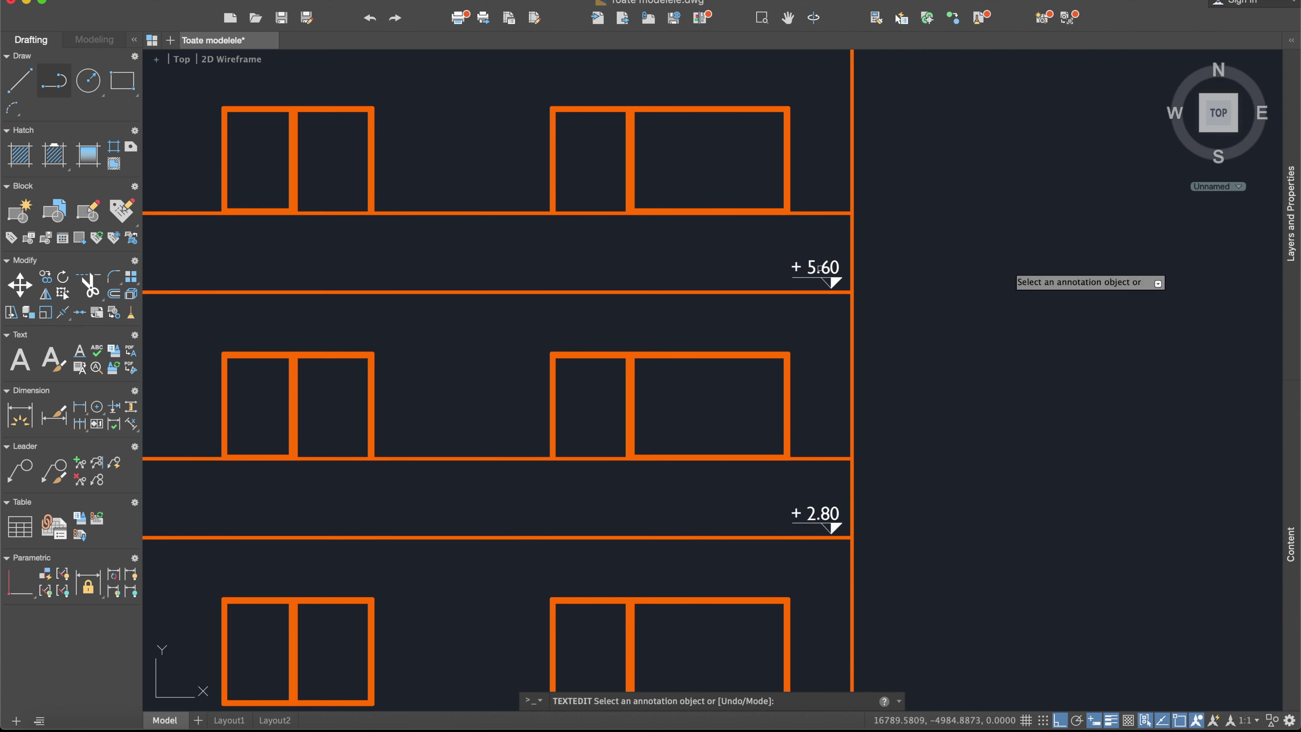
pyautogui.moveTo(968, 190); pyautogui.dragTo(963, 427, button='middle')
pyautogui.click(805, 261)
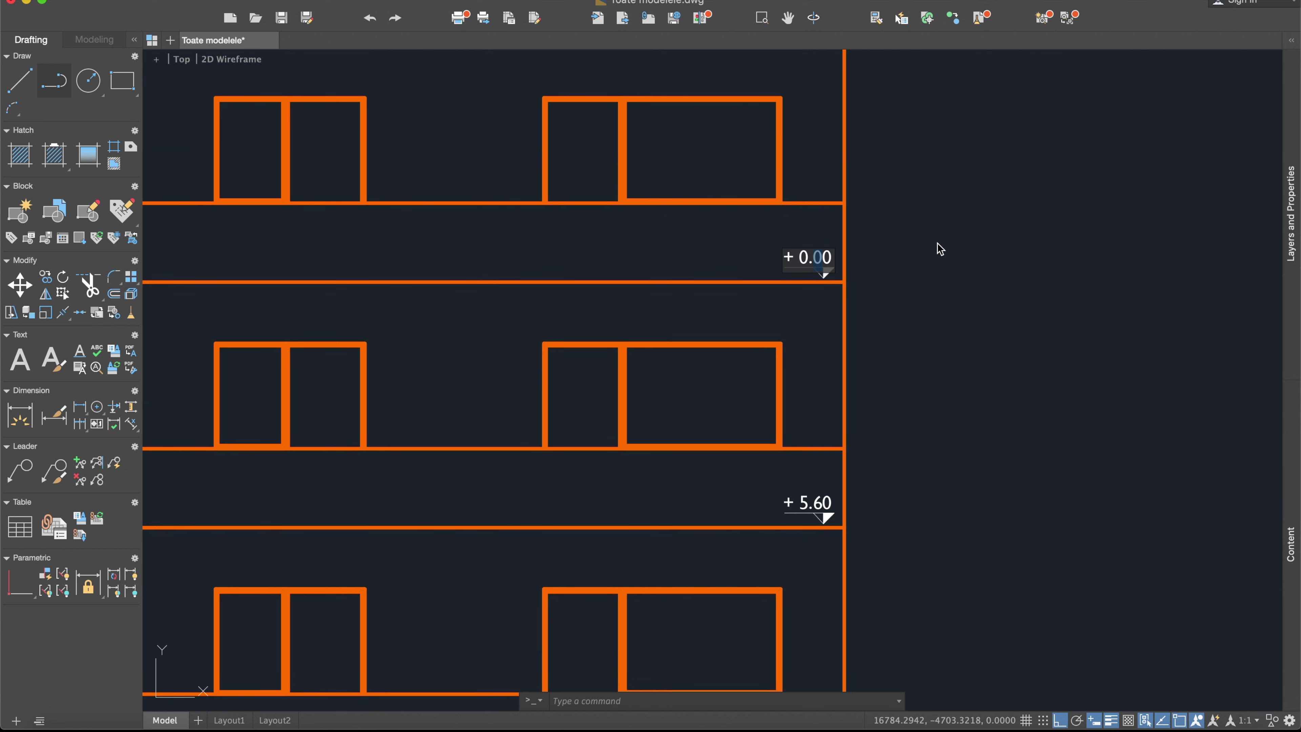
pyautogui.press('BackSpace')
pyautogui.write('8')
pyautogui.press('Return')
pyautogui.scroll(1, 903, 237)
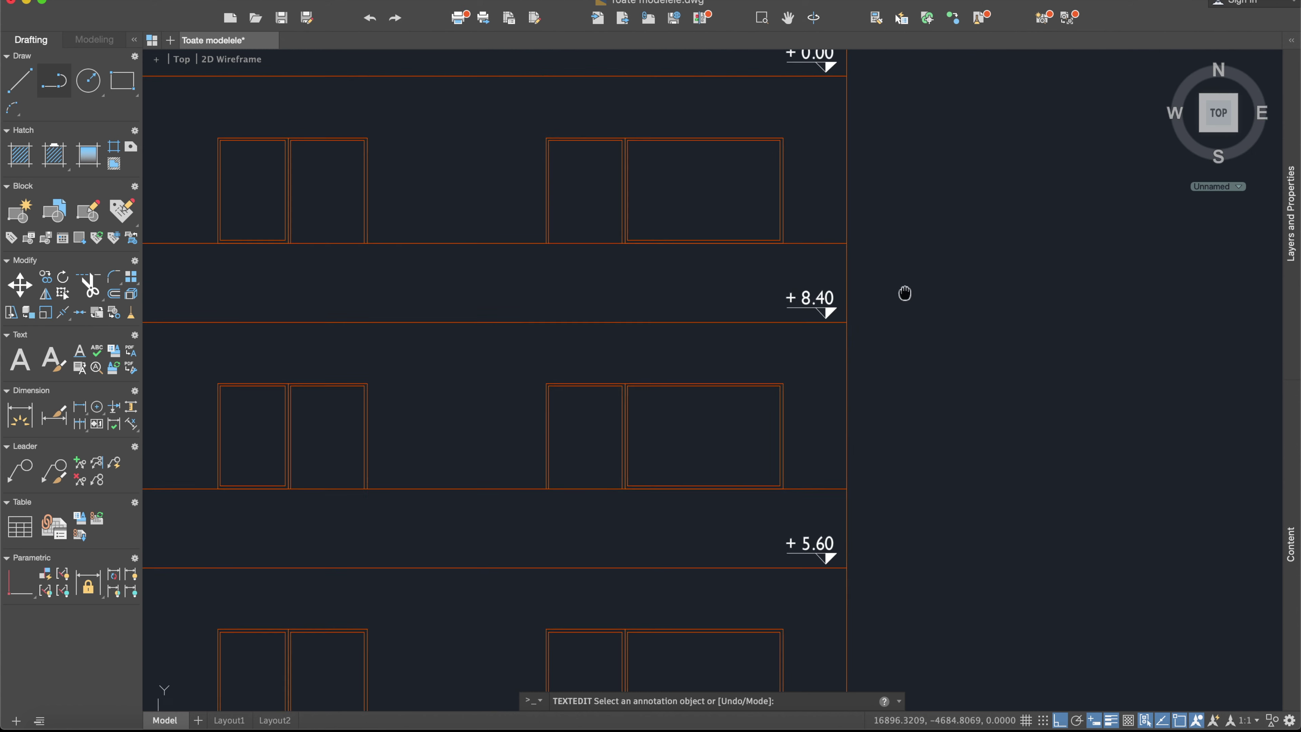
# Change the +0.00 level label above +8.40 to read +11.20.
pyautogui.scroll(4, 906, 291)
pyautogui.click(751, 285)
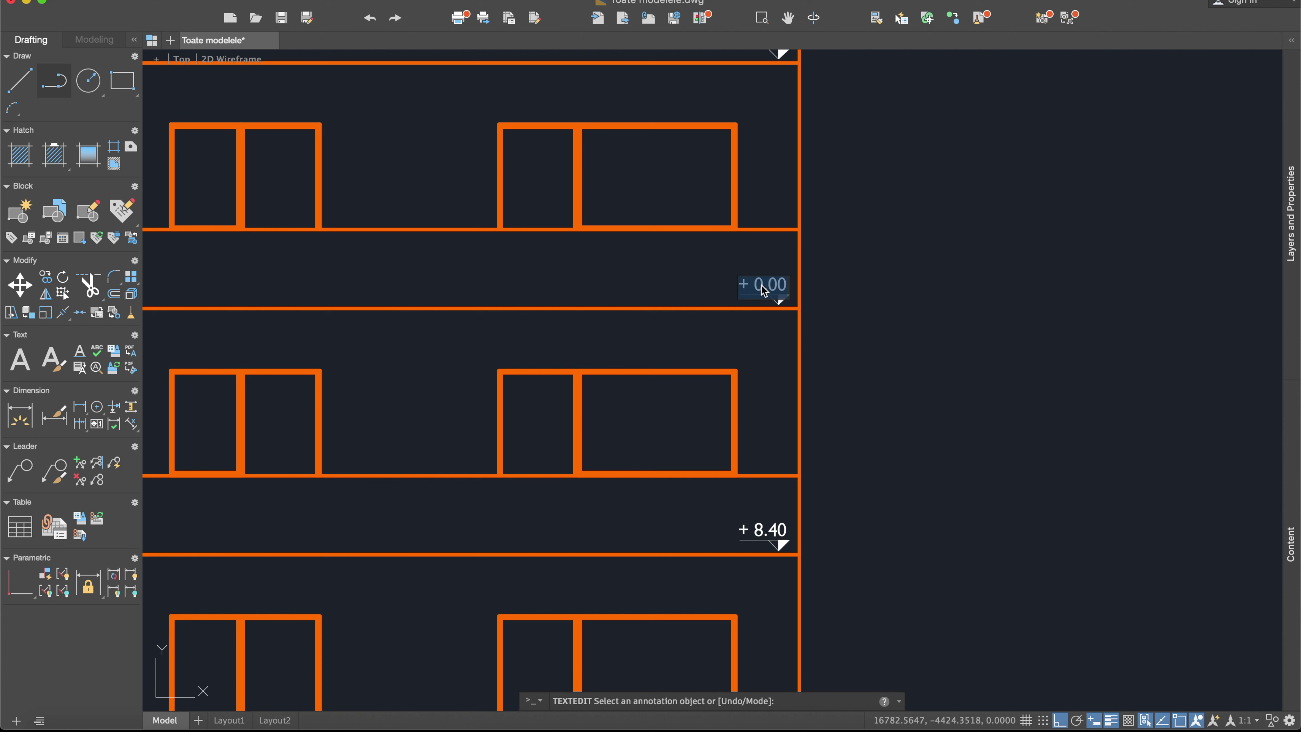
pyautogui.press('Right')
pyautogui.hotkey('shift', 'Right')
pyautogui.write('2')
pyautogui.press('Left')
pyautogui.press('Left')
pyautogui.hotkey('shift', 'Left')
pyautogui.write('11')
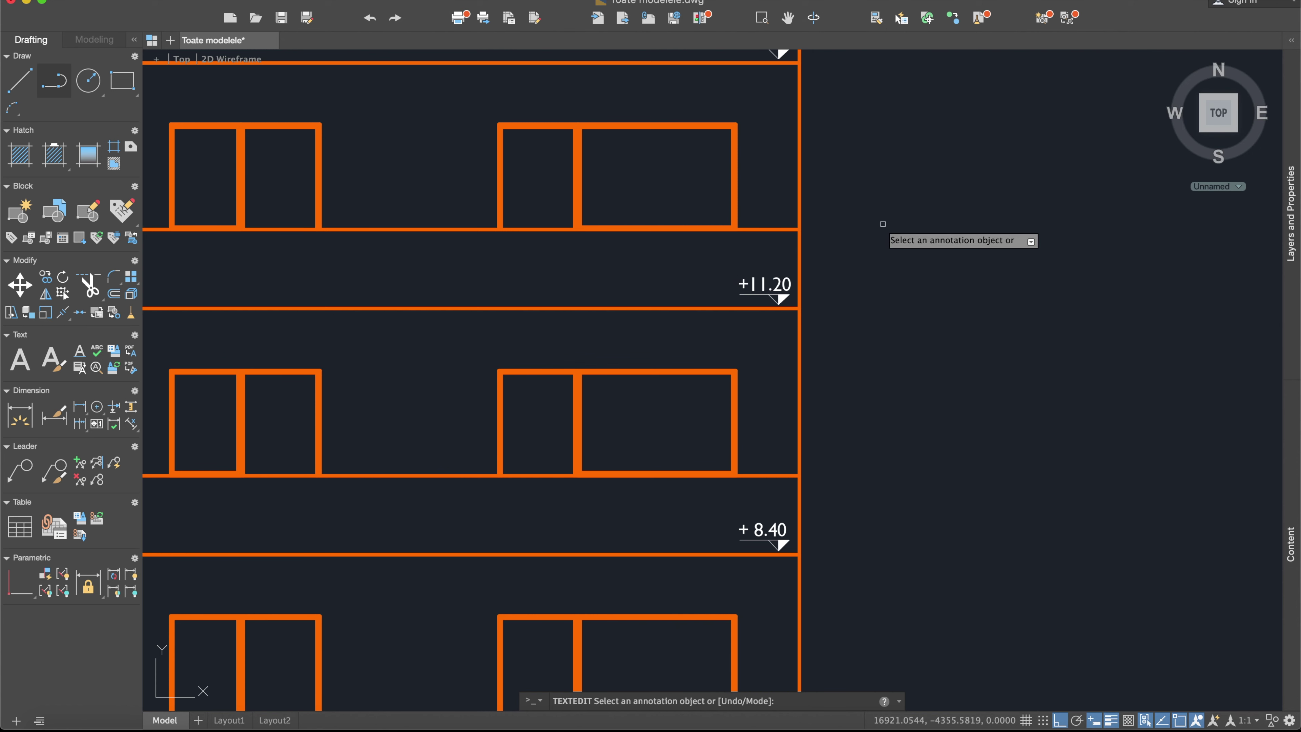
# Relabel the next floor's +0.00 marker text as +14.00.
pyautogui.moveTo(885, 233); pyautogui.dragTo(885, 514, button='middle')
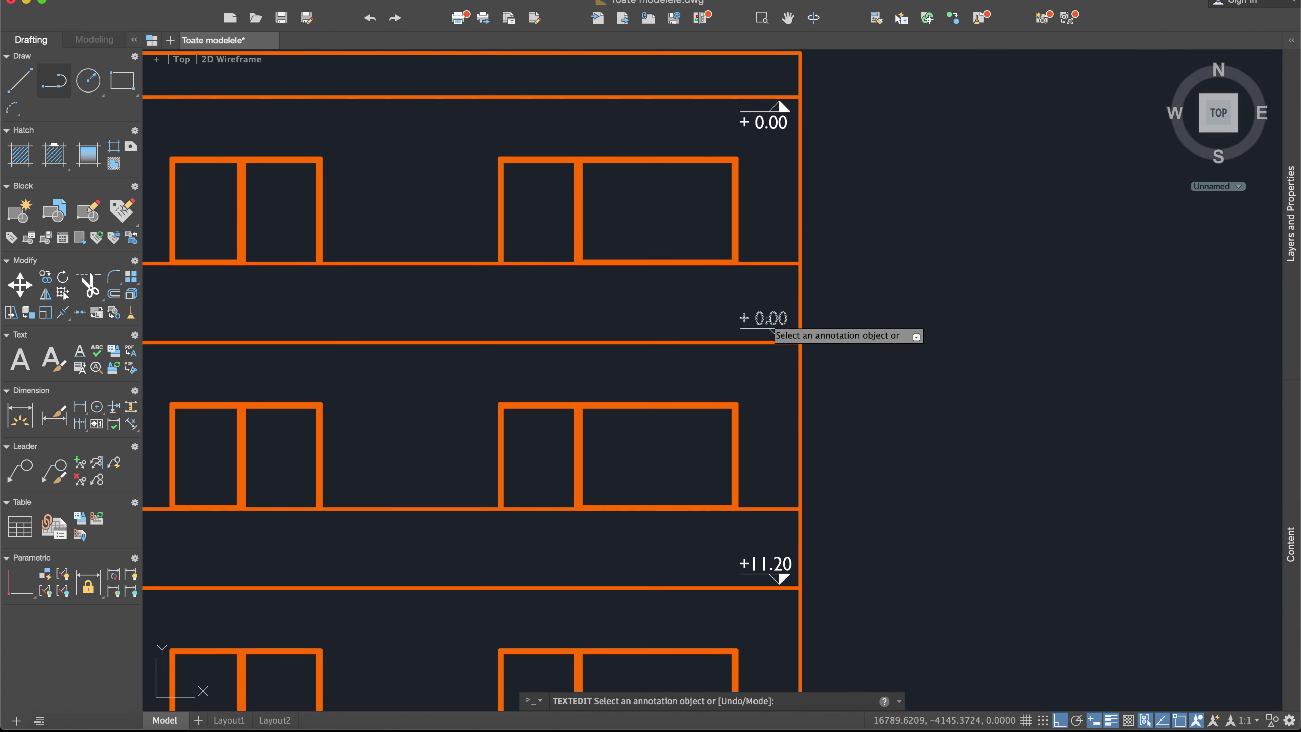
pyautogui.click(769, 319)
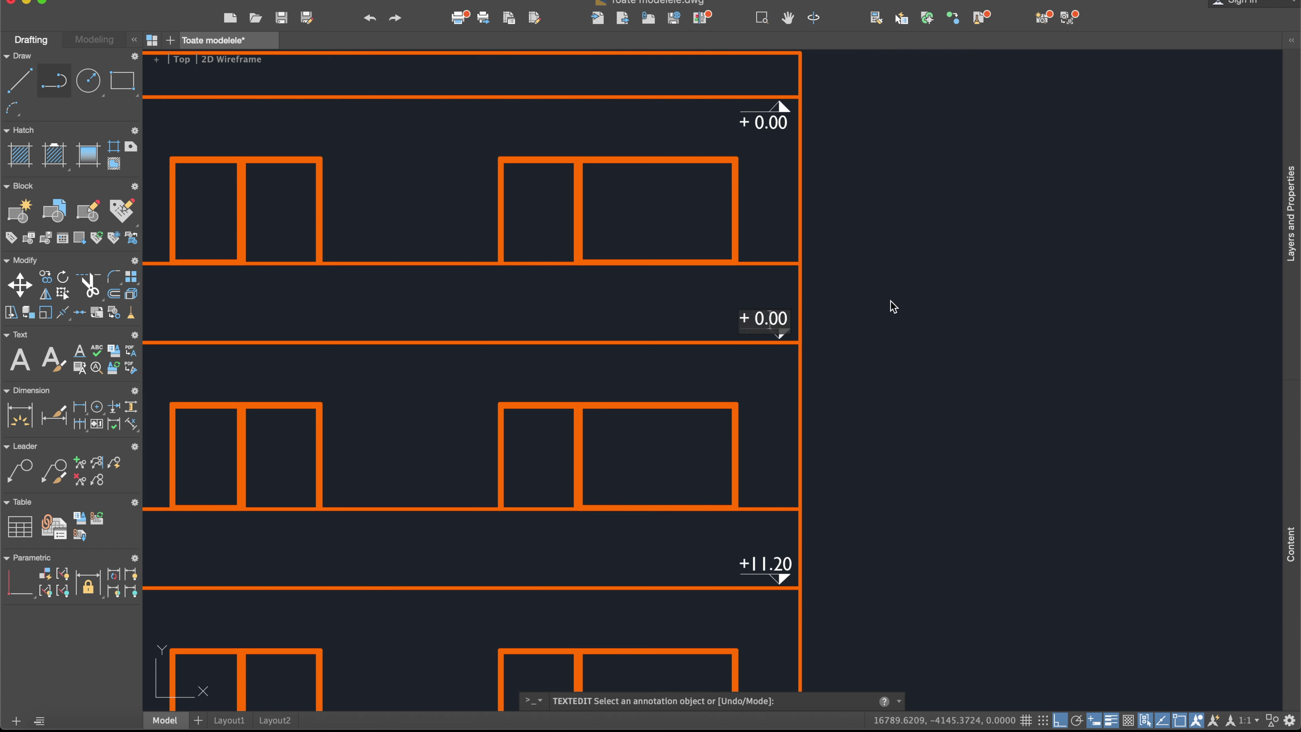
pyautogui.moveTo(779, 317); pyautogui.dragTo(769, 318)
pyautogui.write('0')
pyautogui.press('Left')
pyautogui.hotkey('shift', 'Left')
pyautogui.write('14')
pyautogui.click(893, 307)
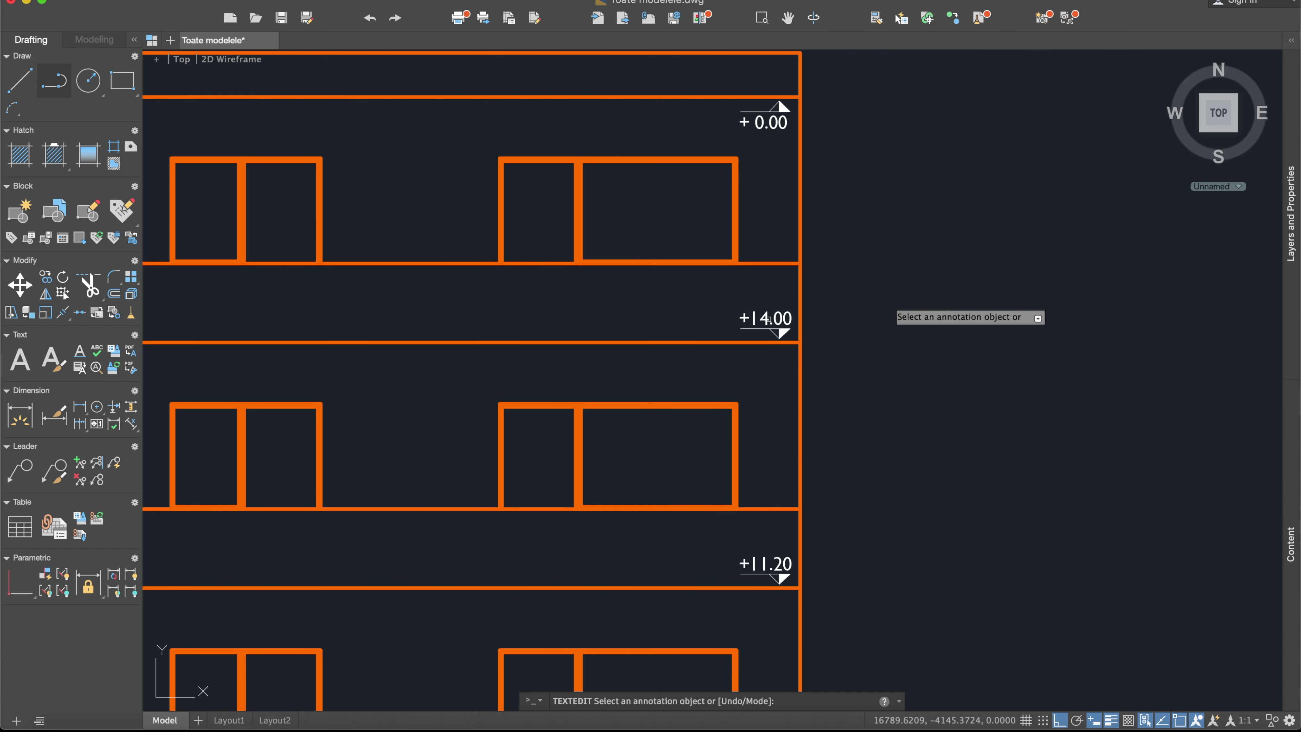
# Edit the mirrored upper-floor +0.00 label to read +16.80.
pyautogui.moveTo(731, 184); pyautogui.dragTo(742, 260, button='middle')
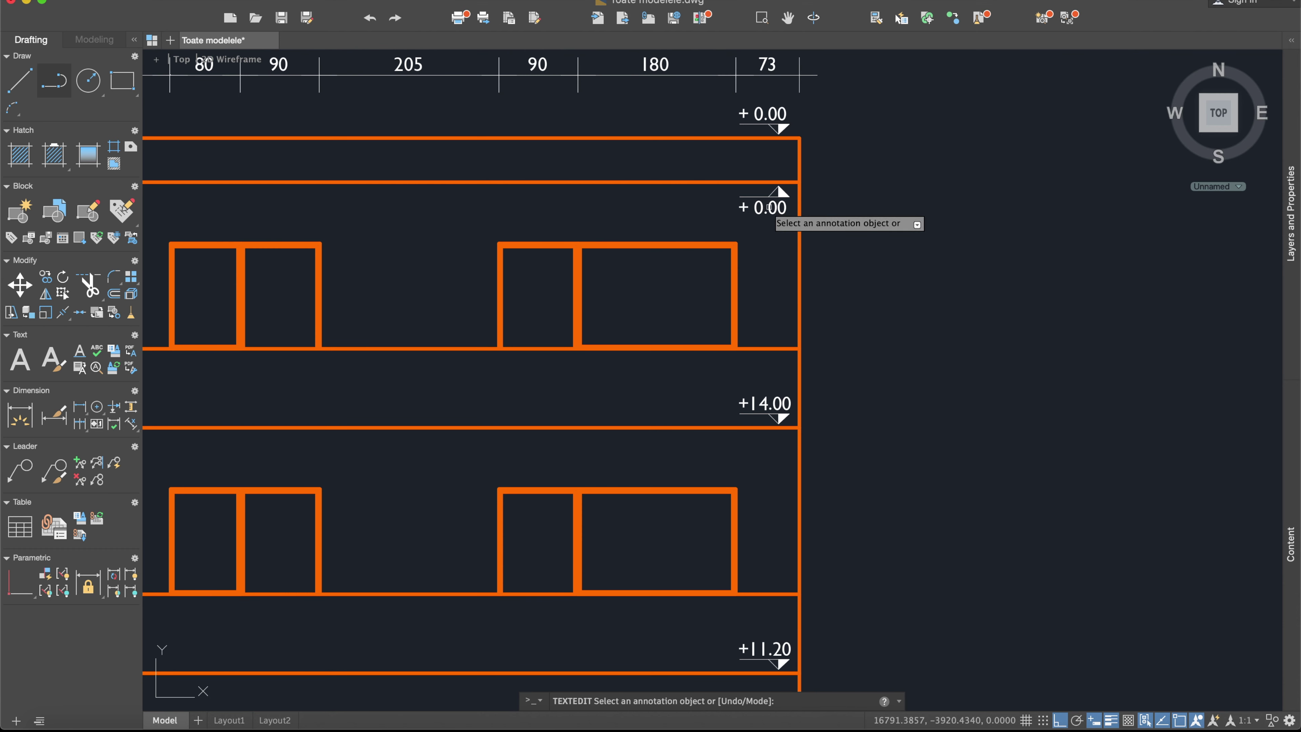
pyautogui.click(777, 211)
pyautogui.press('End')
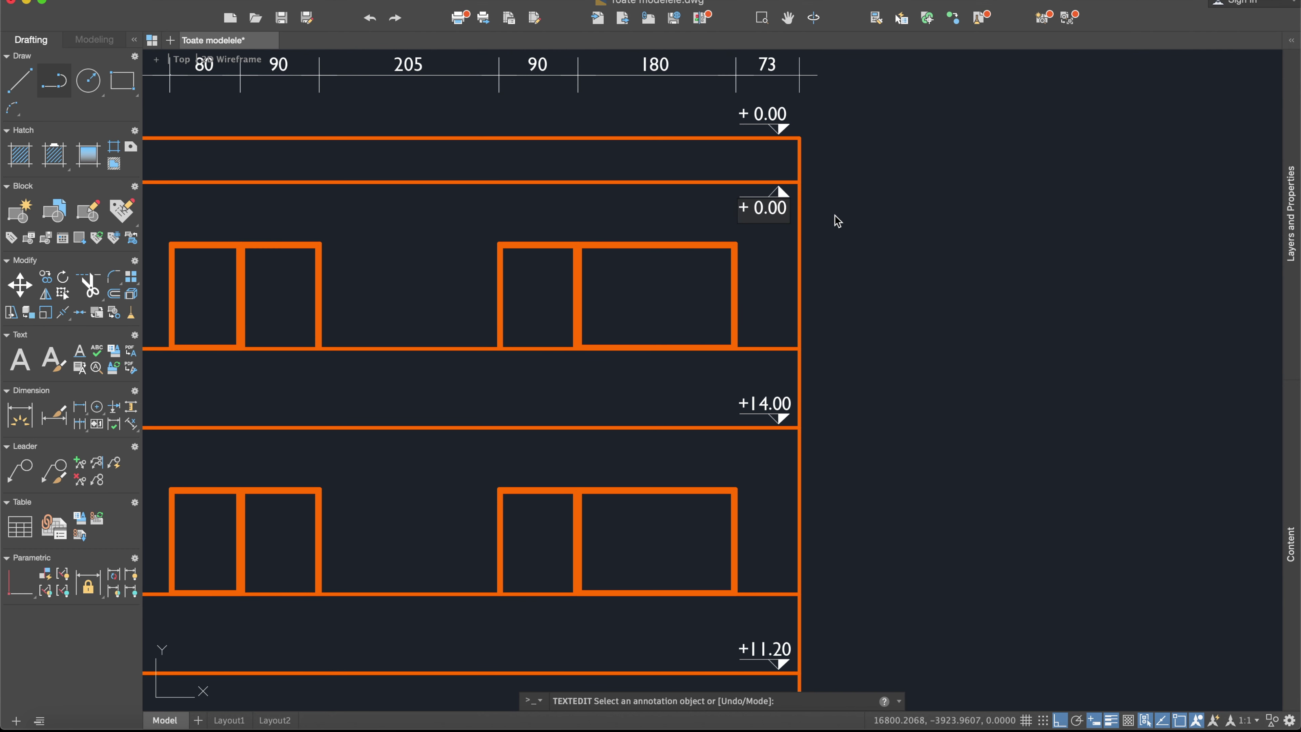
pyautogui.hotkey('shift', 'Left')
pyautogui.hotkey('shift', 'Left')
pyautogui.hotkey('shift', 'Left')
pyautogui.press('BackSpace')
pyautogui.write('16')
pyautogui.write('.8')
pyautogui.click(836, 221)
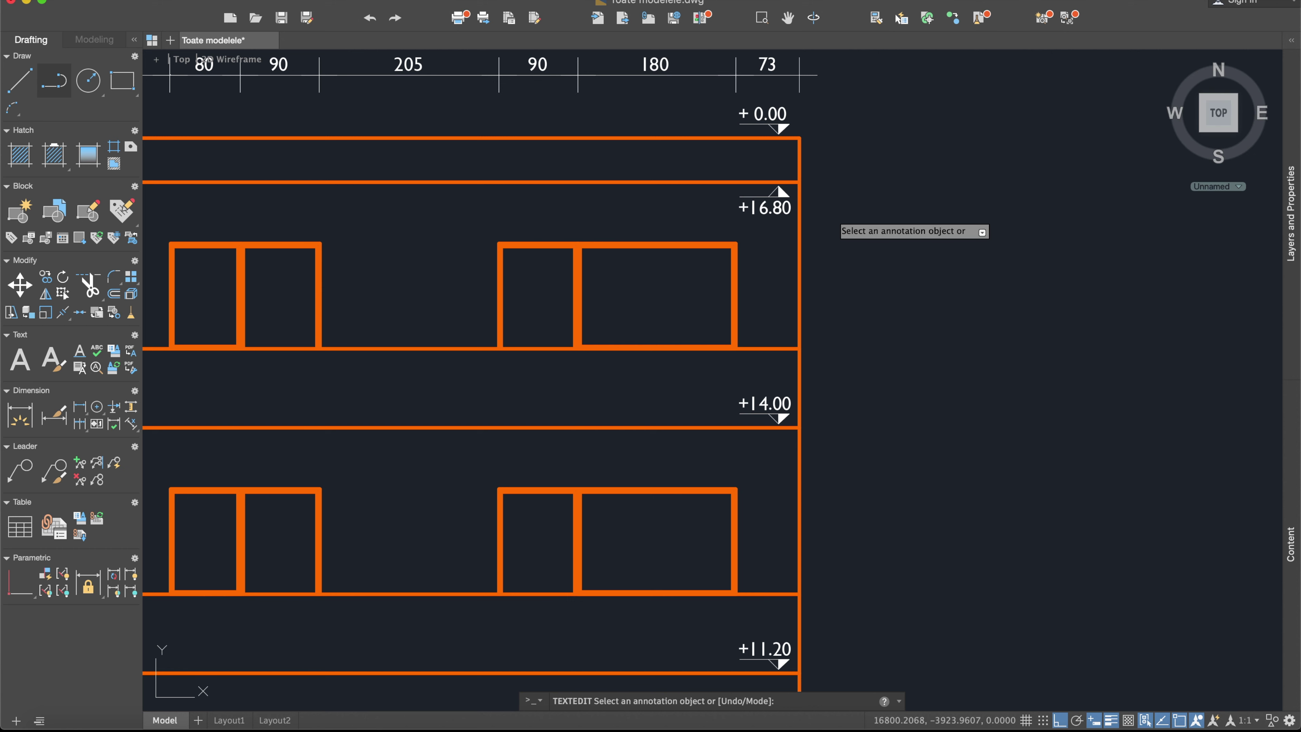
pyautogui.press('Escape')
# Change the topmost roof-edge +0.00 label to +17.30.
pyautogui.doubleClick(773, 113)
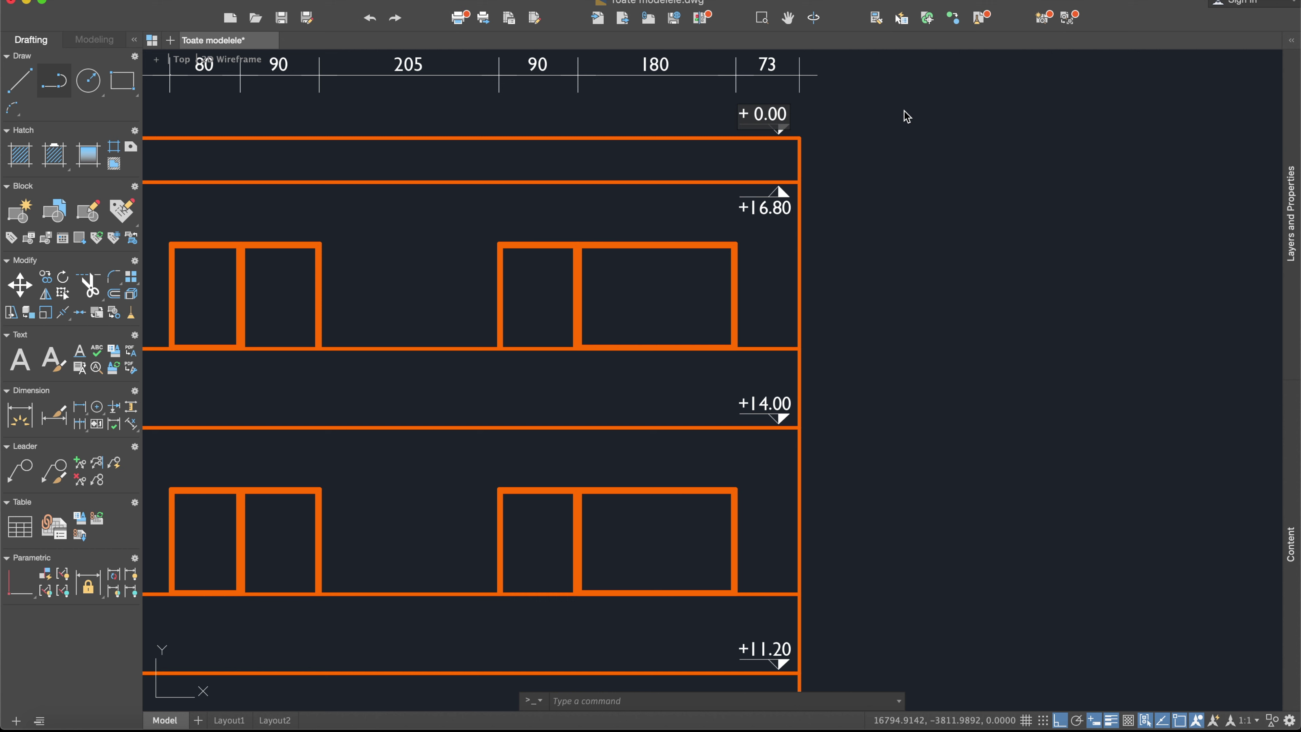
pyautogui.hotkey('shift', 'Left')
pyautogui.hotkey('shift', 'Left')
pyautogui.hotkey('shift', 'Left')
pyautogui.press('Right')
pyautogui.hotkey('shift', 'Left')
pyautogui.write('3')
pyautogui.press('Left')
pyautogui.press('Left')
pyautogui.hotkey('shift', 'Left')
pyautogui.write('71')
pyautogui.click(904, 116)
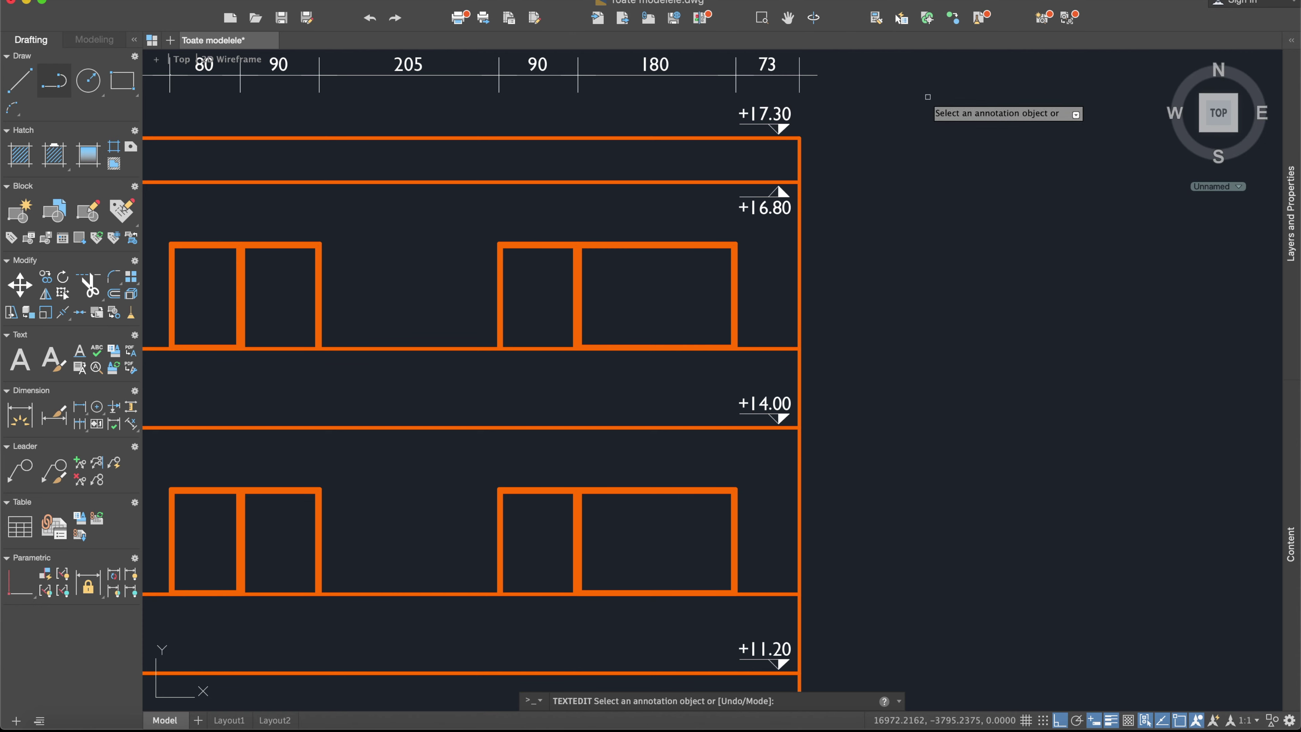
pyautogui.scroll(-2, 851, 334)
pyautogui.scroll(-2, 841, 320)
pyautogui.scroll(-1, 897, 246)
pyautogui.press('Escape')
pyautogui.scroll(-2, 932, 329)
pyautogui.scroll(4, 654, 475)
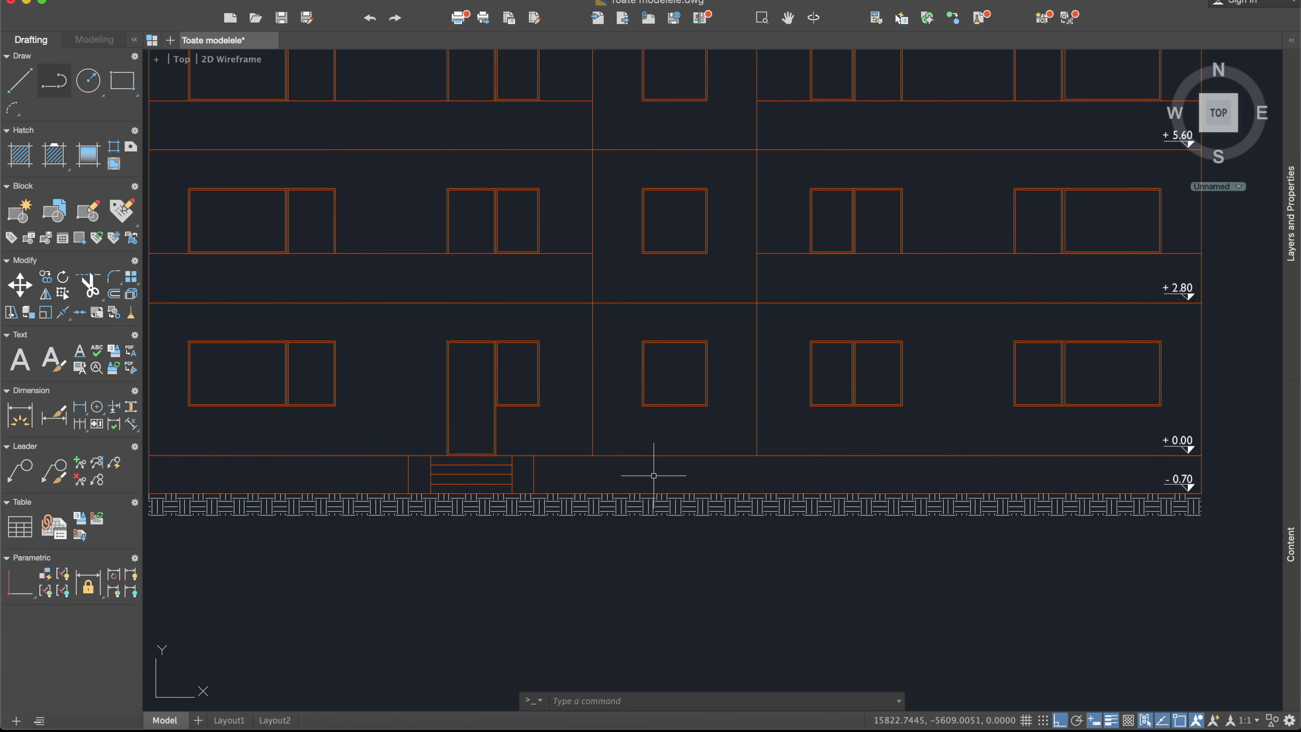
pyautogui.scroll(-3, 654, 467)
pyautogui.scroll(2, 741, 235)
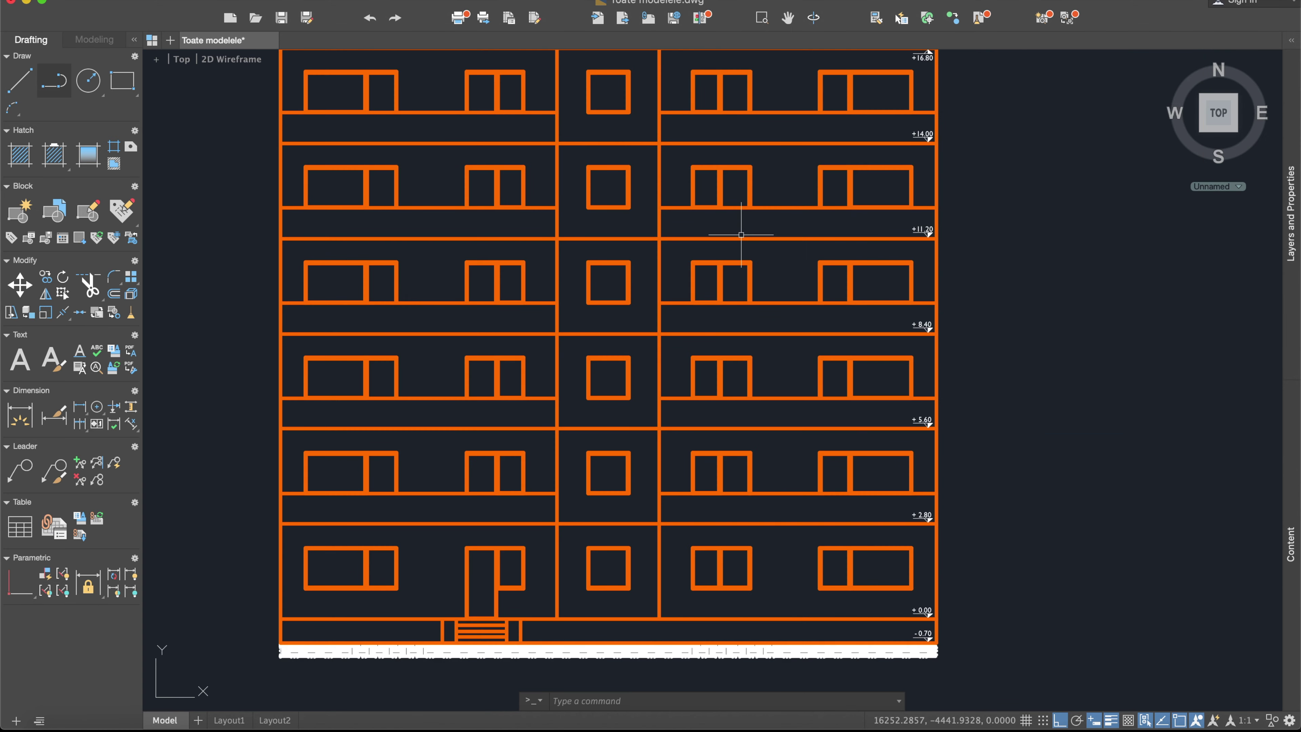
pyautogui.moveTo(1014, 164); pyautogui.dragTo(1044, 233, button='middle')
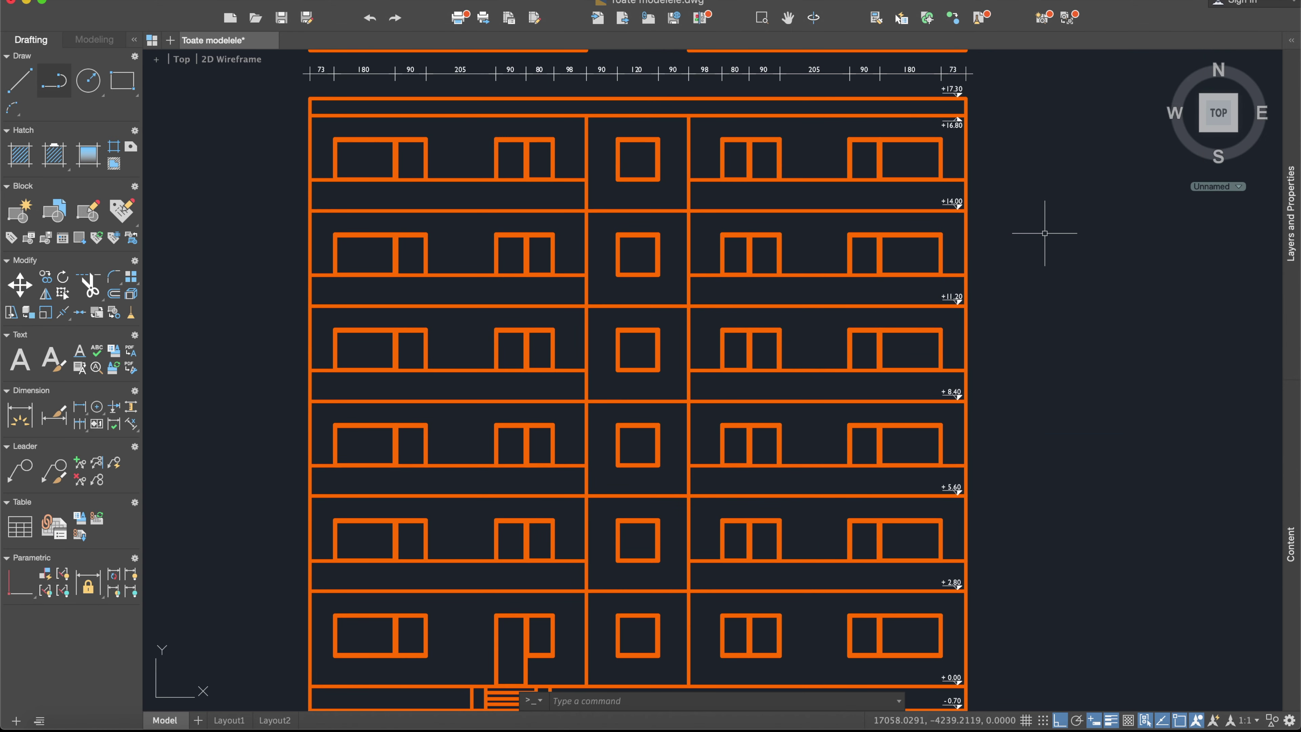
pyautogui.scroll(-2, 1052, 223)
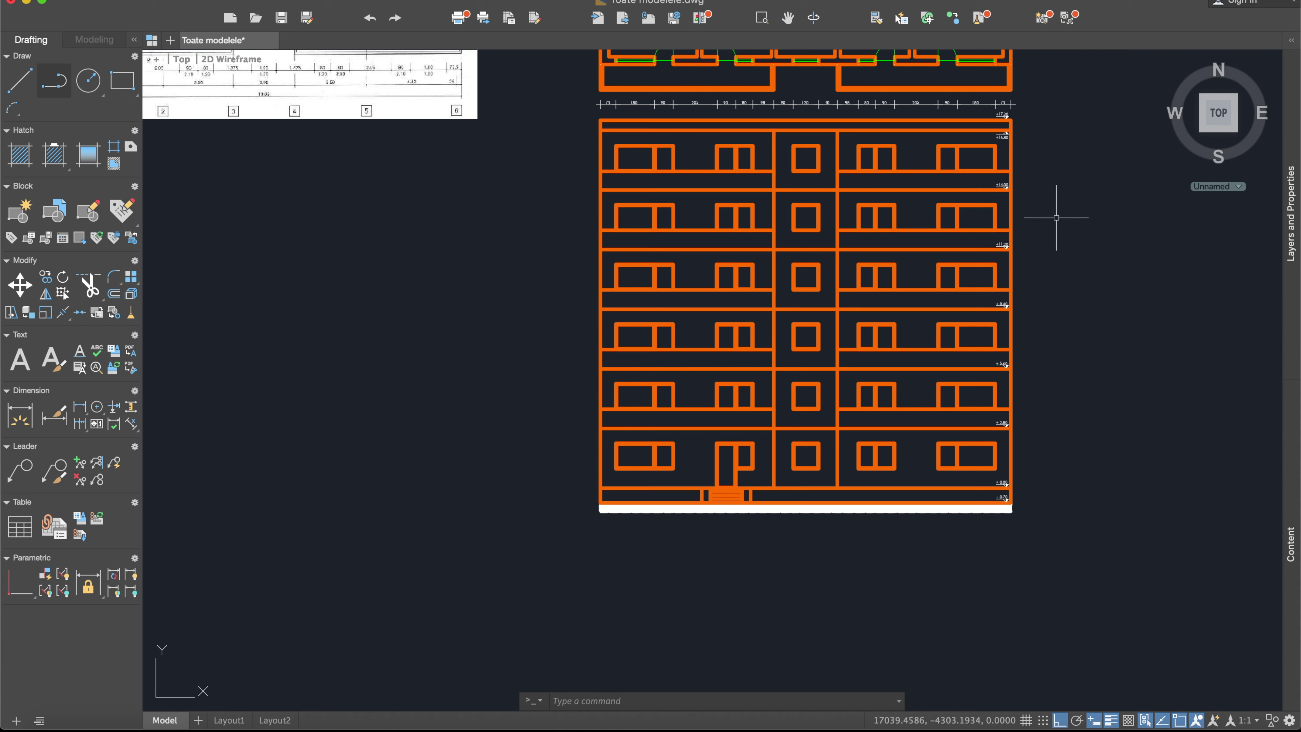